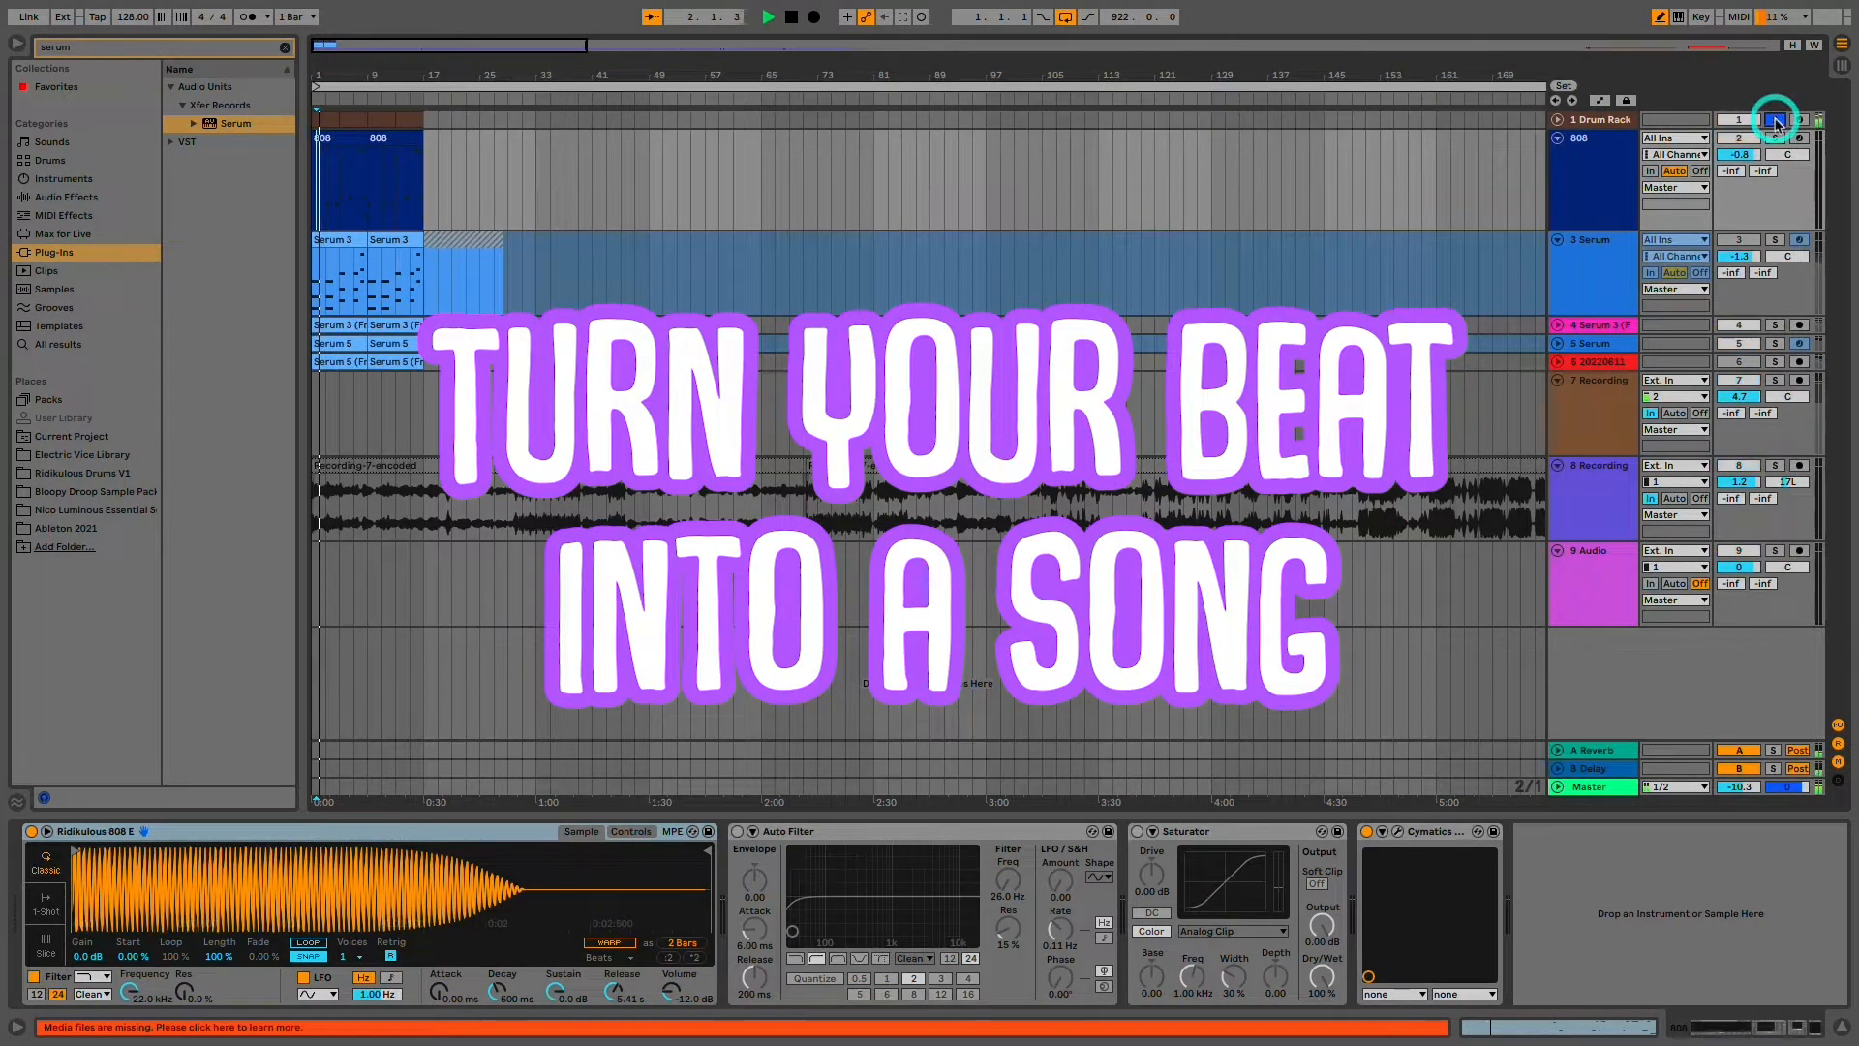
- Play the loop and solo individual melody tracks to audition them one by one
left_click(297, 368)
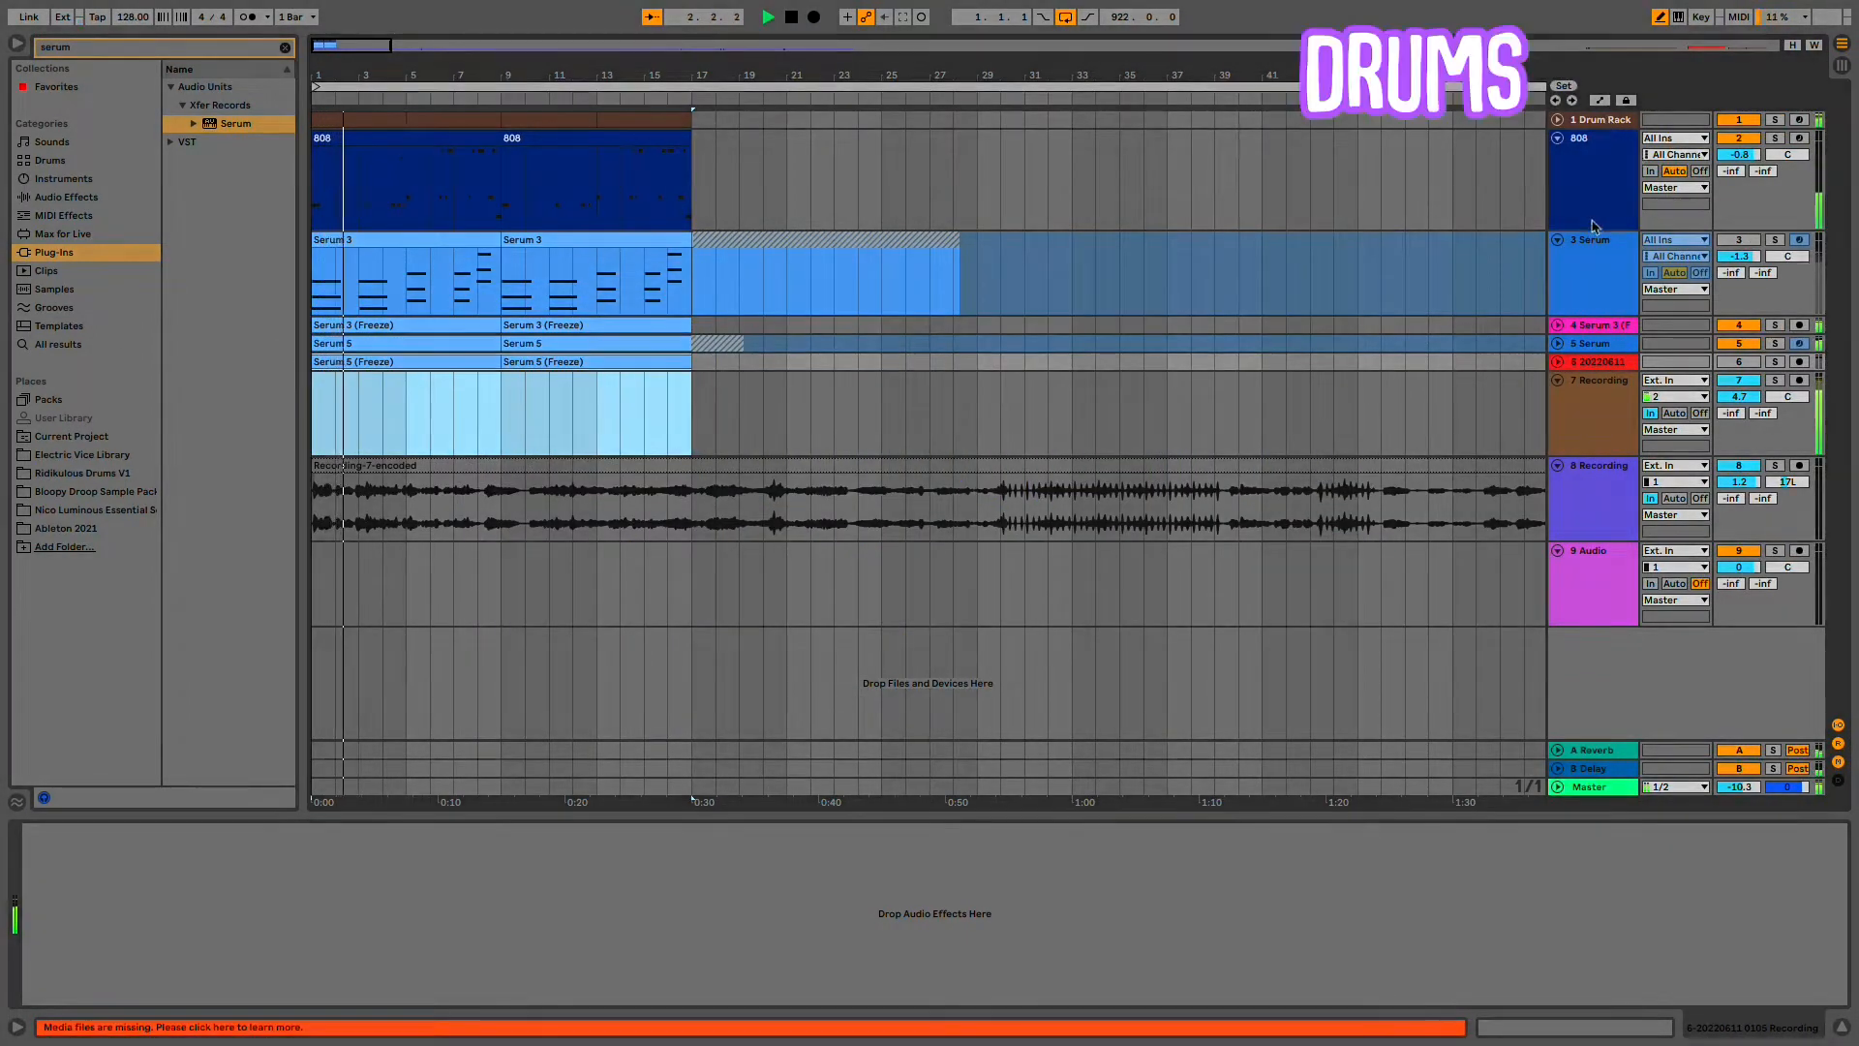
left_click(1776, 327)
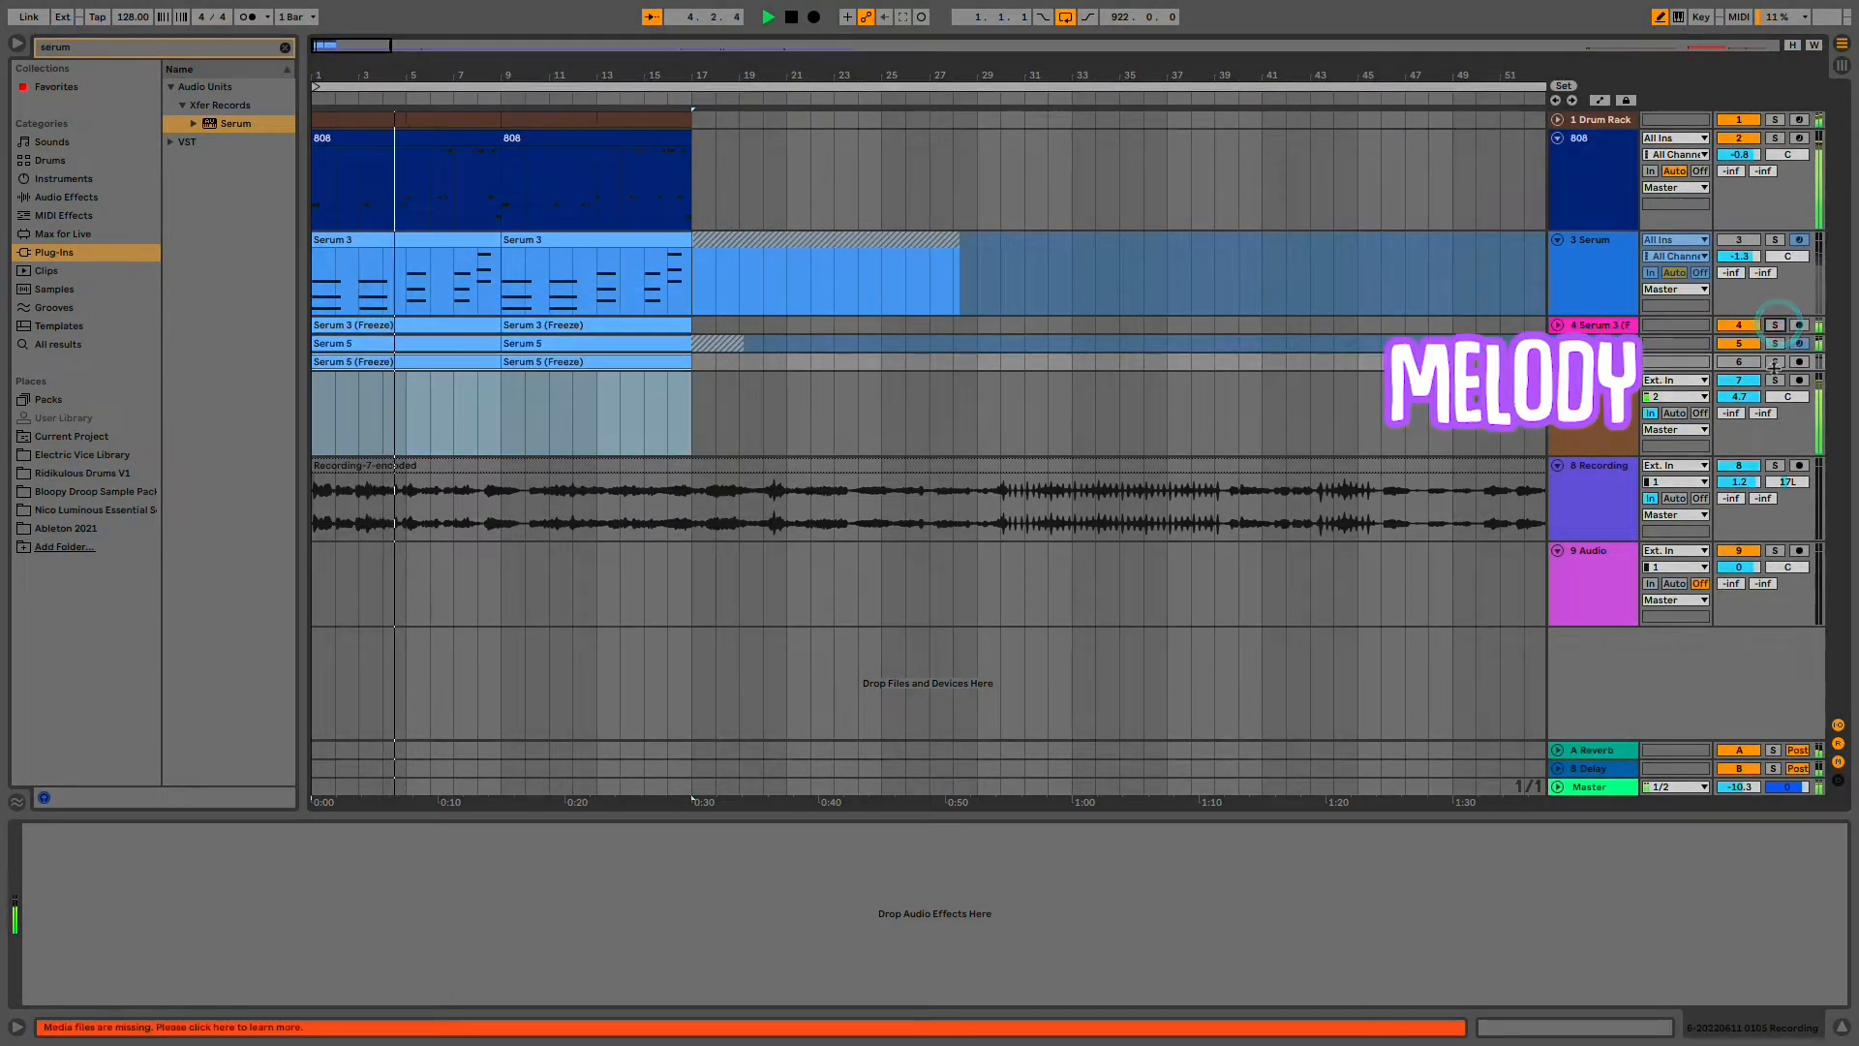
left_click(1776, 345)
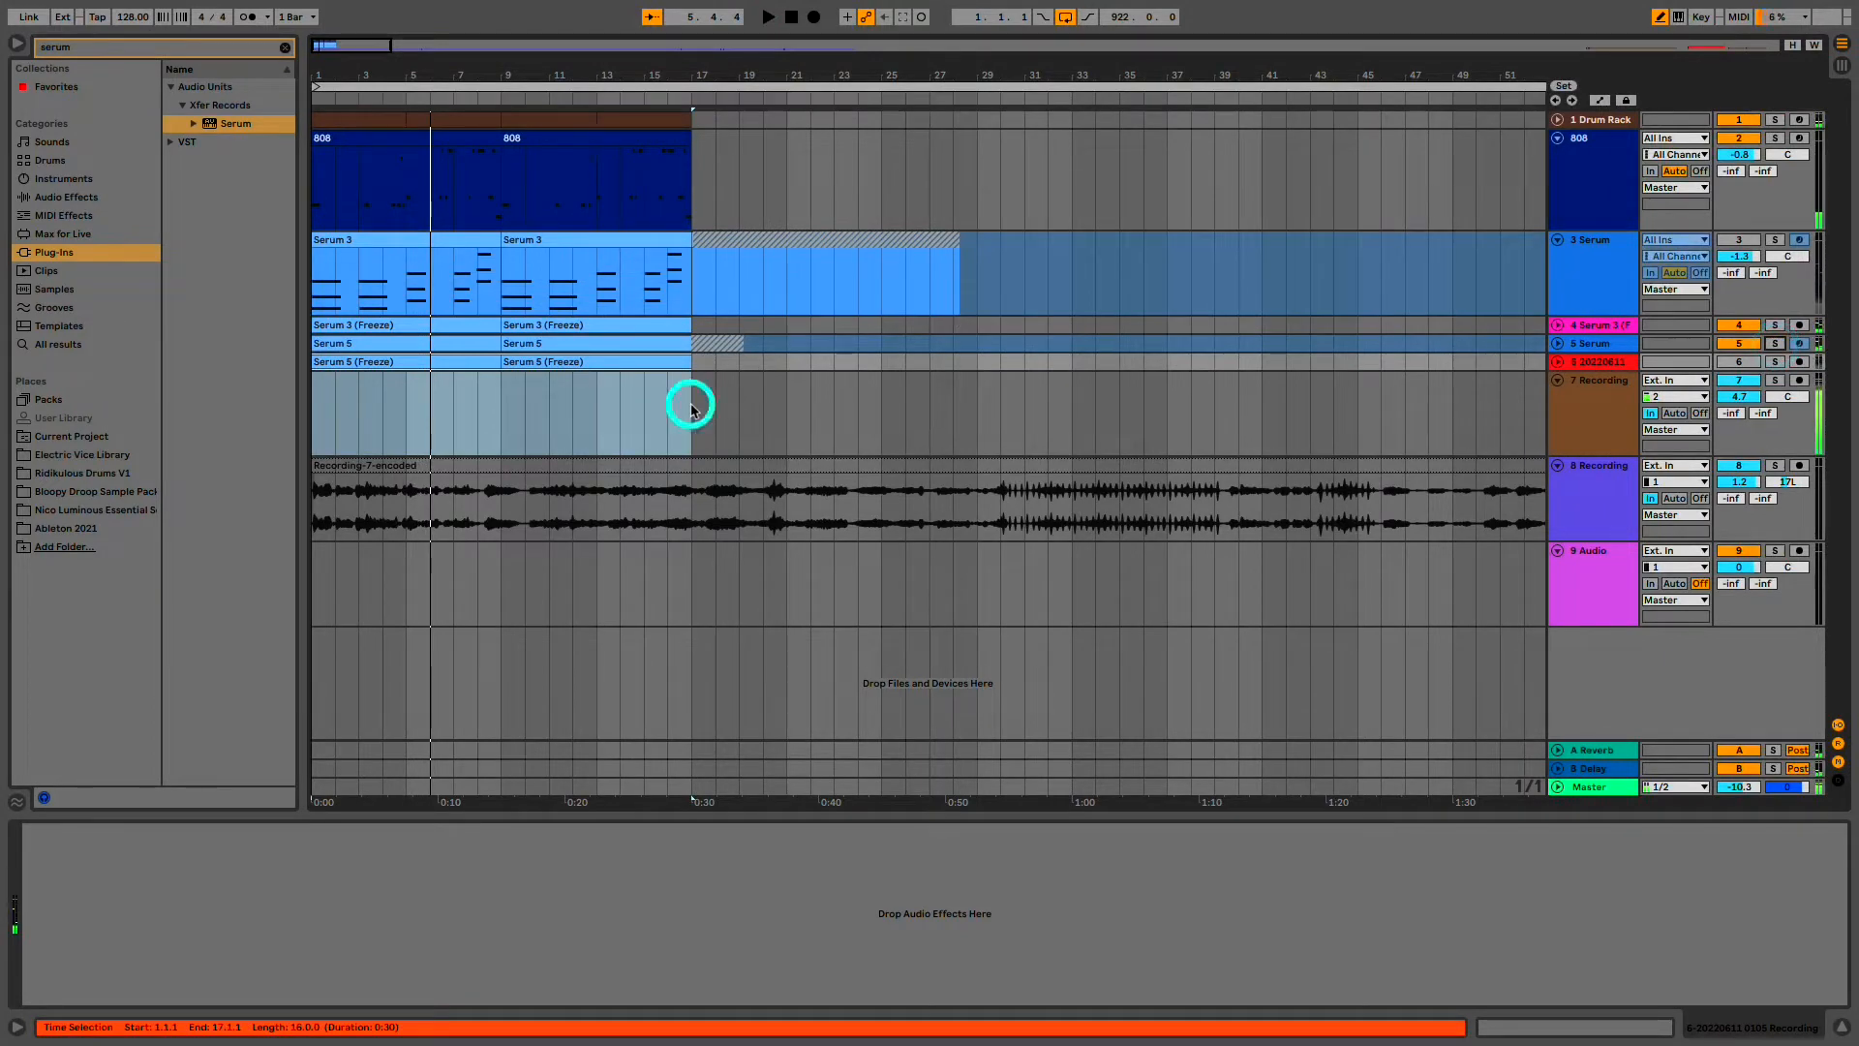
- Select bars 1 to 16 and duplicate that time range three times to extend the arrangement to bar 65
left_click_drag(690, 408, 304, 376)
key("space")
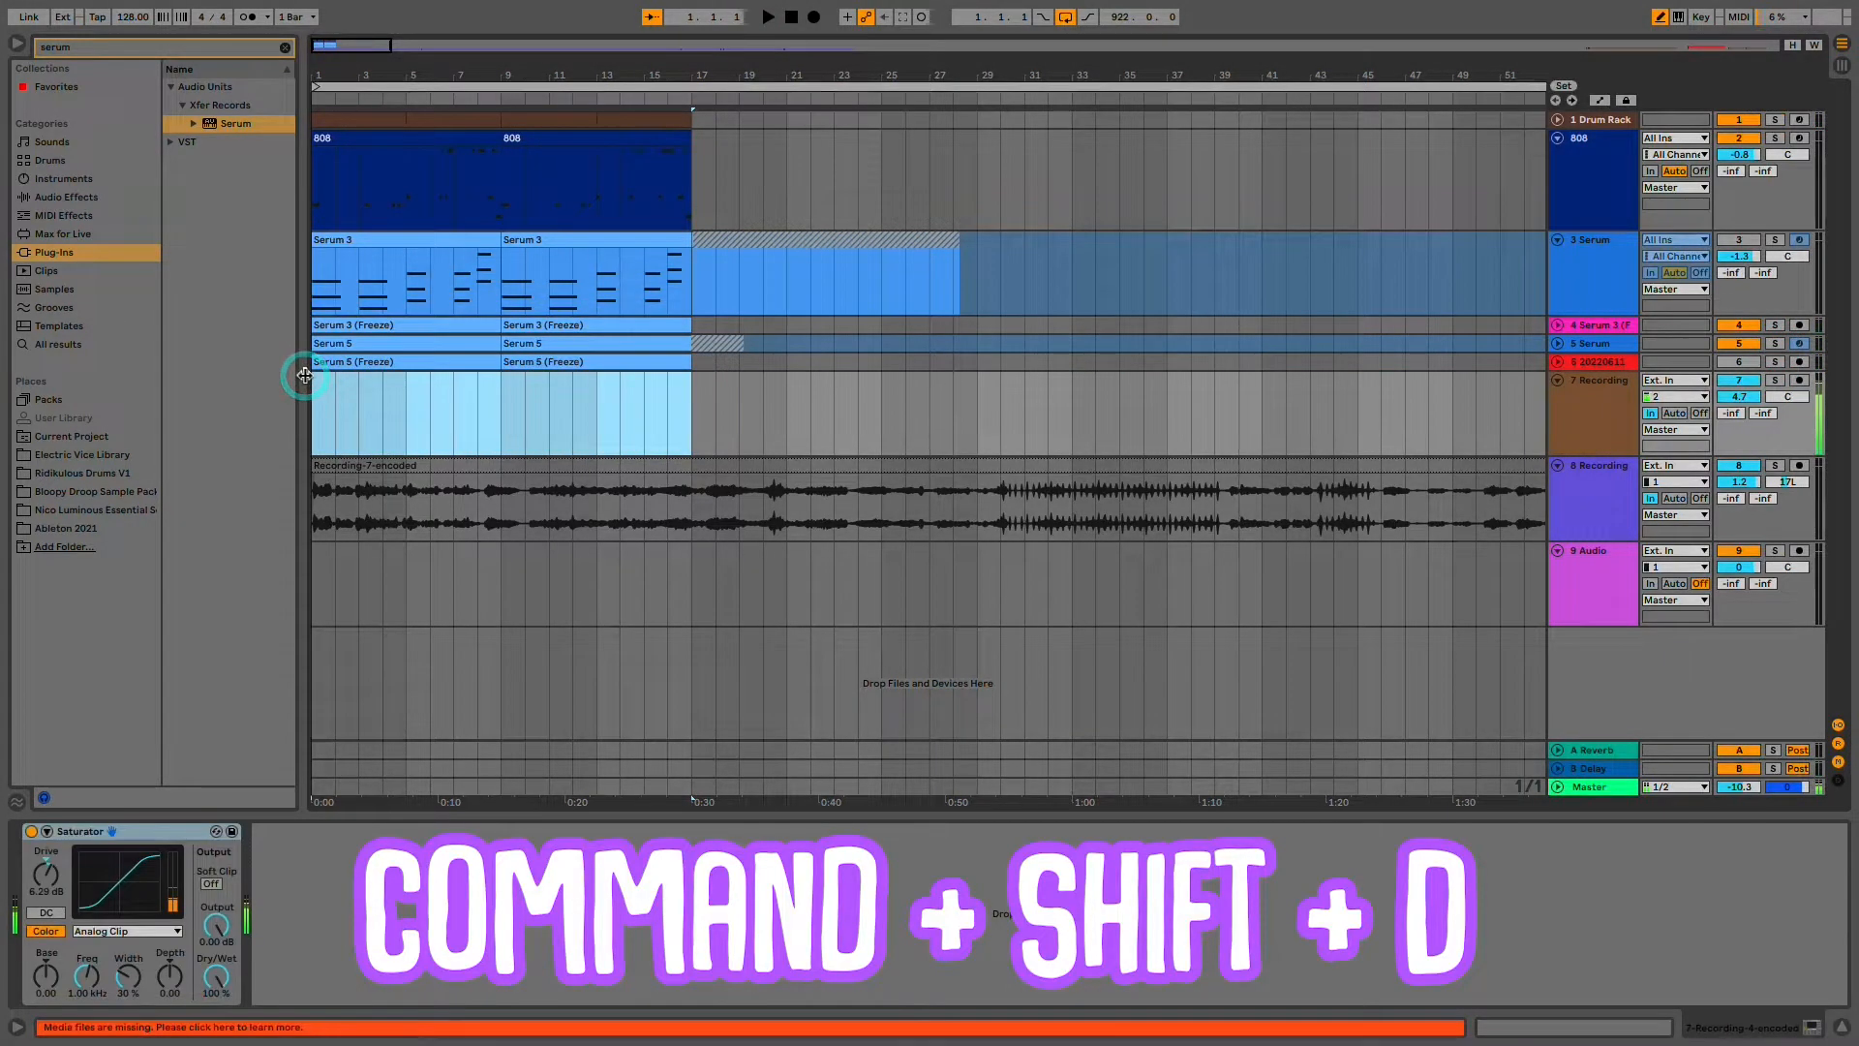
key("super+shift+d")
key("super+shift+d")
key("super+shift+d")
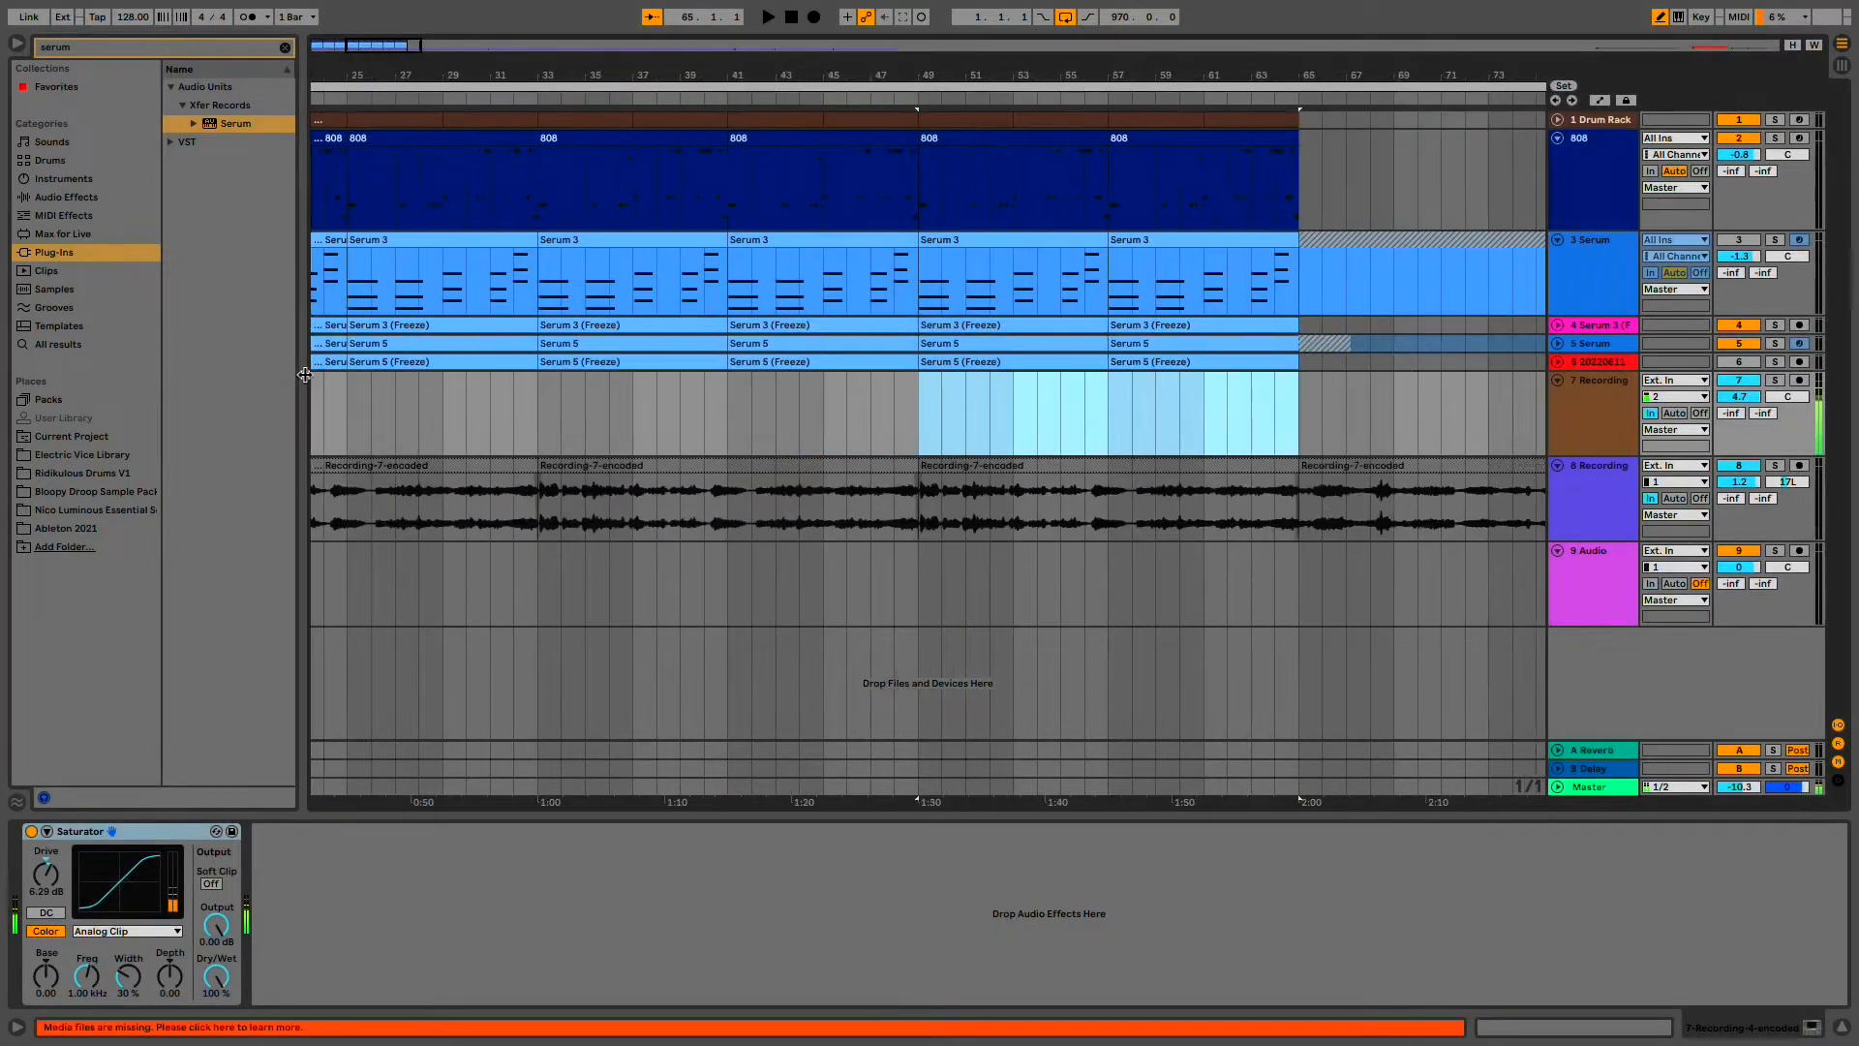
- Play the extended arrangement from bar 9 and return the insert marker to bar 1
scroll(421, 393, "down", 10)
left_click(324, 403)
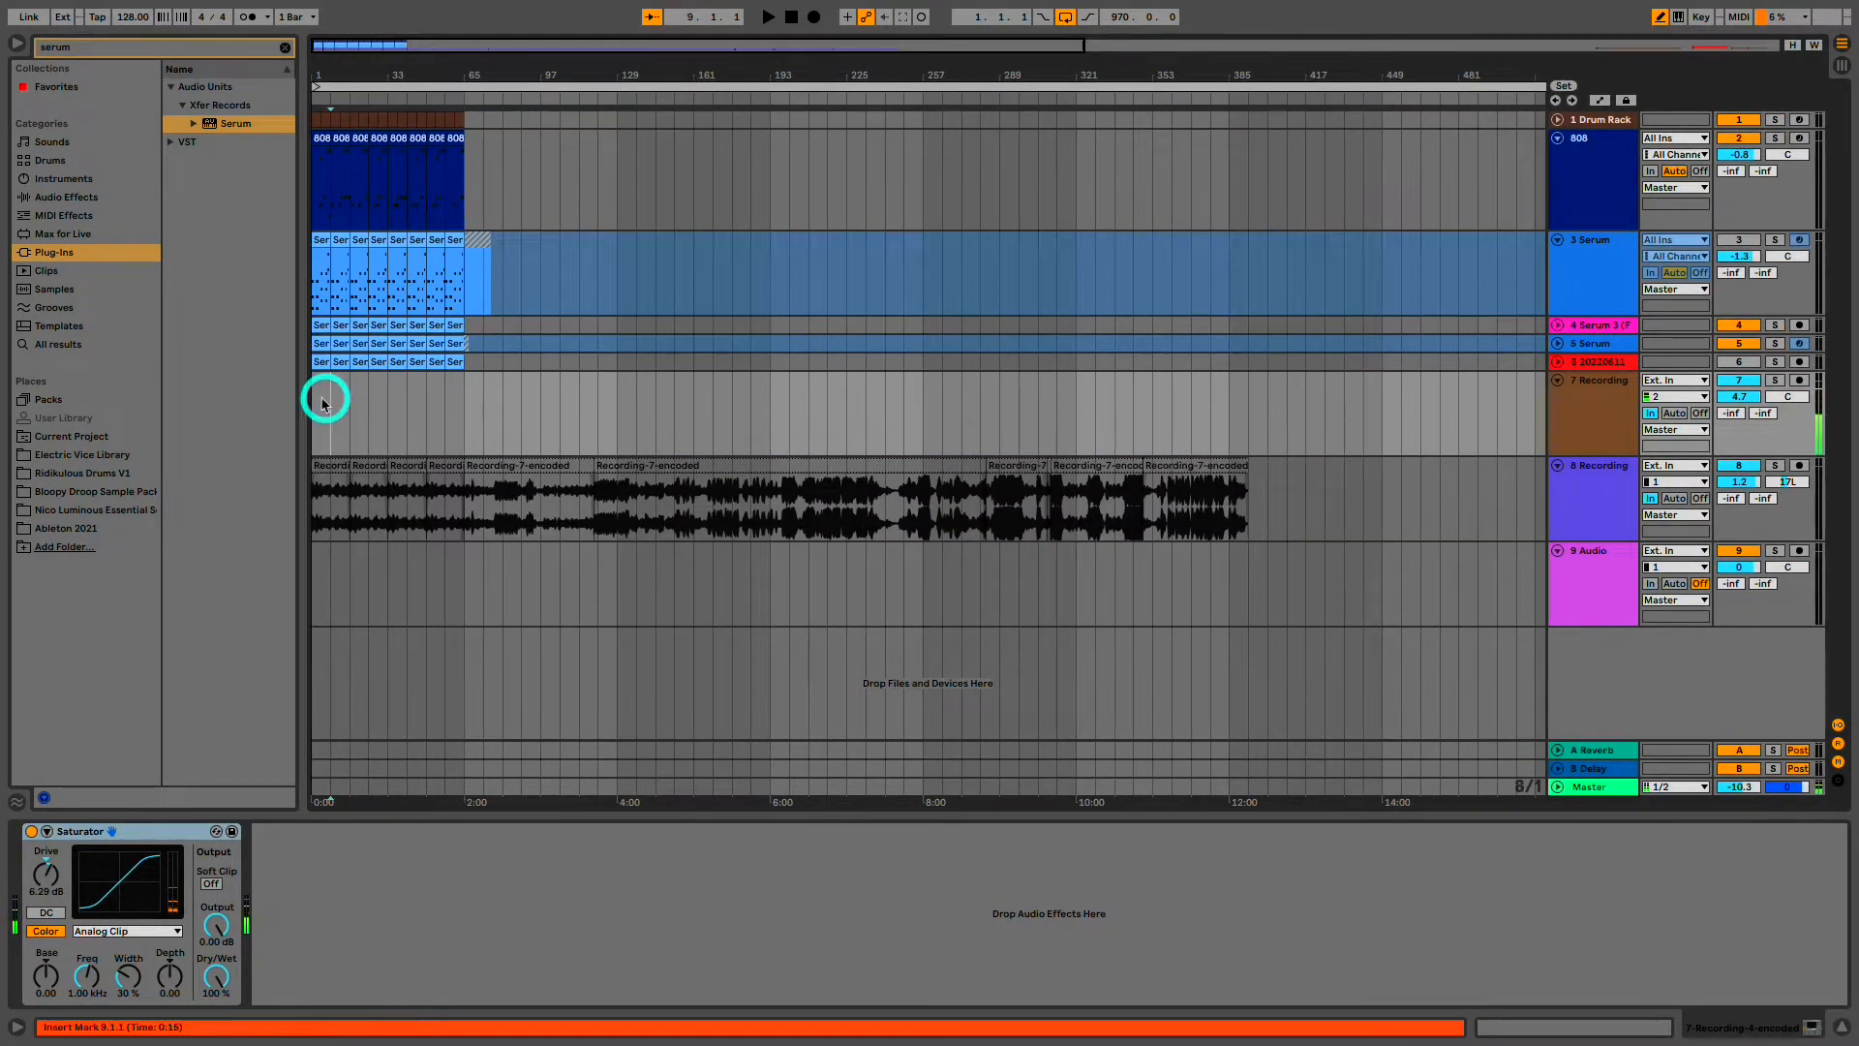
key("space")
left_click(315, 405)
scroll(315, 407, "up", 5)
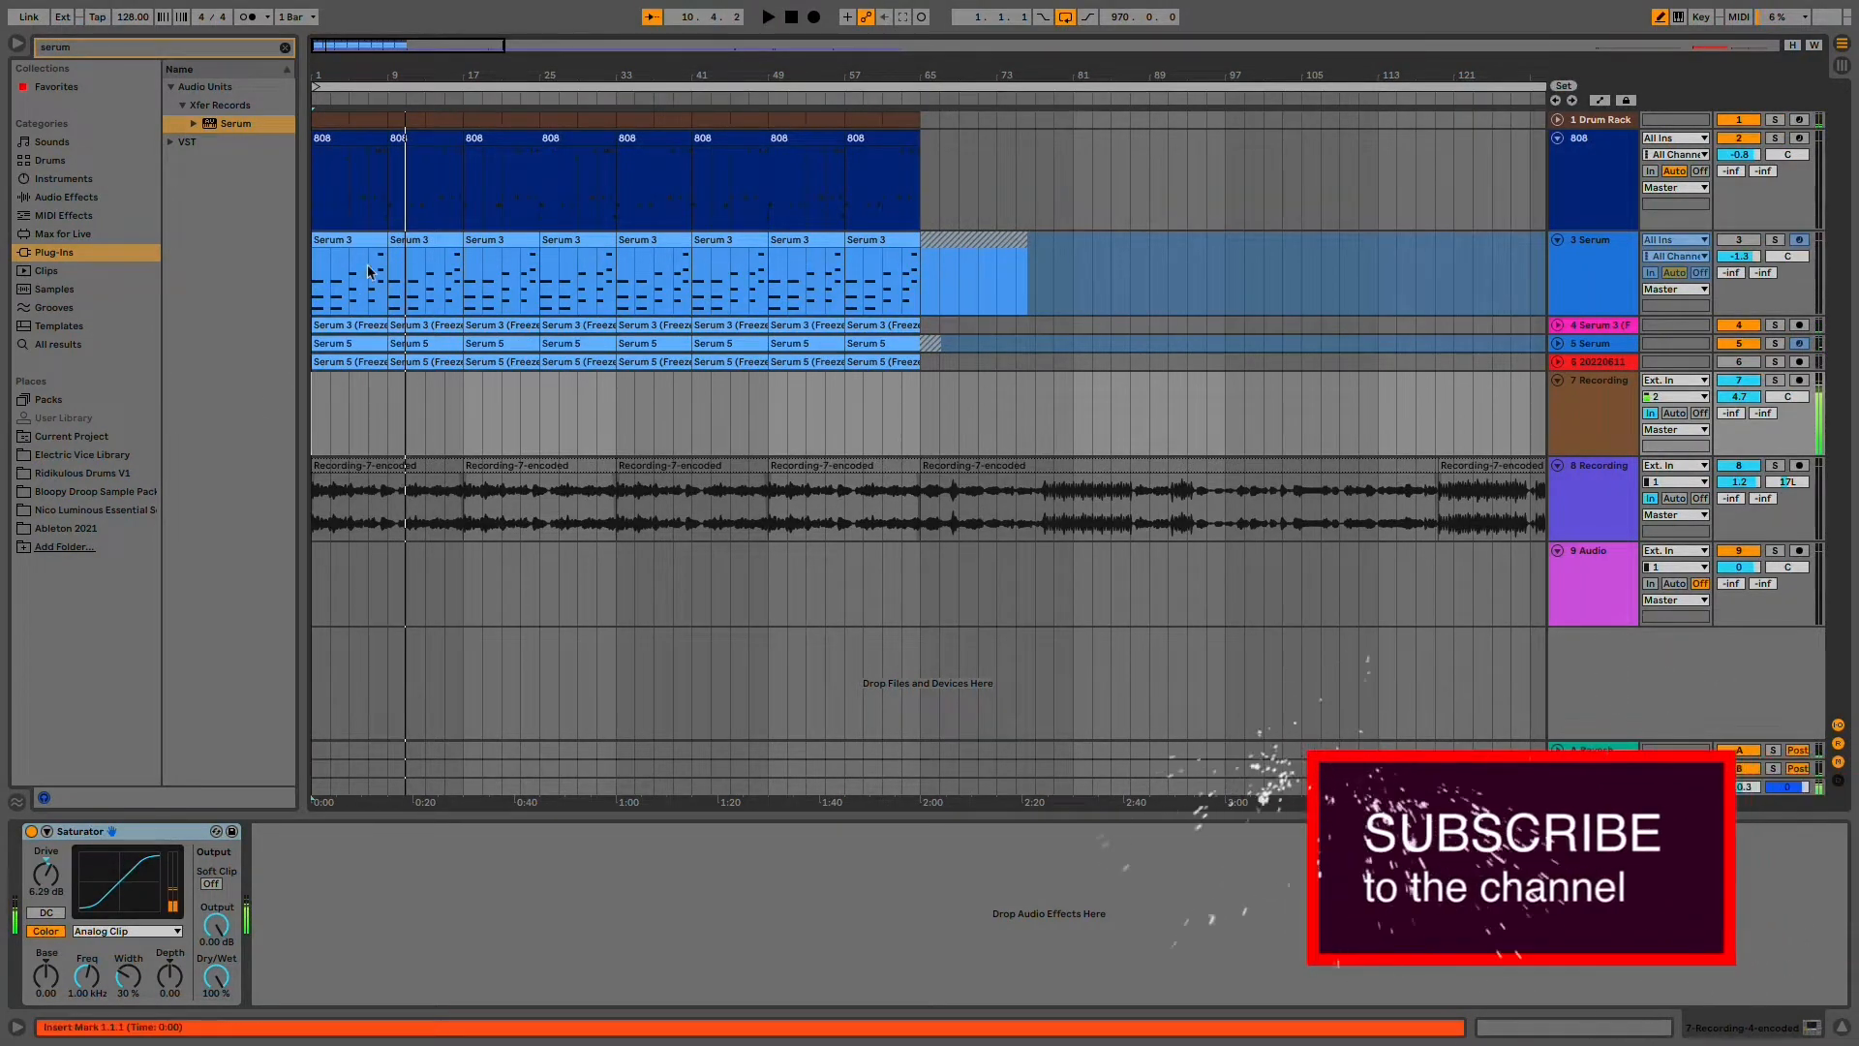
- Delete the drum clips from the first eight bars of the Drum Rack track
left_click(326, 122)
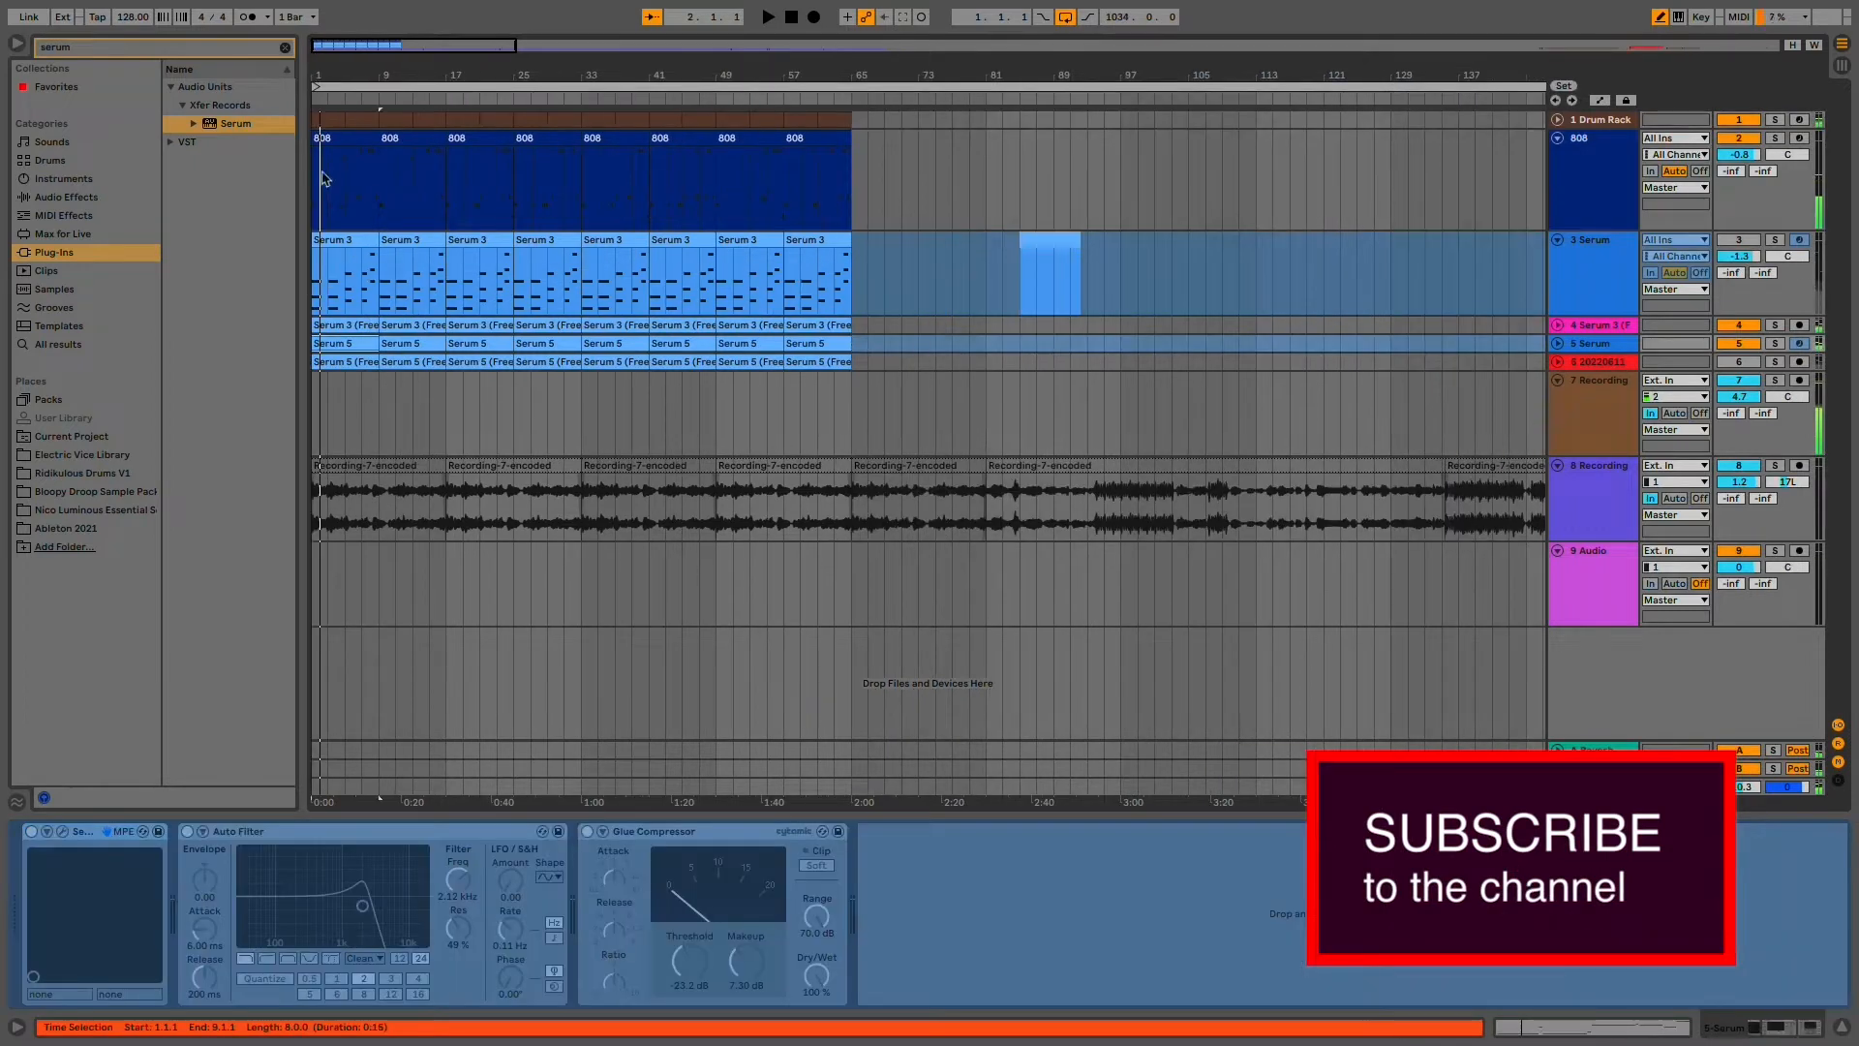
left_click(323, 120)
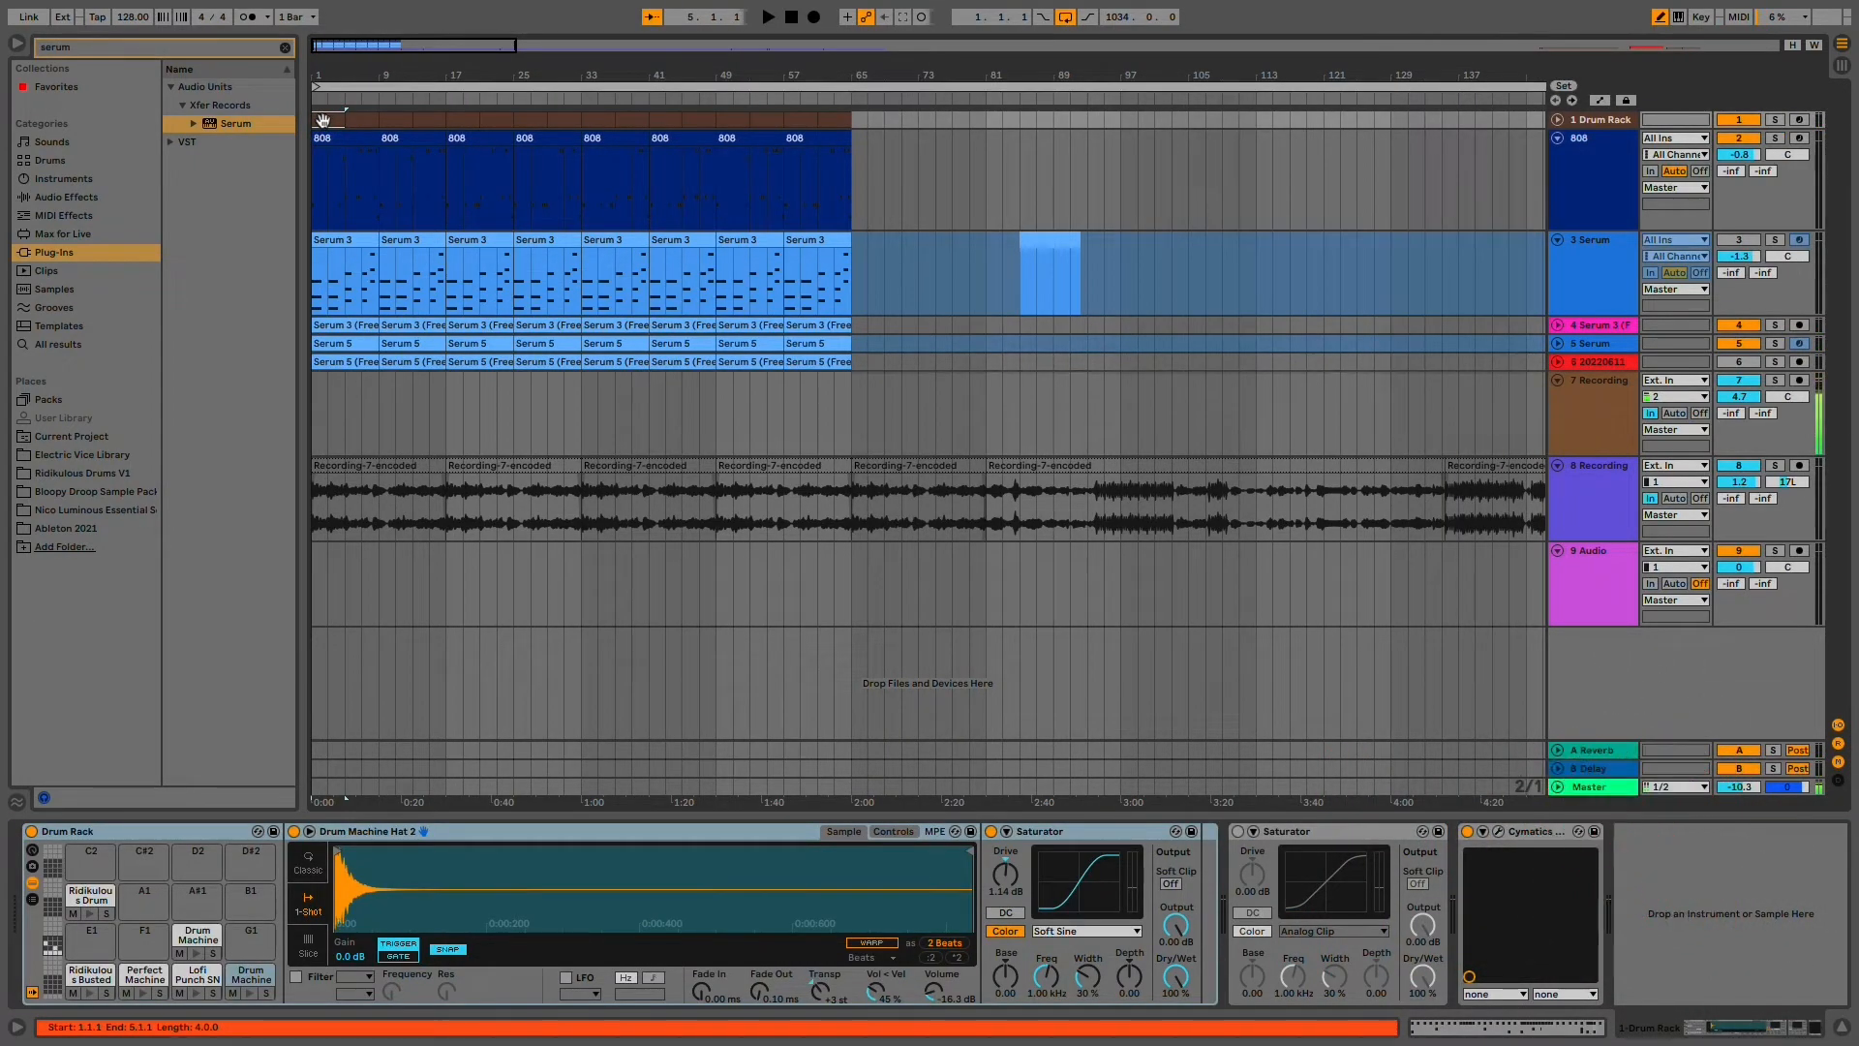
left_click(347, 121)
left_click(346, 121)
scroll(352, 122, "up", 2)
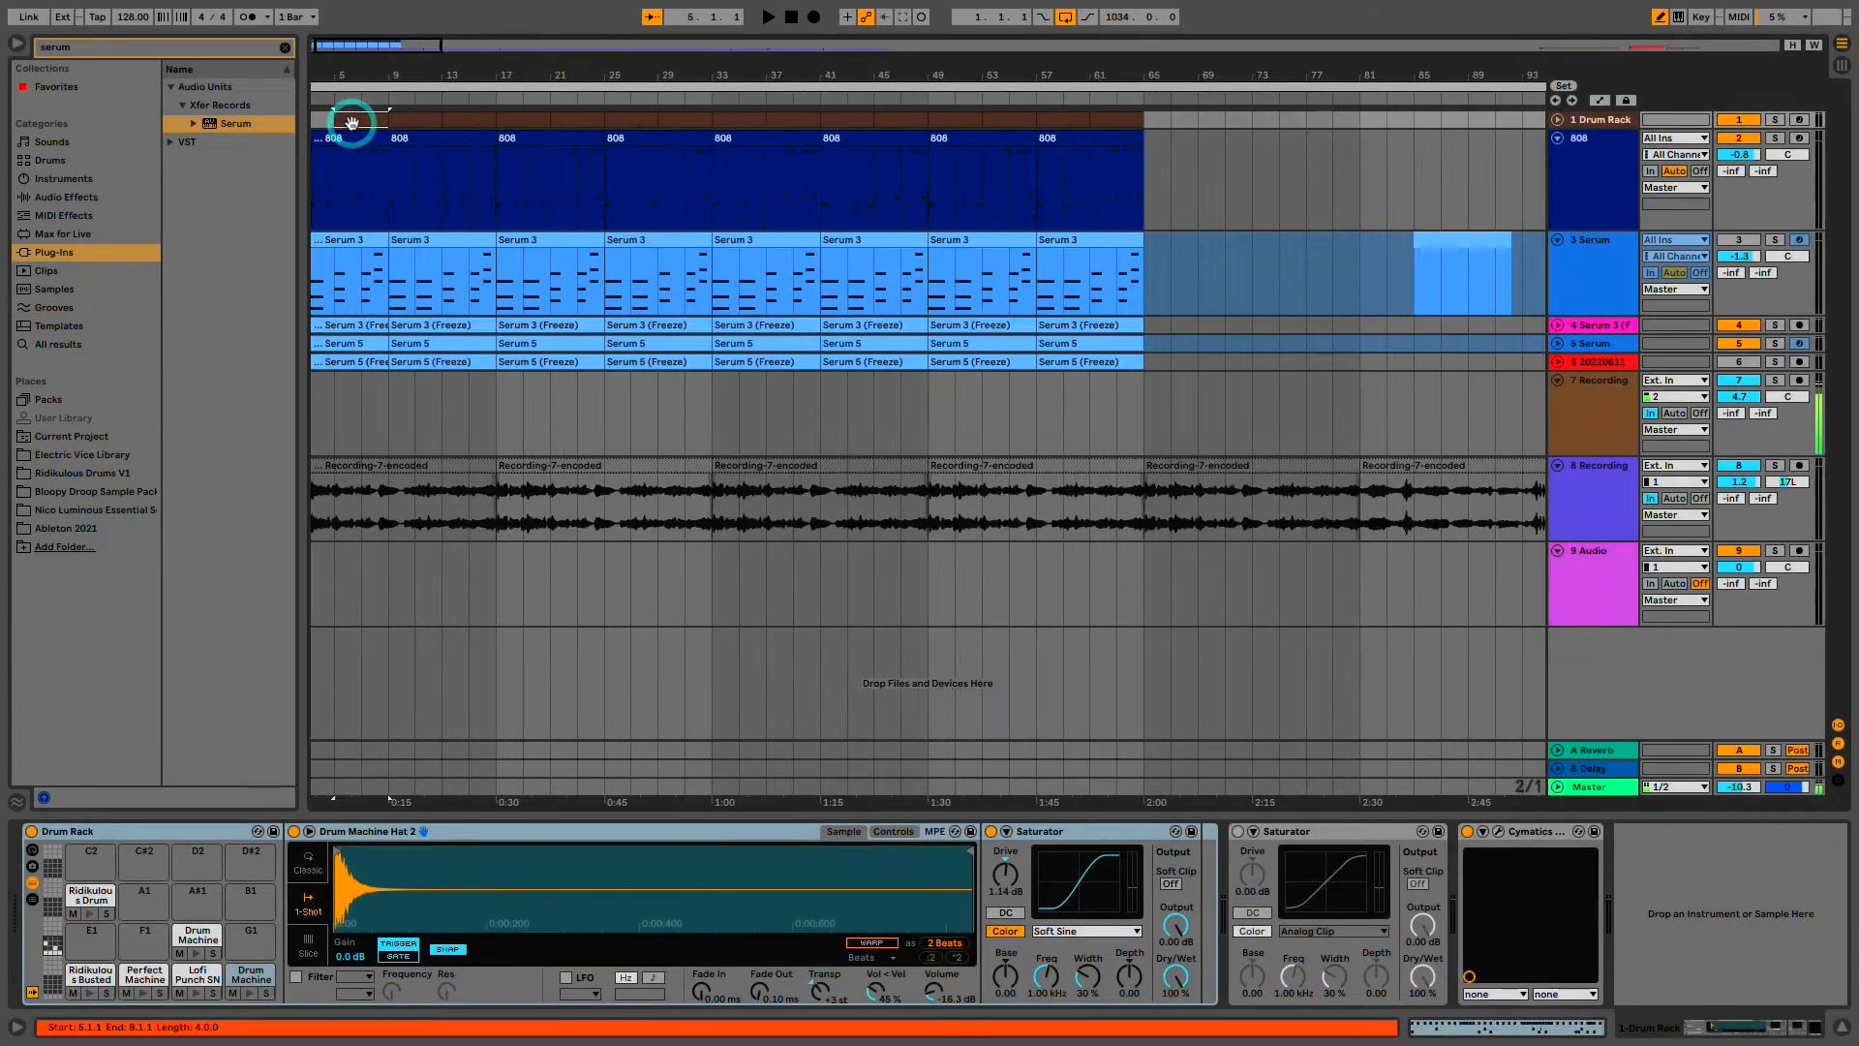
scroll(351, 126, "left", 2)
- Delete the 808 clip from the first eight bars and play the start of the intro
left_click(355, 144)
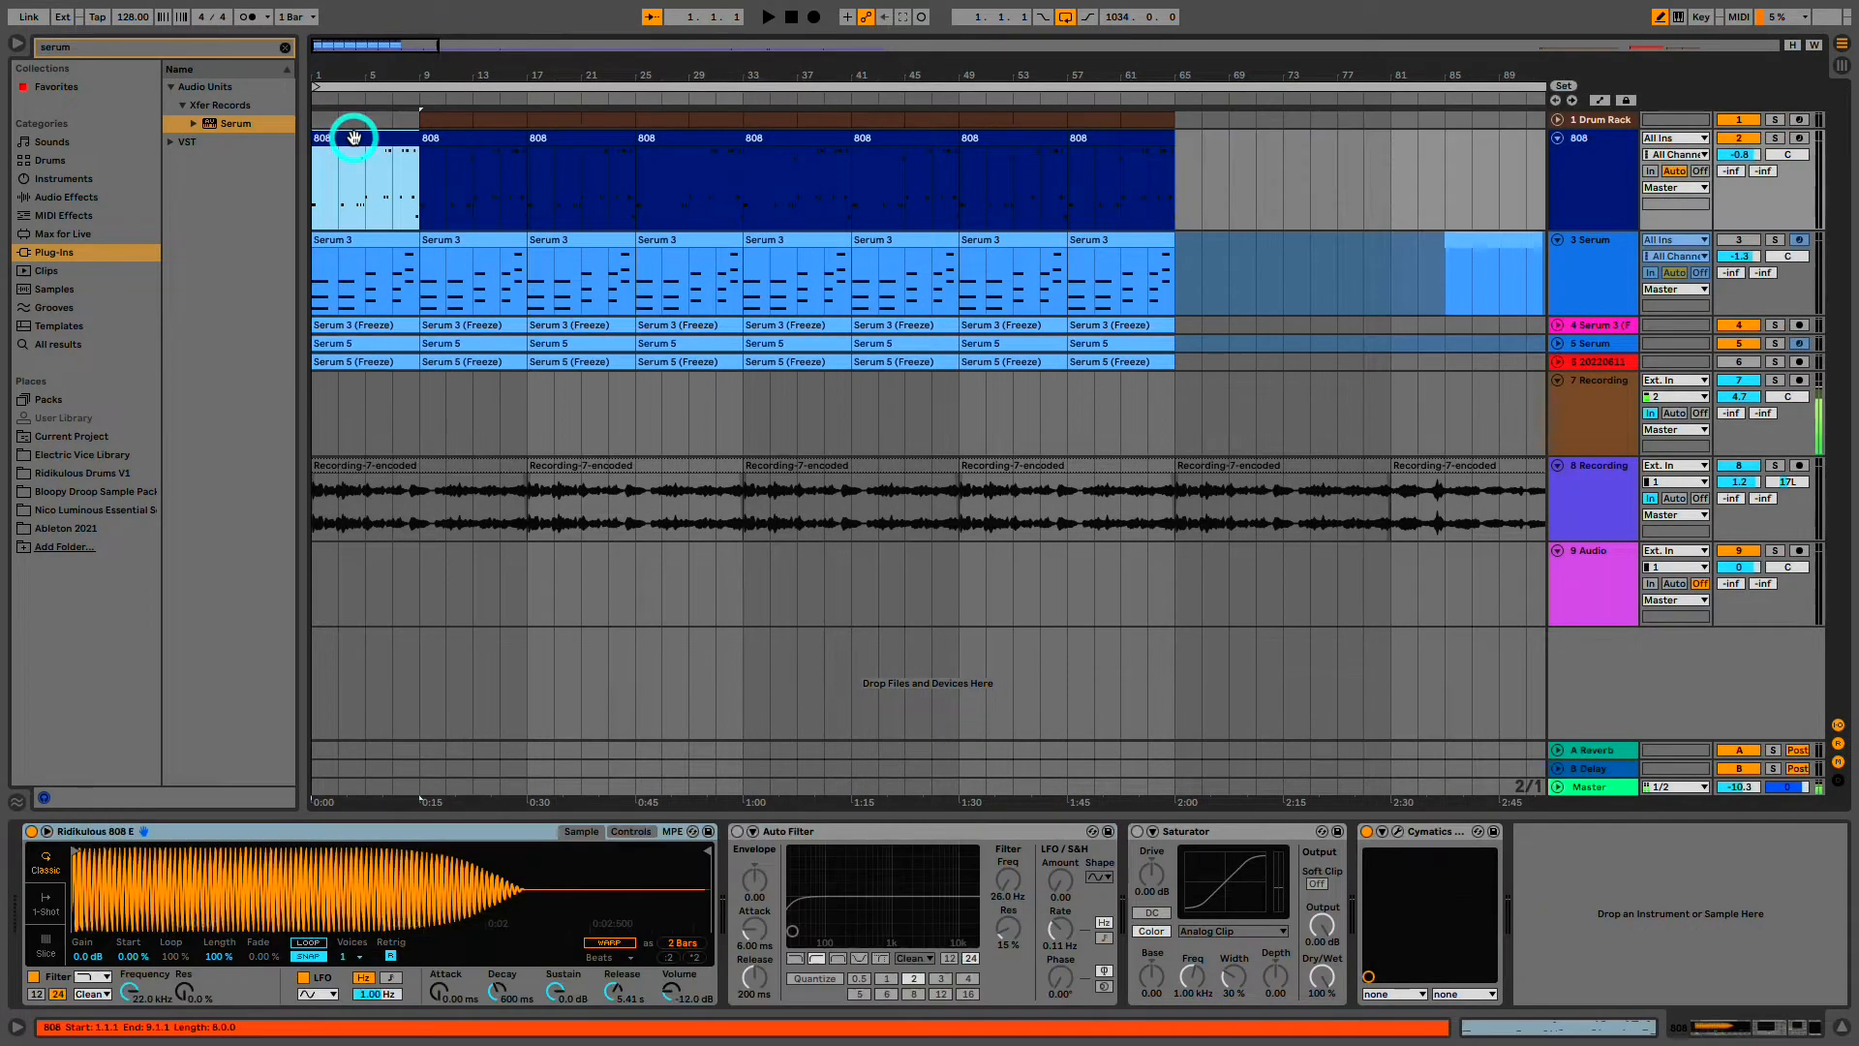
key("space")
scroll(368, 176, "down", 2)
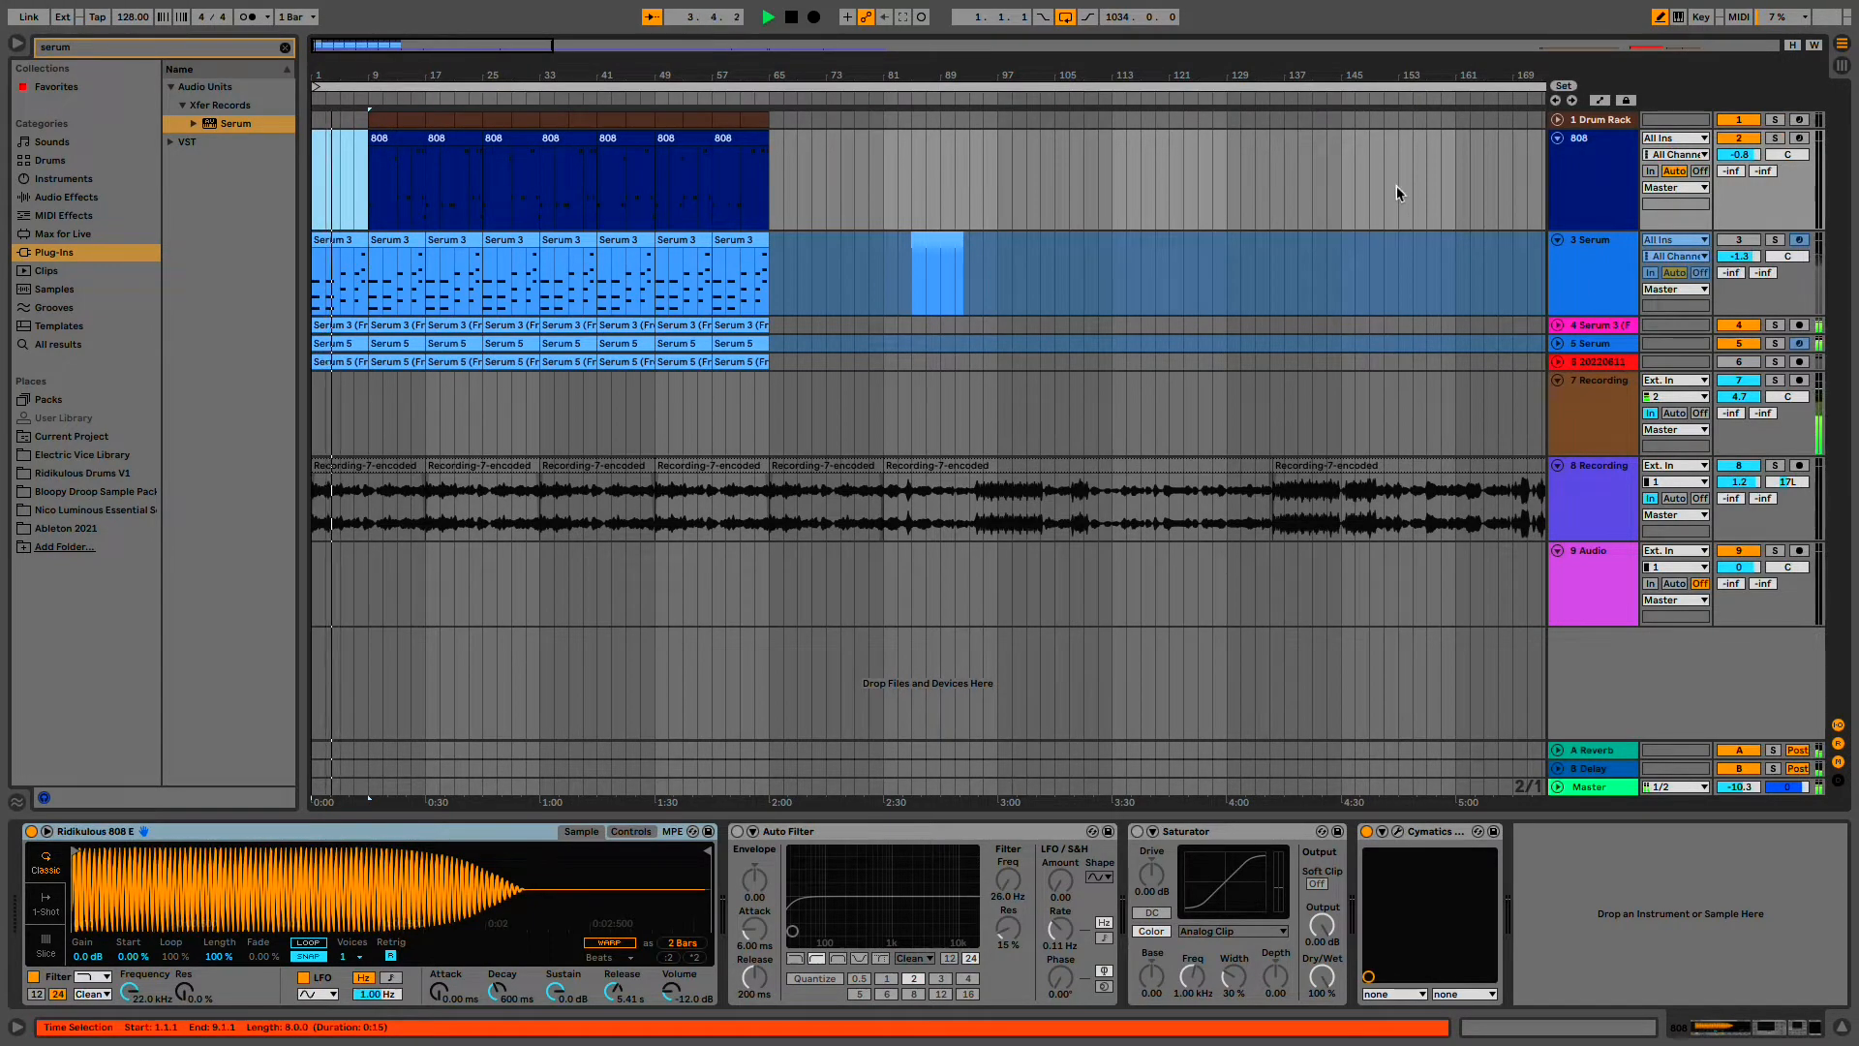
key("space")
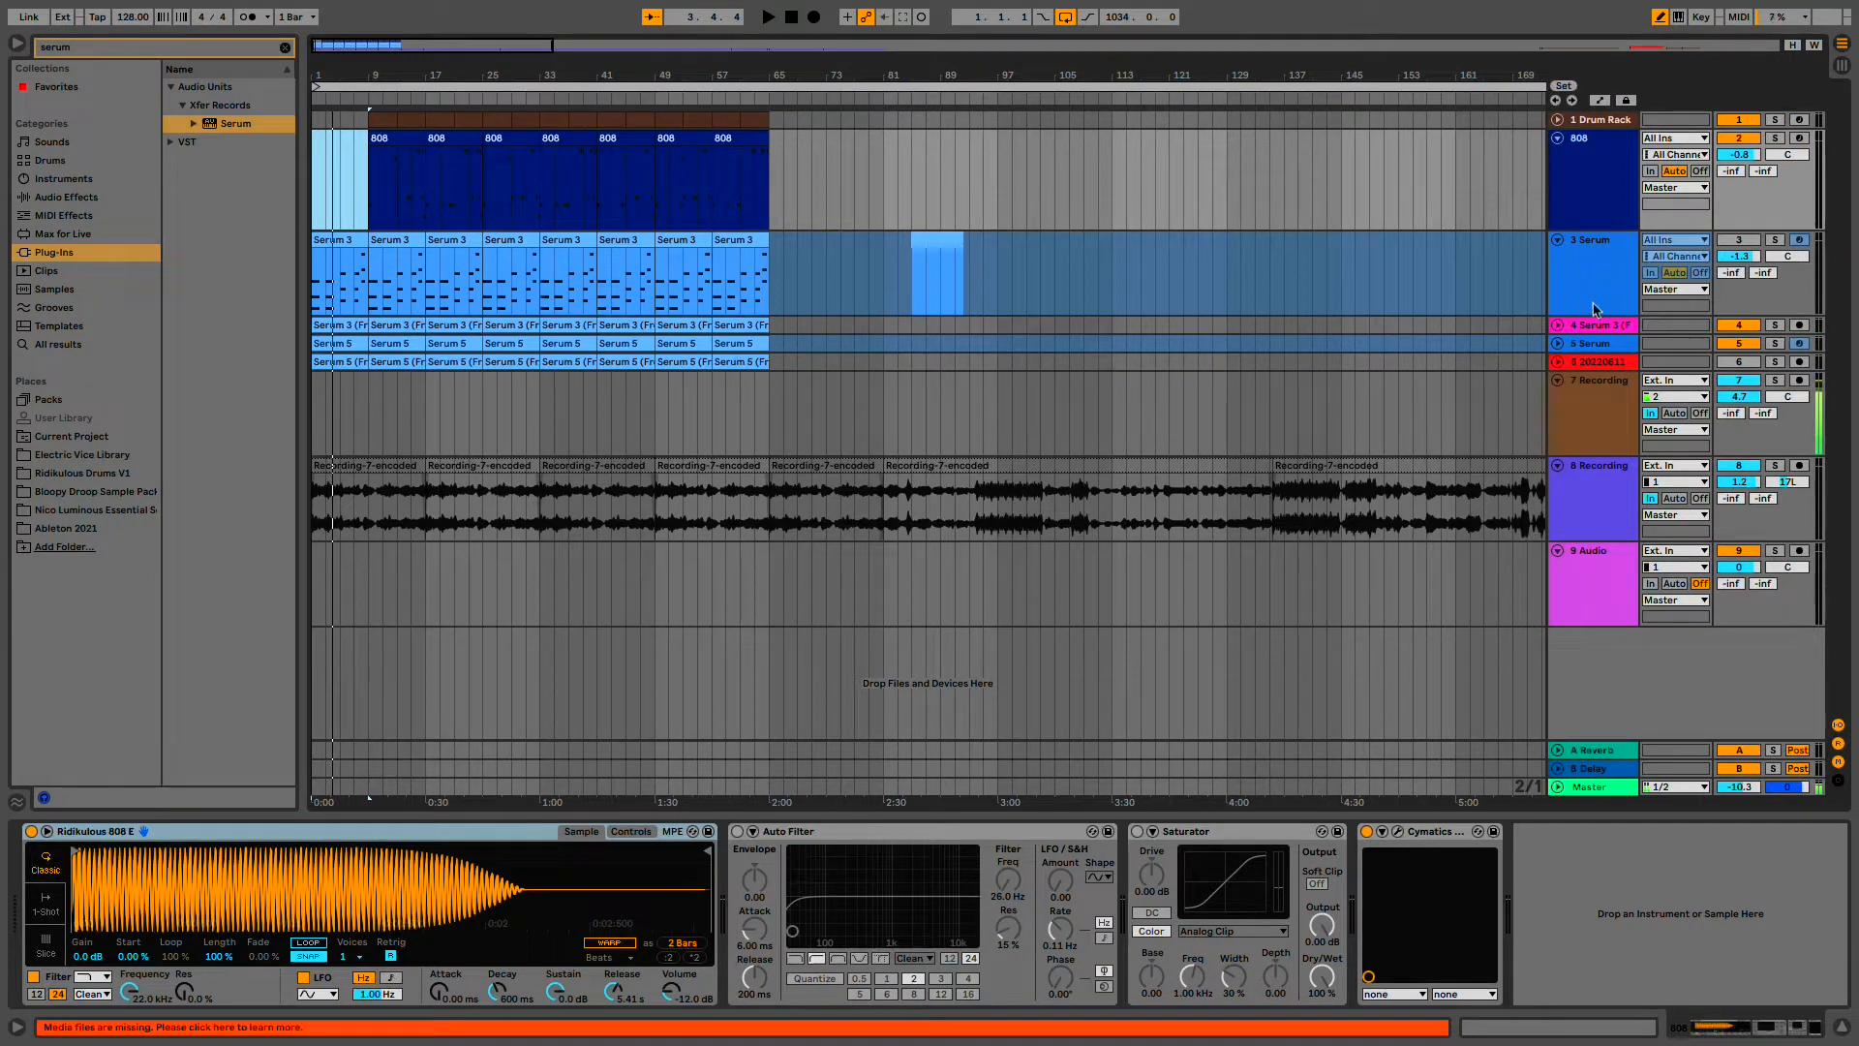
- Unfold the Serum 3 (Freeze) track and move the inactive 3 Serum MIDI track down to just above the Audio track
left_click(1559, 327)
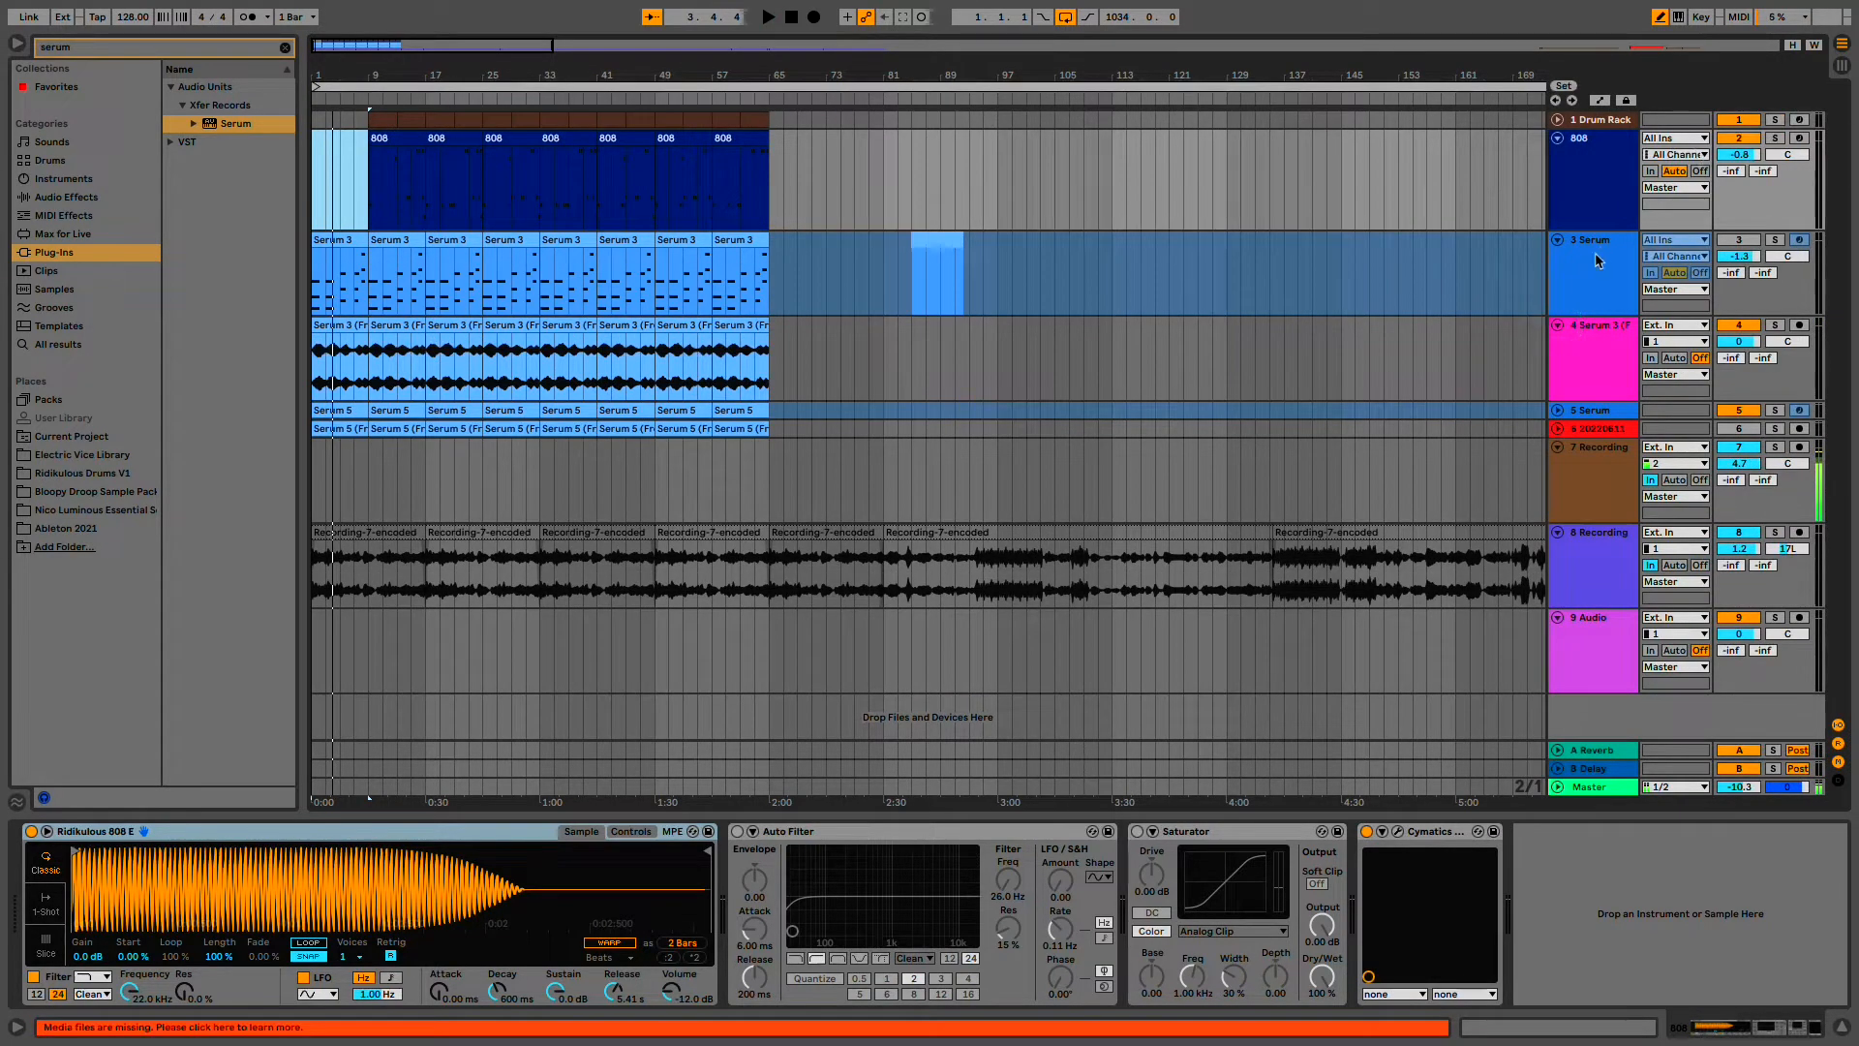
left_click(1586, 288)
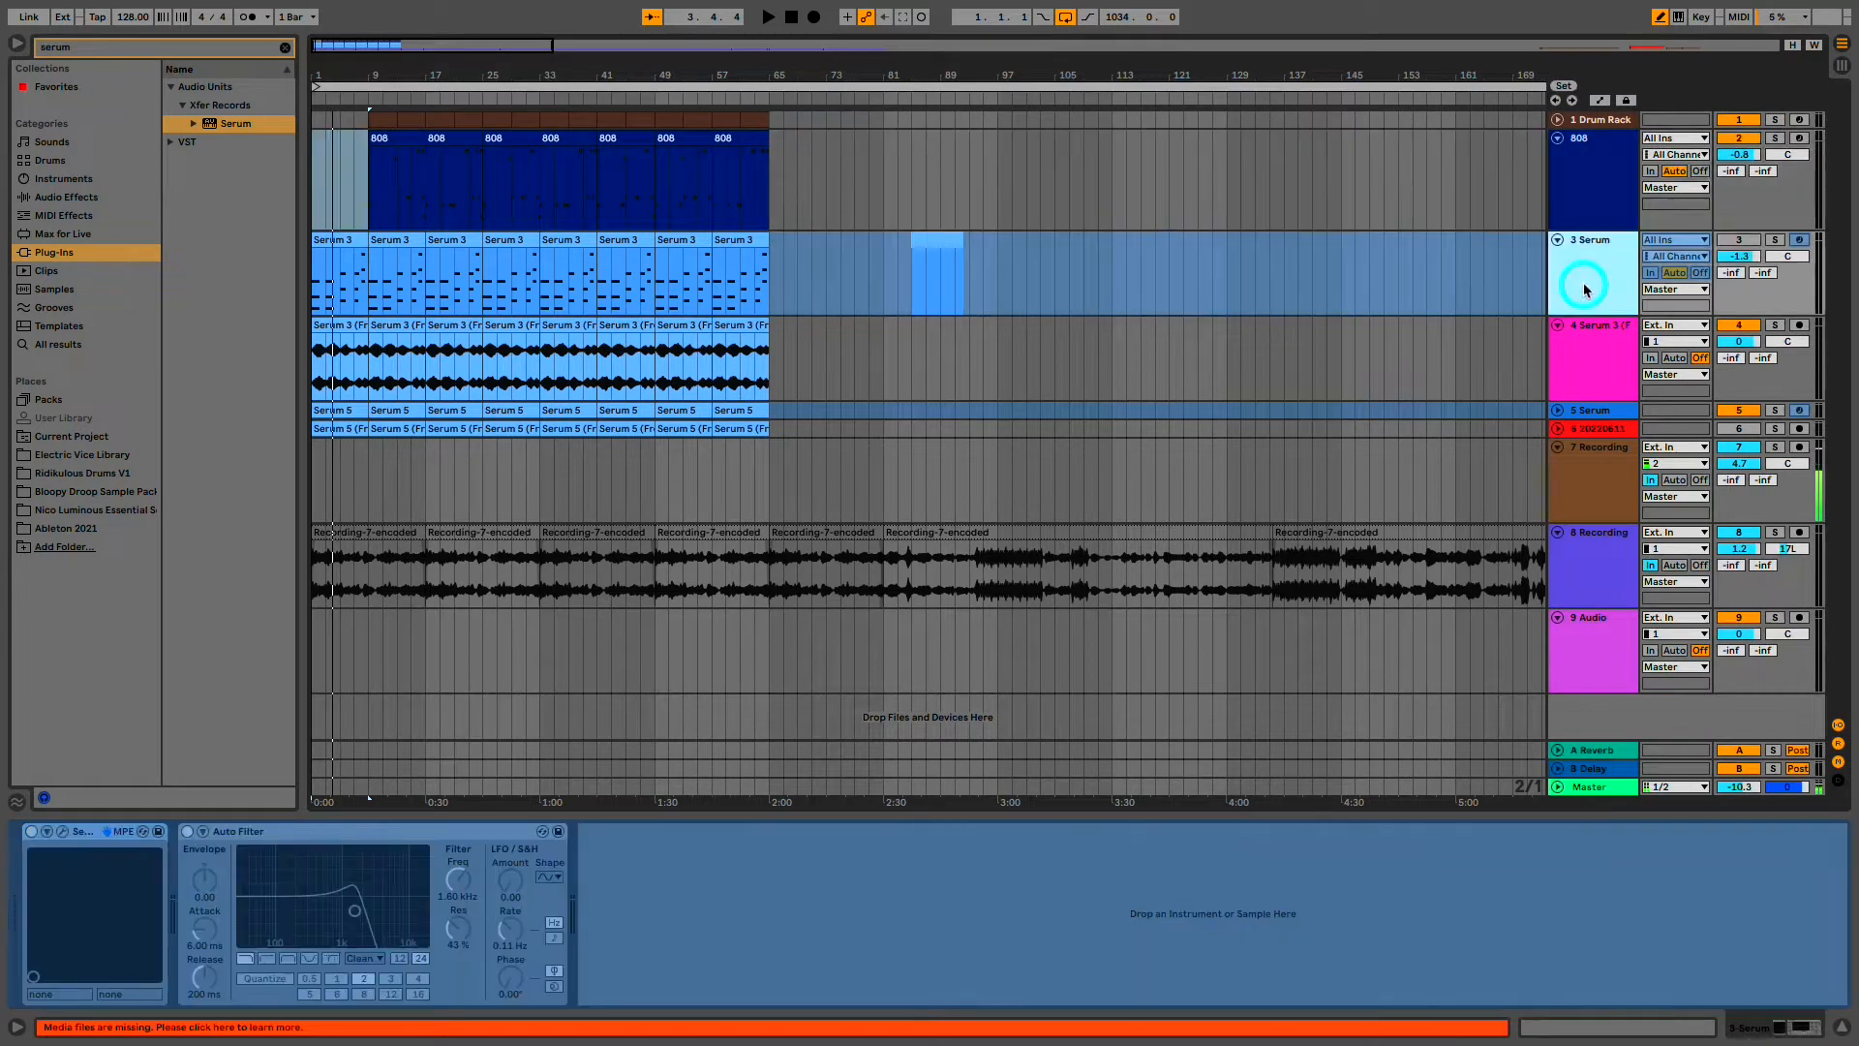
left_click_drag(1585, 288, 1553, 636)
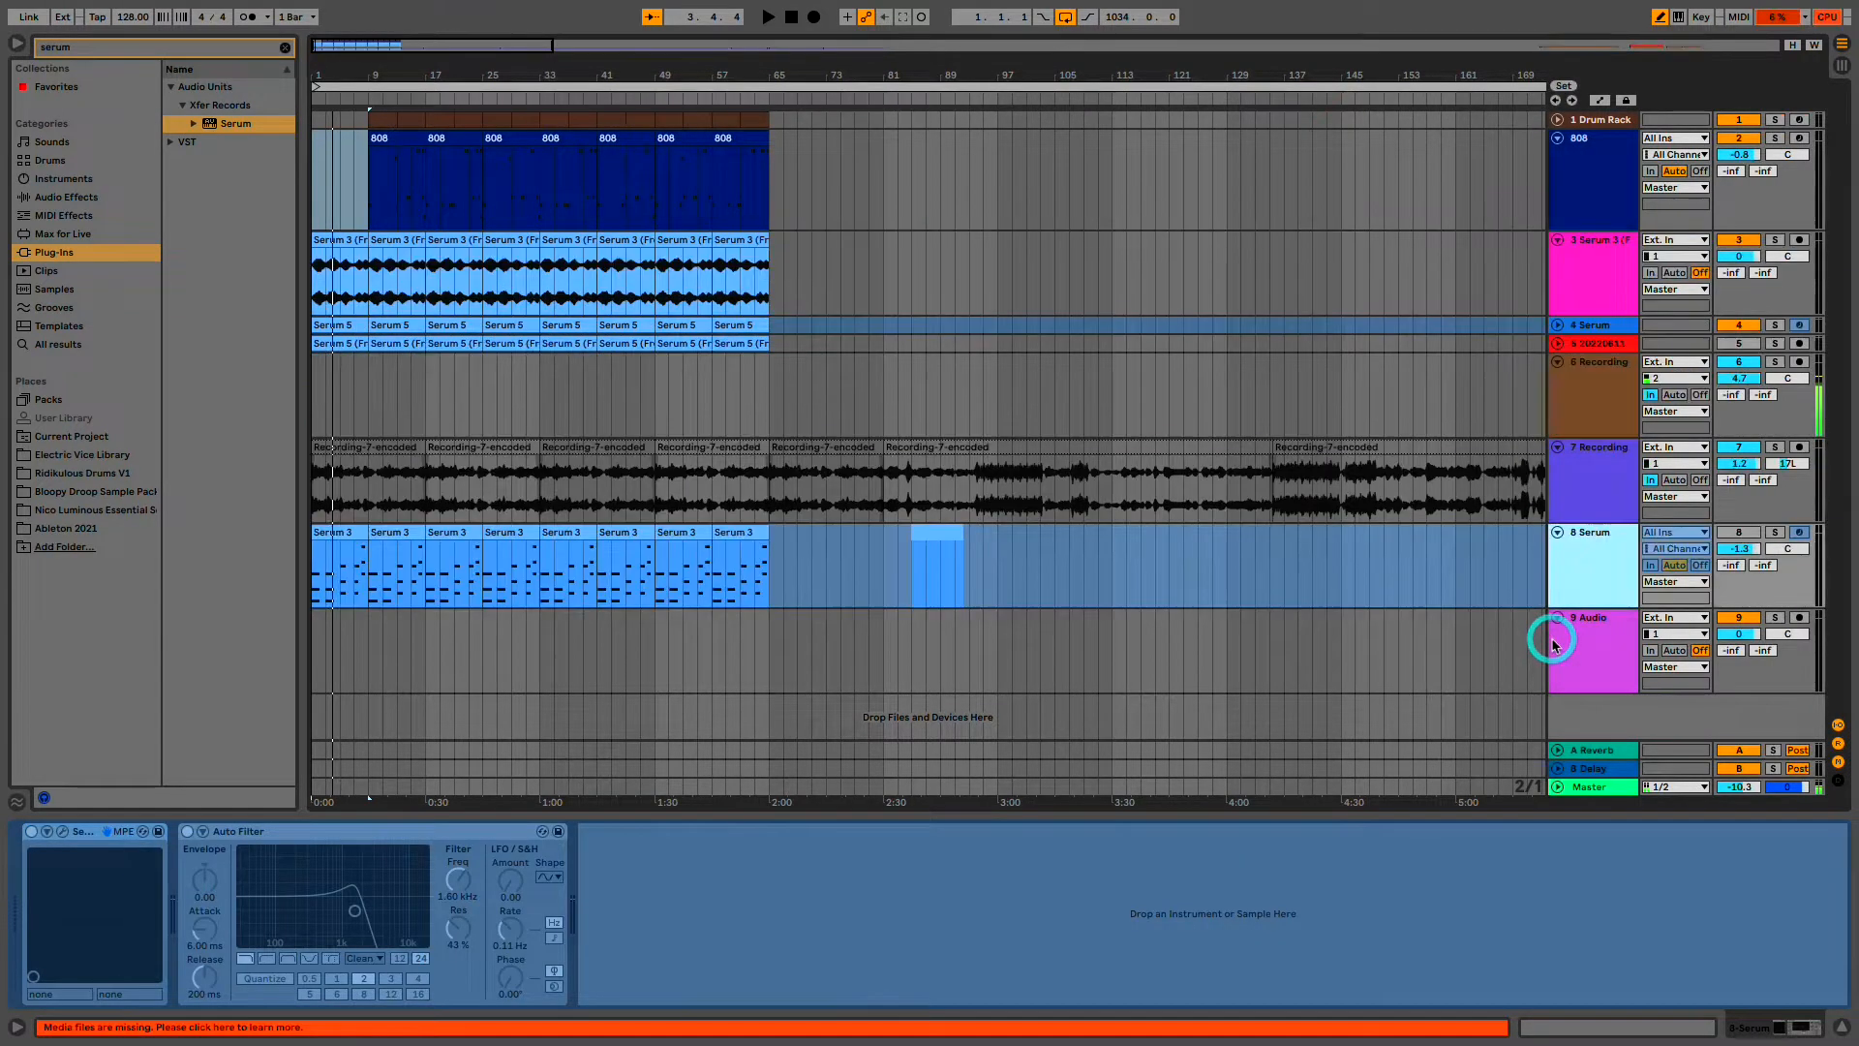
- Play the intro from bar 1 and move the red 20220611 track below the two Recording tracks
double_click(327, 245)
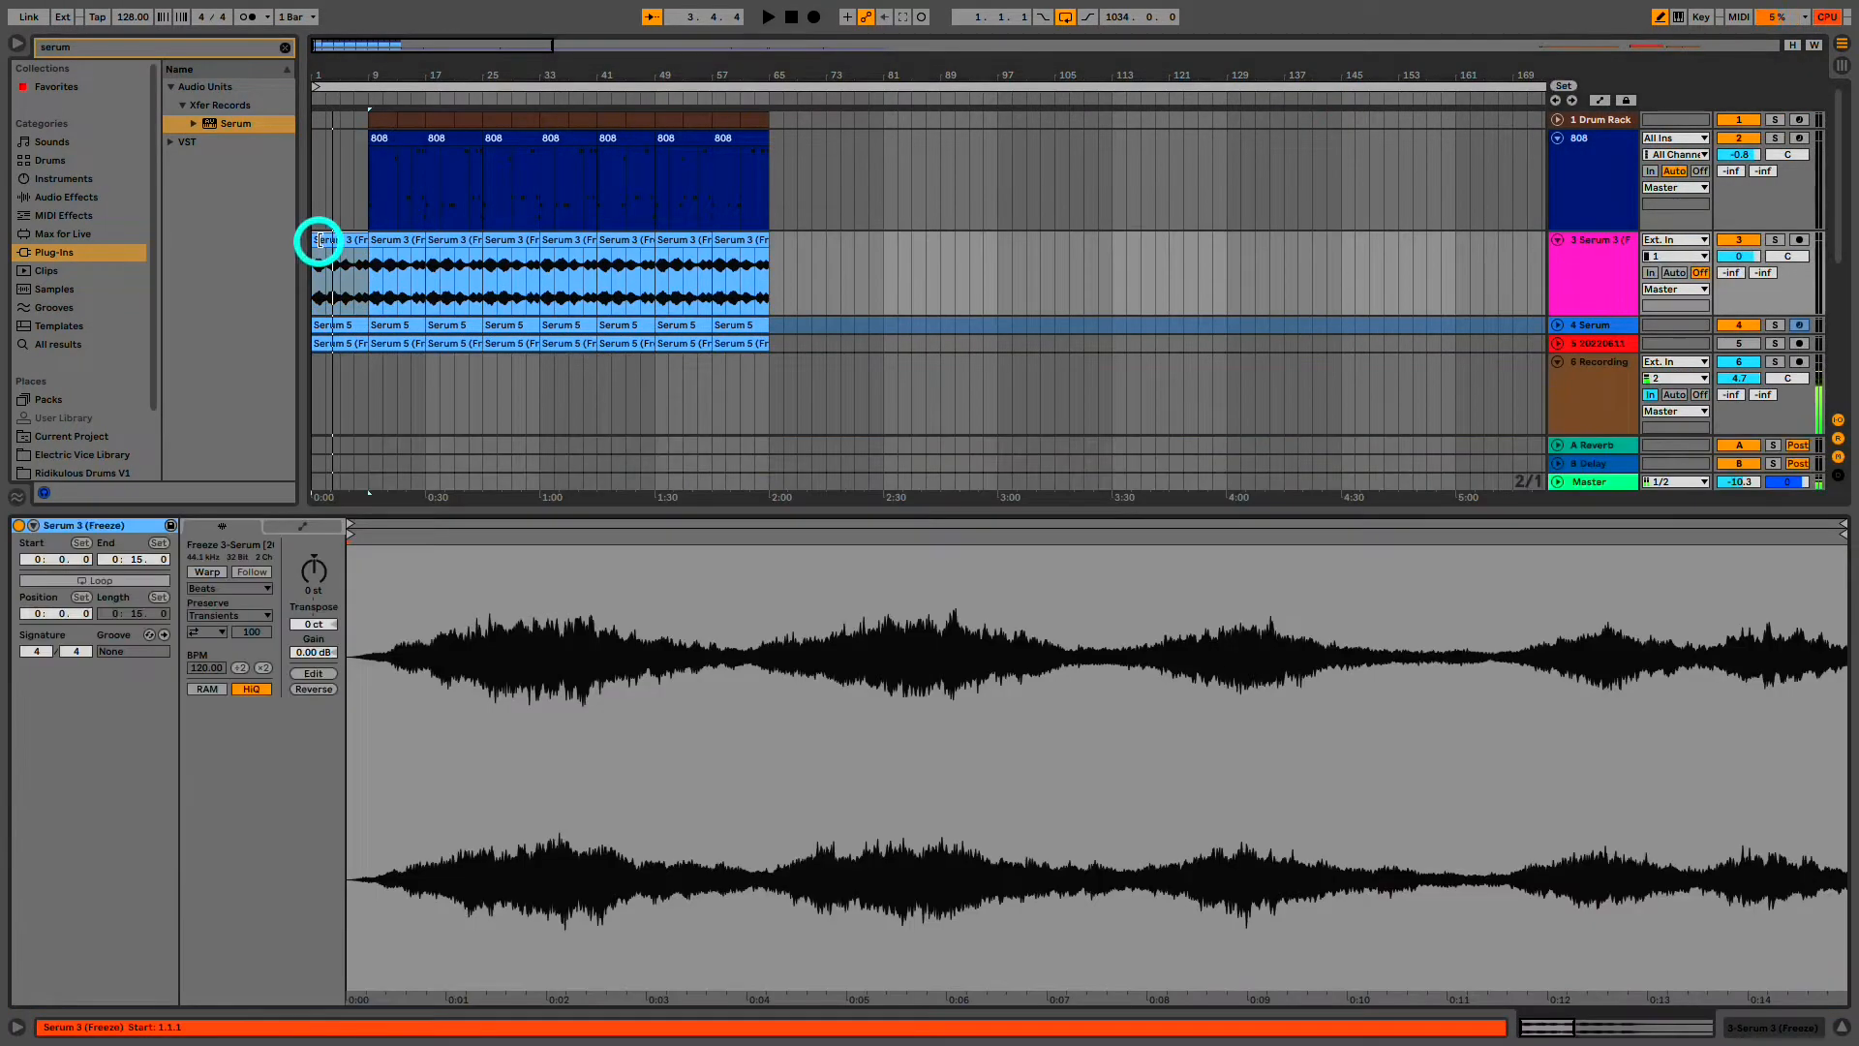
key("space")
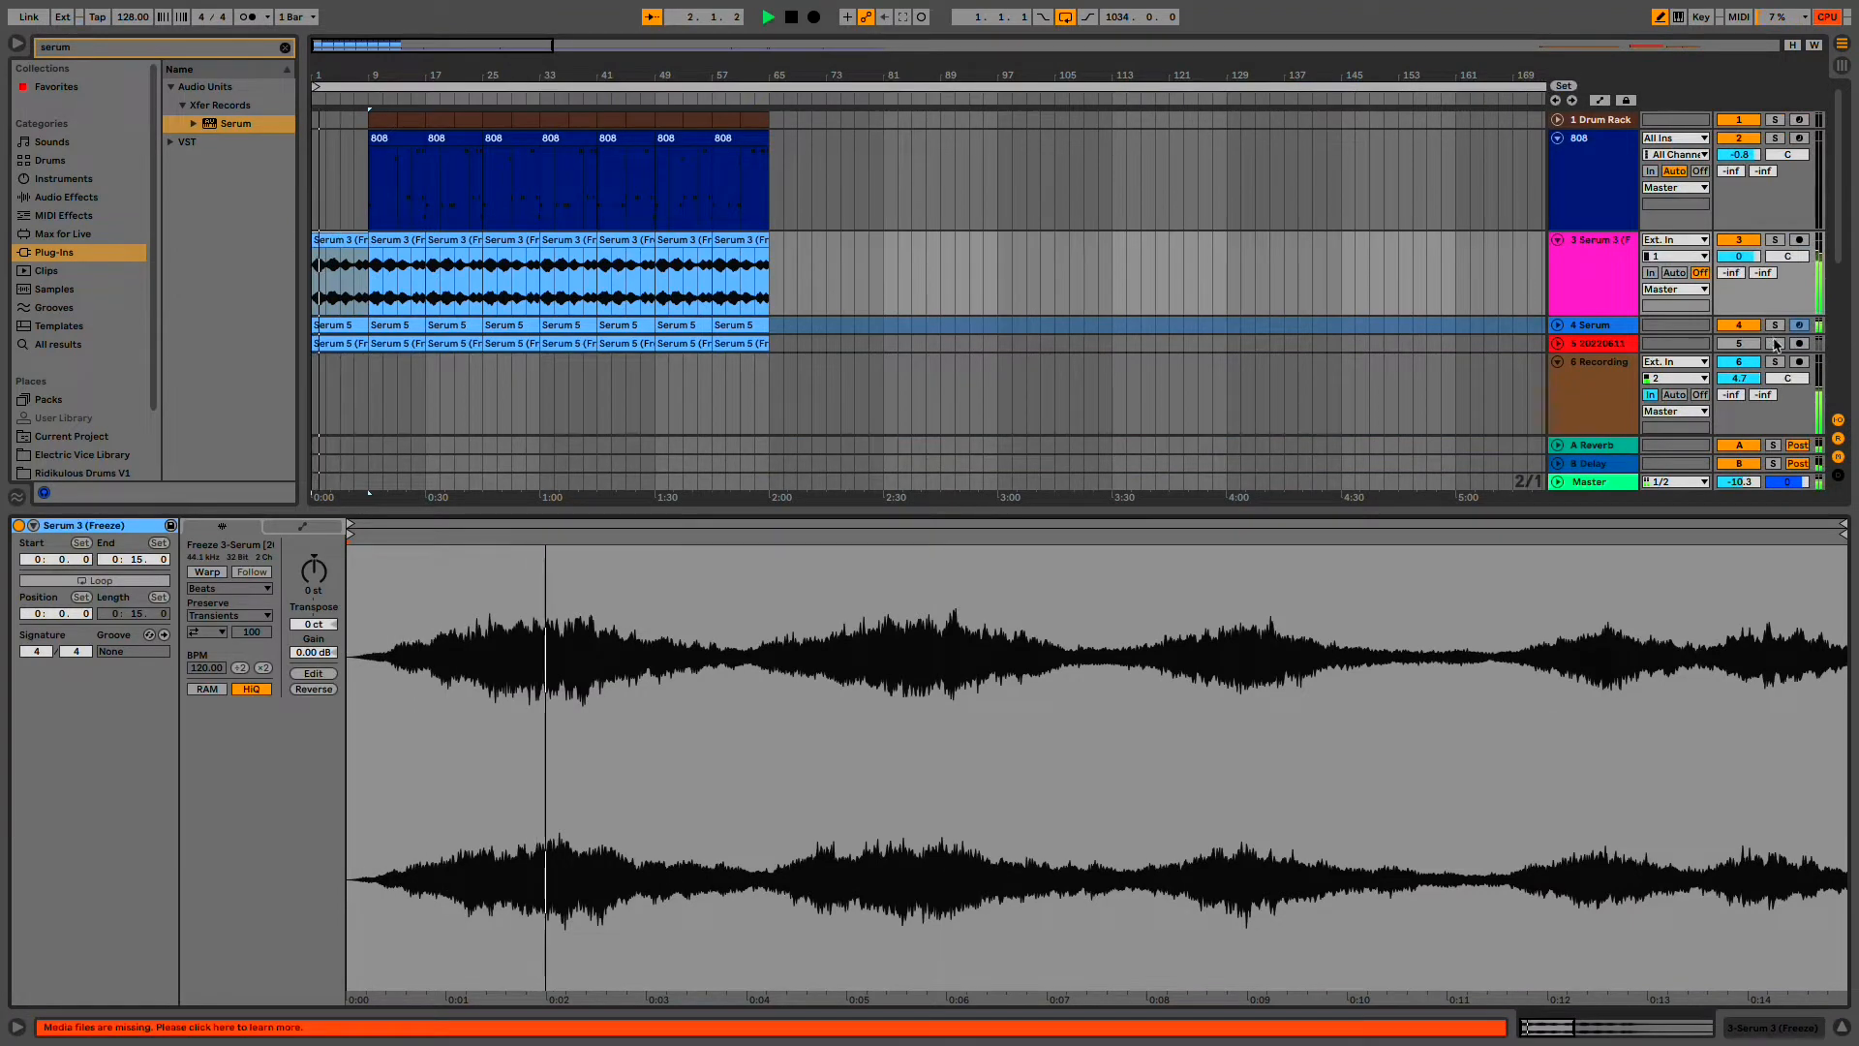
left_click(1608, 347)
left_click_drag(1608, 350, 1588, 399)
scroll(1390, 371, "up", 2)
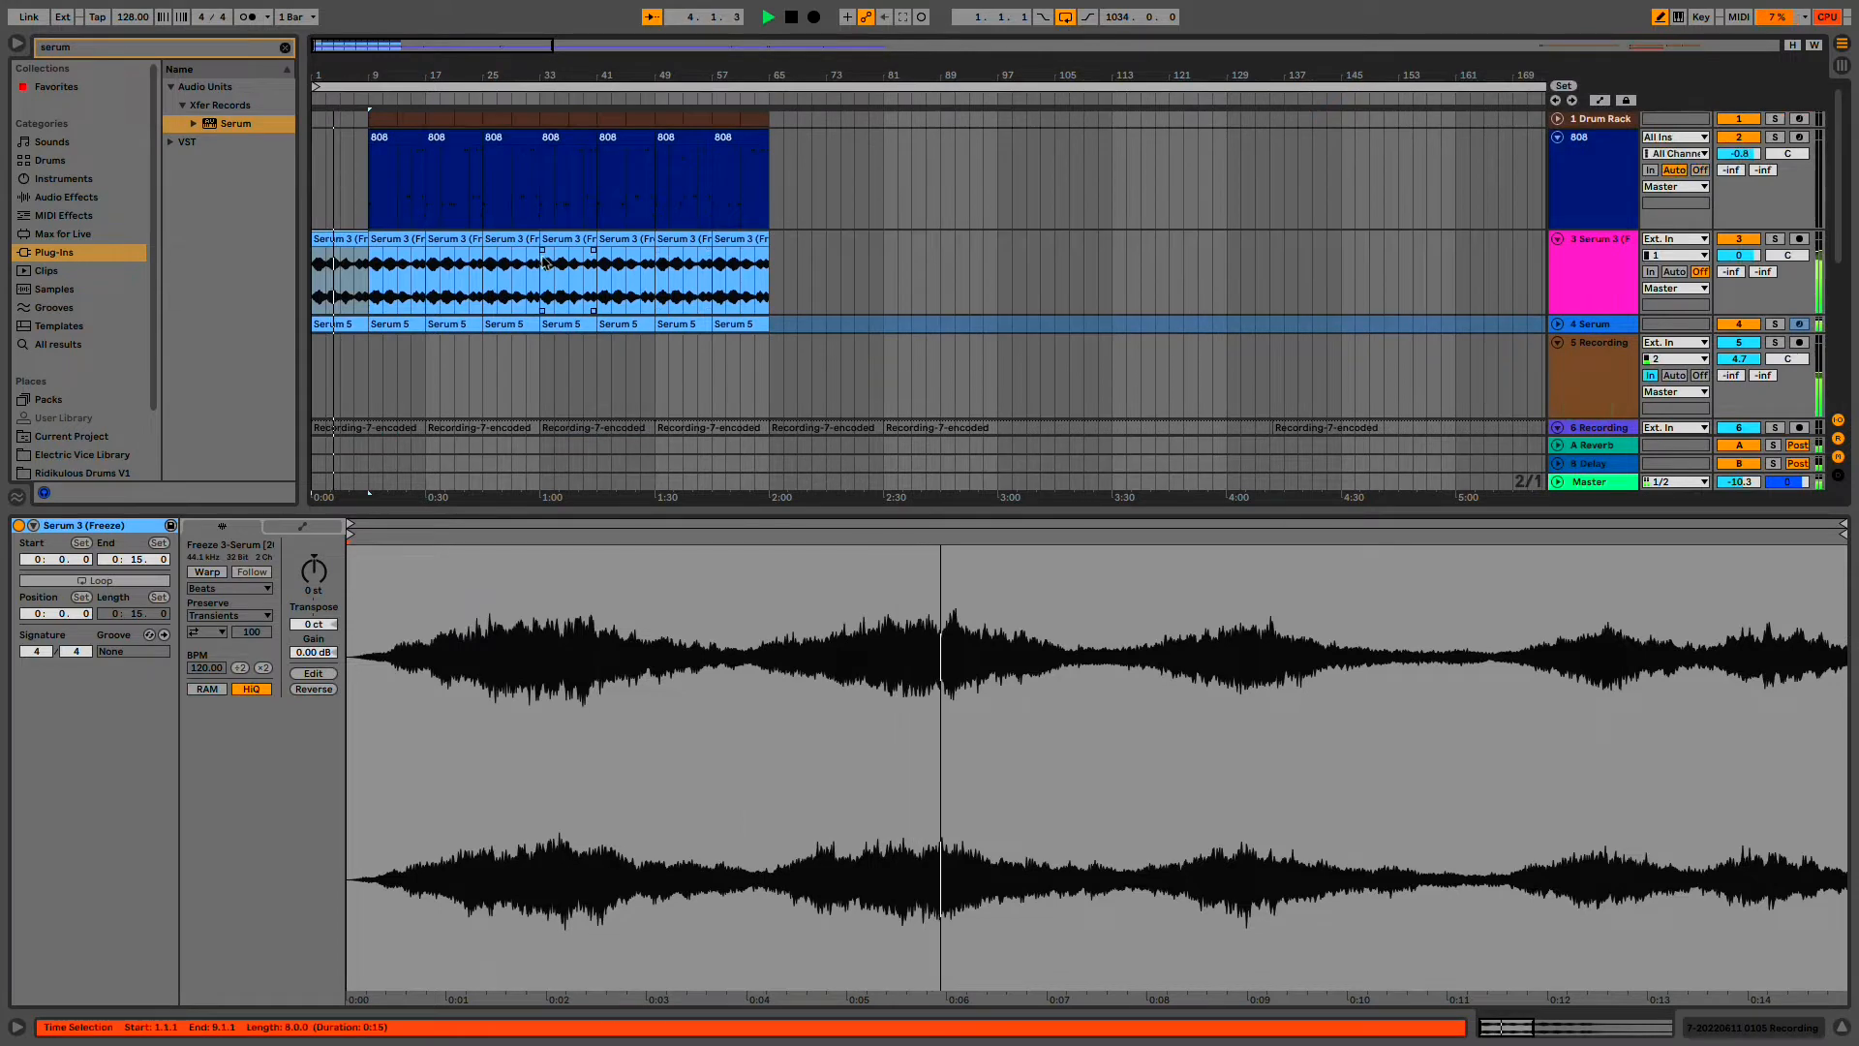
- Group the Serum 3 (Freeze) and 4 Serum tracks, fold the group and name it Top
left_click(1611, 285)
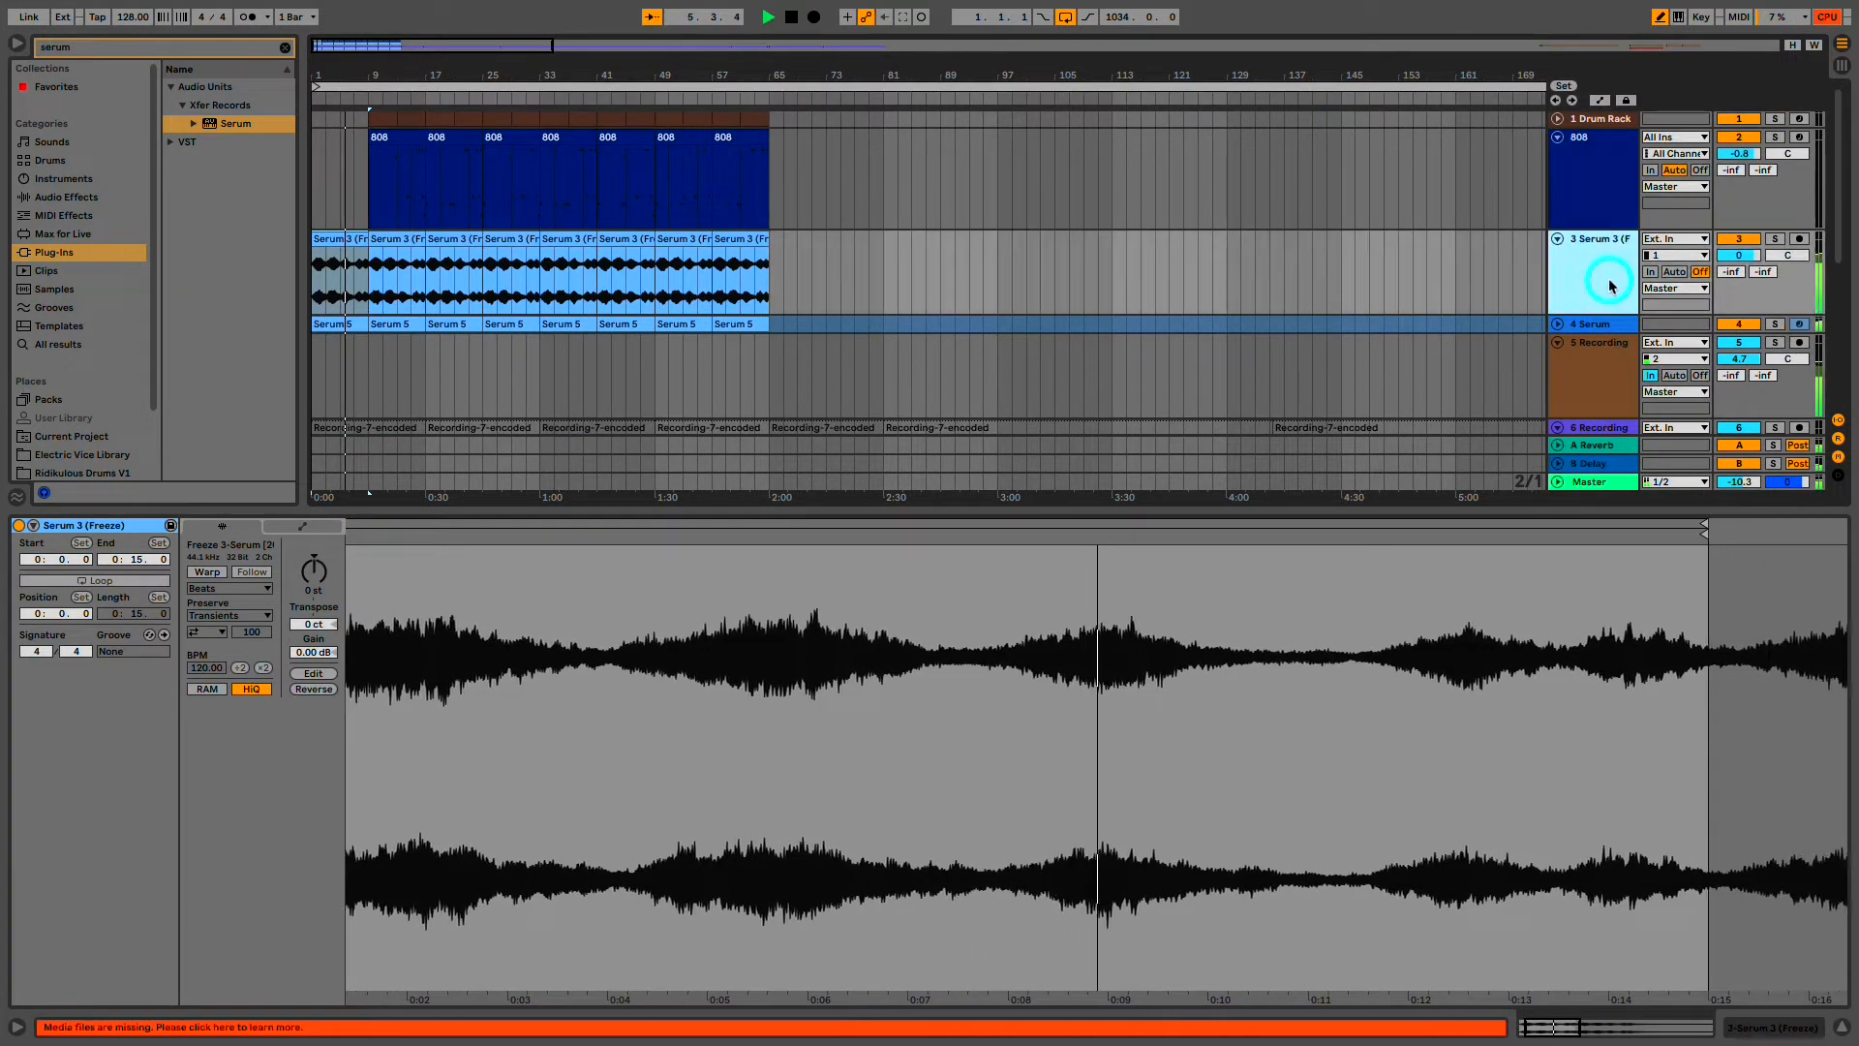
left_click(1604, 331)
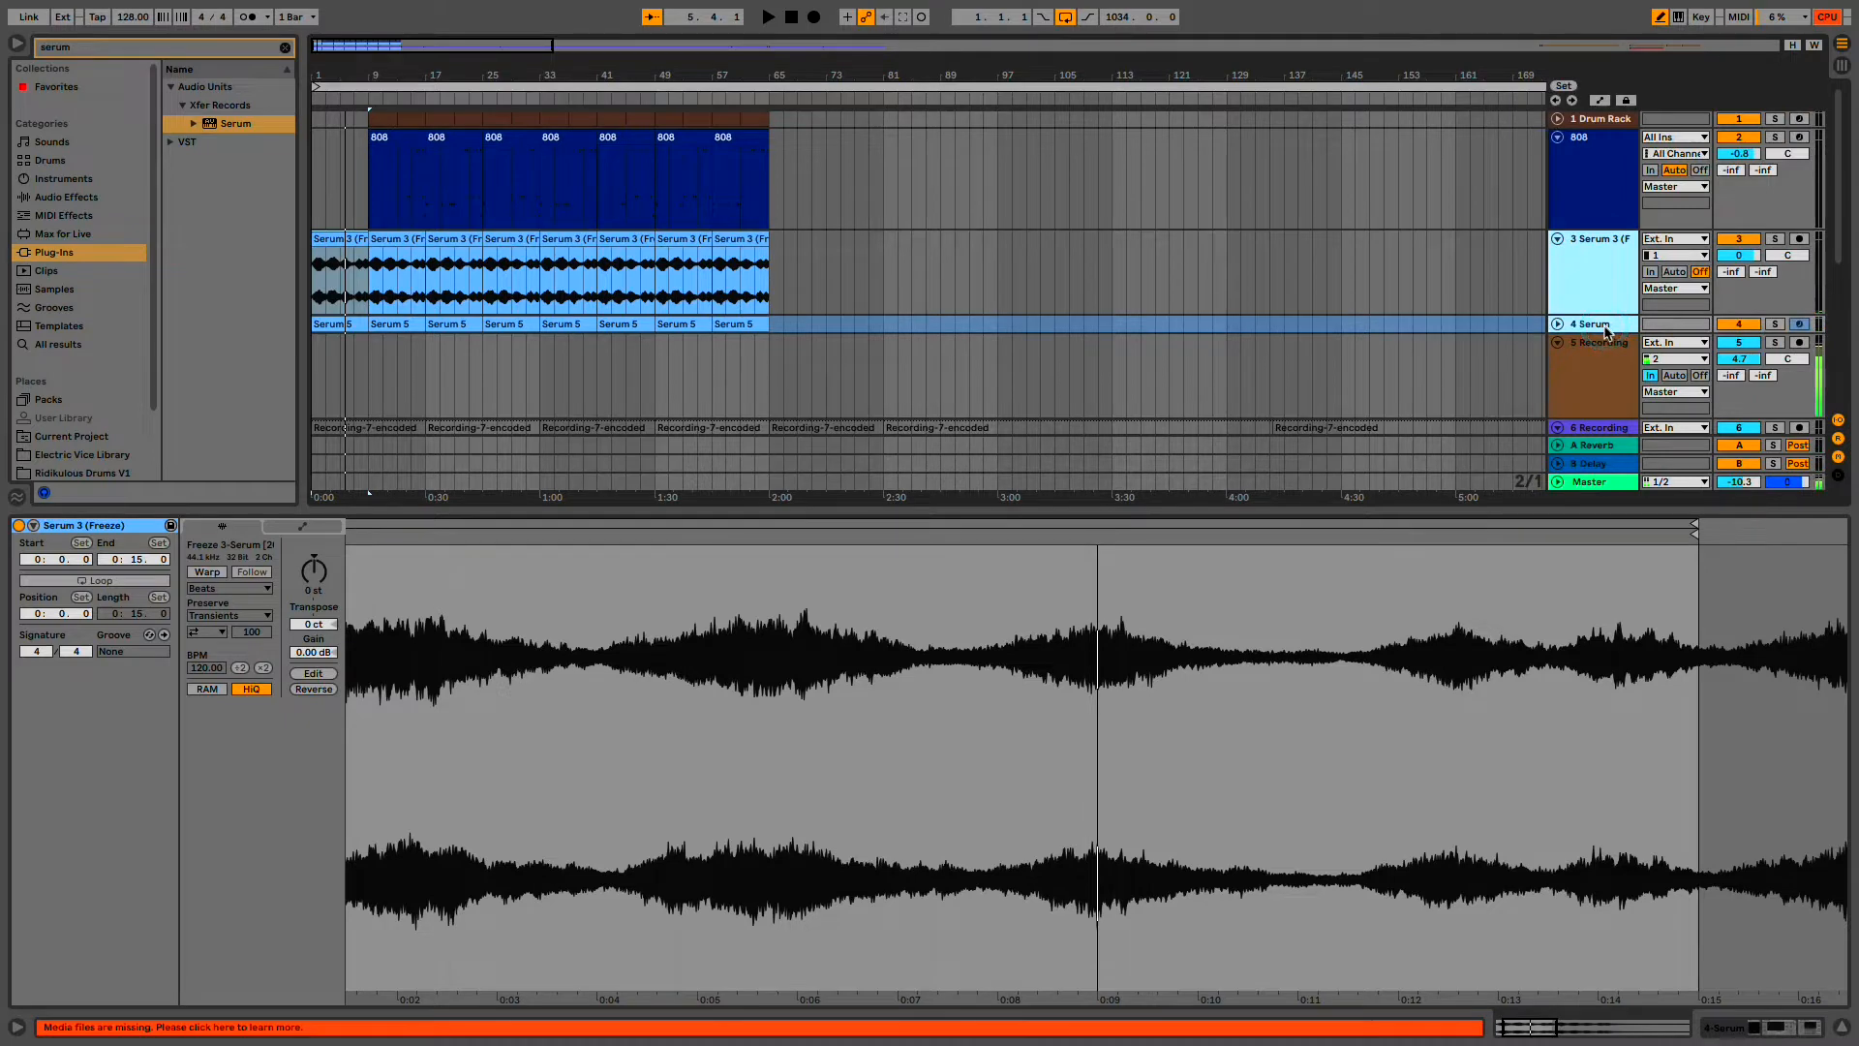
key("super+g")
left_click(1552, 238)
left_click(1589, 242)
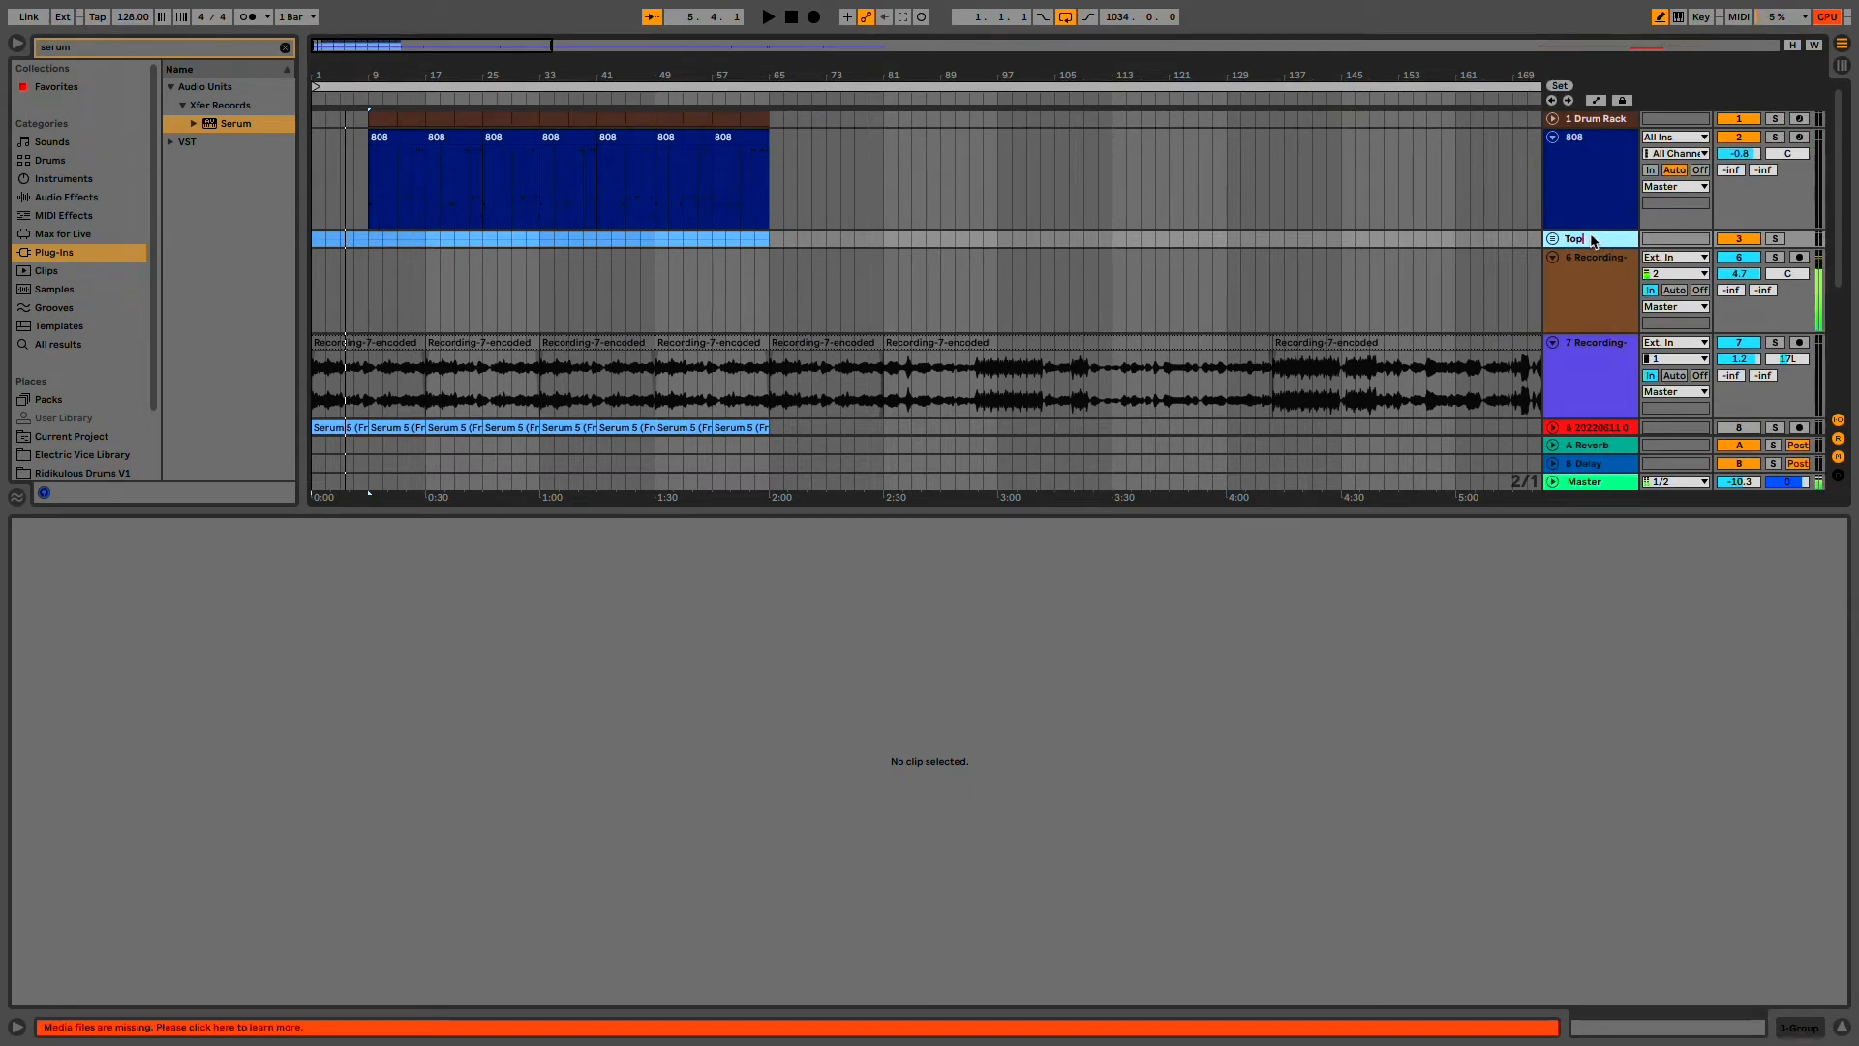
key("Return")
- Add an Auto Filter audio effect to the Top group
left_click(1580, 241)
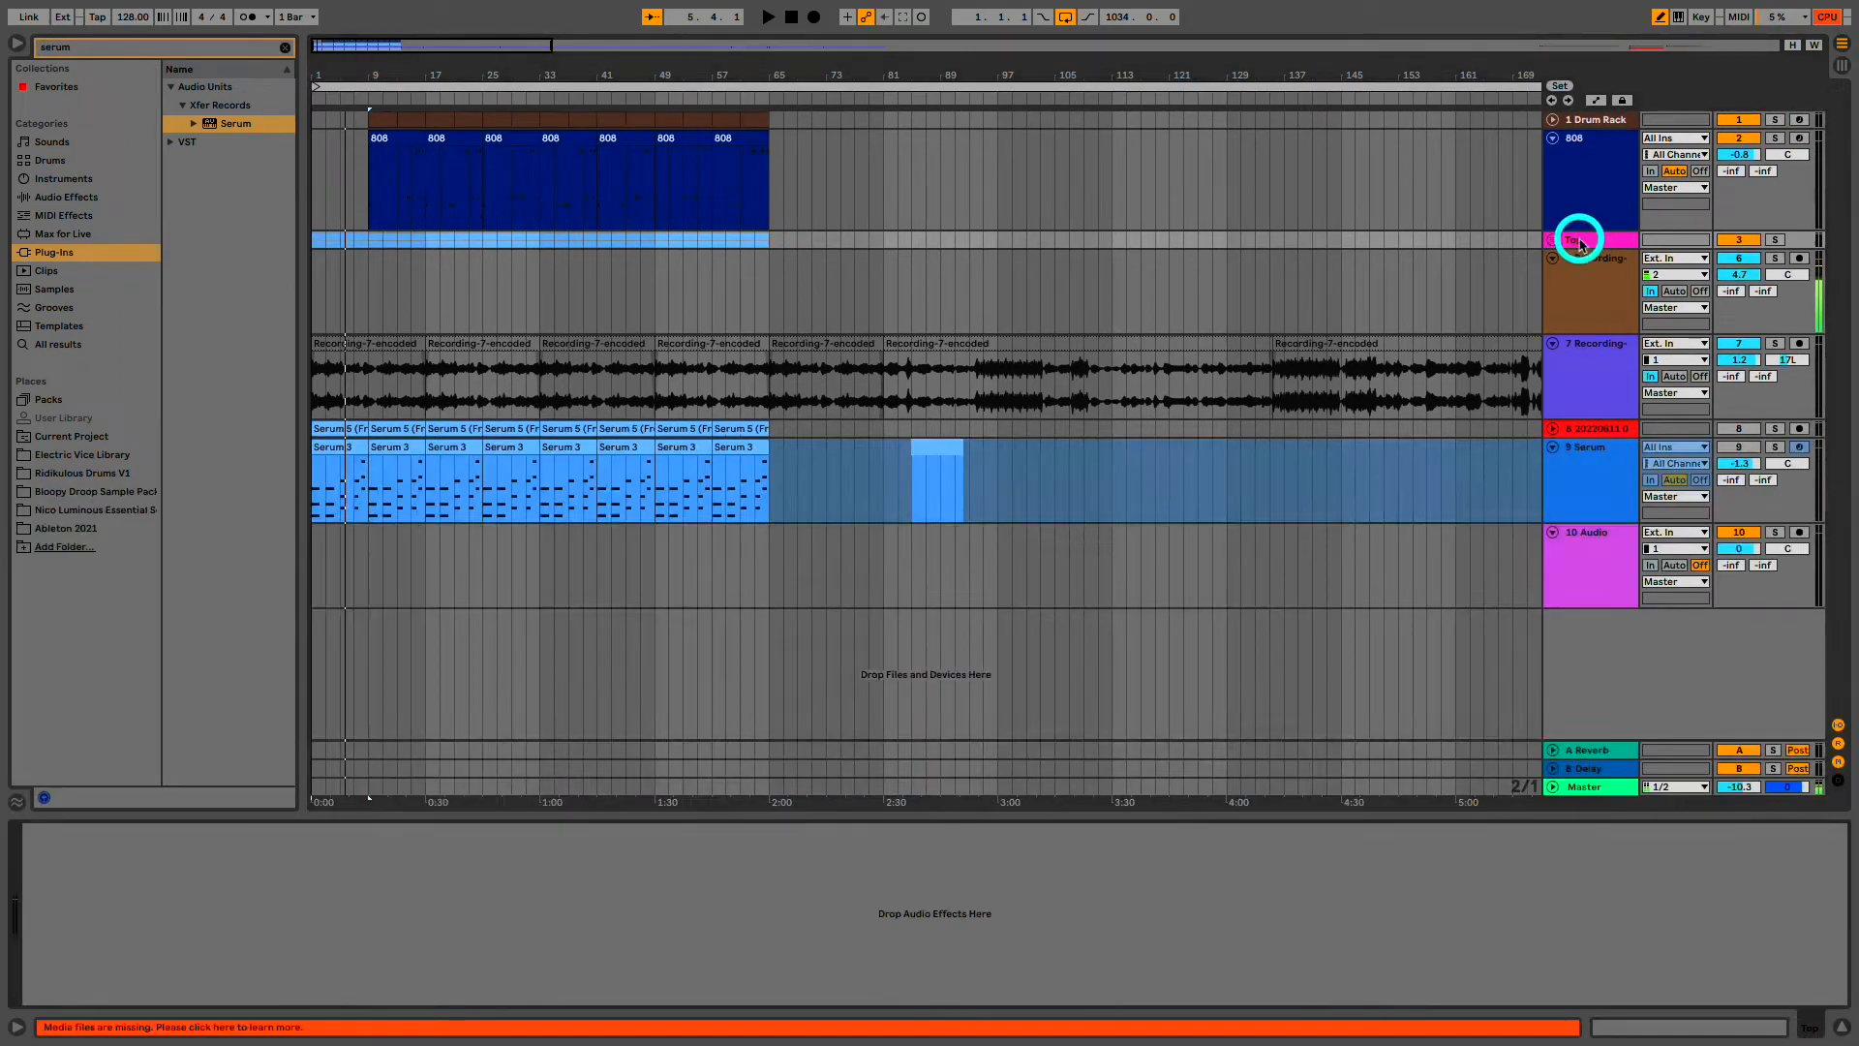
left_click(71, 199)
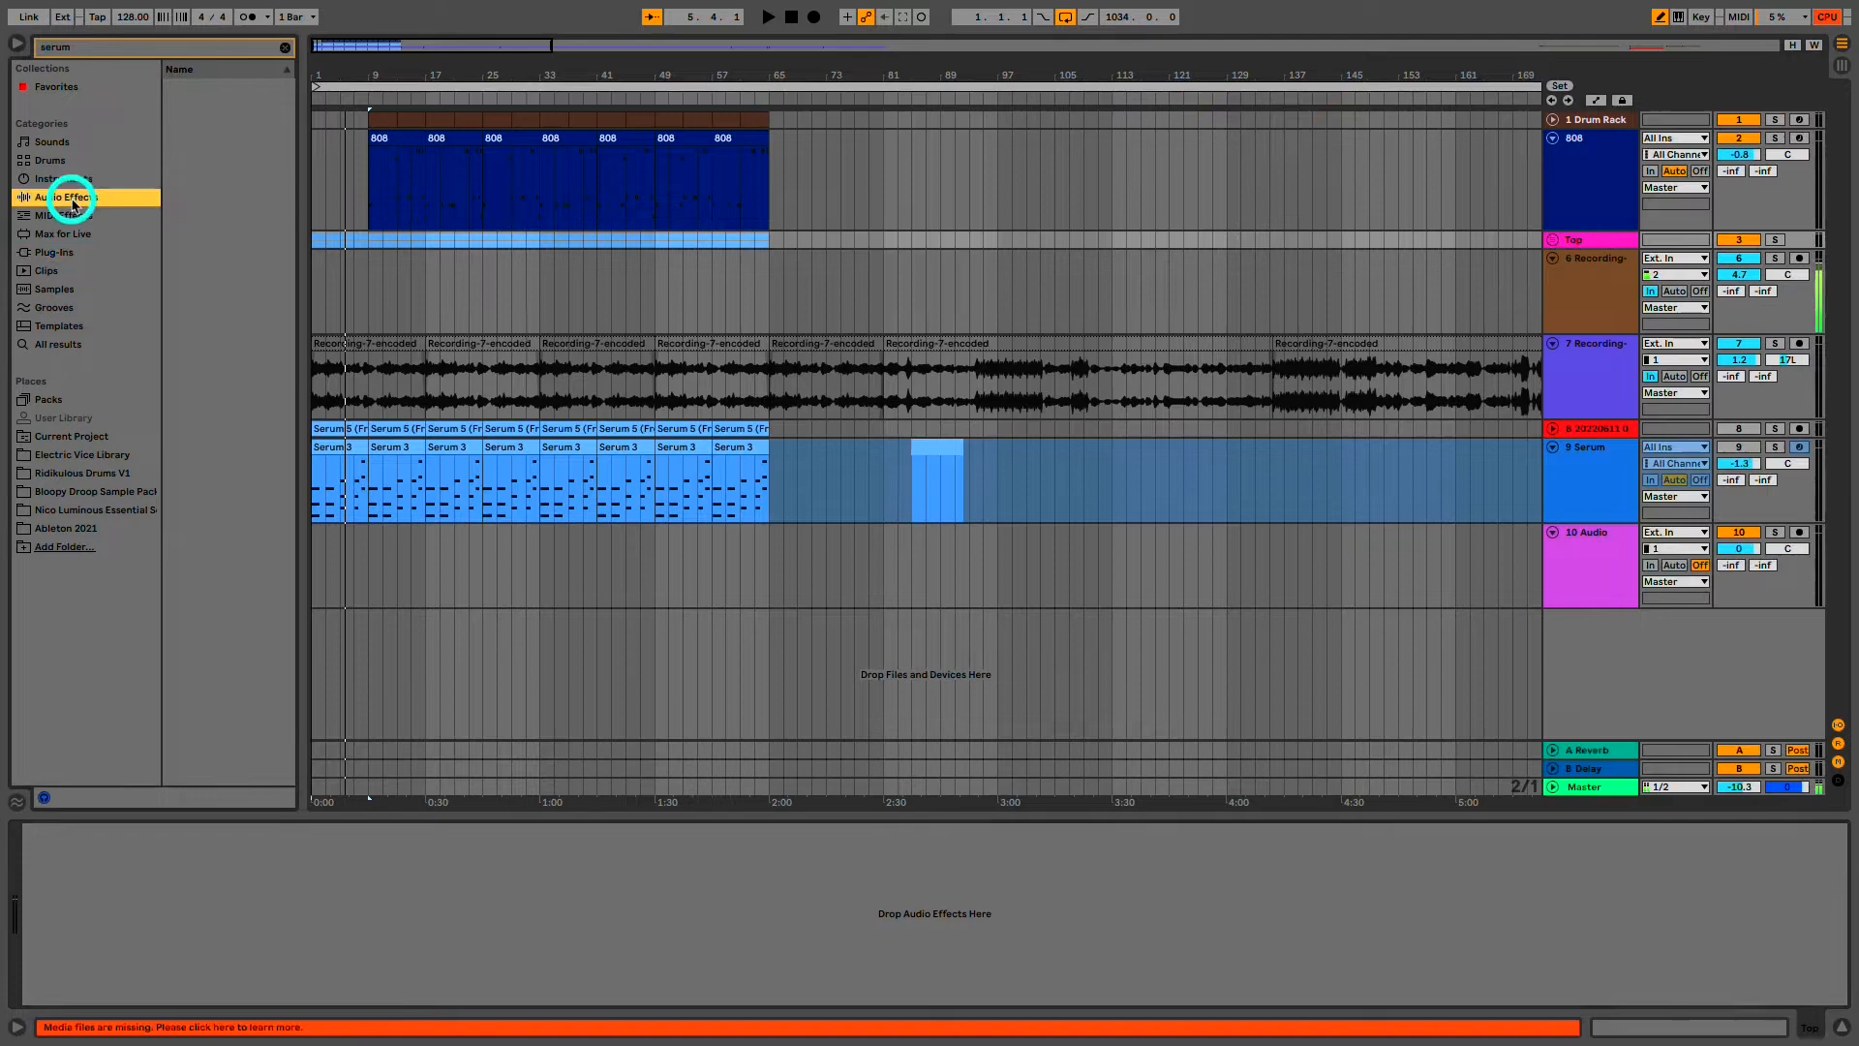
left_click(284, 48)
left_click_drag(188, 126, 437, 244)
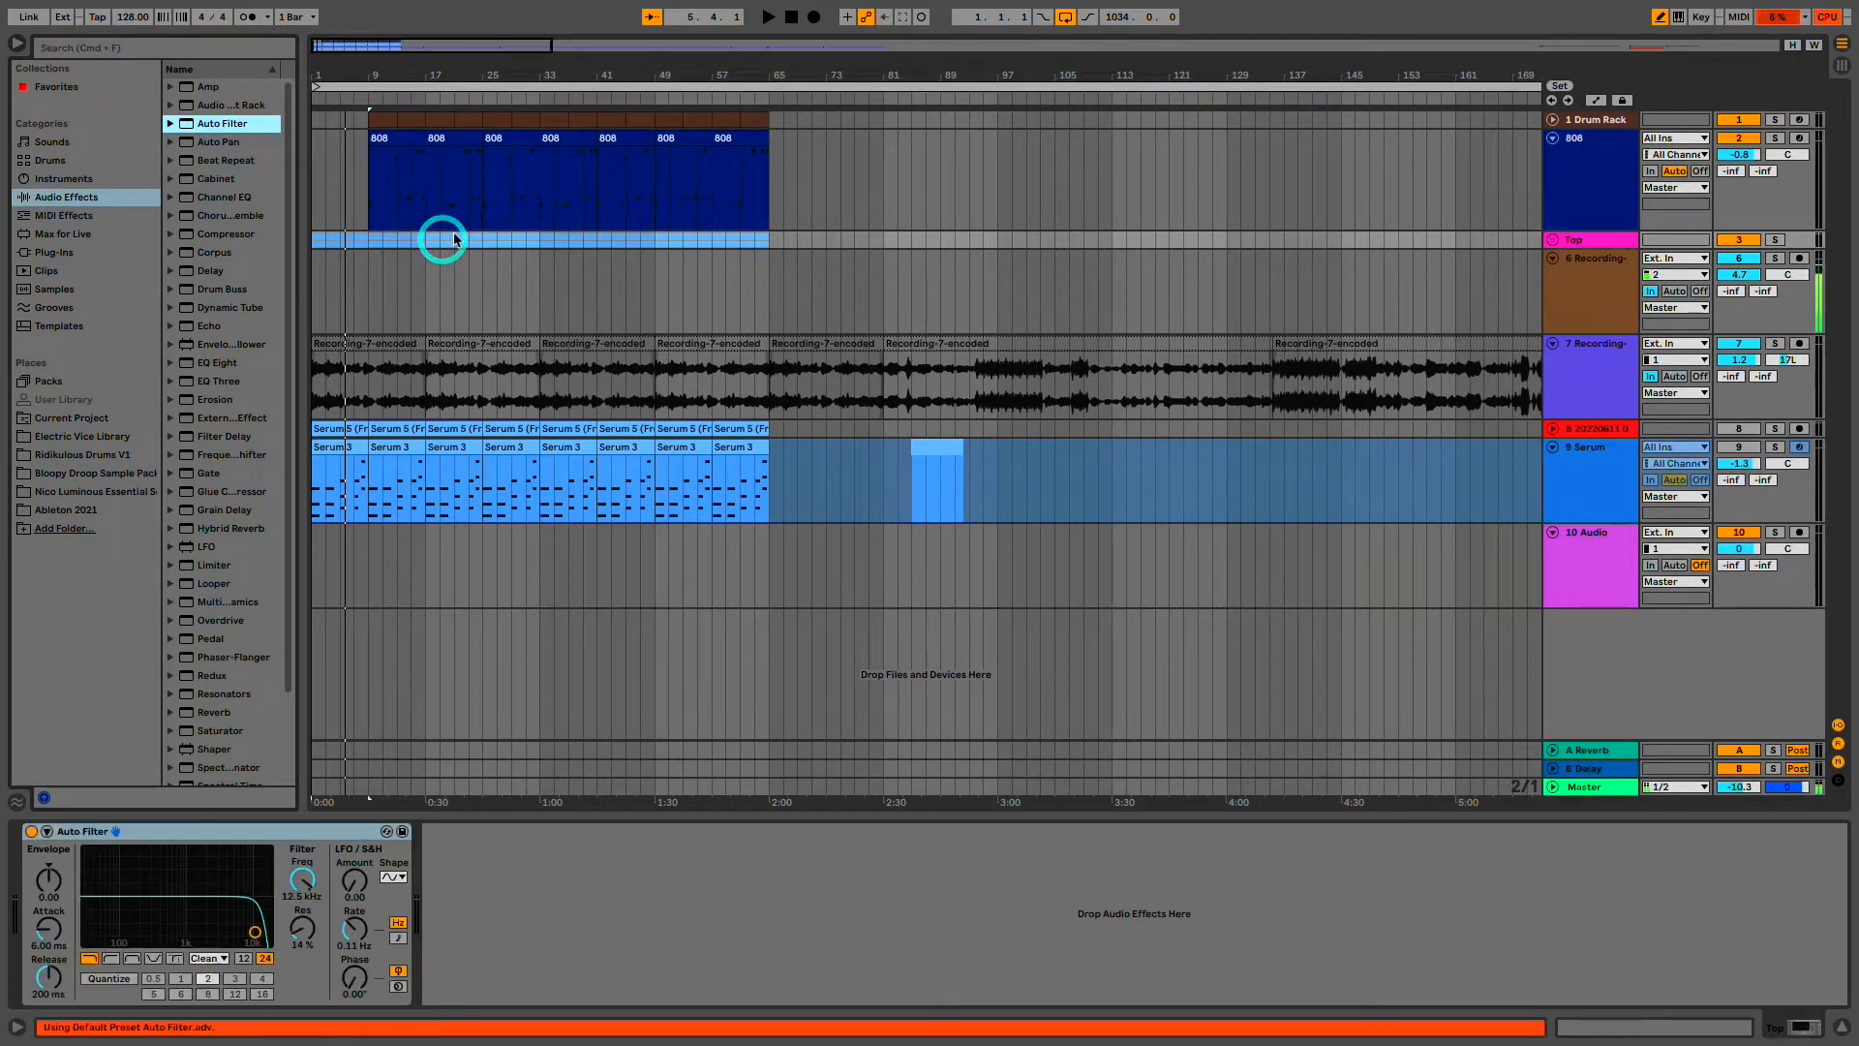
- Adjust the Auto Filter during playback to a frequency of about 6.62 kHz and 35% resonance
key("space")
left_click_drag(202, 889, 133, 920)
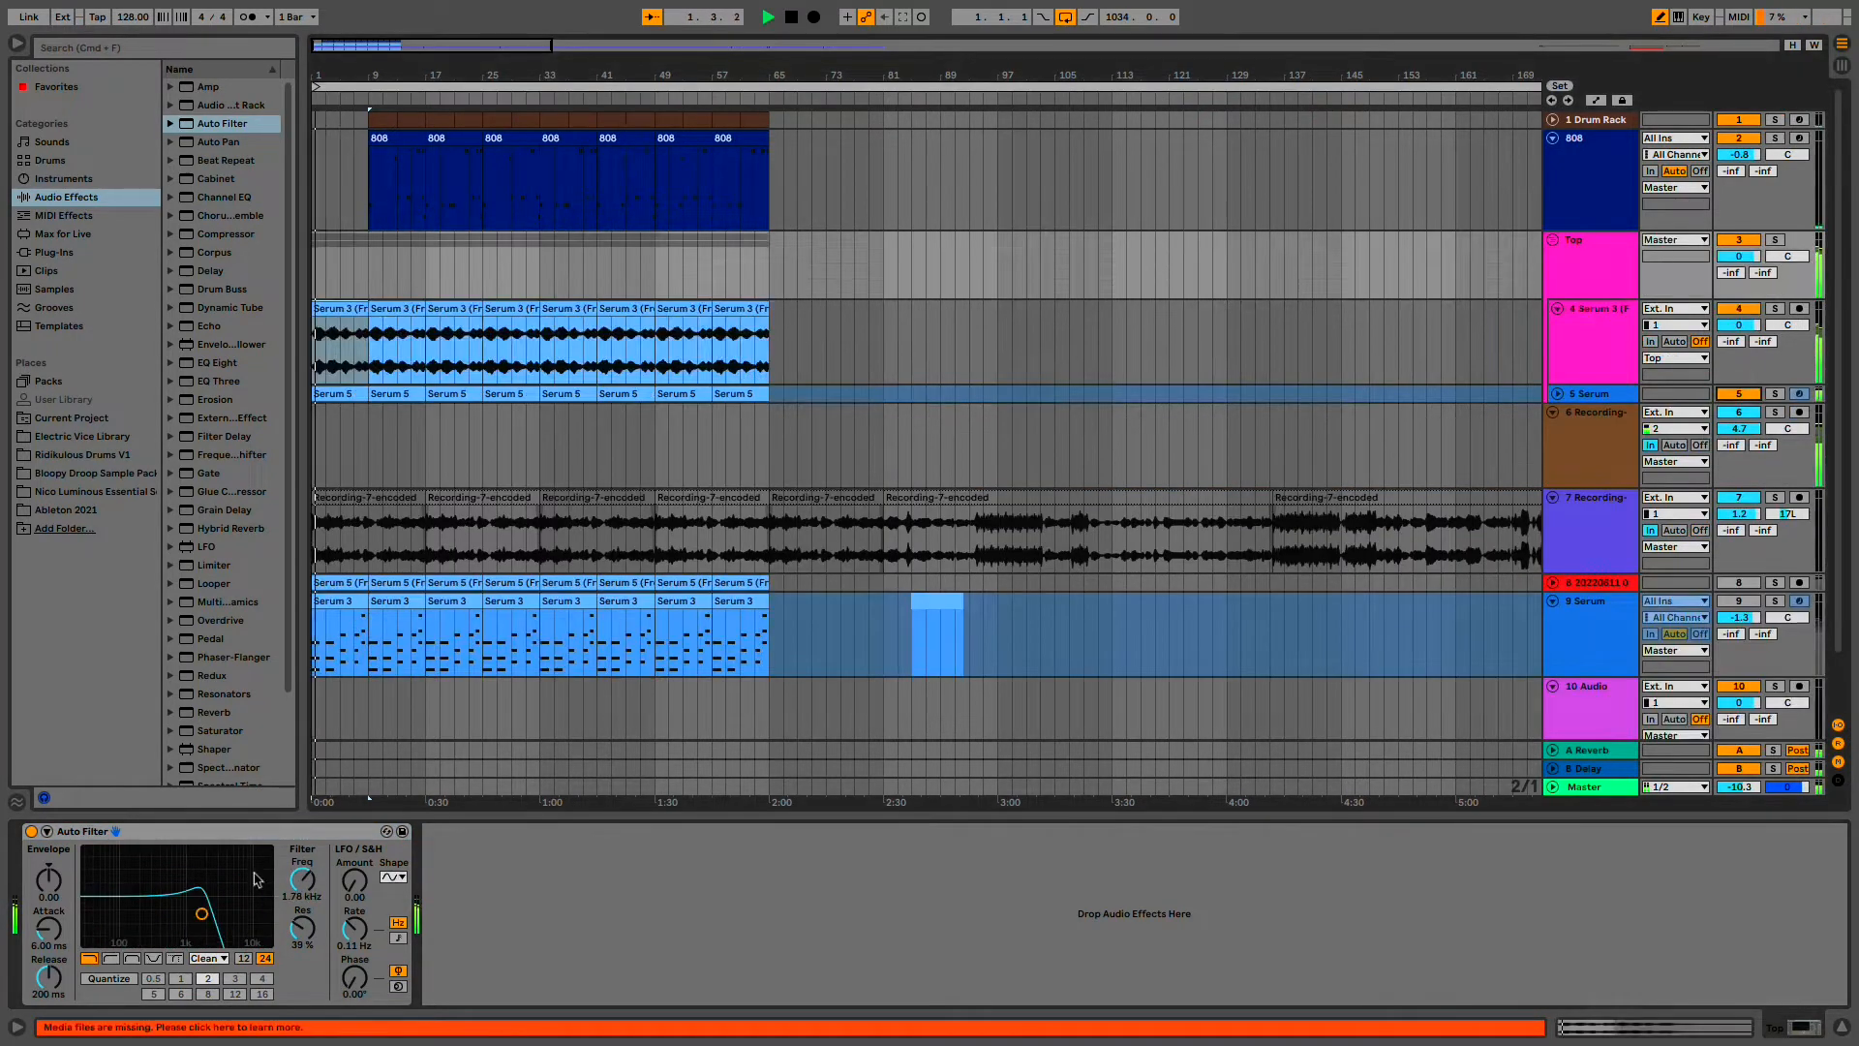
mouse_move(193, 919)
left_mouse_down()
mouse_move(253, 922)
mouse_move(166, 910)
mouse_move(225, 907)
left_mouse_up()
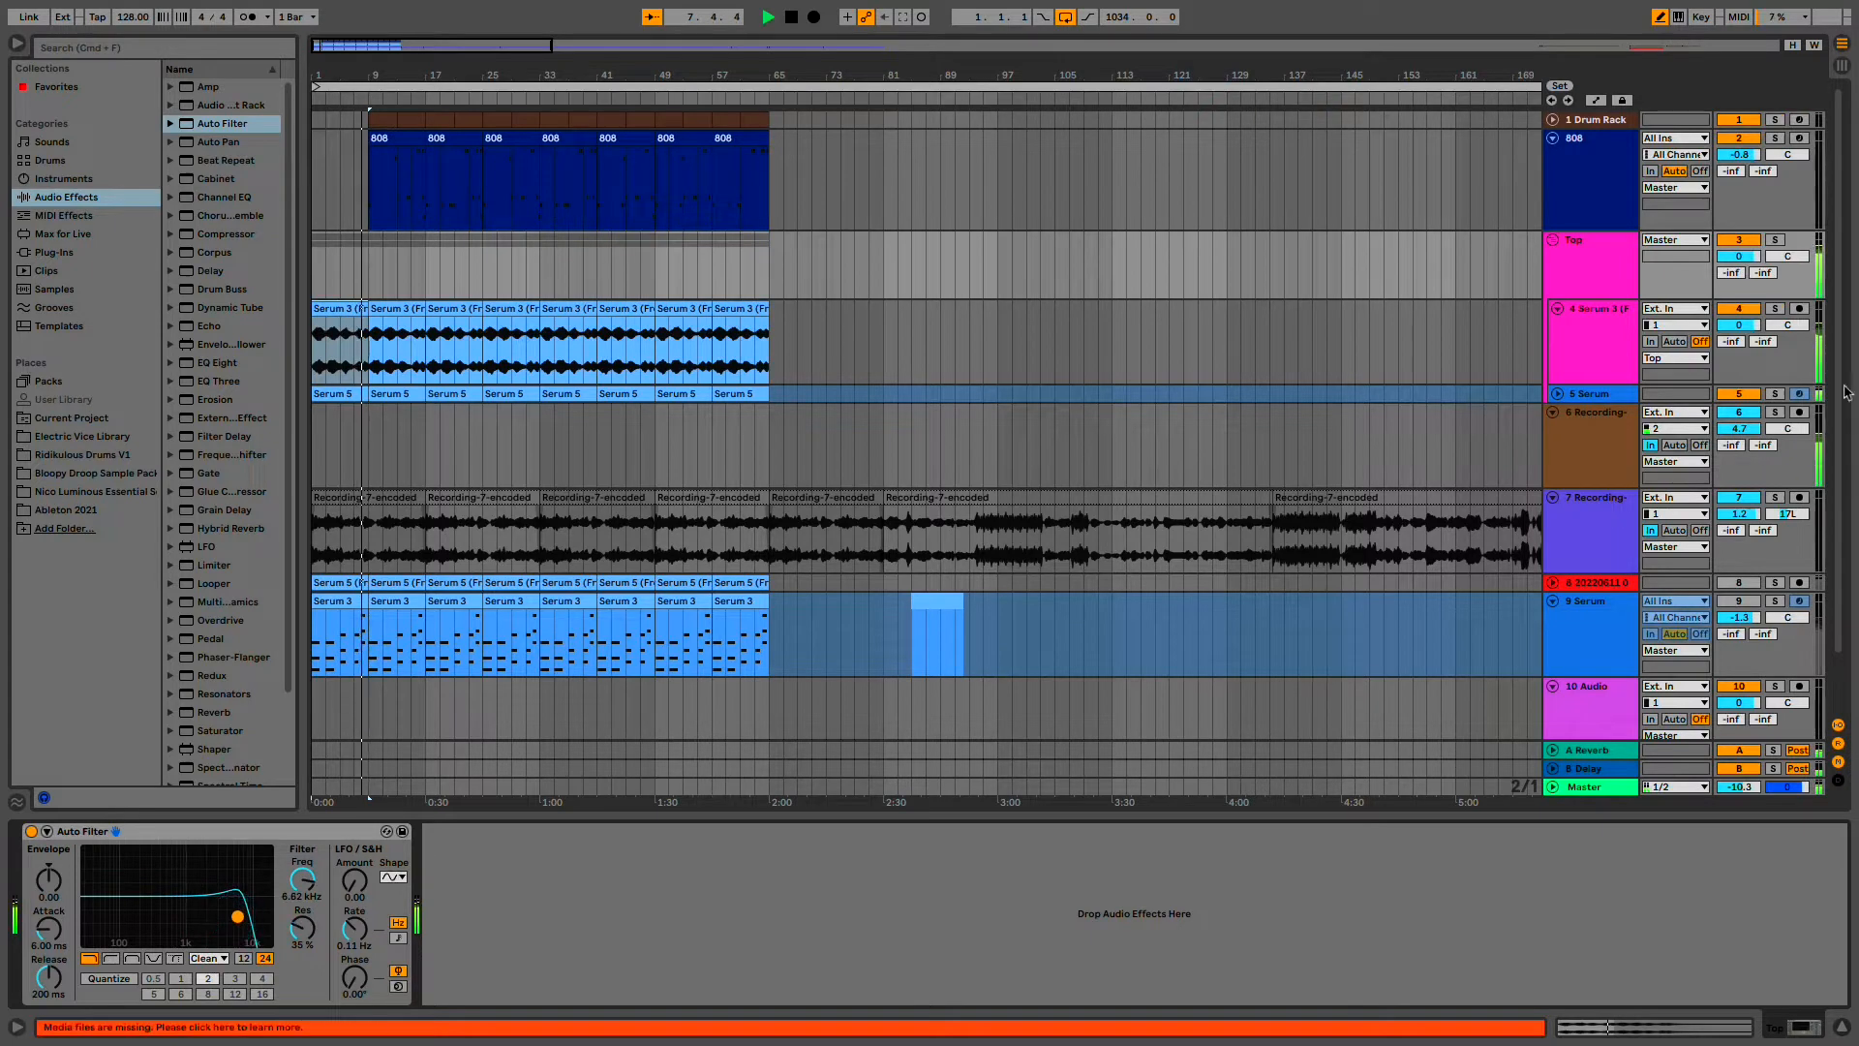
- Solo the 5 Serum track to check it, unfold it and set its volume to -2.5 dB
left_click(1779, 395)
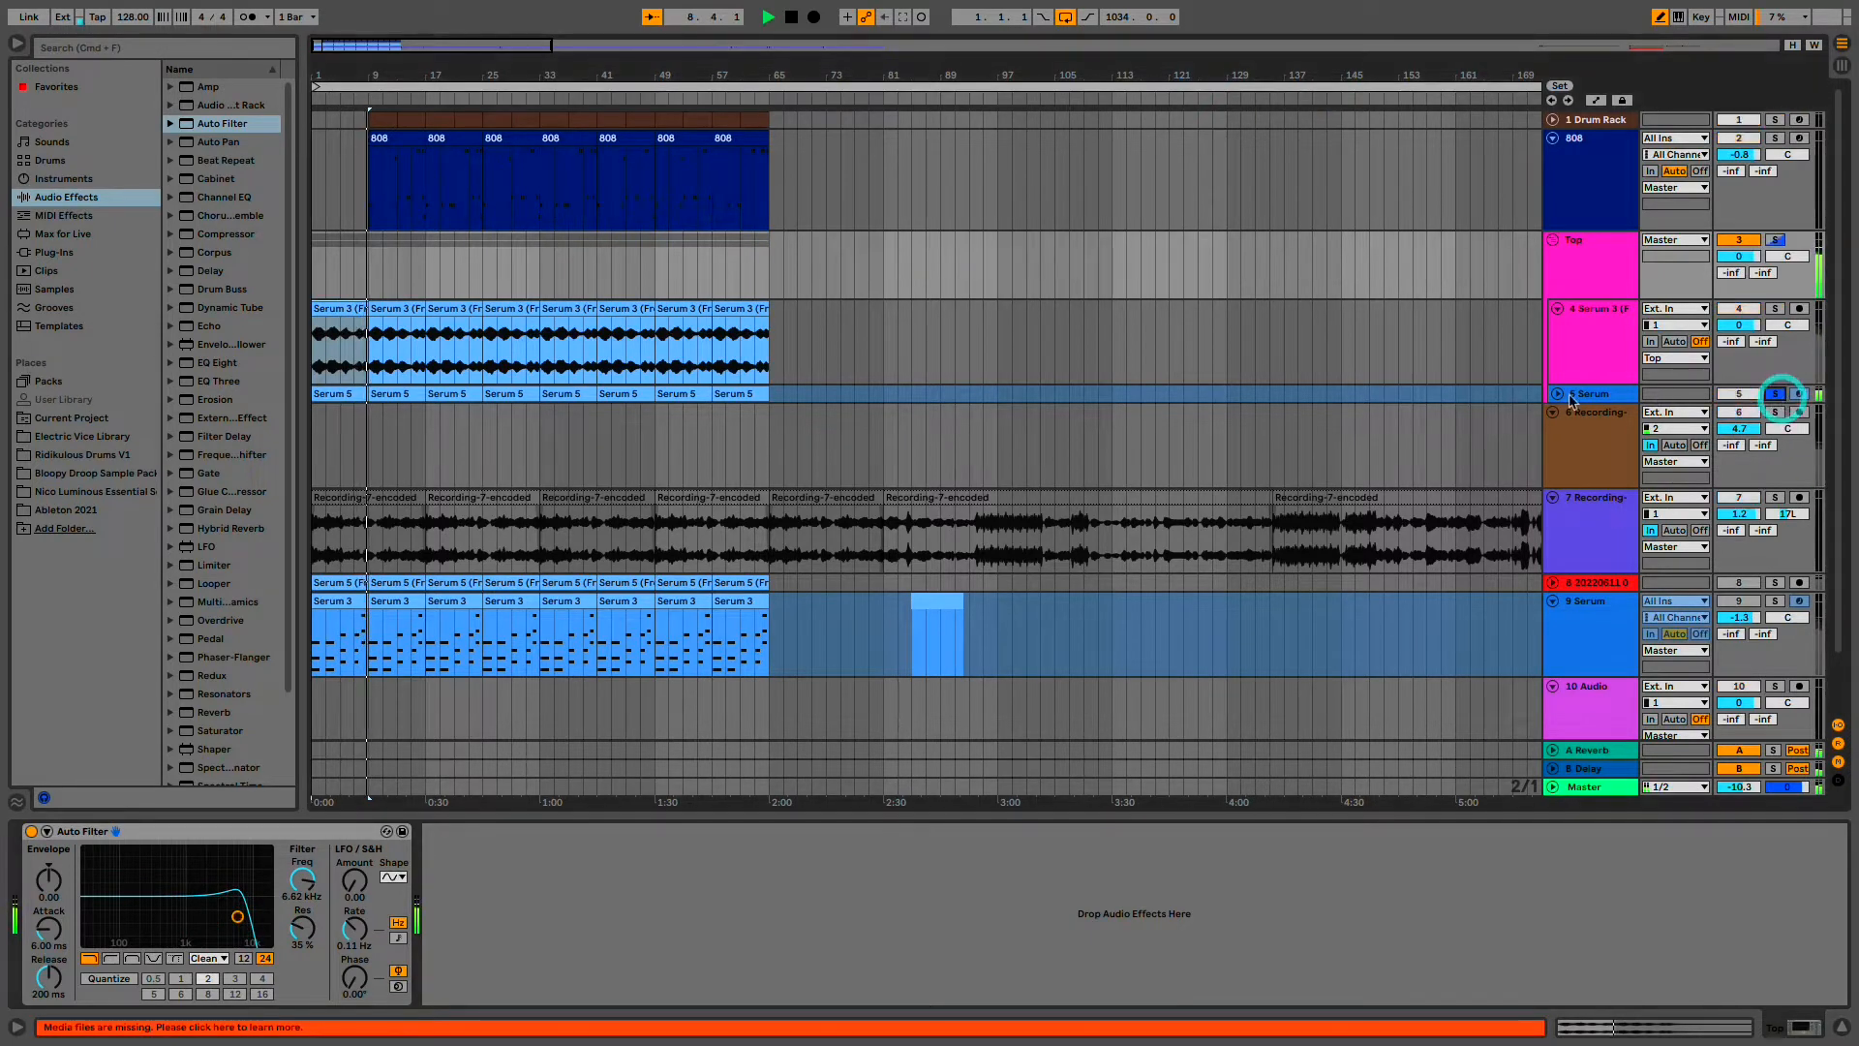
left_click(1558, 395)
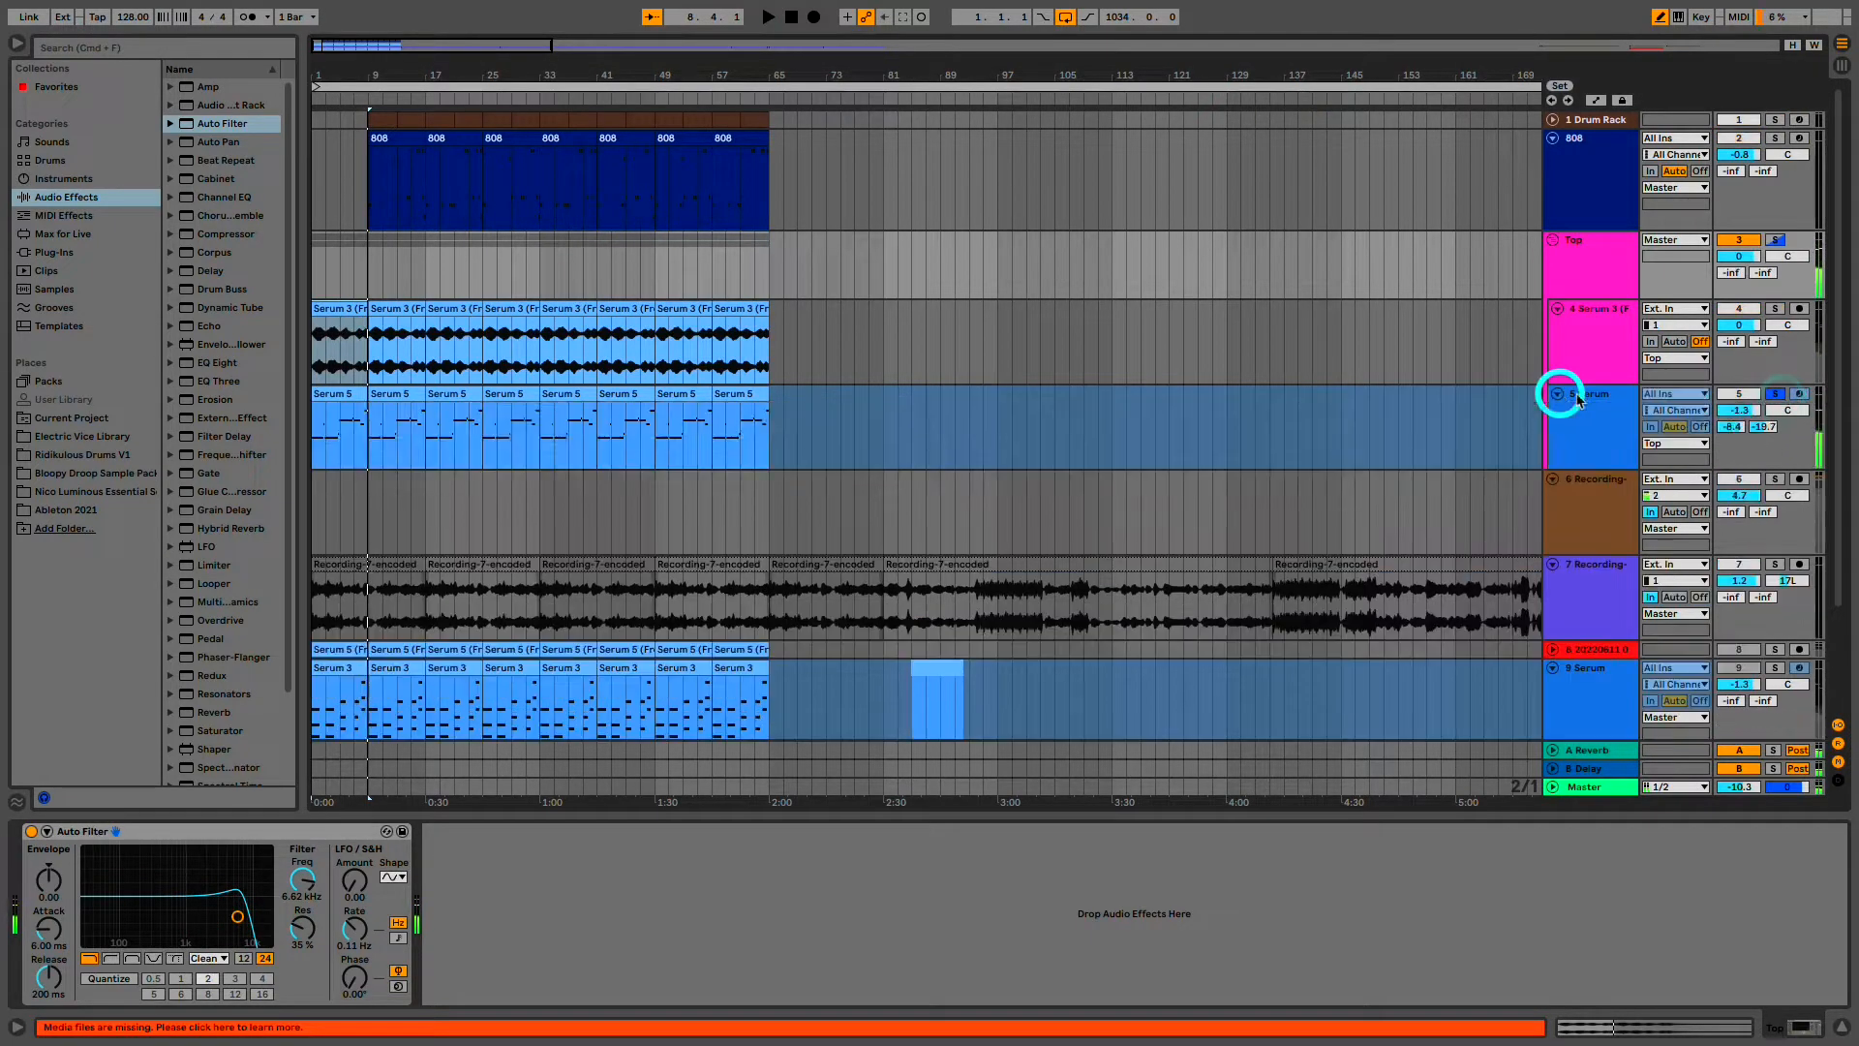
left_click(331, 303)
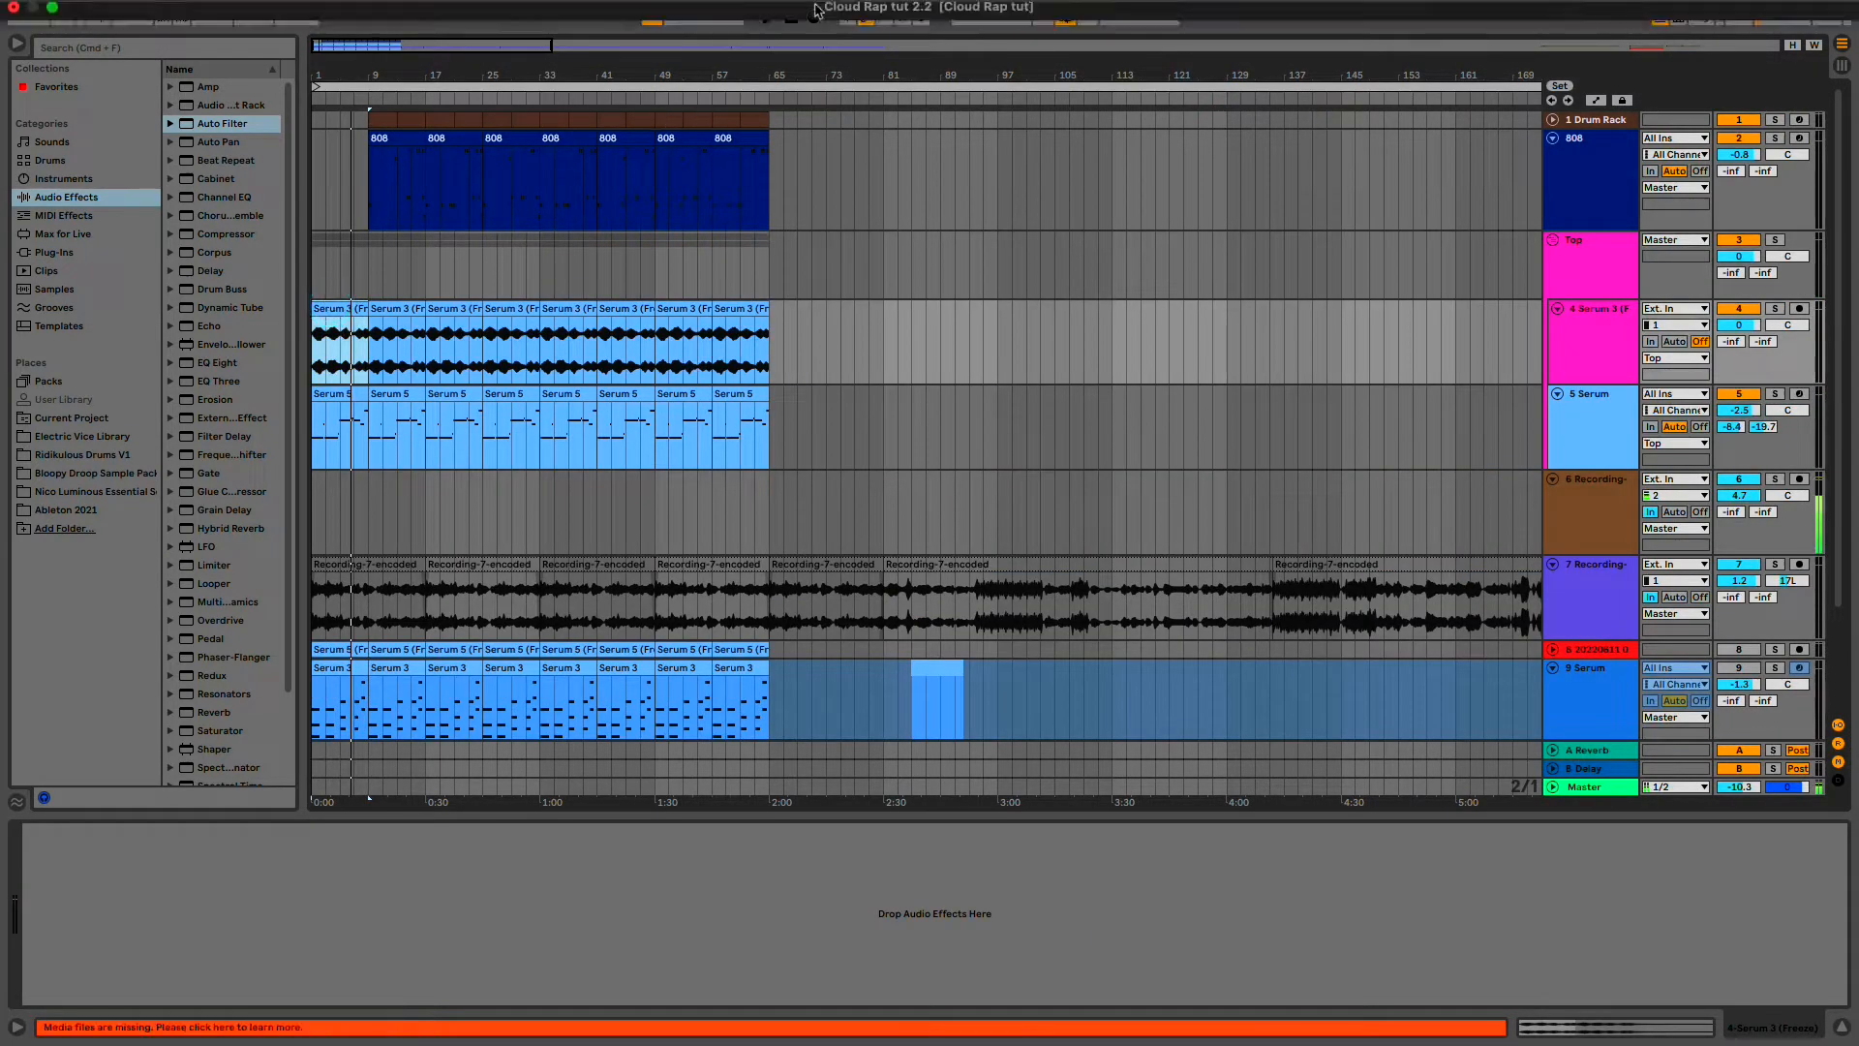
- Record Auto Filter movements on the Top group over the first 16 bars and play the arrangement from the start
left_click(1598, 252)
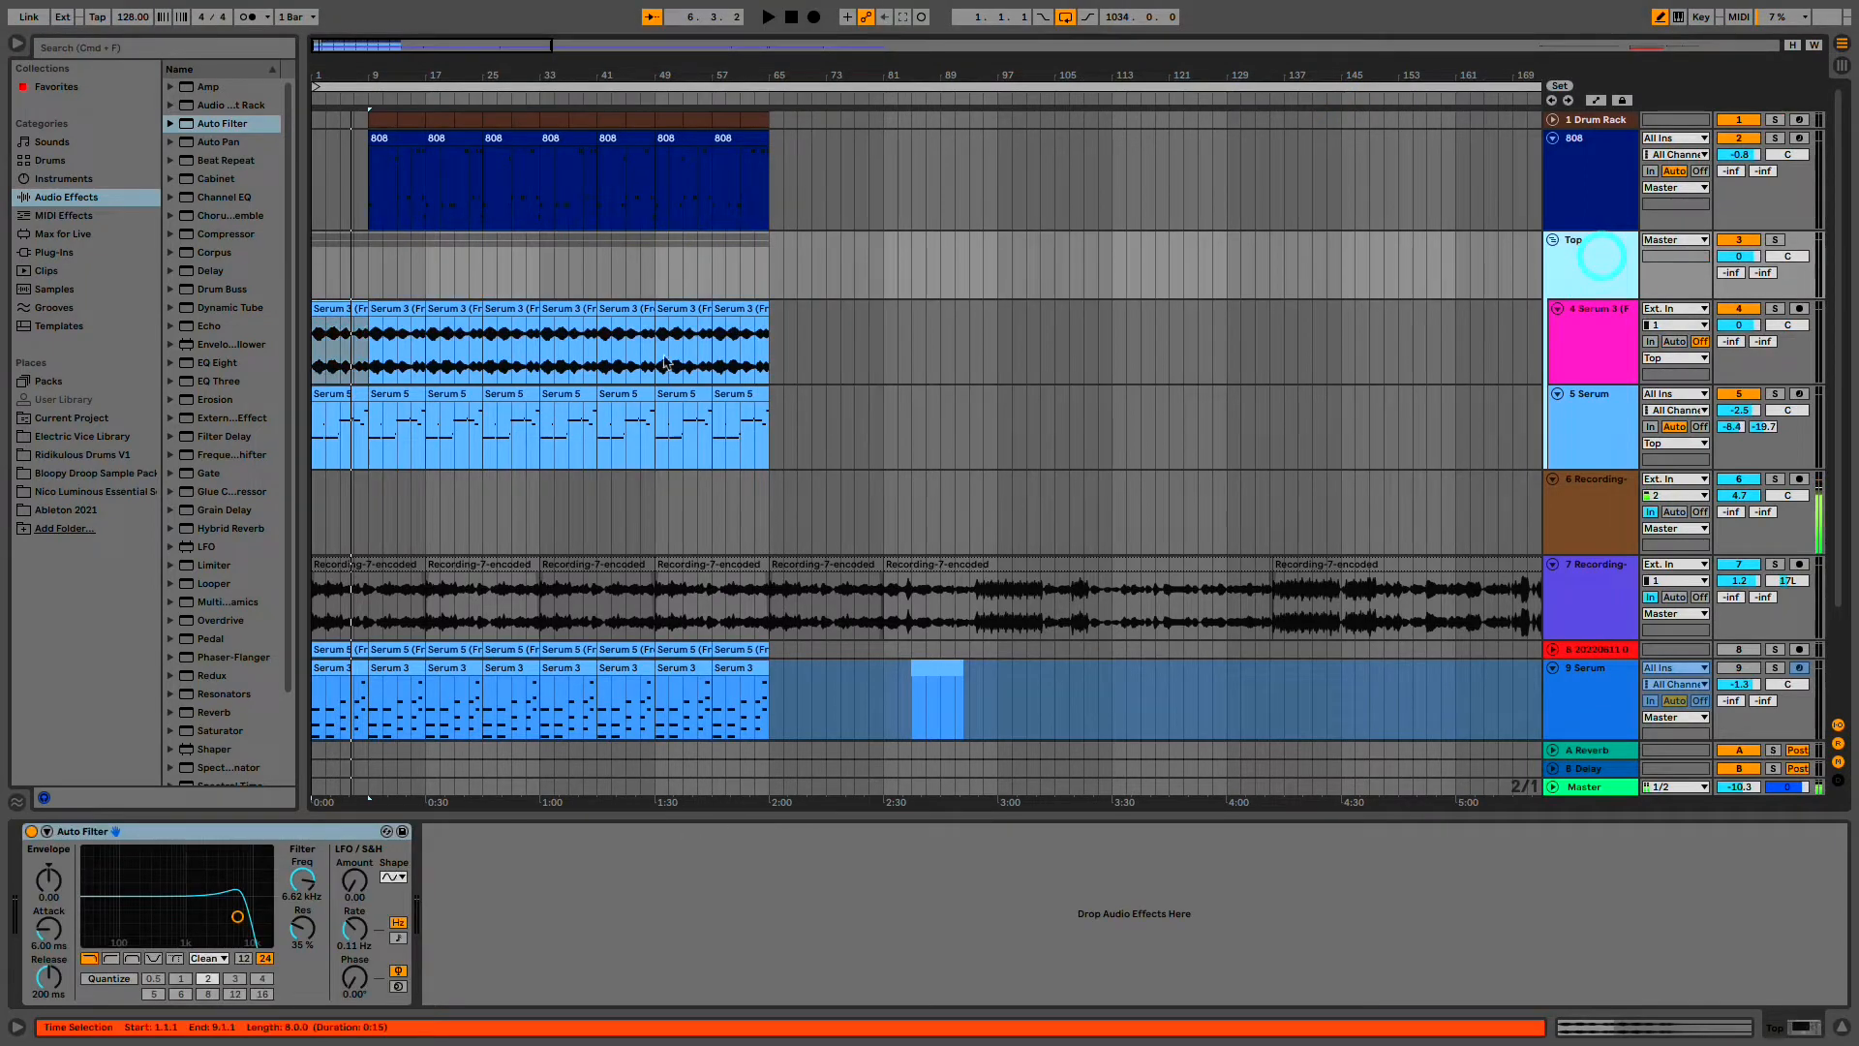
left_click(814, 16)
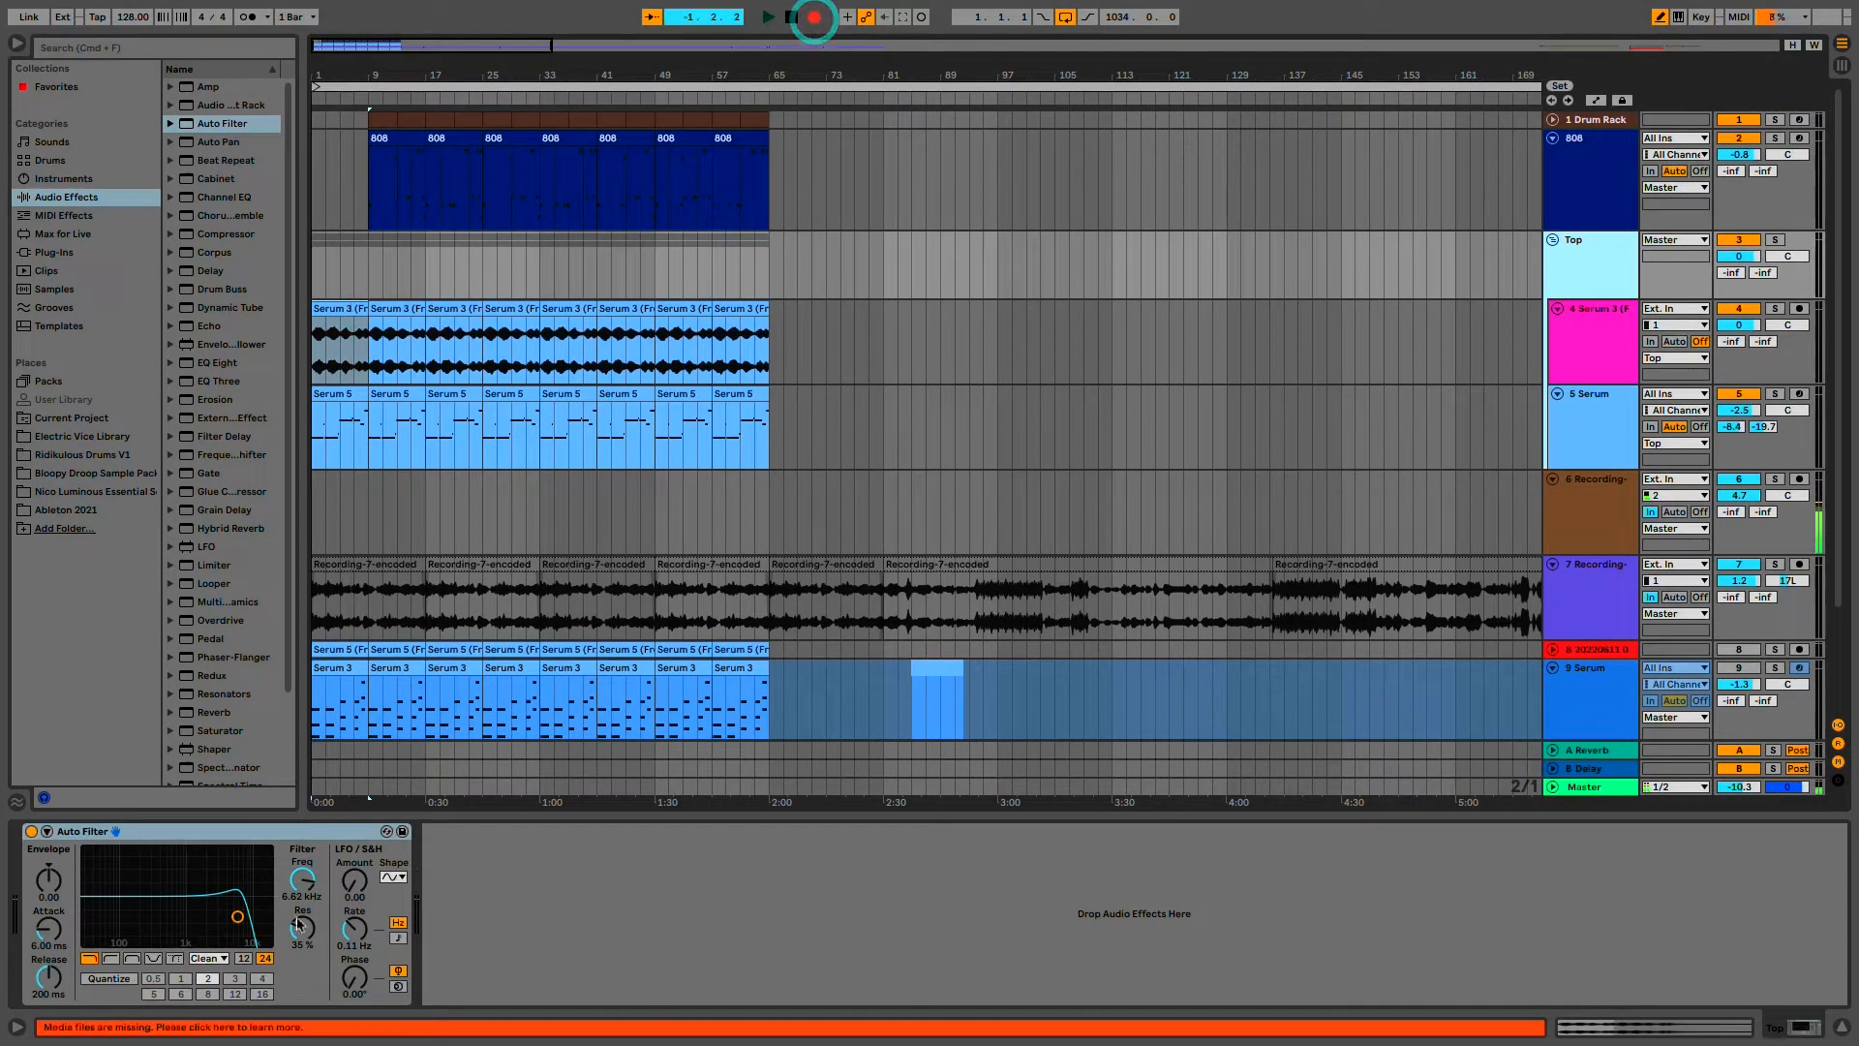
left_click_drag(226, 923, 235, 925)
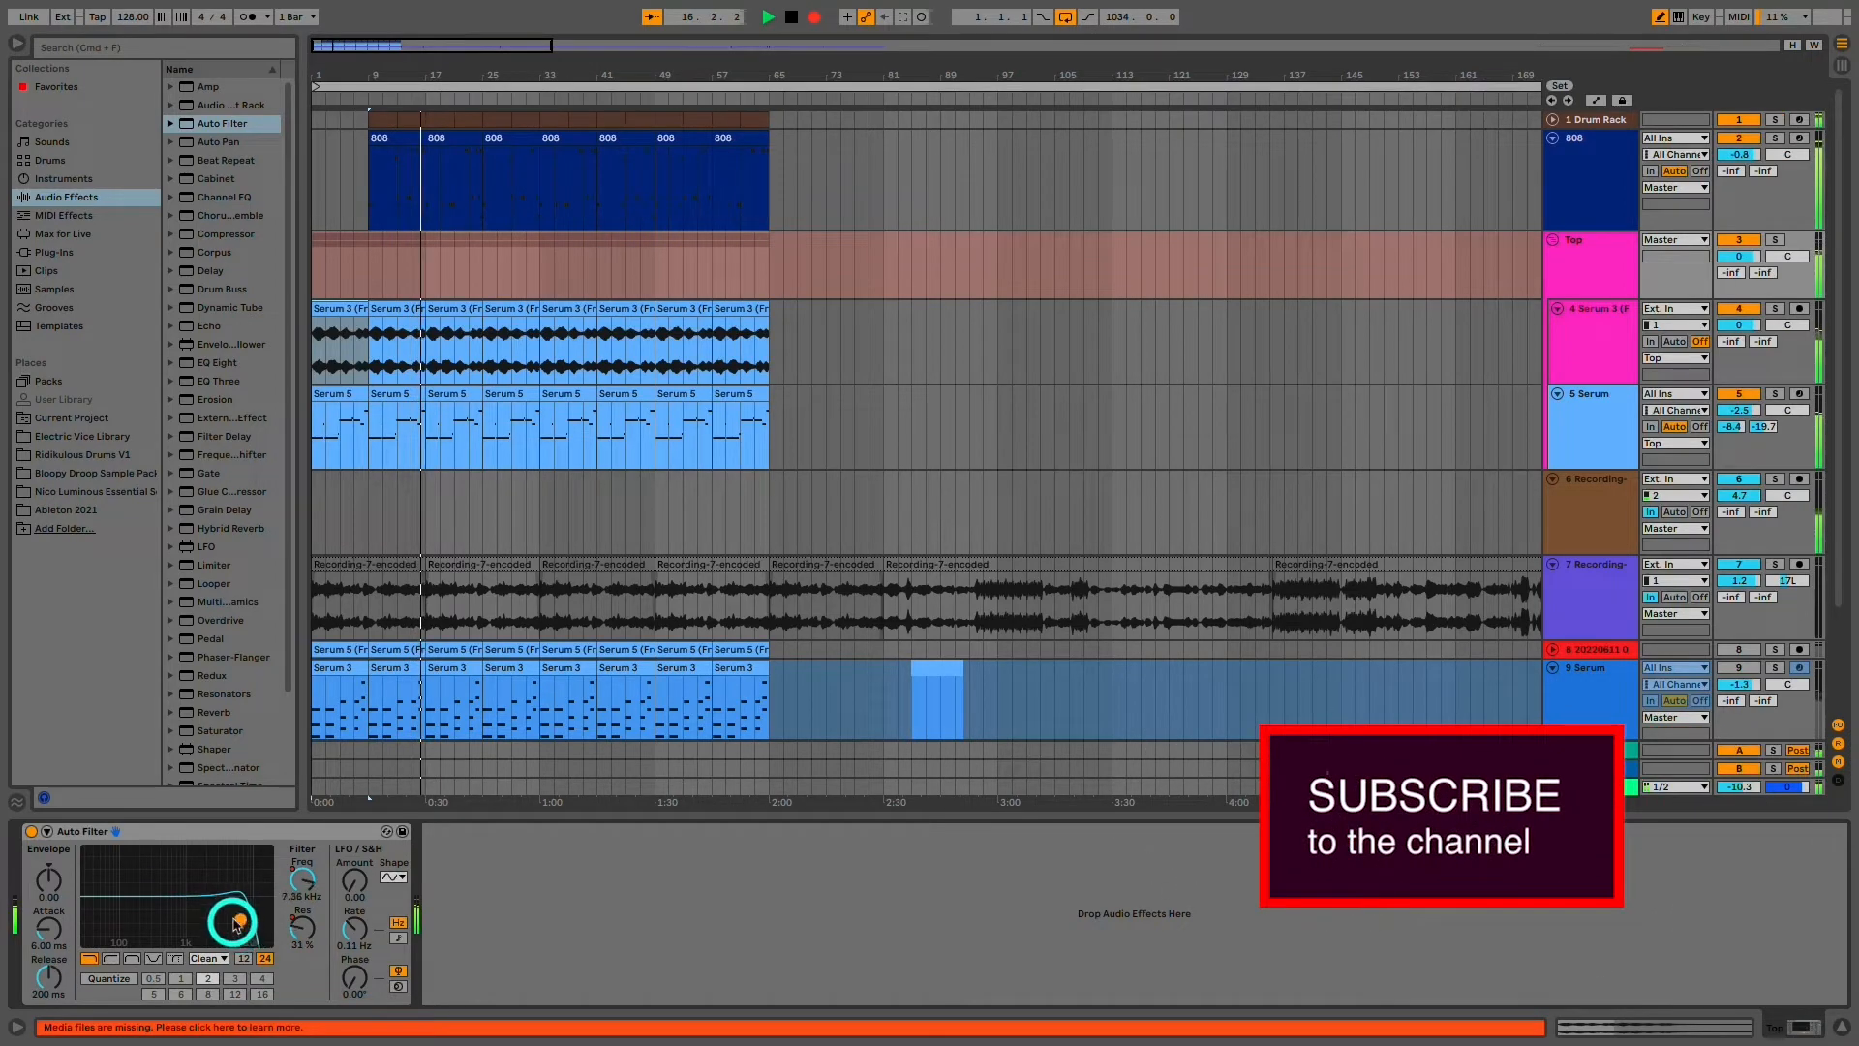
left_click_drag(234, 922, 223, 918)
key("space")
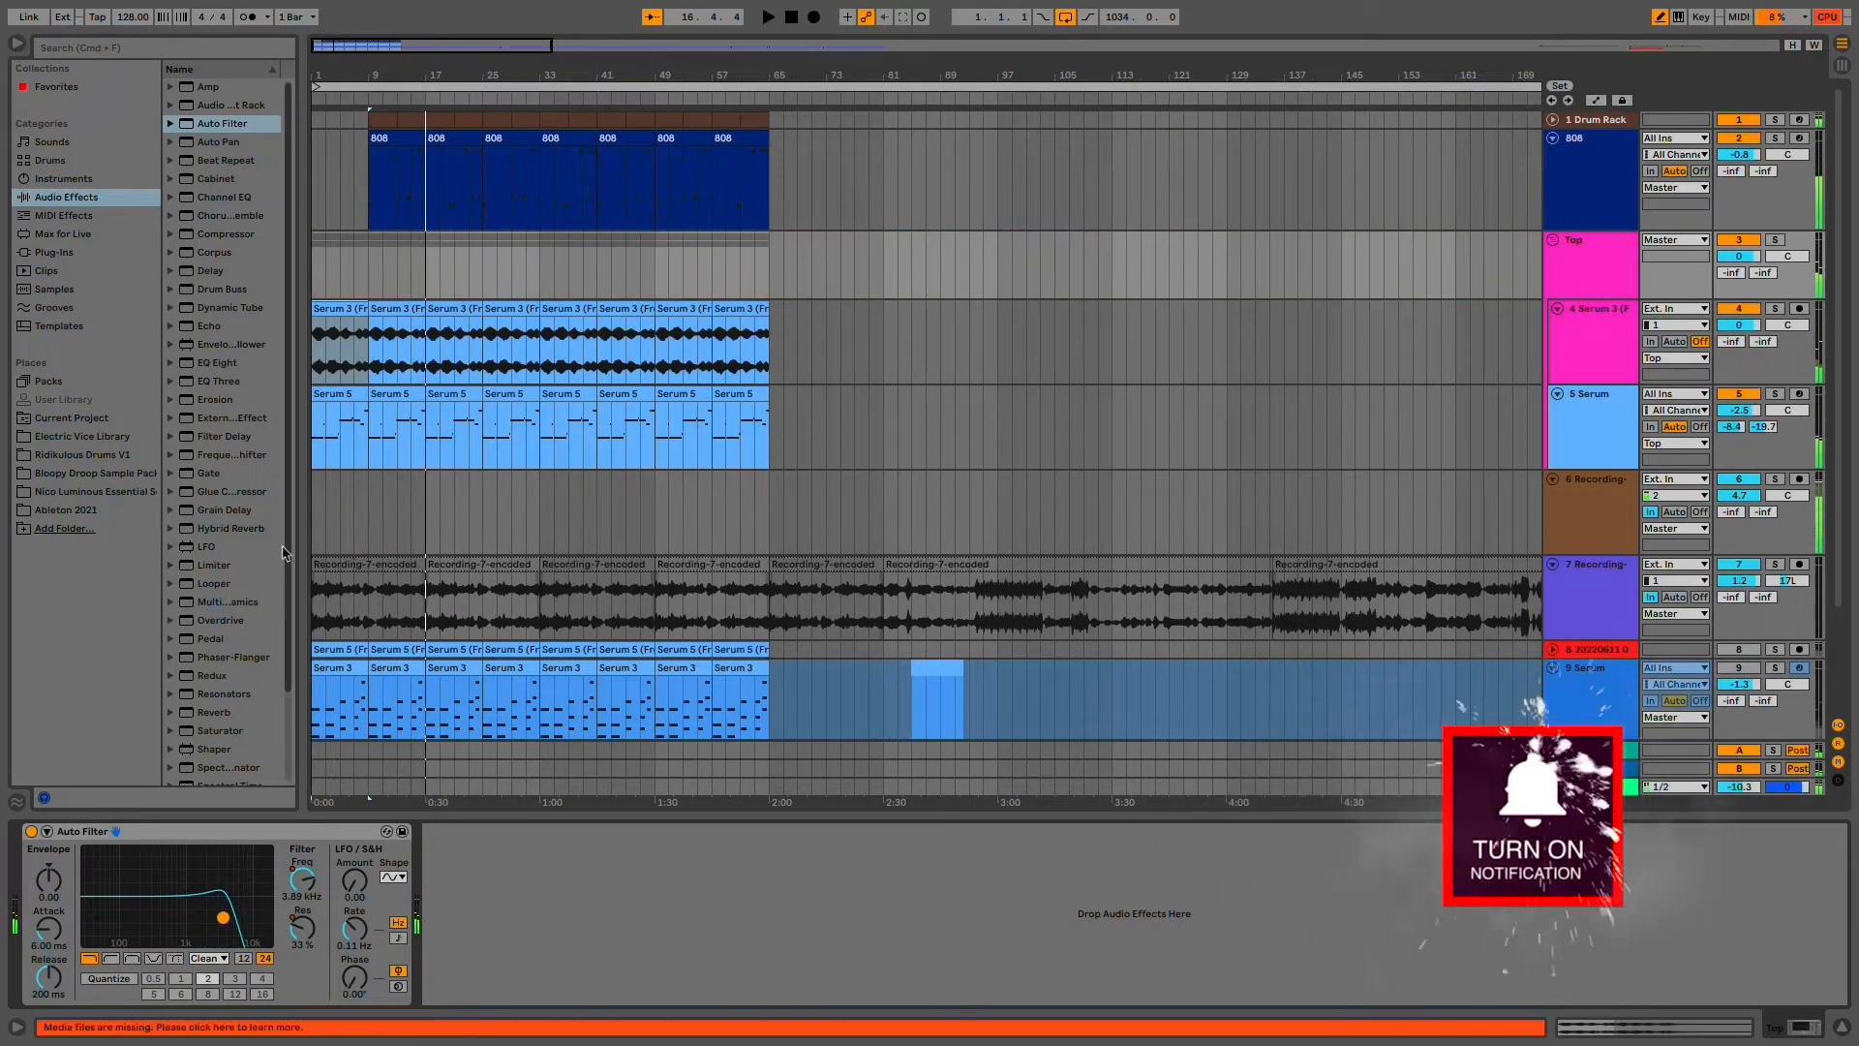
key("space")
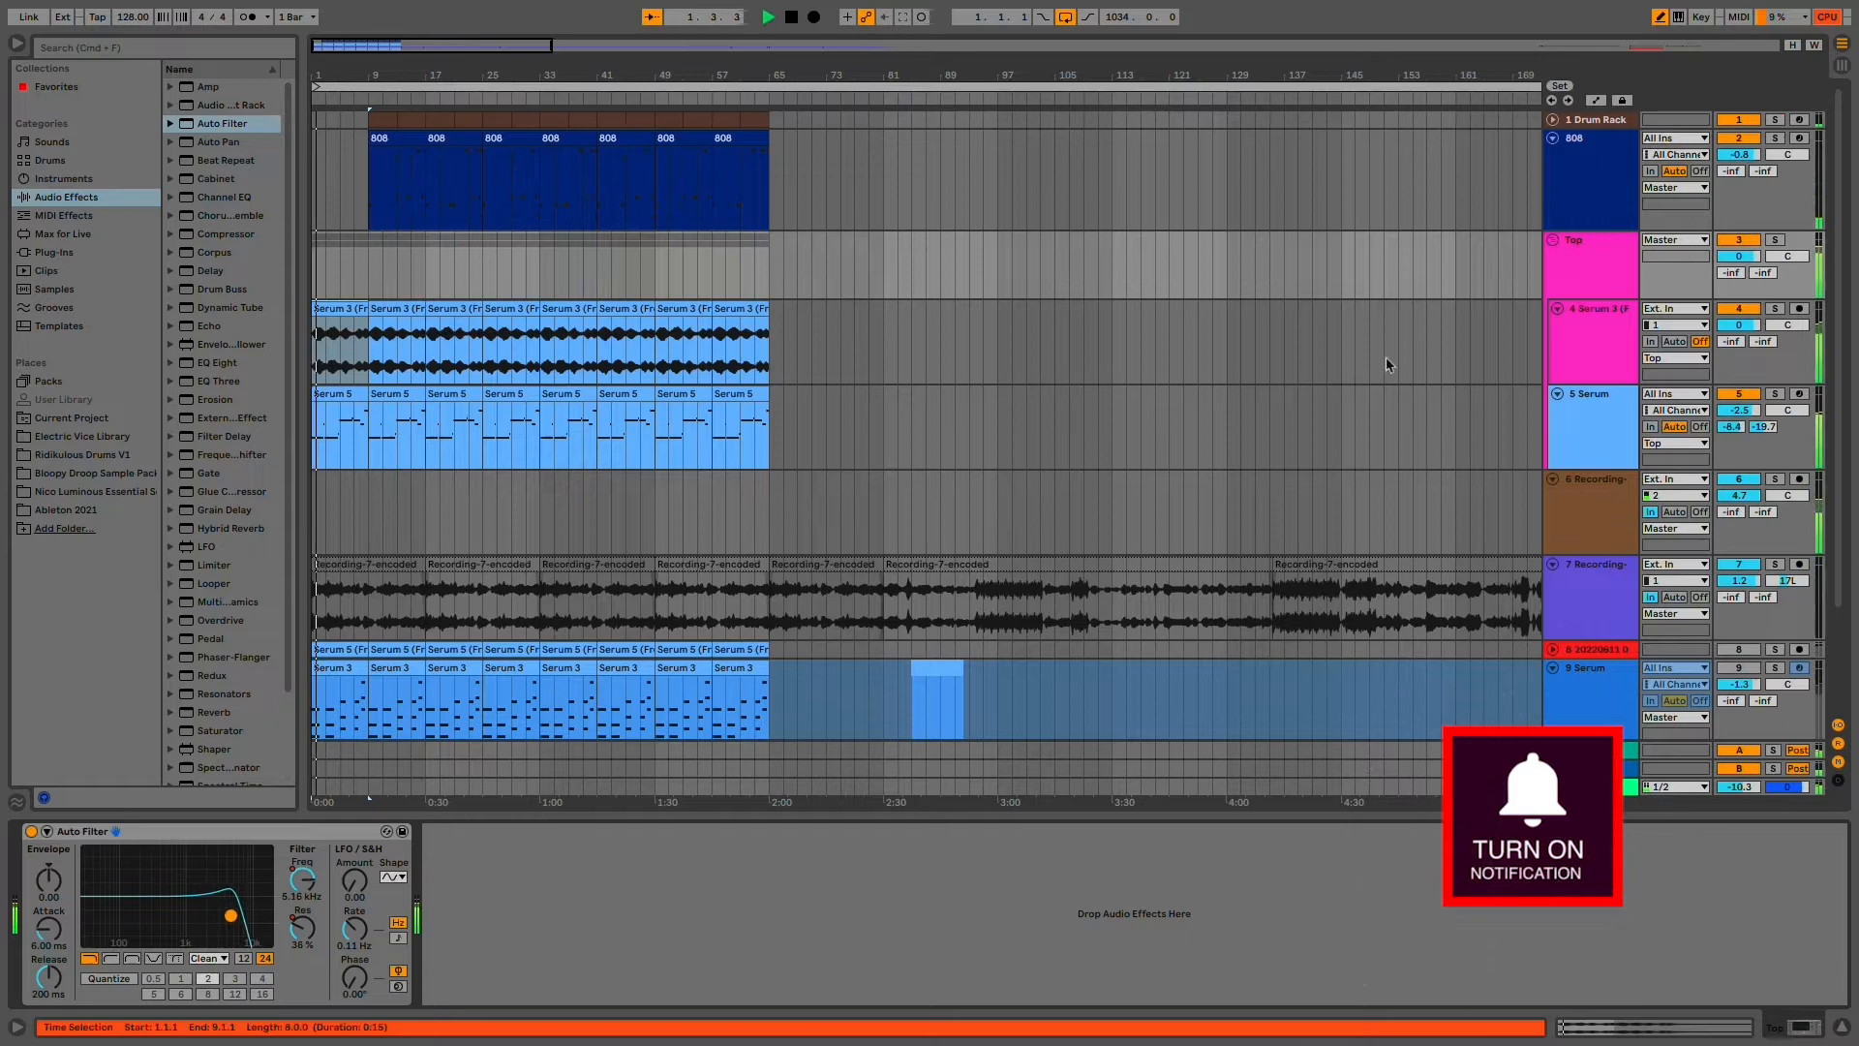
- Set the 5 Serum track's volume to -4.2 dB and the 4 Serum 3 track's volume to 0.5 dB
left_click(1741, 411)
left_click_drag(1746, 414, 1746, 417)
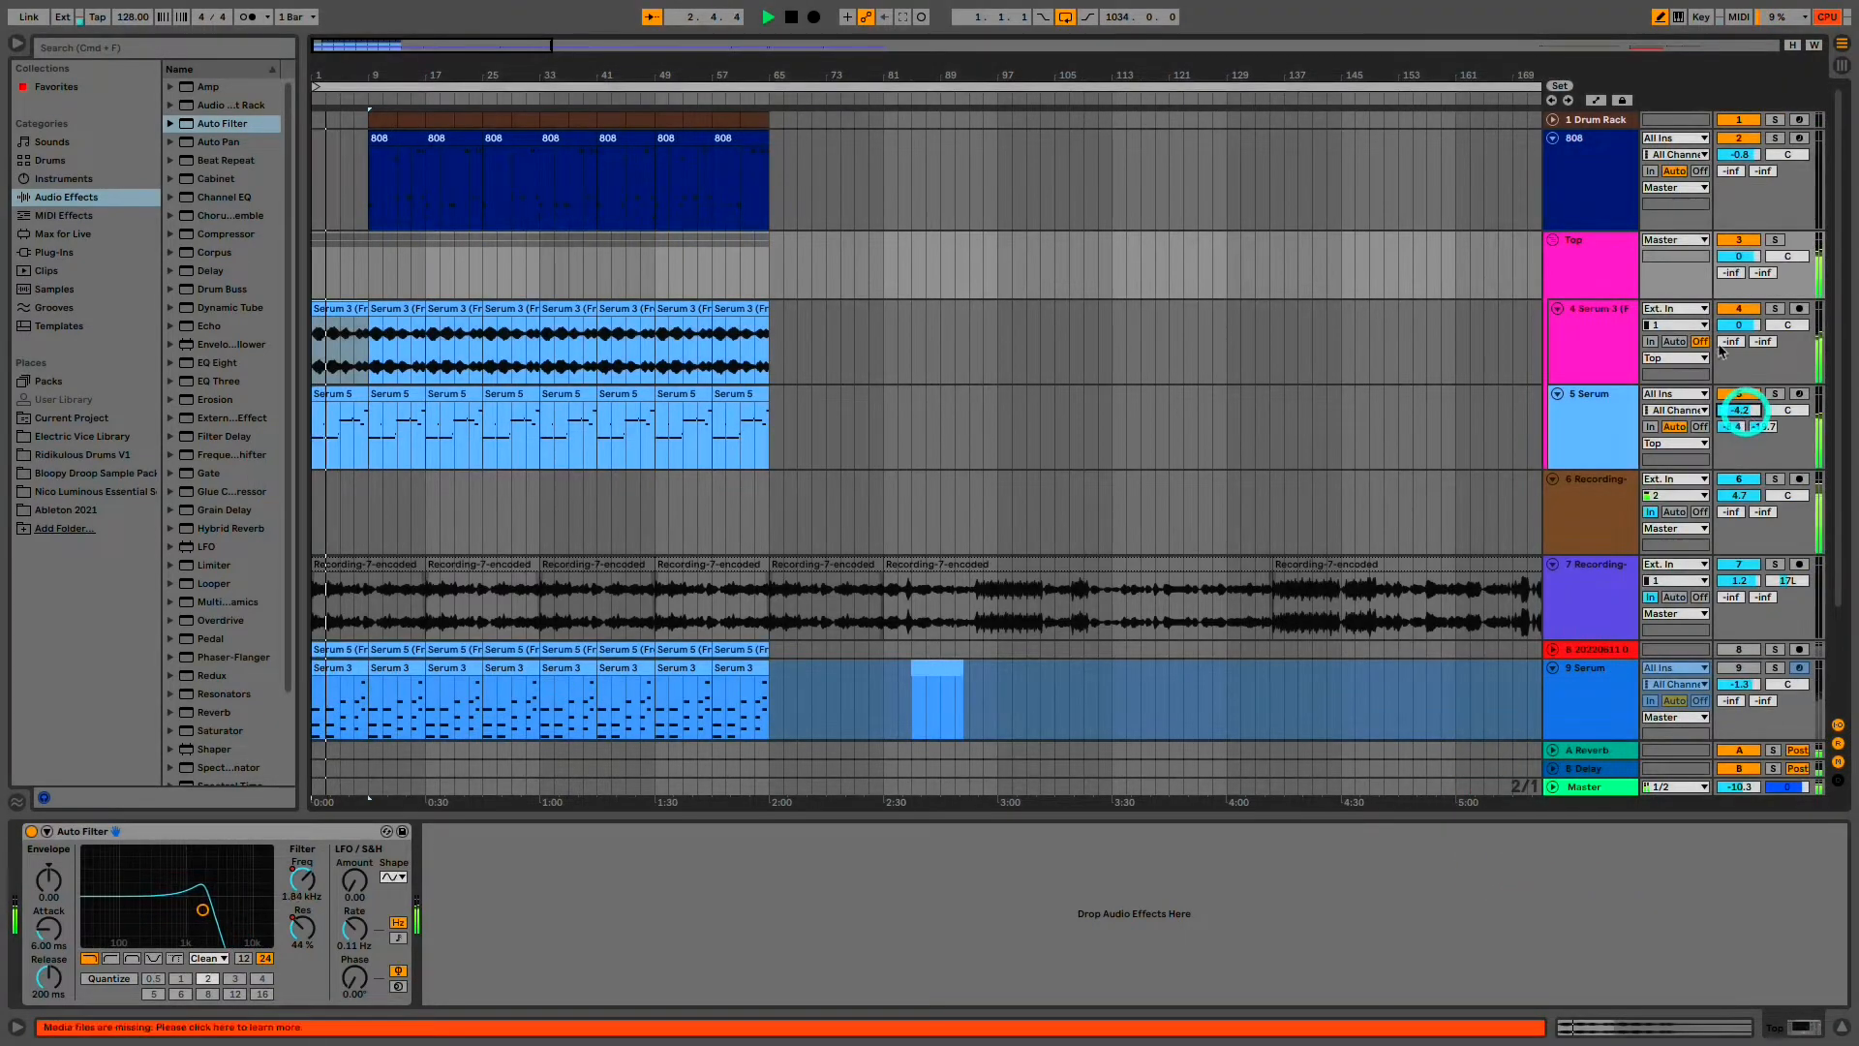
left_click_drag(1733, 330, 1733, 327)
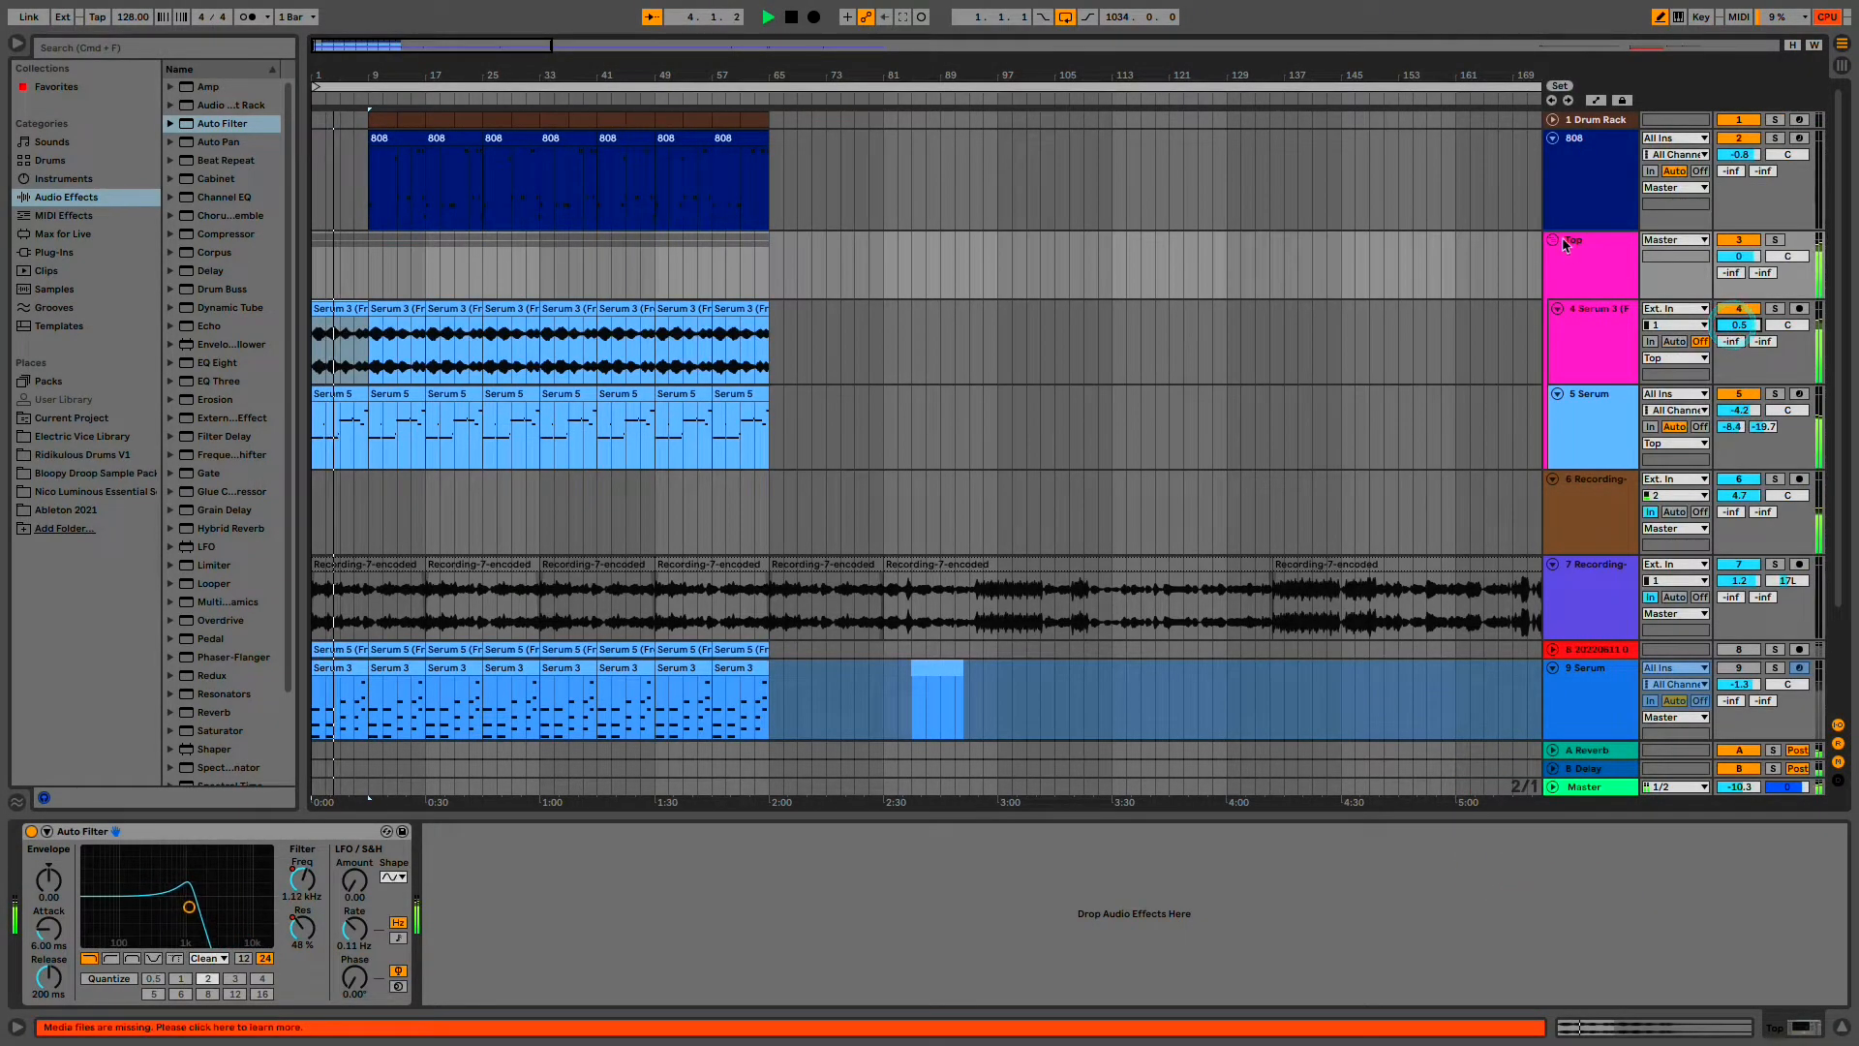
- Fold the Top group and the 808 track, and add an Auto Filter to the 1 Drum Rack track
left_click(1553, 241)
left_click(1592, 287)
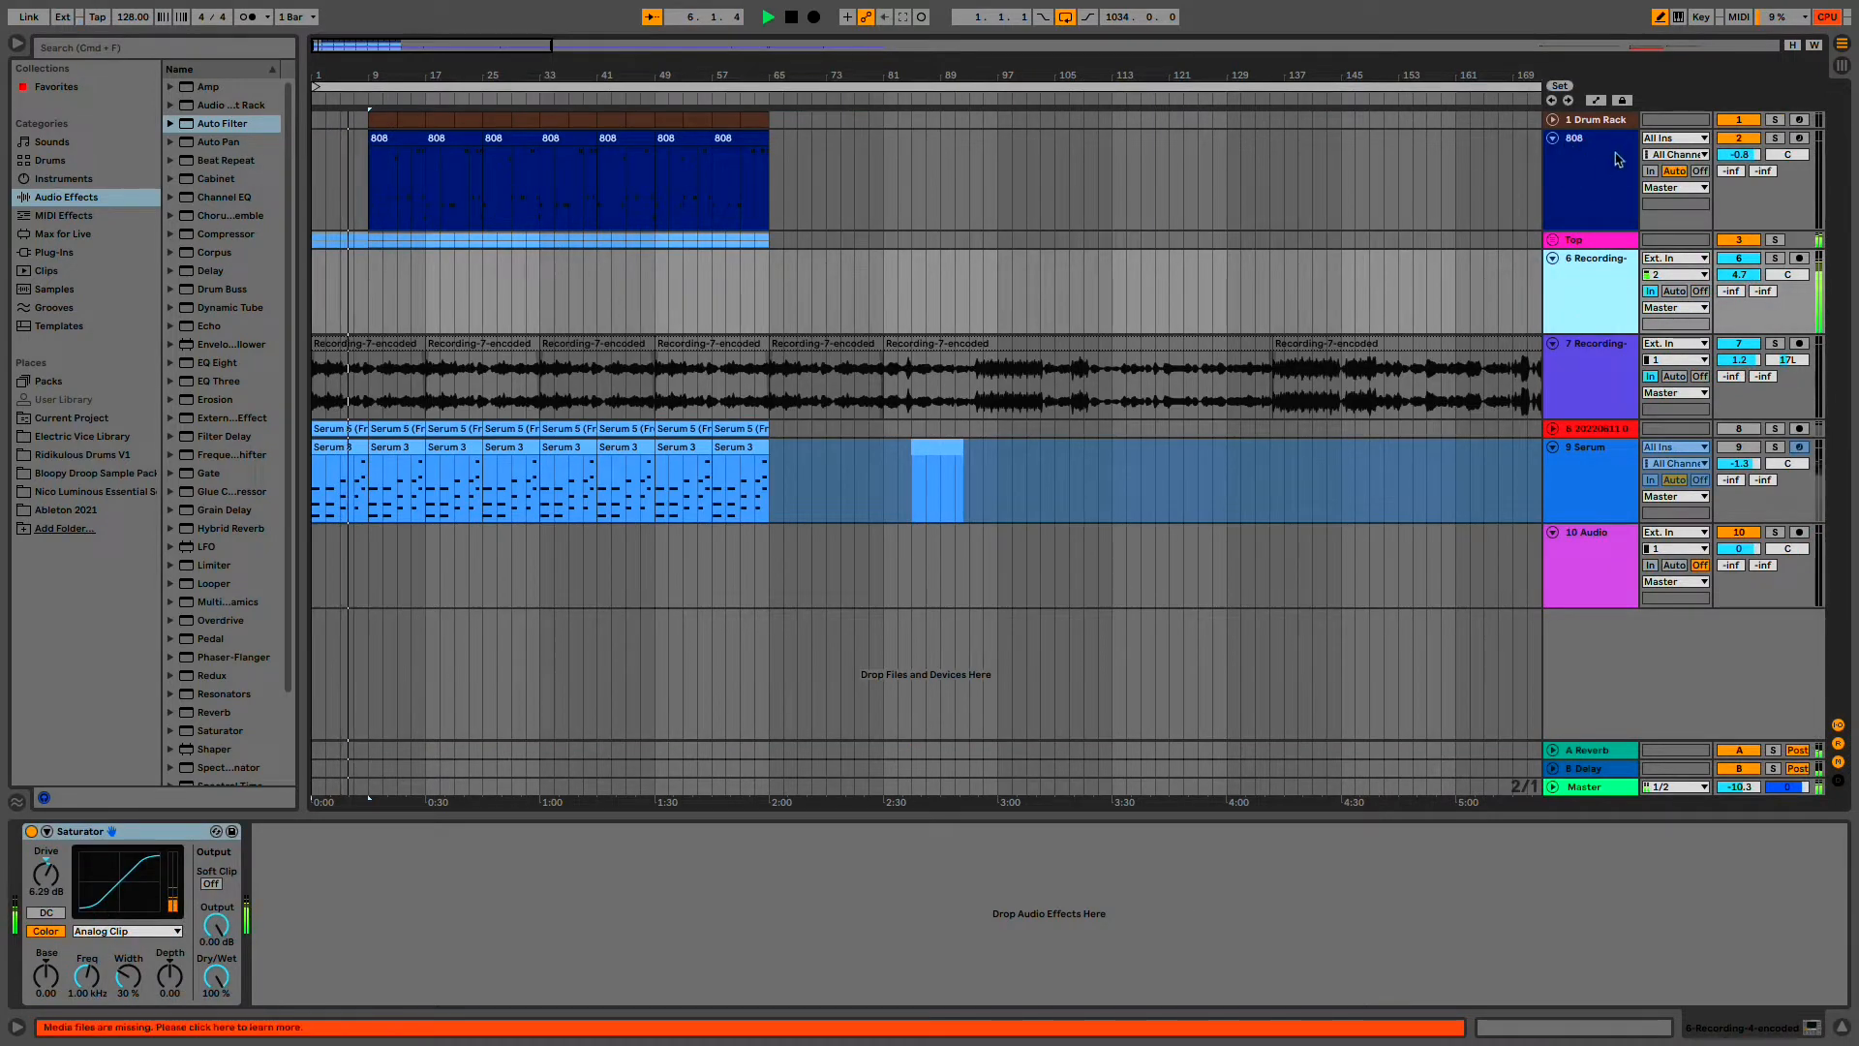
left_click(1588, 175)
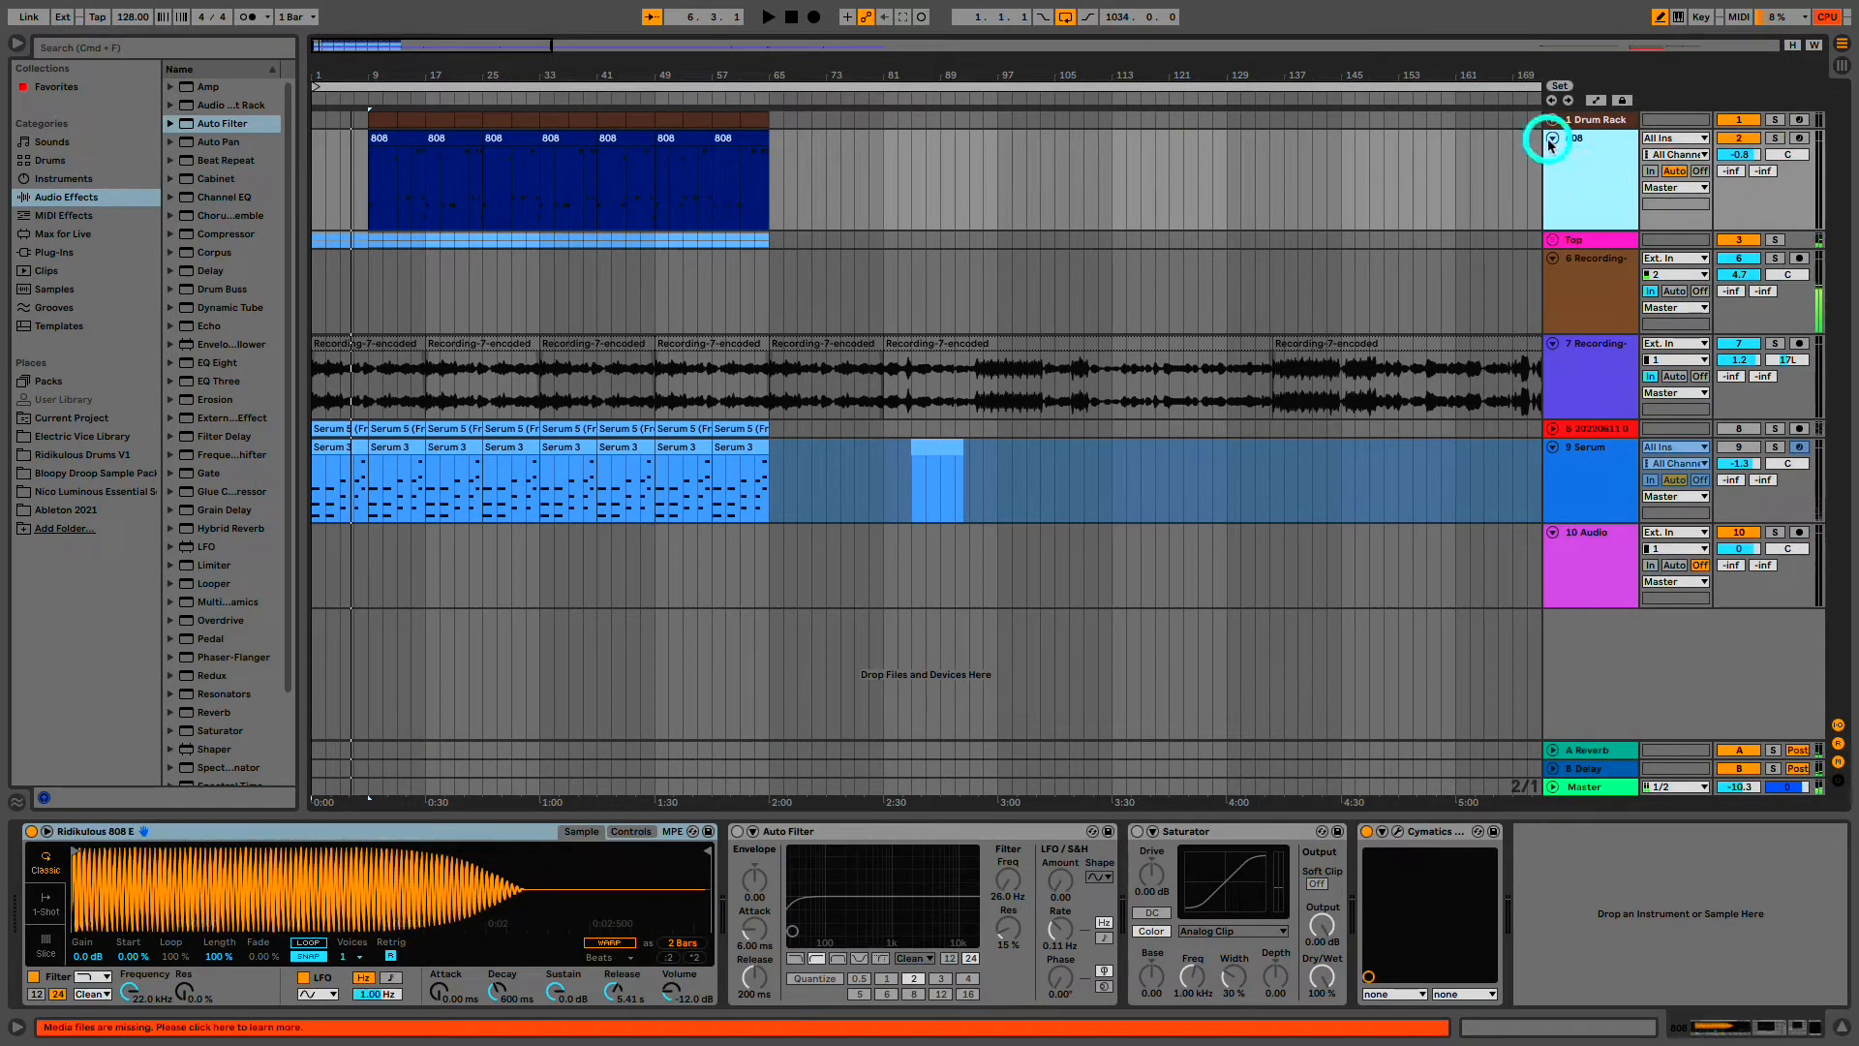
left_click(1550, 140)
left_click(1581, 123)
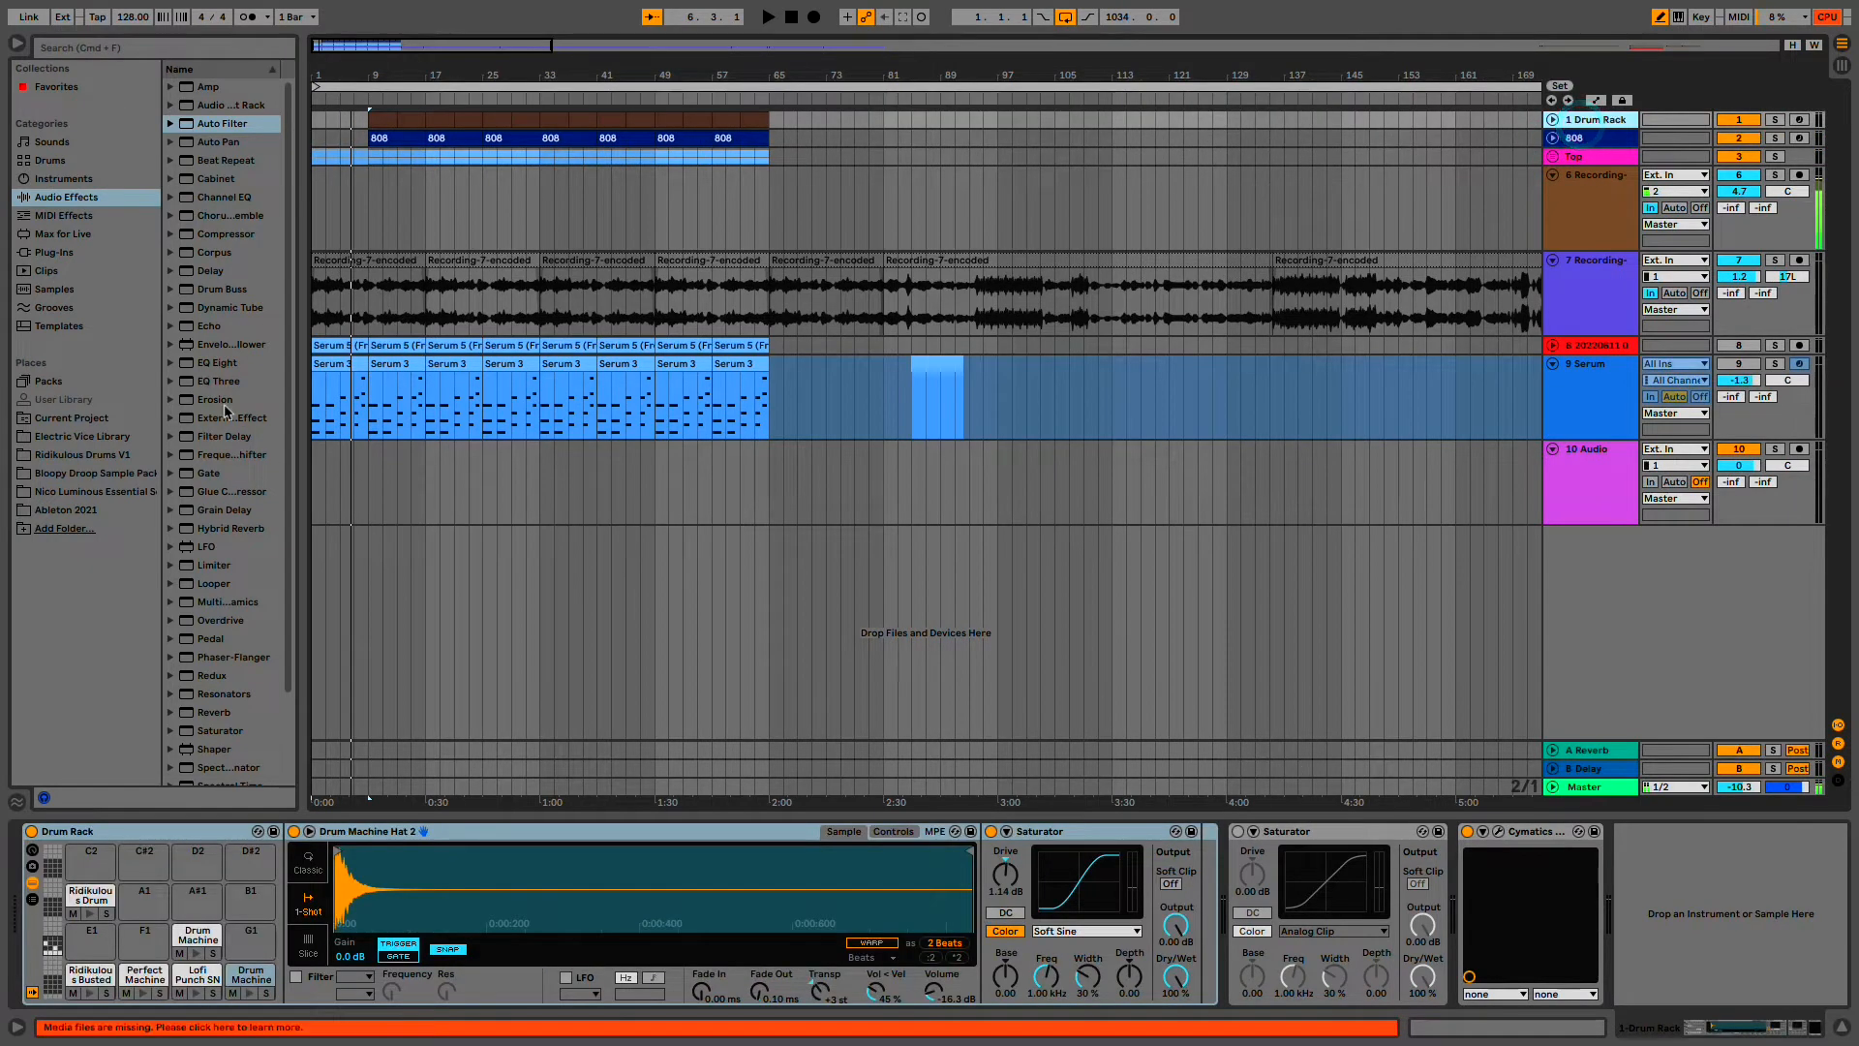
left_click_drag(202, 129, 382, 132)
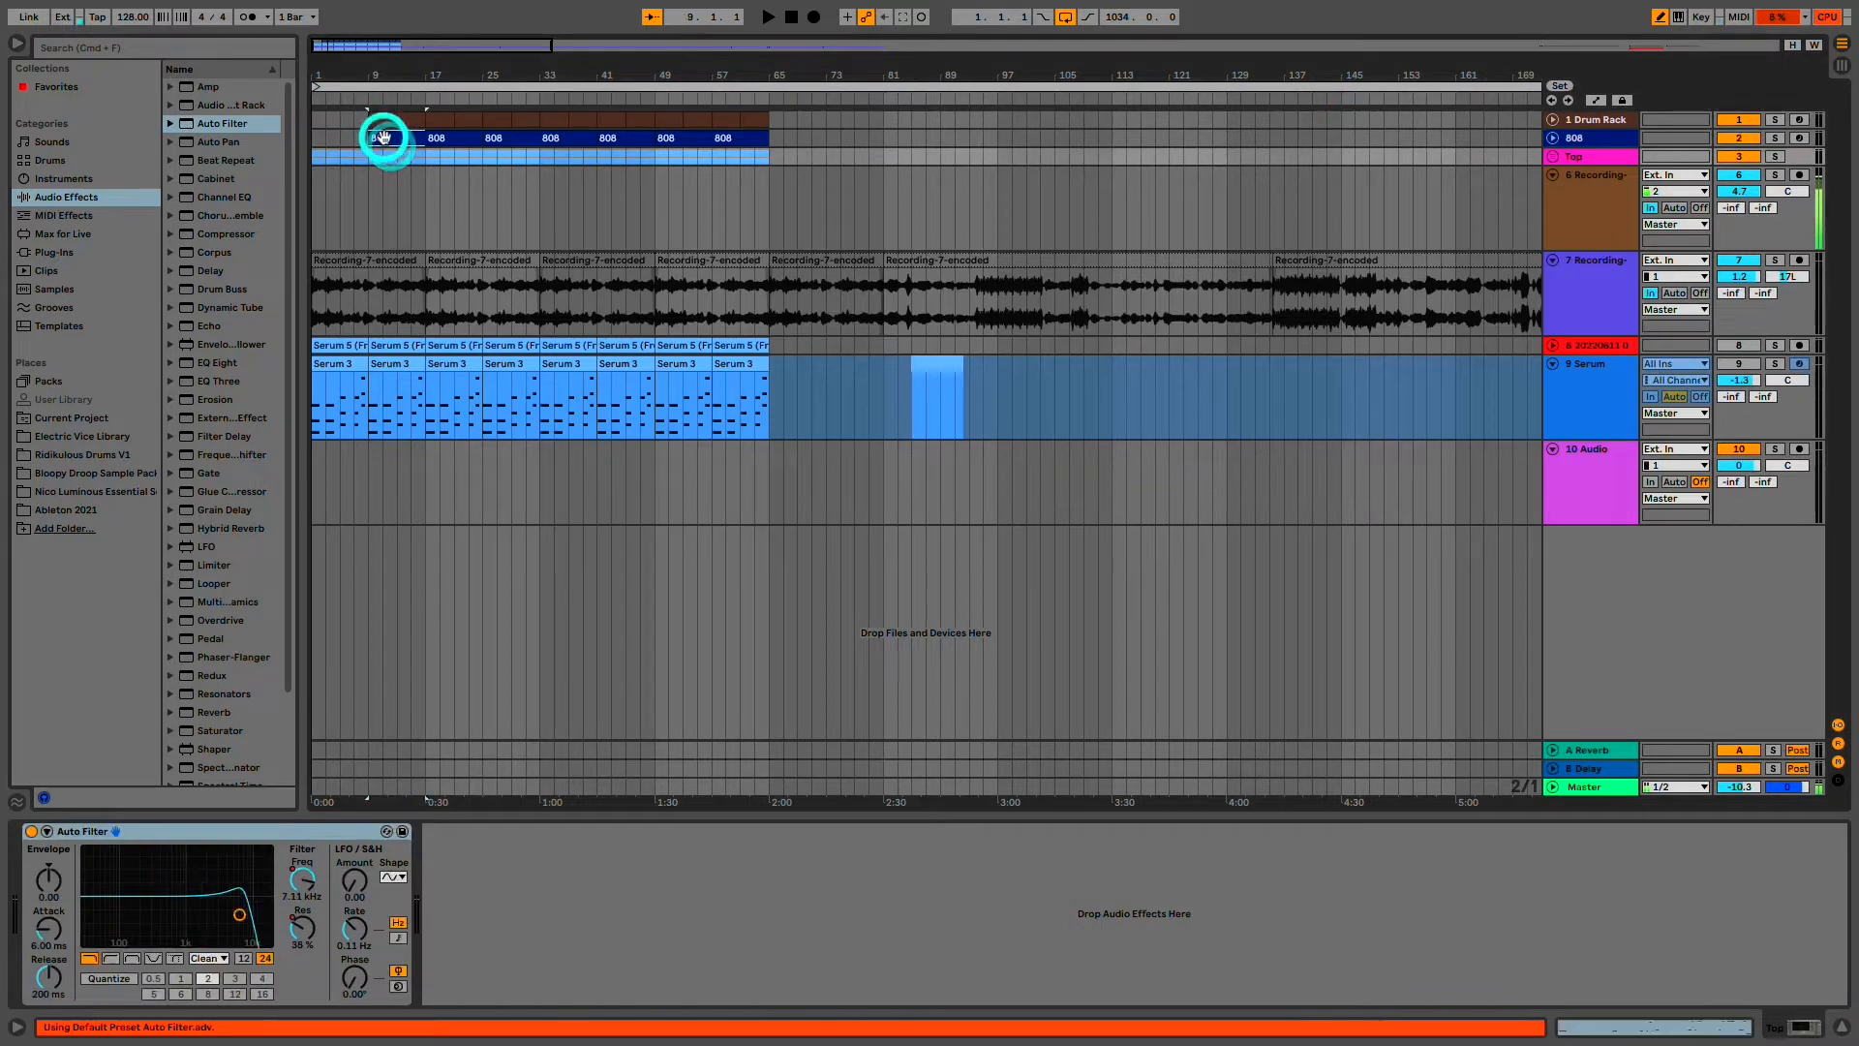
- Delete the first 808 clip, spanning bars 9 to 17, and start playback from bar 9
left_click(383, 138)
left_click(368, 136)
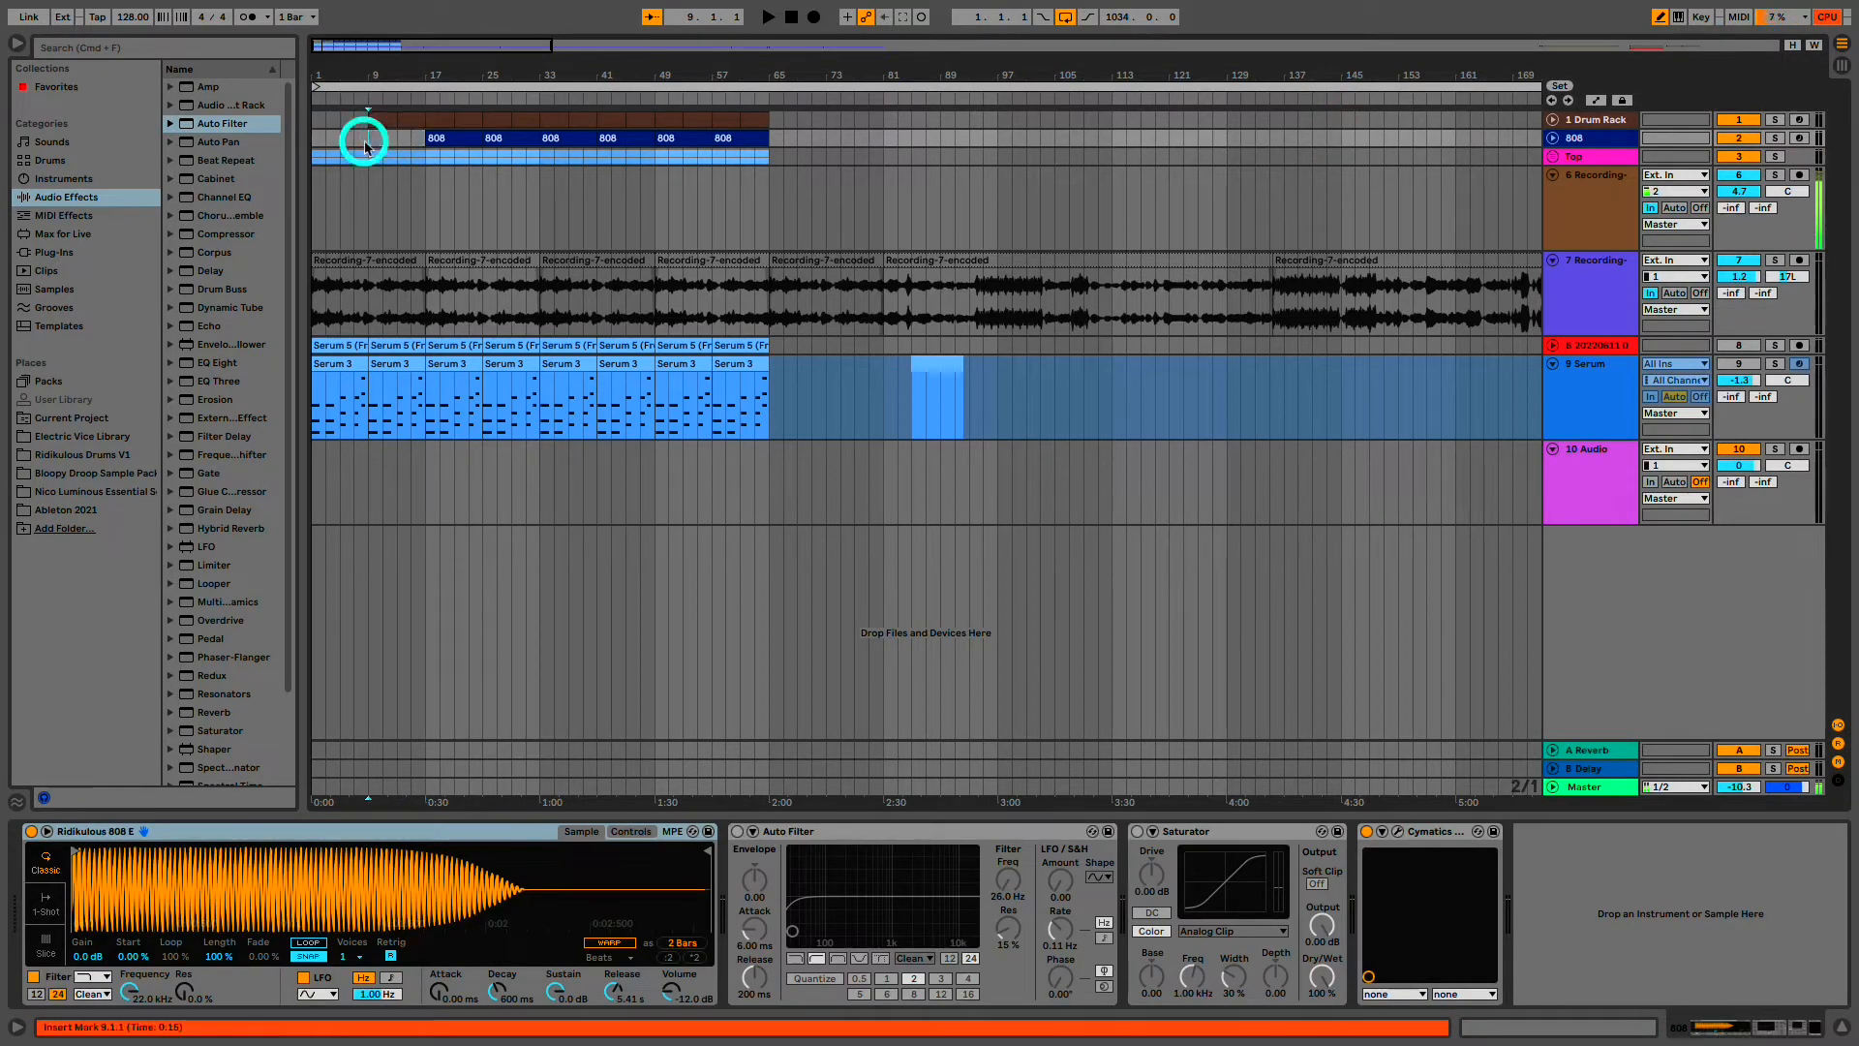
key("space")
- Lower the Drum Rack's Auto Filter cutoff to about 760 Hz with 53% resonance while playing from bar 9
left_click(1595, 115)
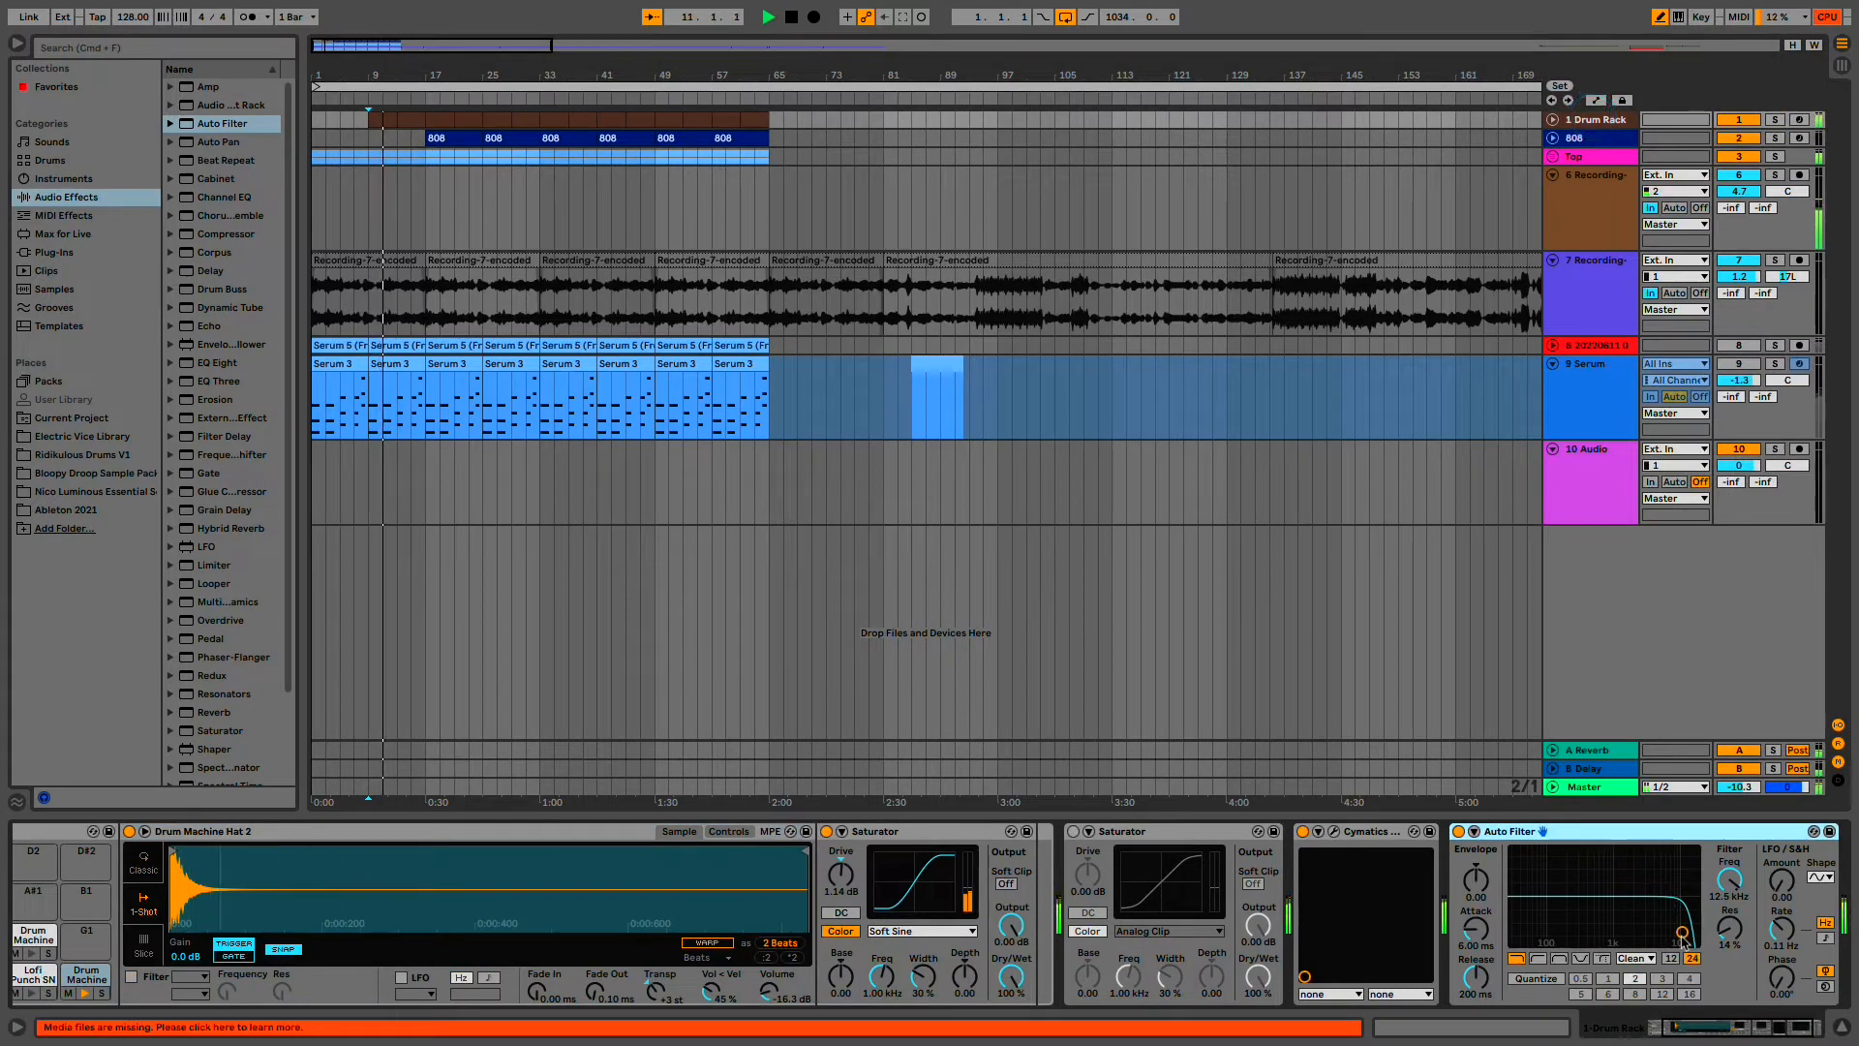
left_click_drag(1682, 937, 1606, 913)
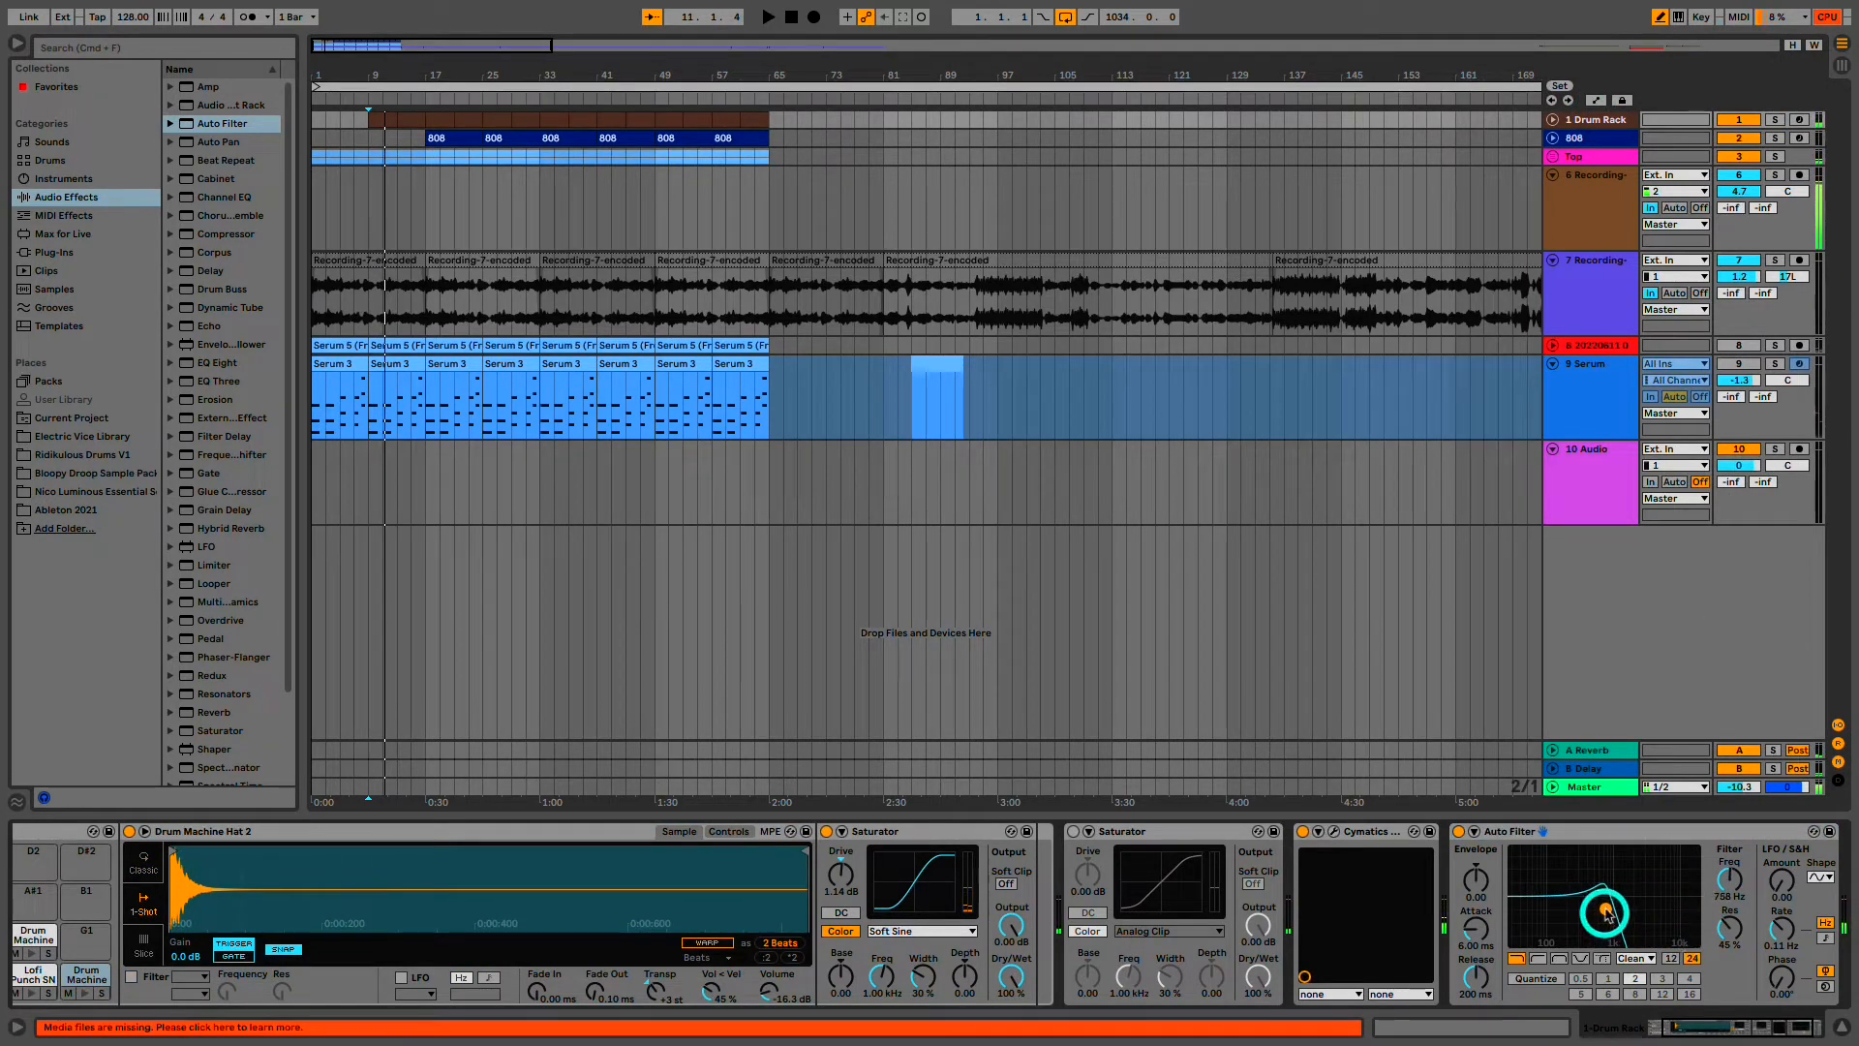
key("space")
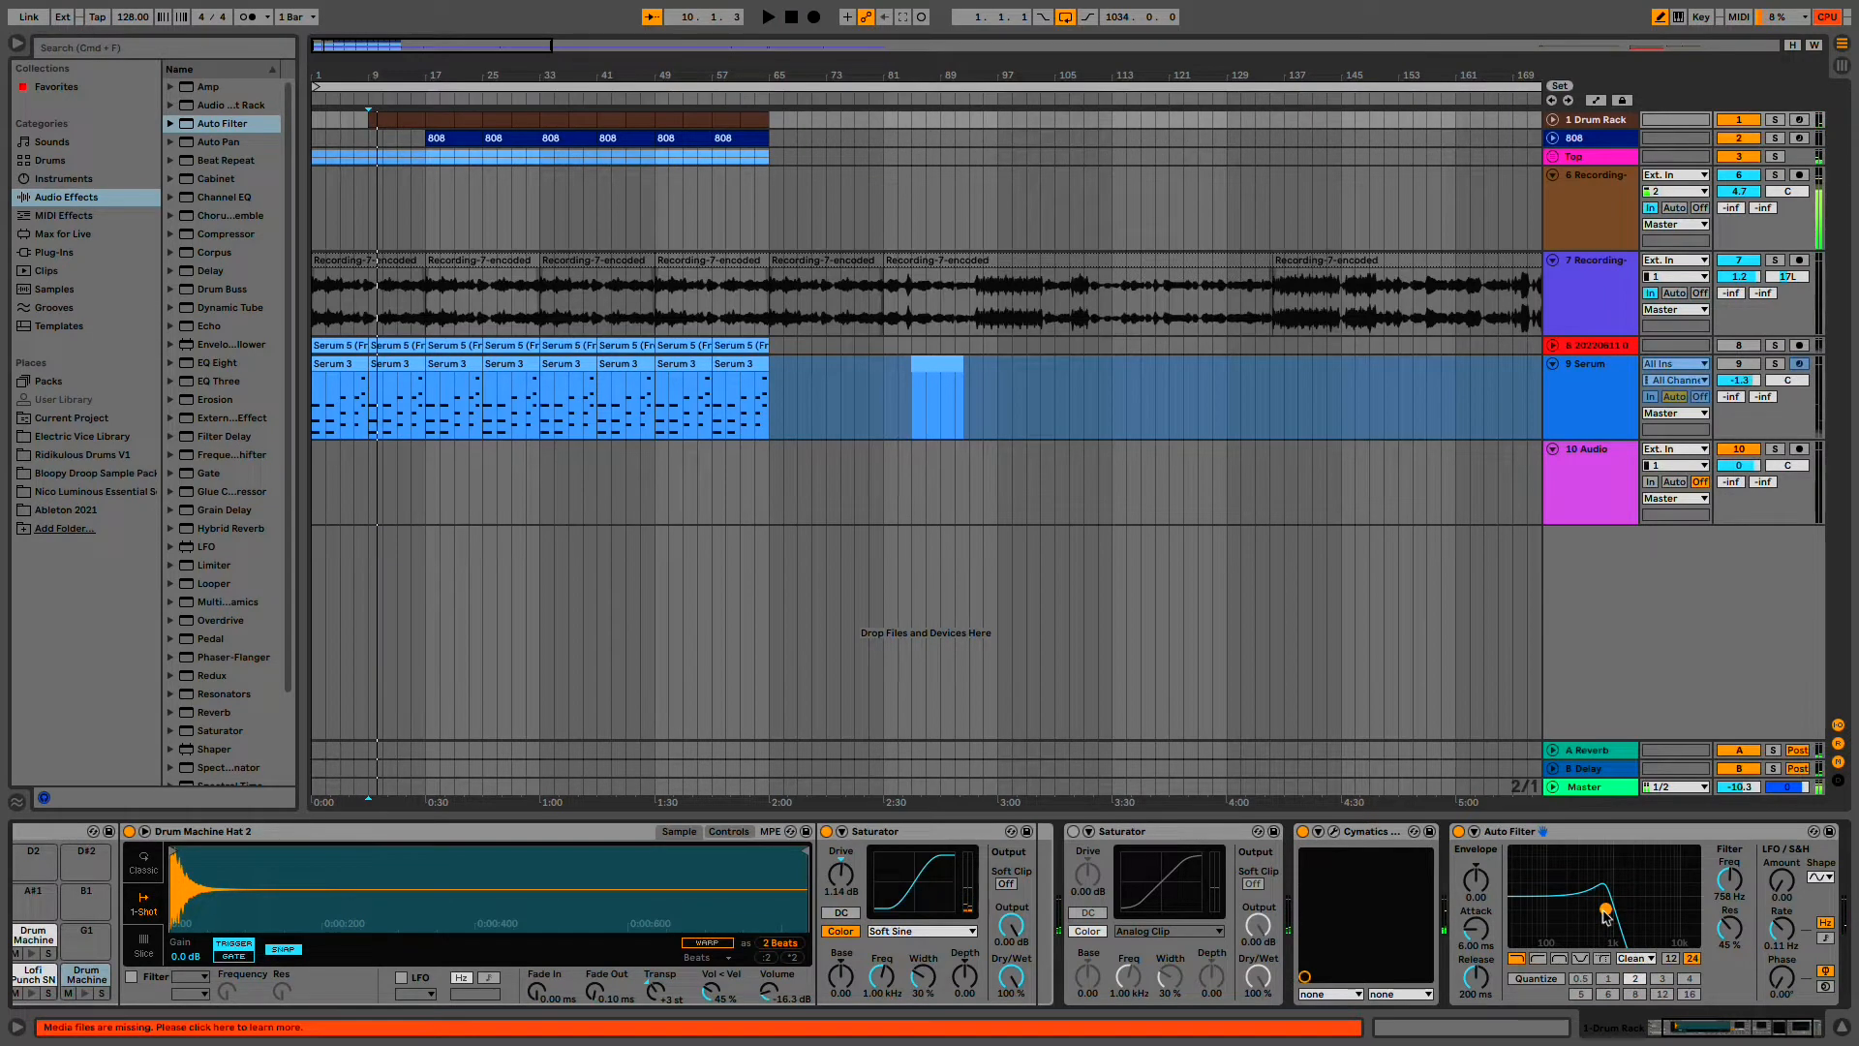
key("space")
left_click_drag(1606, 914, 1607, 906)
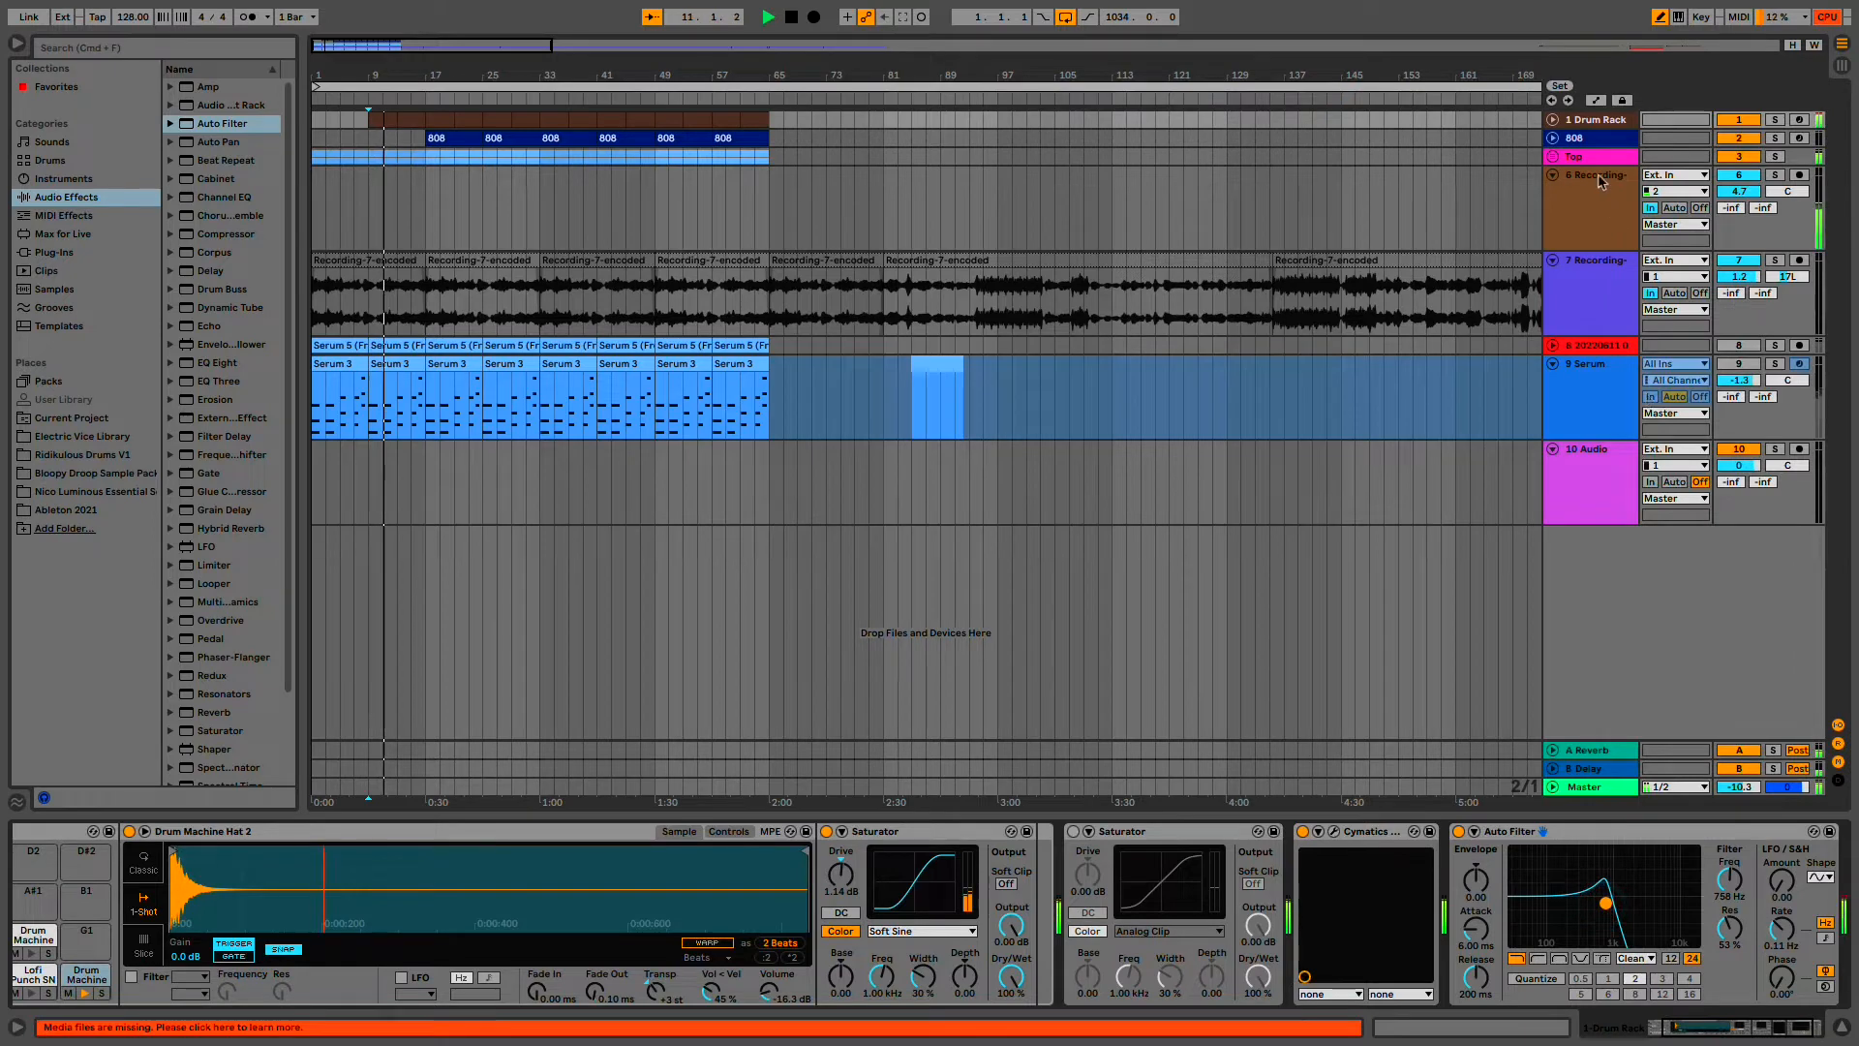
- Unfold the Drum Rack track and record its Auto Filter automation from bar 9, opening the cutoff to 19.9 kHz by bar 17
left_click(1555, 121)
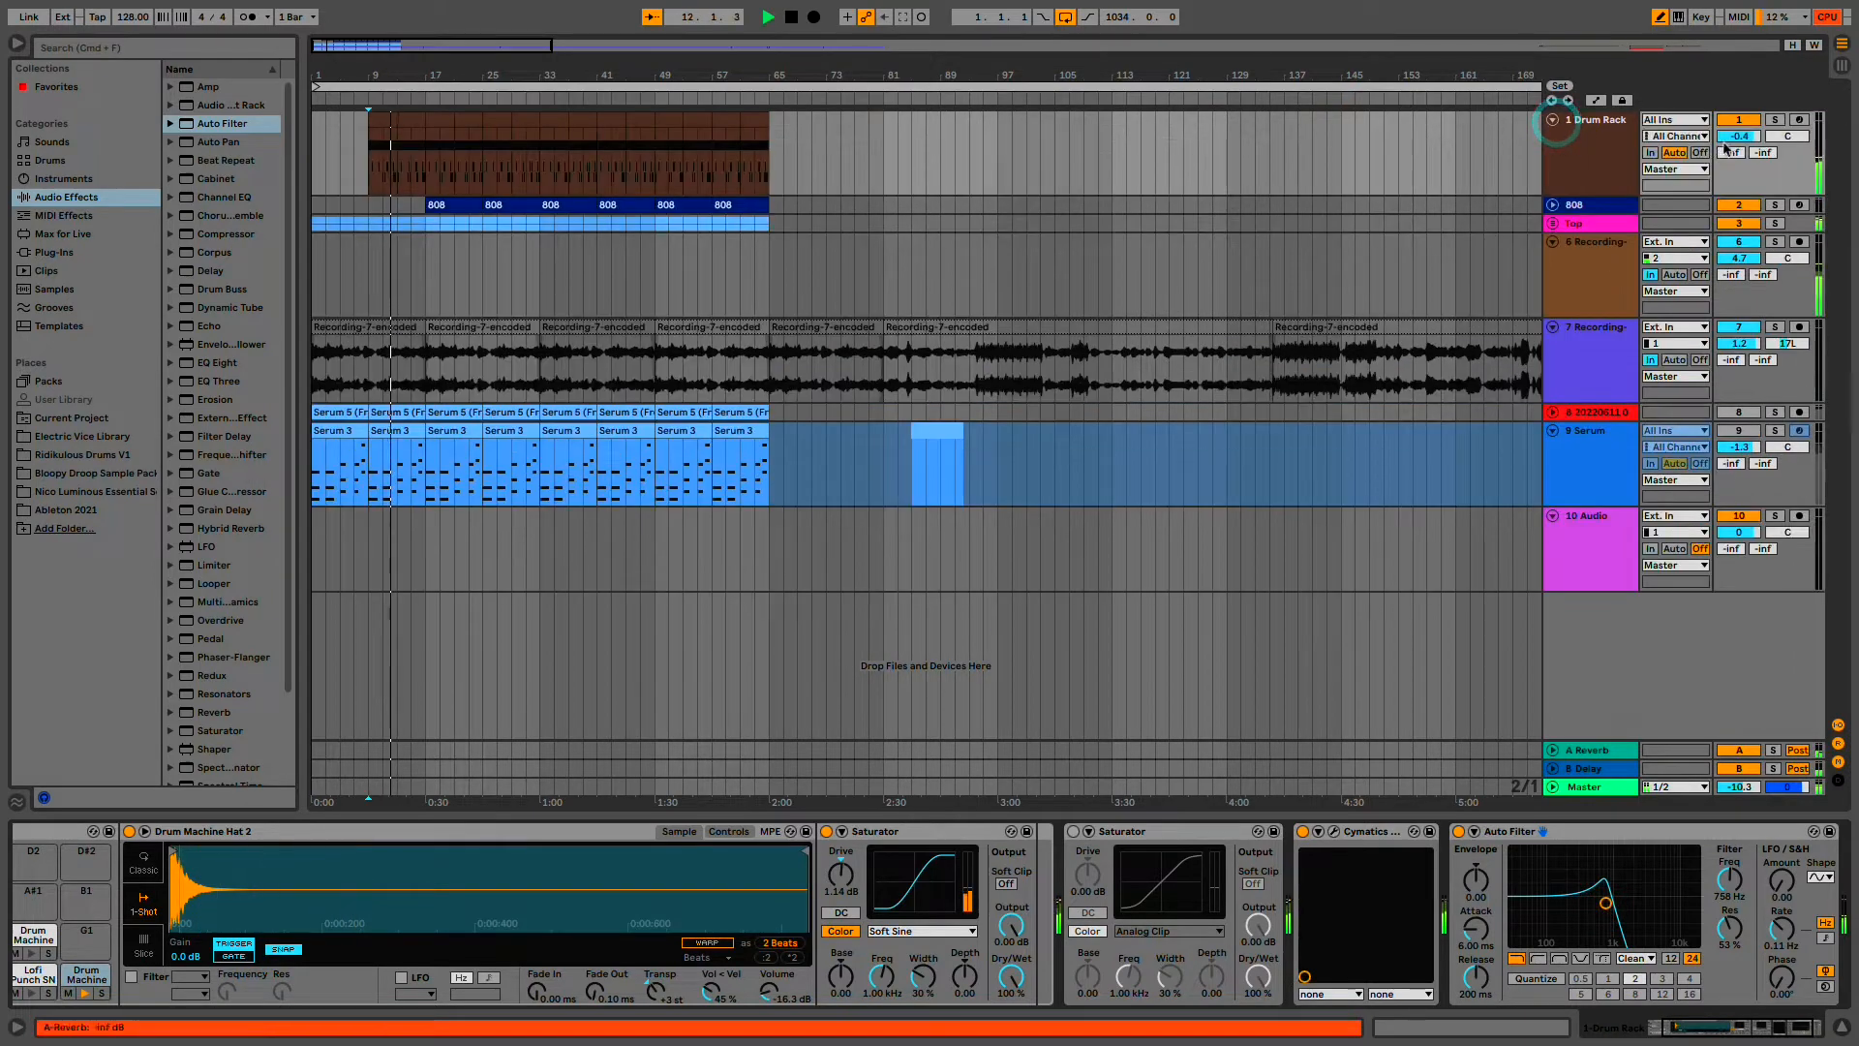
left_click(794, 17)
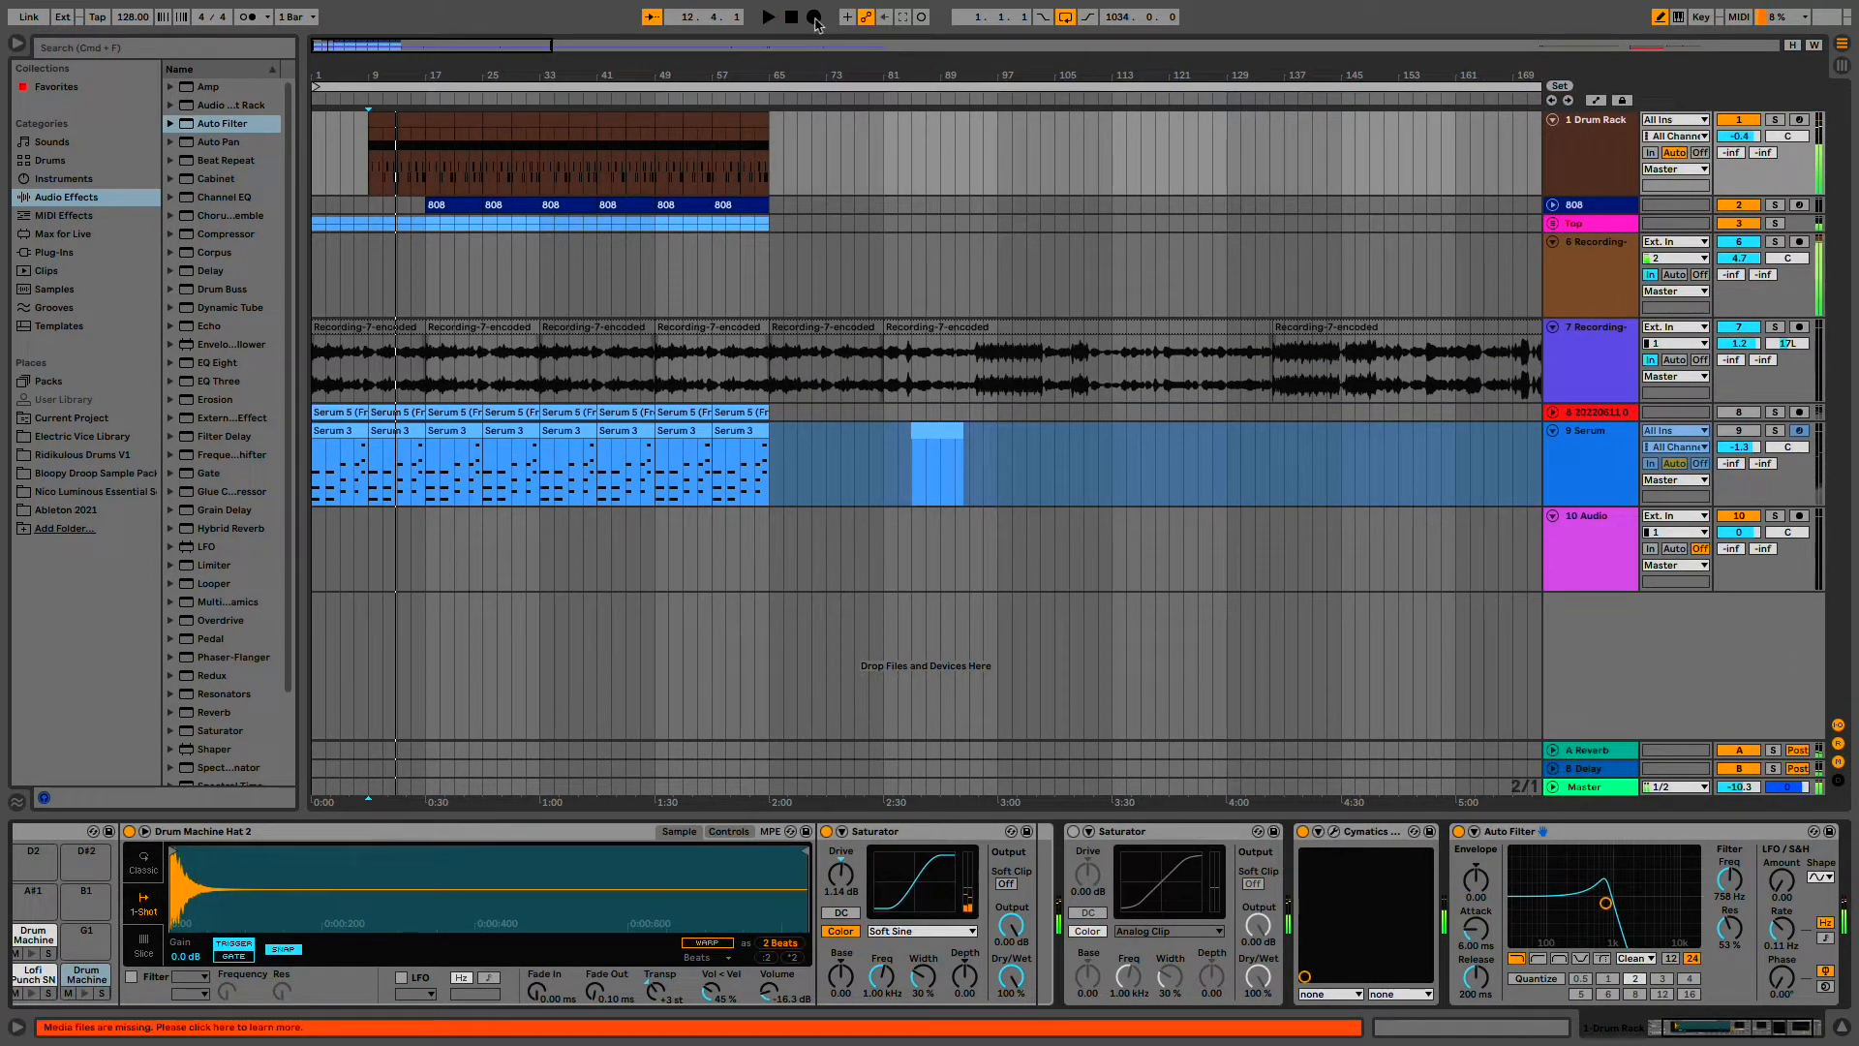
left_click(814, 17)
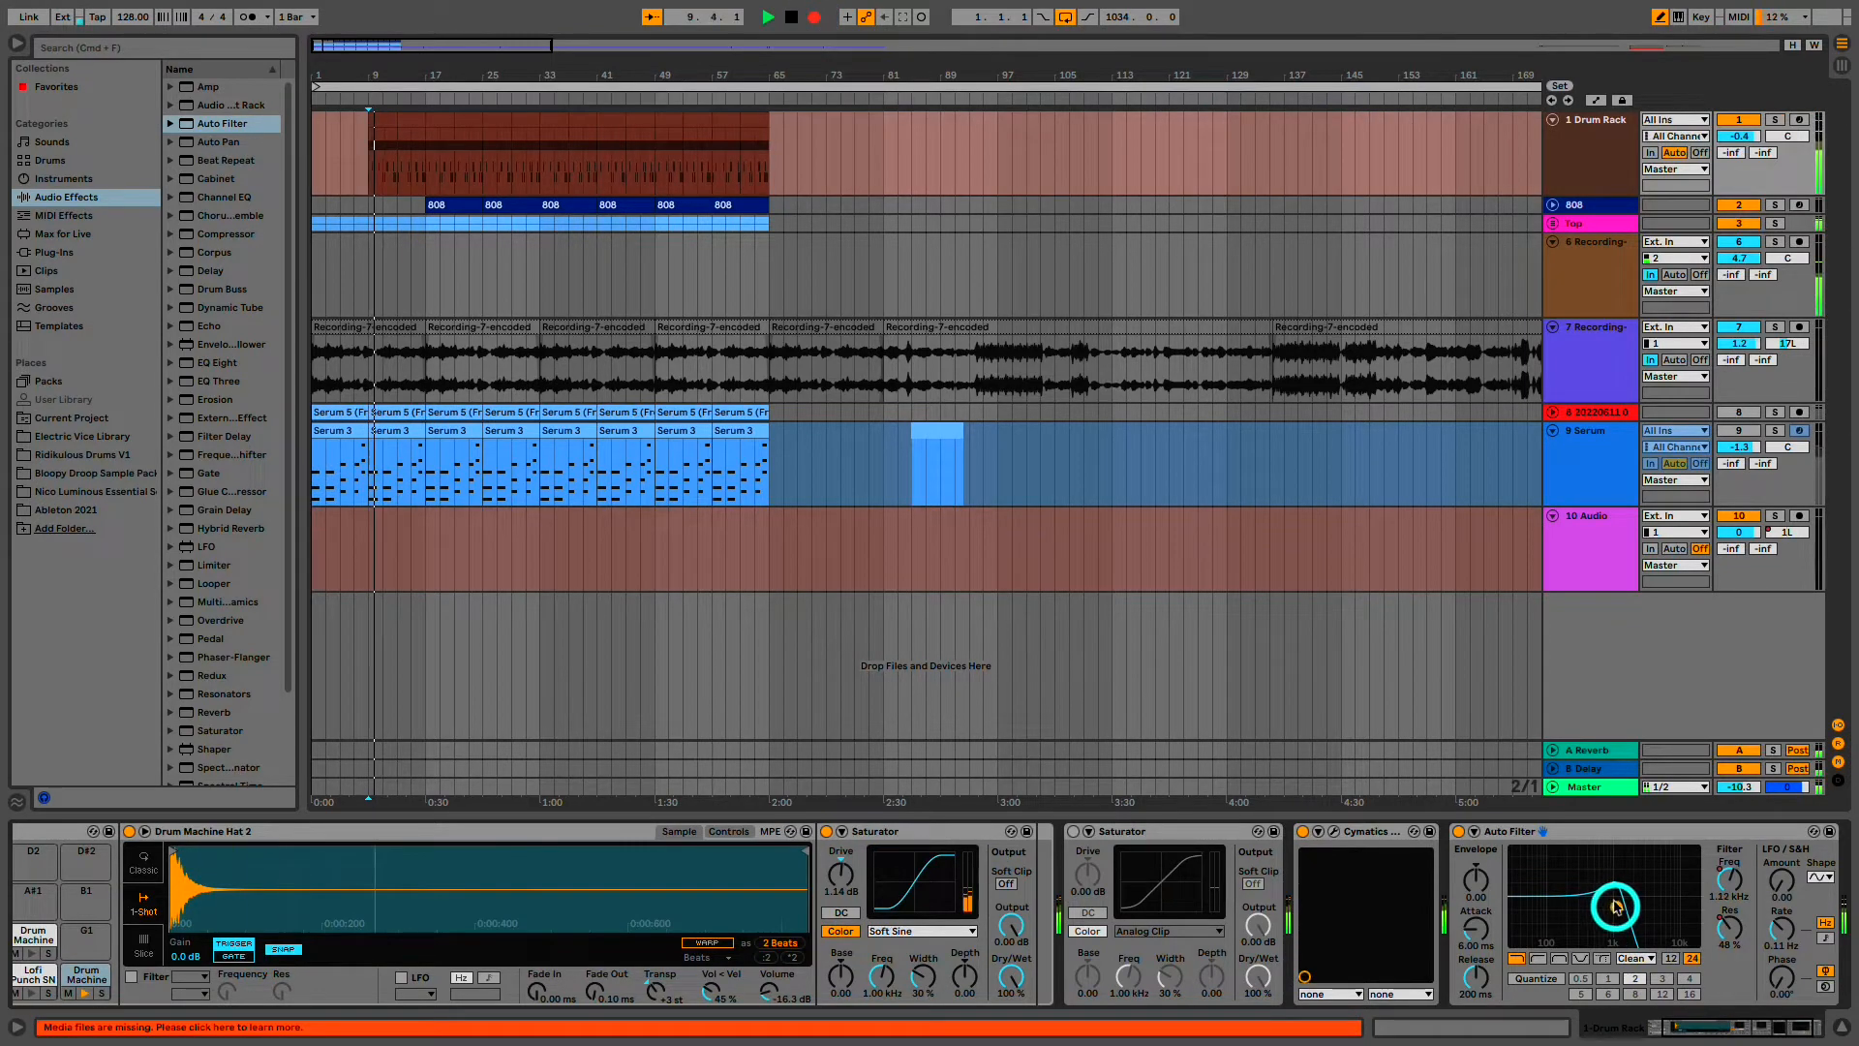
left_click_drag(1615, 907, 1617, 906)
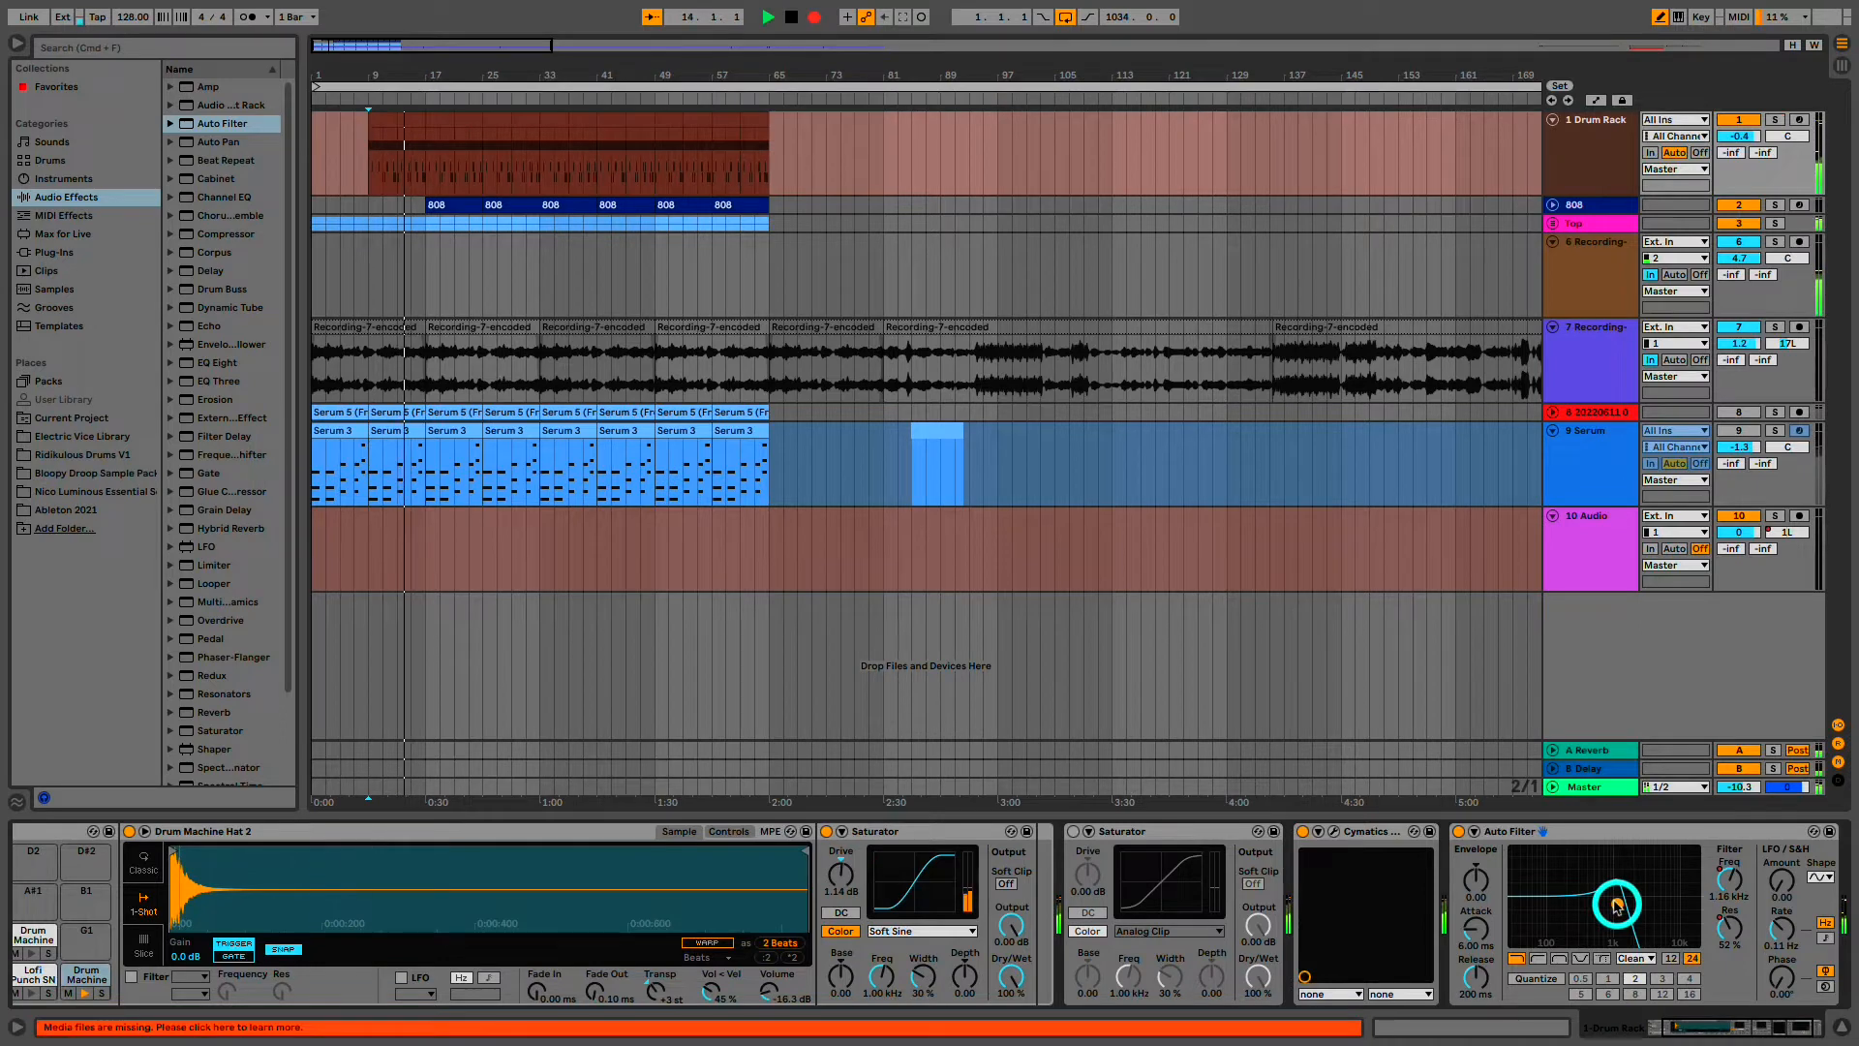
left_click_drag(1617, 906, 1617, 907)
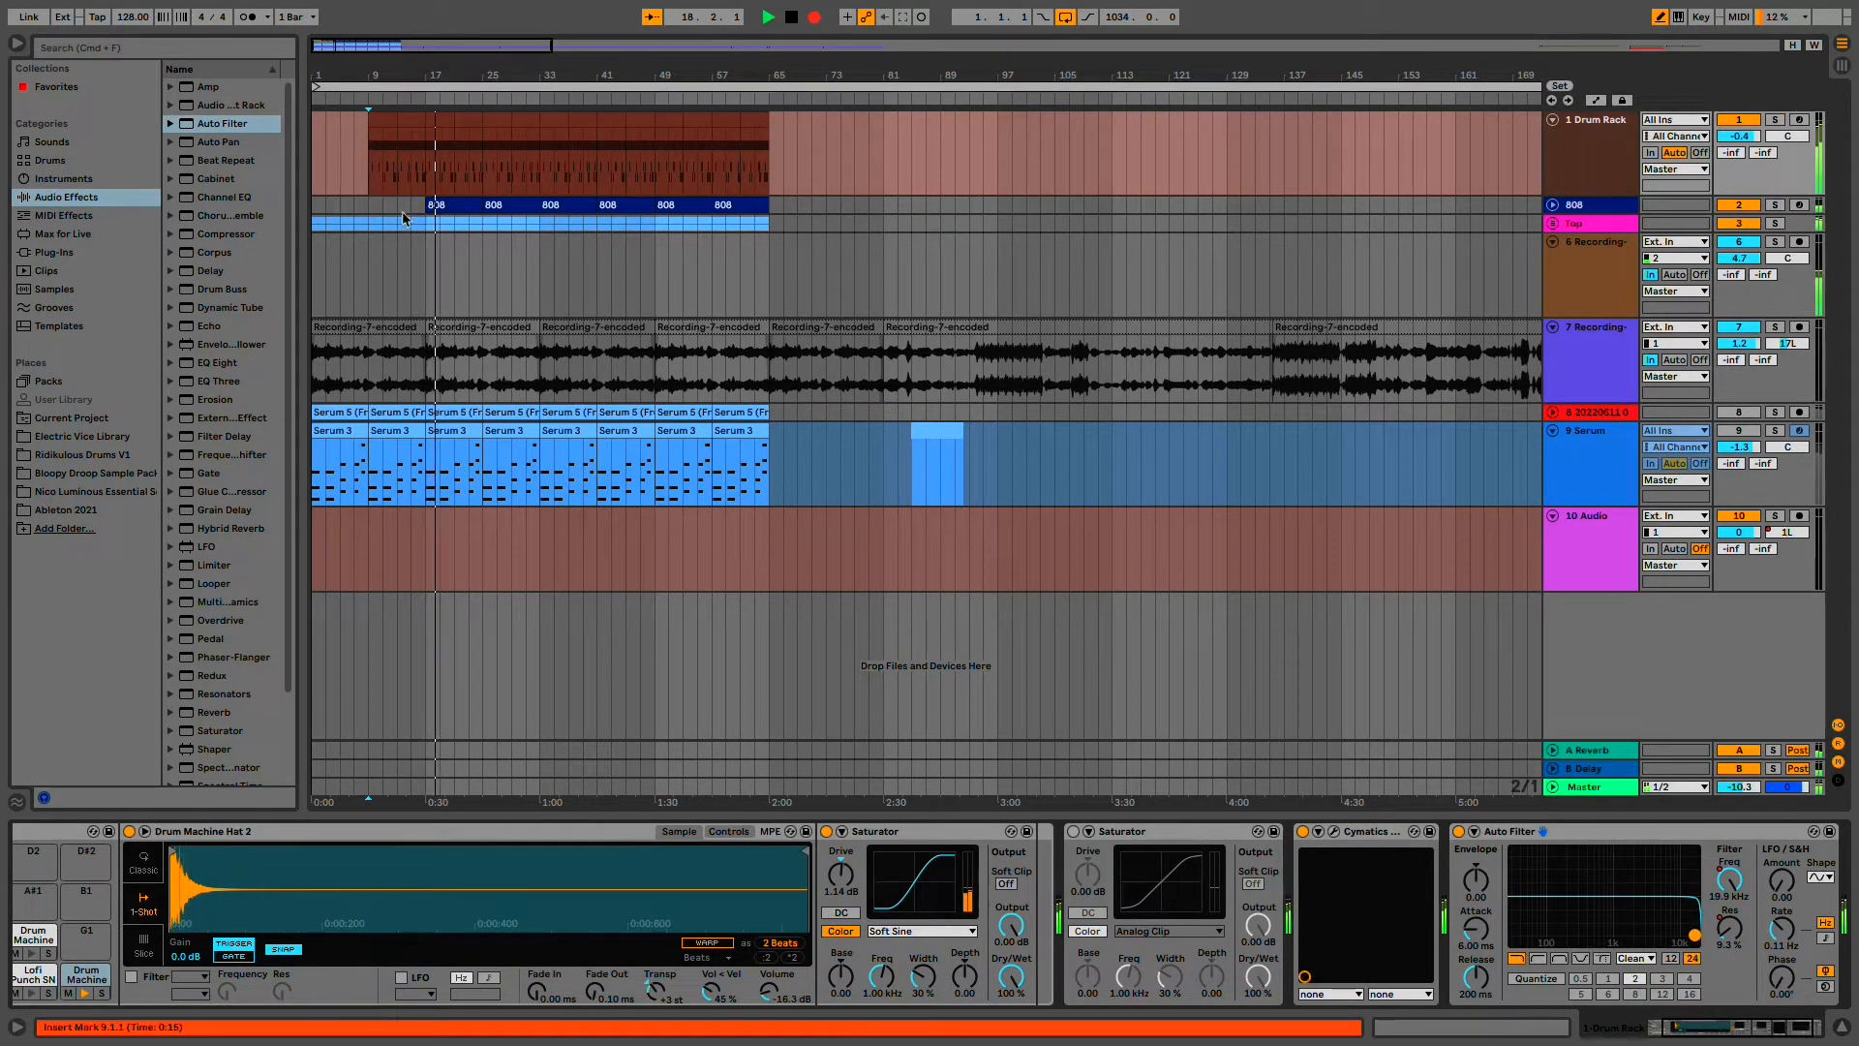
left_click(427, 248)
key("space")
- Play the arrangement from bar 17 and again from bar 9 to check the recorded drum filter automation
key("space")
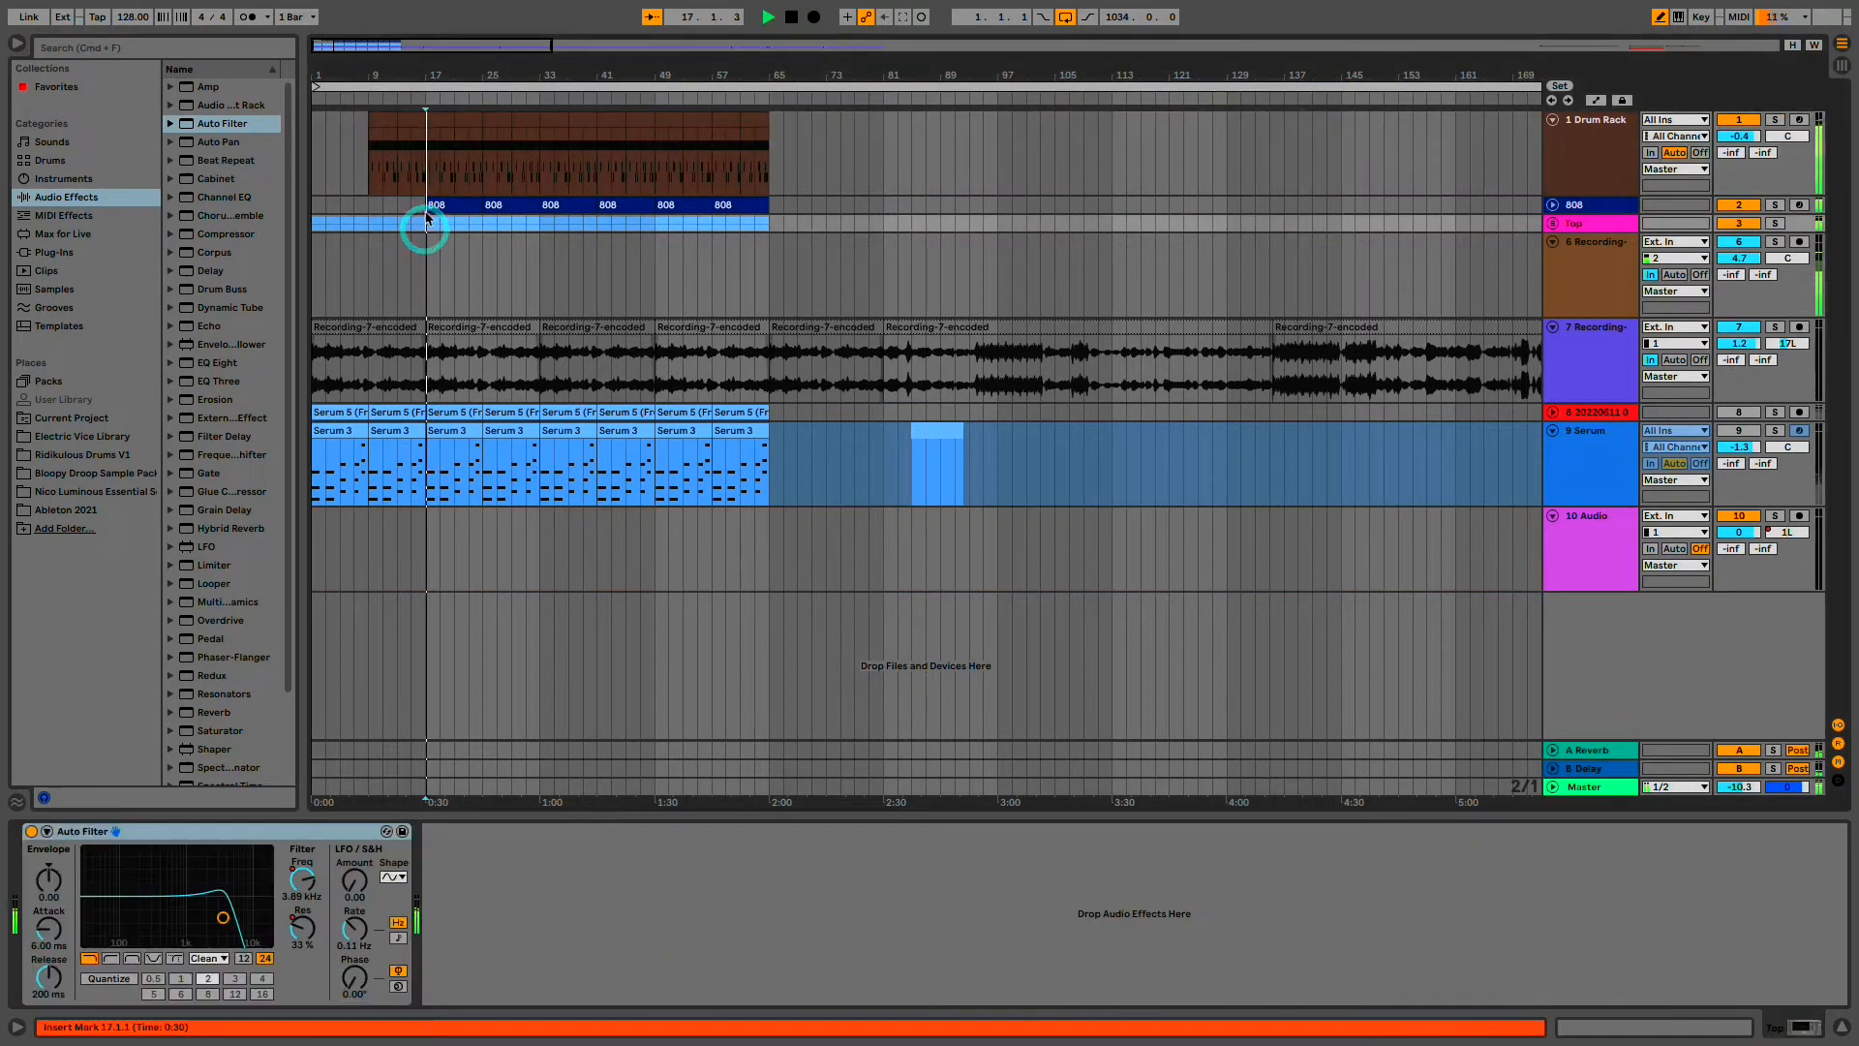
left_click(418, 189)
key("space")
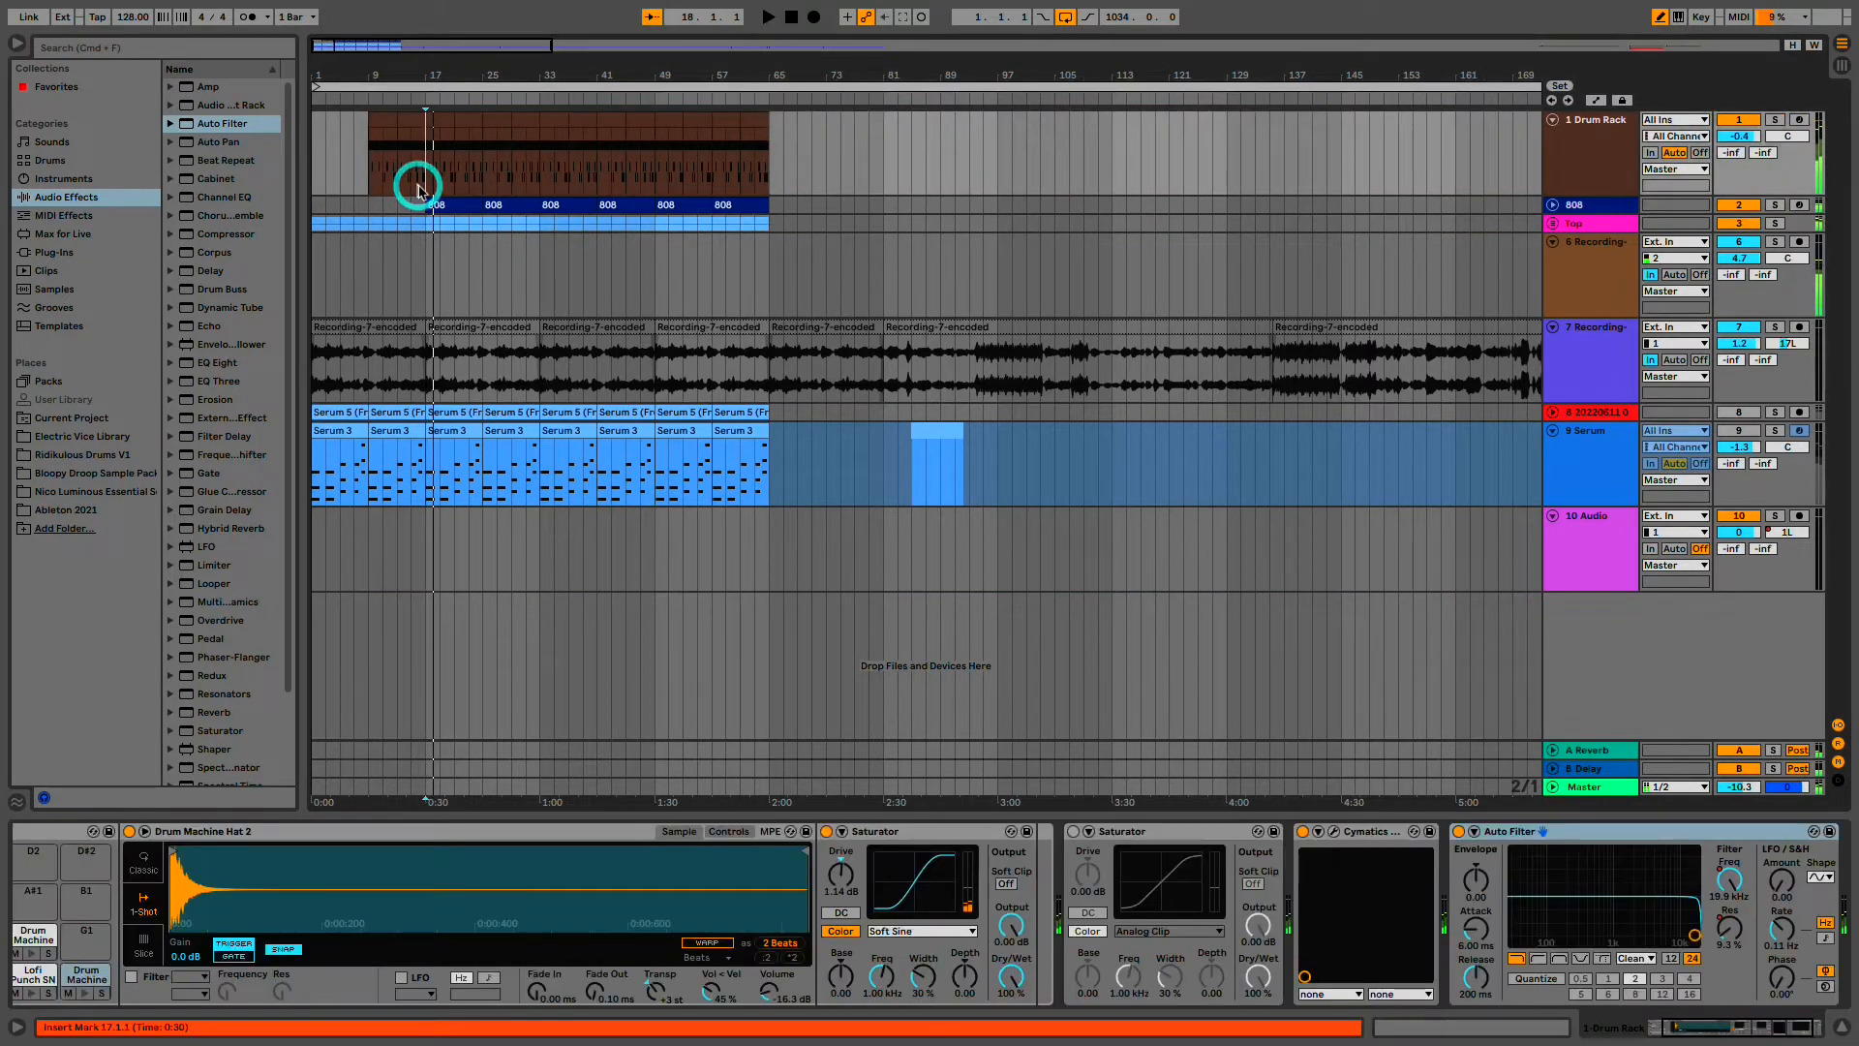
left_click(404, 117)
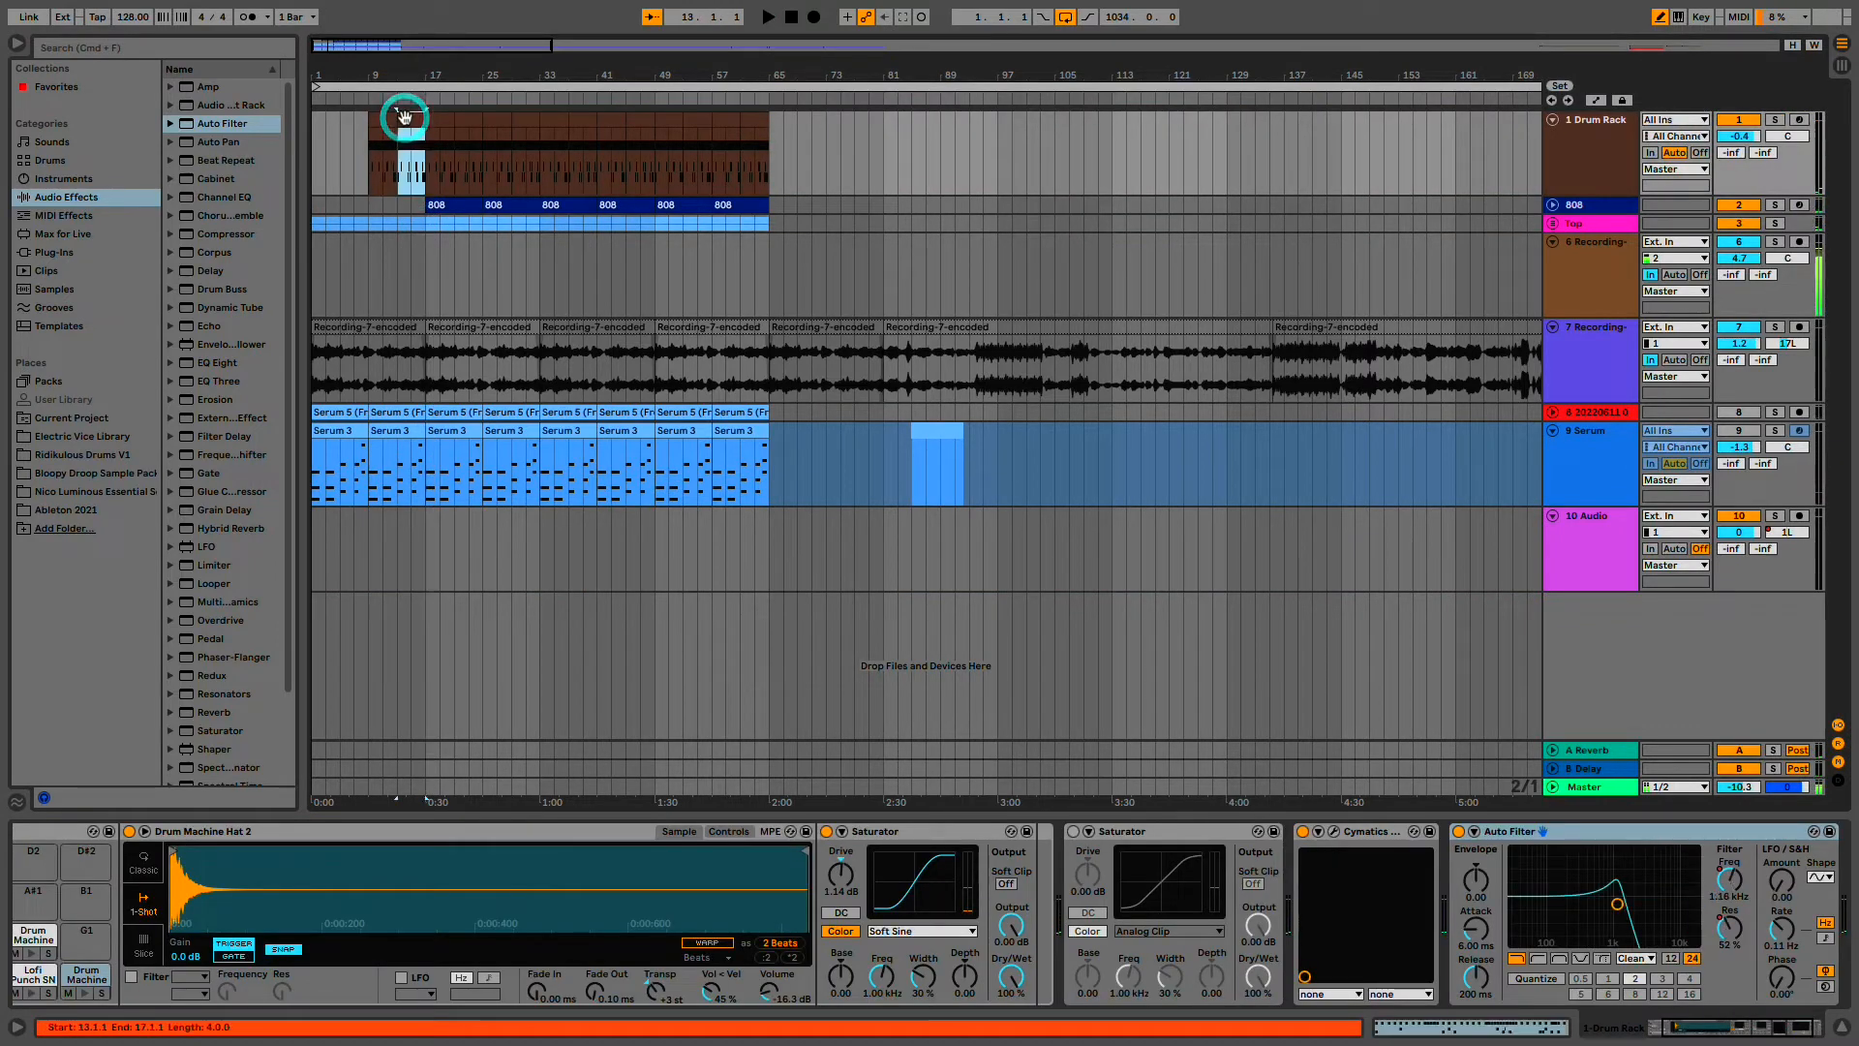
left_click(382, 121)
key("space")
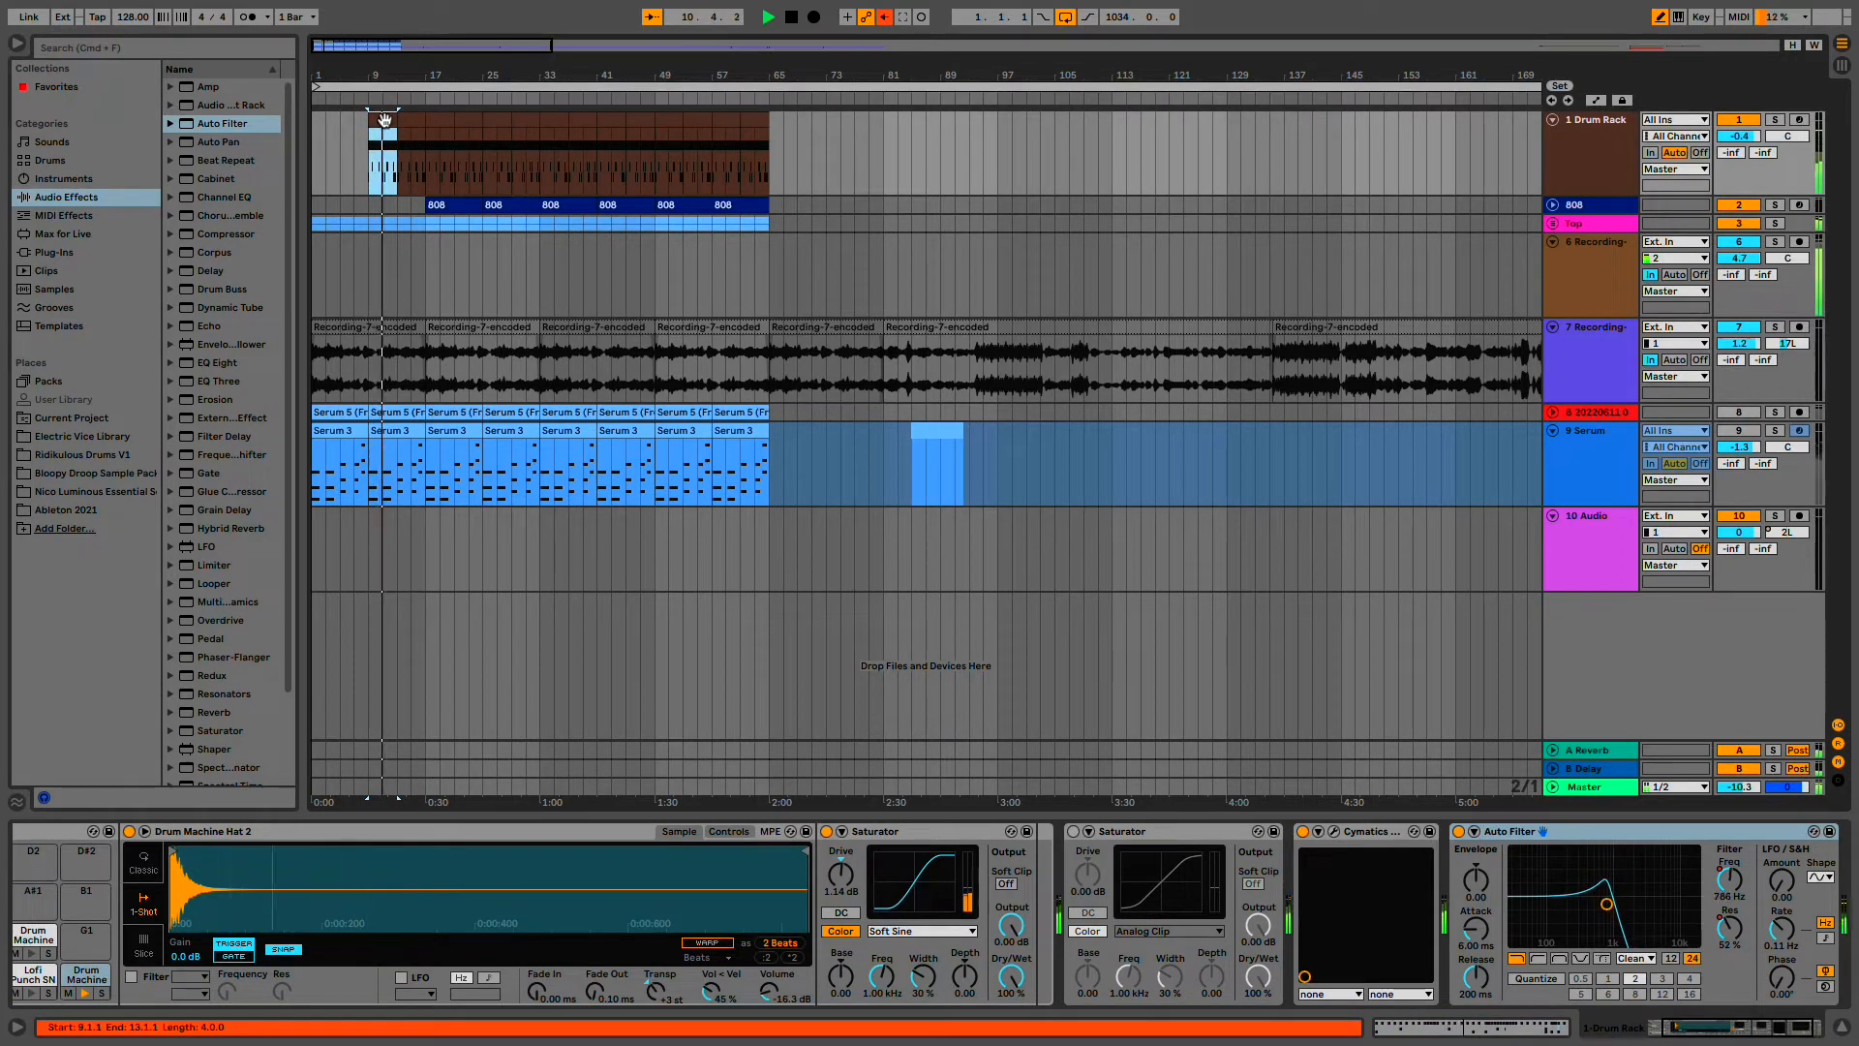
- Unfold the 808 track and open the notes of its clip starting at bar 17
left_click(420, 174)
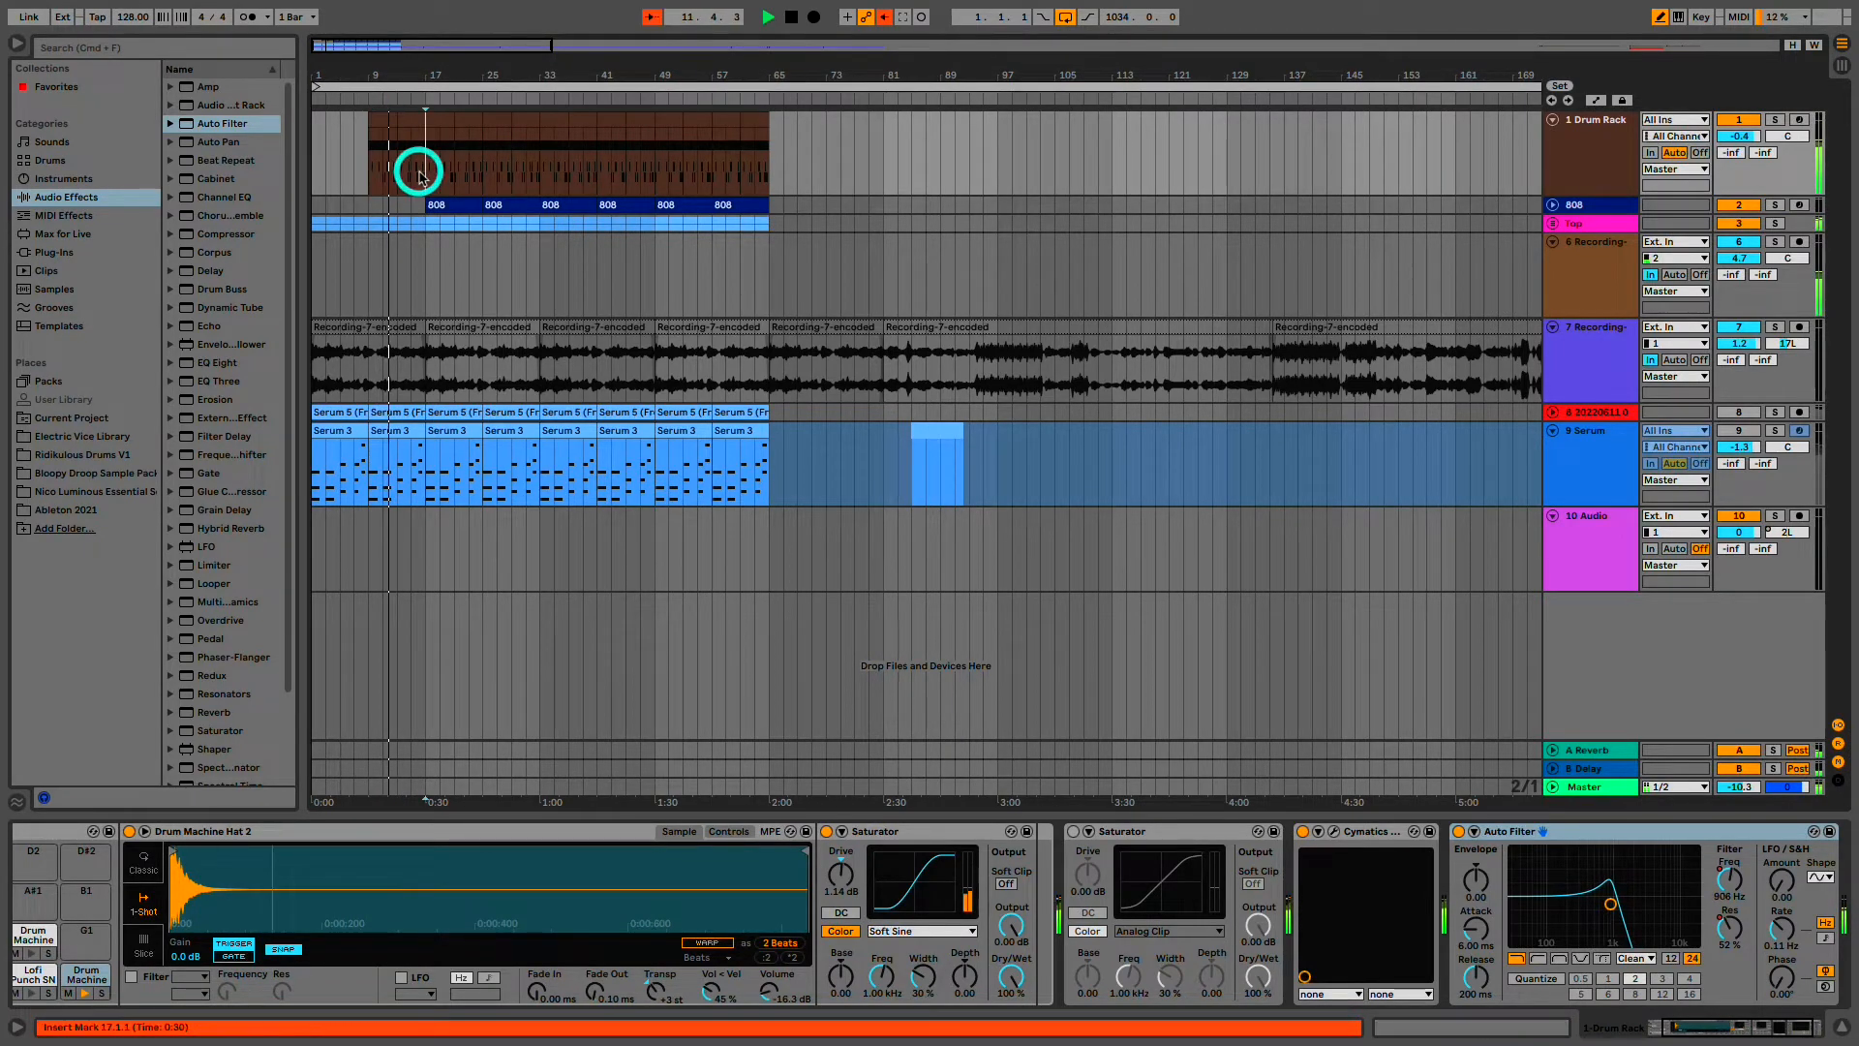
key("plus")
key("plus")
key("plus")
key("plus")
key("plus")
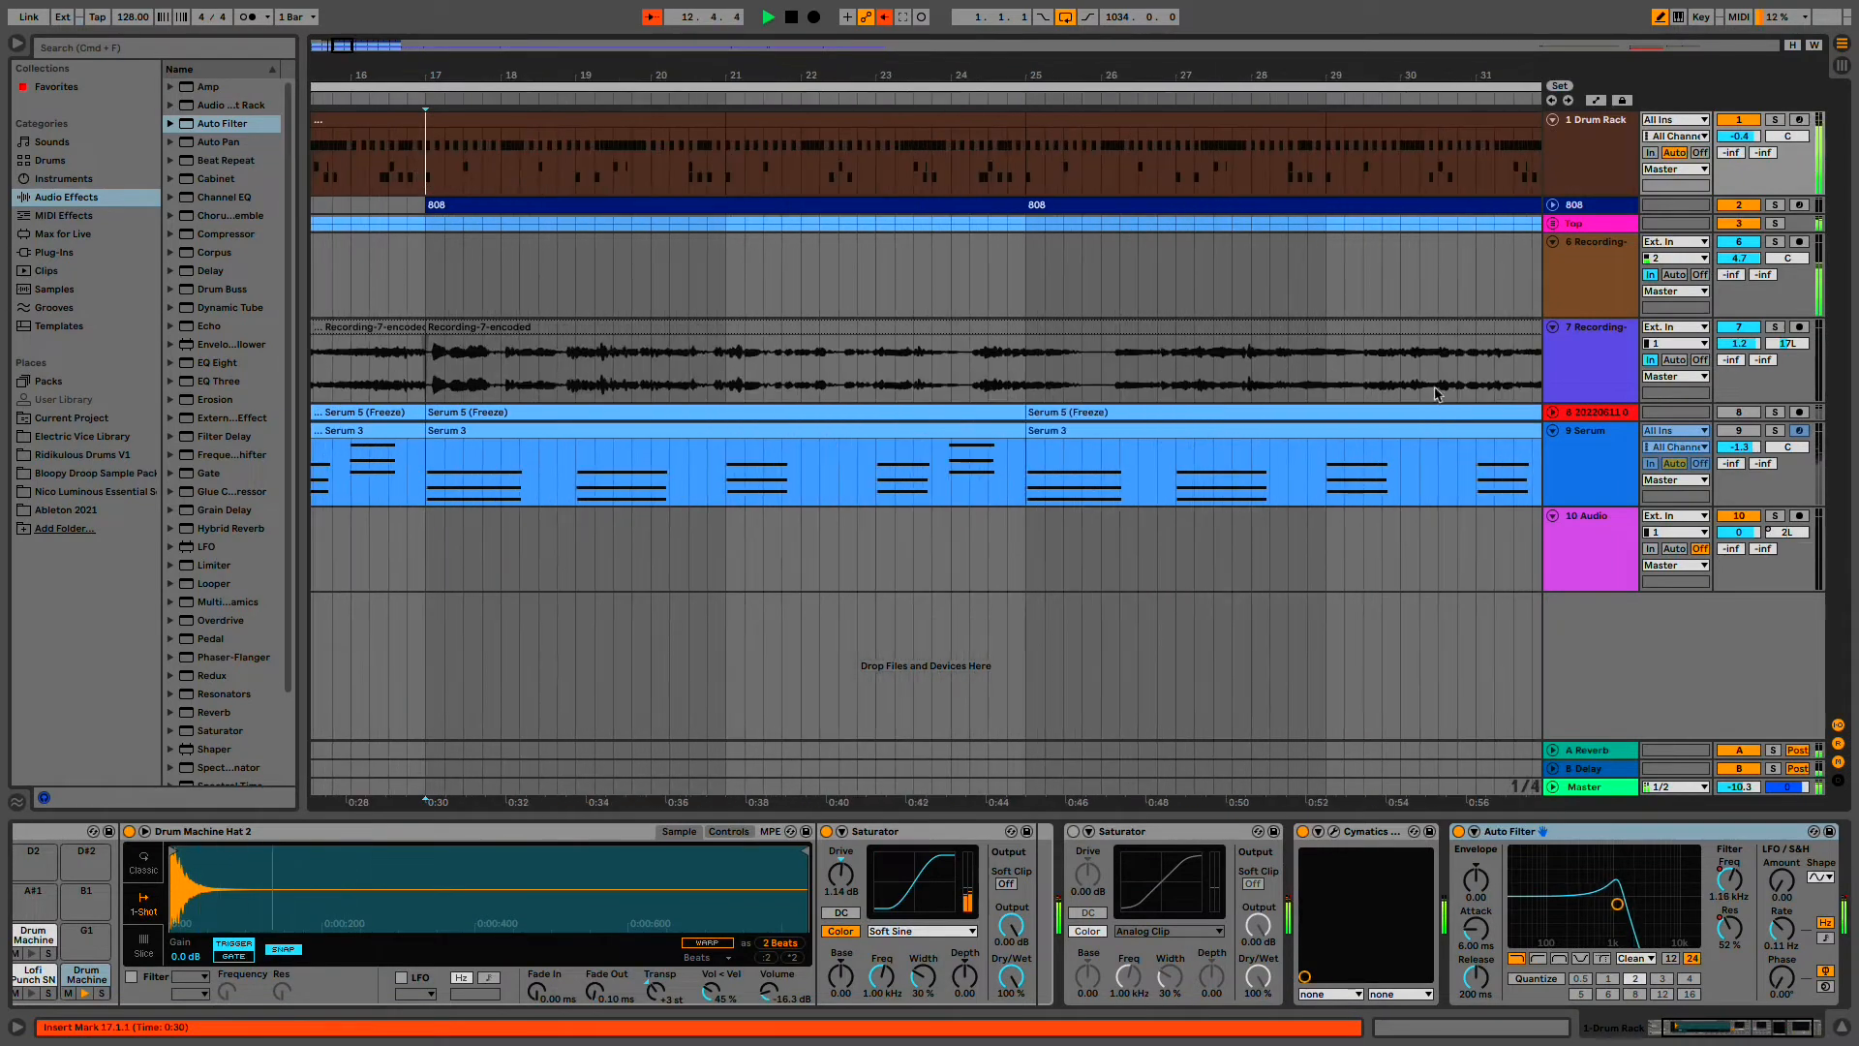
left_click(1552, 205)
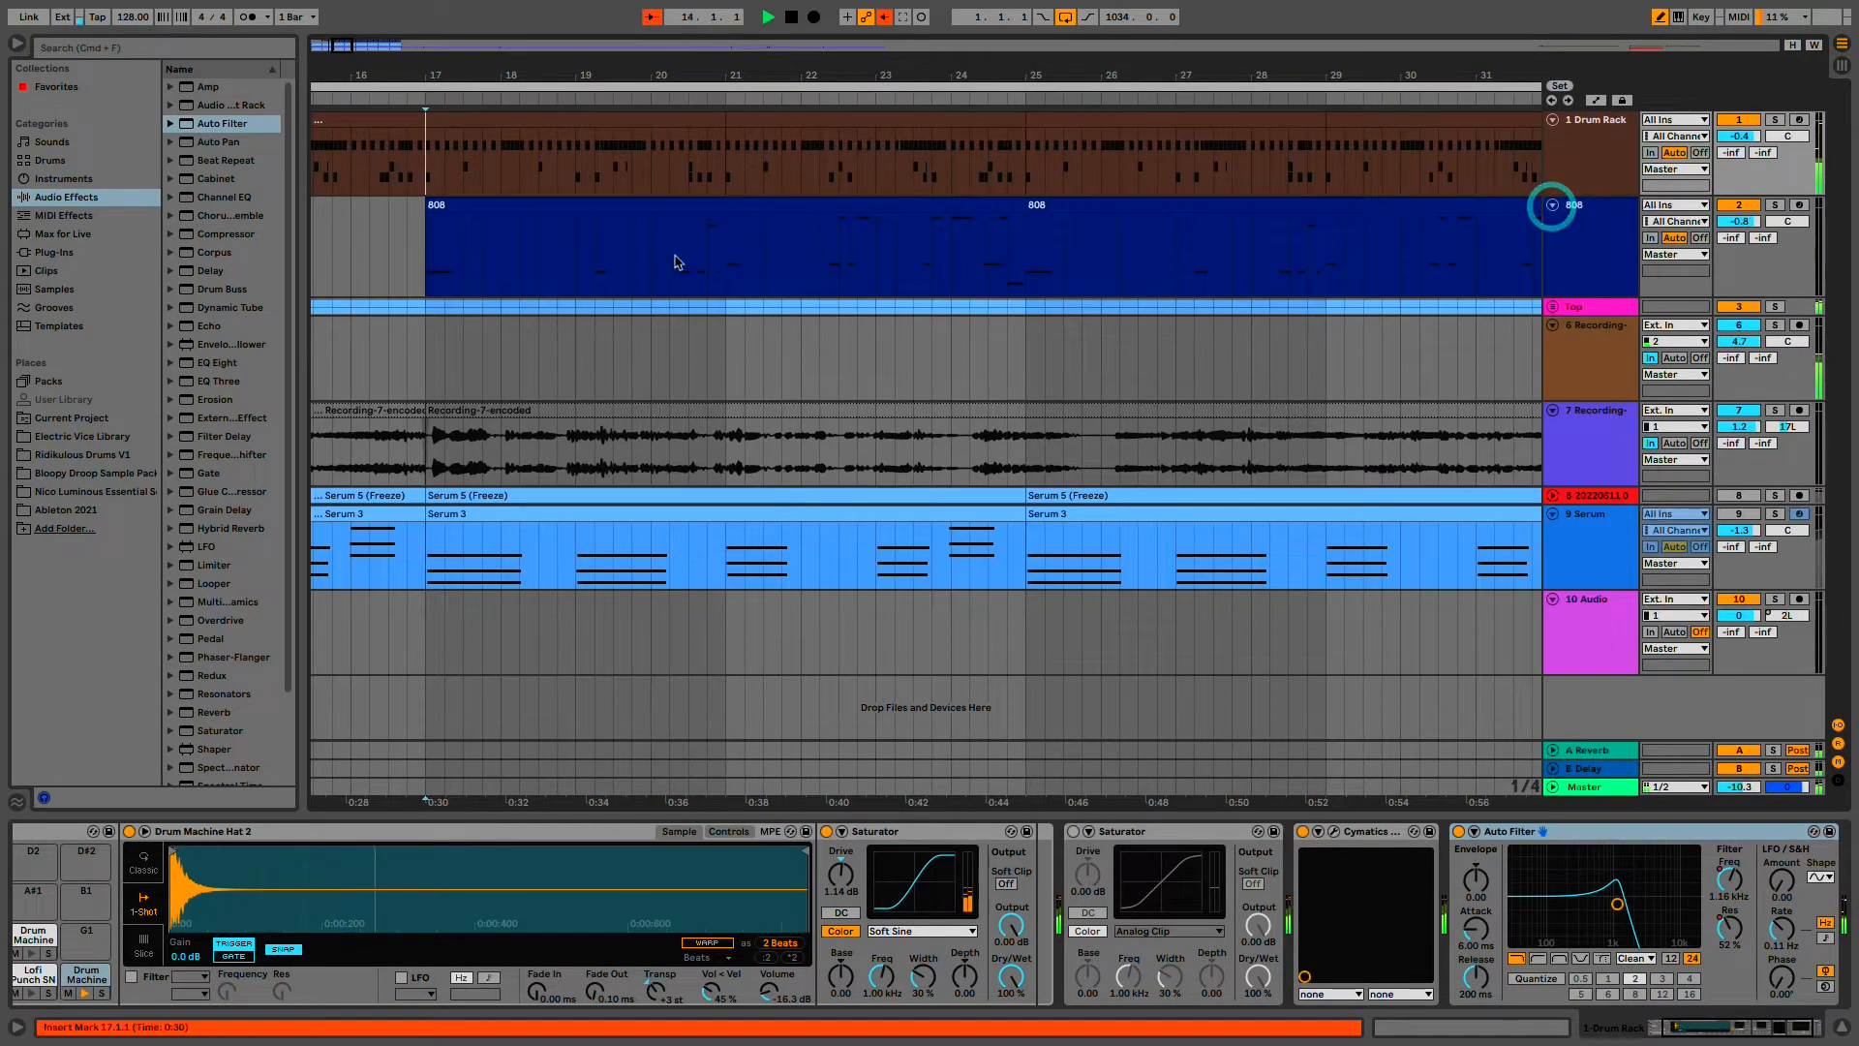
left_click(495, 205)
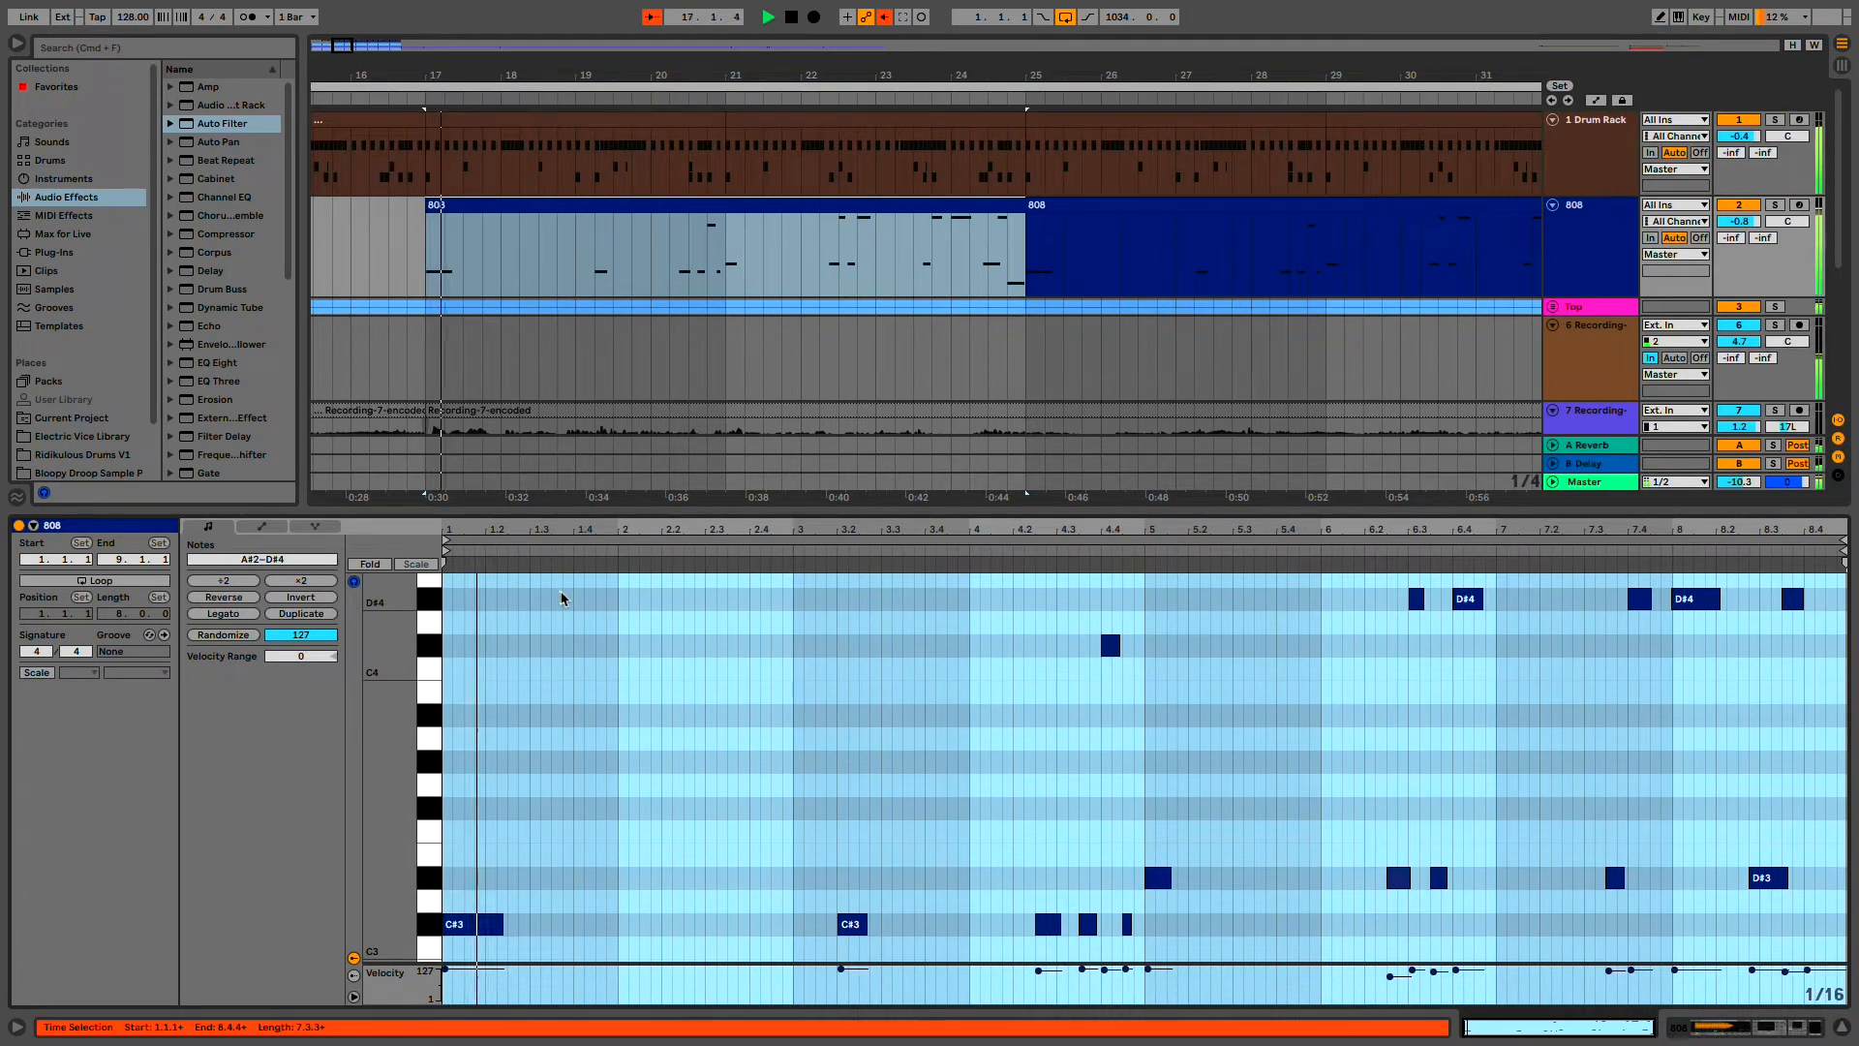
- Play the opening of the 808 clip around bar 17 to check the timing of its first note
scroll(582, 844, "up", 1)
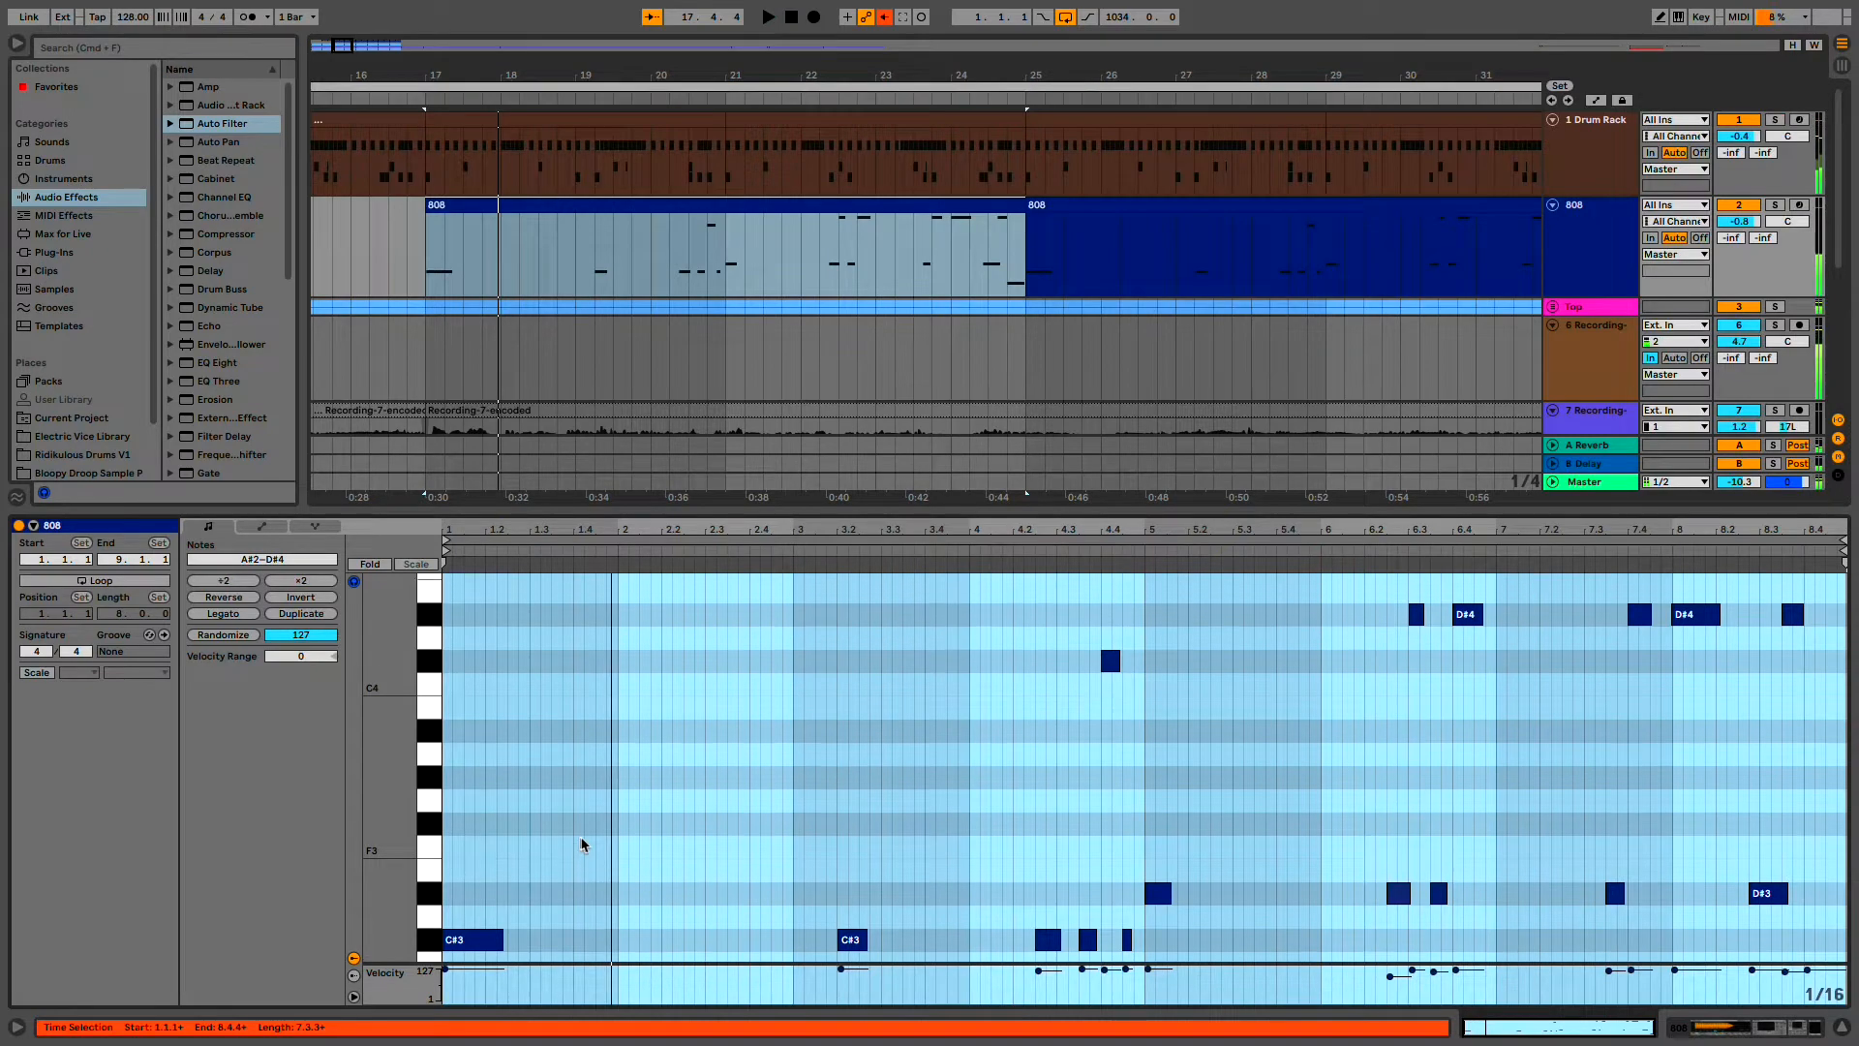
left_click(462, 208)
key("space")
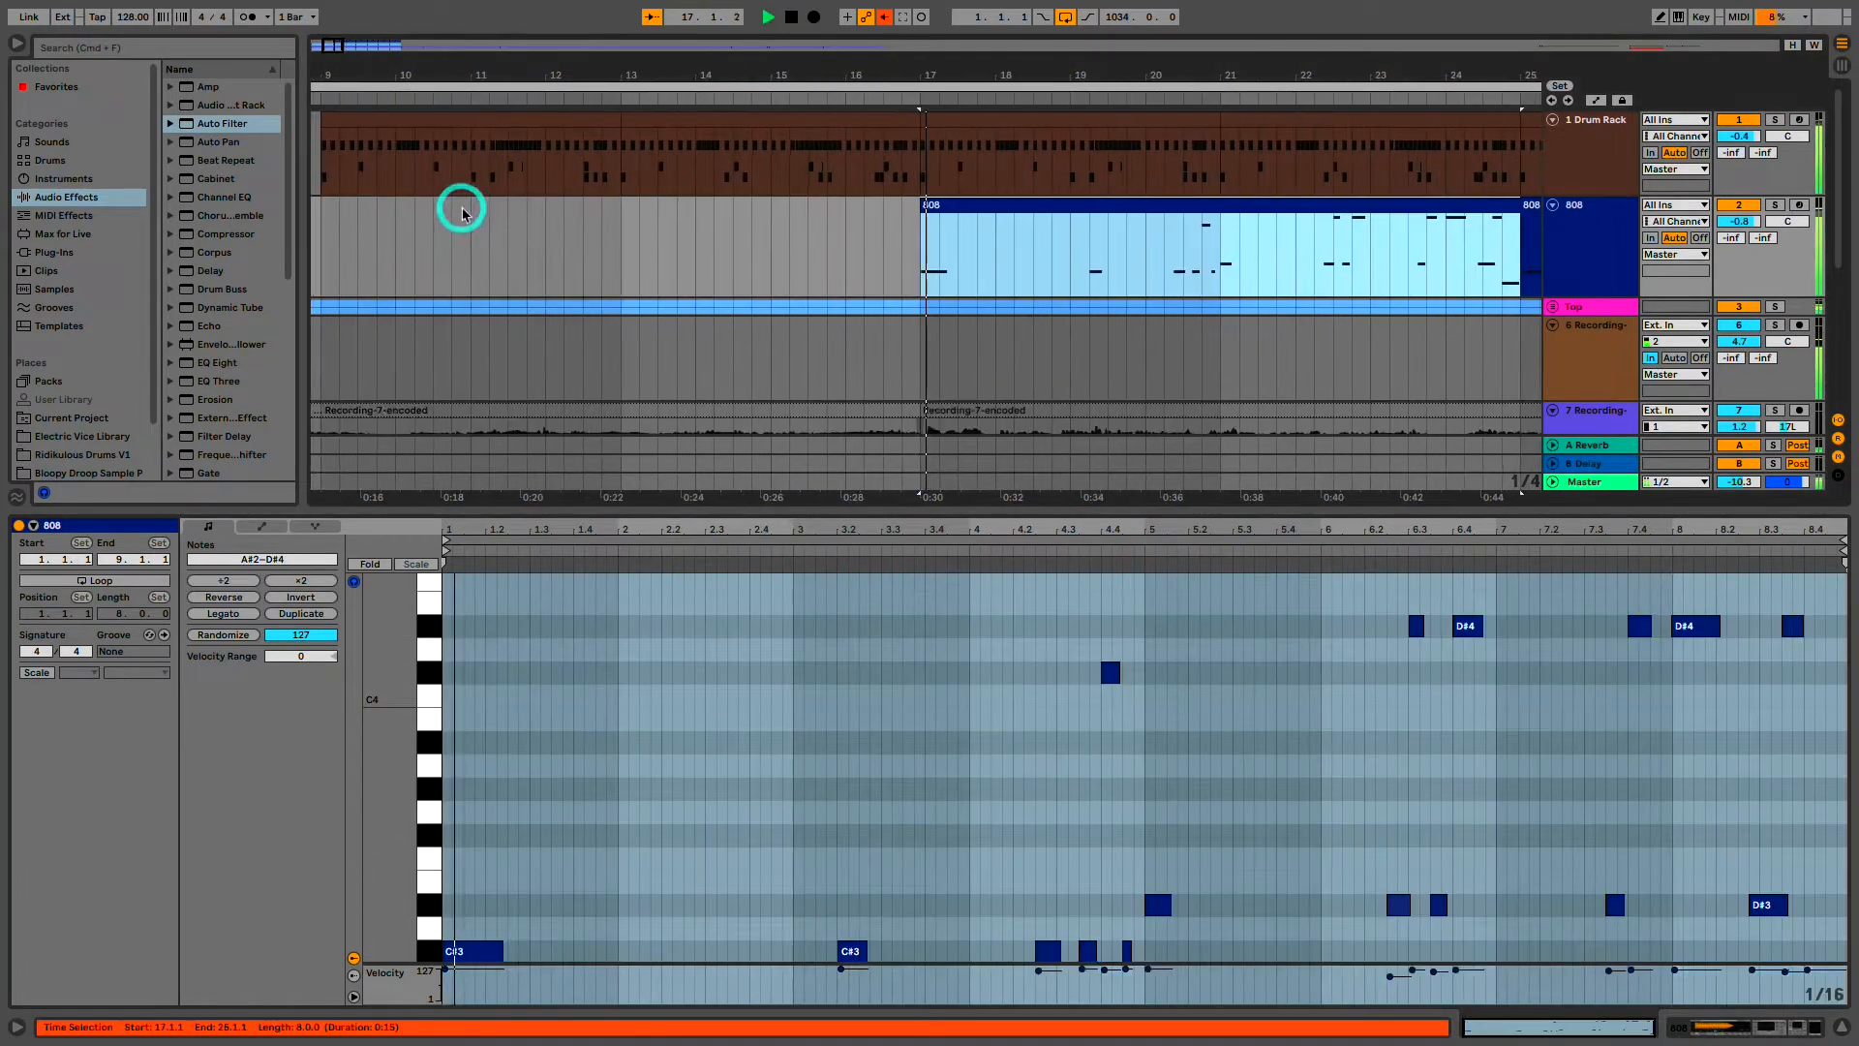
key("space")
scroll(894, 275, "up", 10)
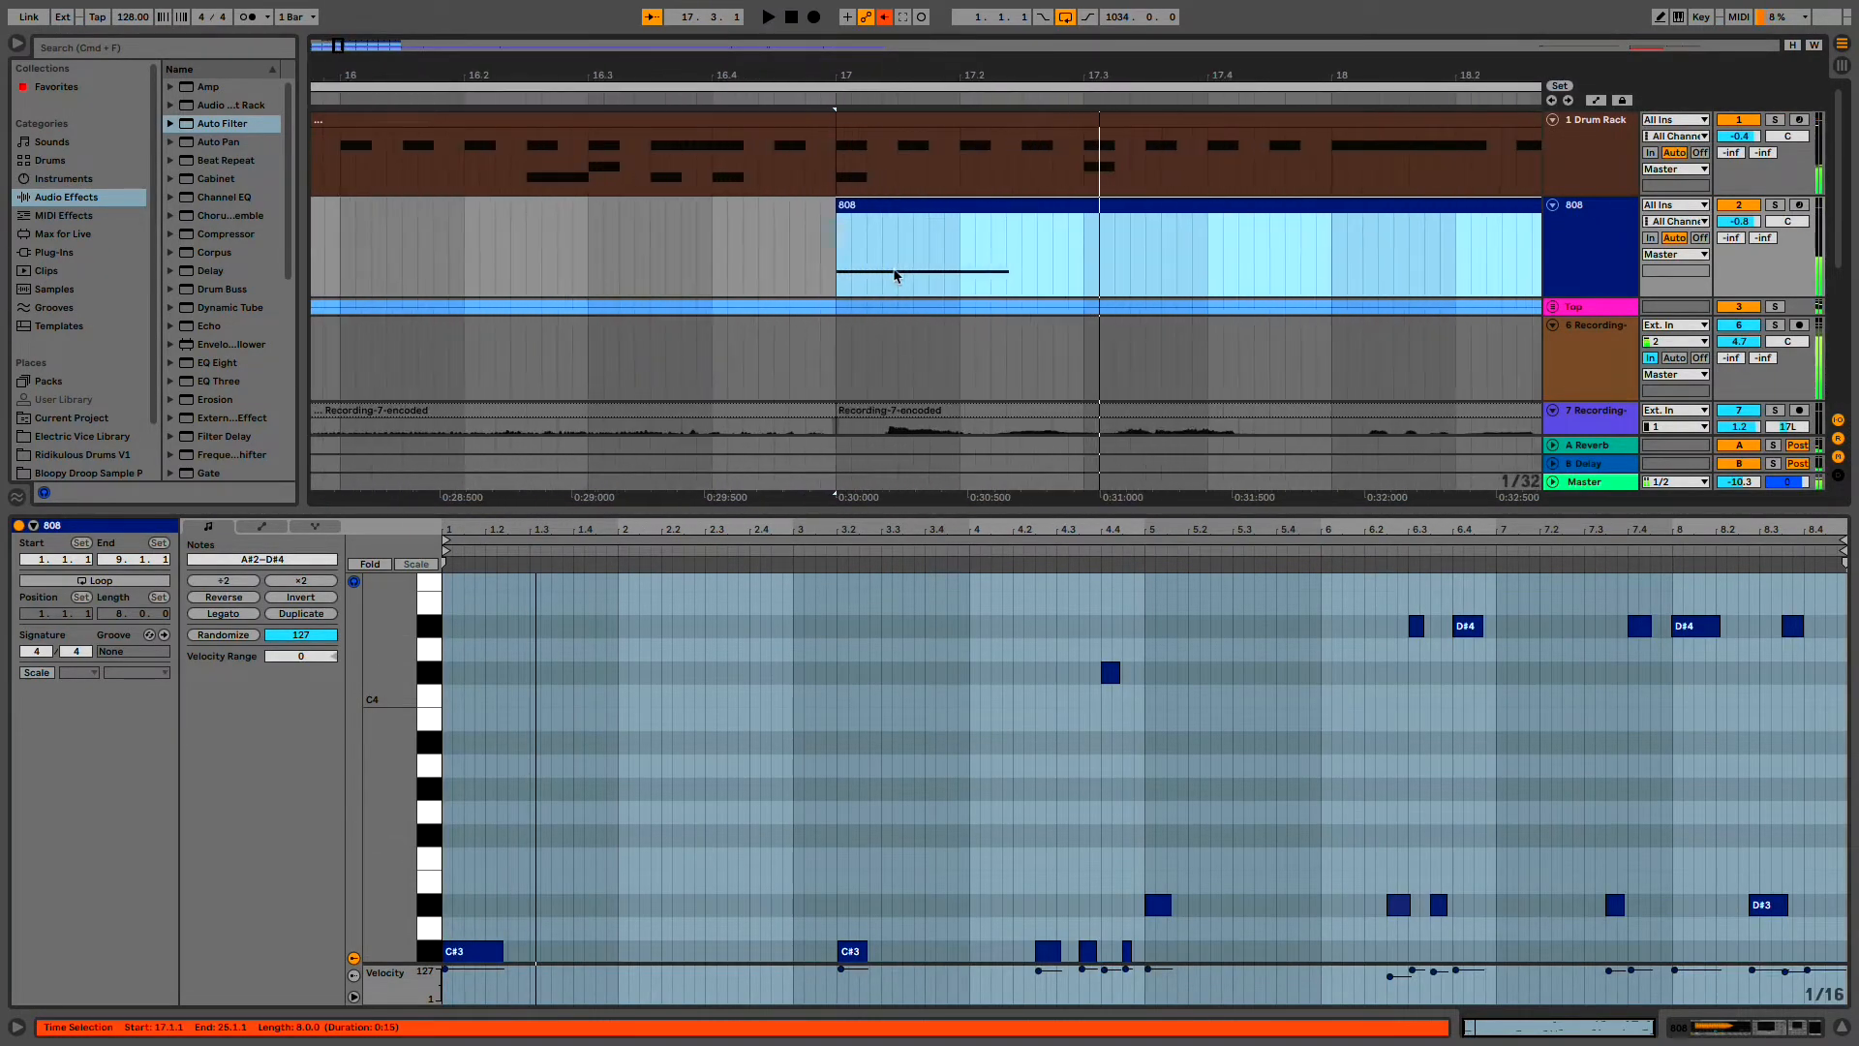
left_click(629, 279)
key("space")
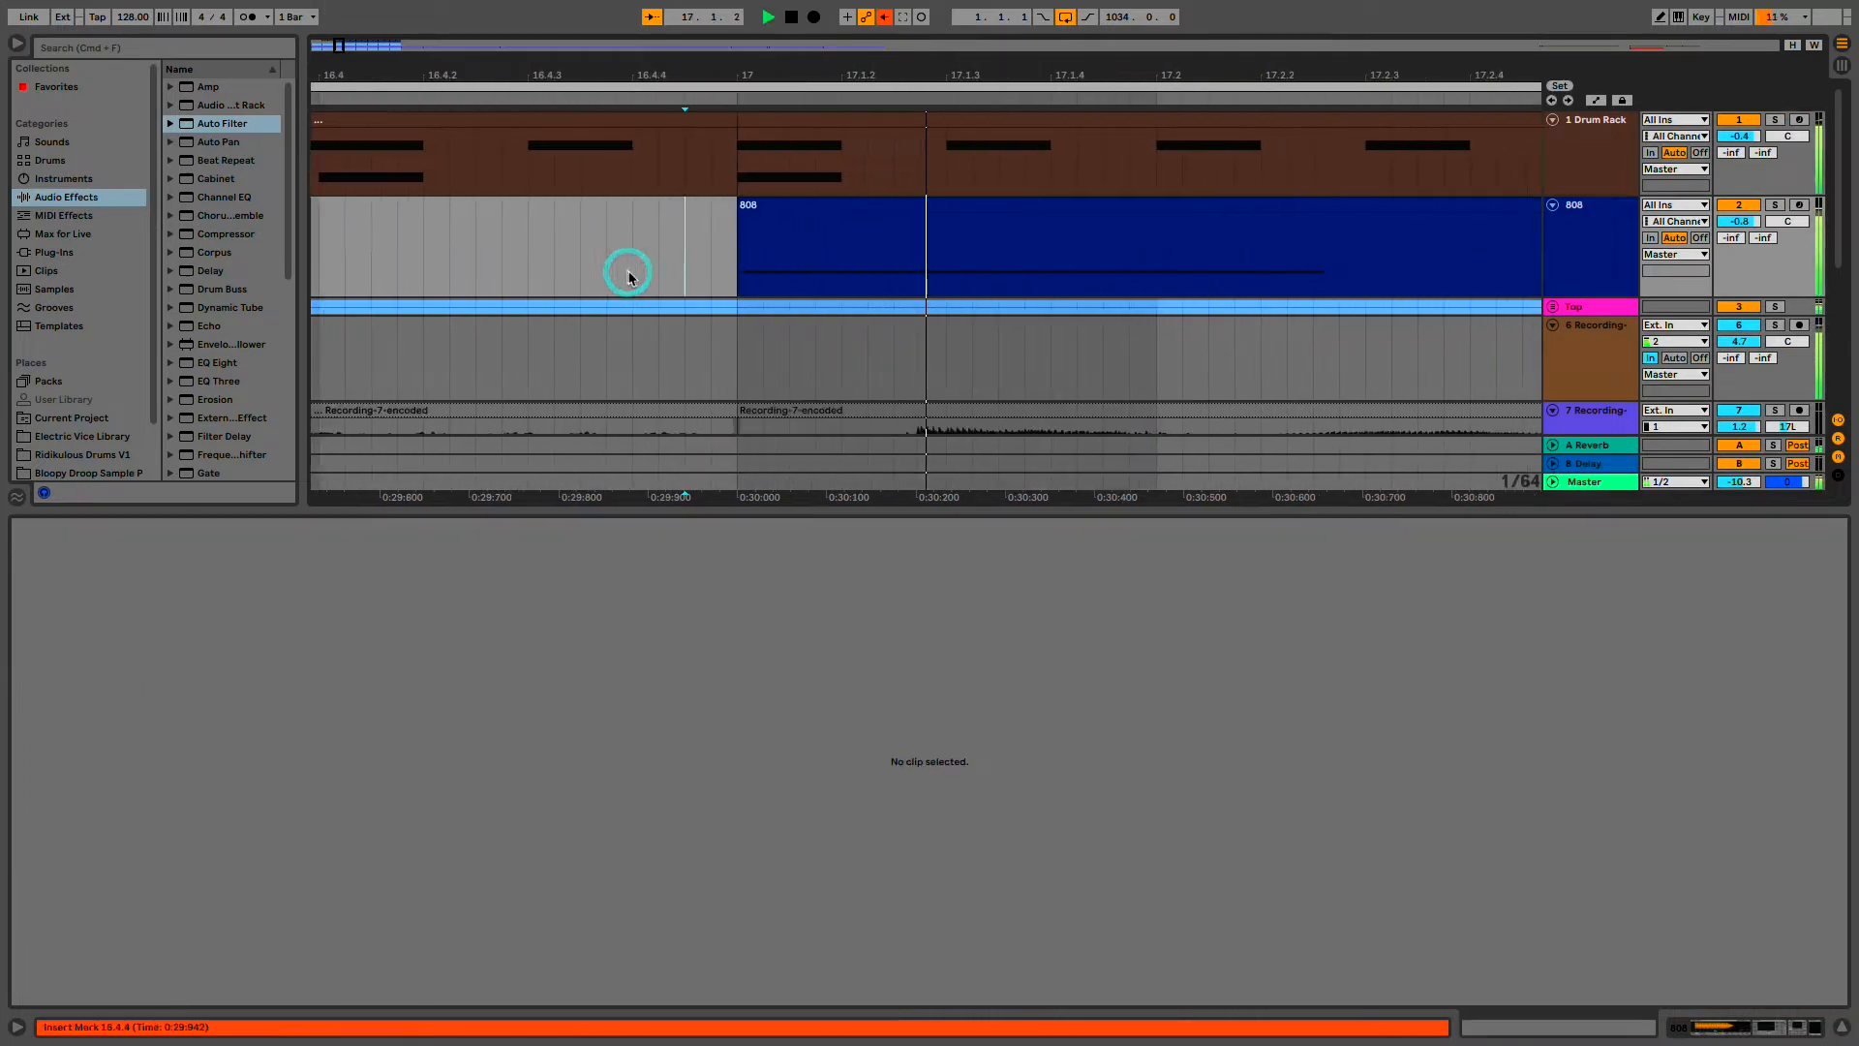
- Quantize the first C#3 note of the 808 clip at bar 17
left_click(617, 204)
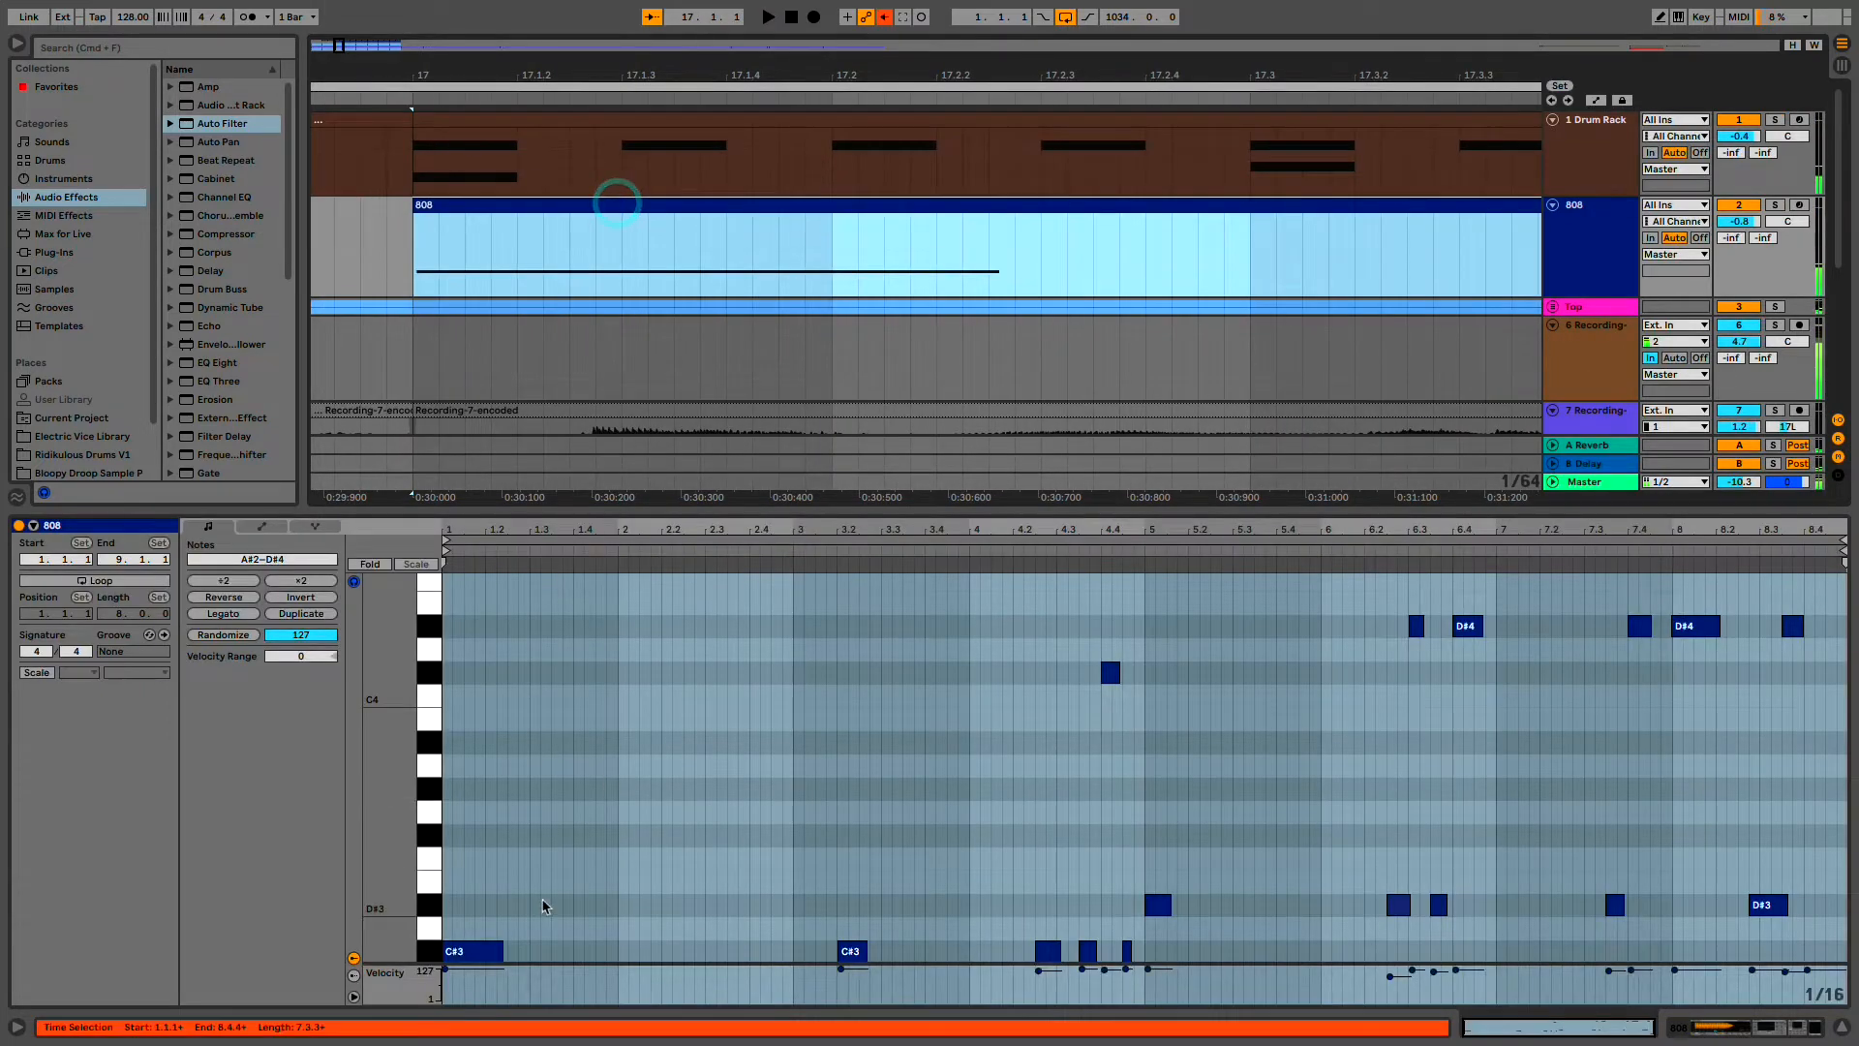
scroll(543, 907, "up", 5)
scroll(523, 915, "left", 3)
scroll(494, 928, "down", 1)
scroll(469, 895, "up", 10)
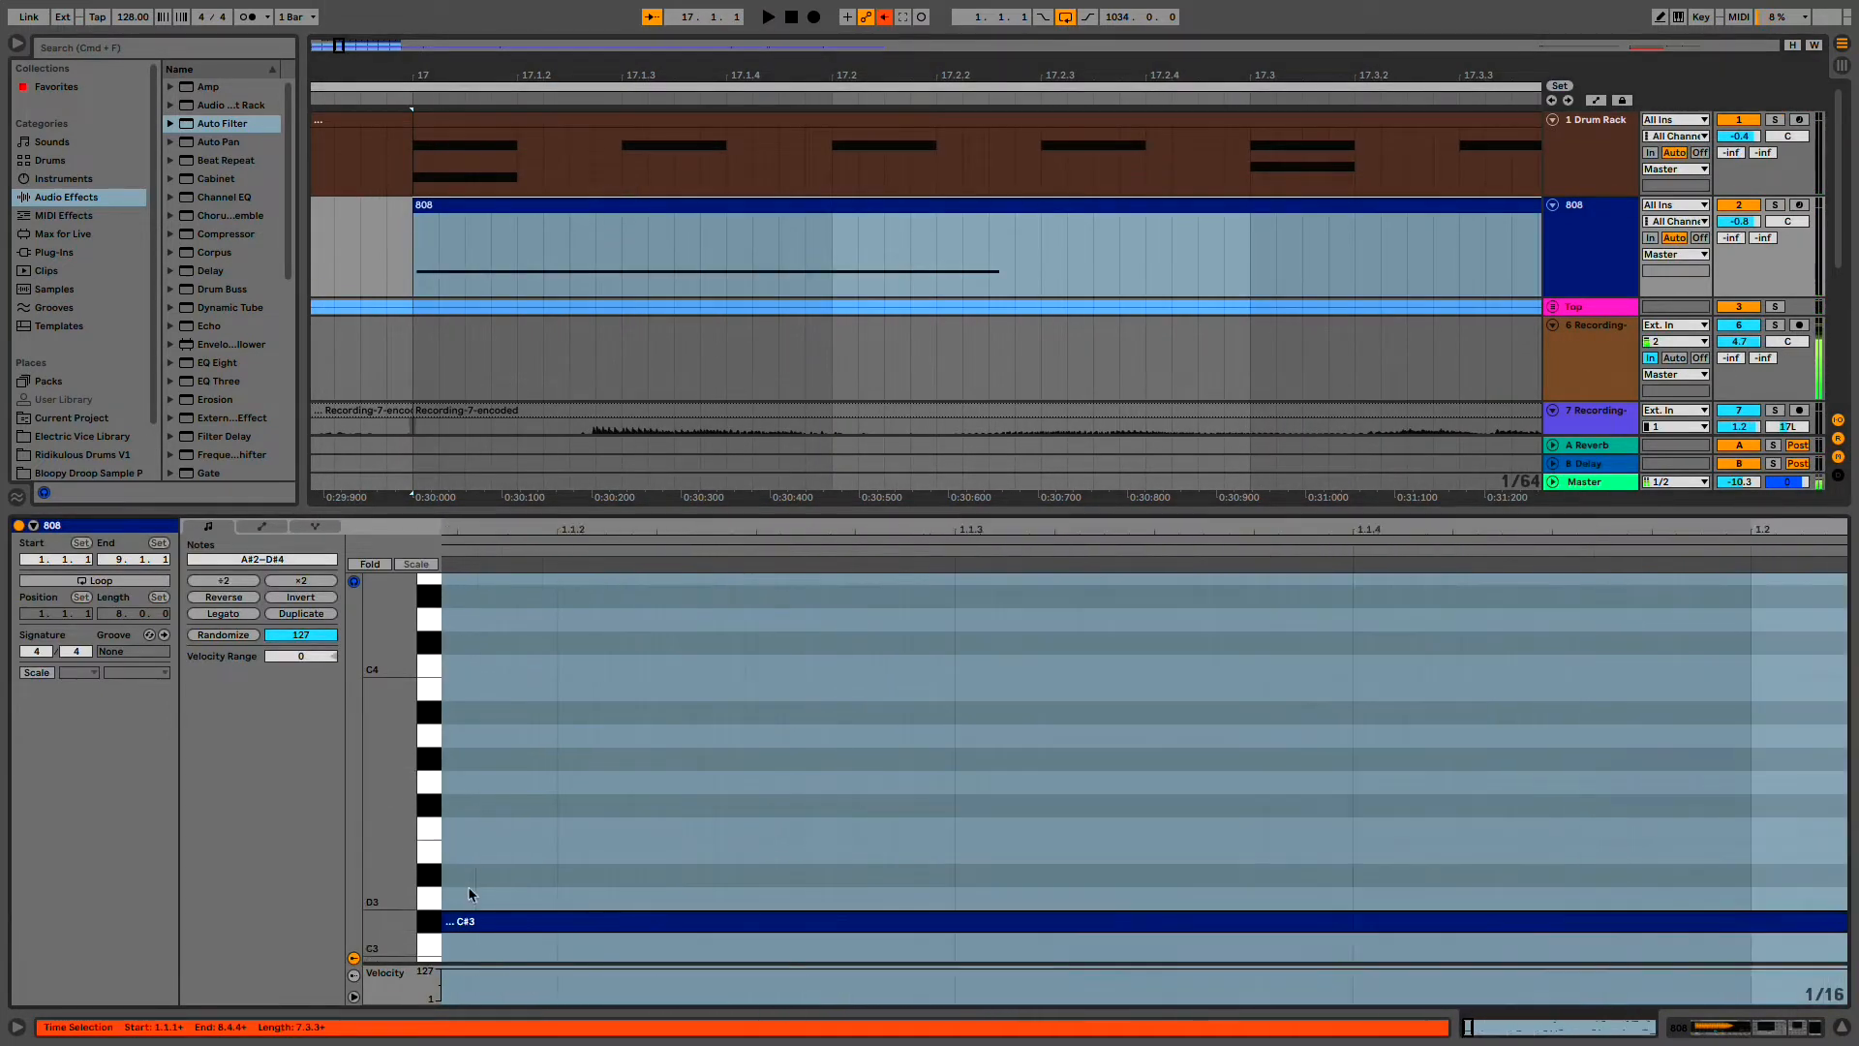
scroll(468, 888, "up", 5)
scroll(467, 888, "left", 5)
scroll(468, 888, "down", 4)
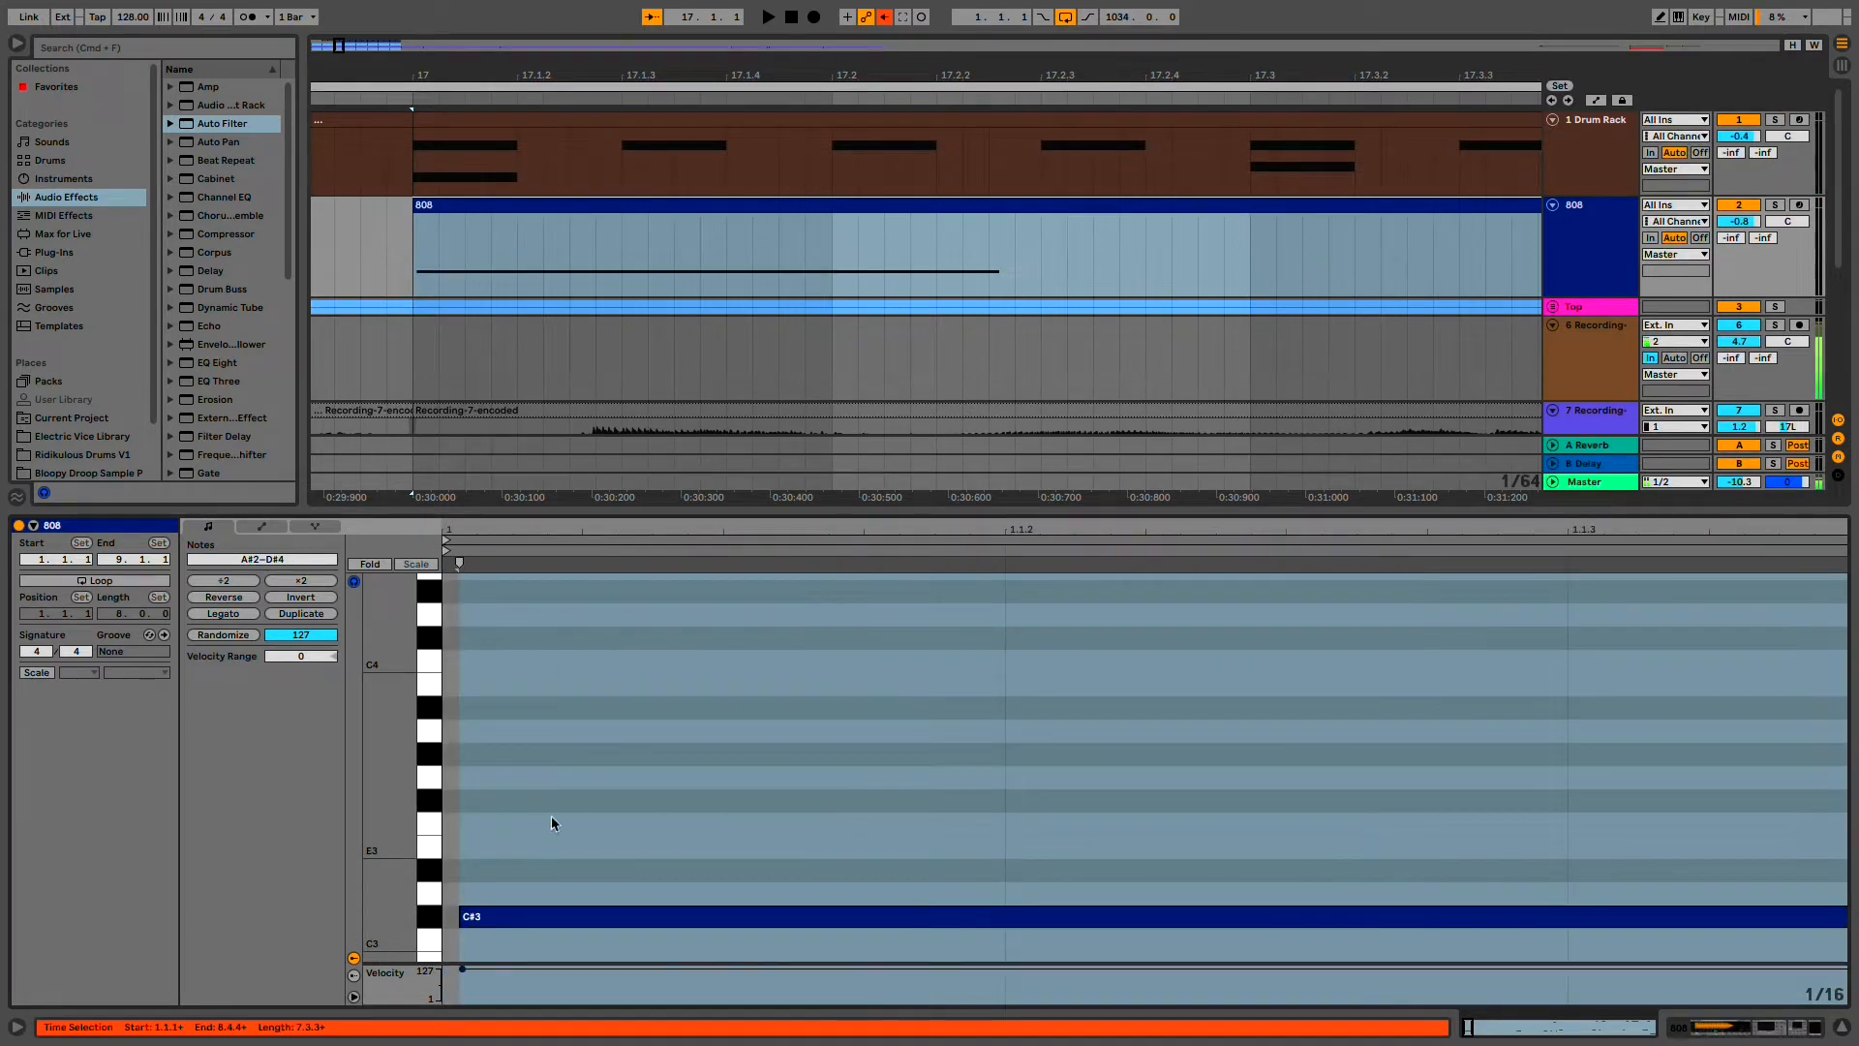
left_click(561, 863)
left_click(535, 918)
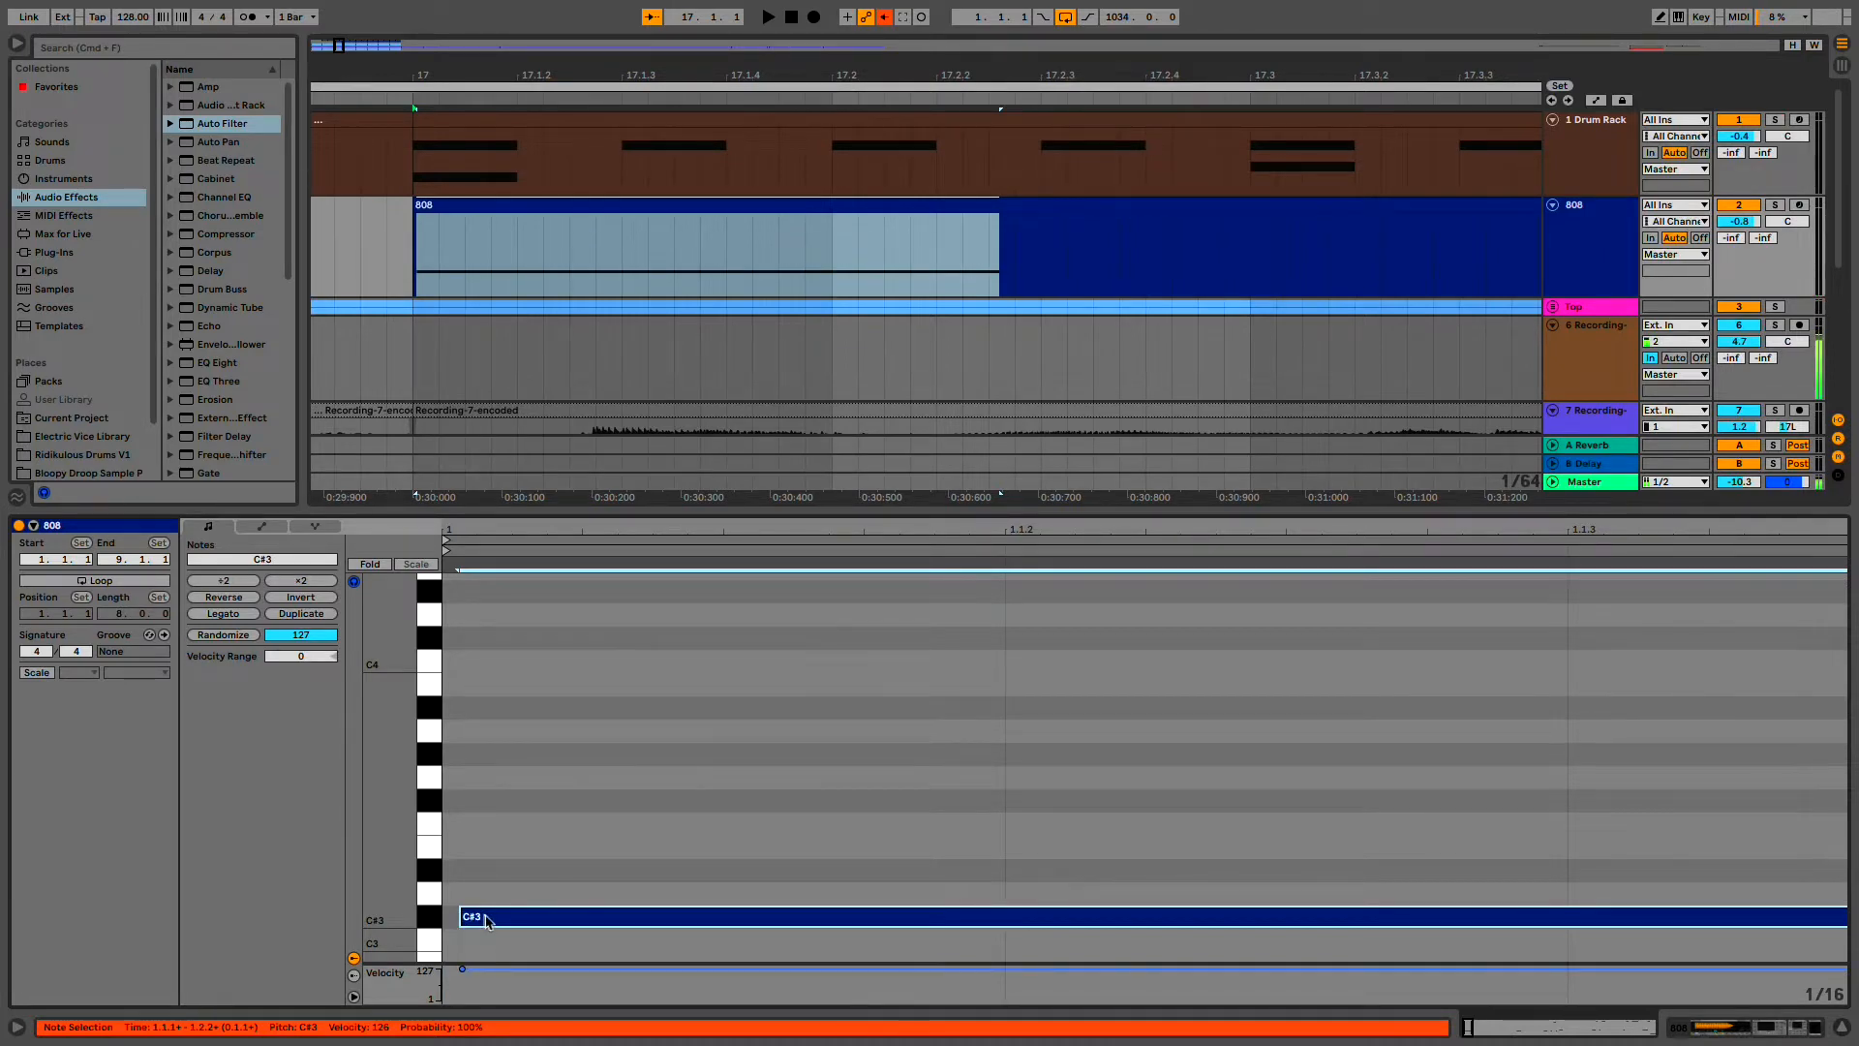
key("super+u")
- Play the transition into the 808 clip at bar 17 to check it, and hide the clip detail view
key("space")
key("space")
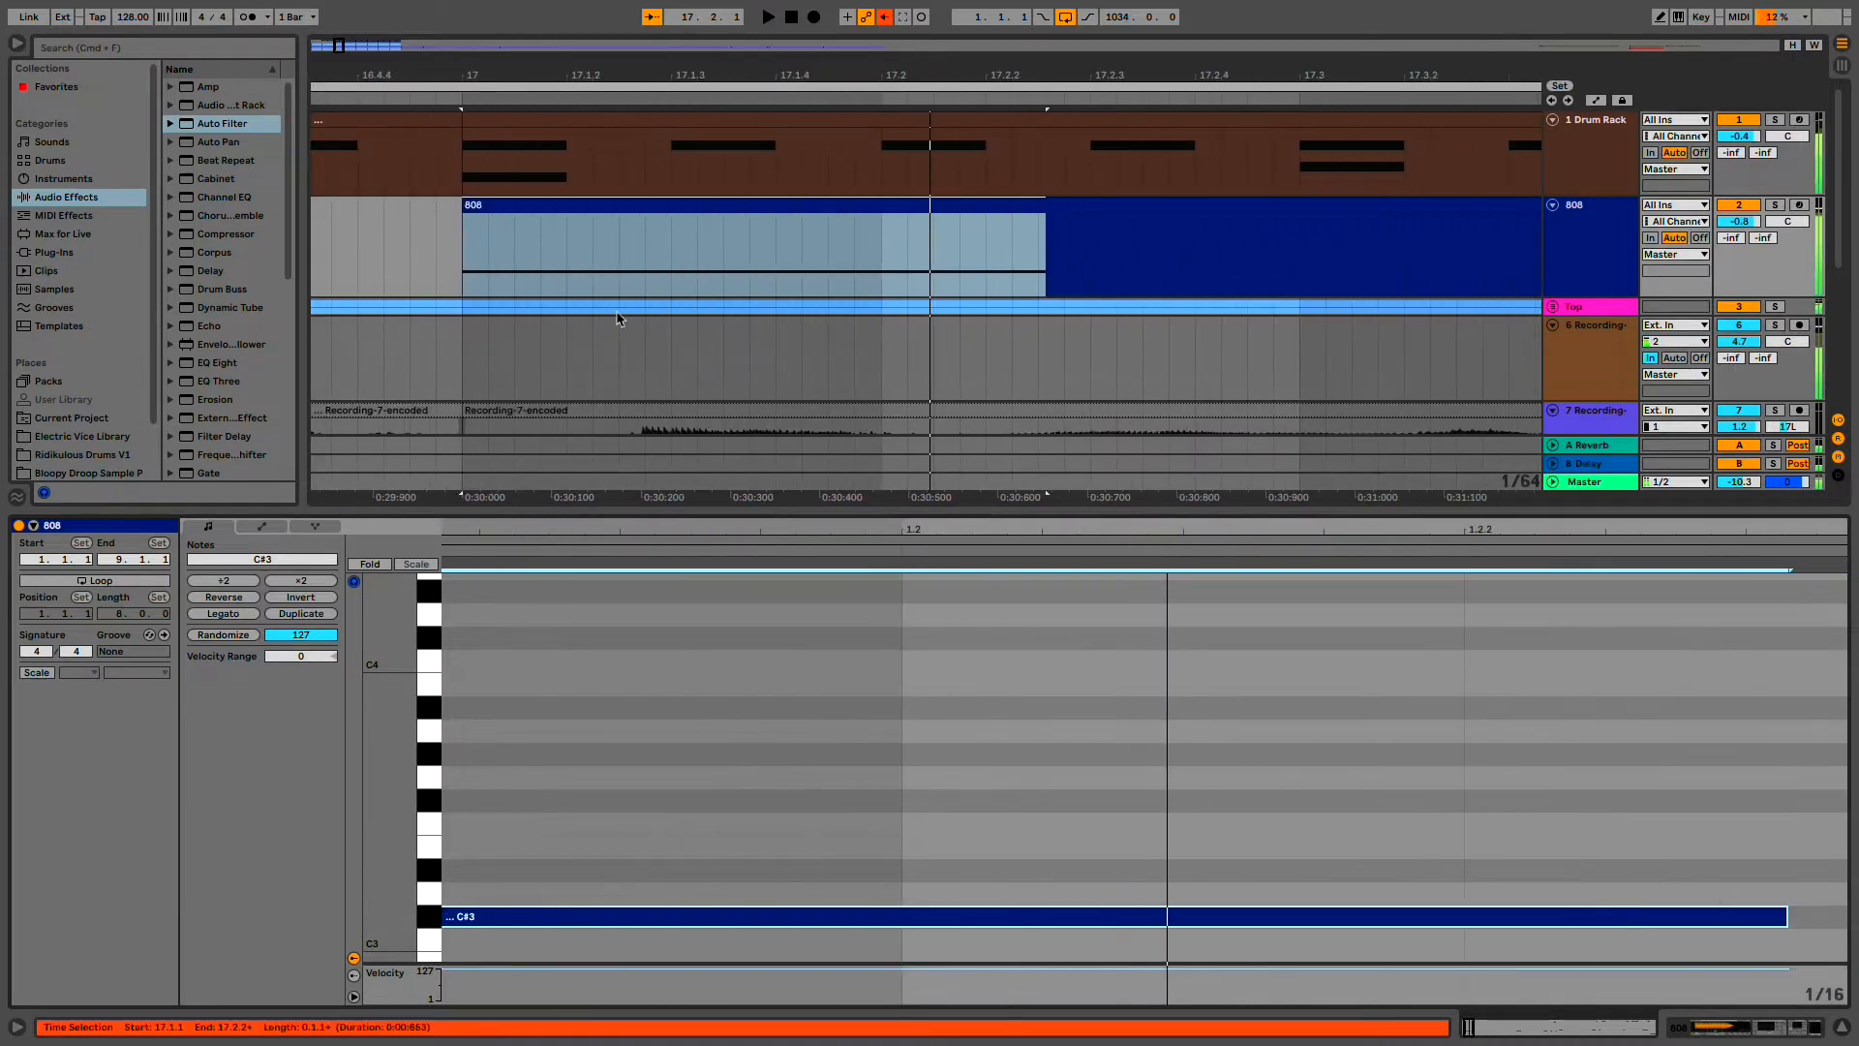
scroll(616, 303, "down", 5)
left_click(519, 267)
key("space")
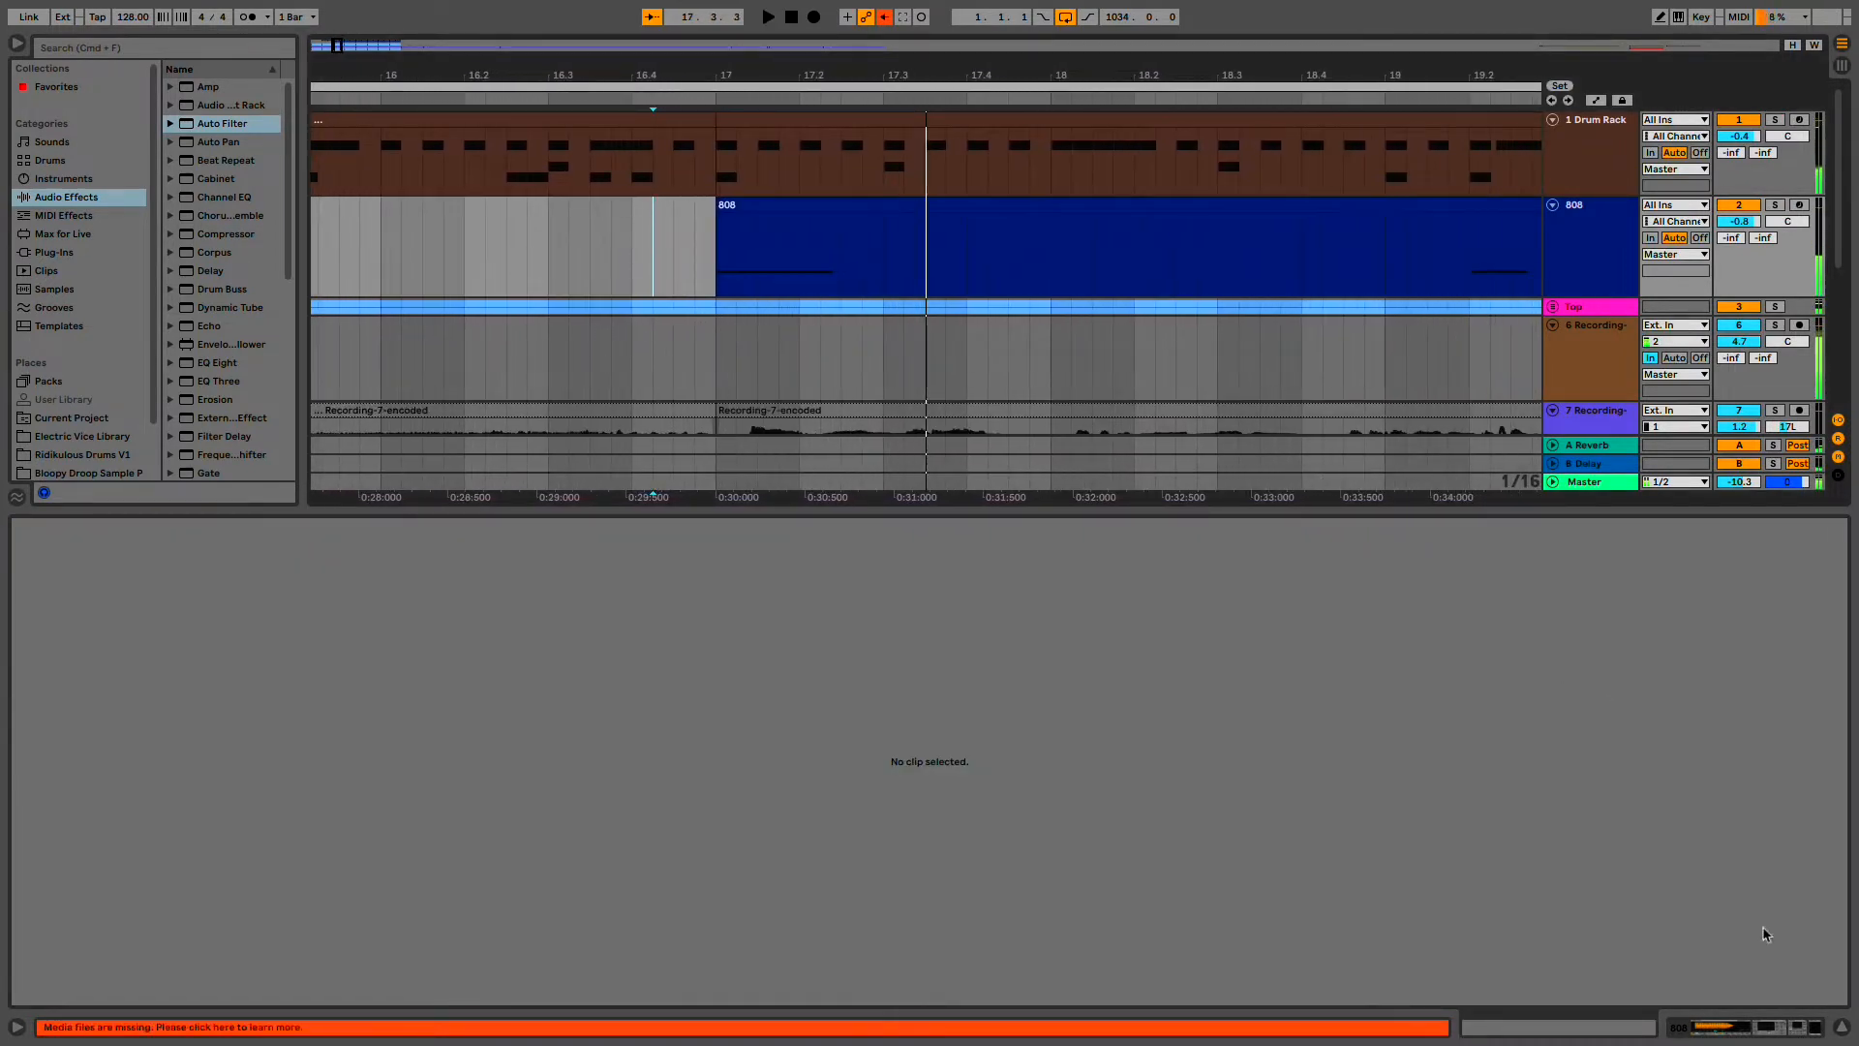
left_click(1842, 1028)
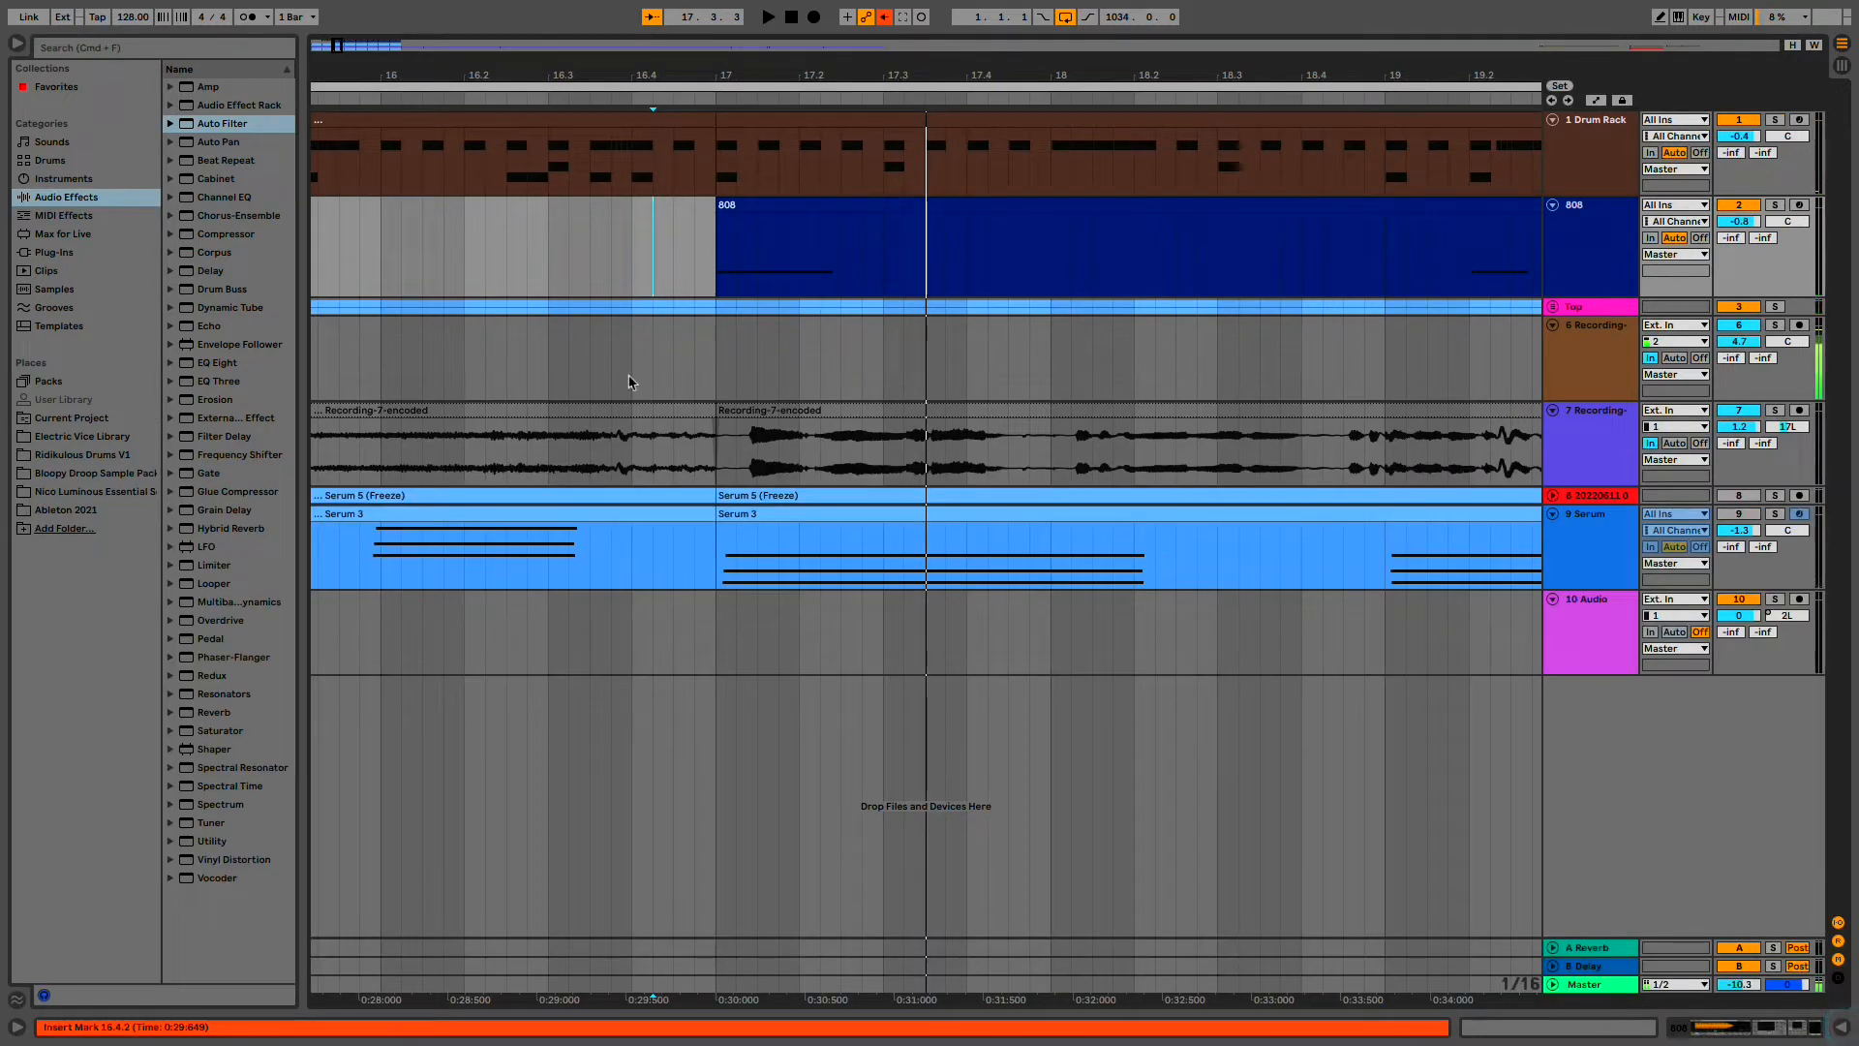
- Play from around bar 16.3 across the 808 entry several times to judge the transition
left_click(596, 359)
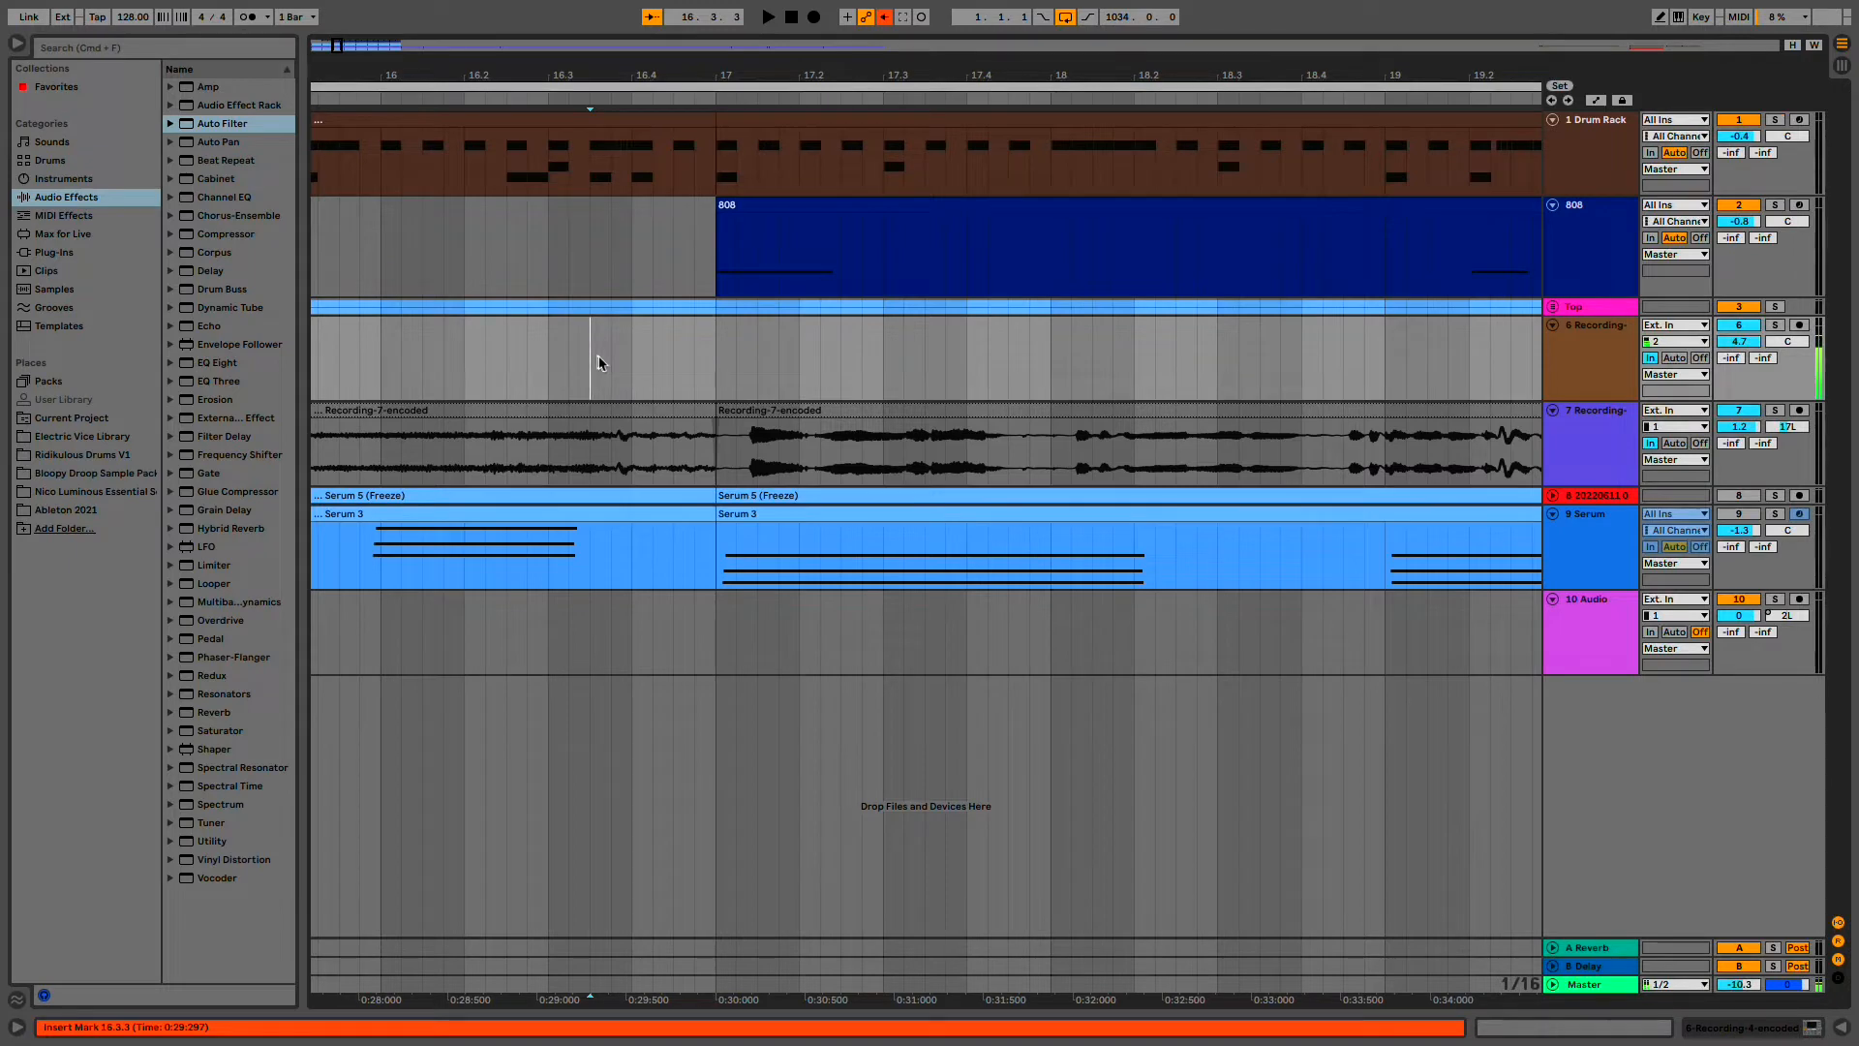
key("space")
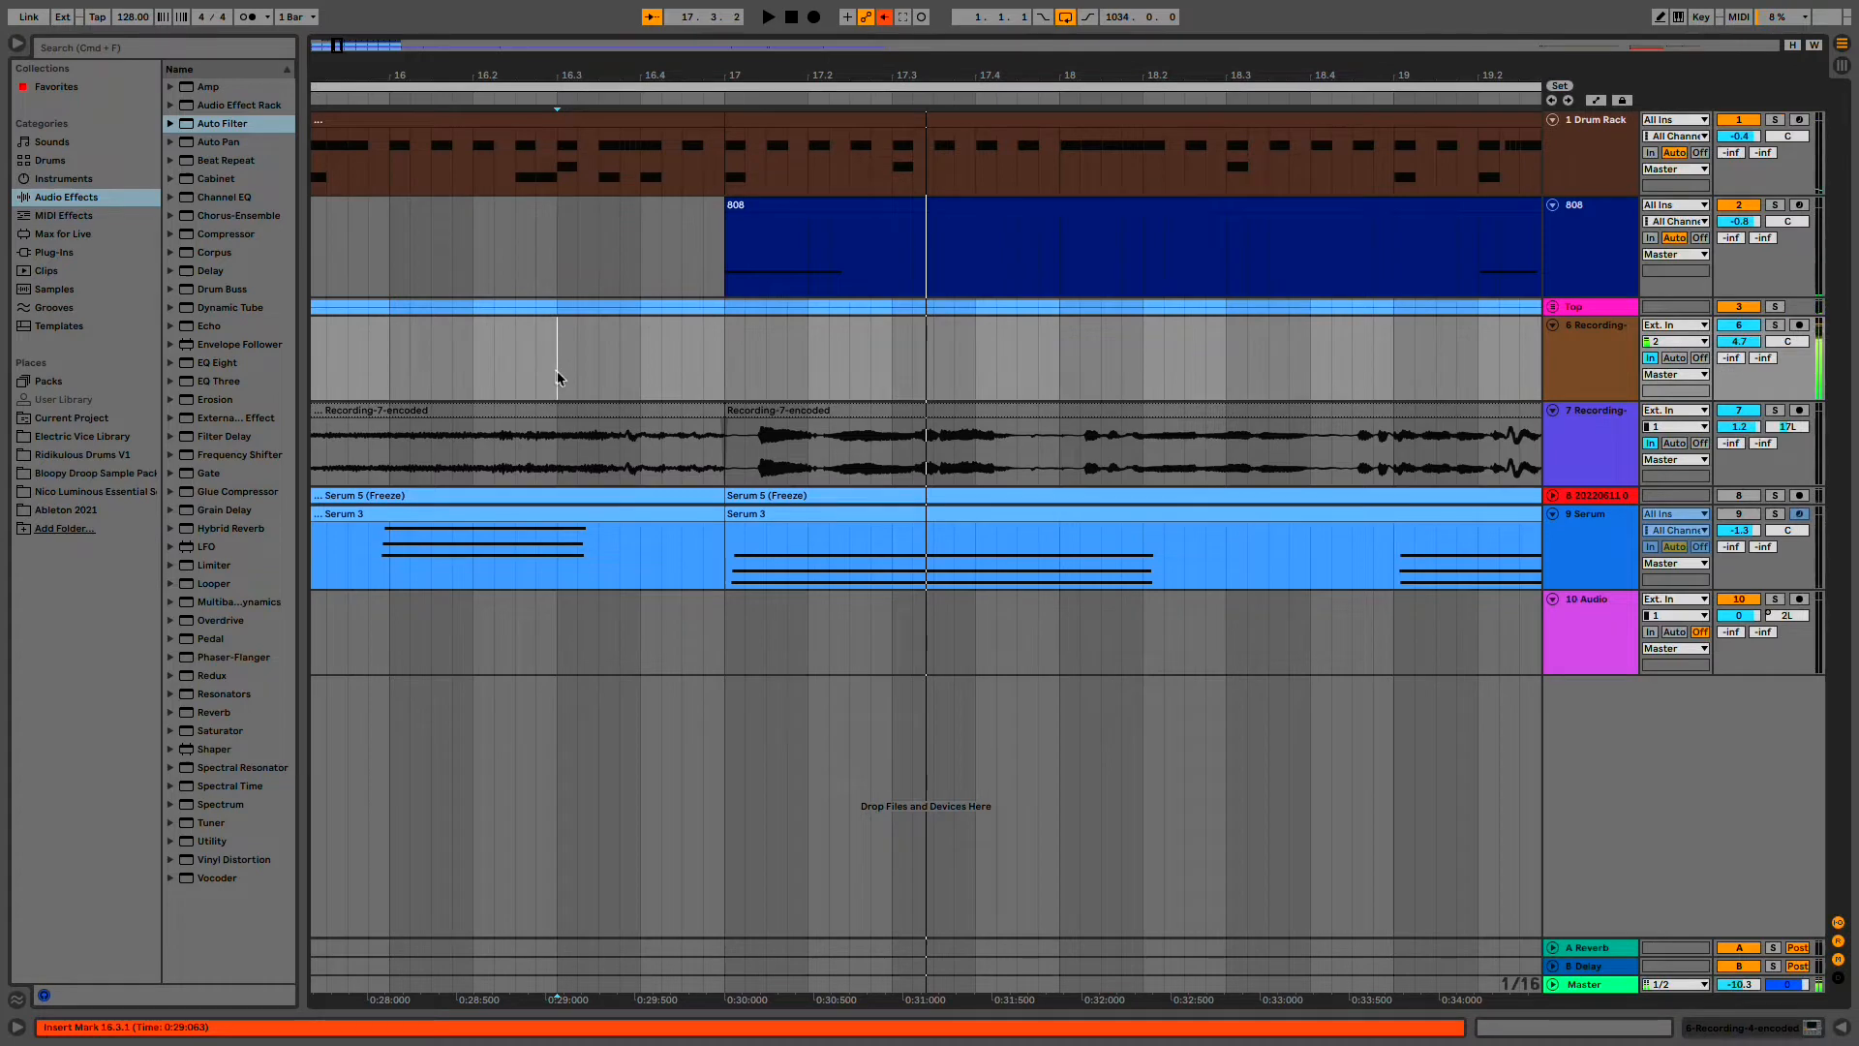
key("space")
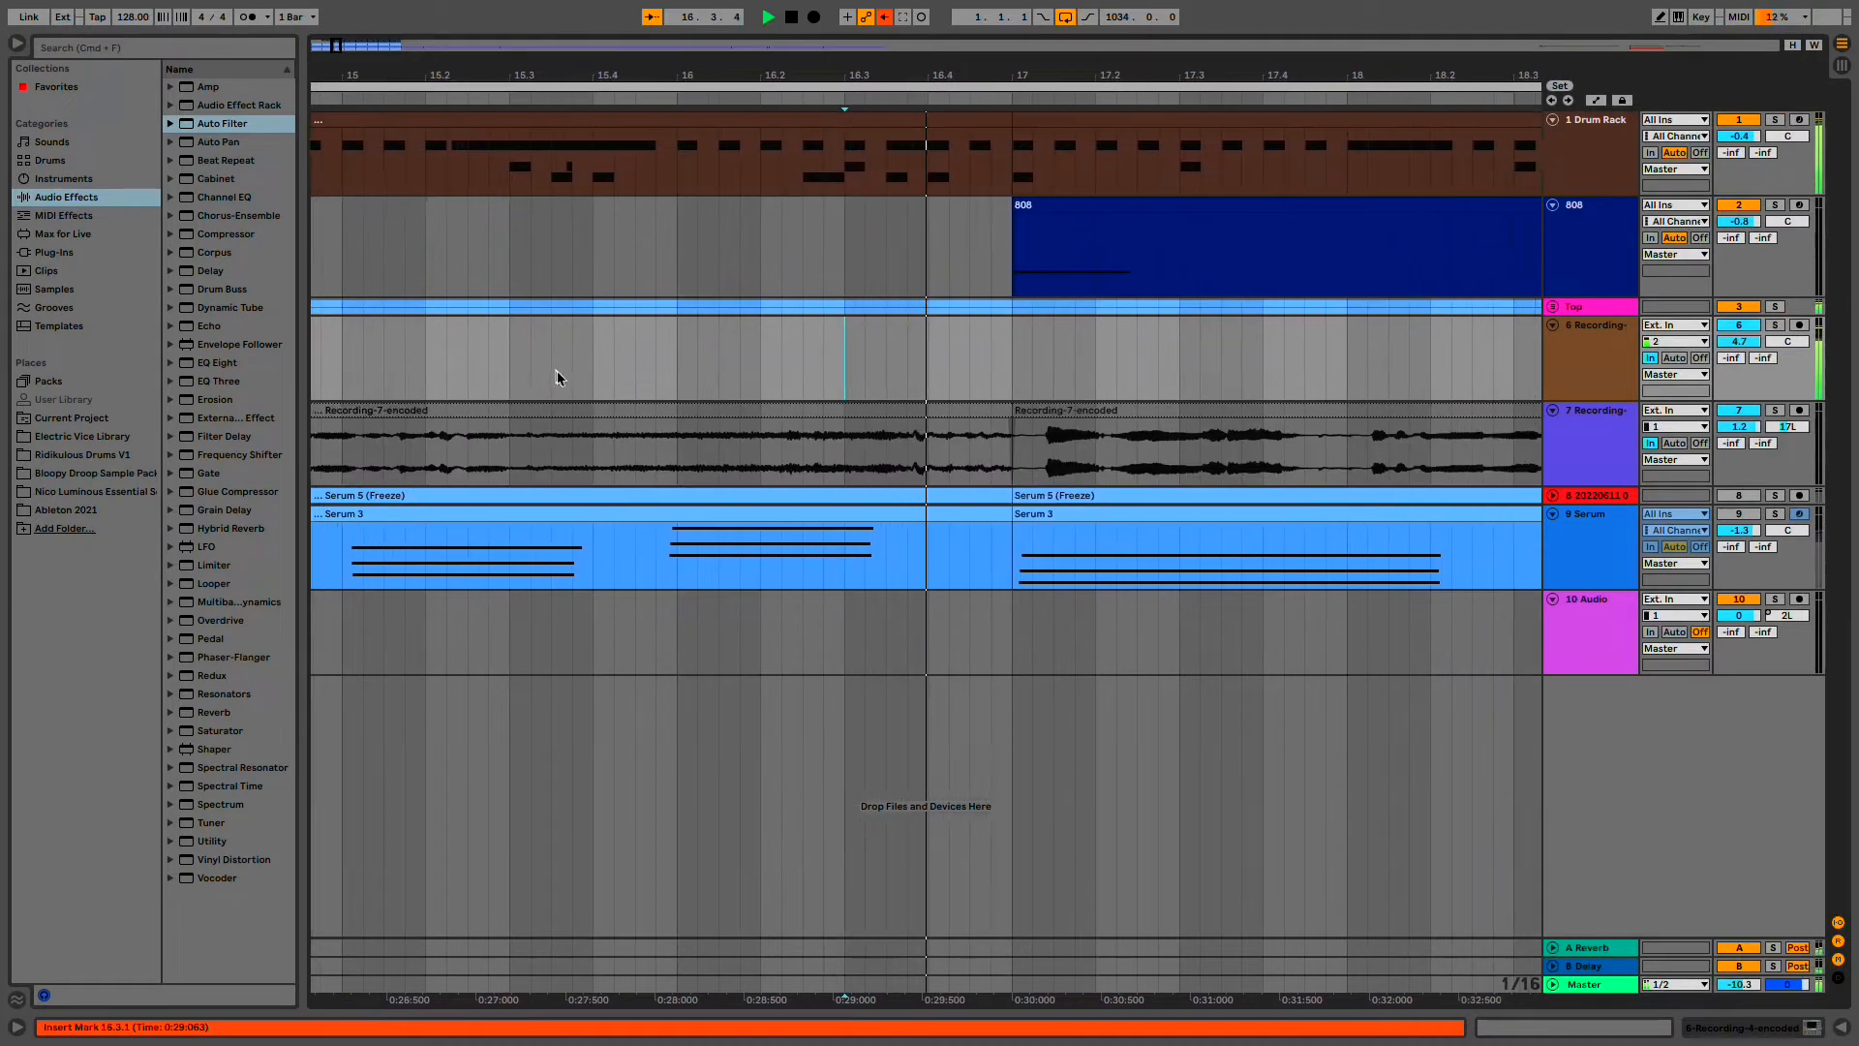
key("space")
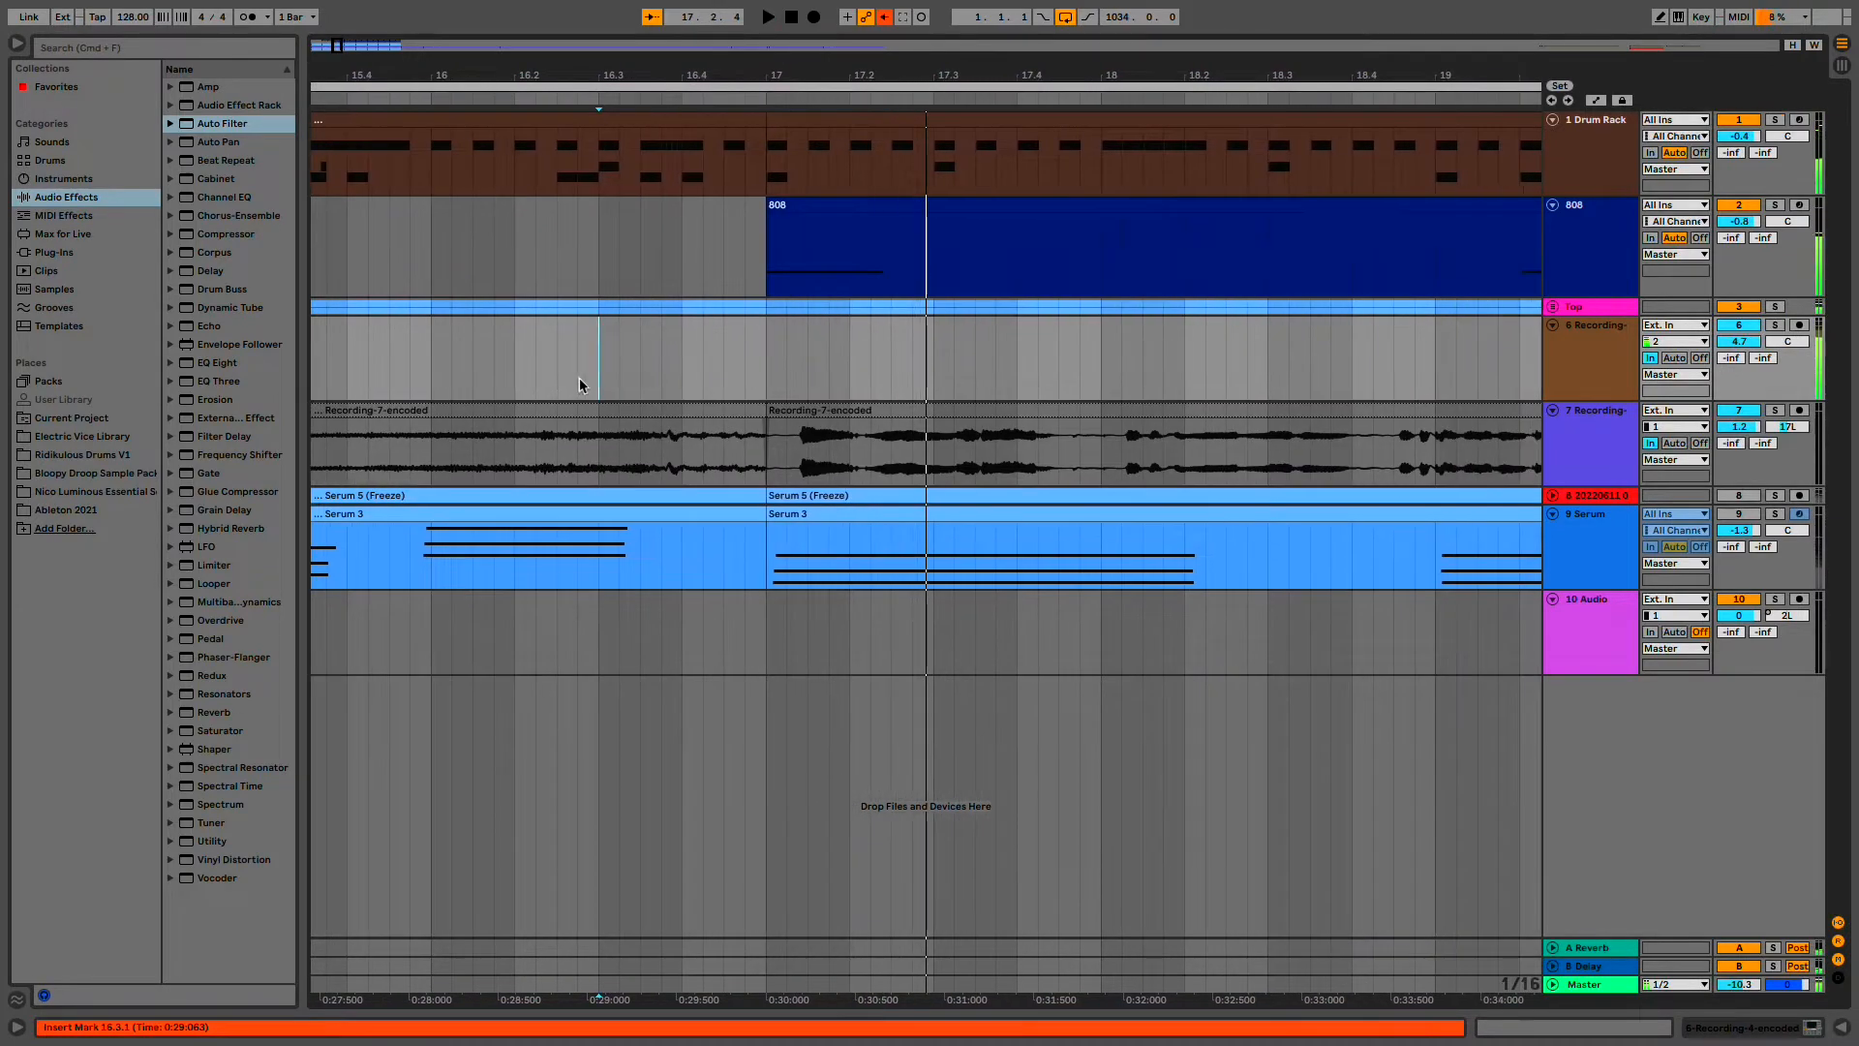
key("space")
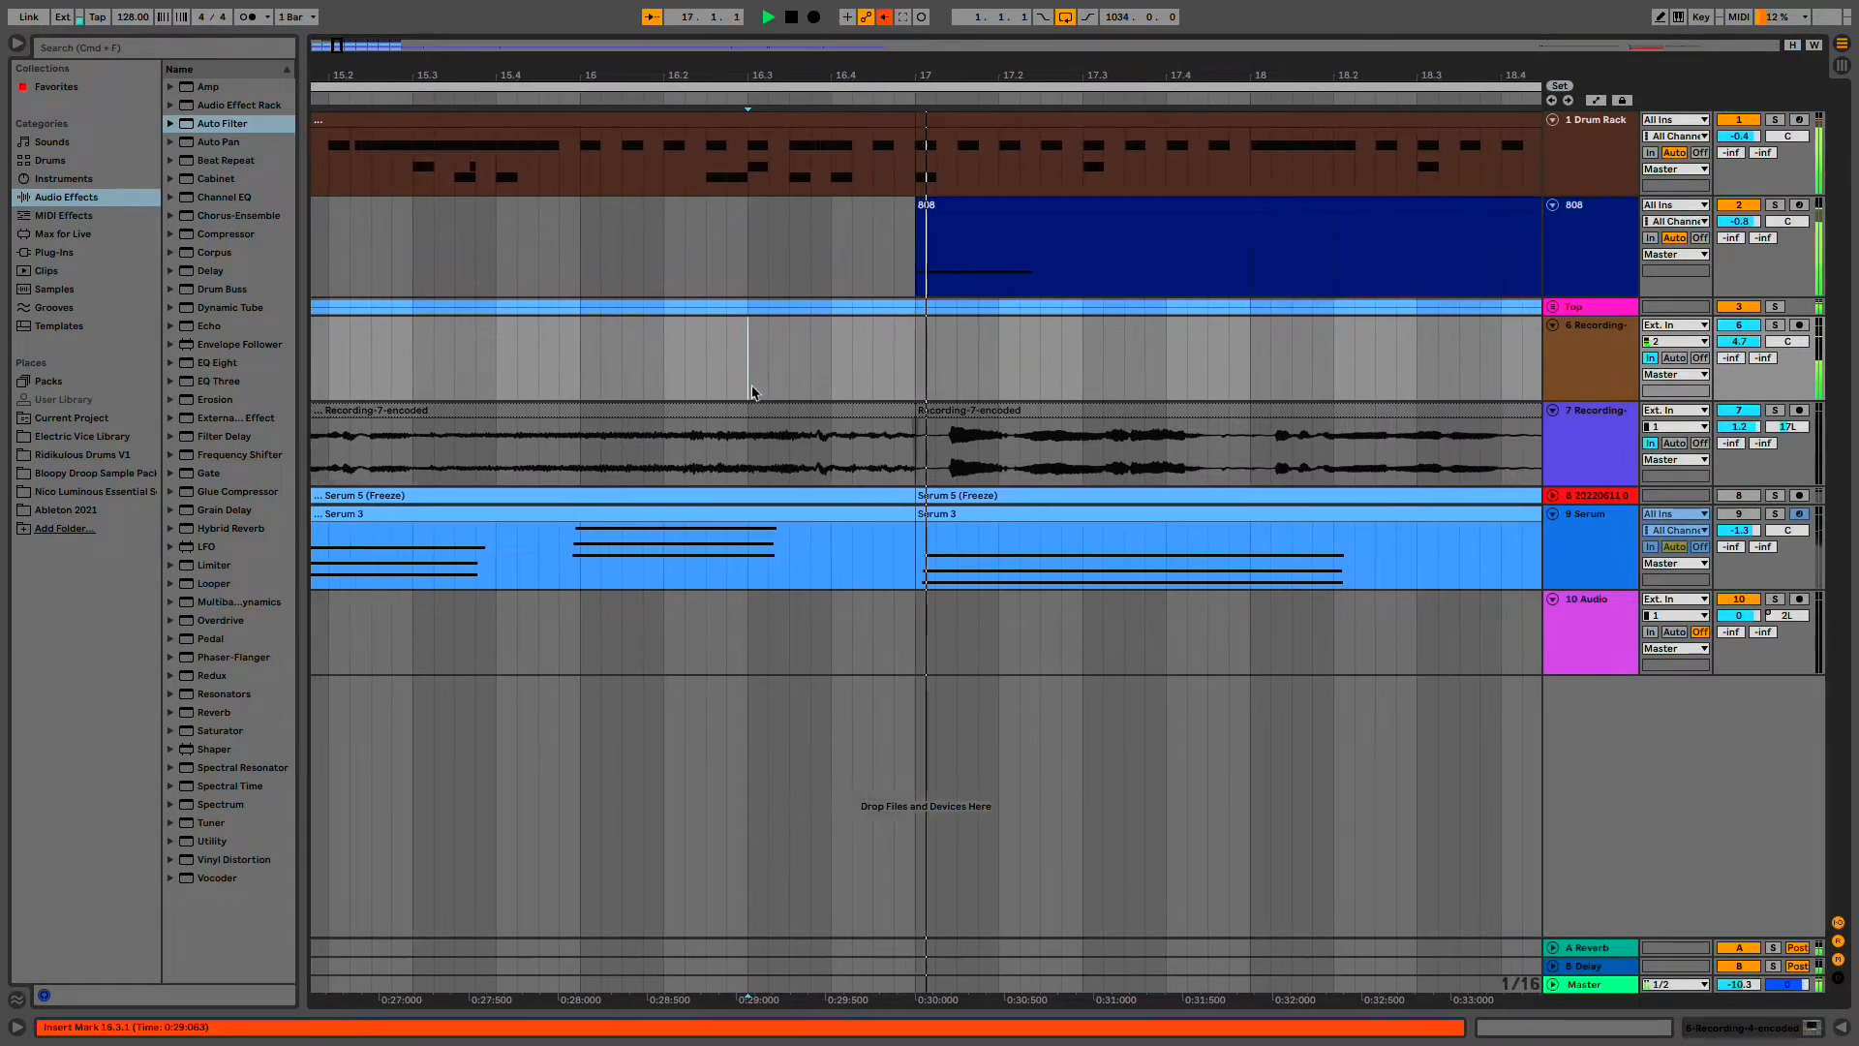
scroll(739, 392, "down", 5)
scroll(738, 393, "up", 5)
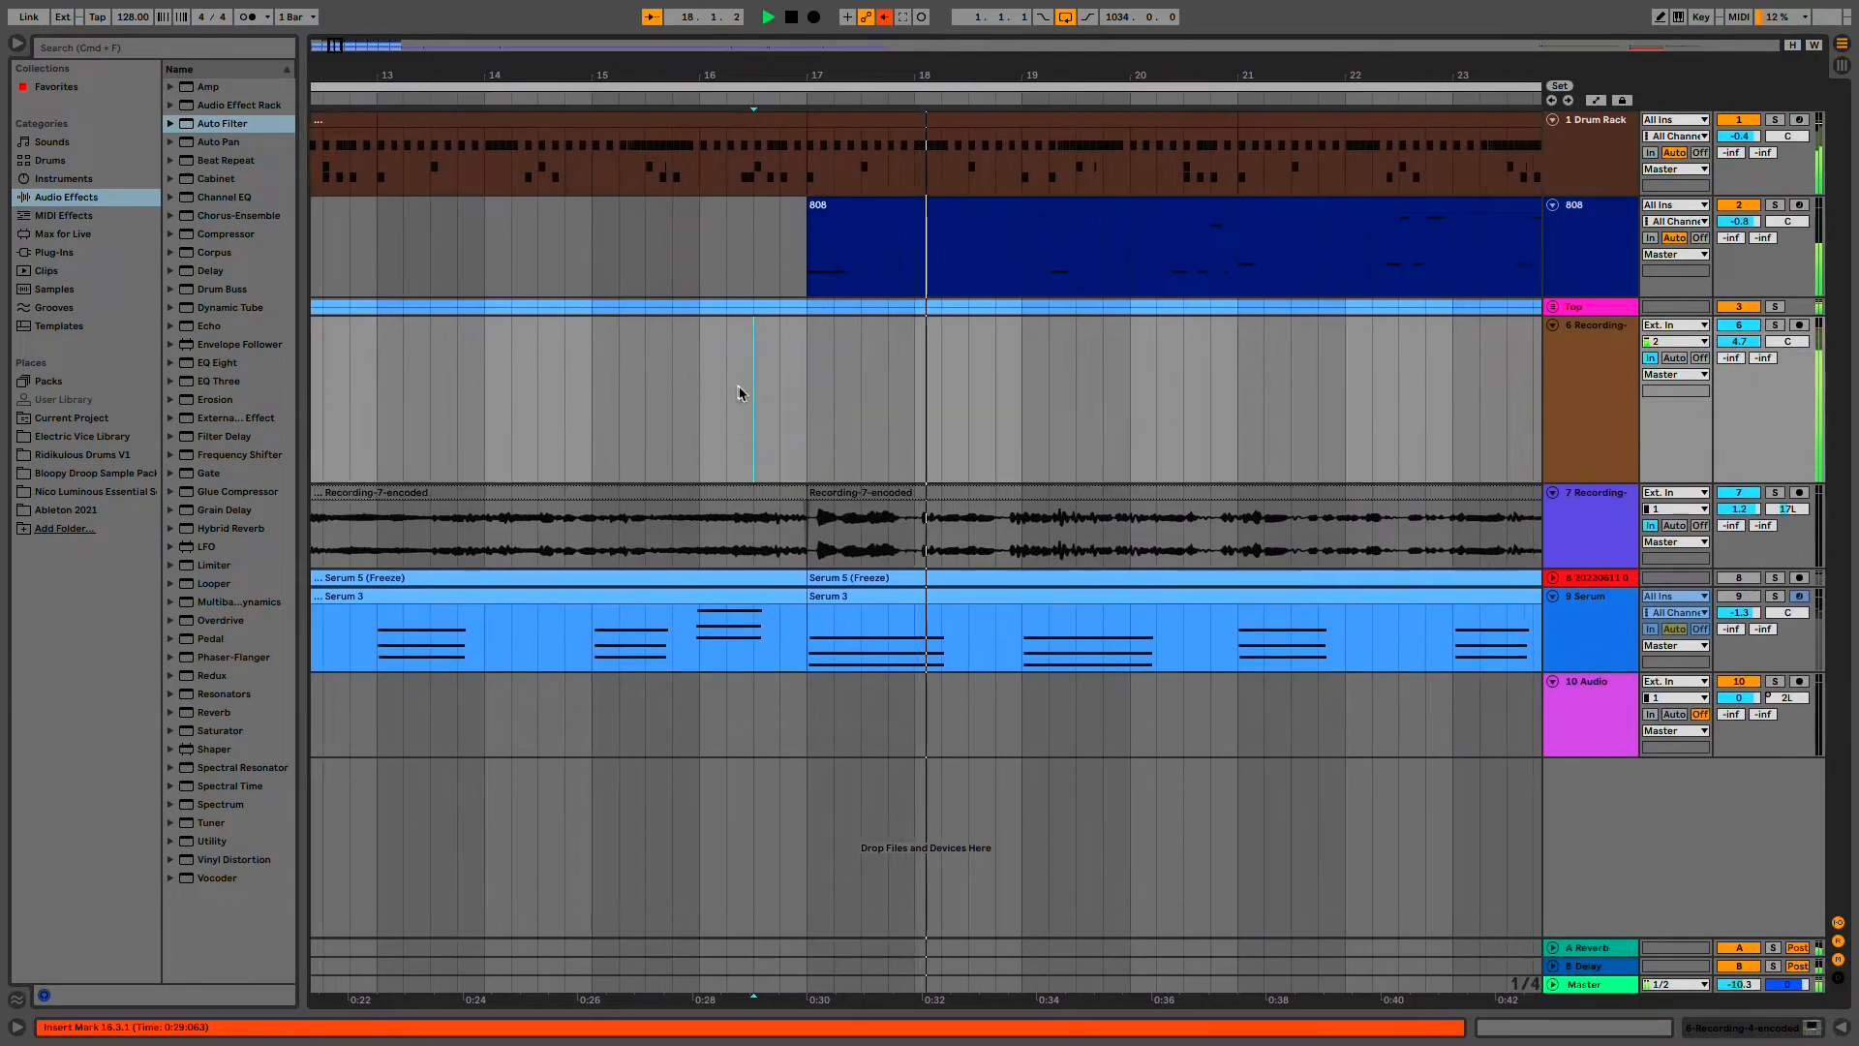
key("space")
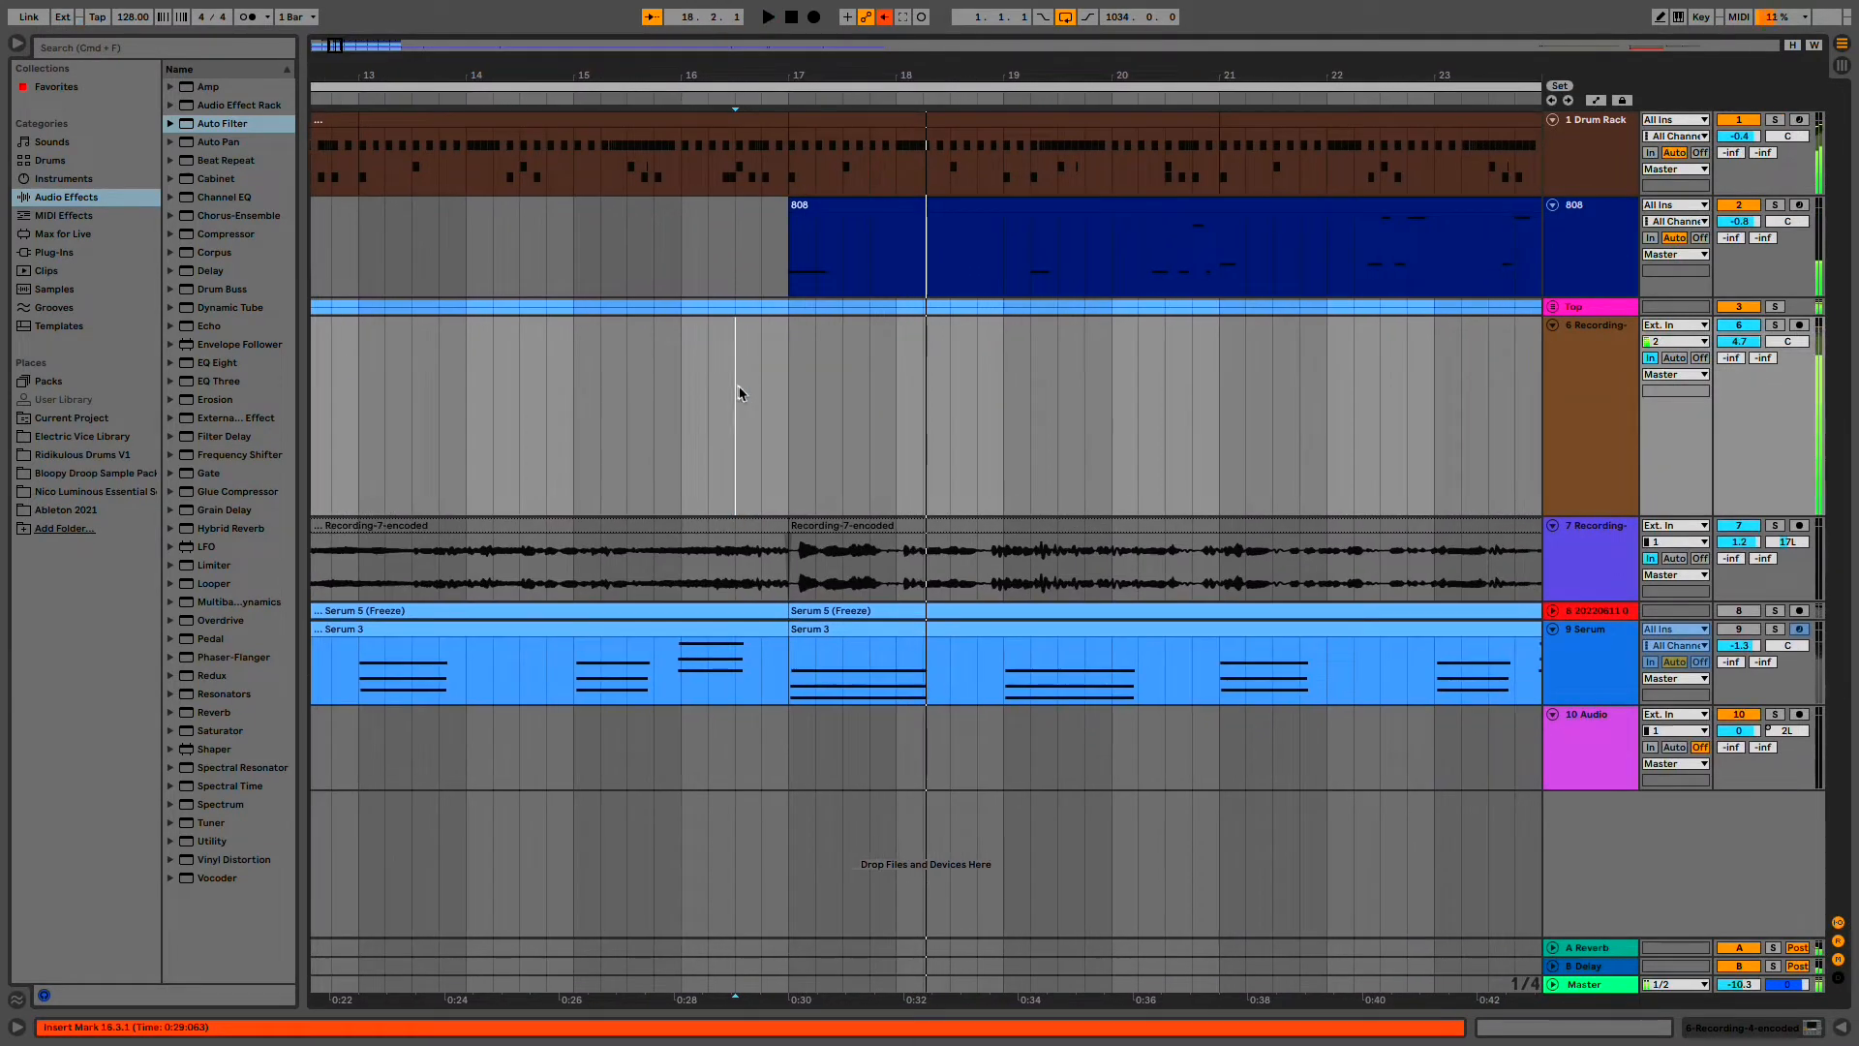
- Fold the track 6 Recording lane and start playback from the 808 clip at bar 17
left_click(1553, 326)
scroll(419, 249, "down", 5)
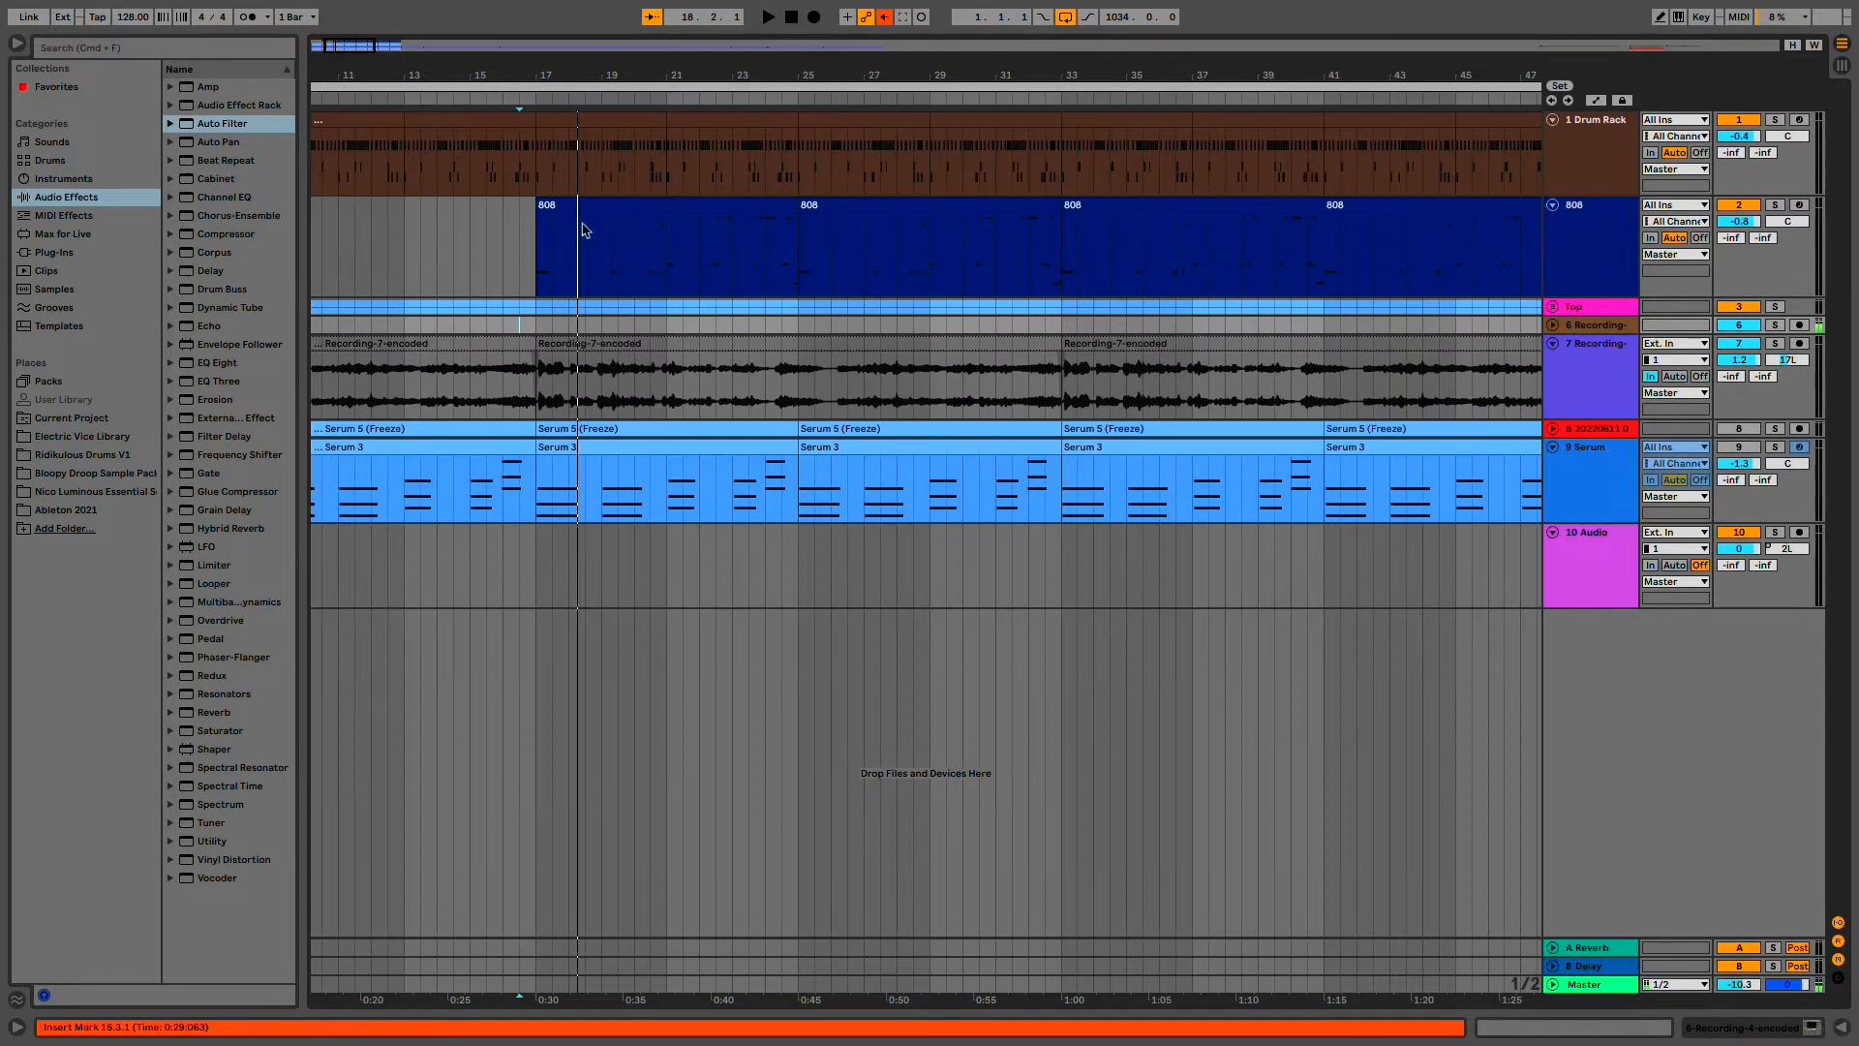
left_click(562, 205)
key("space")
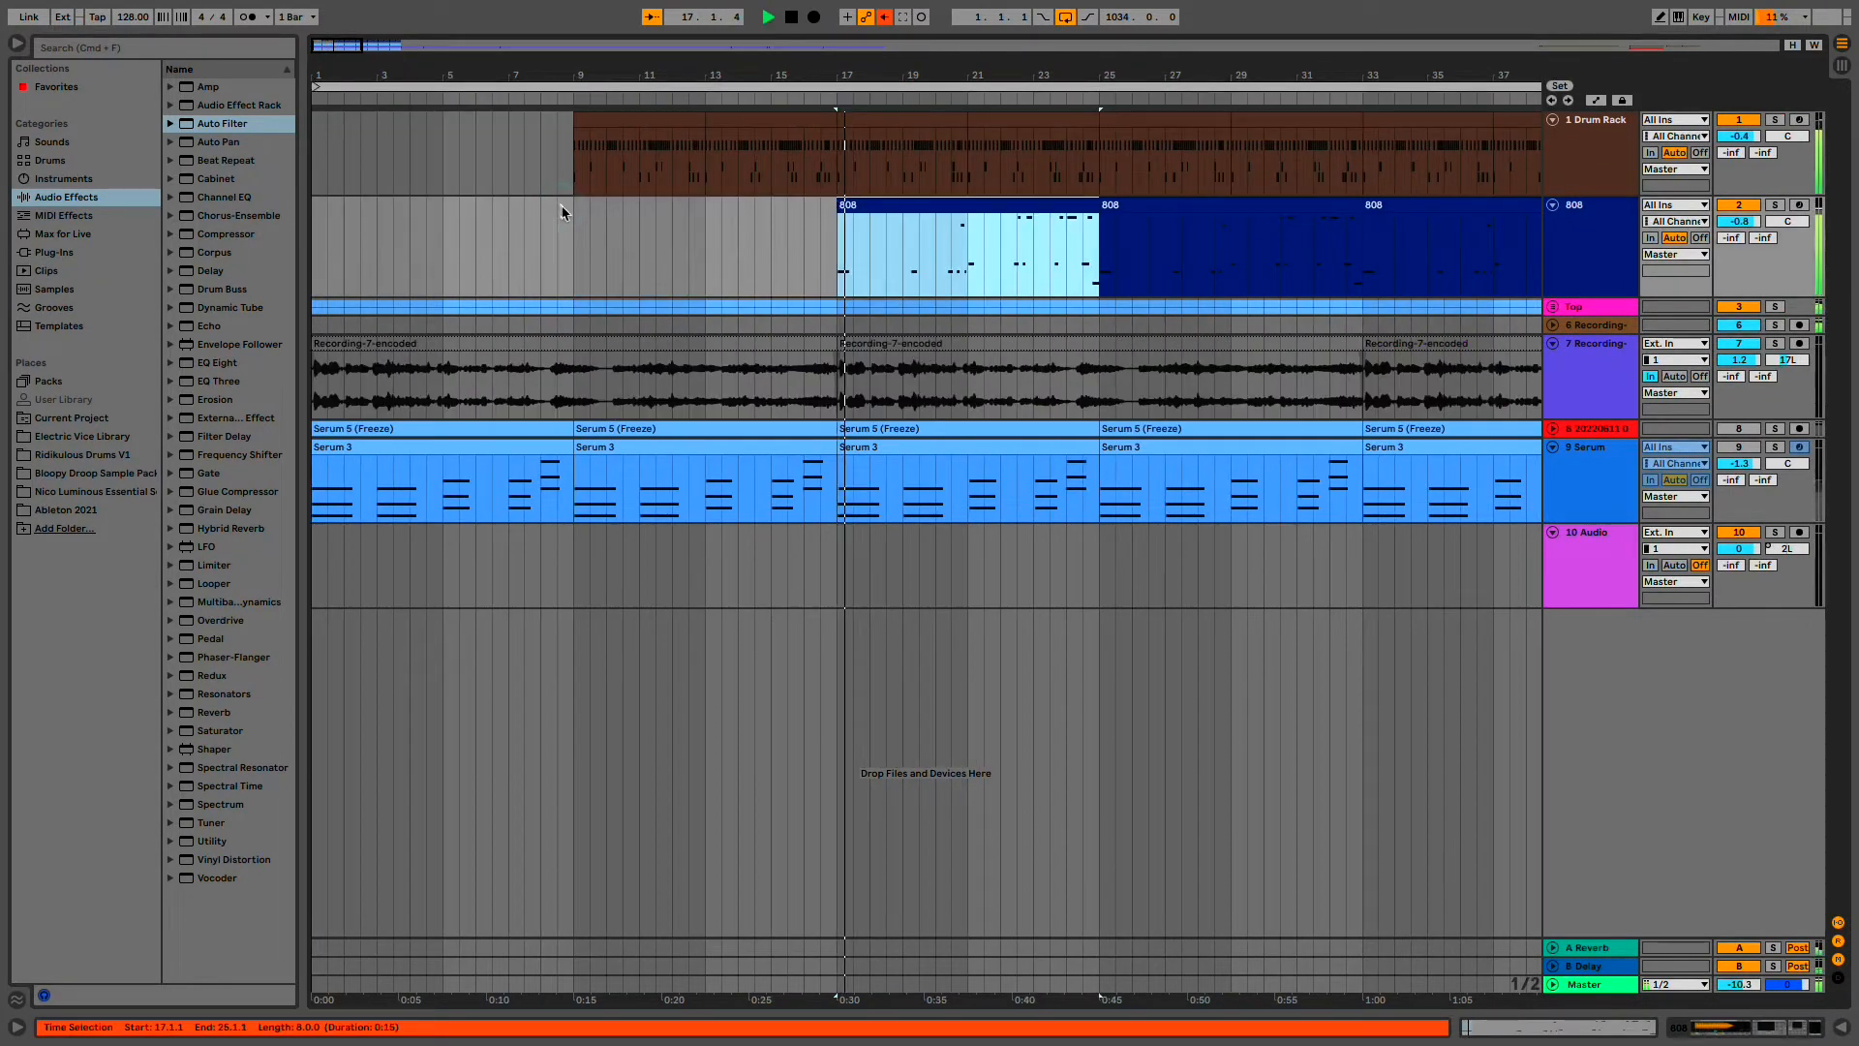
- Show the Drum Rack's chains in the mixer, solo the D#1 chain briefly to hear it and lower its volume slightly
left_click(1575, 140)
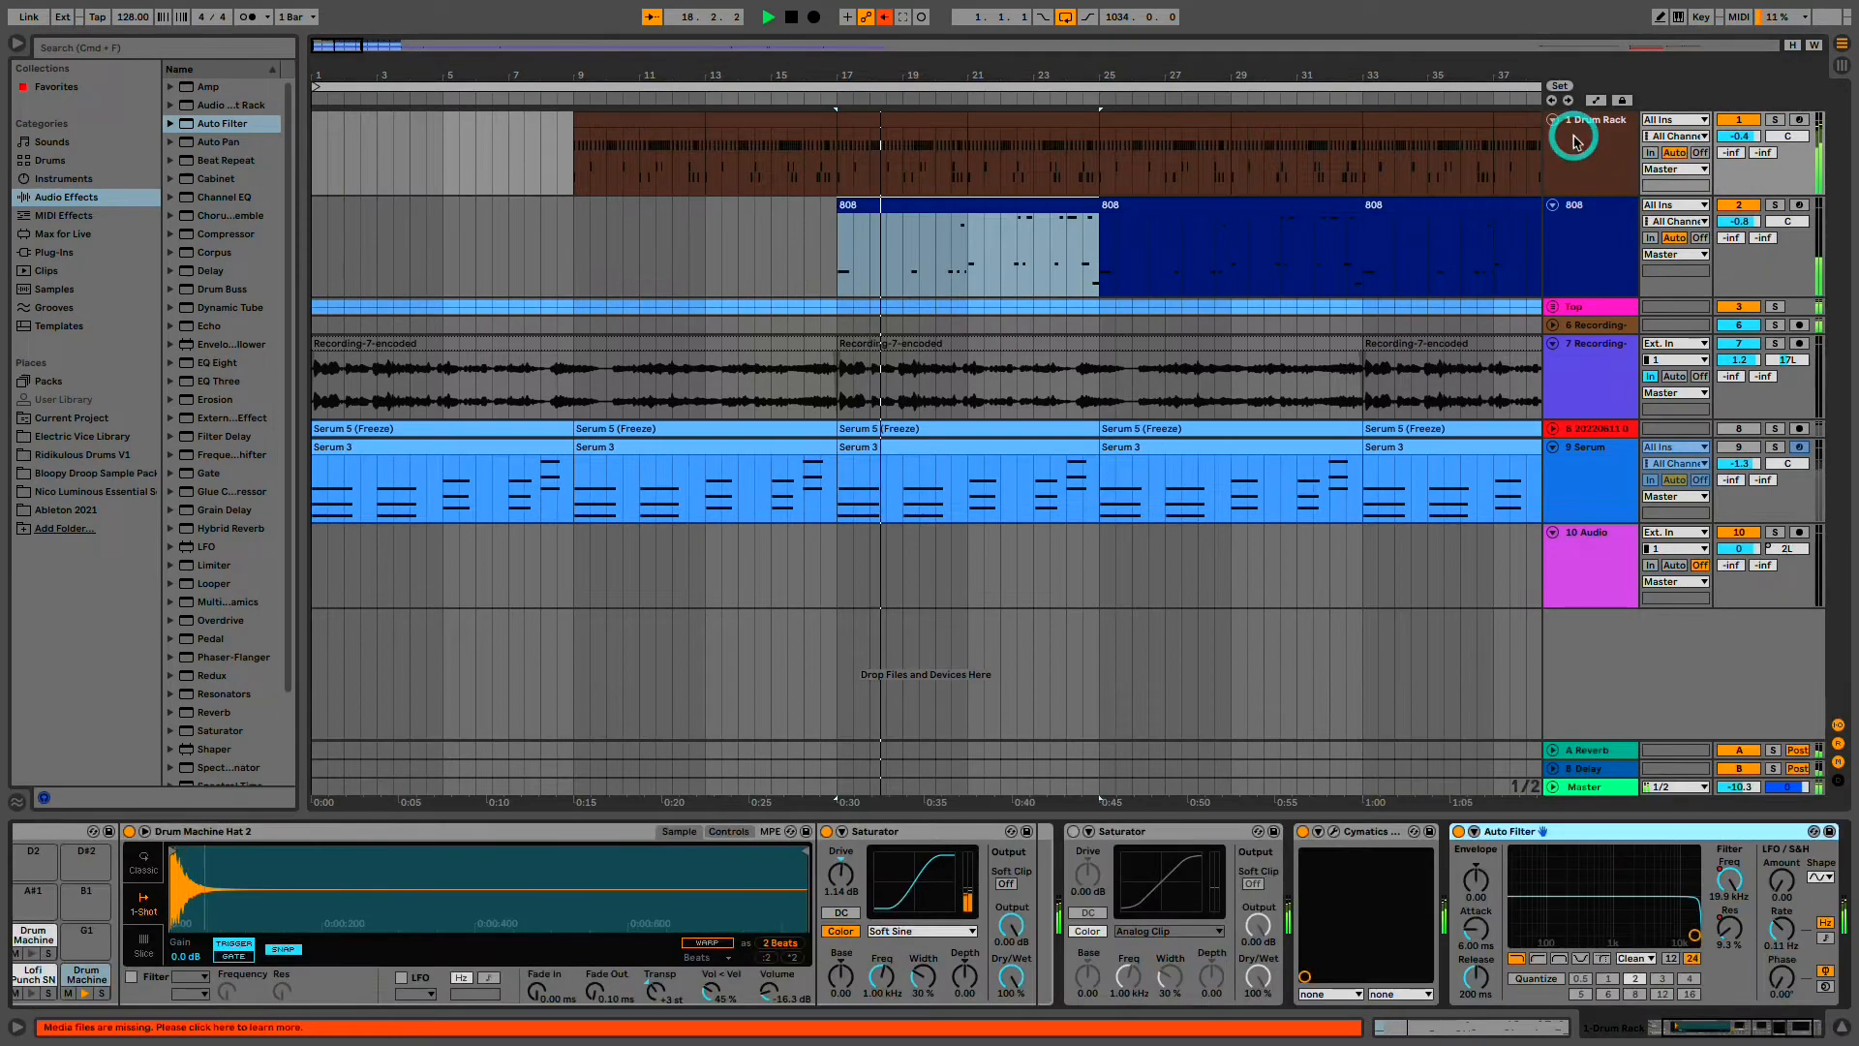
key("Tab")
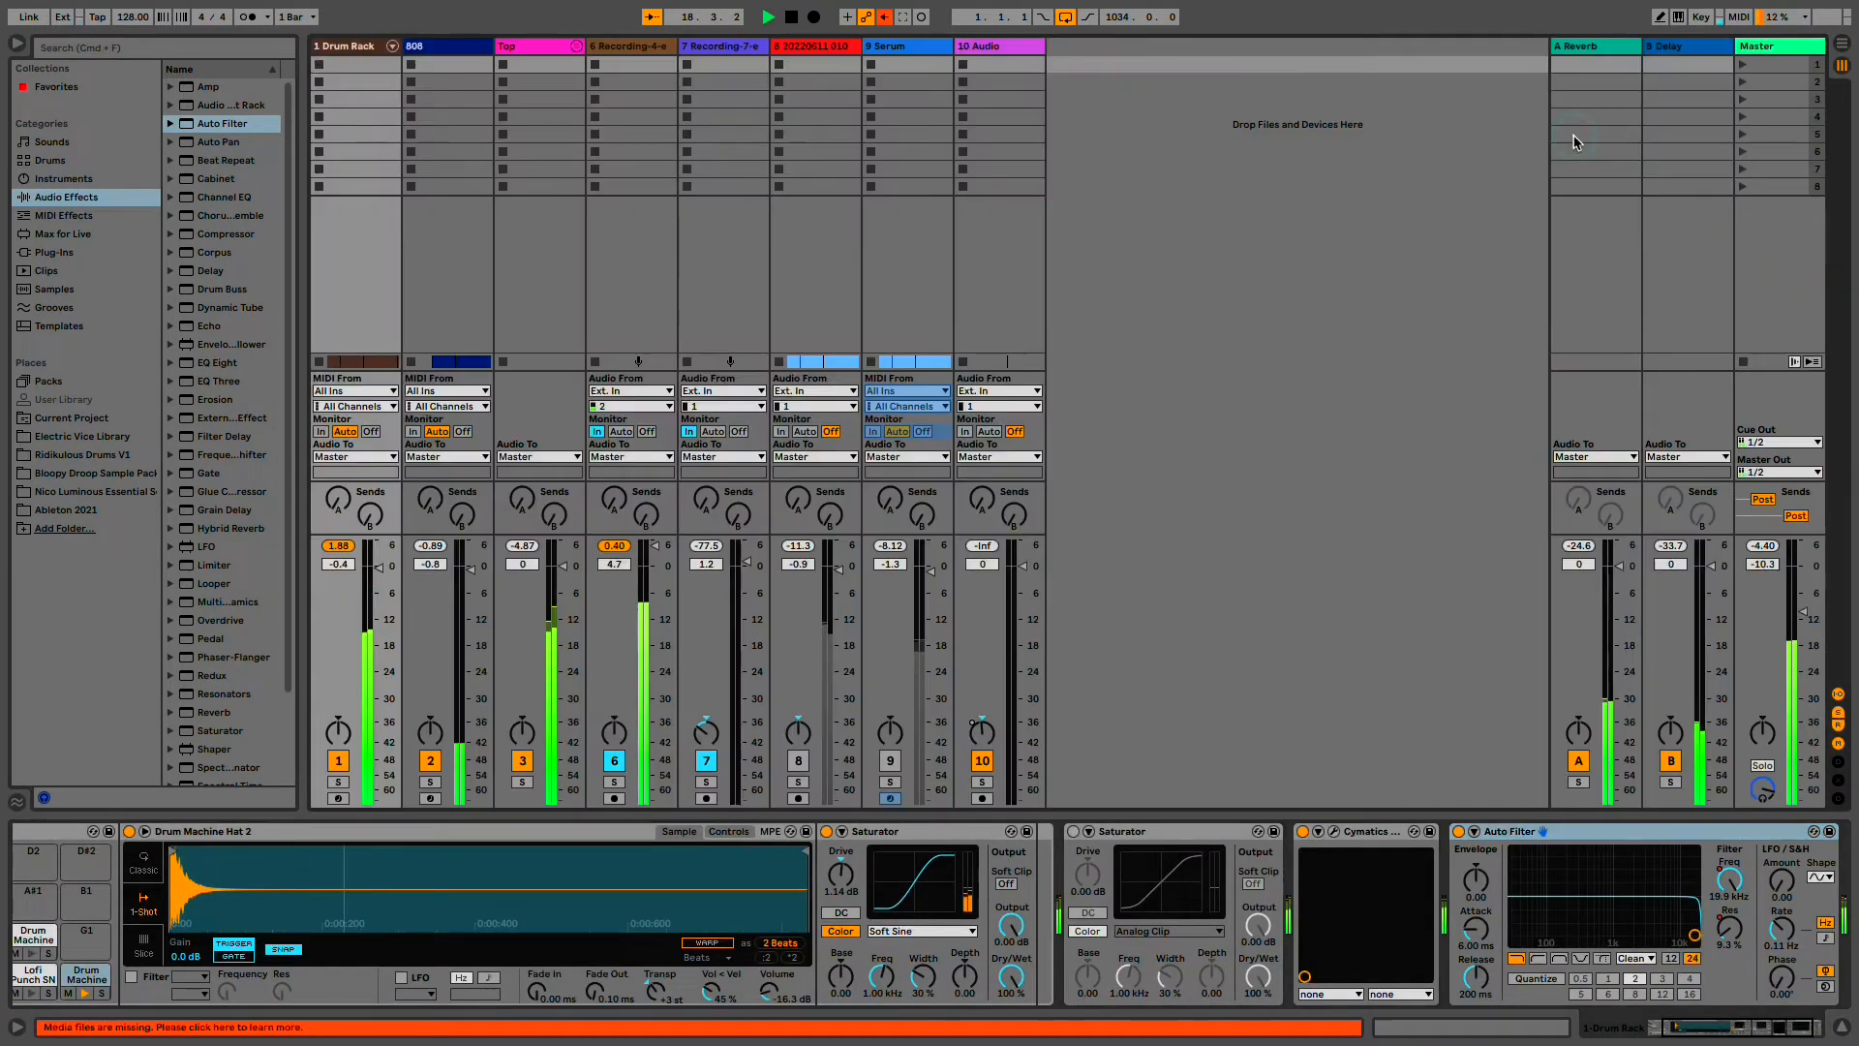
left_click(392, 47)
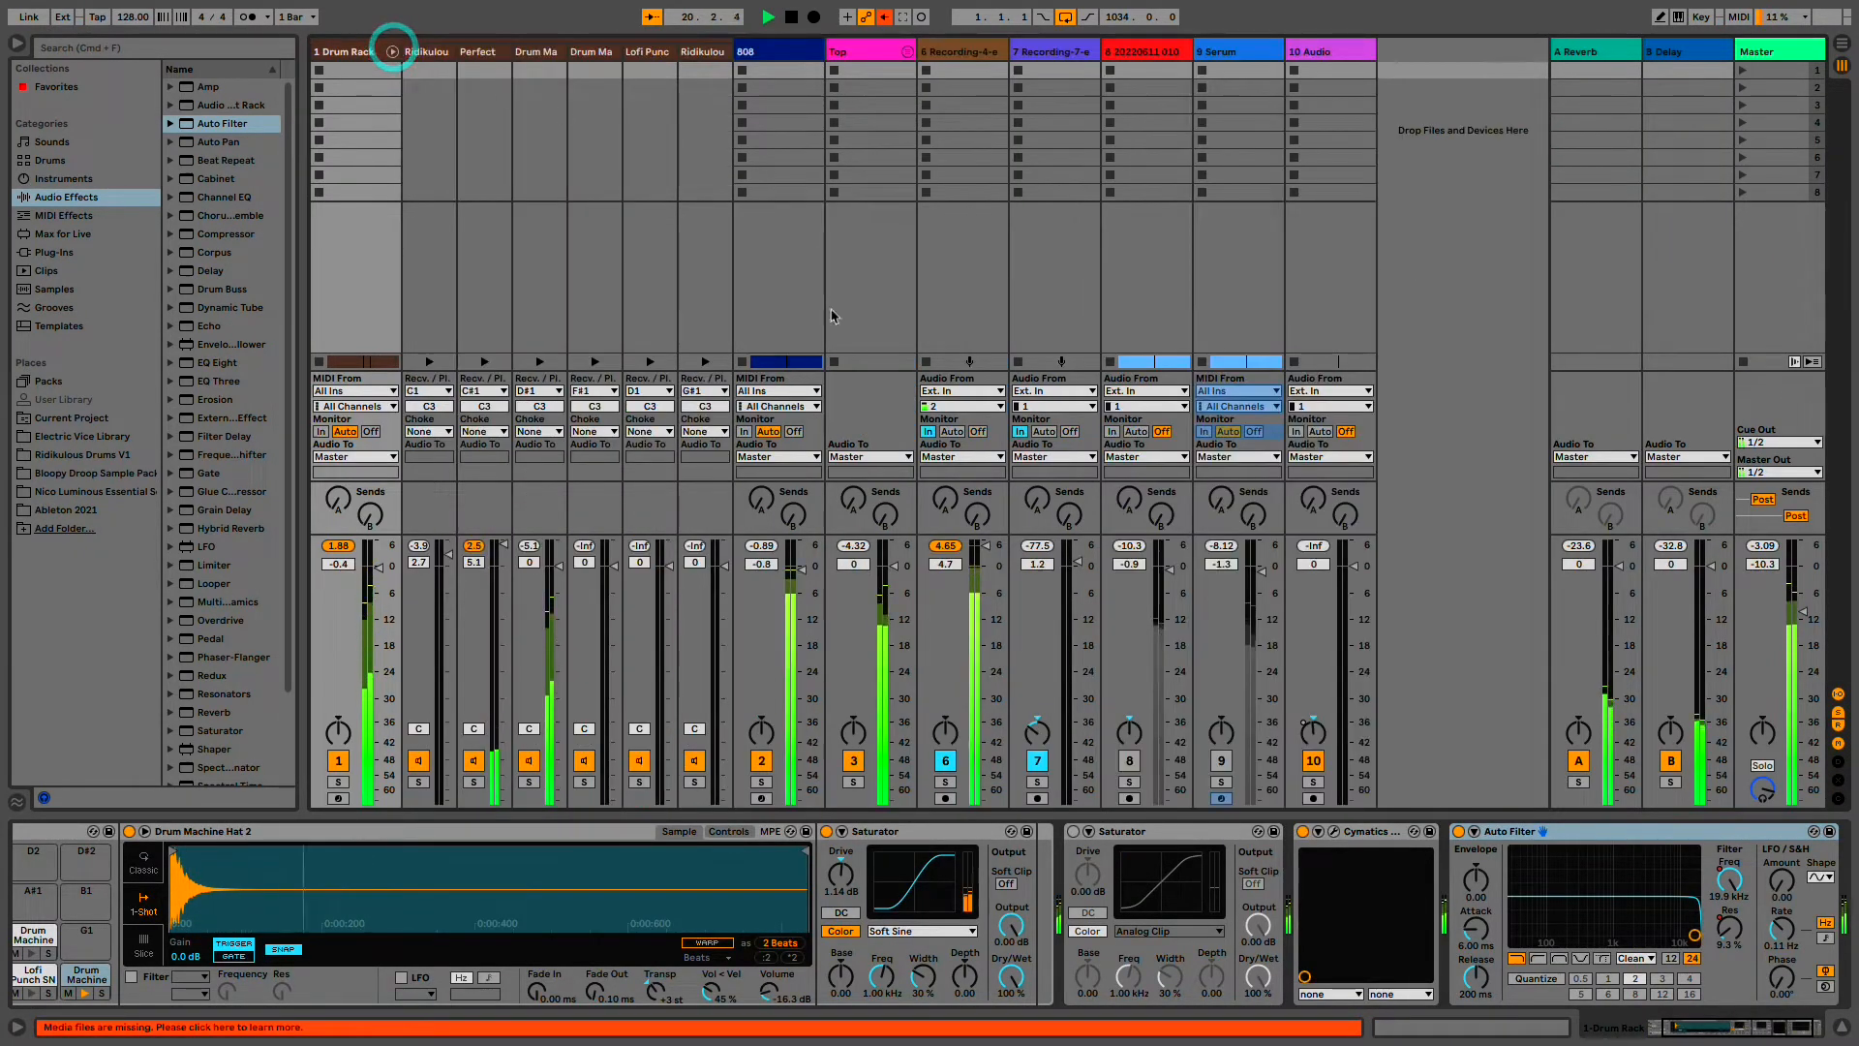
left_click(529, 781)
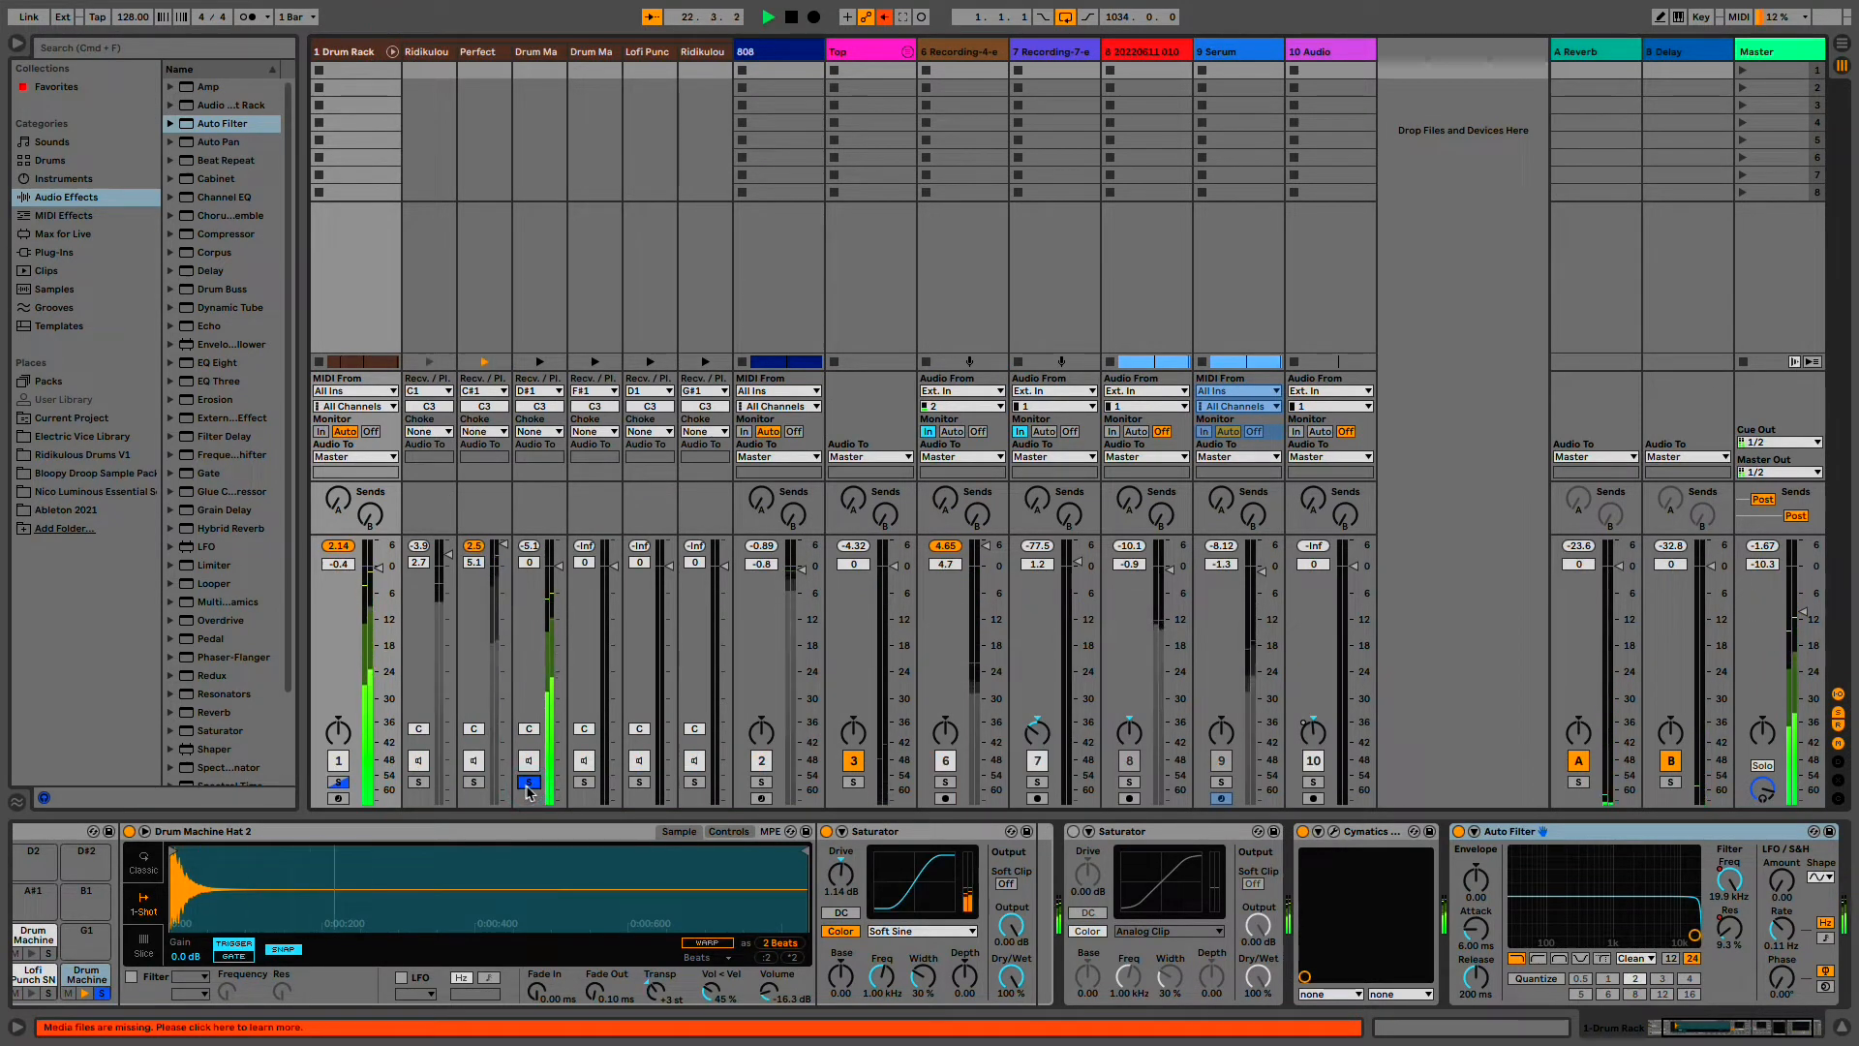
left_click(529, 781)
left_click_drag(552, 570, 559, 573)
key("Tab")
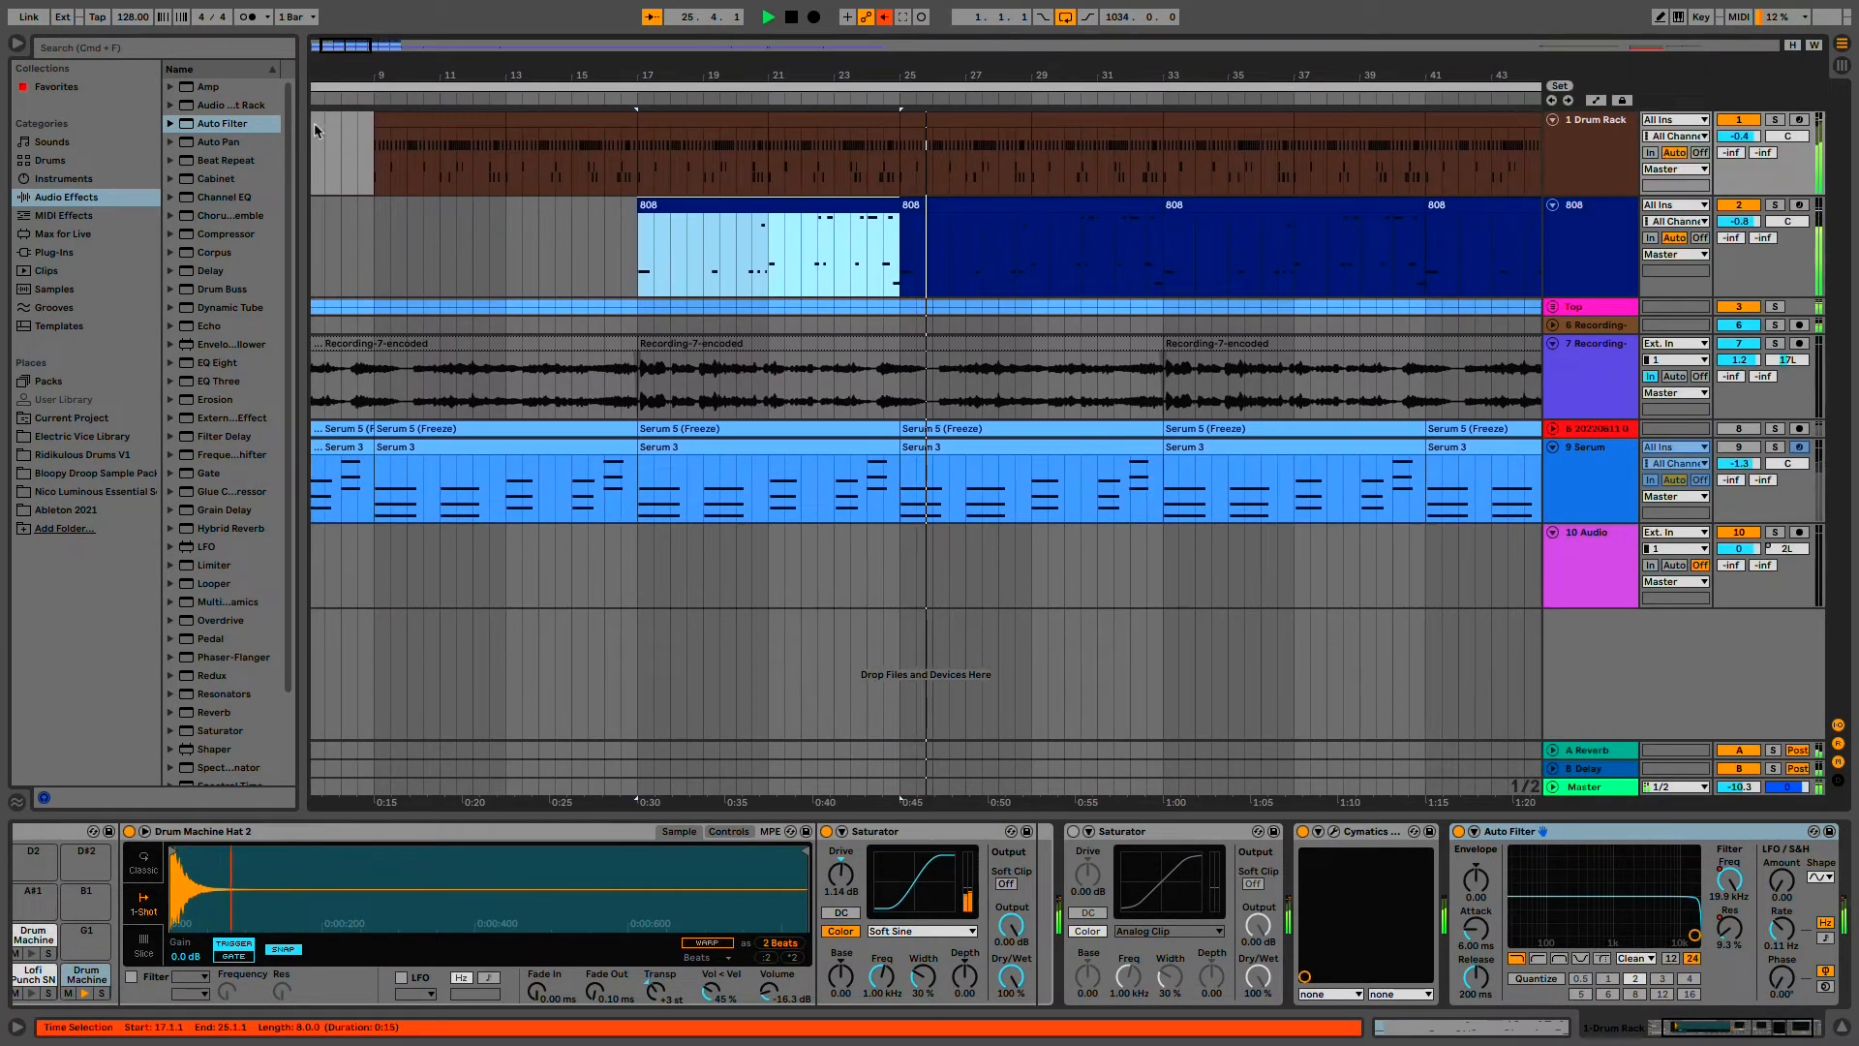
- Look over the whole arrangement with the browser hidden, and briefly replay it from bar 17
left_click(18, 46)
scroll(293, 294, "down", 5)
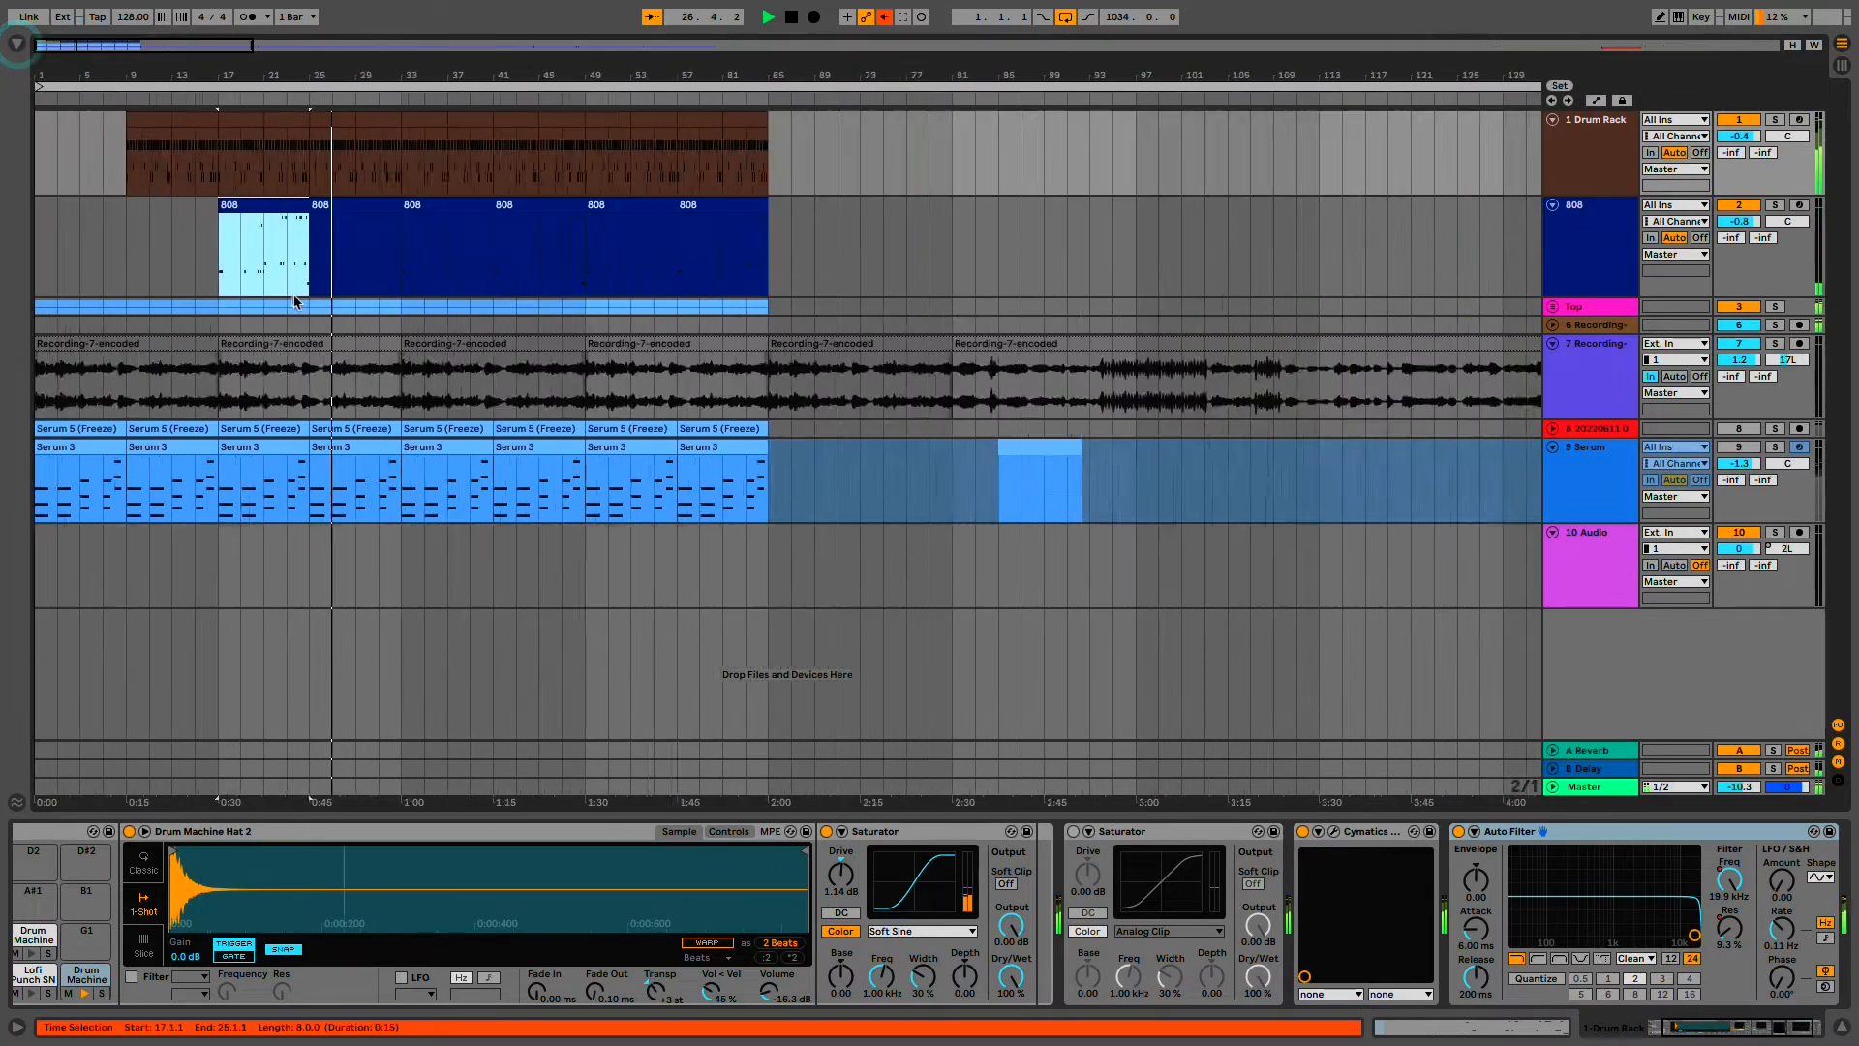
key("space")
key("space")
key("space")
- Search the whole library for "rise" and widen the browser so the full sample names are readable
left_click(16, 45)
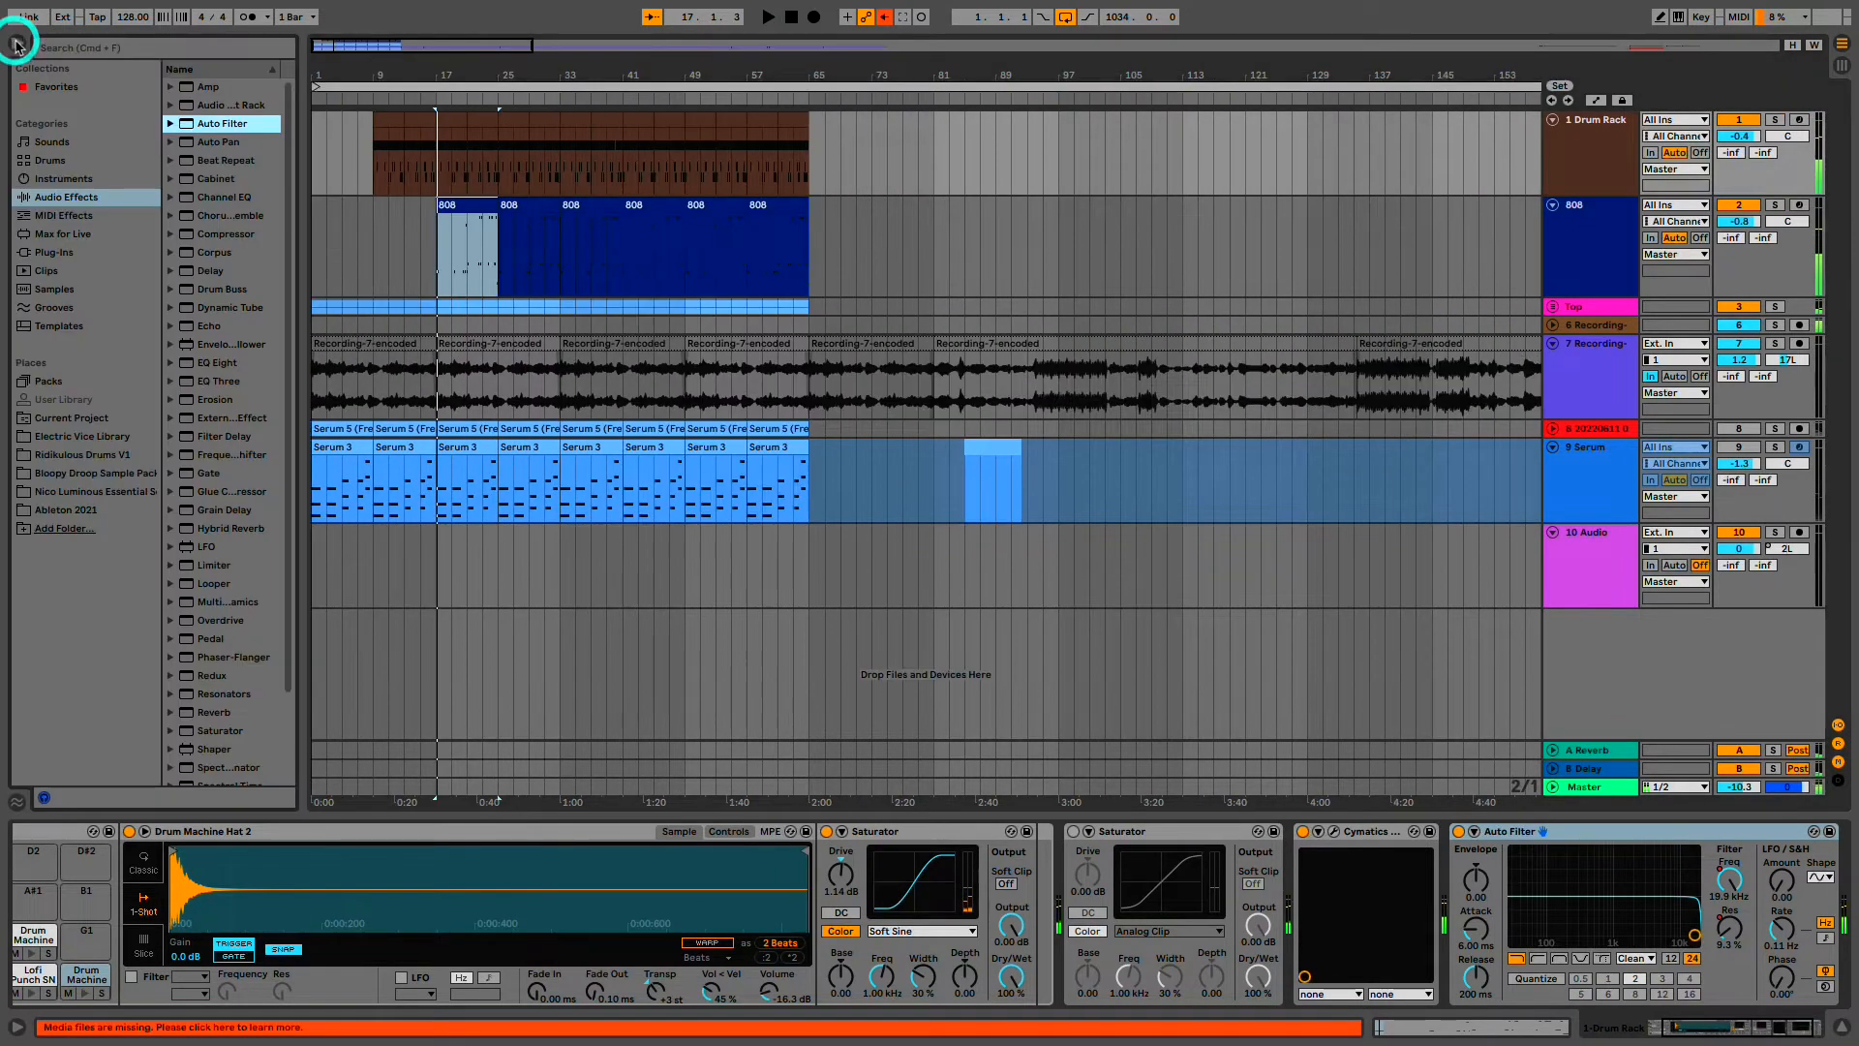
left_click(143, 46)
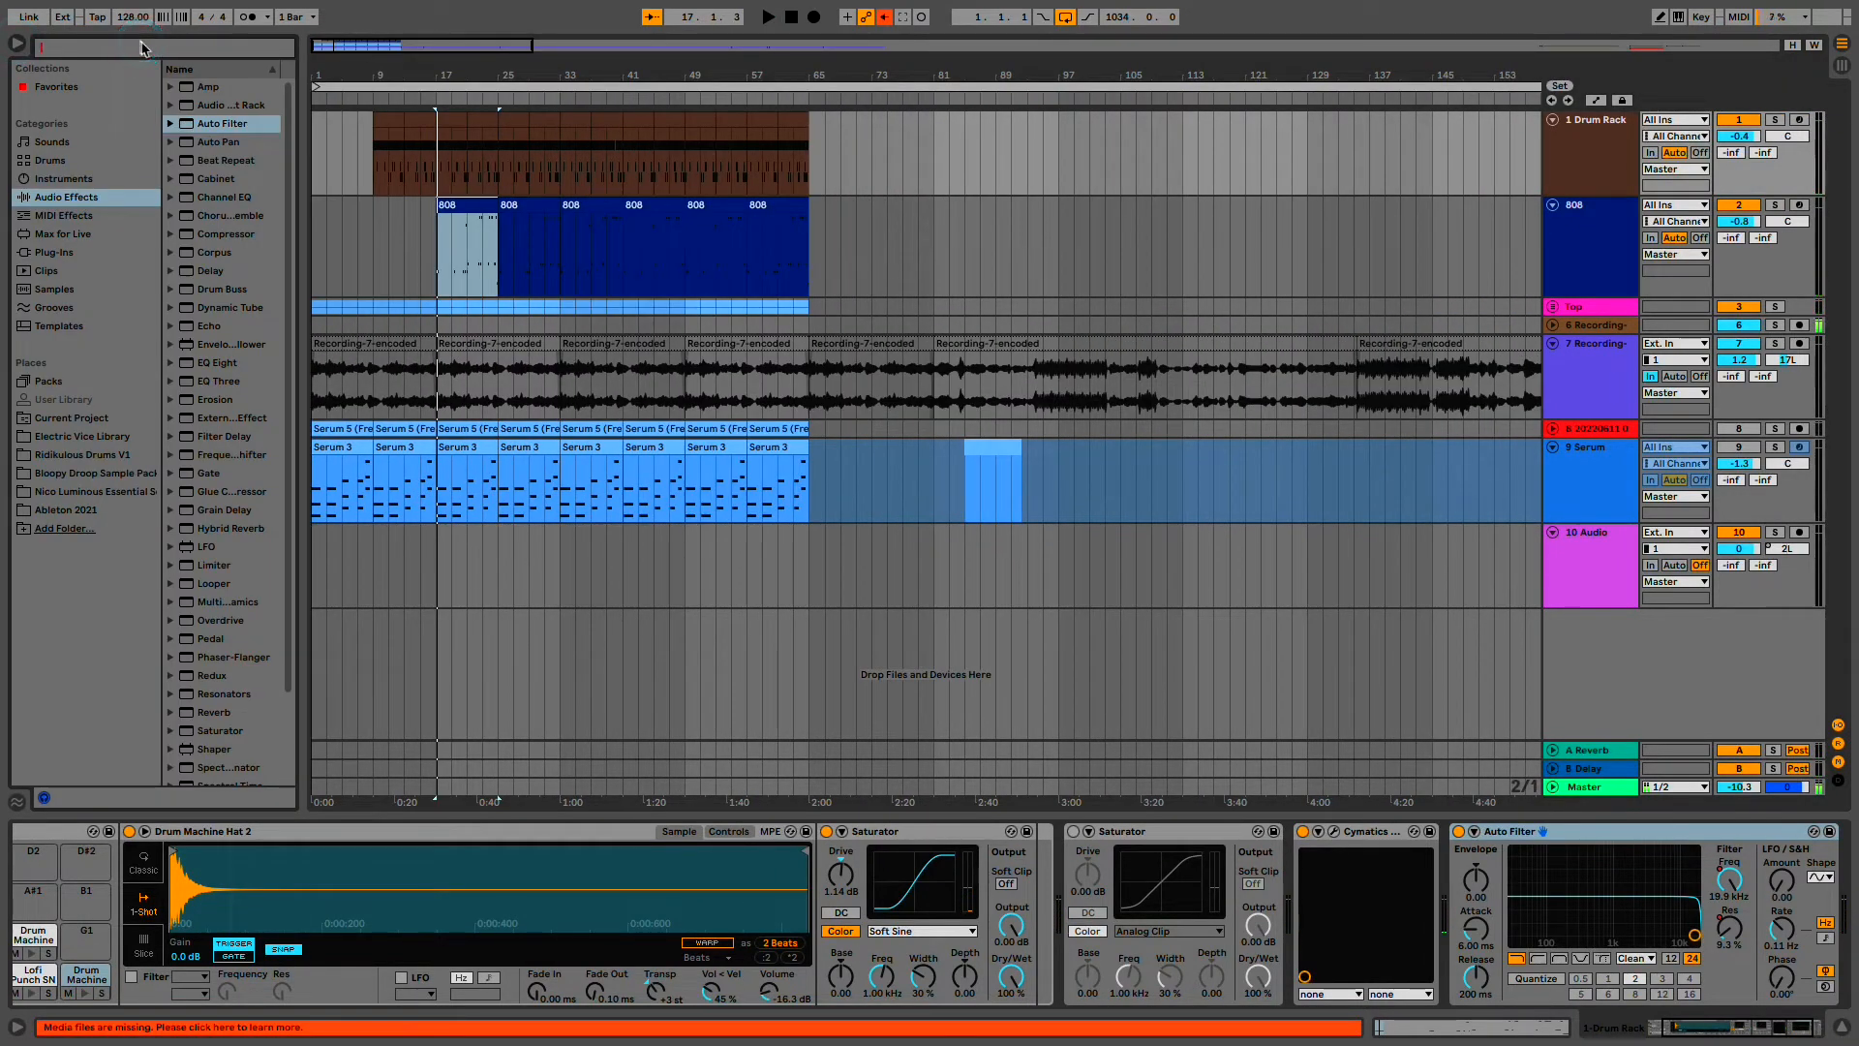
type("rise")
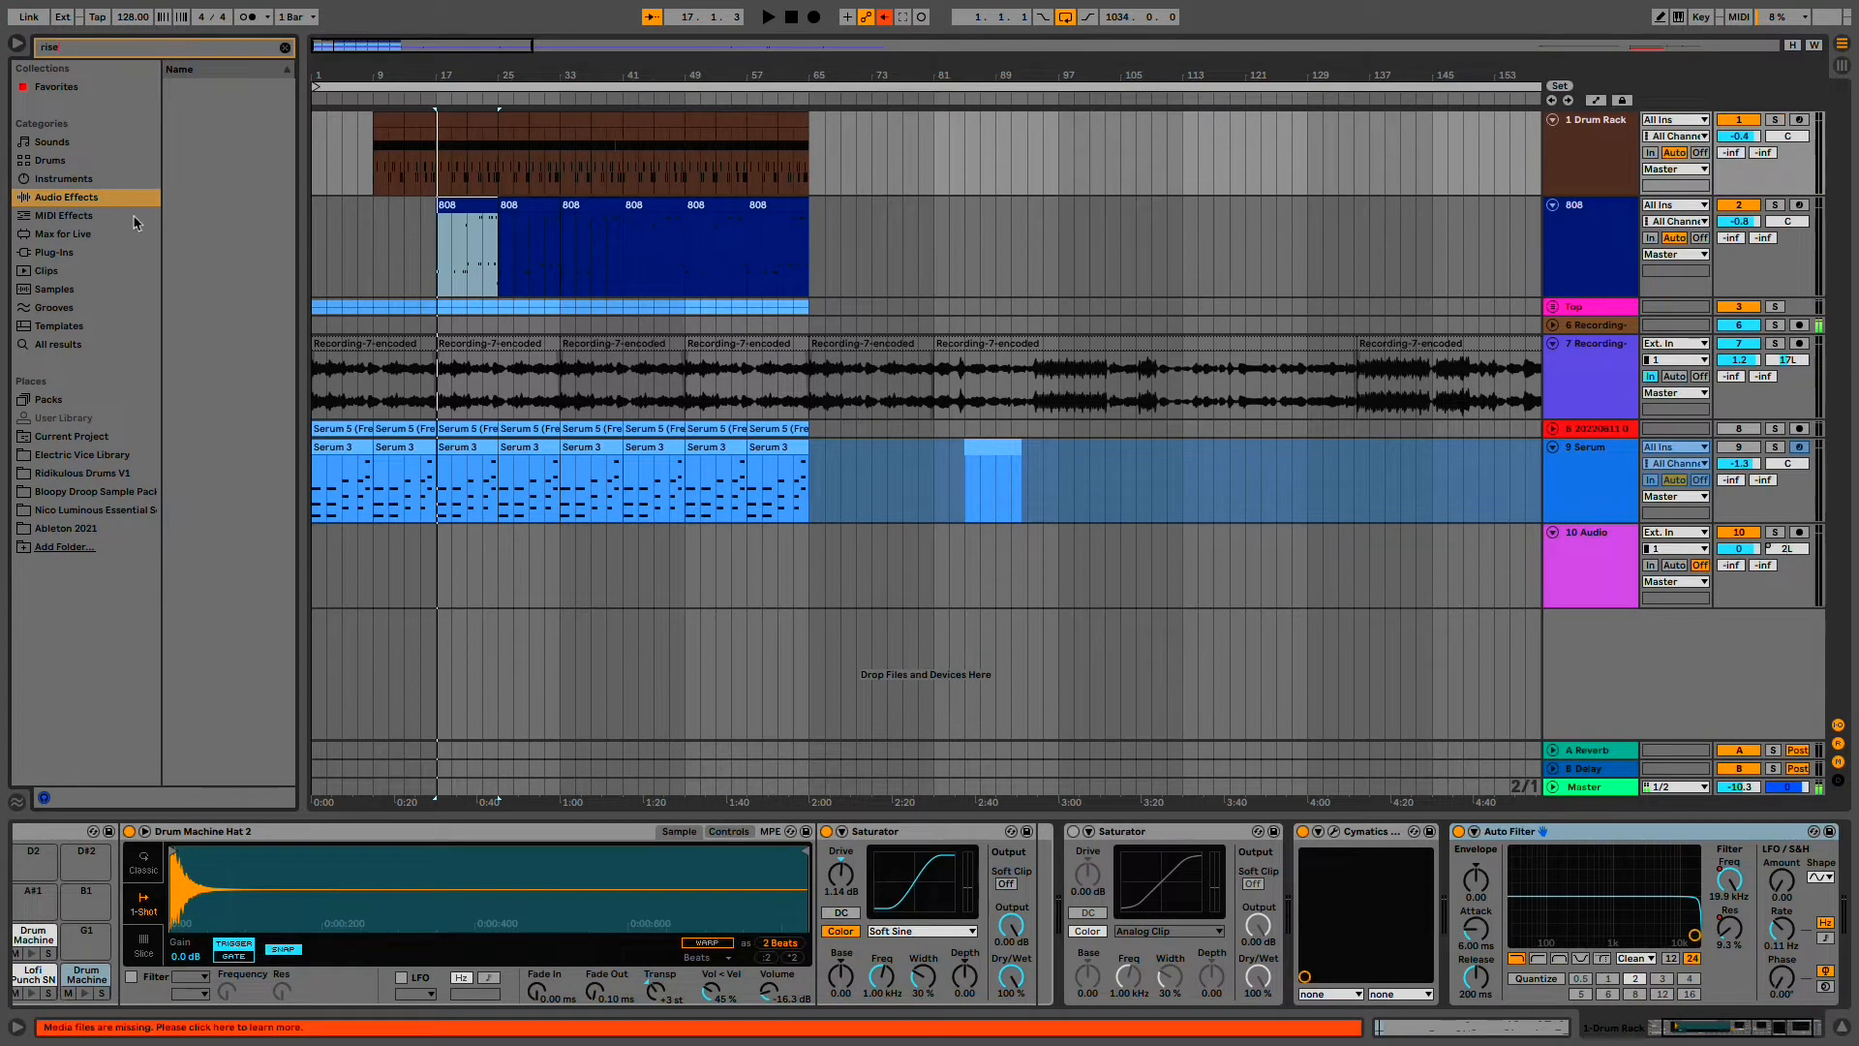
left_click(87, 350)
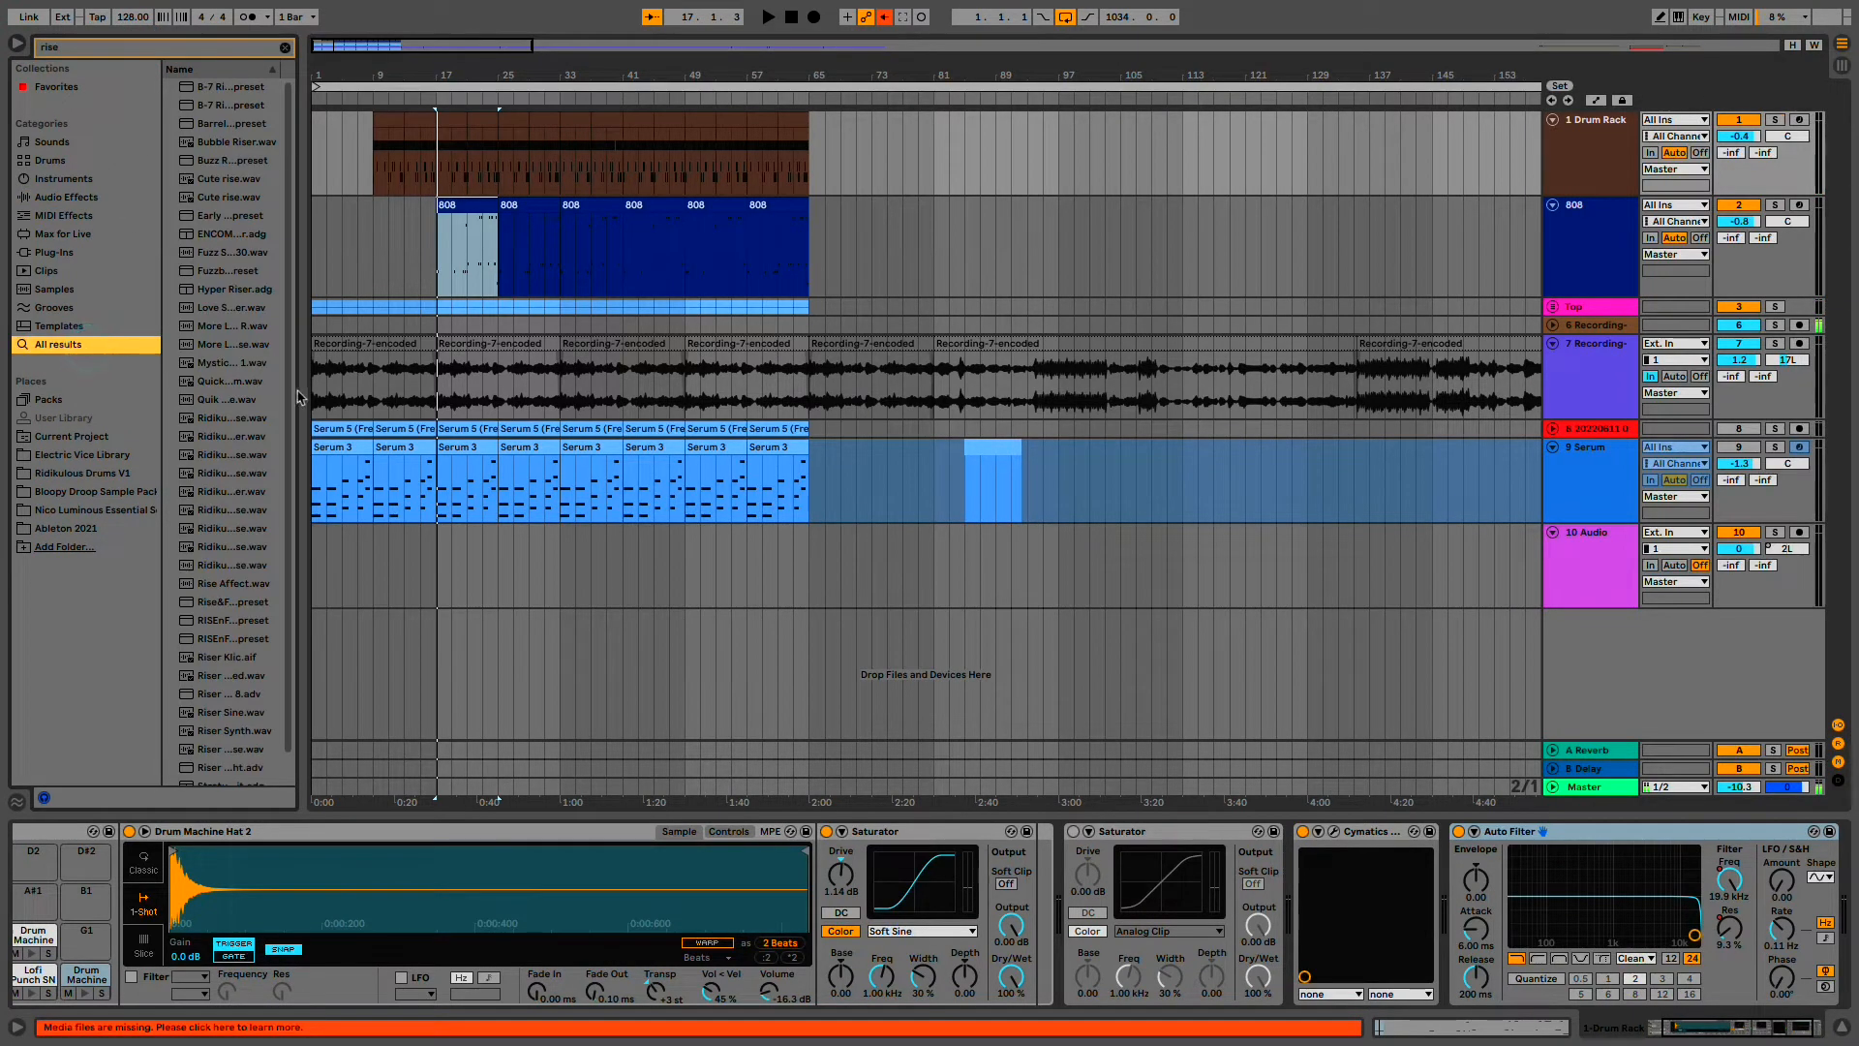
left_click_drag(301, 391, 447, 400)
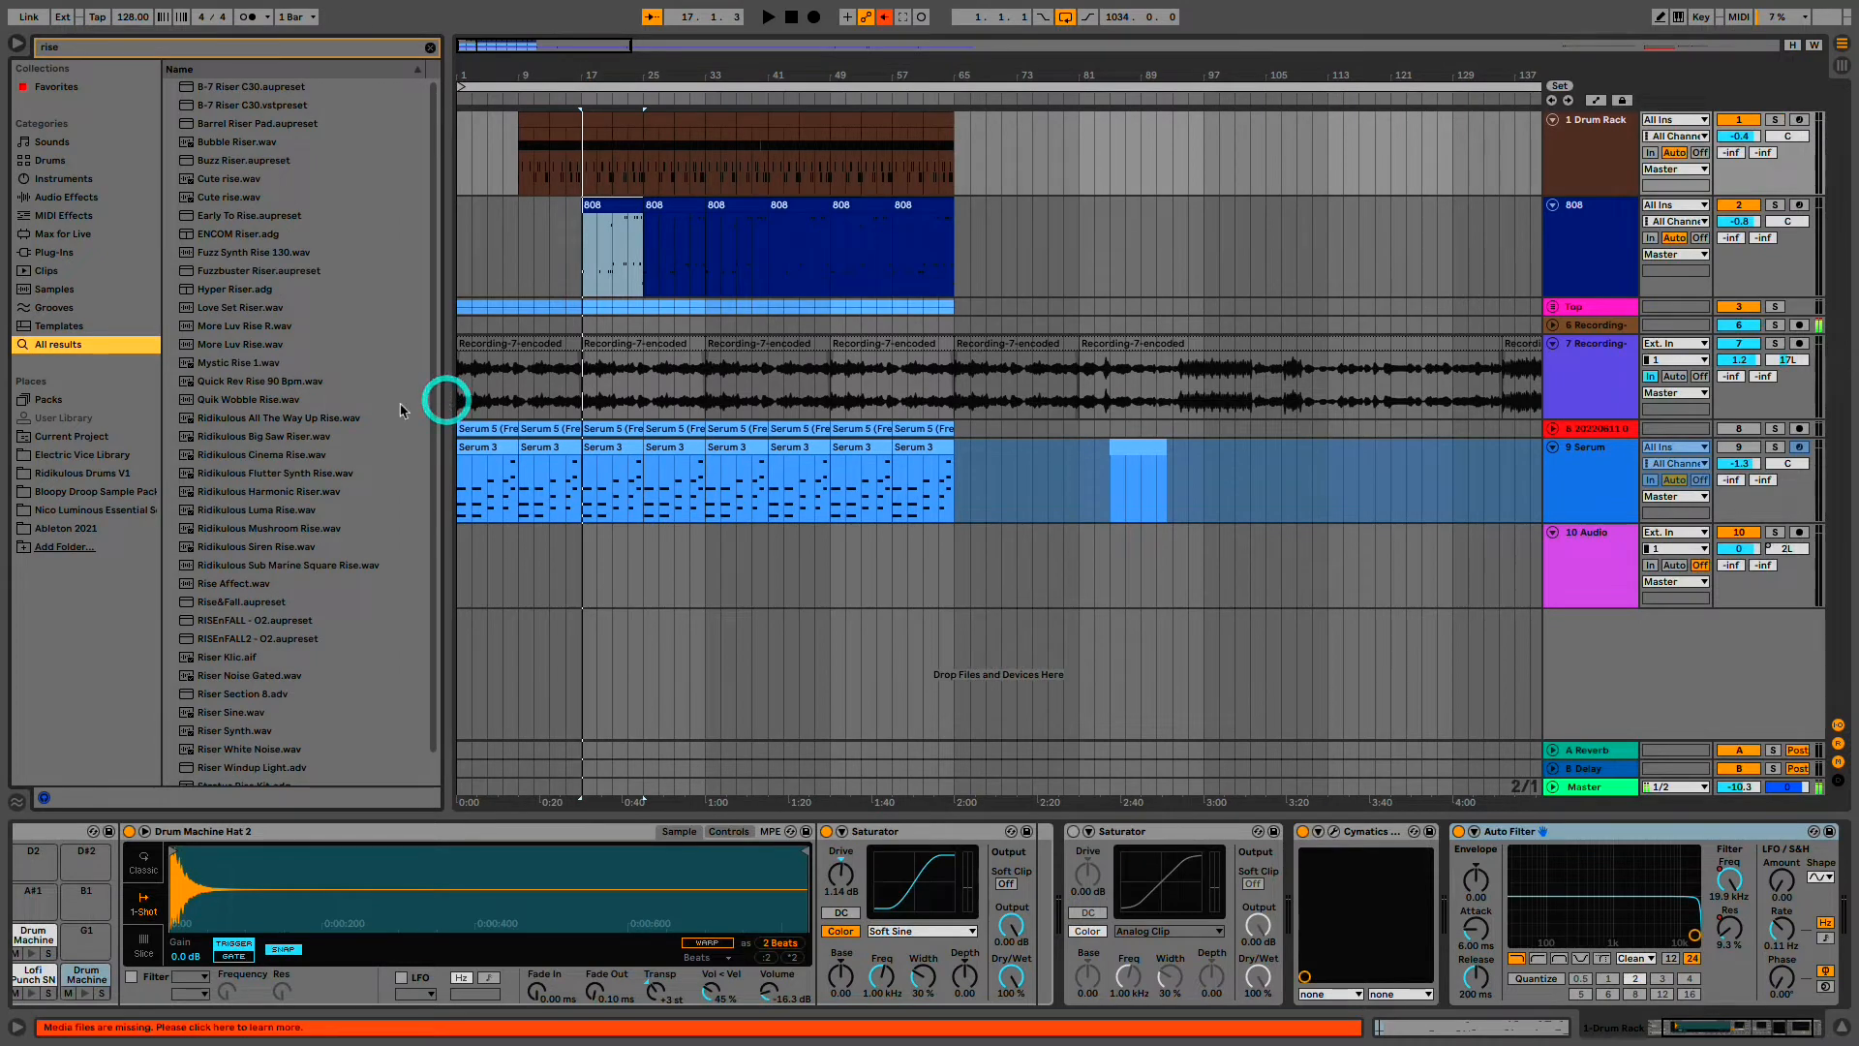
left_click(56, 290)
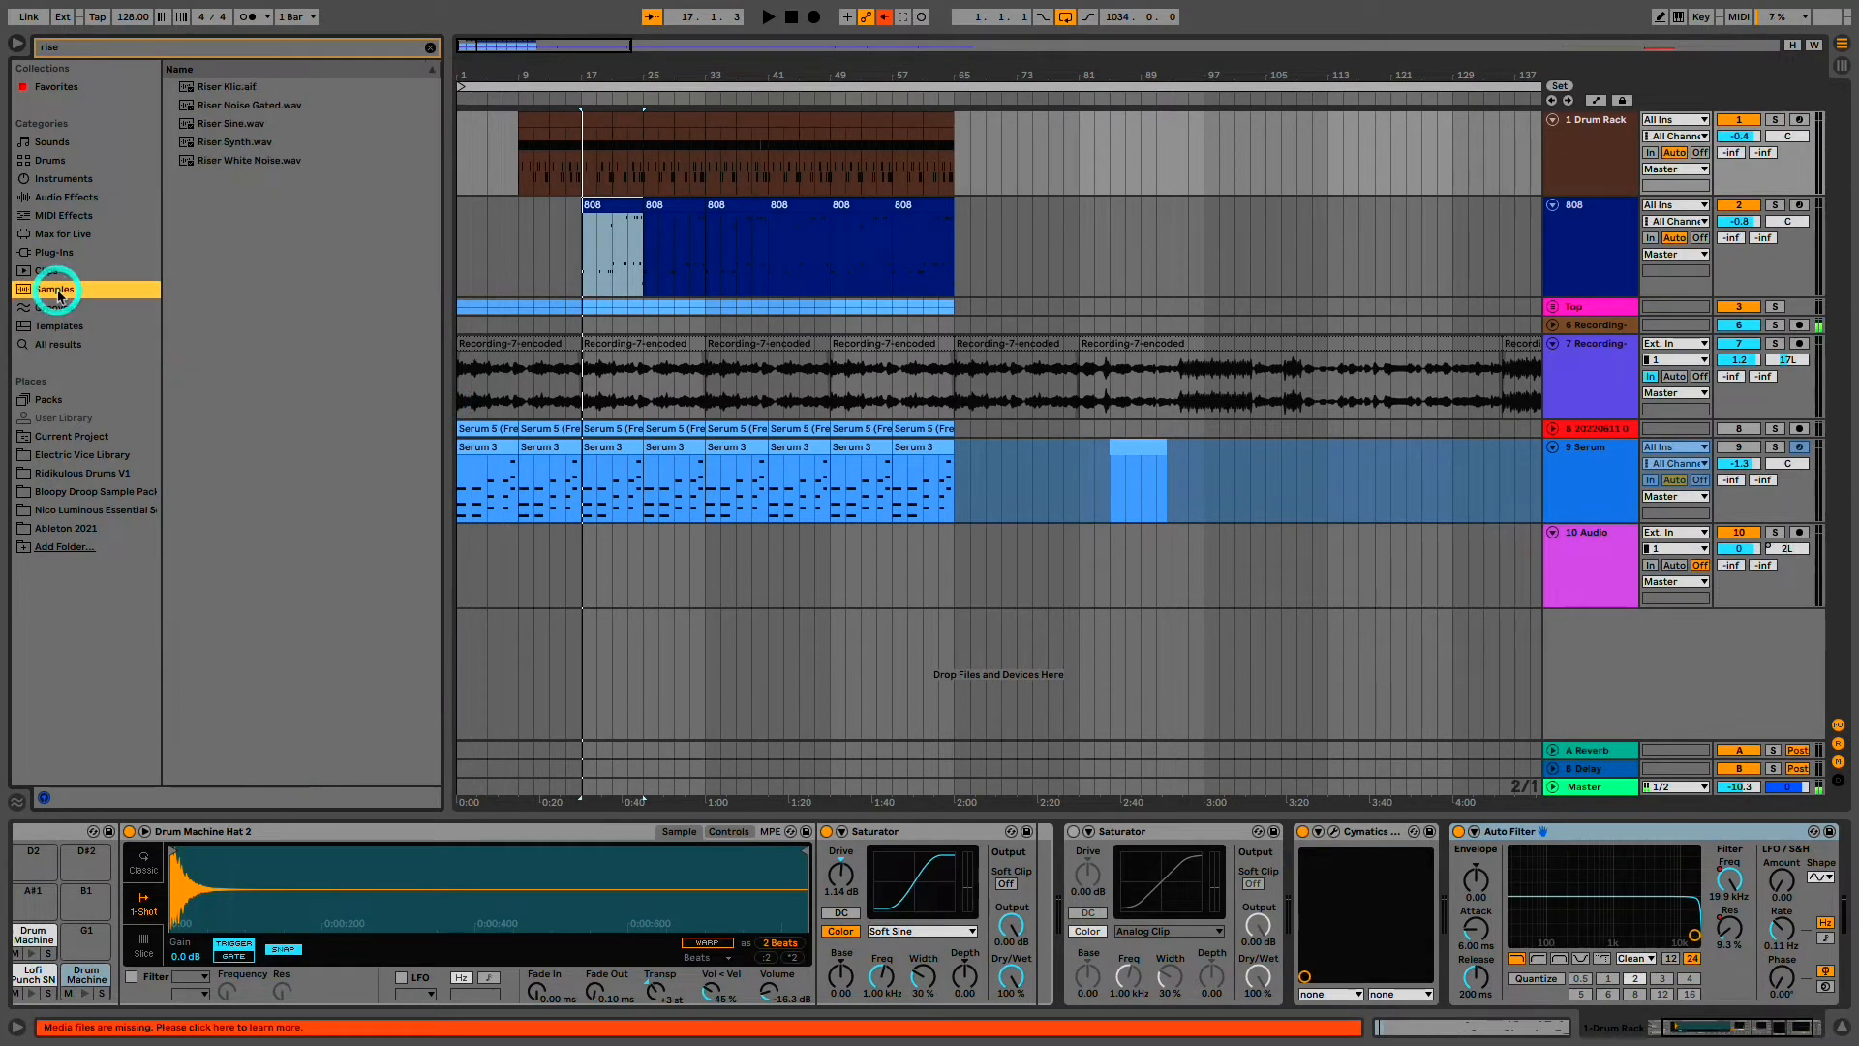
left_click(53, 349)
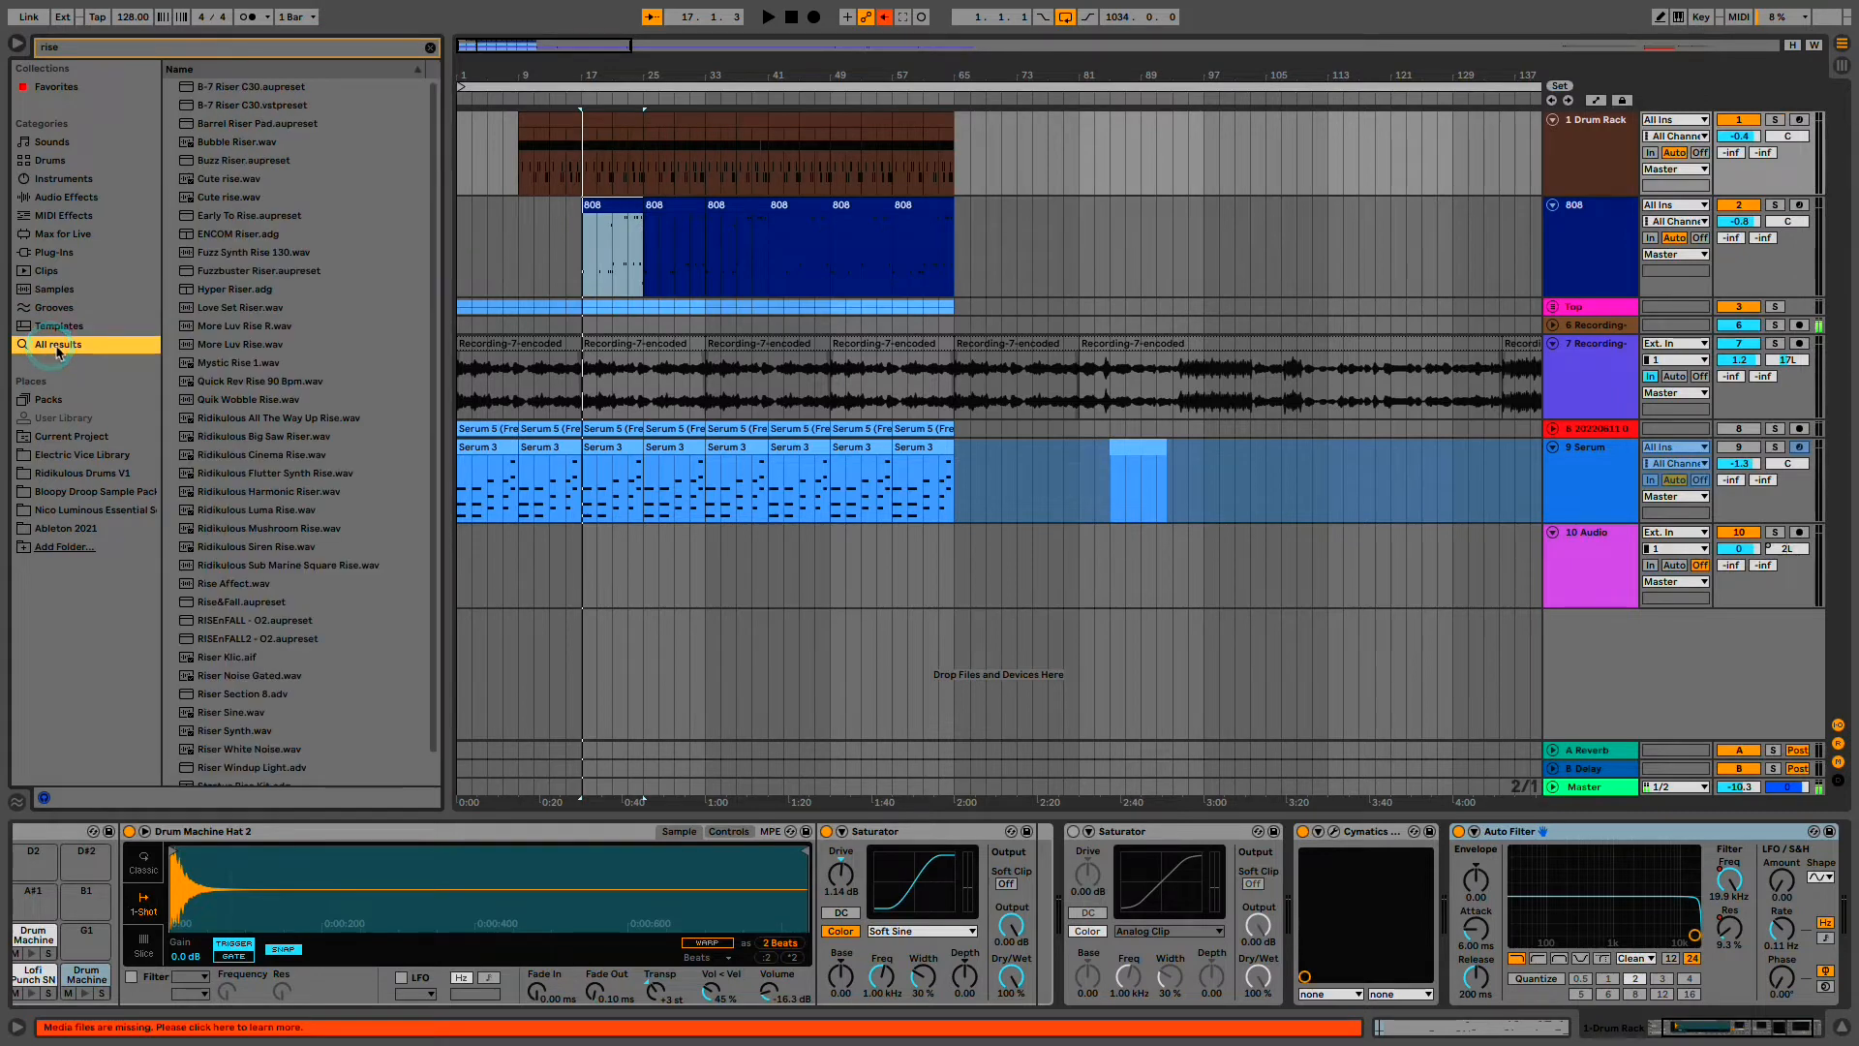
- Place Mystic Rise 1.wav on the empty track 10 at bar 13 and open its clip view
left_click(210, 363)
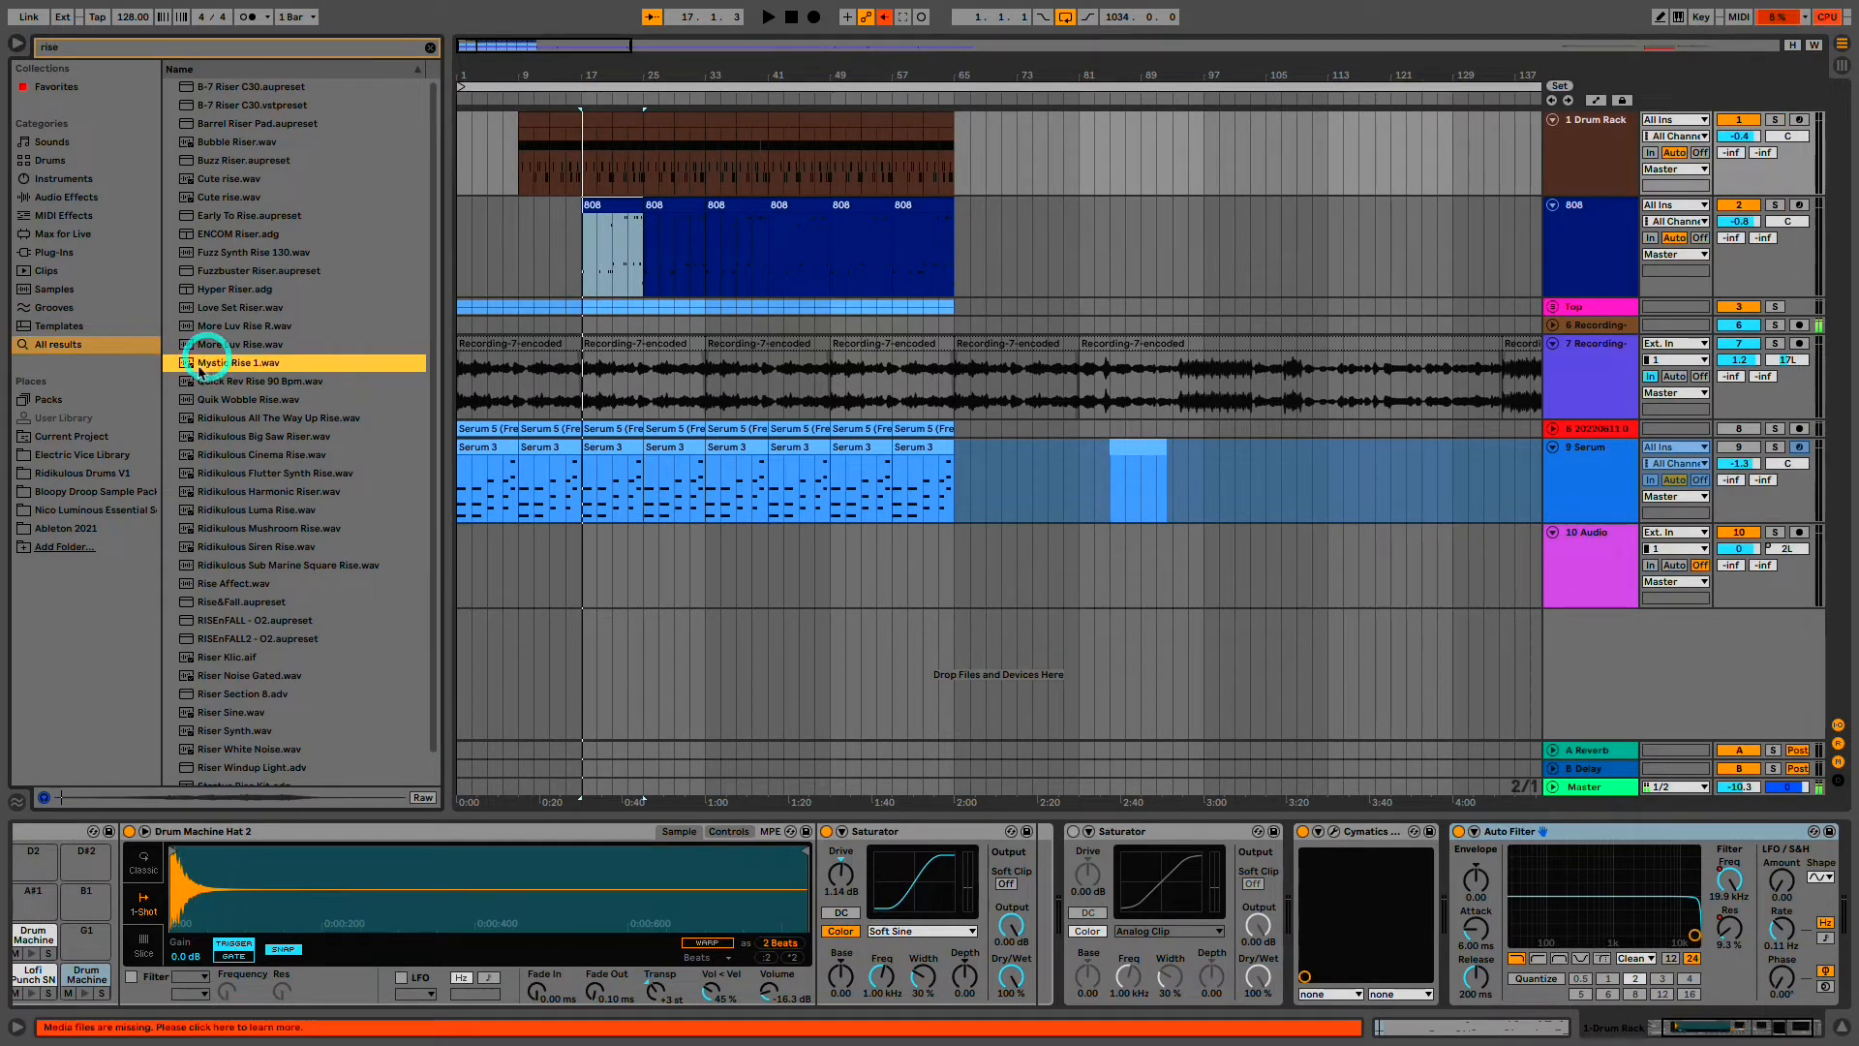
left_click_drag(189, 366, 548, 582)
left_click(577, 531)
double_click(577, 531)
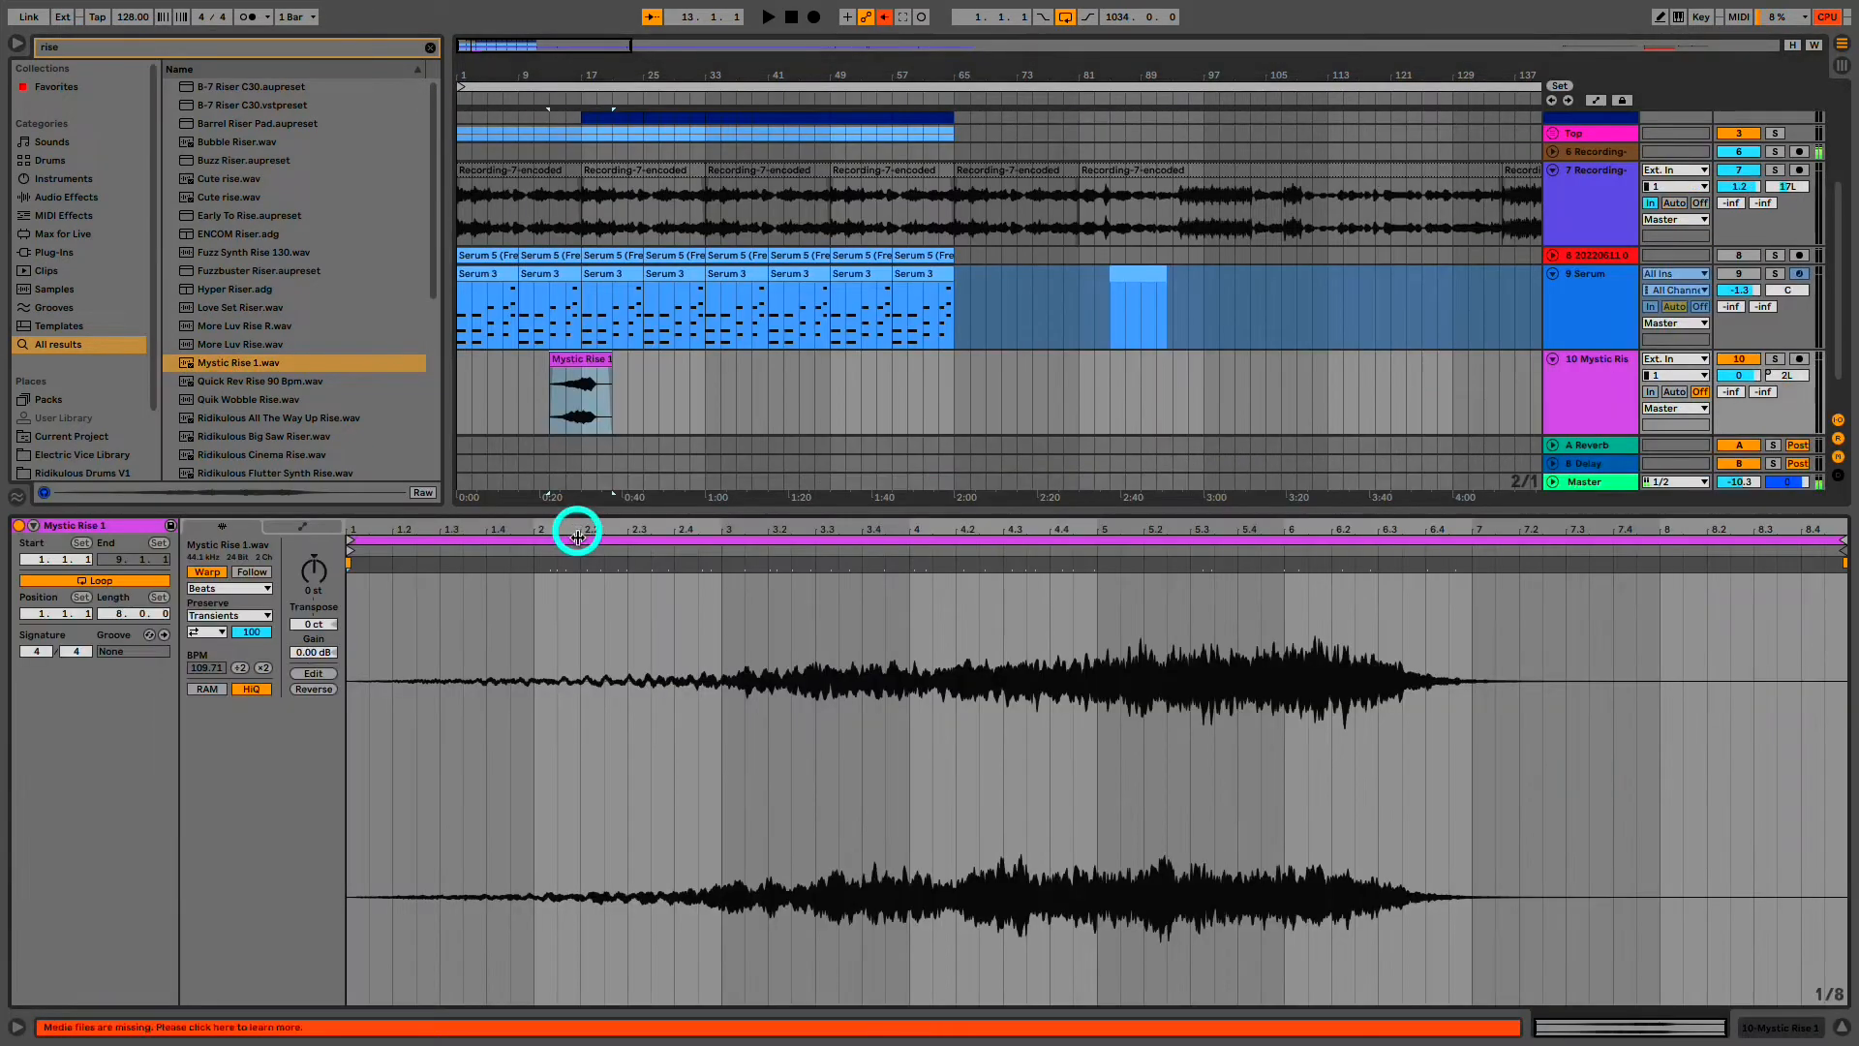
- Turn off Warp for the Mystic Rise 1 clip, shift it to start at bar 11 and play it from there
left_click(210, 573)
left_click_drag(561, 364, 549, 364)
left_click(539, 399)
key("space")
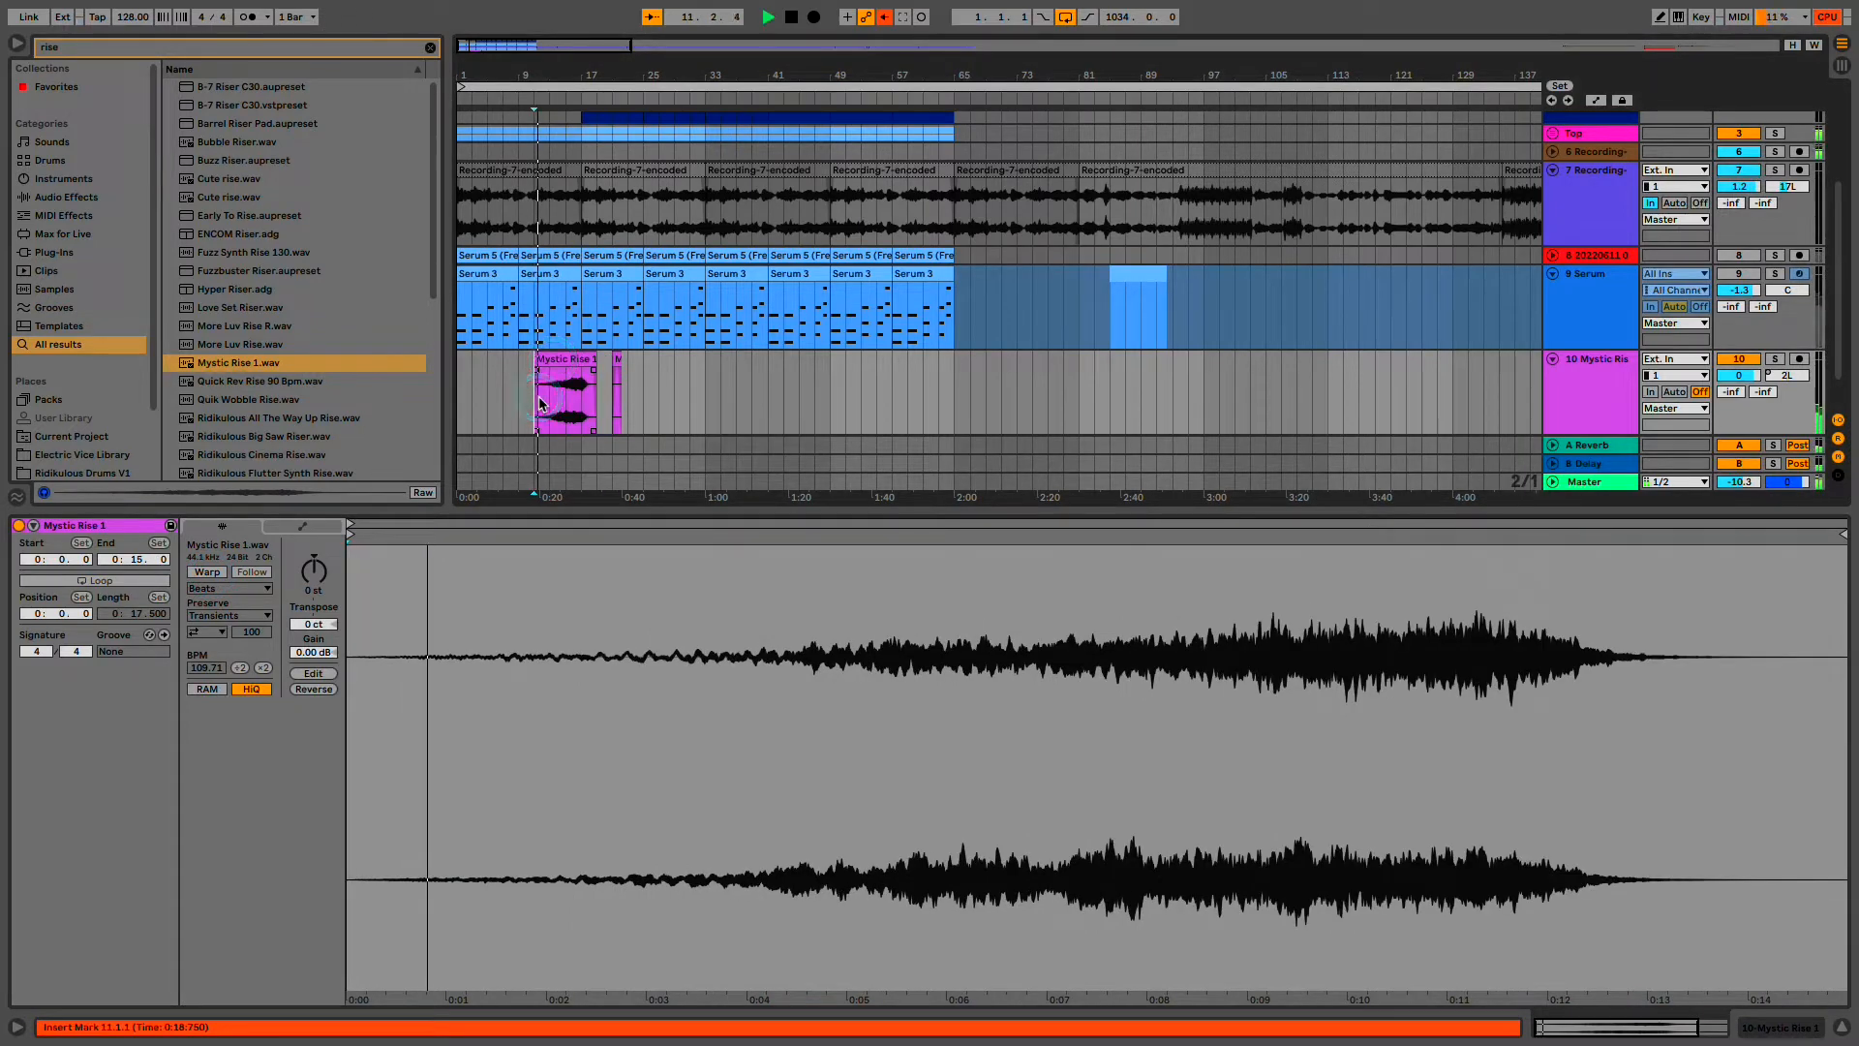
- Delete the leftover Mystic Rise 1 fragment at bar 21 and trim the main riser clip to end at bar 17
key("plus")
key("plus")
key("plus")
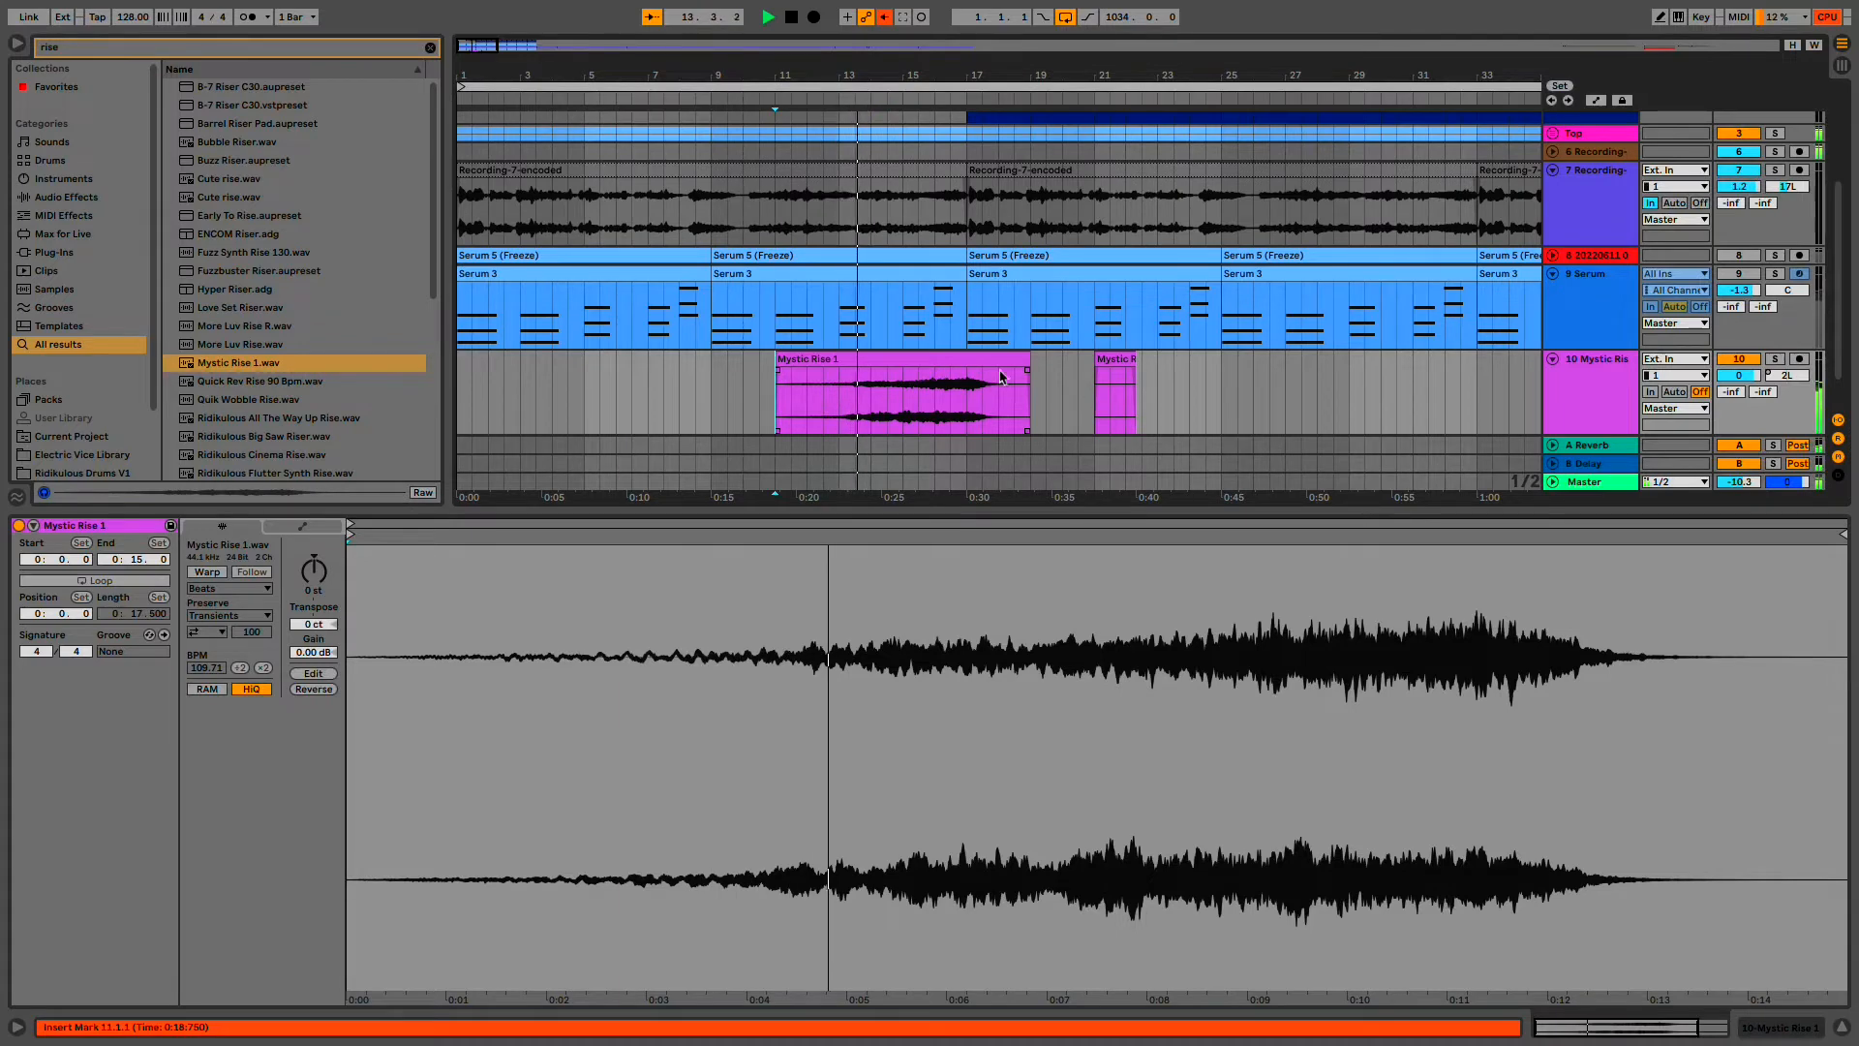
left_click(1104, 366)
key("Delete")
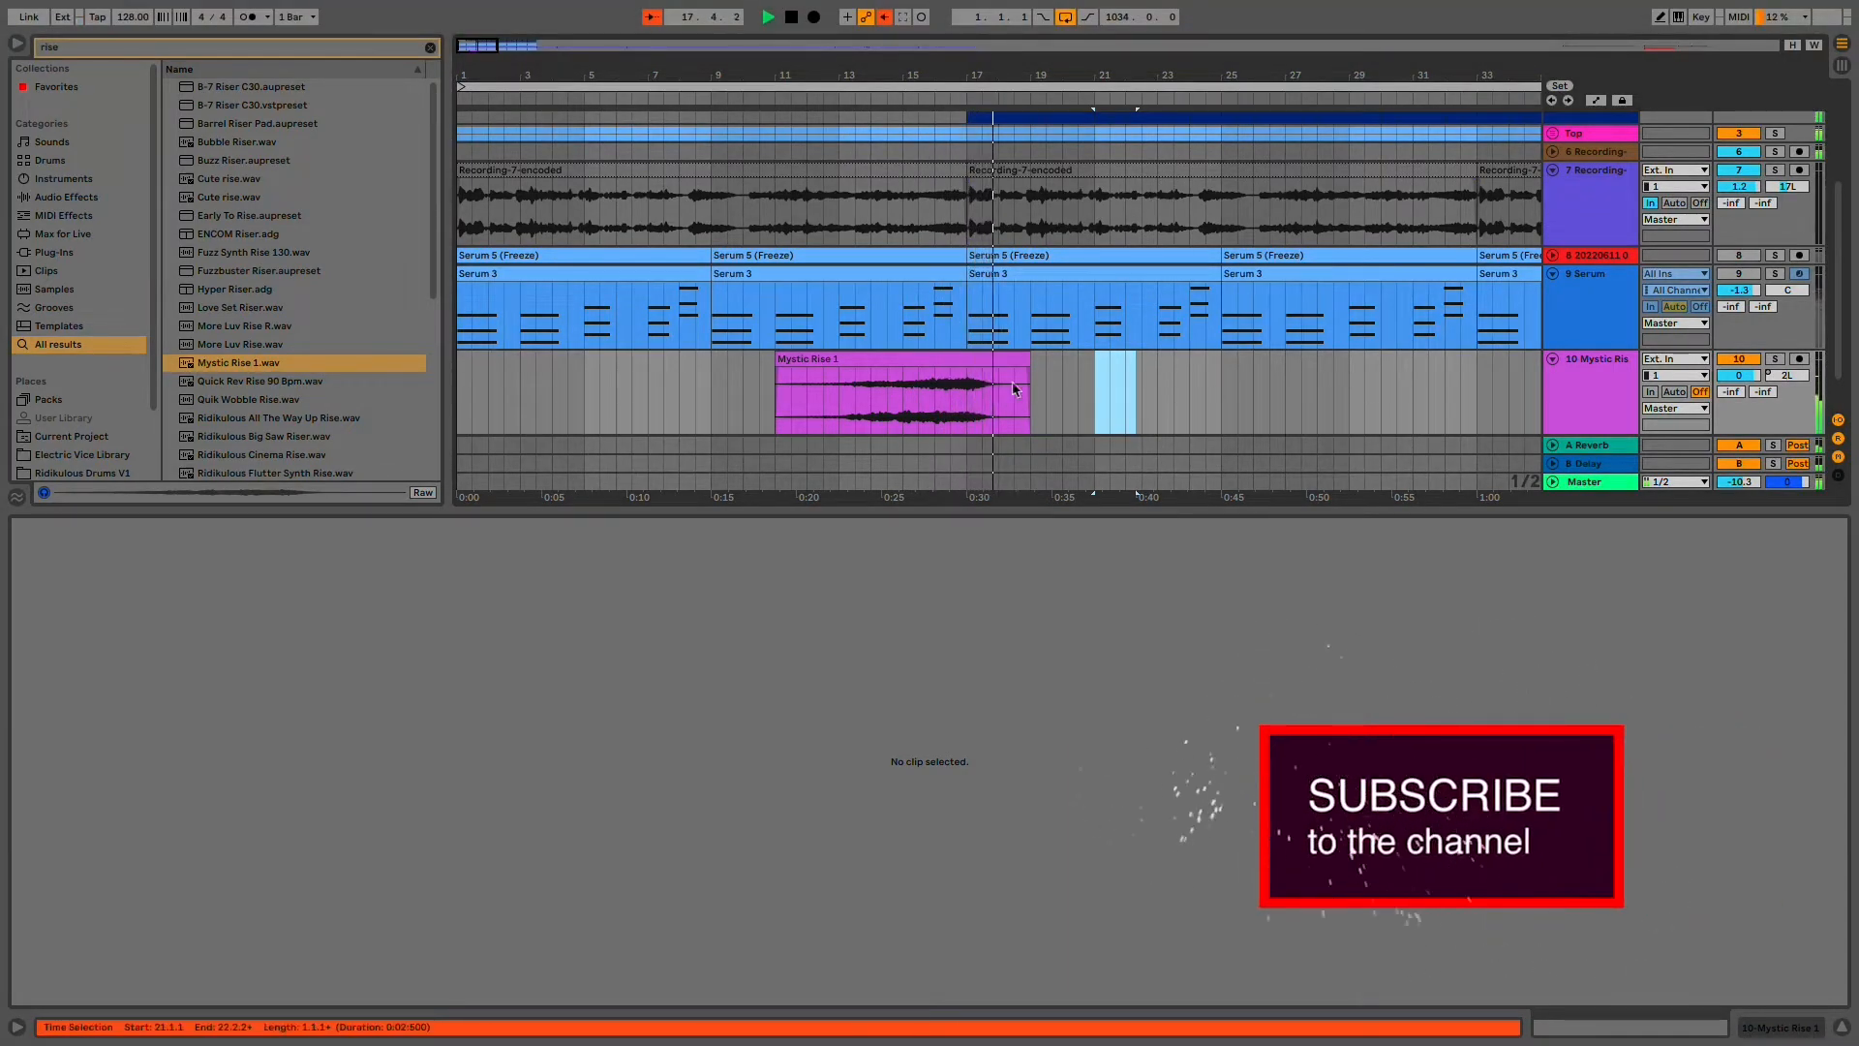
key("space")
left_click_drag(1028, 366, 969, 360)
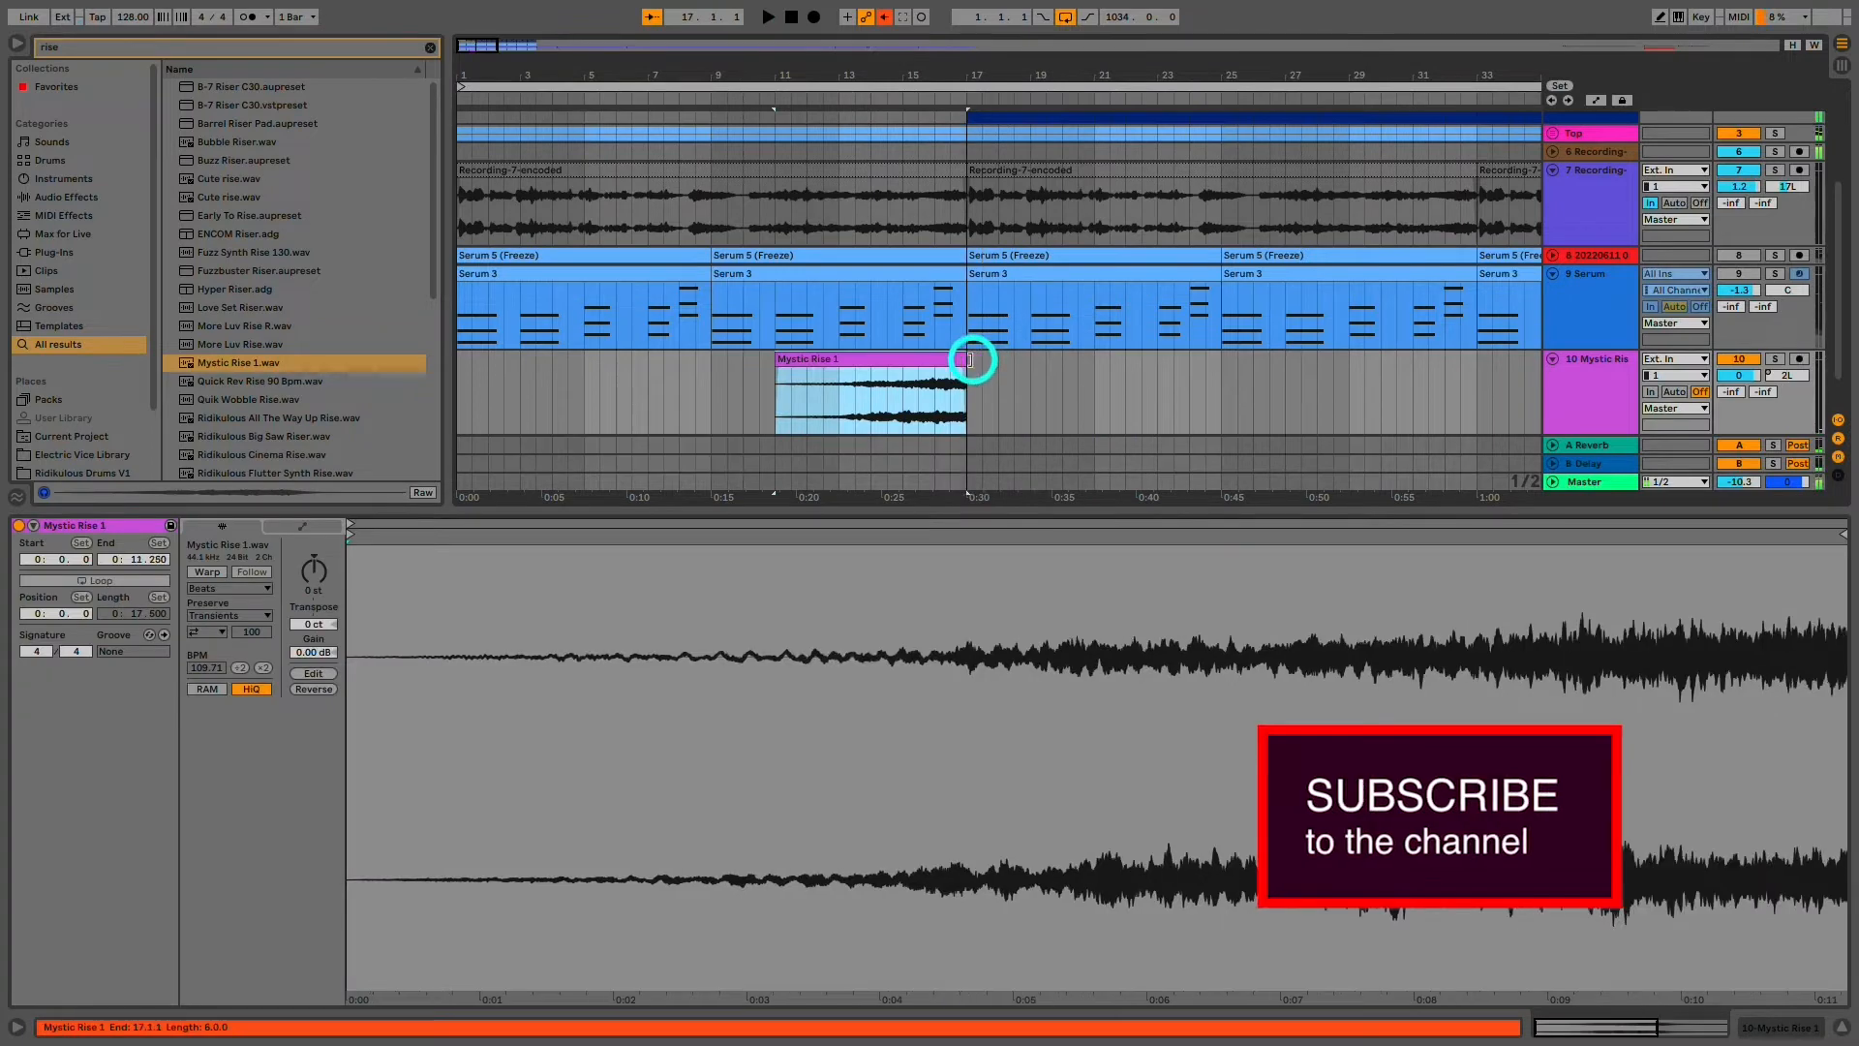
- Add a Reverb audio effect to the Mystic Rise track and set its Dry/Wet to 0 %
double_click(1605, 392)
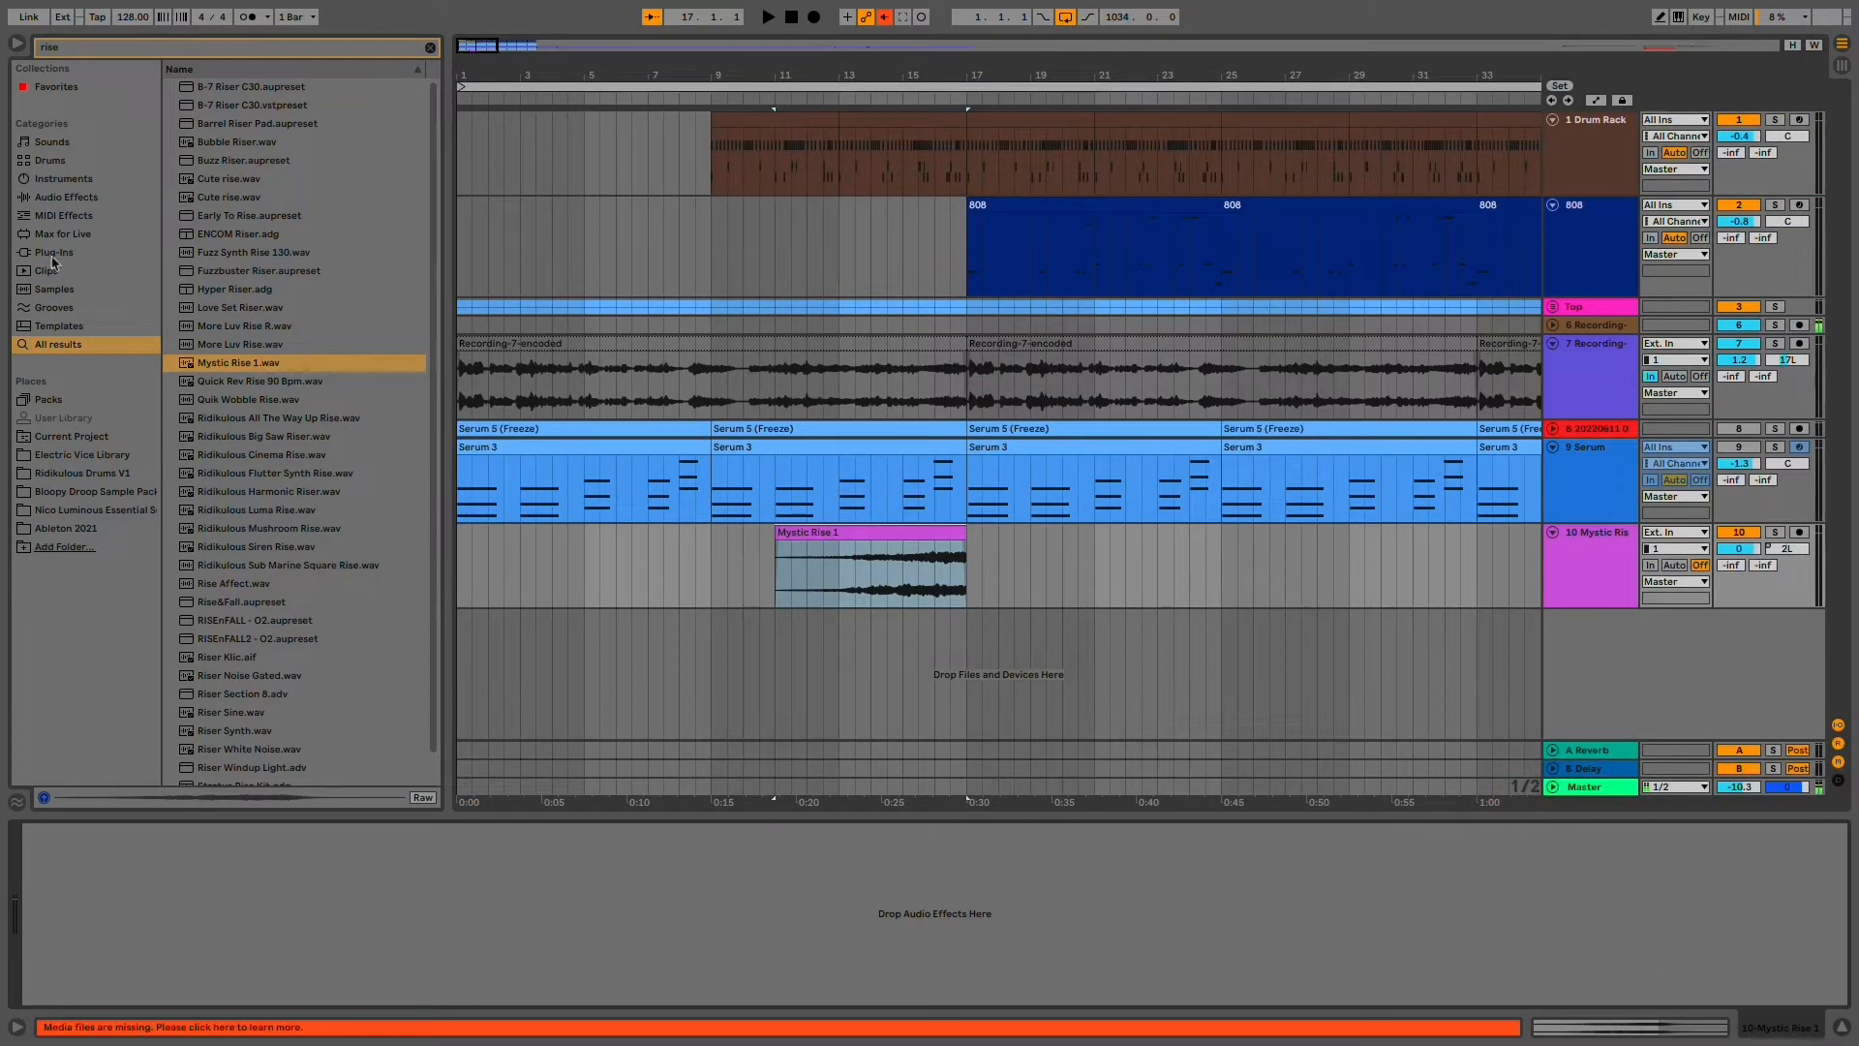
left_click(65, 197)
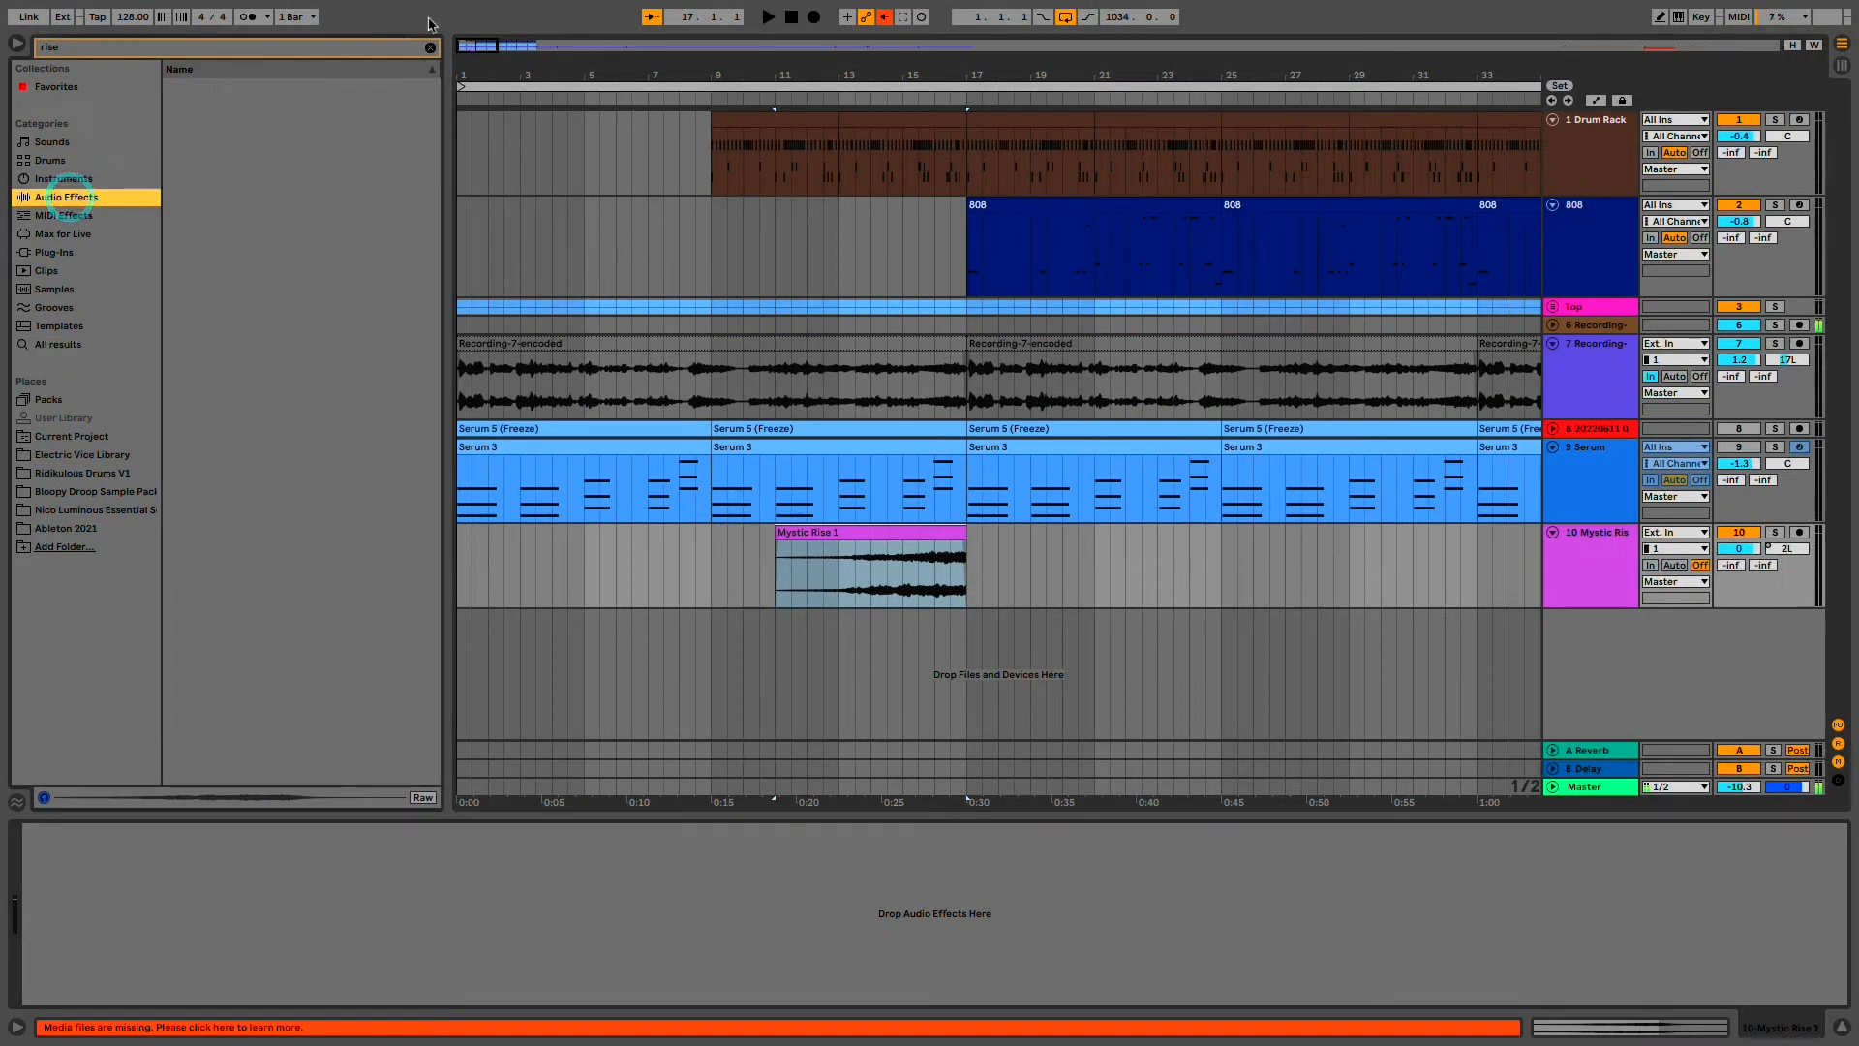
left_click(430, 49)
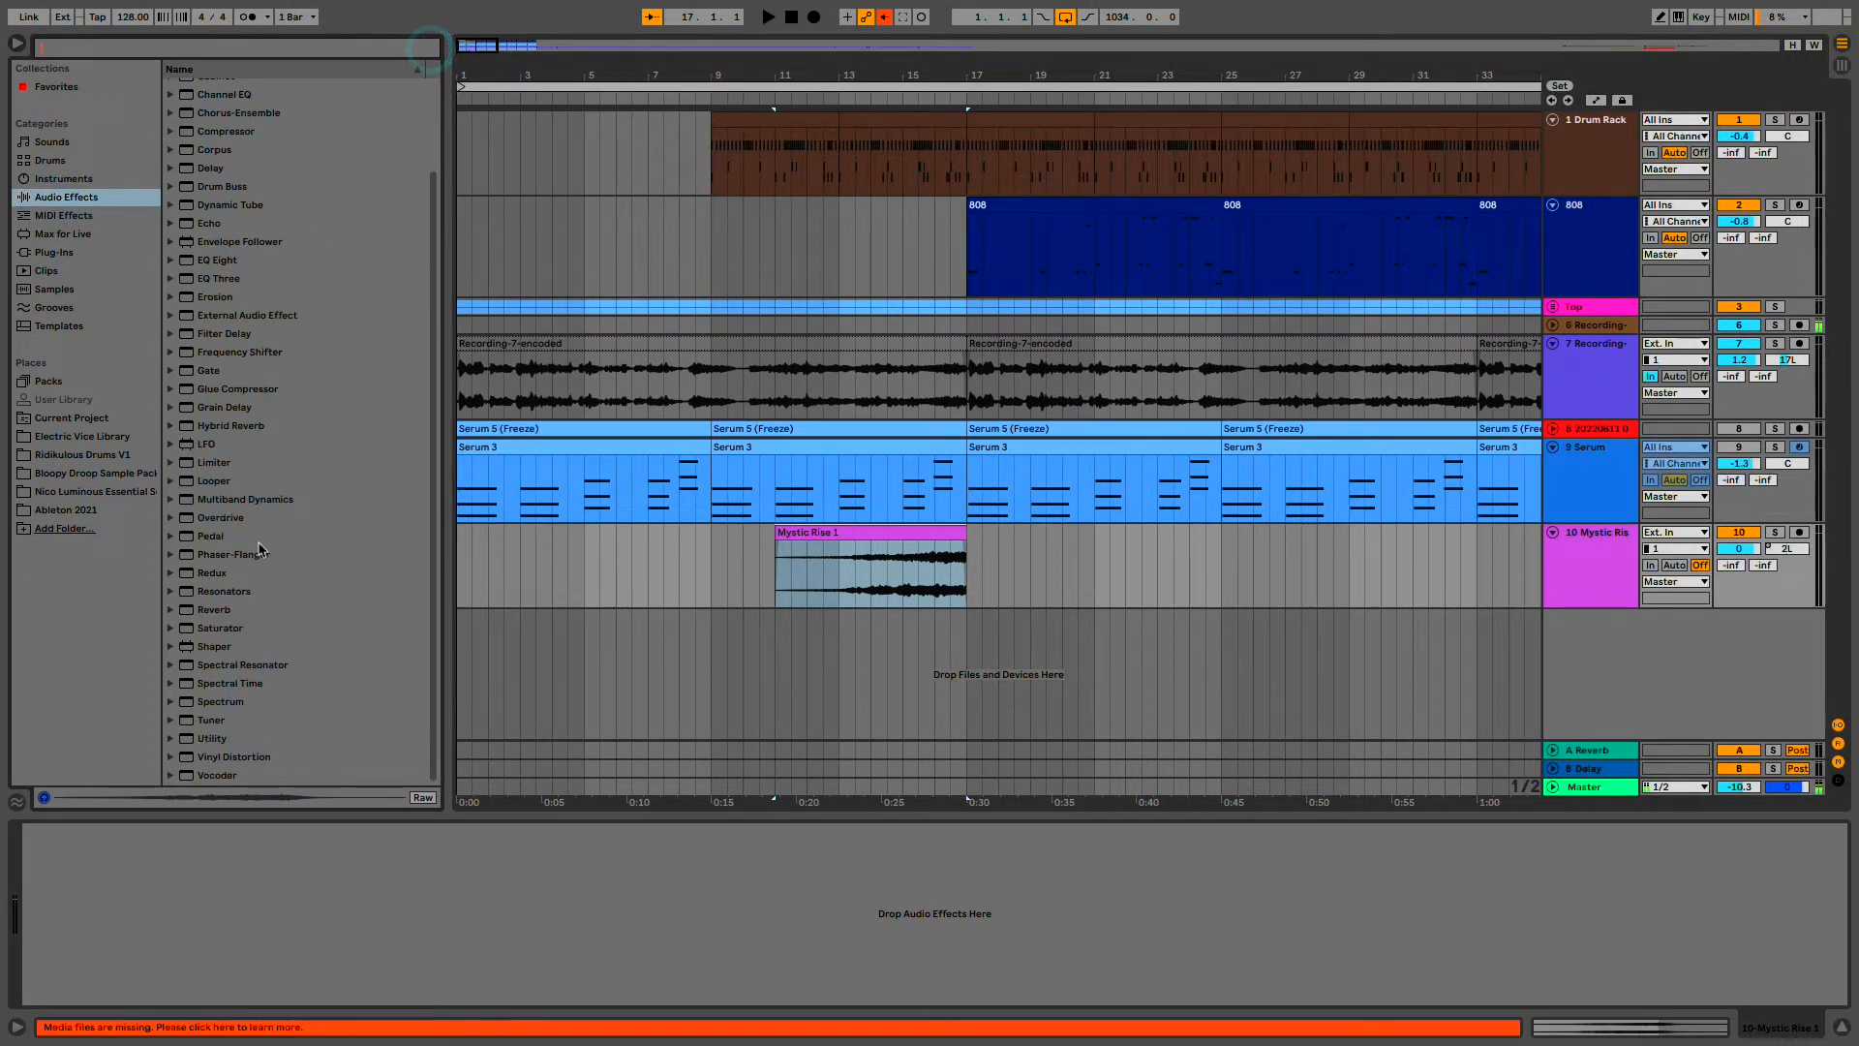
left_click(244, 619)
double_click(242, 613)
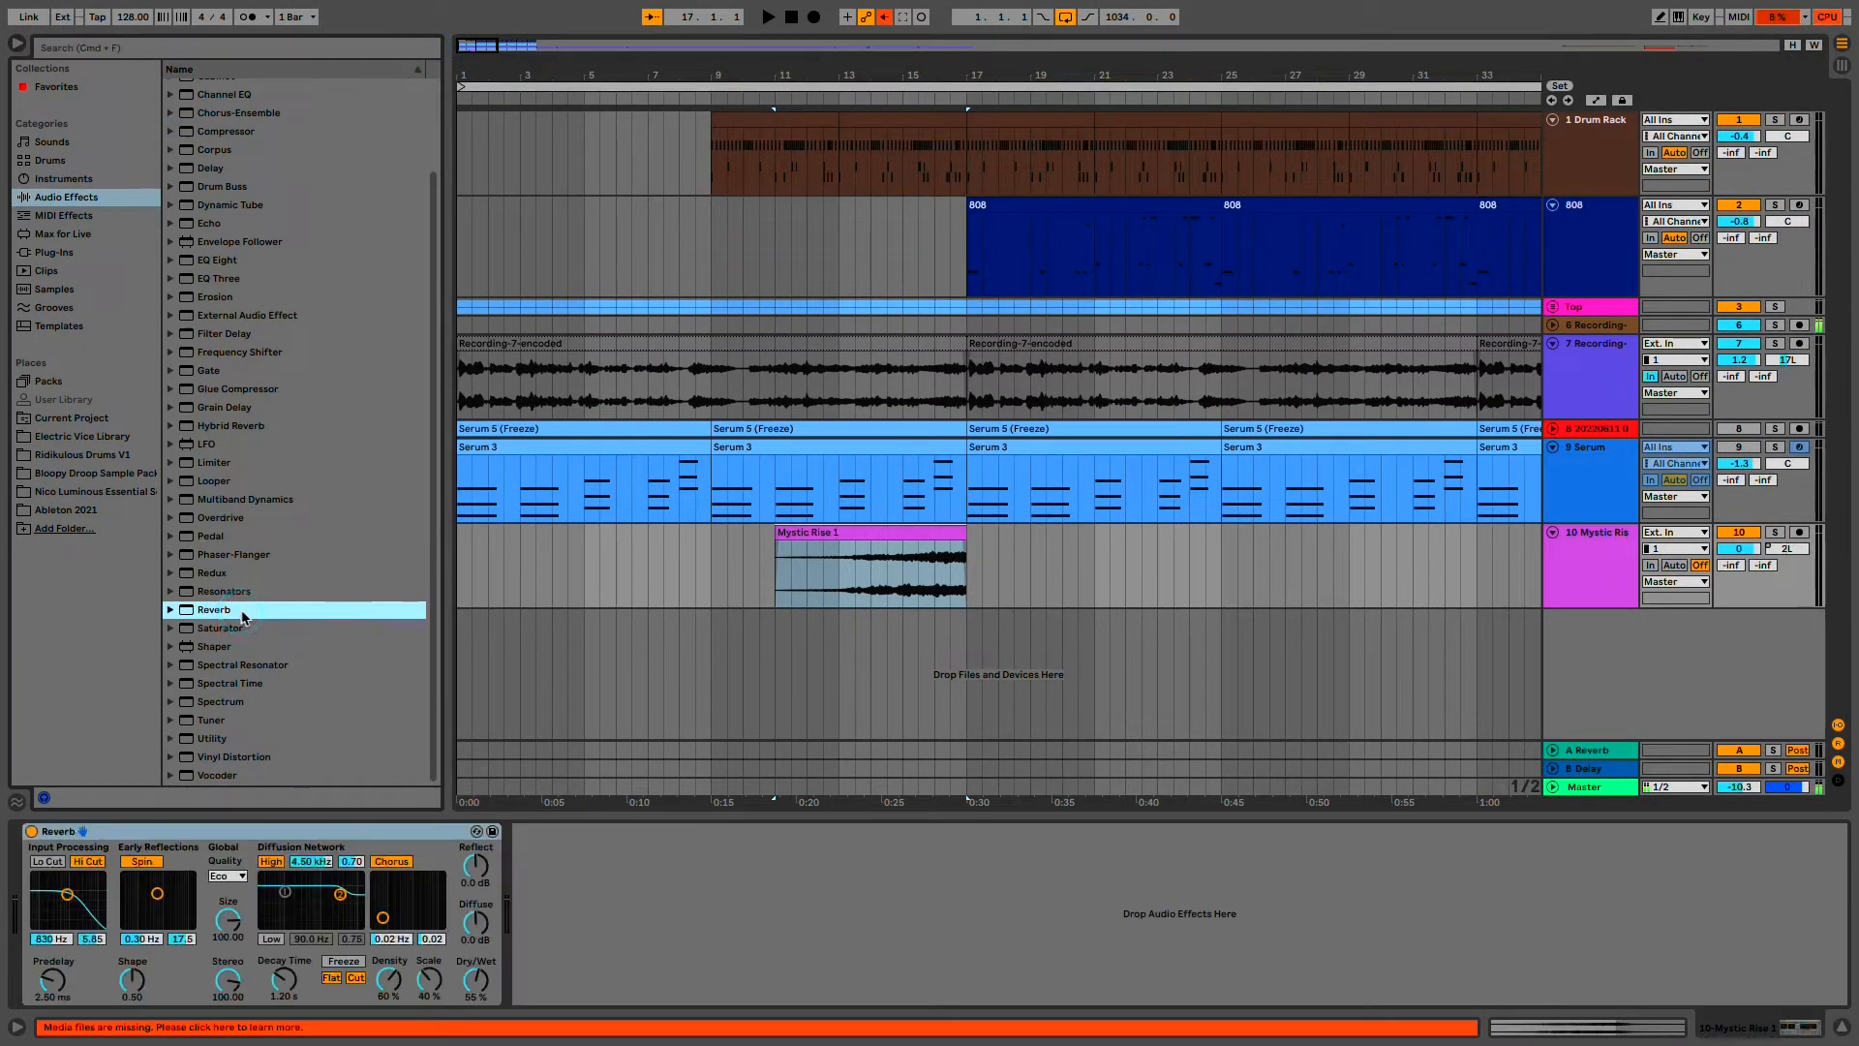
left_click(466, 983)
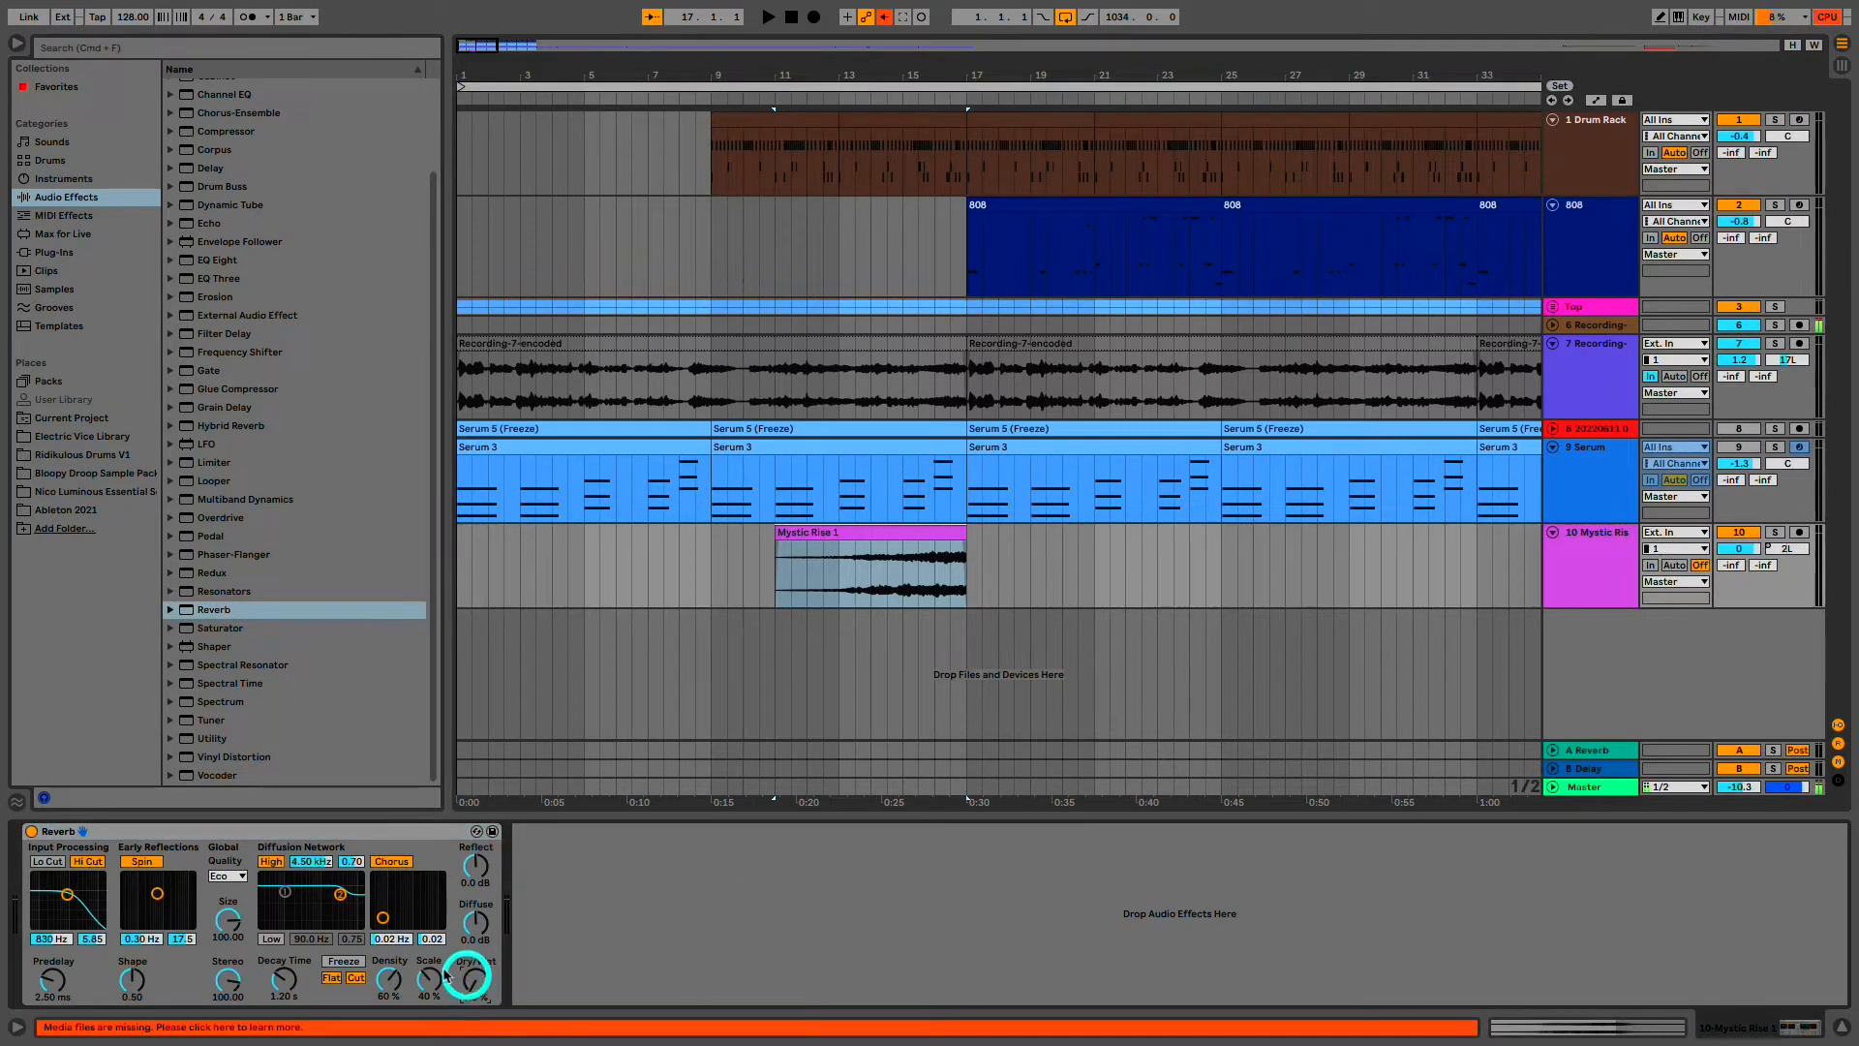
- Play the arrangement from bar 13 to hear the Mystic Rise riser
left_click(842, 558)
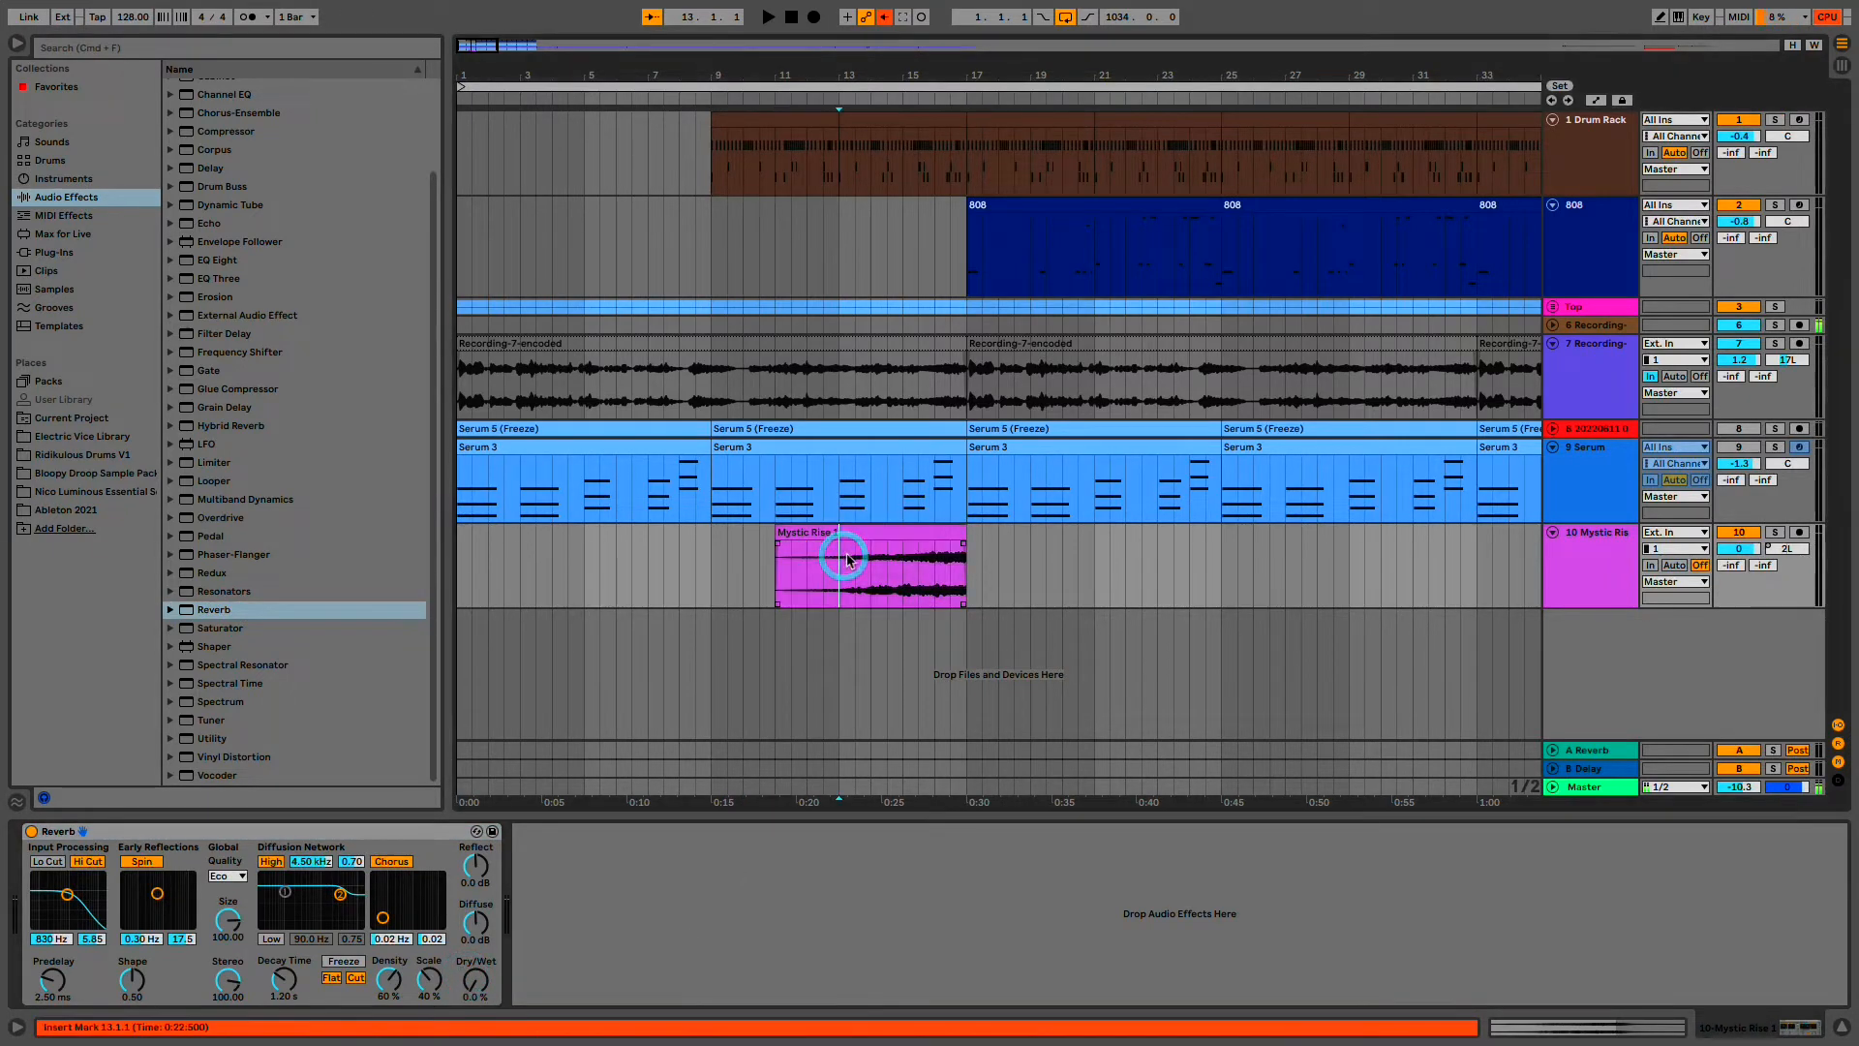
key("space")
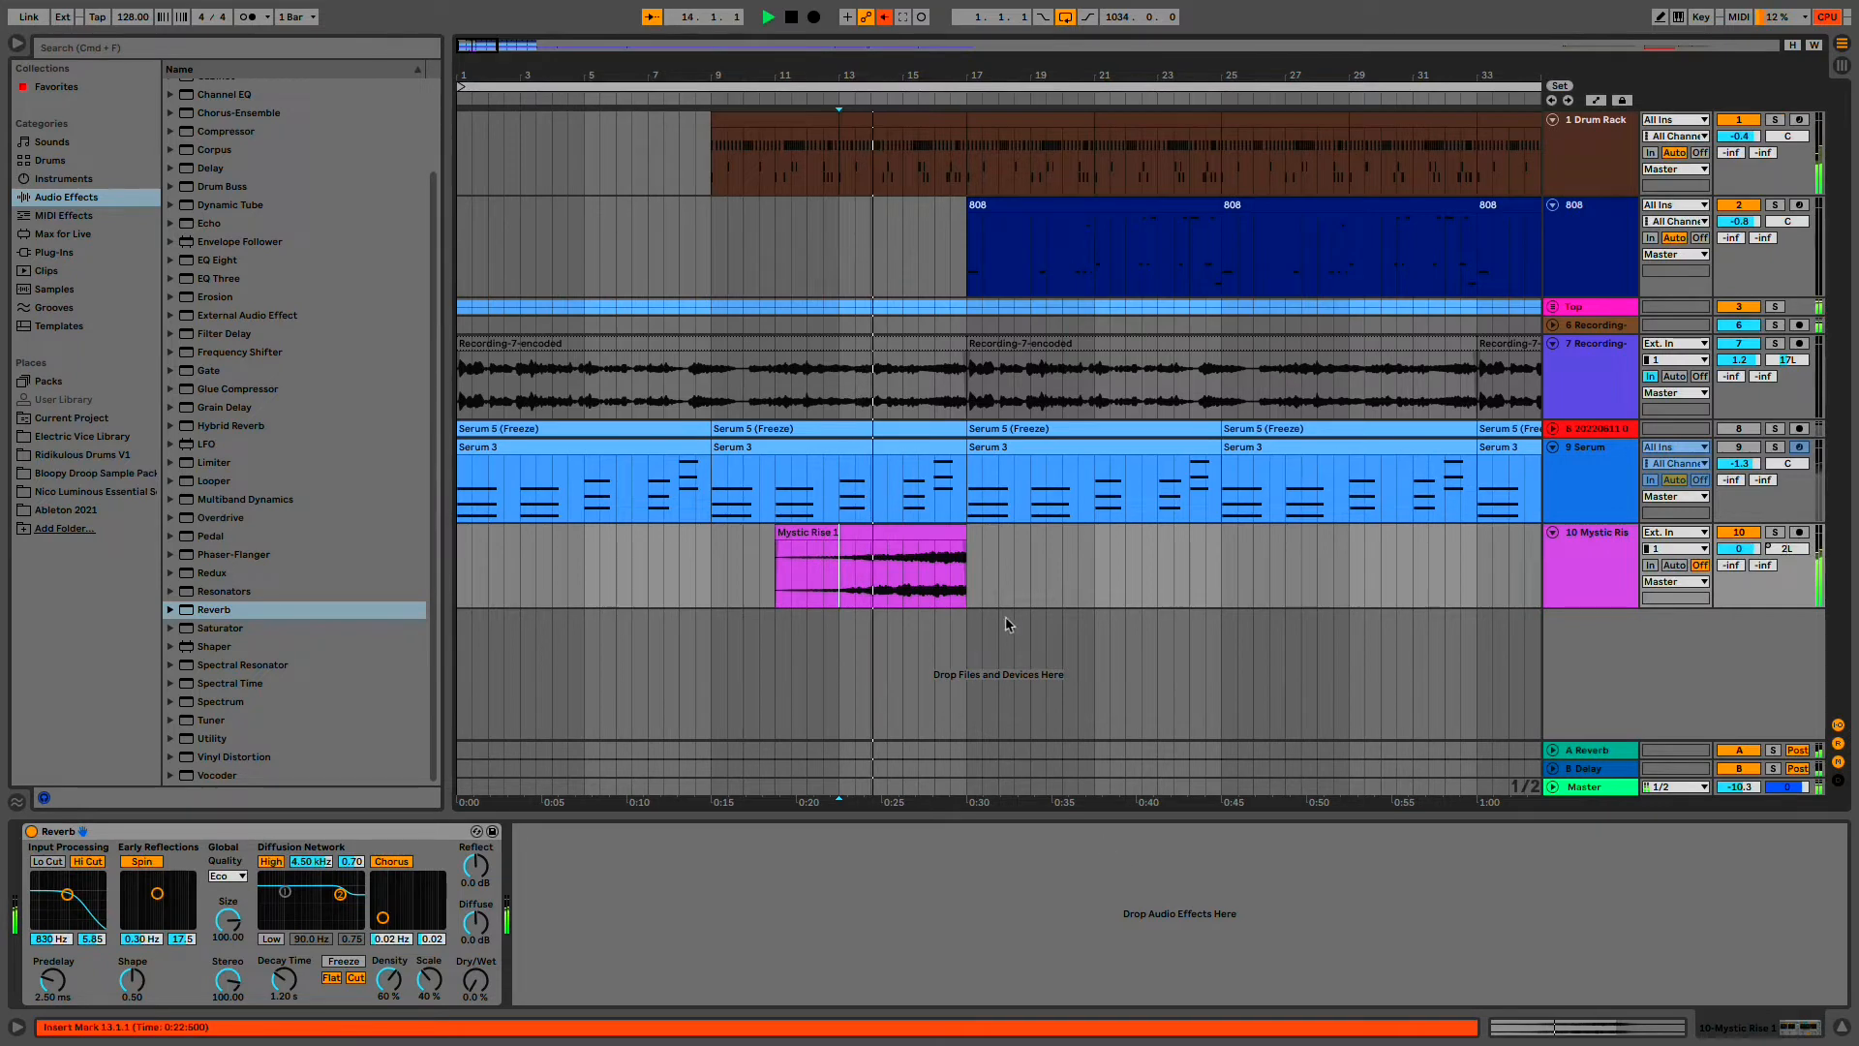
key("space")
left_click(921, 18)
key("space")
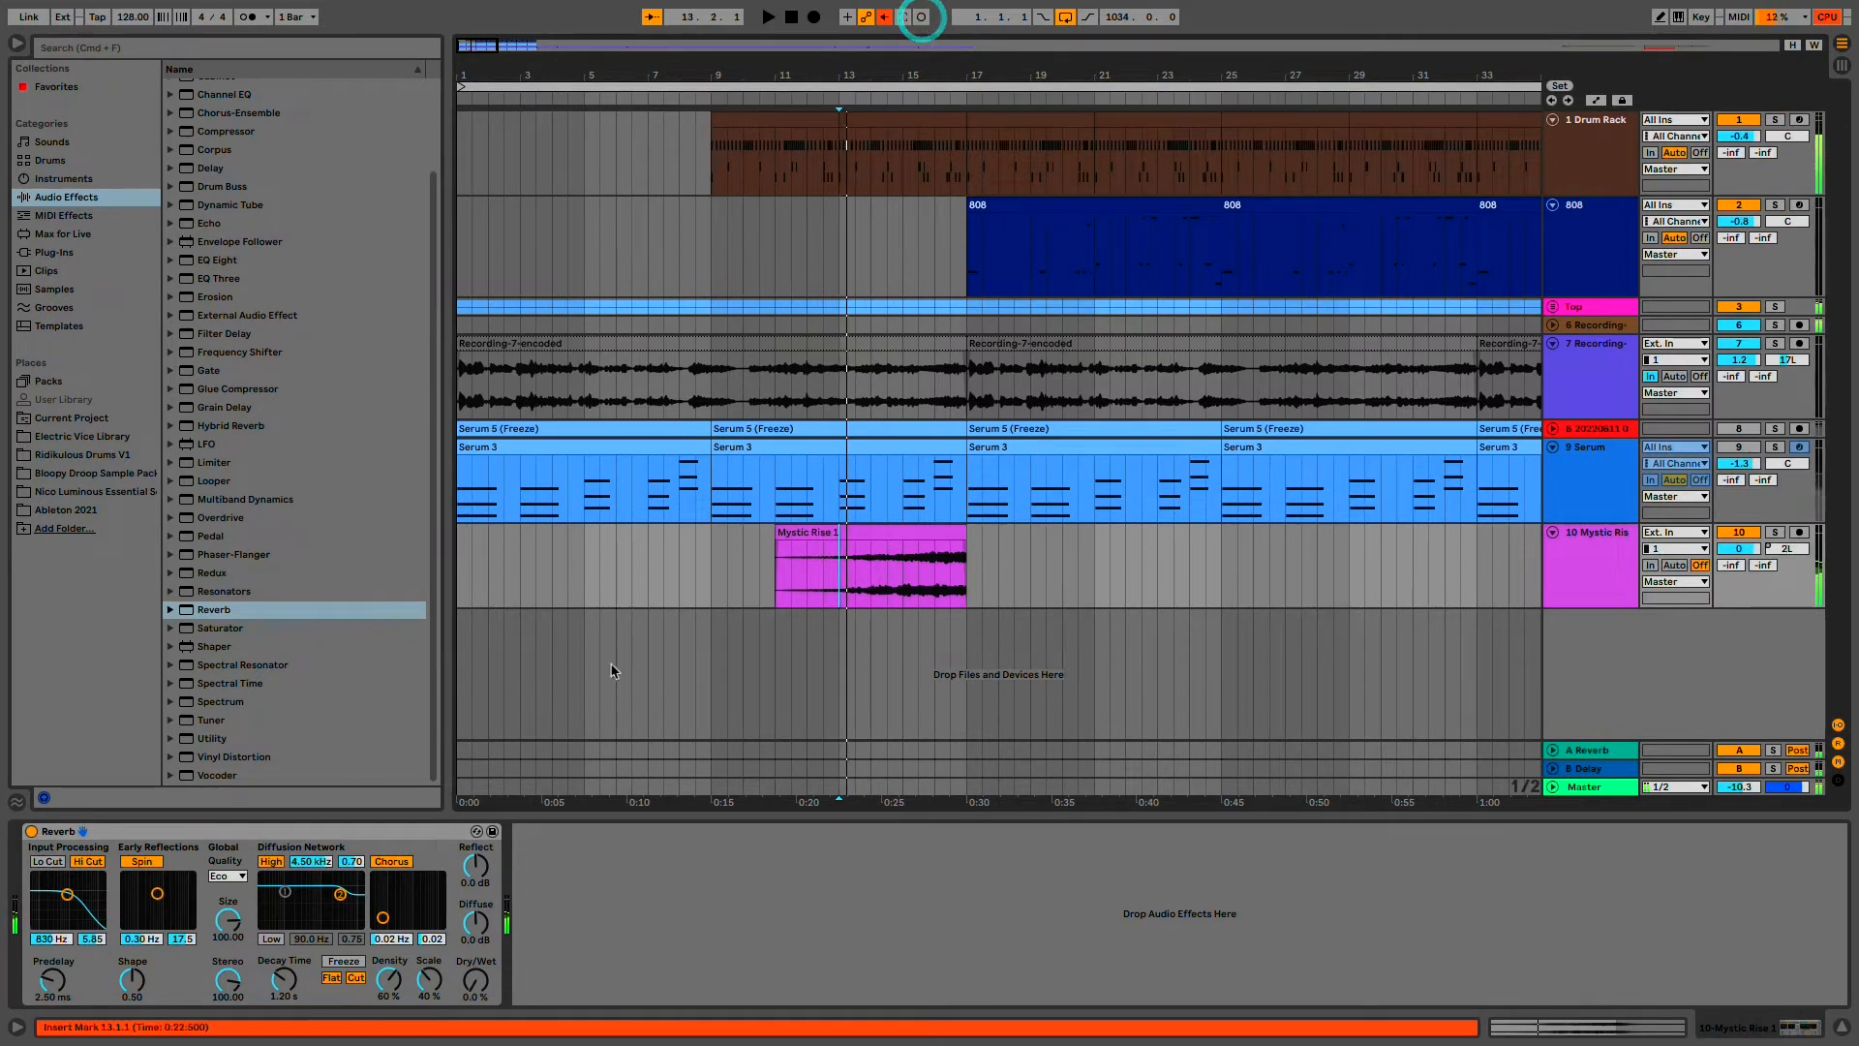
key("space")
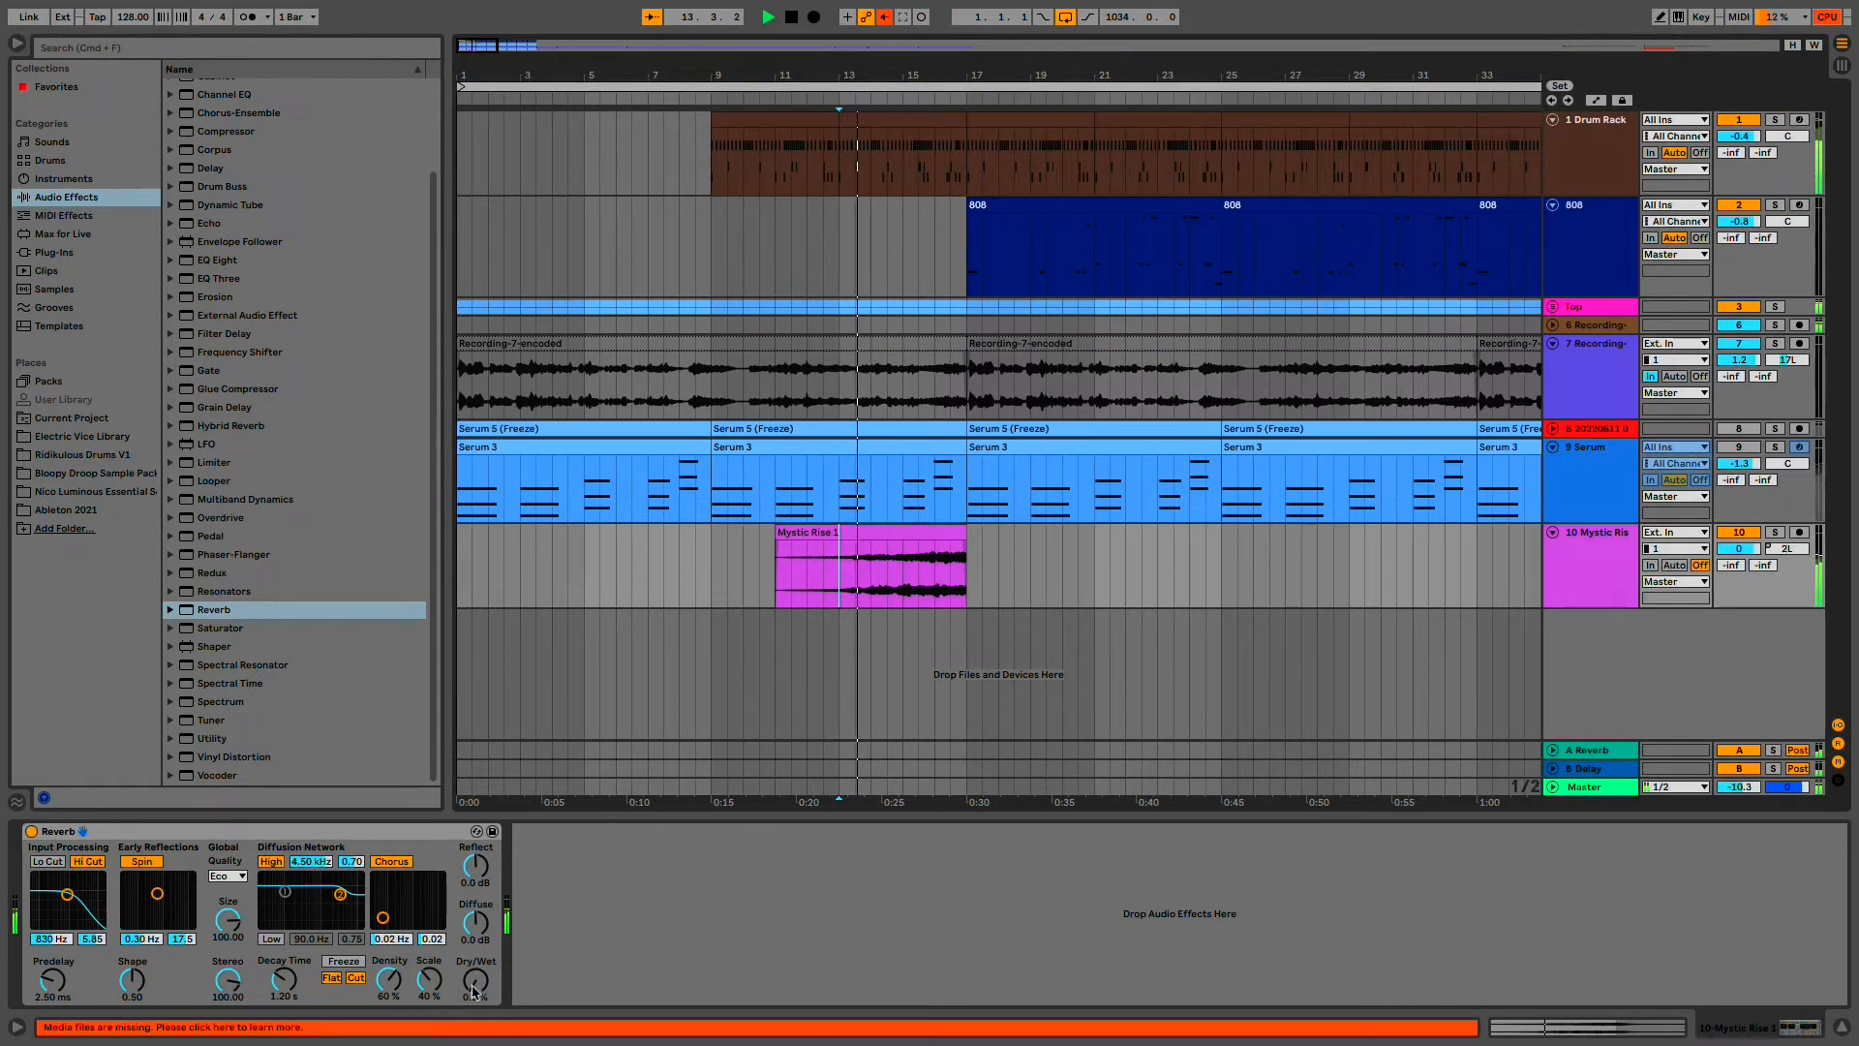
- Set the riser's Reverb to 87 % Dry/Wet, 3.79 s Decay Time and High quality, and replay from bar 13
left_click(472, 986)
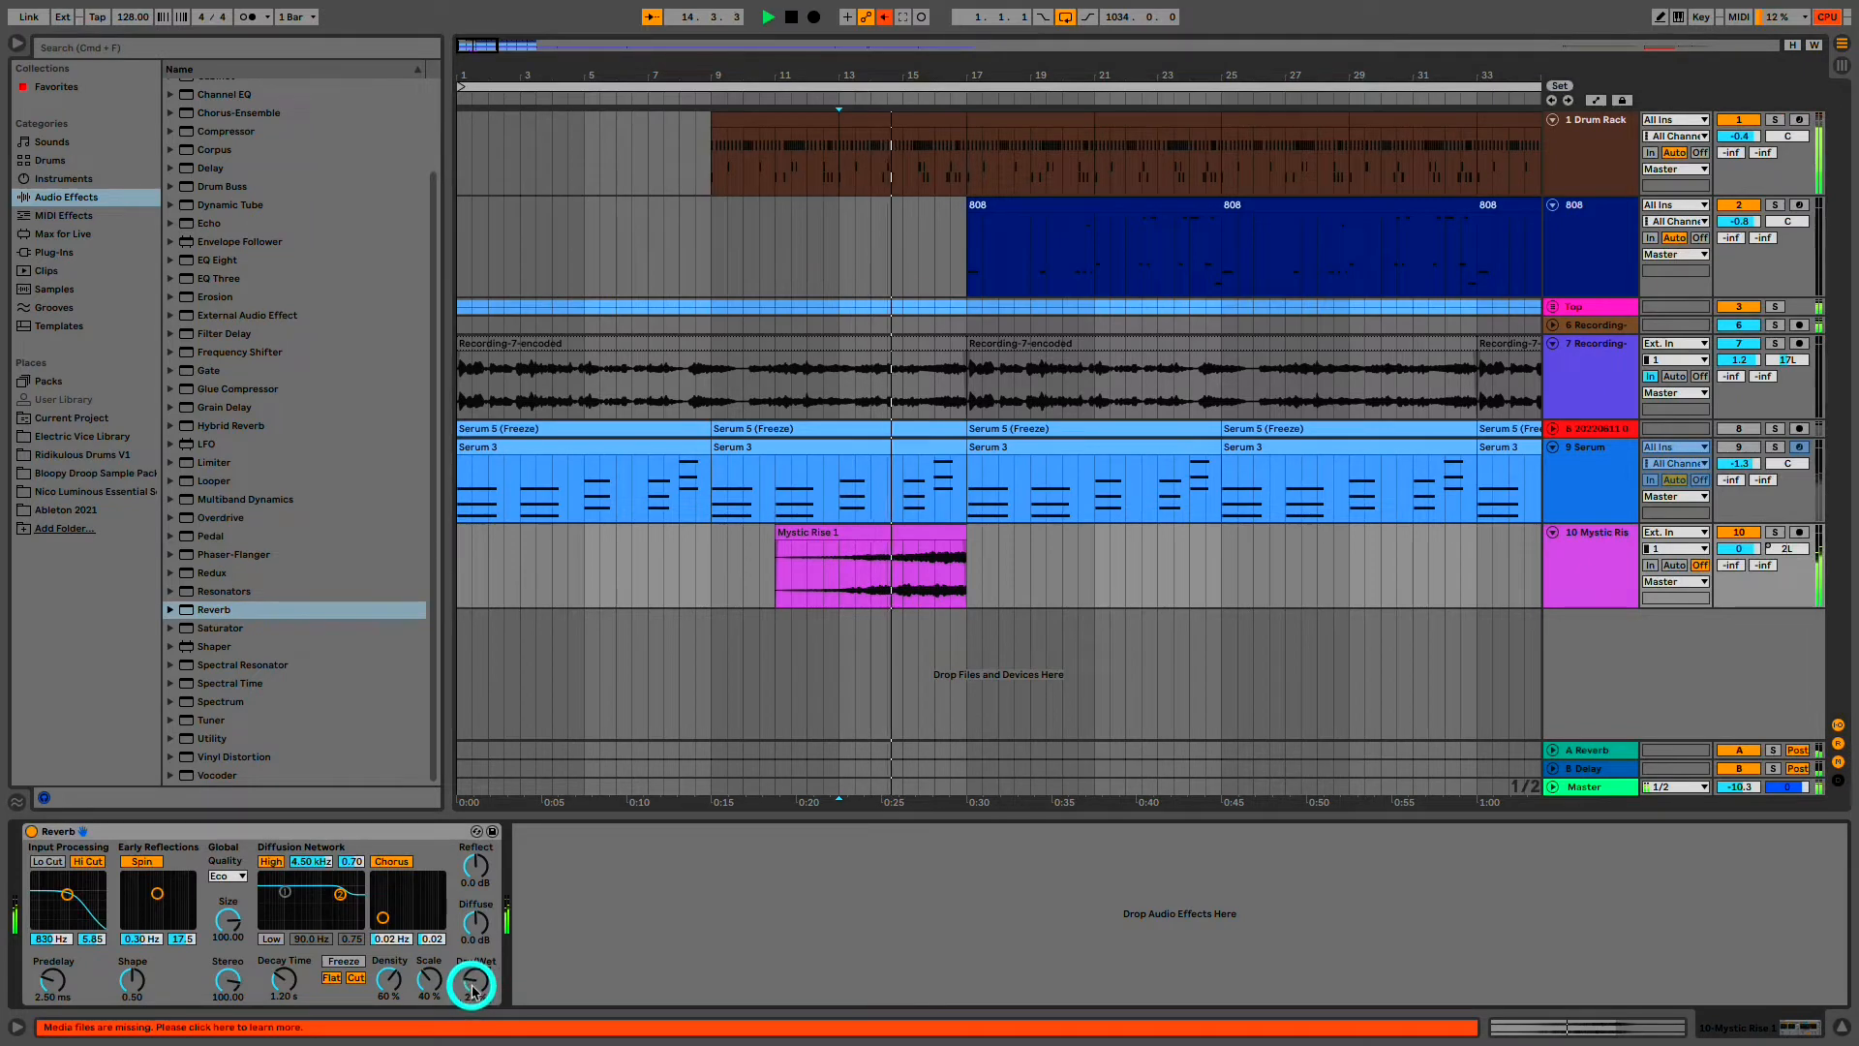
left_click_drag(473, 985, 473, 990)
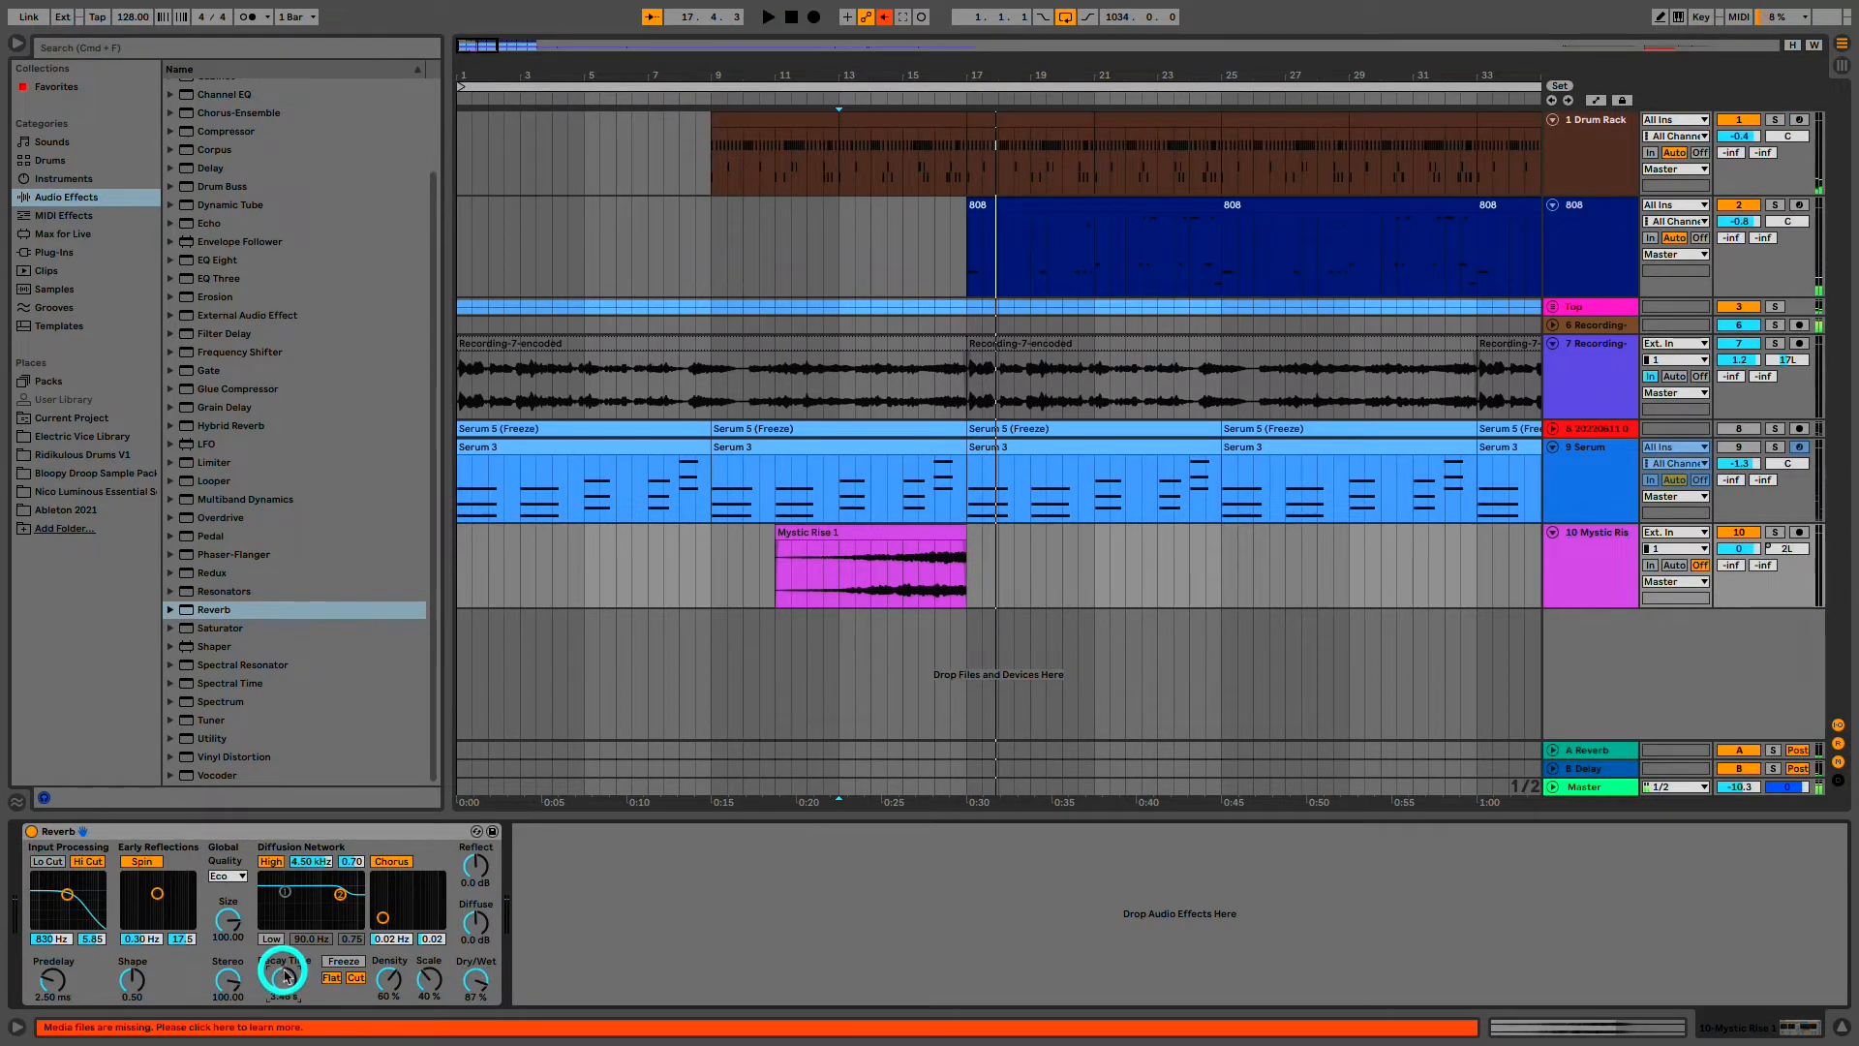
left_click(229, 876)
left_click(236, 920)
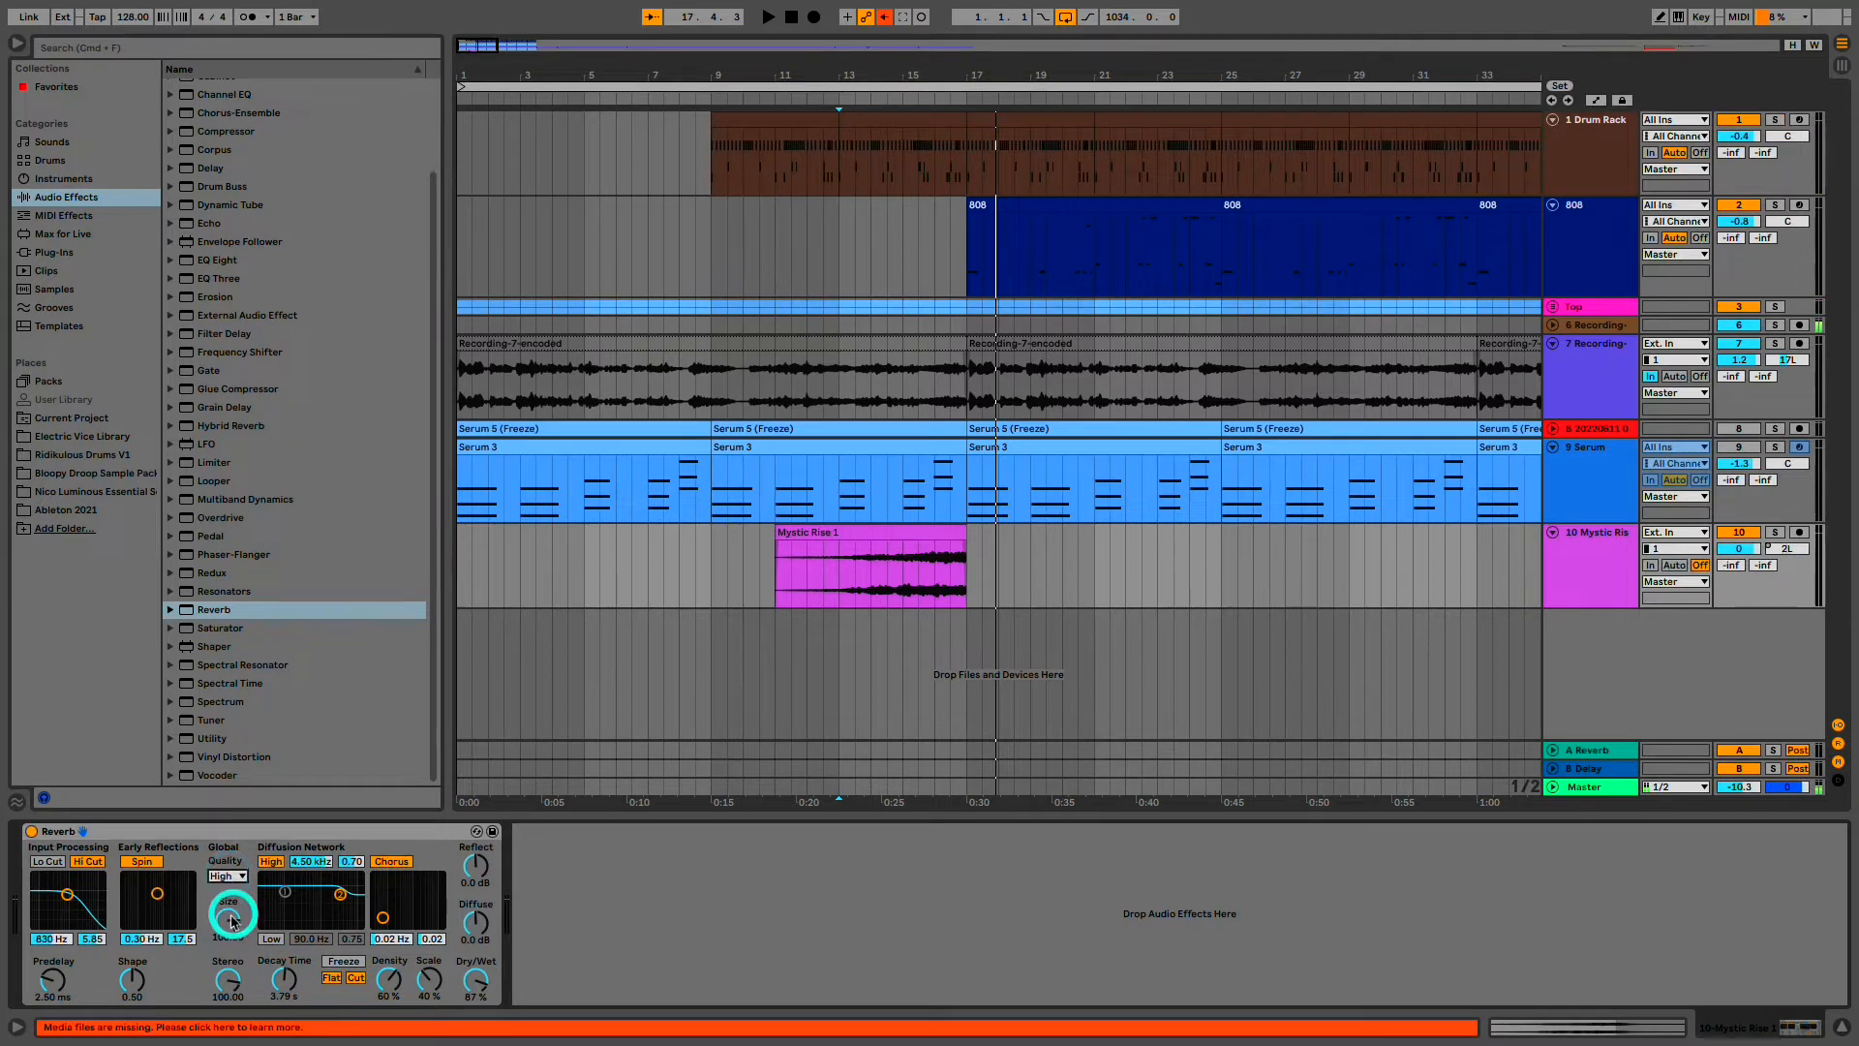
key("space")
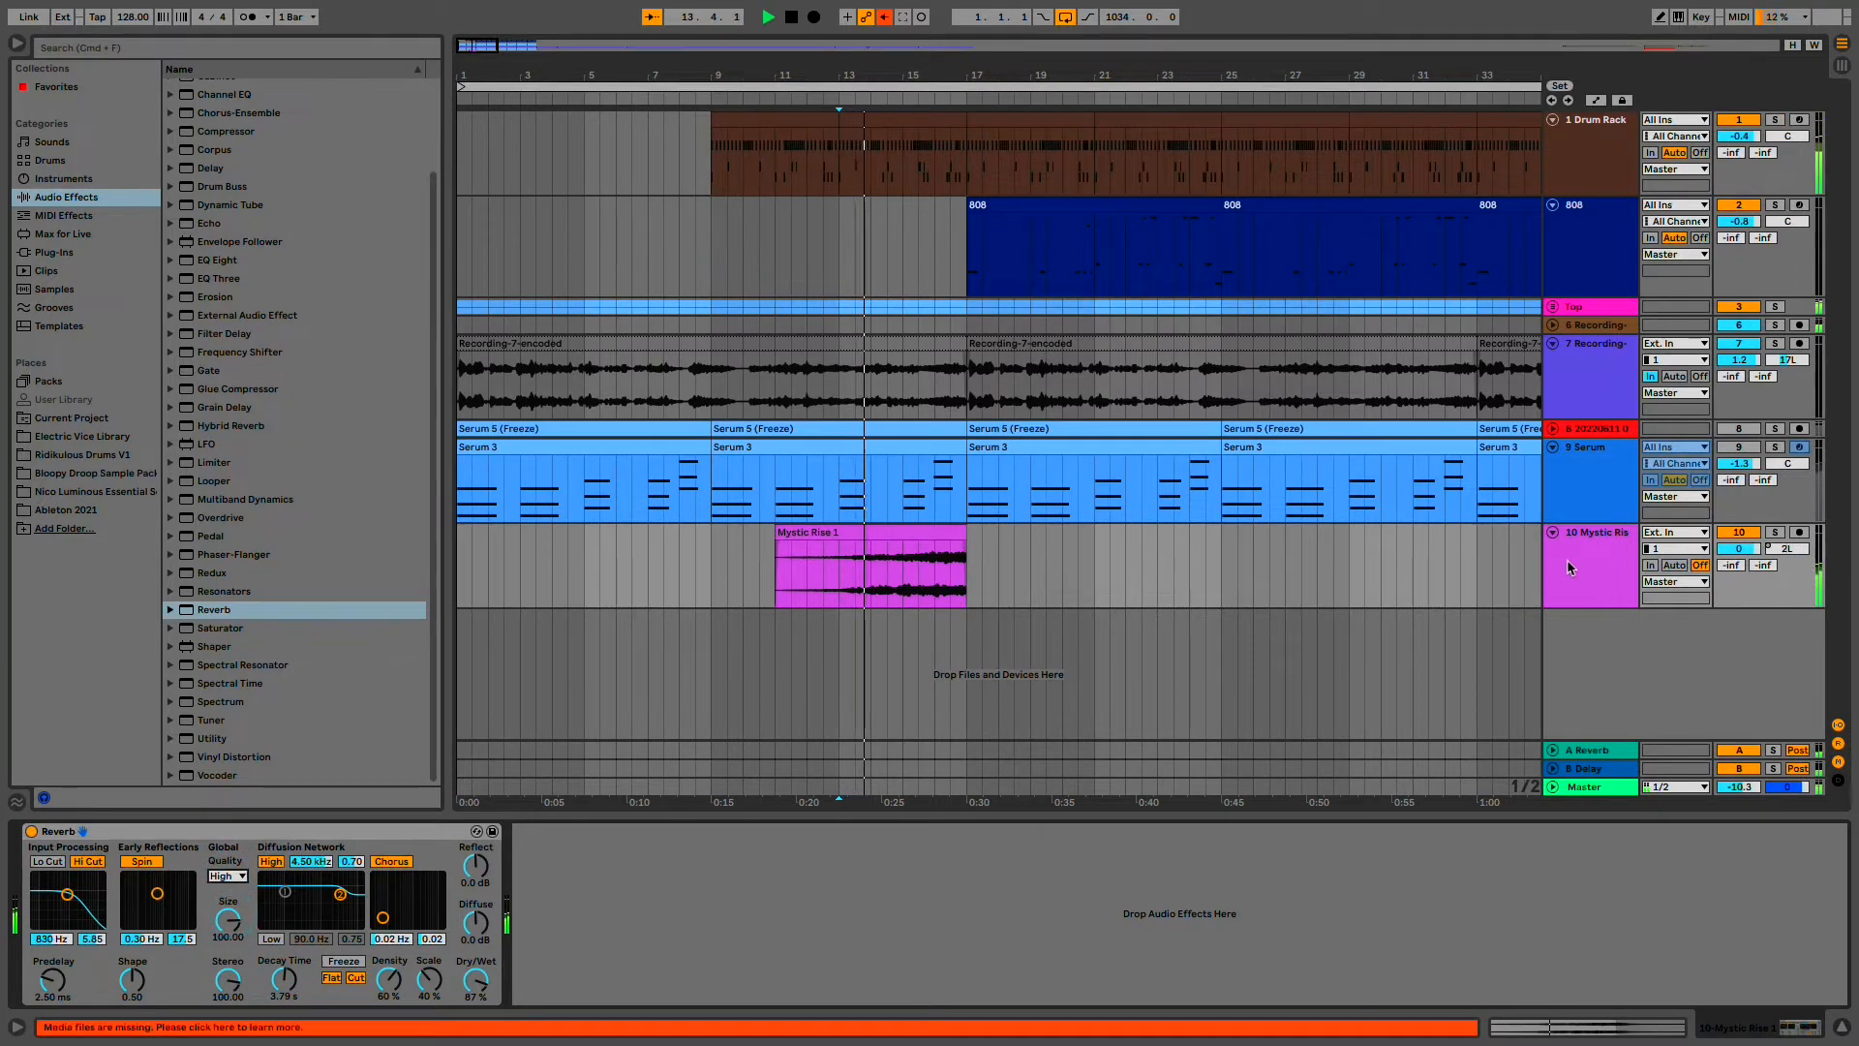
- Add a Filter Delay after the Reverb, disable its L and R inputs and set the L+R filter to 2.07 kHz with bandwidth 4.00
left_click(269, 335)
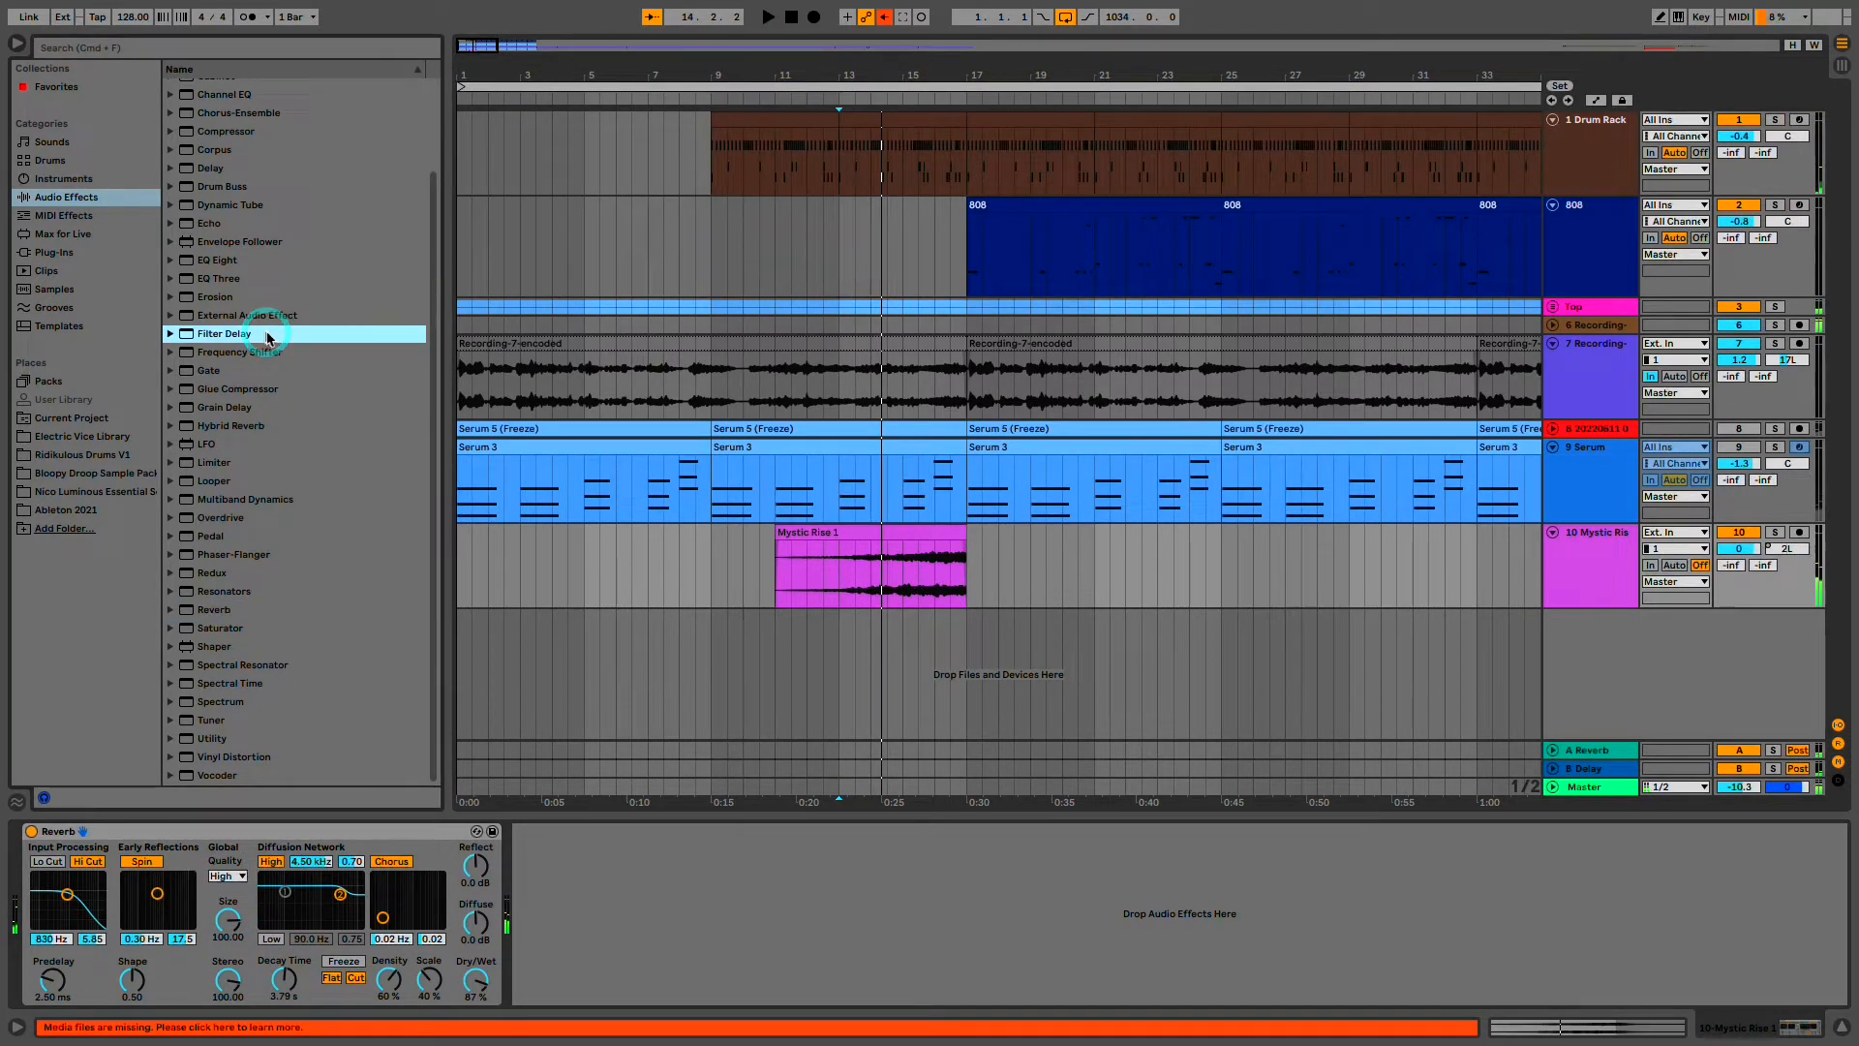
double_click(266, 332)
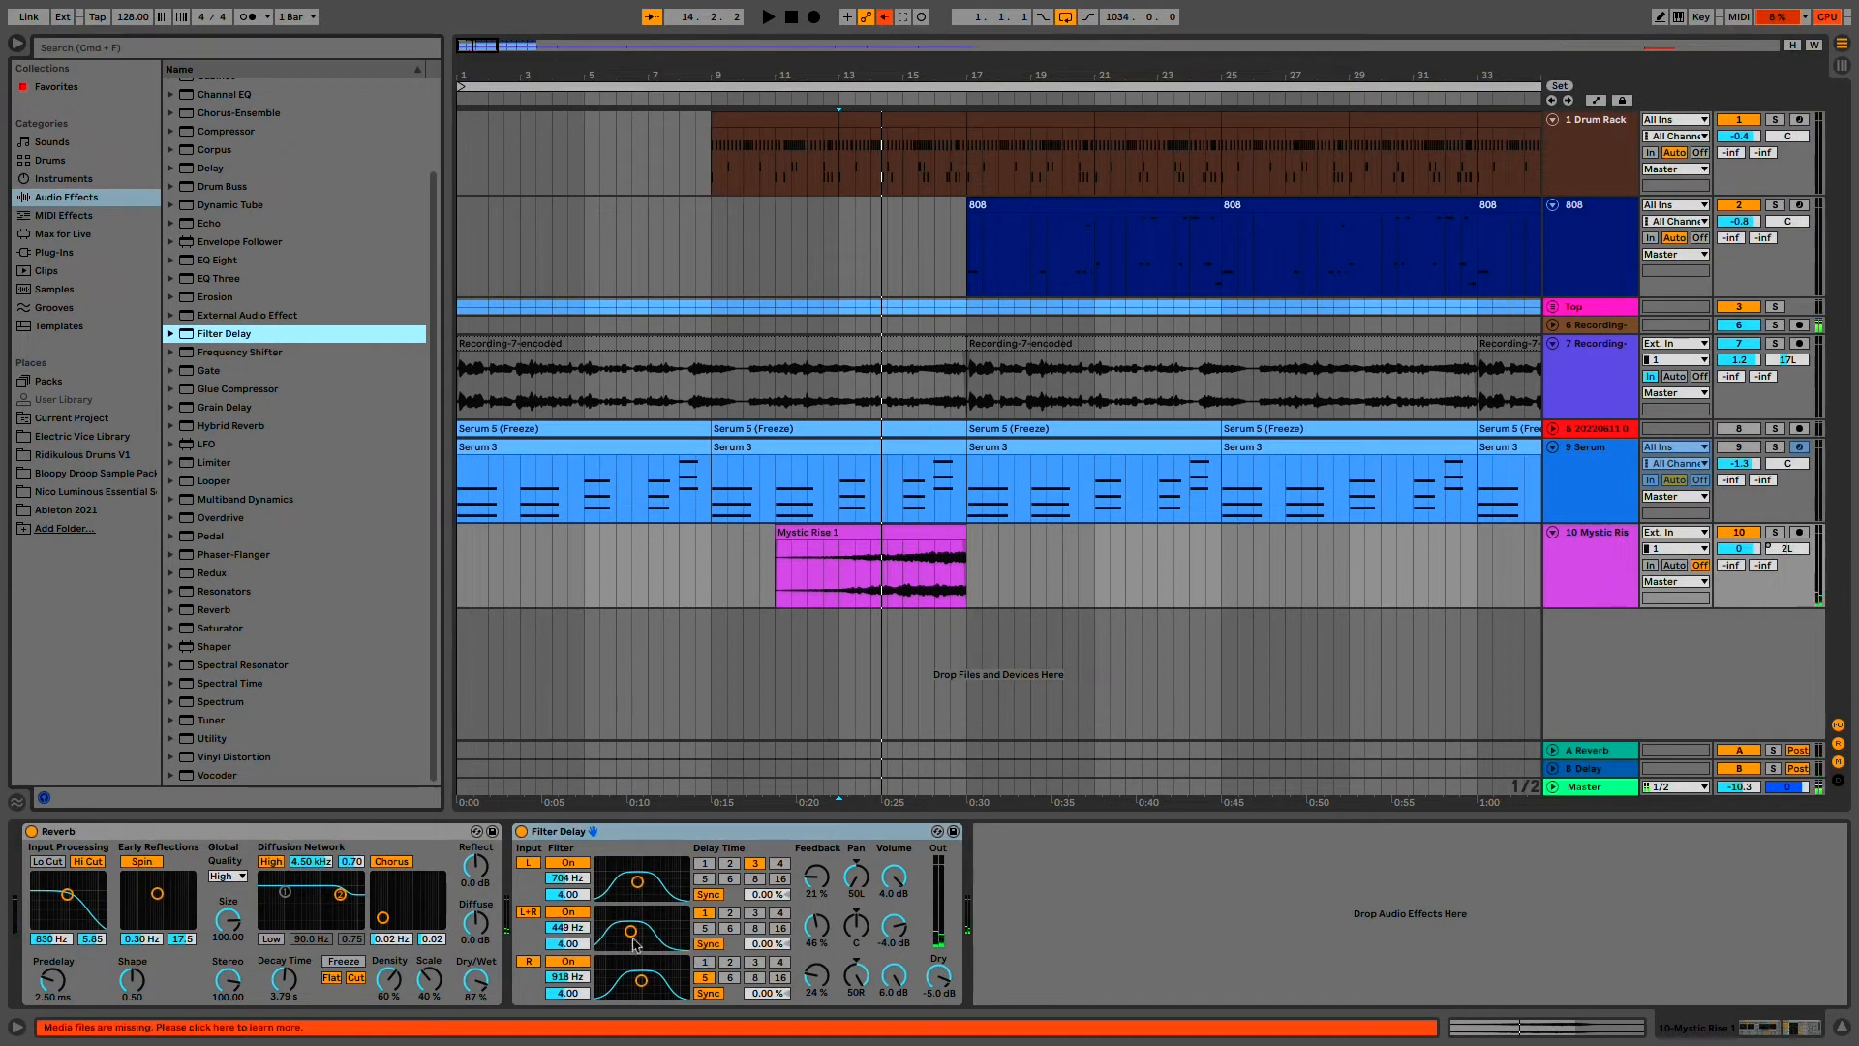
left_click_drag(635, 945, 629, 938)
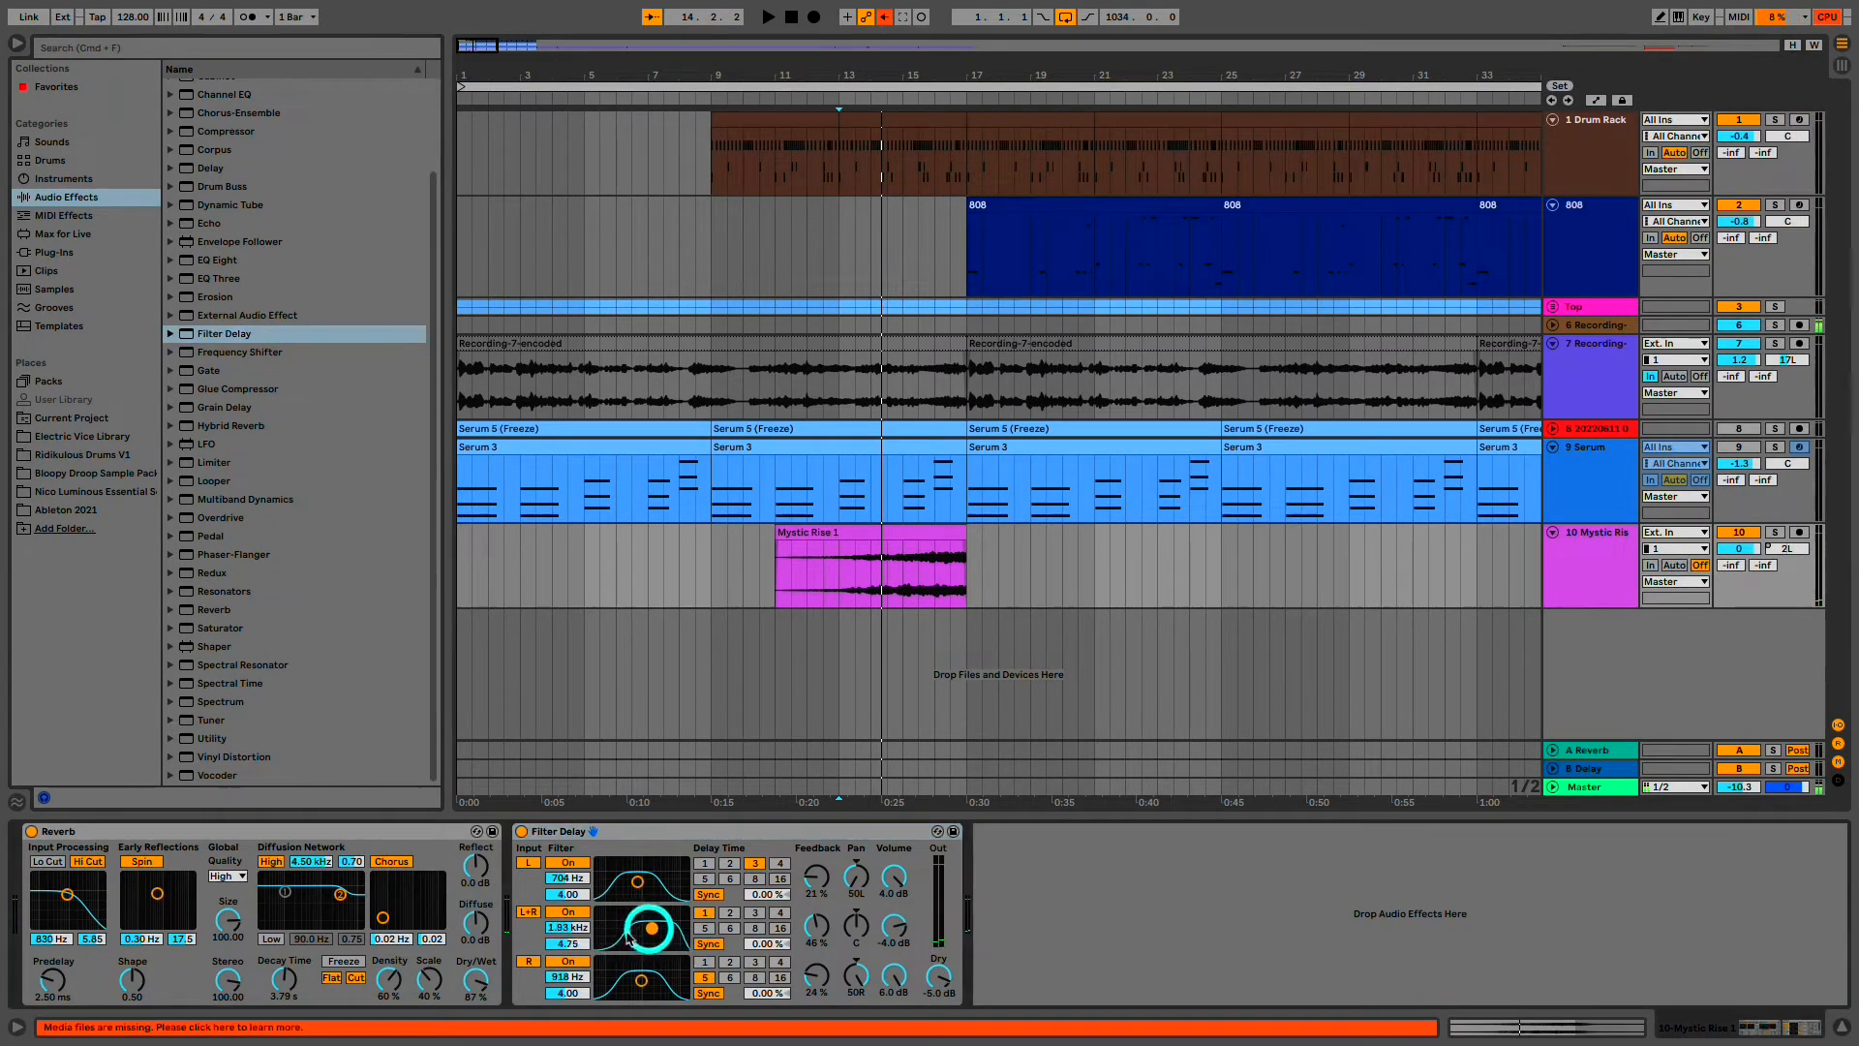
left_click(529, 865)
left_click(529, 961)
left_click(655, 934)
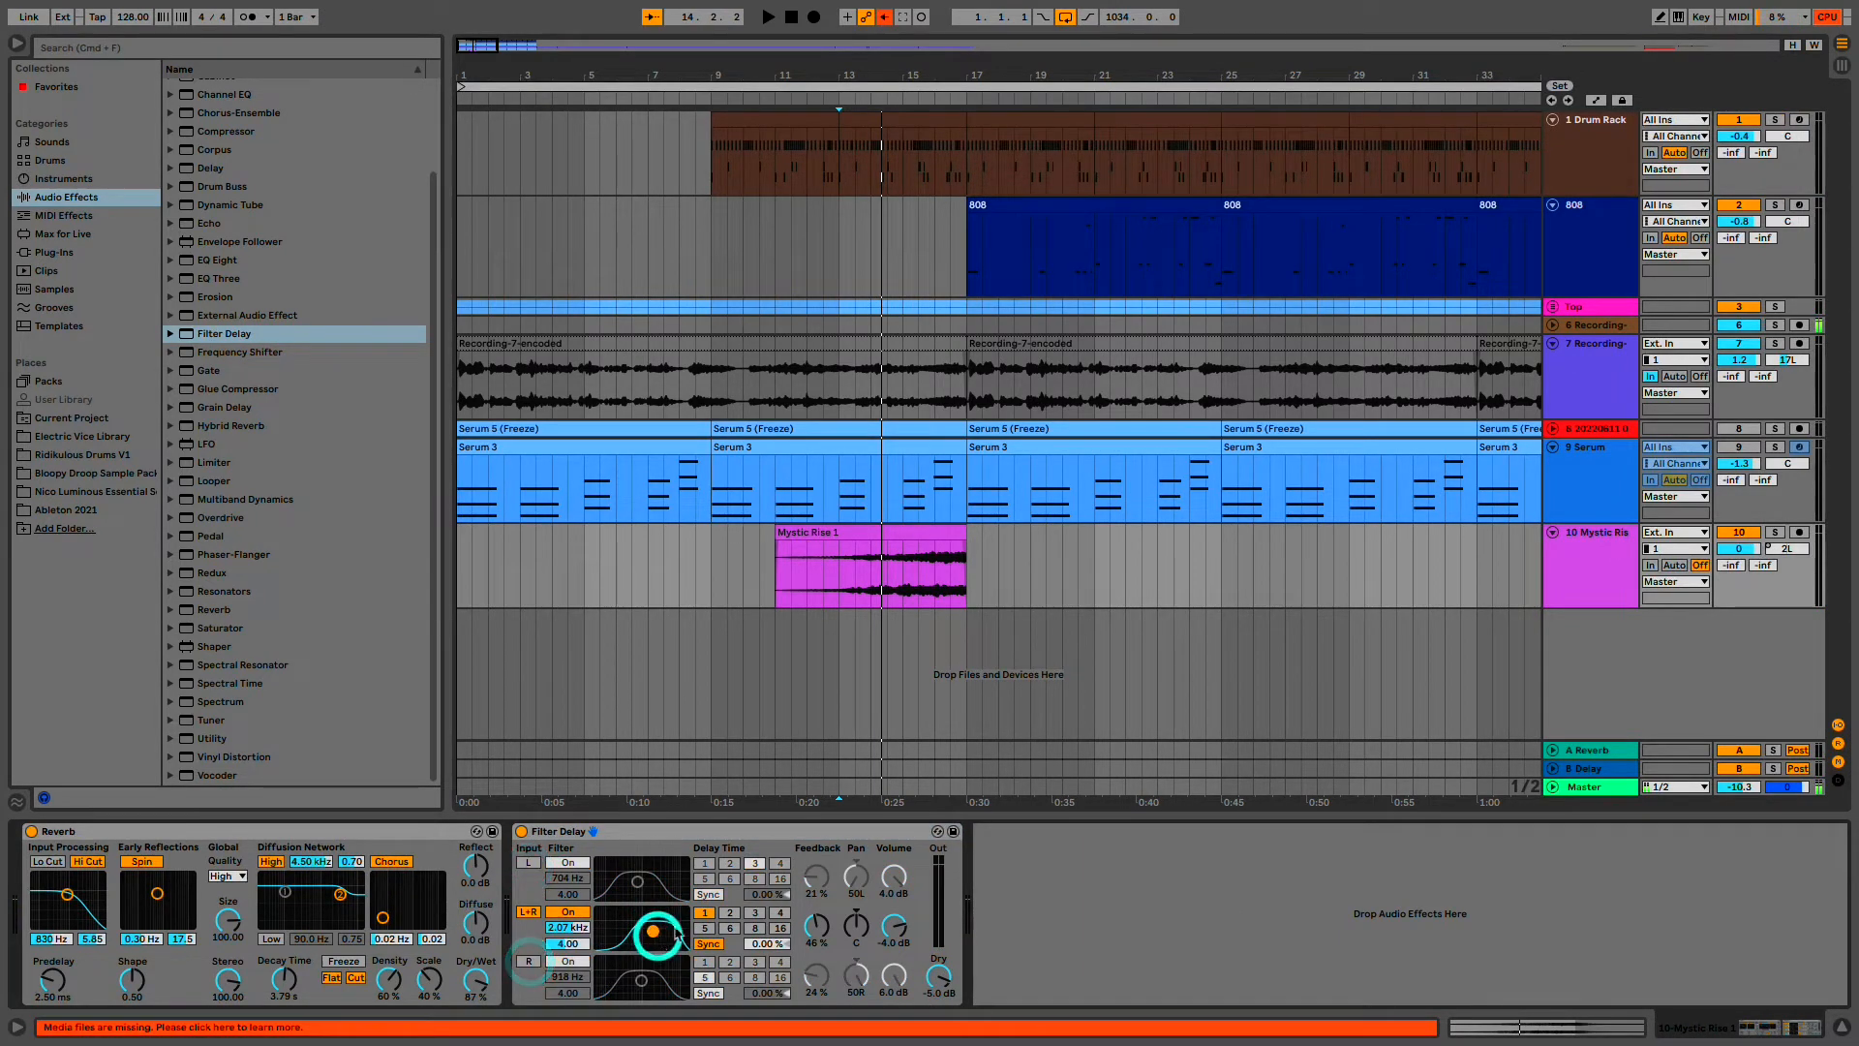
- Play from bar 15.3 through the end of the riser to hear the delayed tail going into the 808 section
left_click(920, 575)
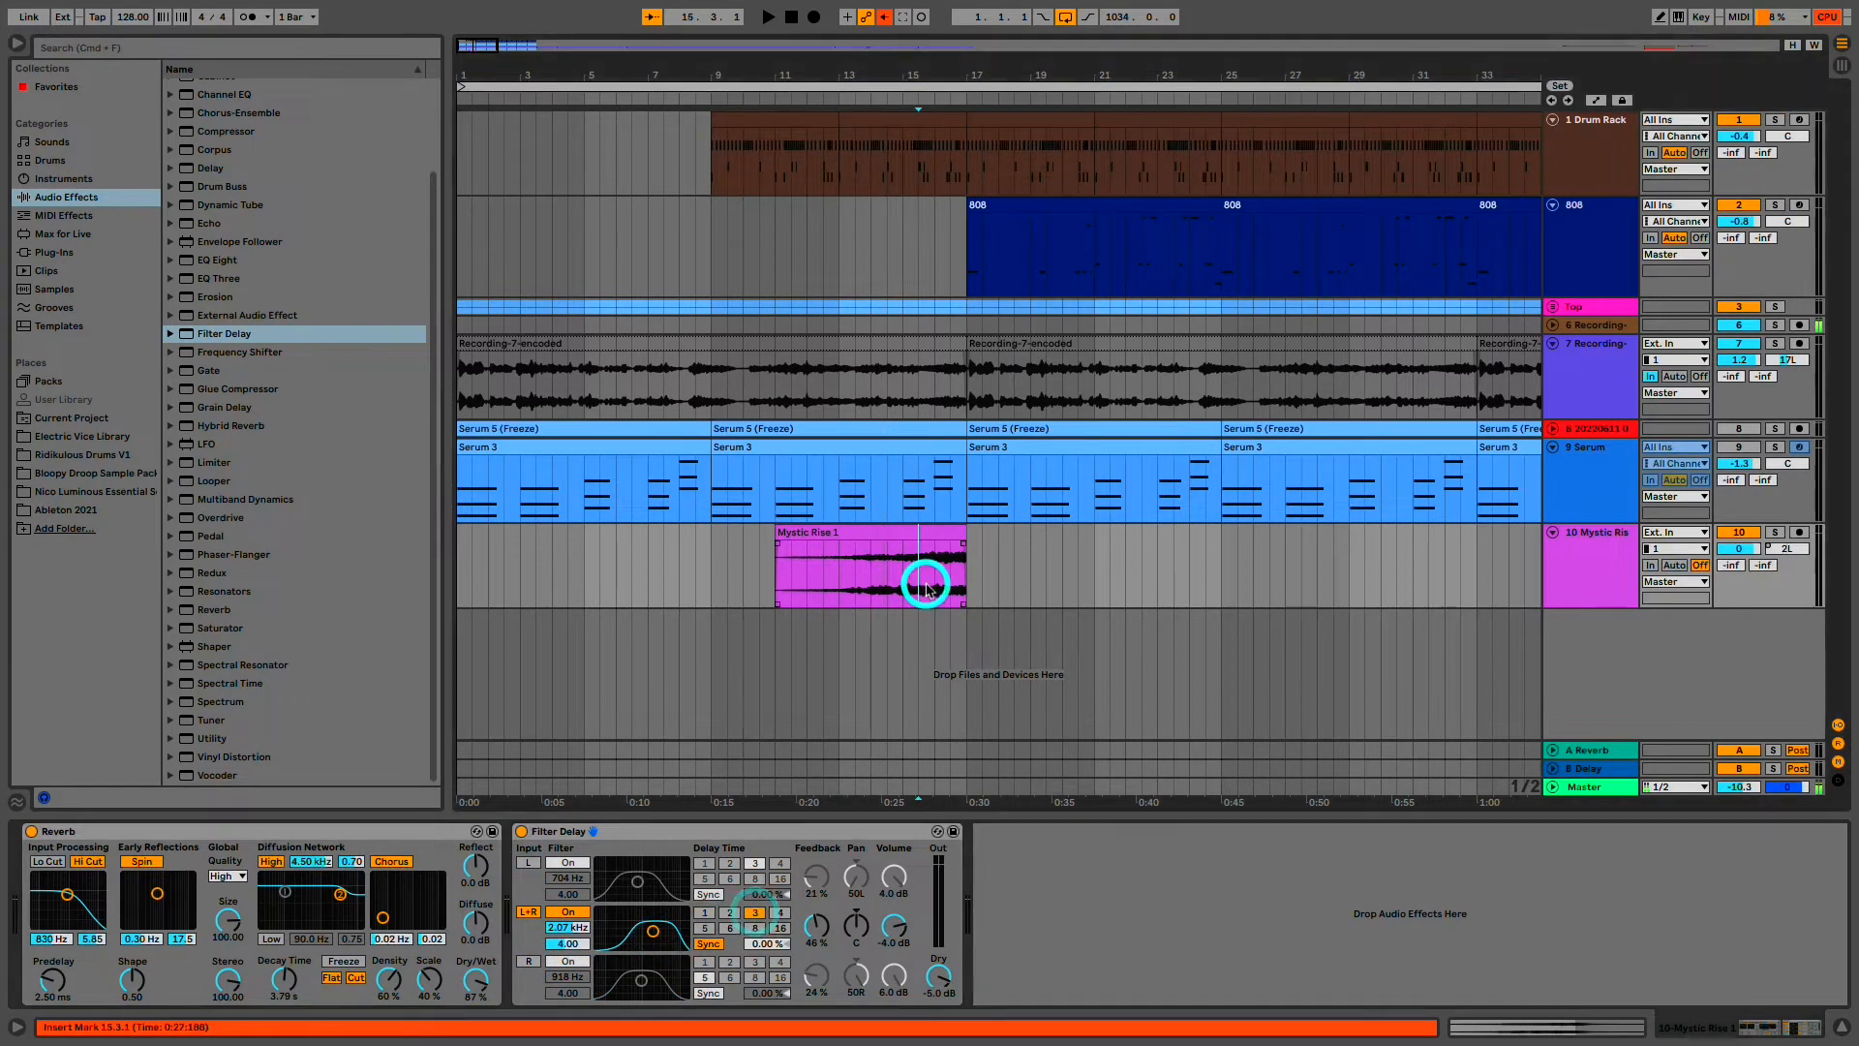
key("space")
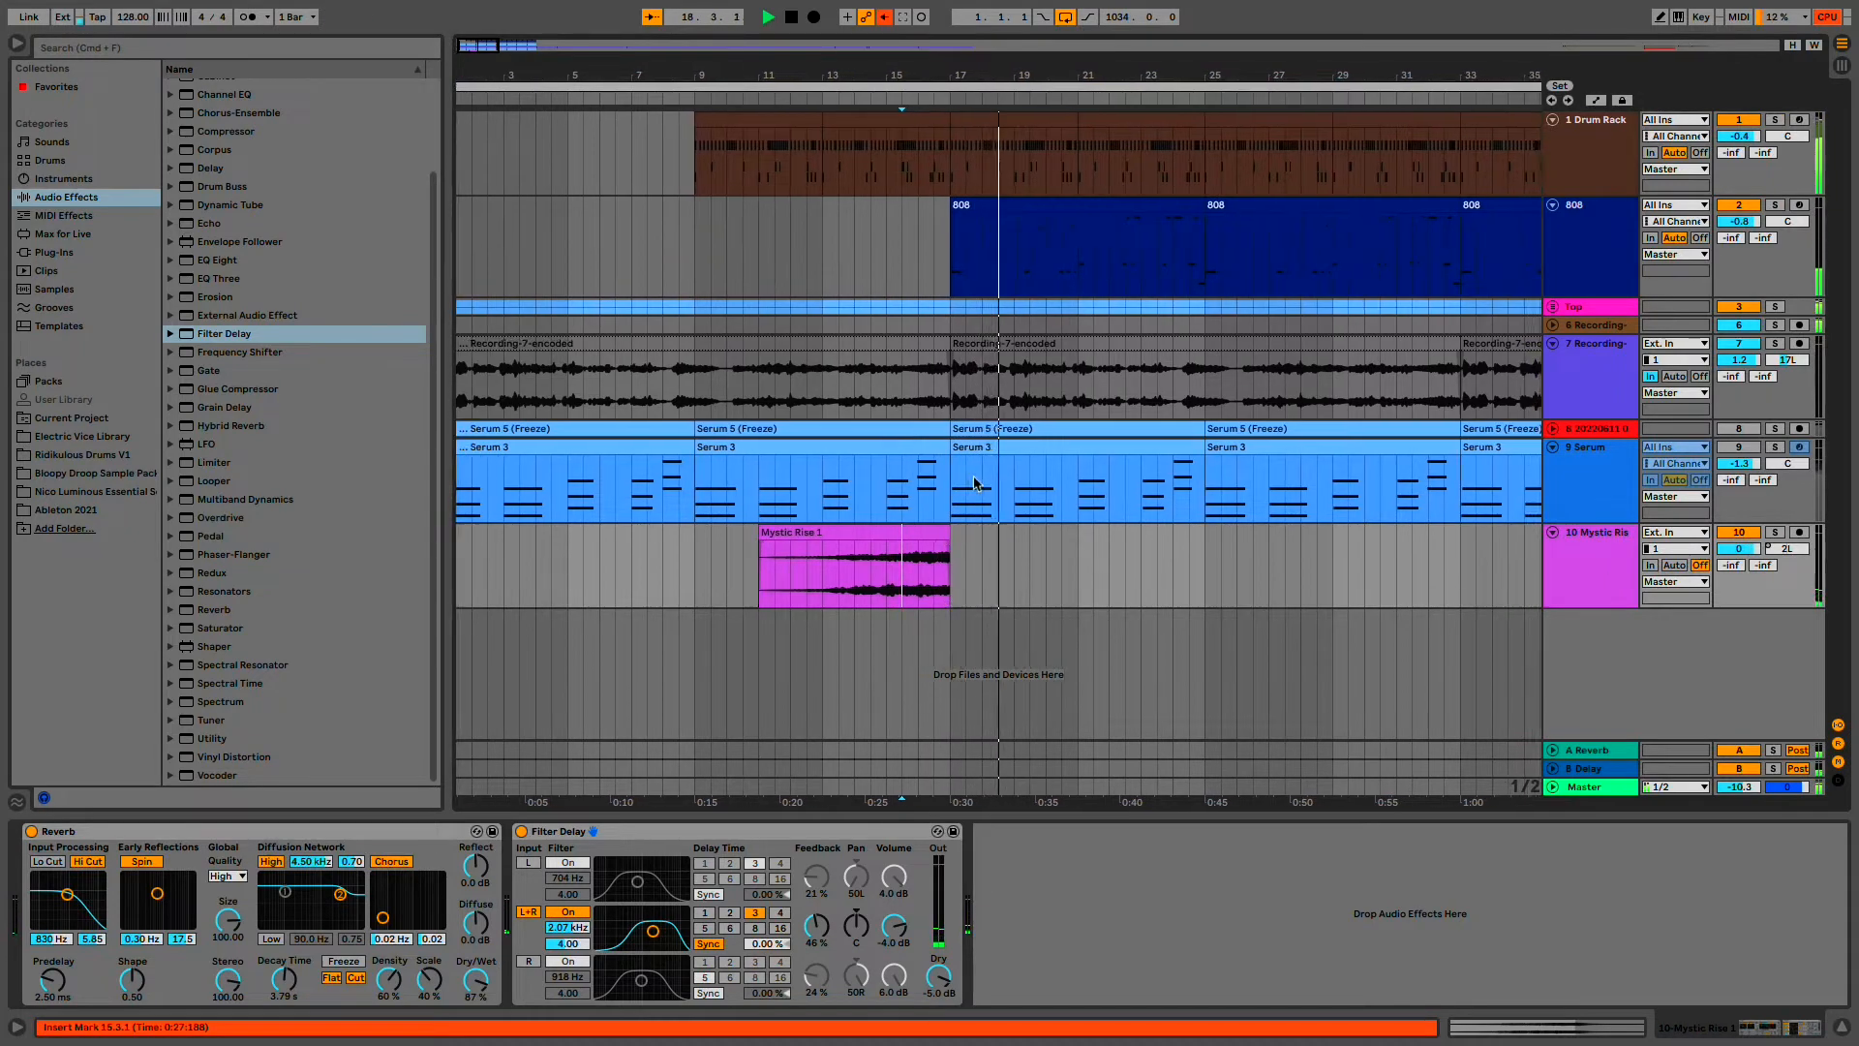
scroll(950, 312, "down", 1)
key("space")
- Play the arrangement from bar 17, where the 808 clips start
scroll(927, 252, "up", 5)
scroll(926, 250, "down", 4)
left_click(927, 247)
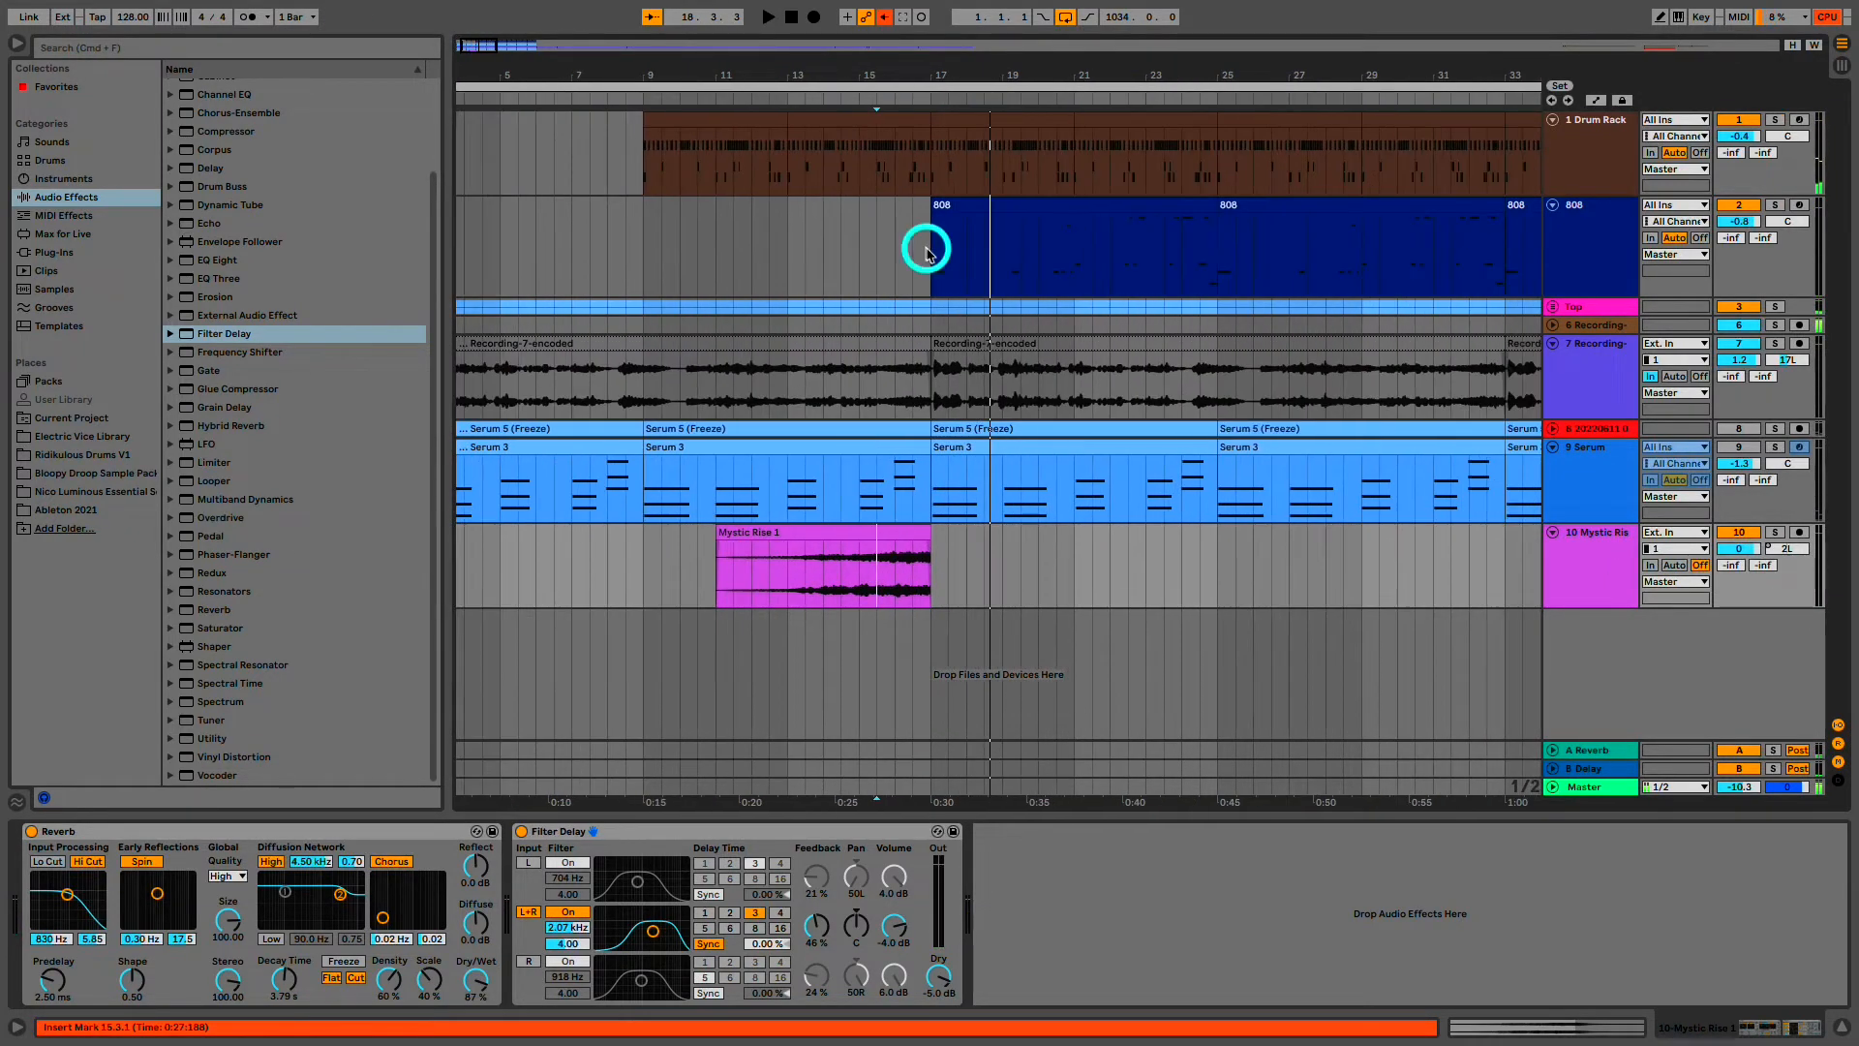
key("space")
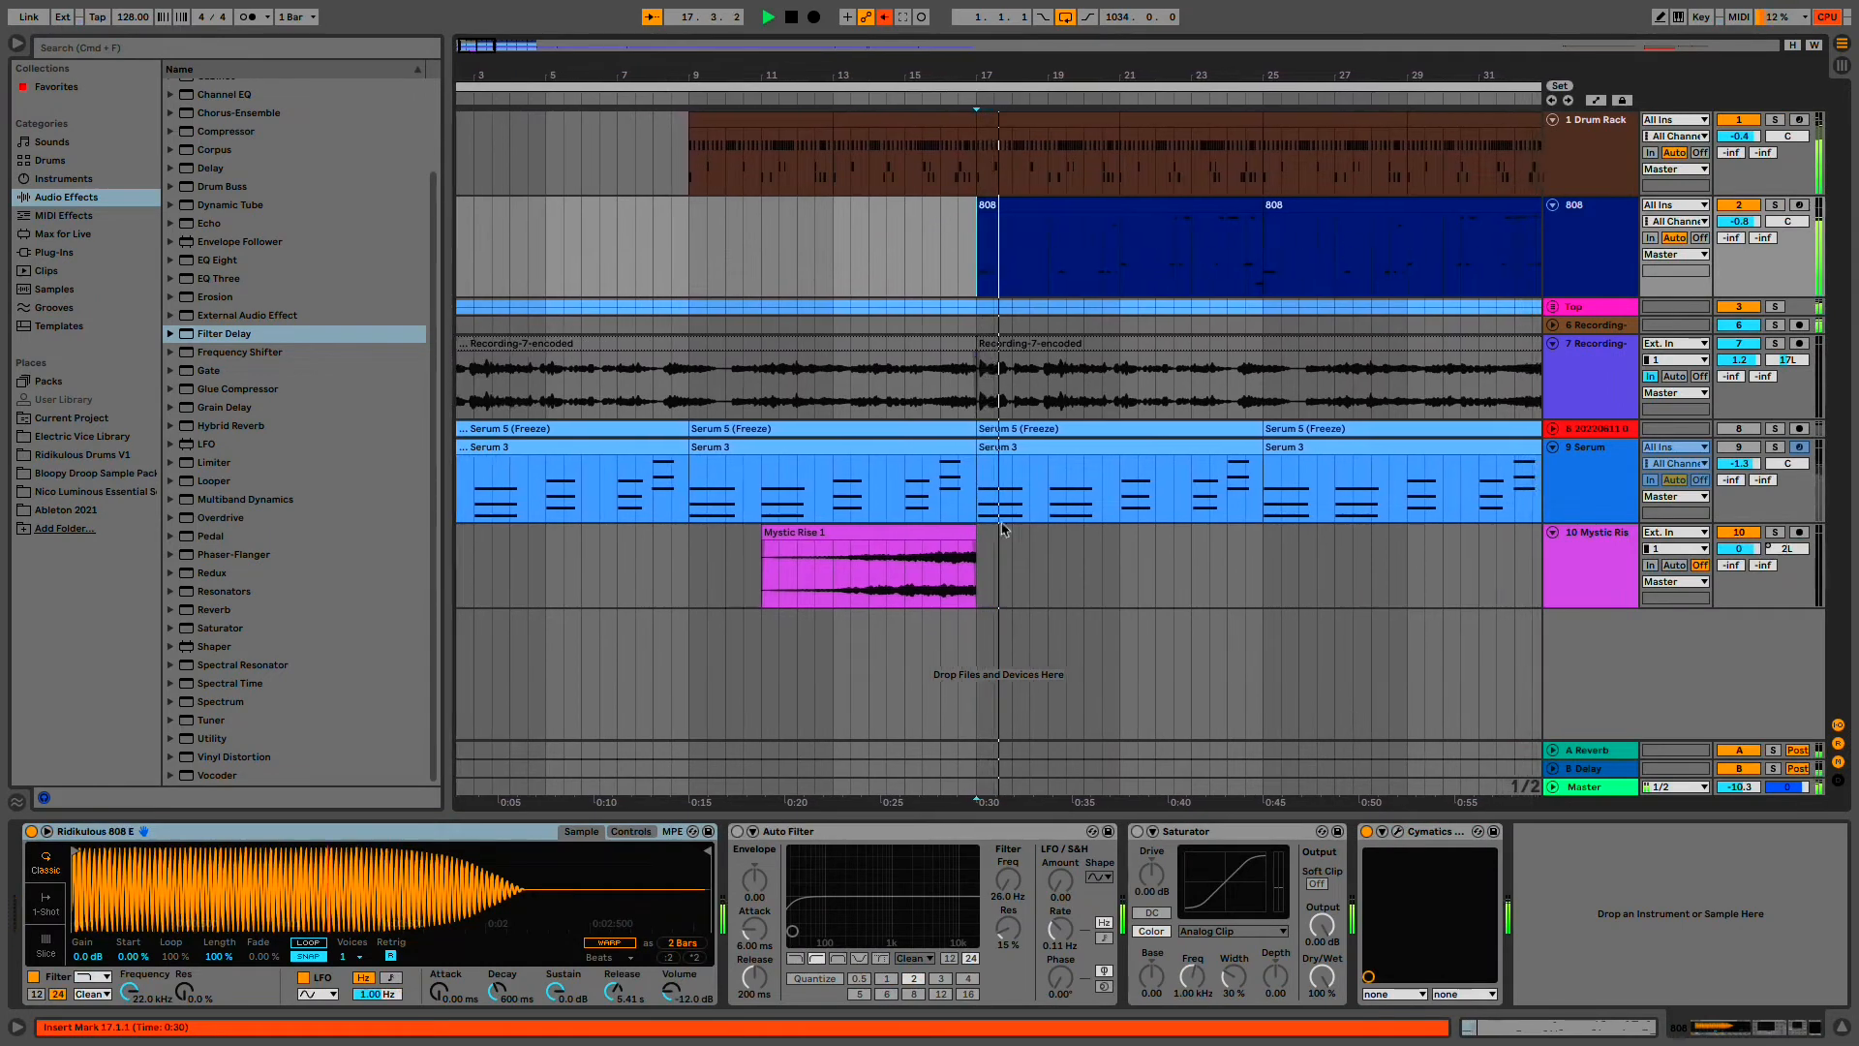
scroll(1010, 537, "down", 3)
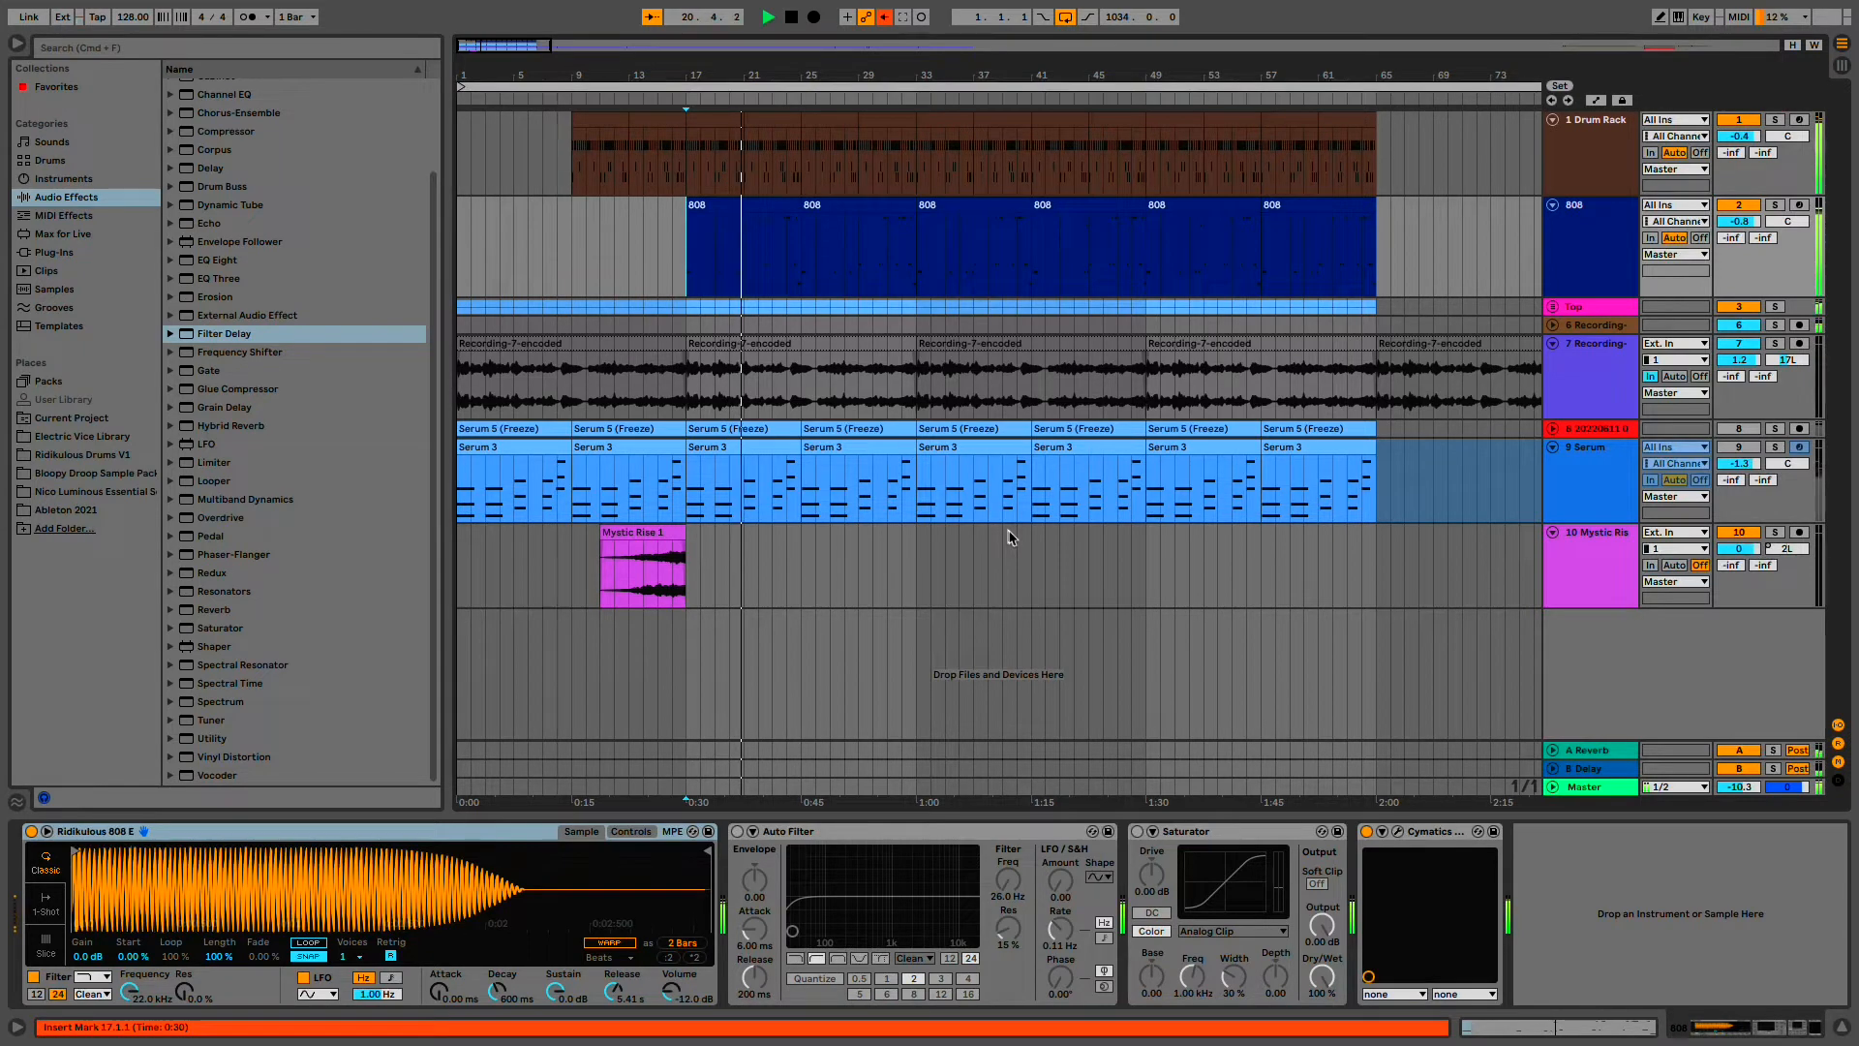
key("space")
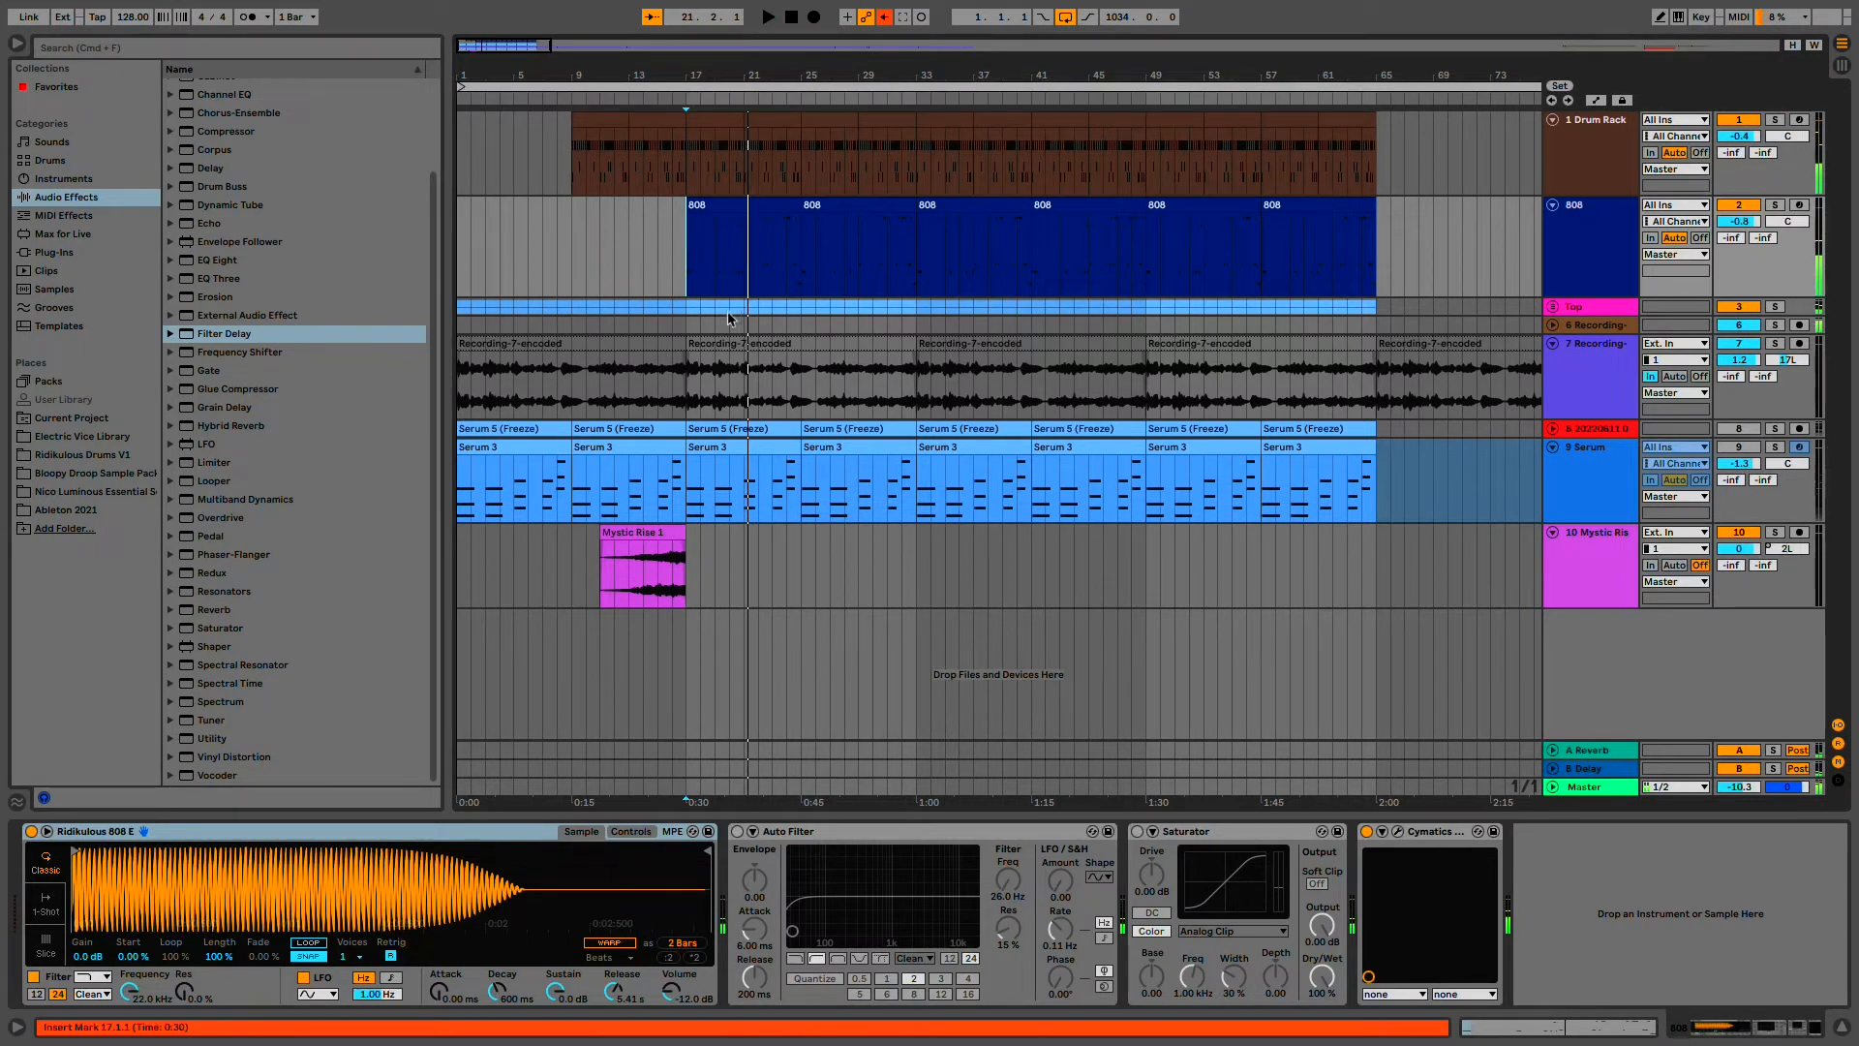
- Hide the browser and play the whole arrangement from bar 1
scroll(705, 288, "up", 2)
scroll(705, 288, "down", 5)
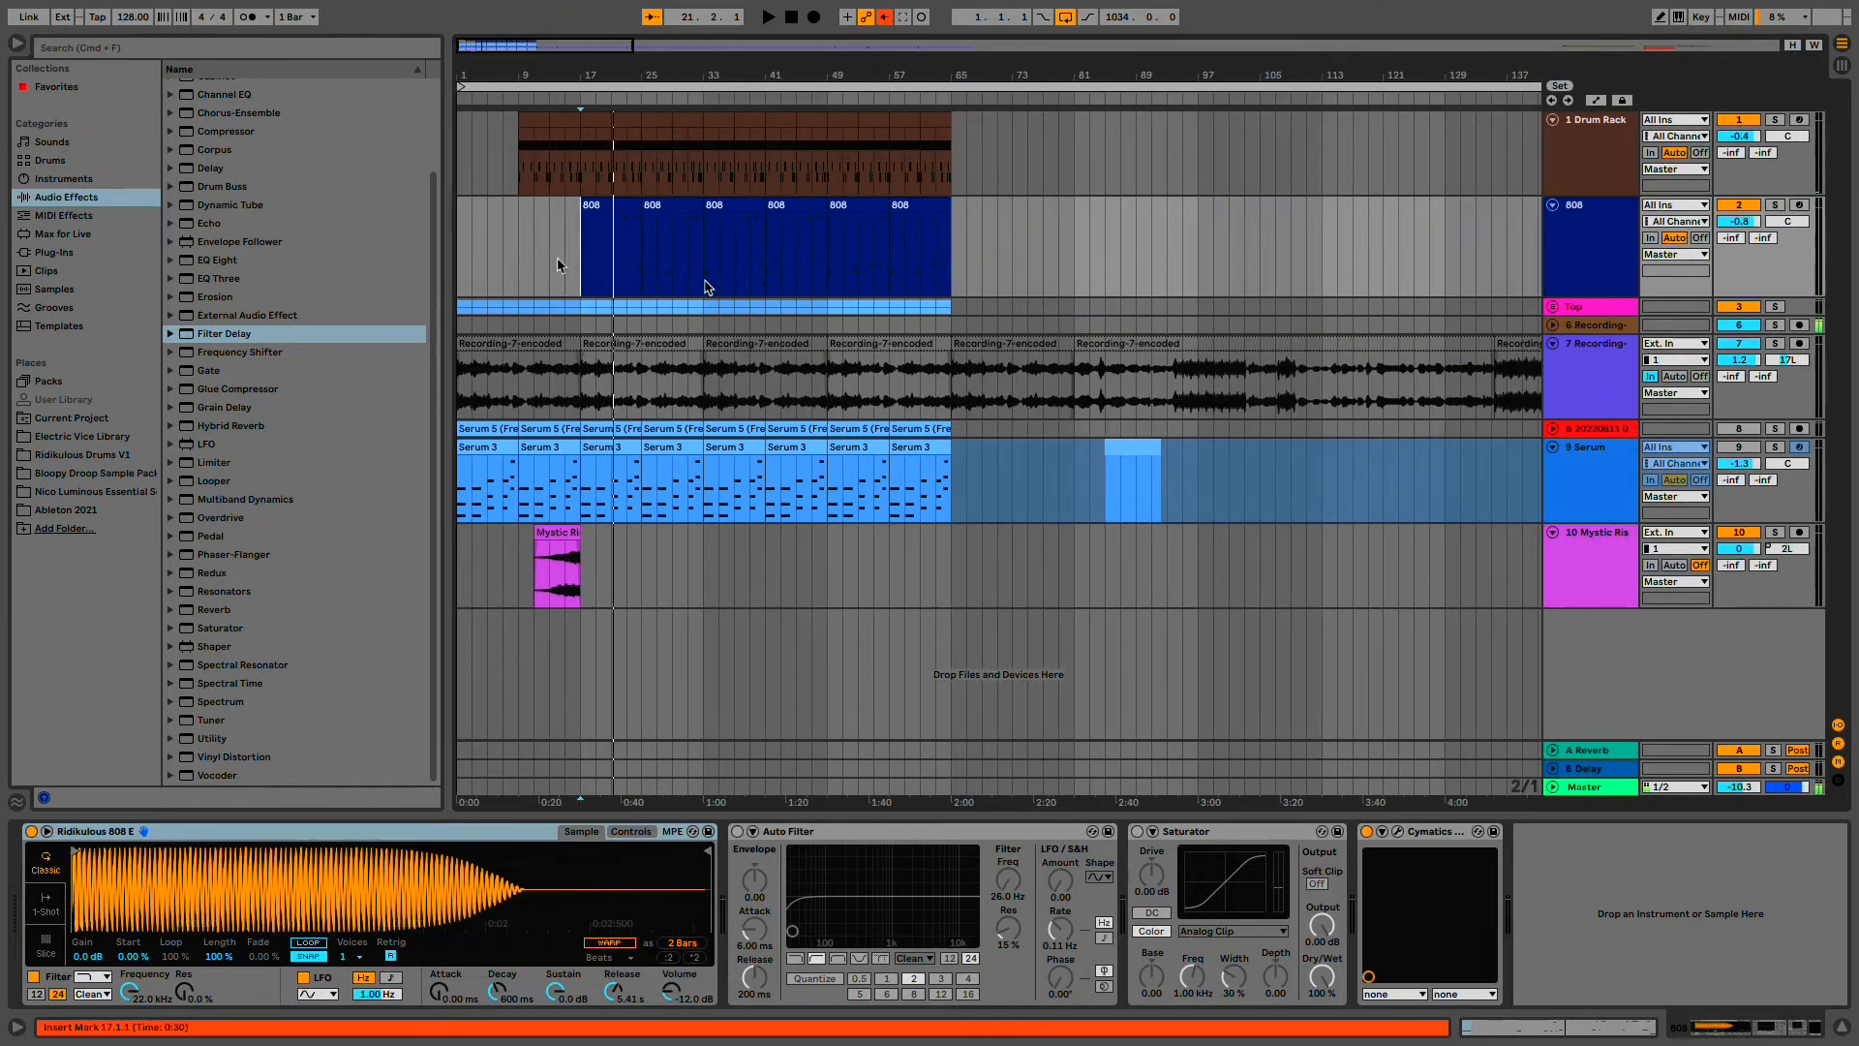
left_click(17, 45)
scroll(201, 269, "down", 6)
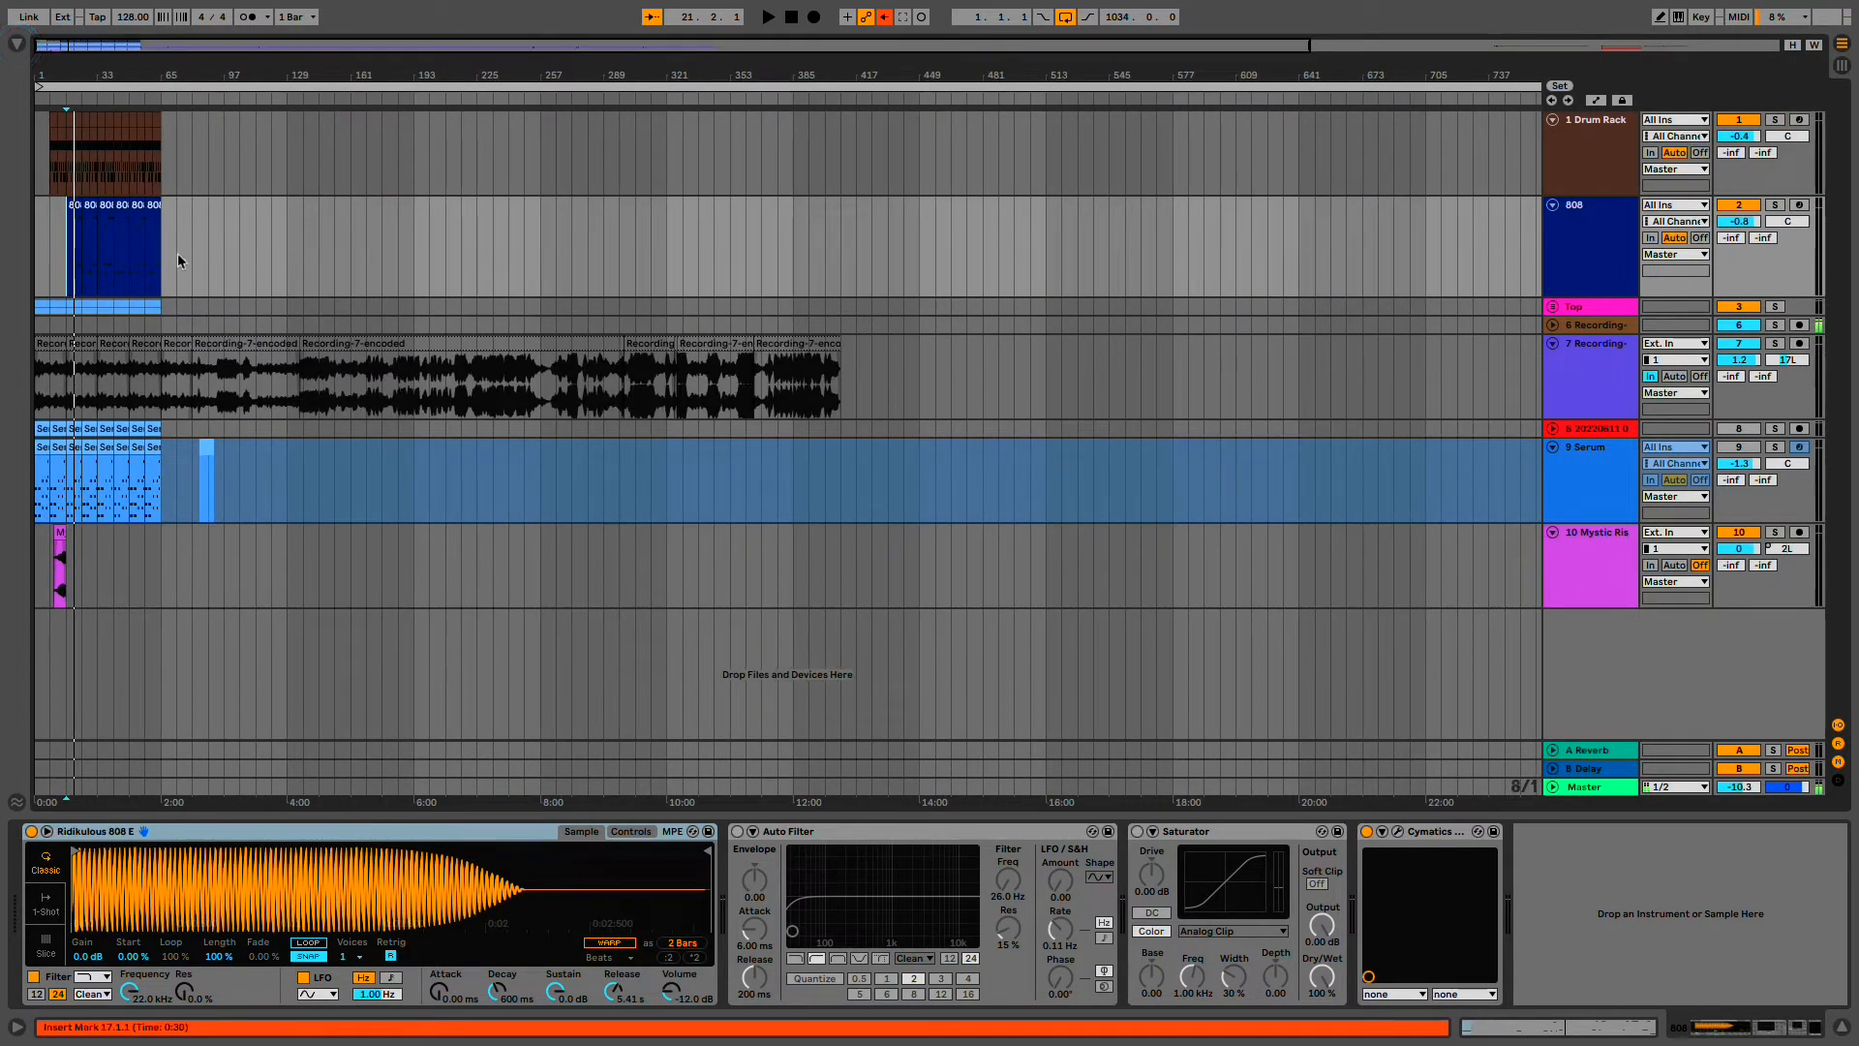
key("space")
left_click(39, 256)
scroll(67, 276, "up", 6)
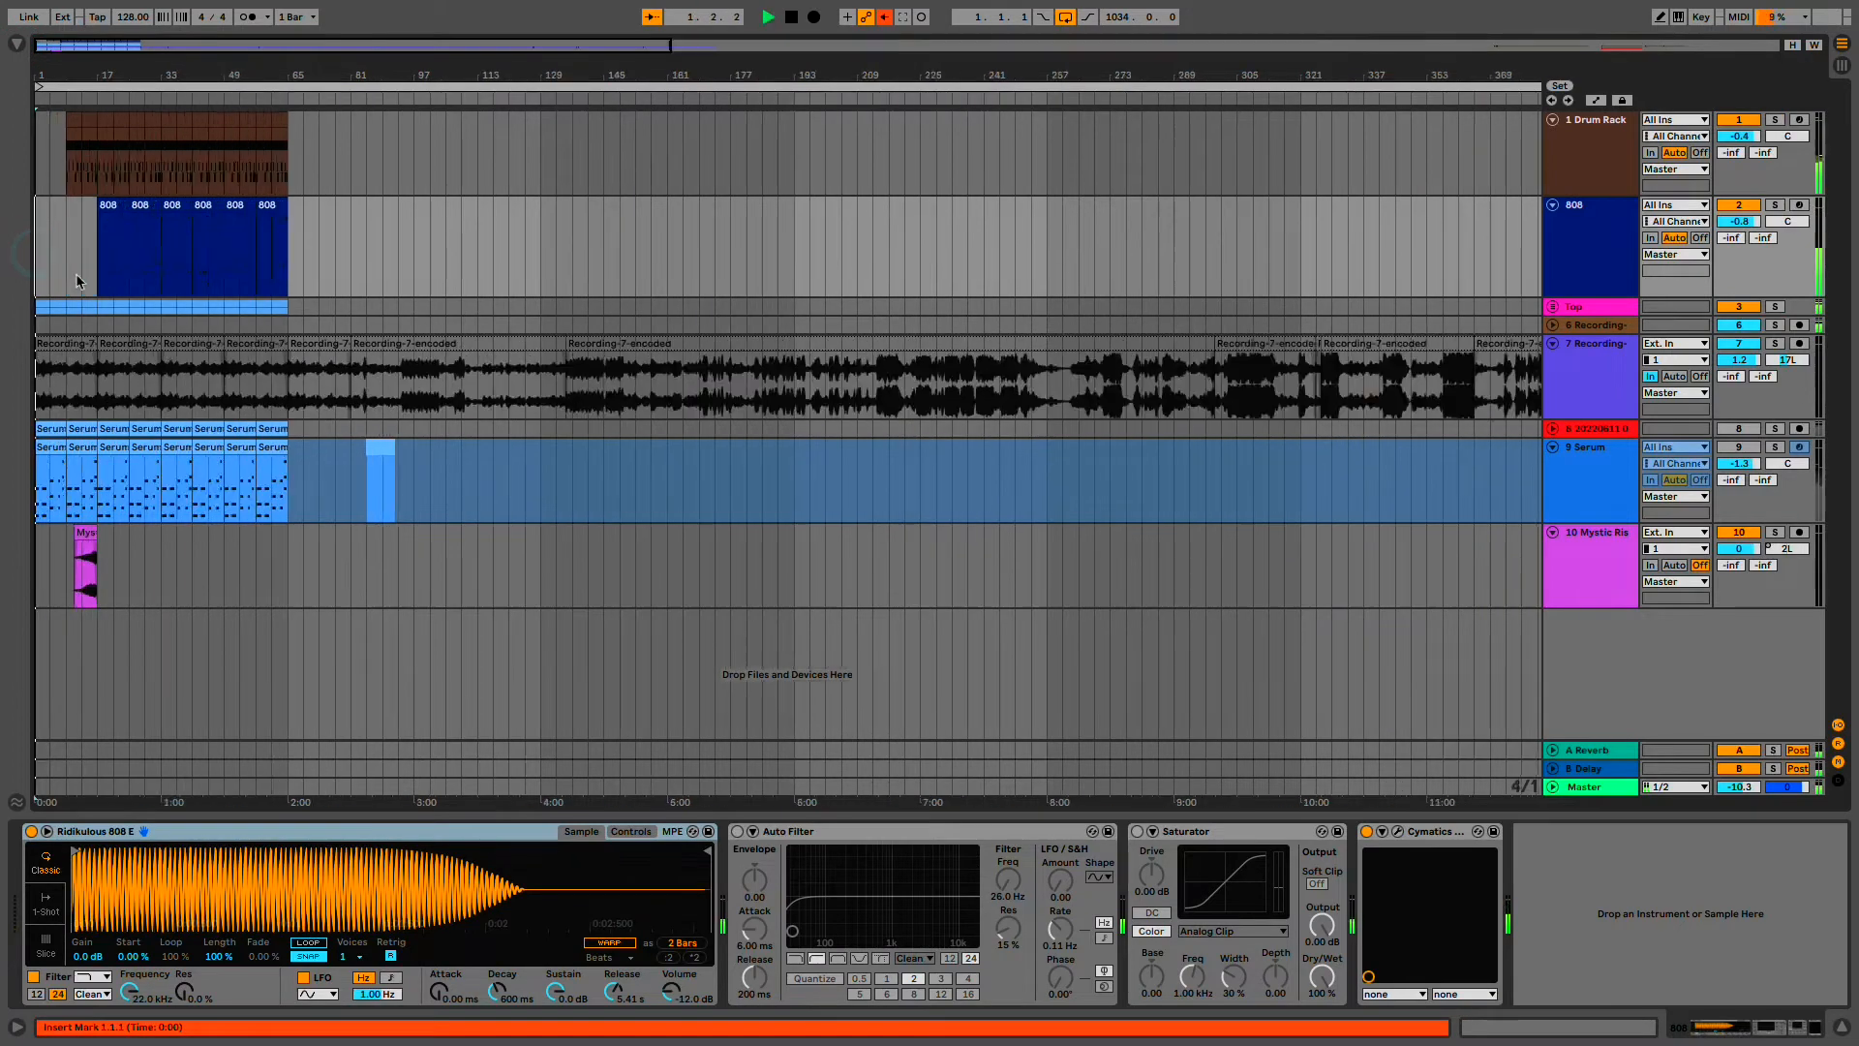
- Fold the Mystic Rise track and insert a MIDI track below the 808 track with Output's Arcade VST3 instrument on it
left_click(1553, 531)
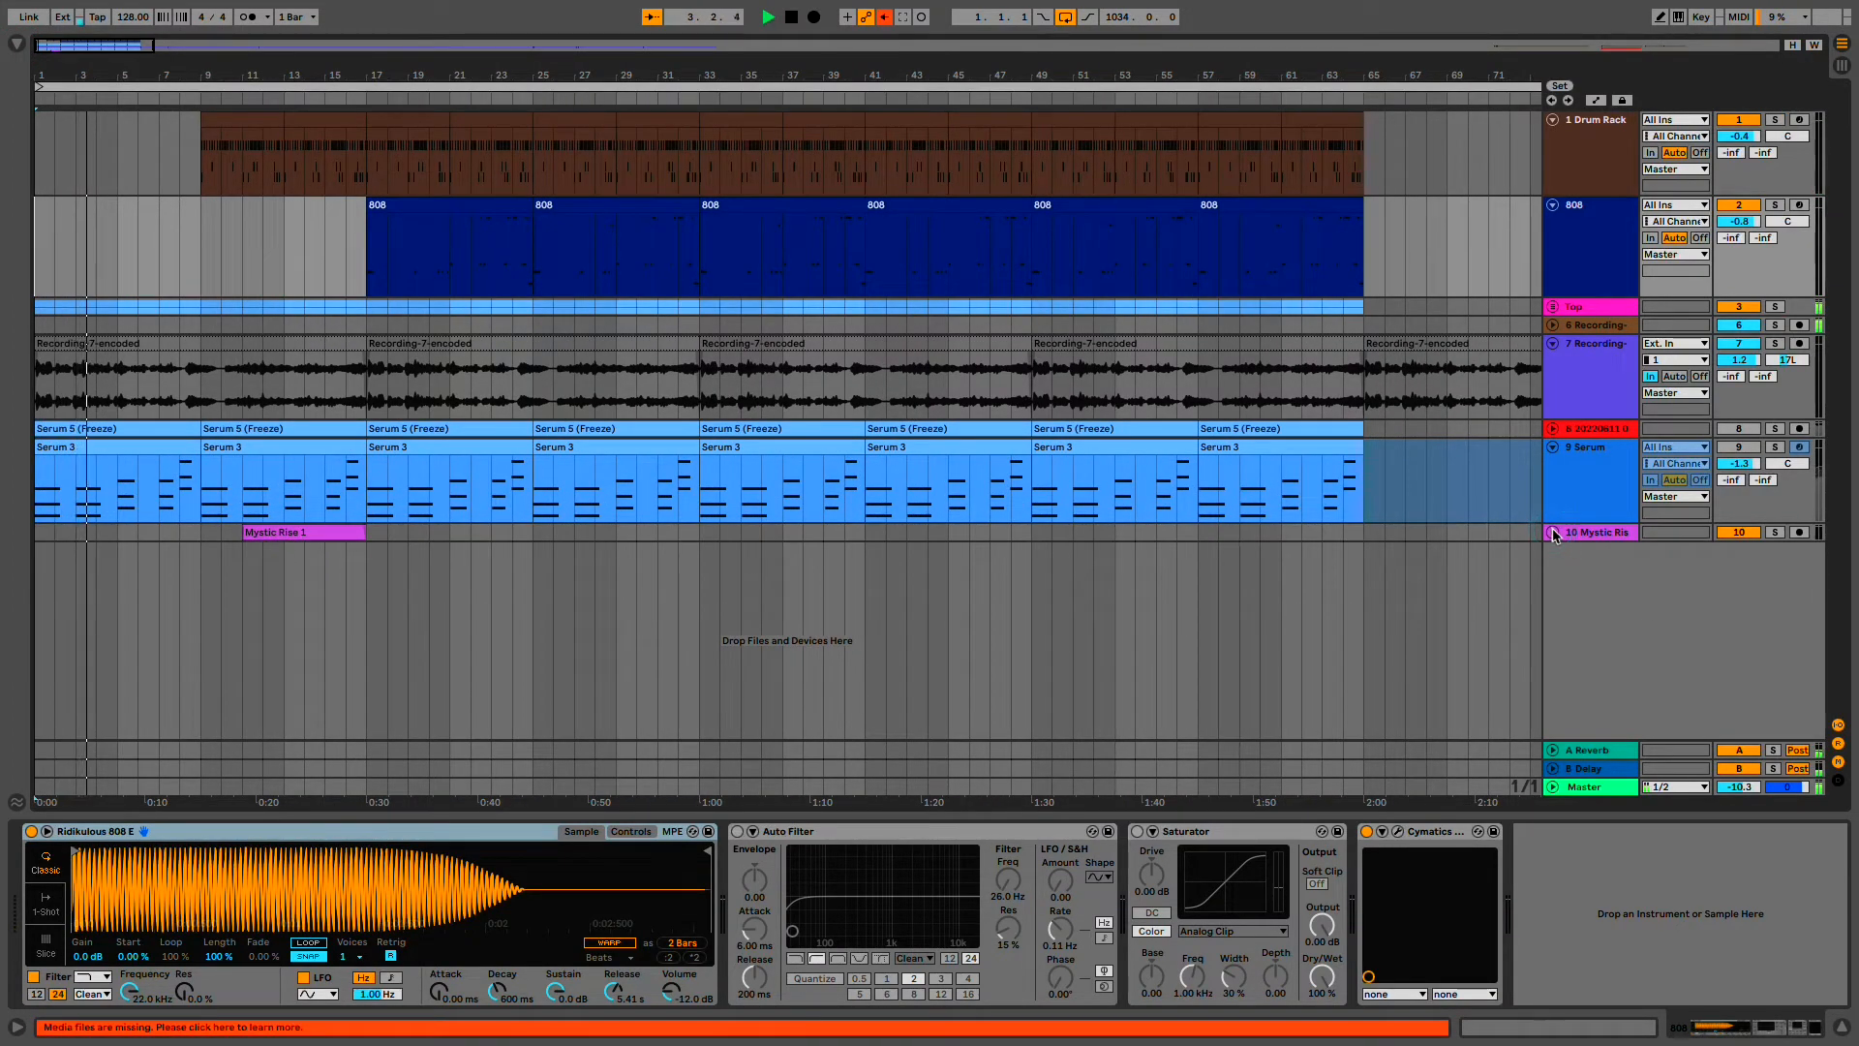
key("ctrl+shift+t")
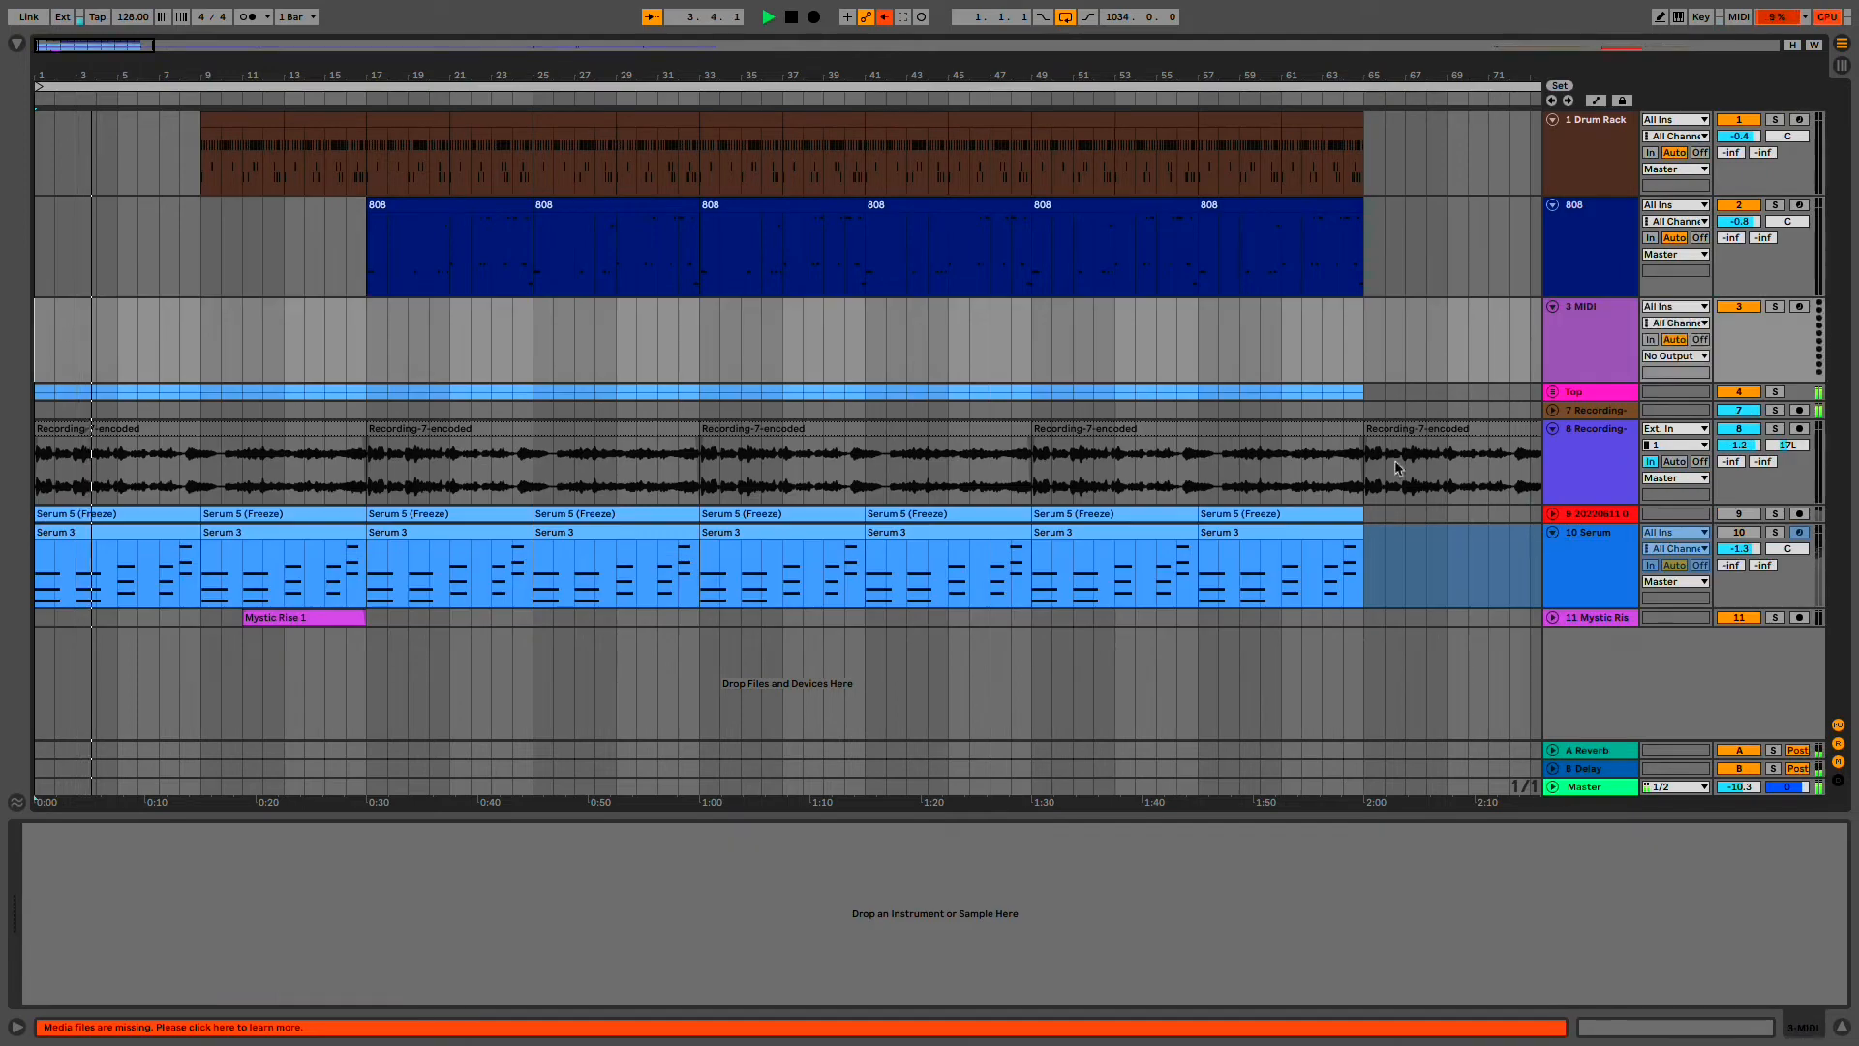
left_click(22, 47)
left_click(72, 47)
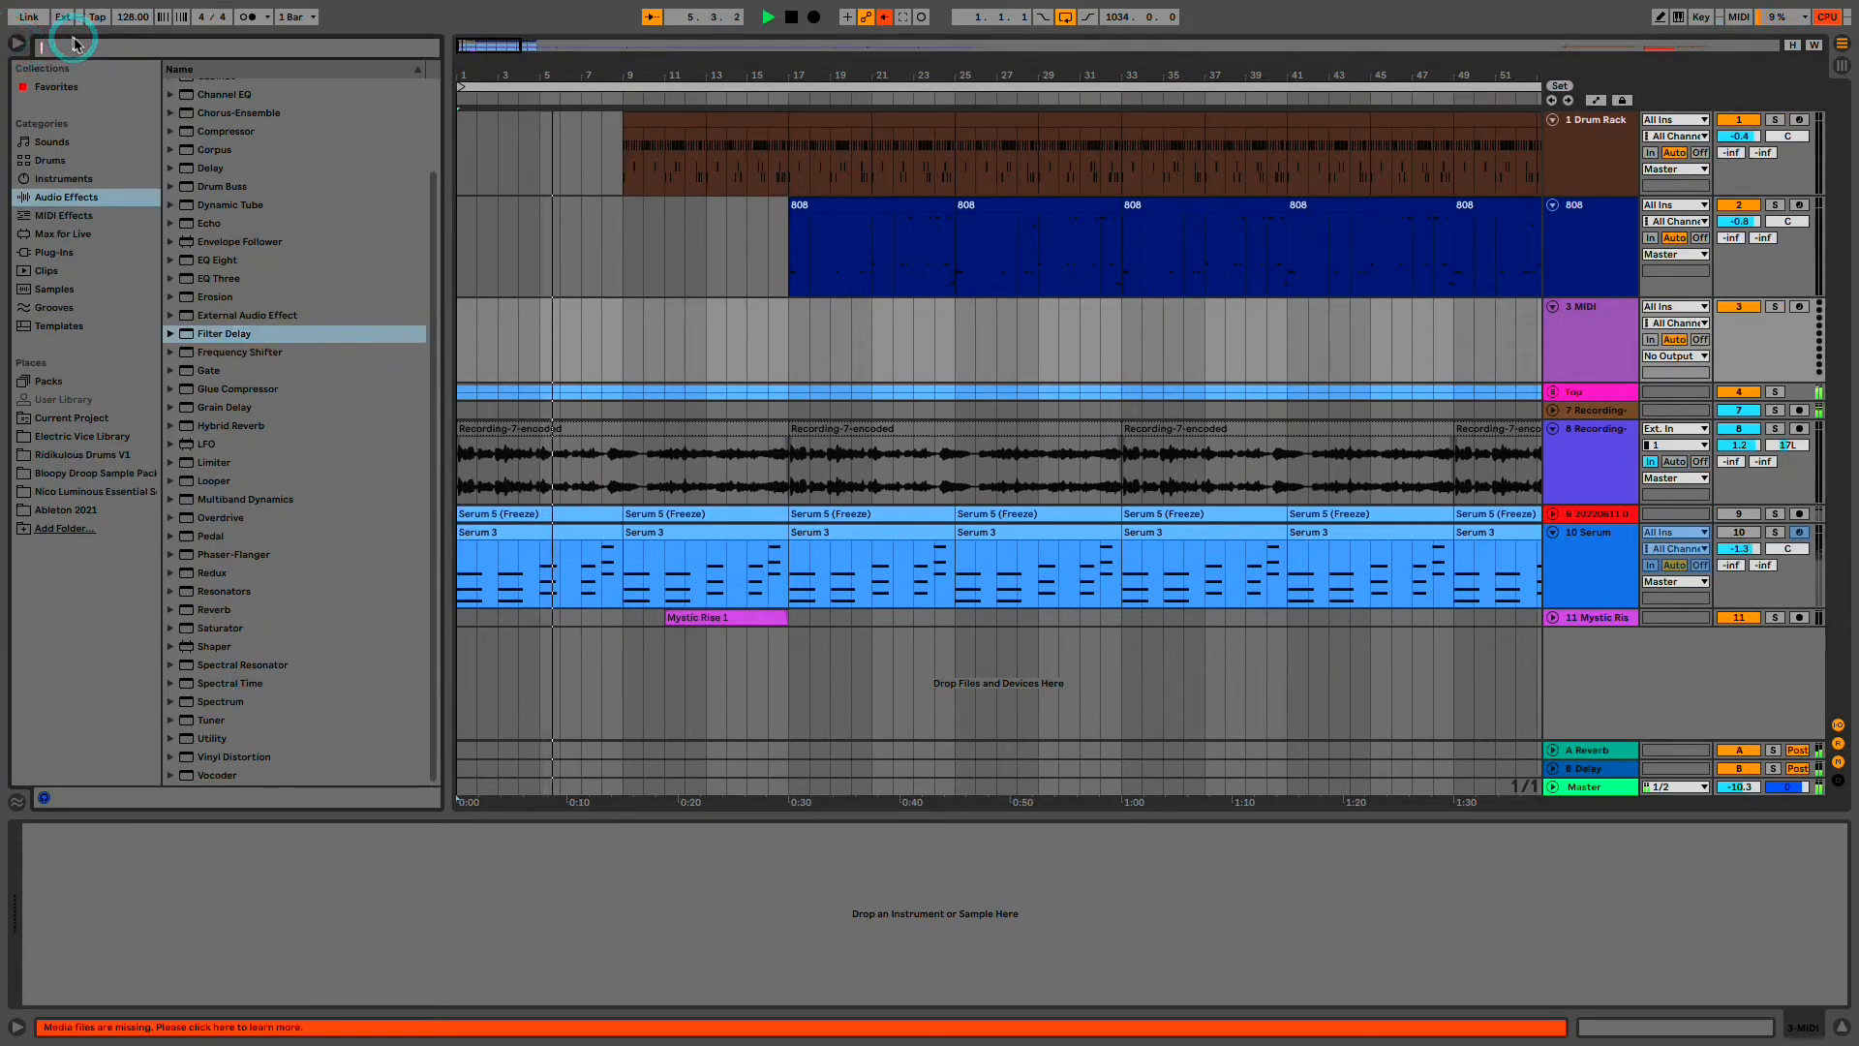
type("arcade")
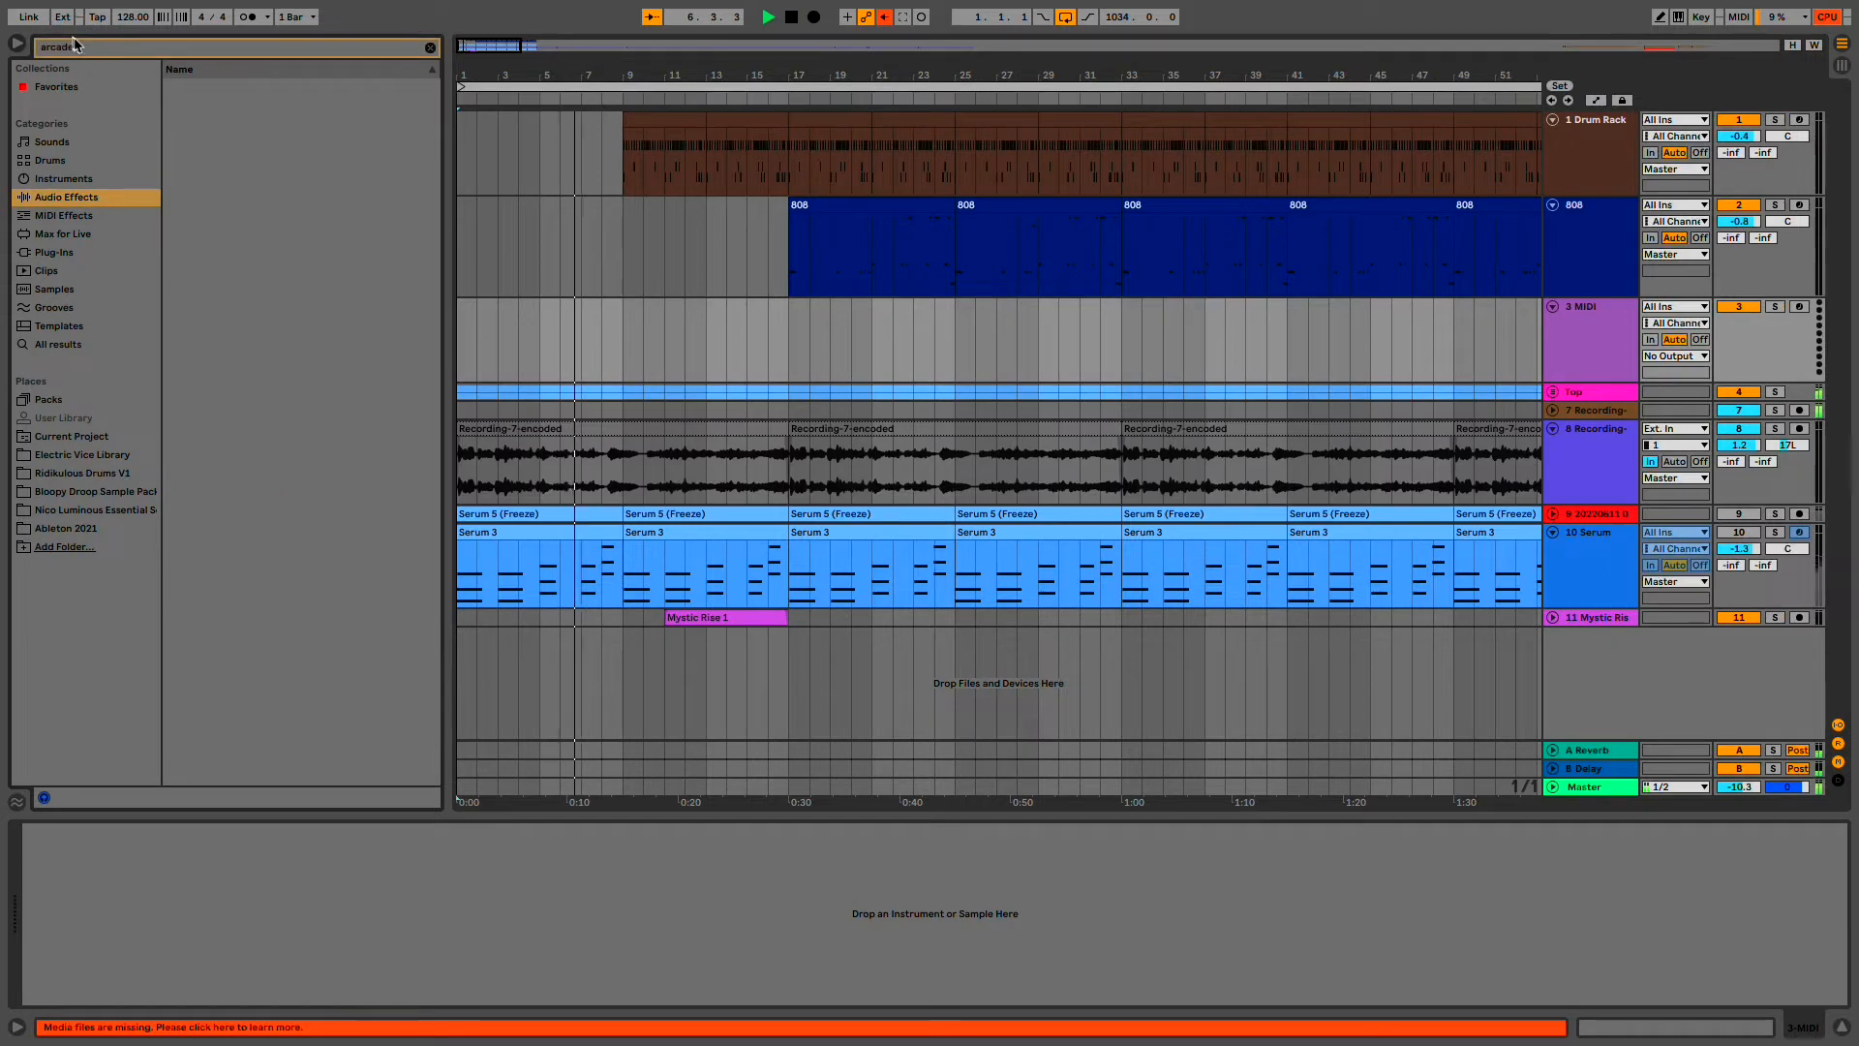
left_click(66, 251)
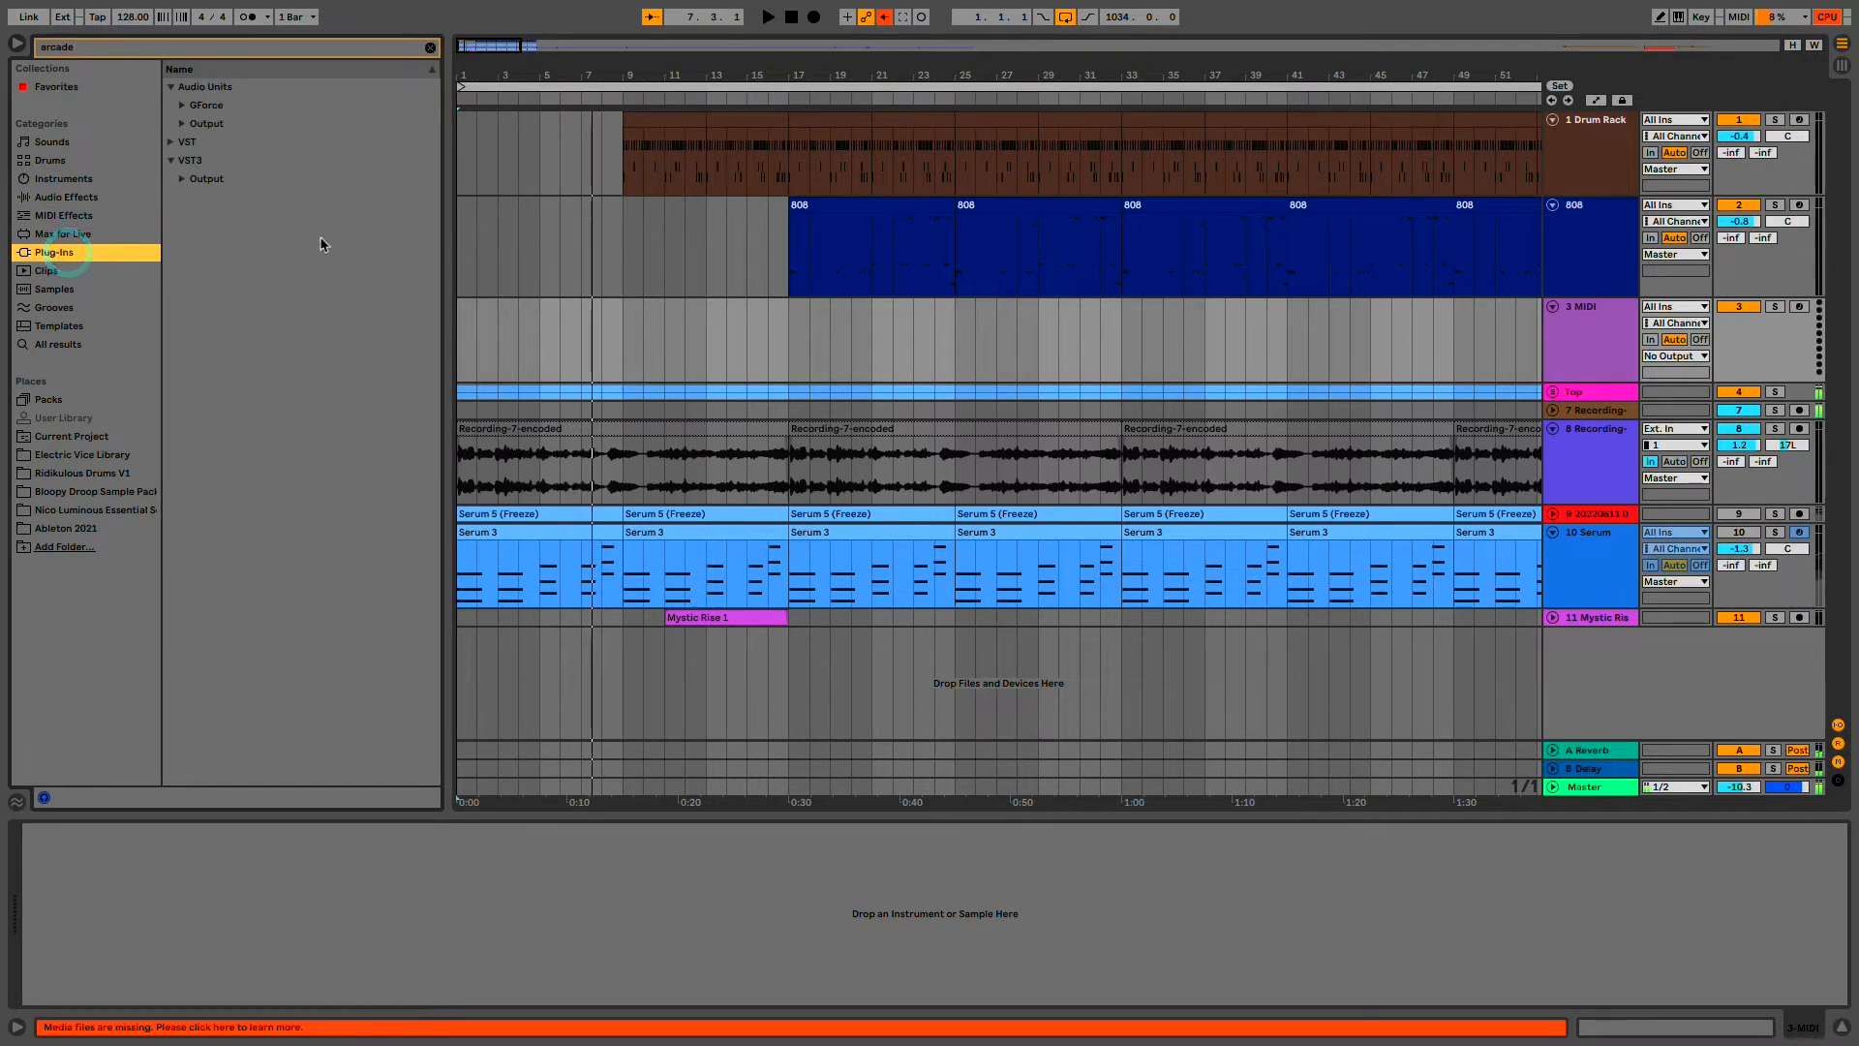
left_click(182, 182)
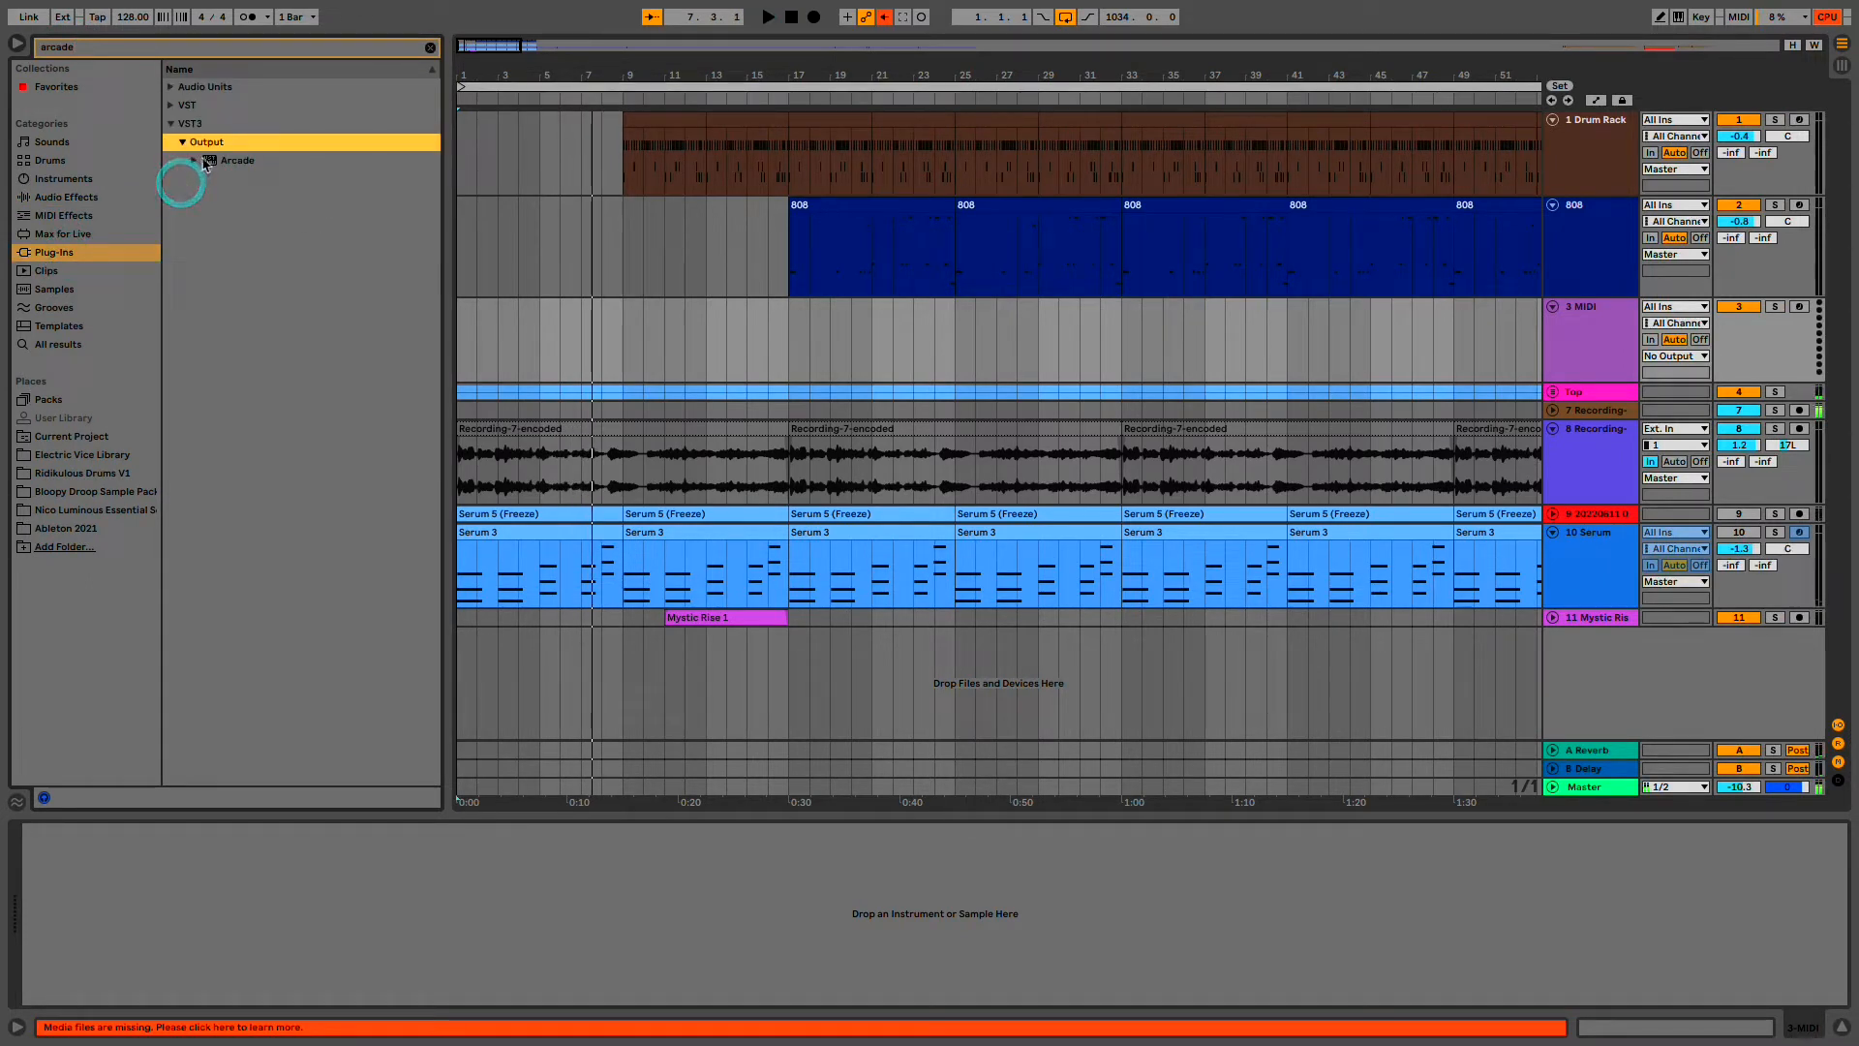
left_click(209, 163)
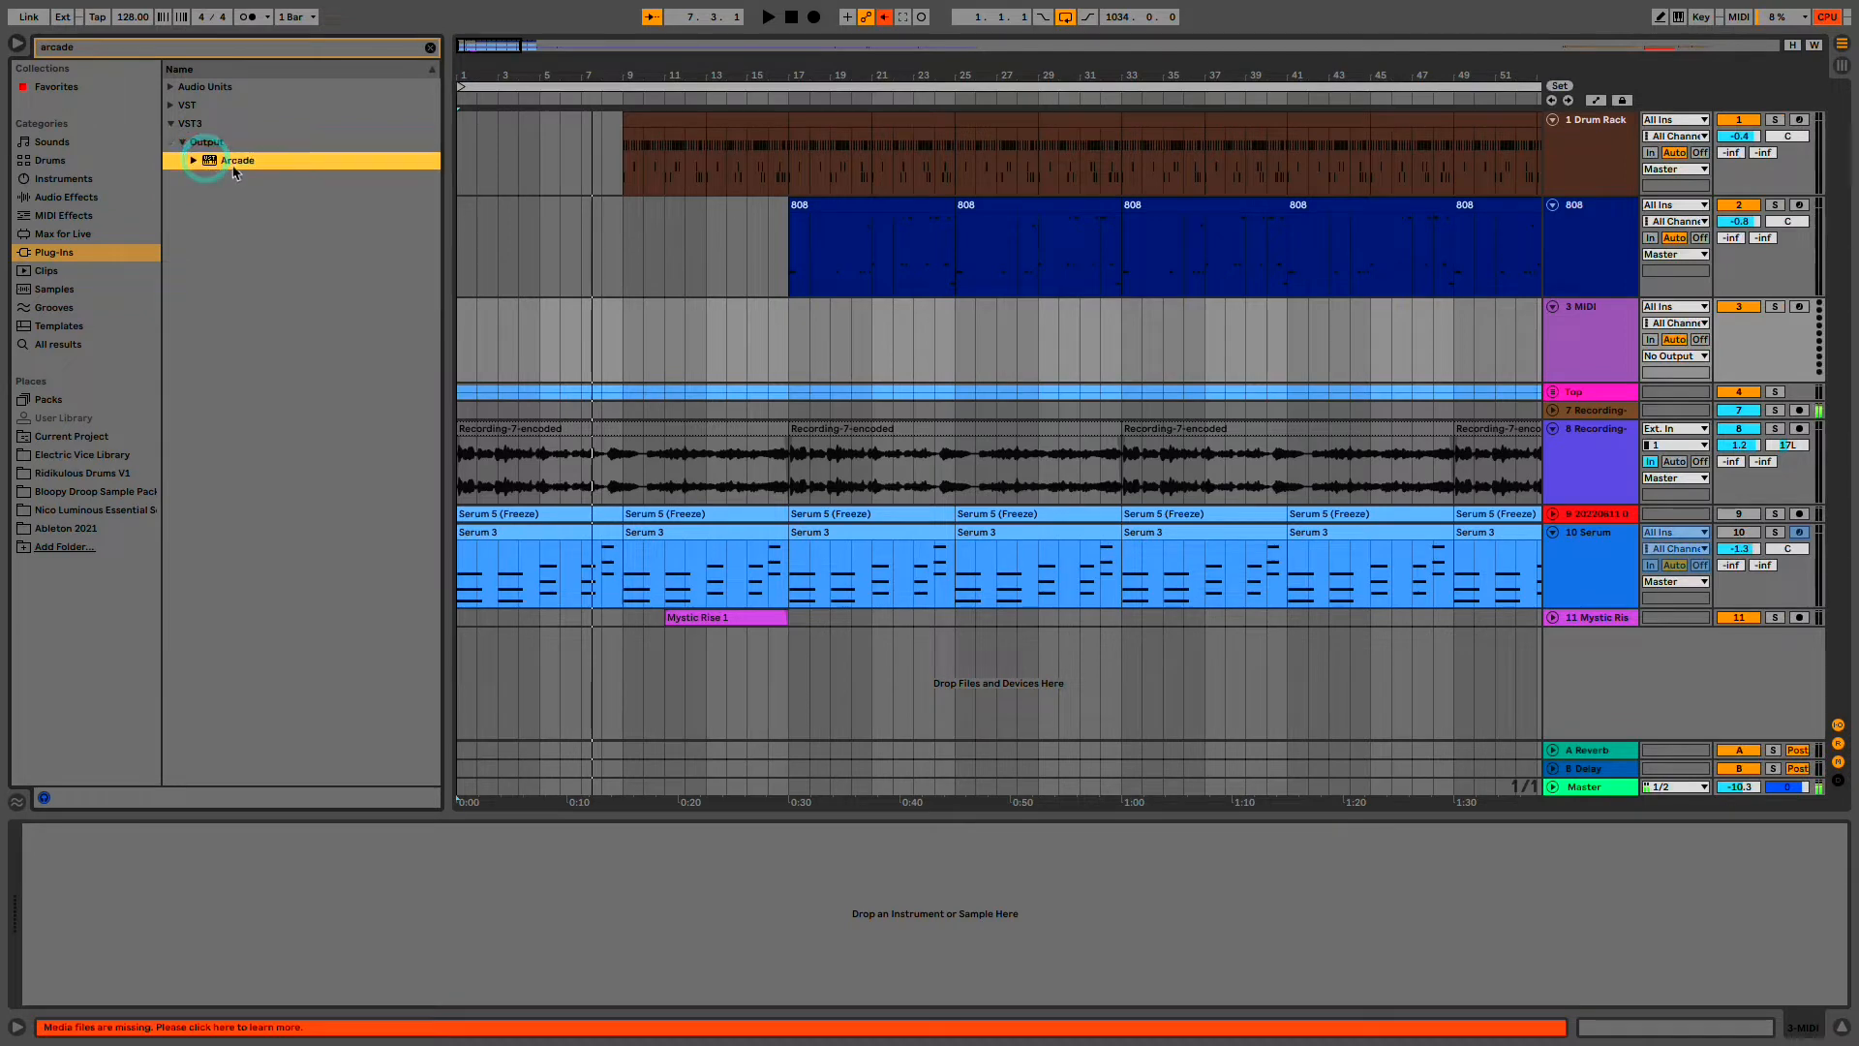
left_click(220, 167)
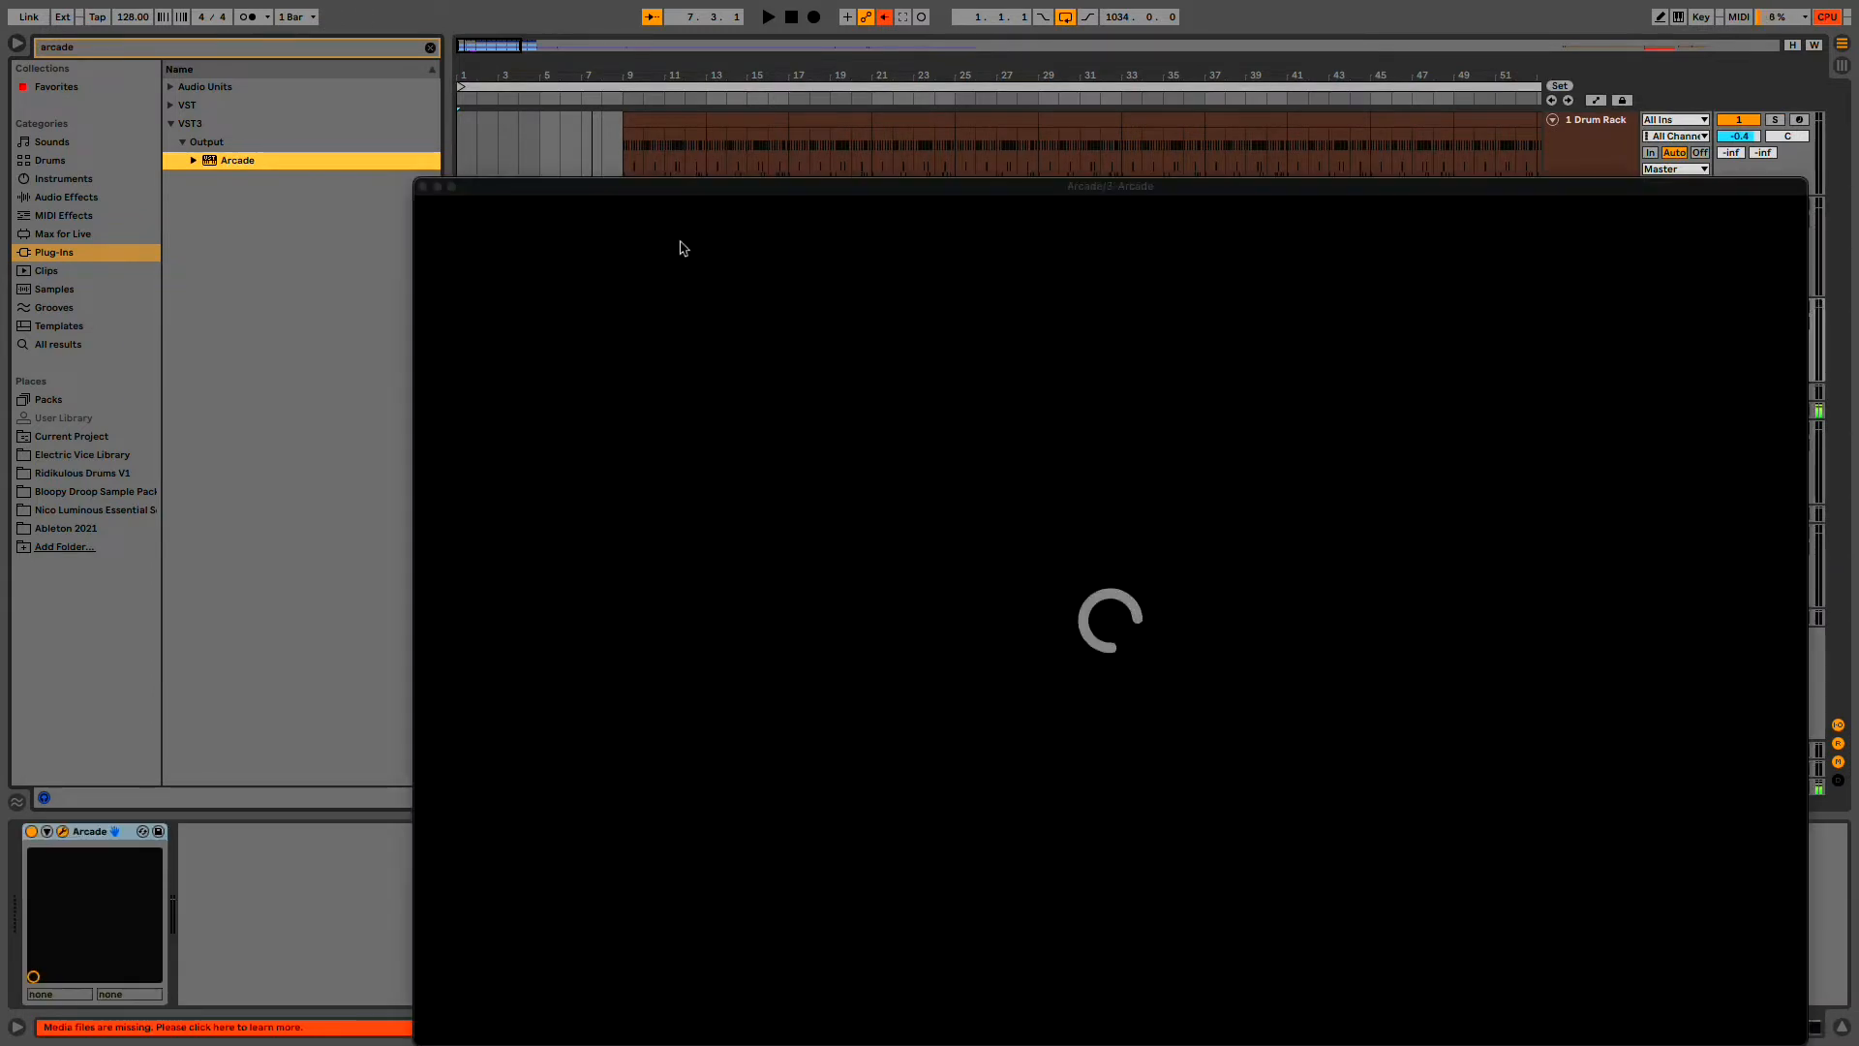
- Bring the Arcade window fully into view and load the Shine On kit from the weekly sampler kits
left_click(625, 104)
left_click_drag(626, 100, 576, 43)
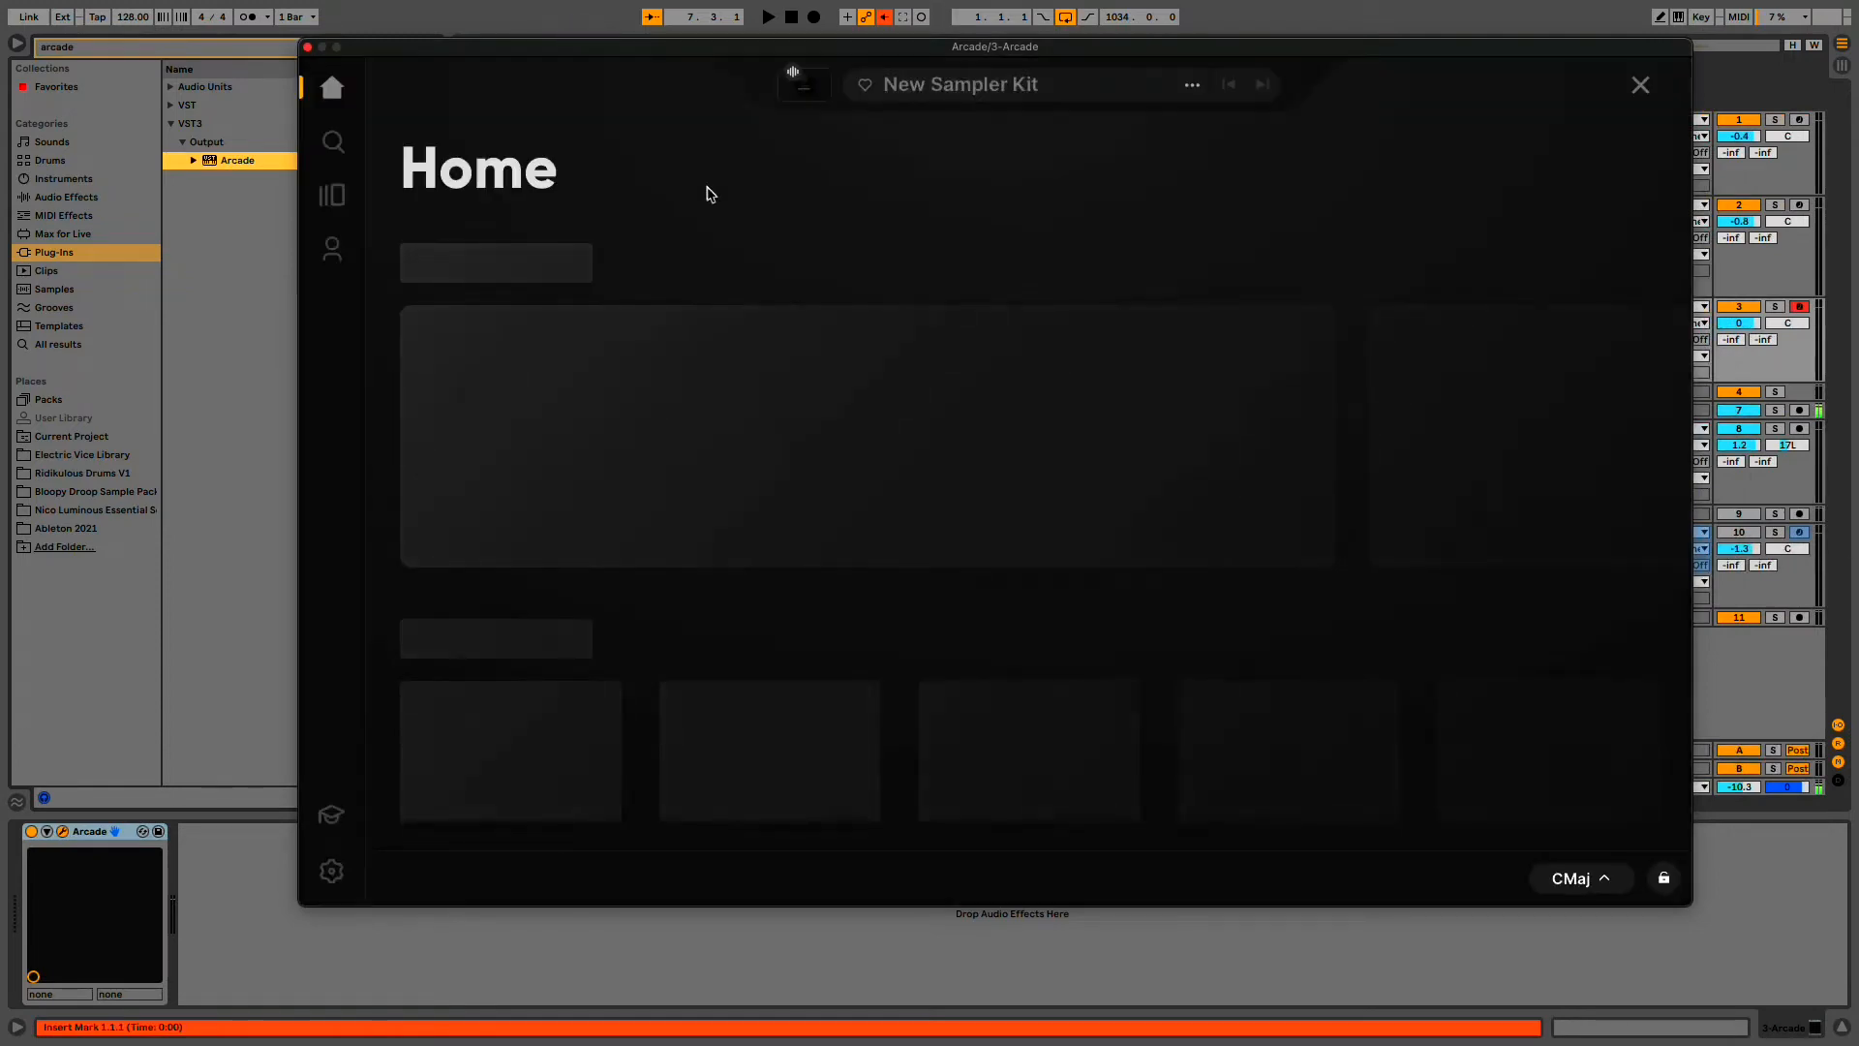
scroll(862, 482, "down", 5)
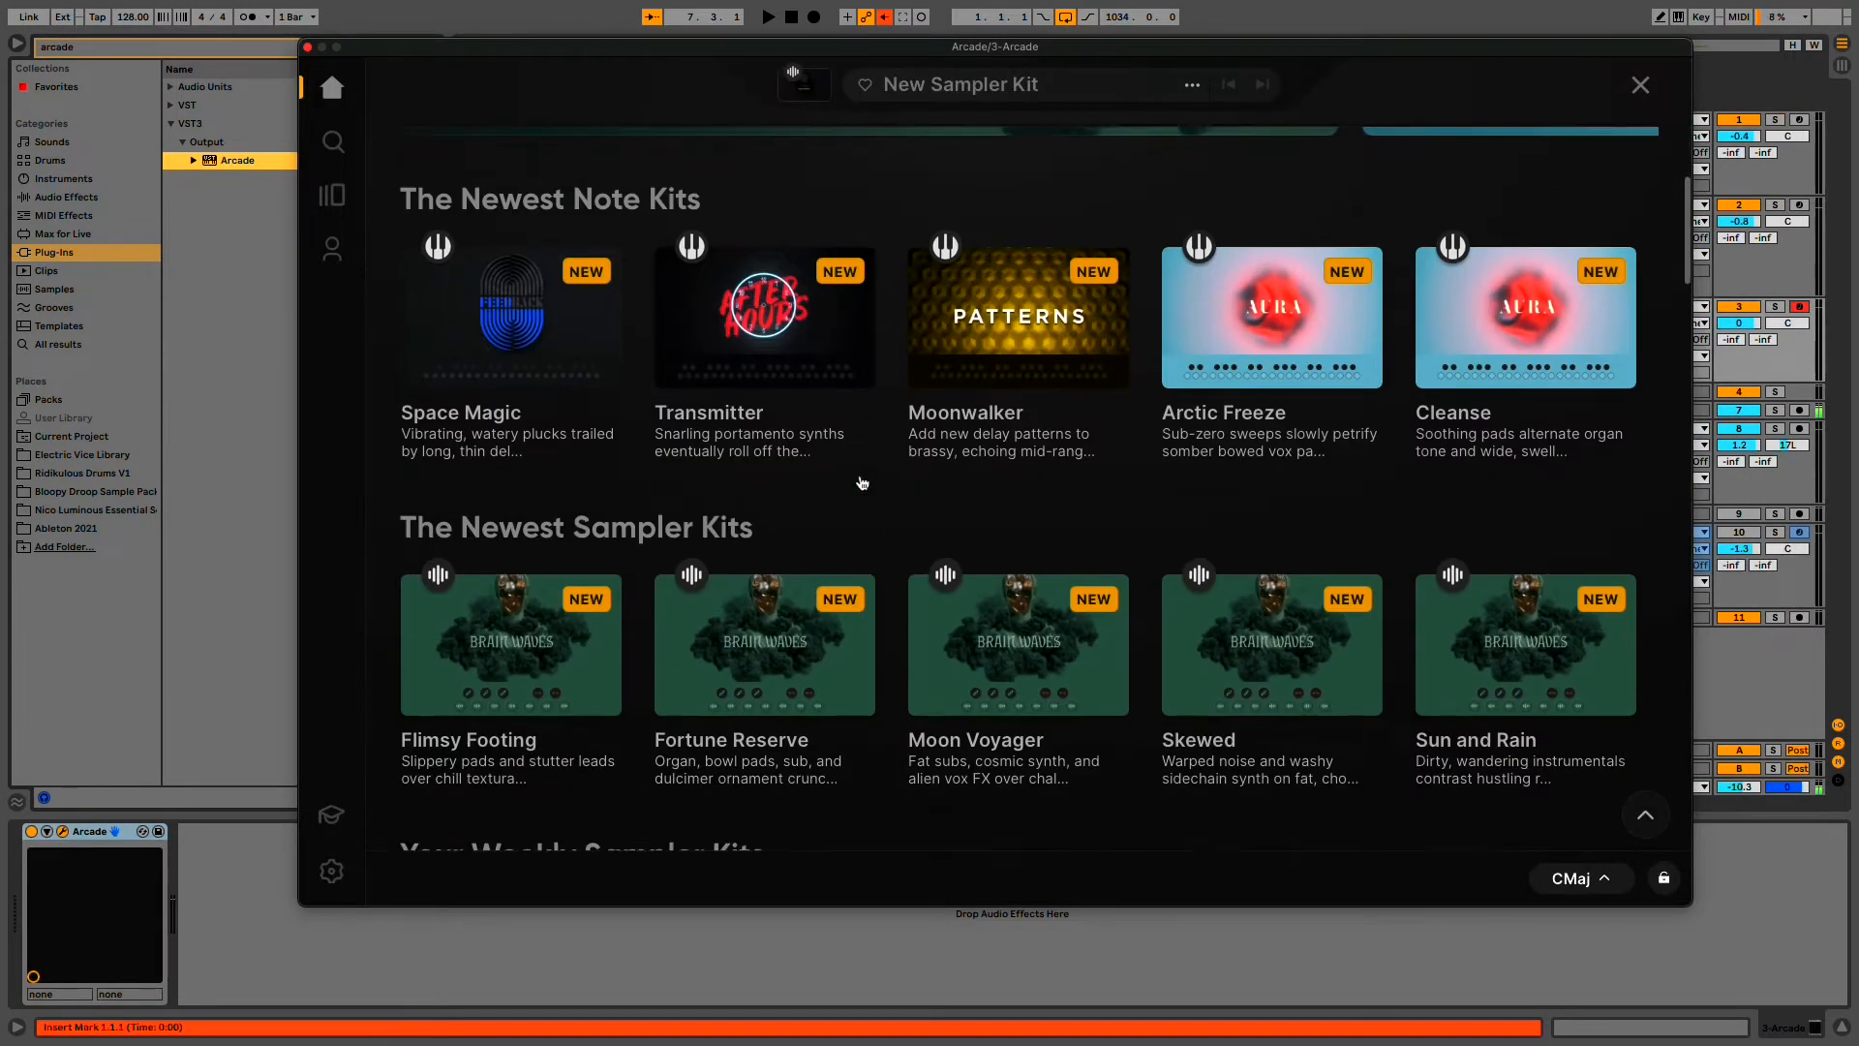
scroll(861, 482, "down", 4)
left_click(1258, 609)
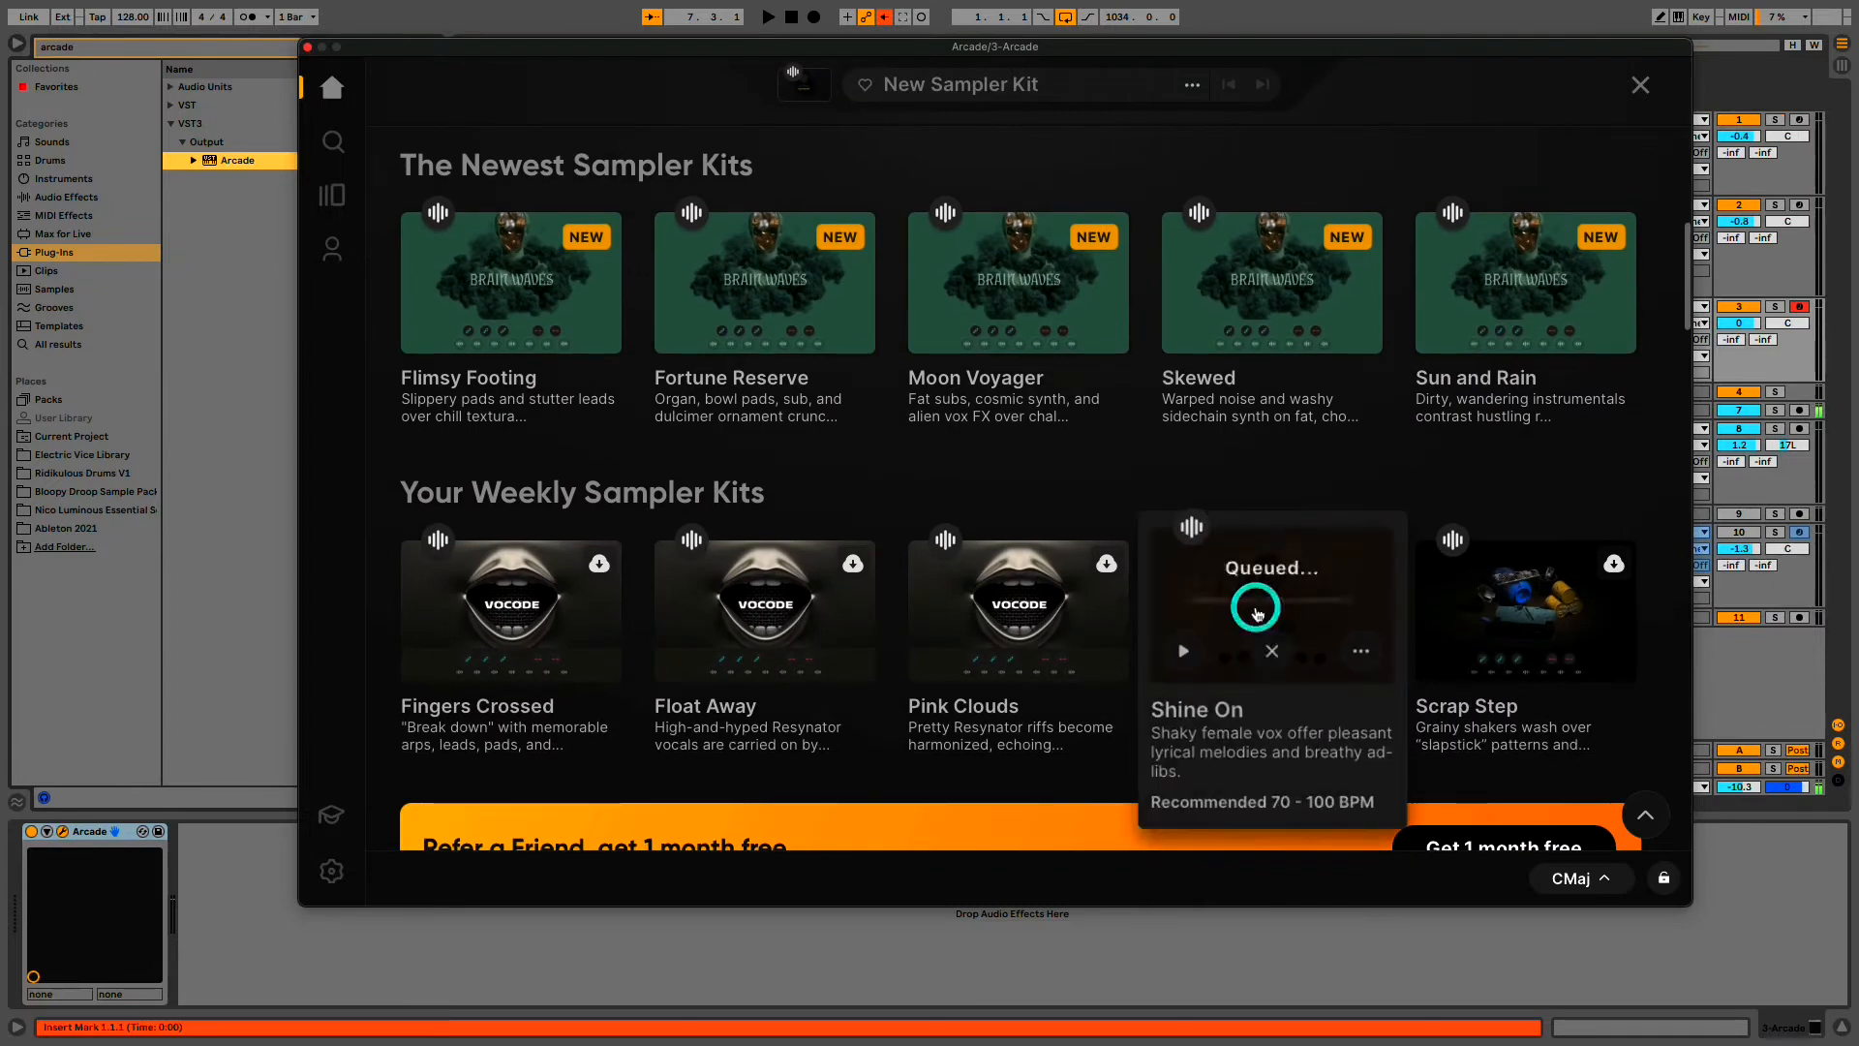
scroll(1259, 542, "down", 1)
left_click(1272, 513)
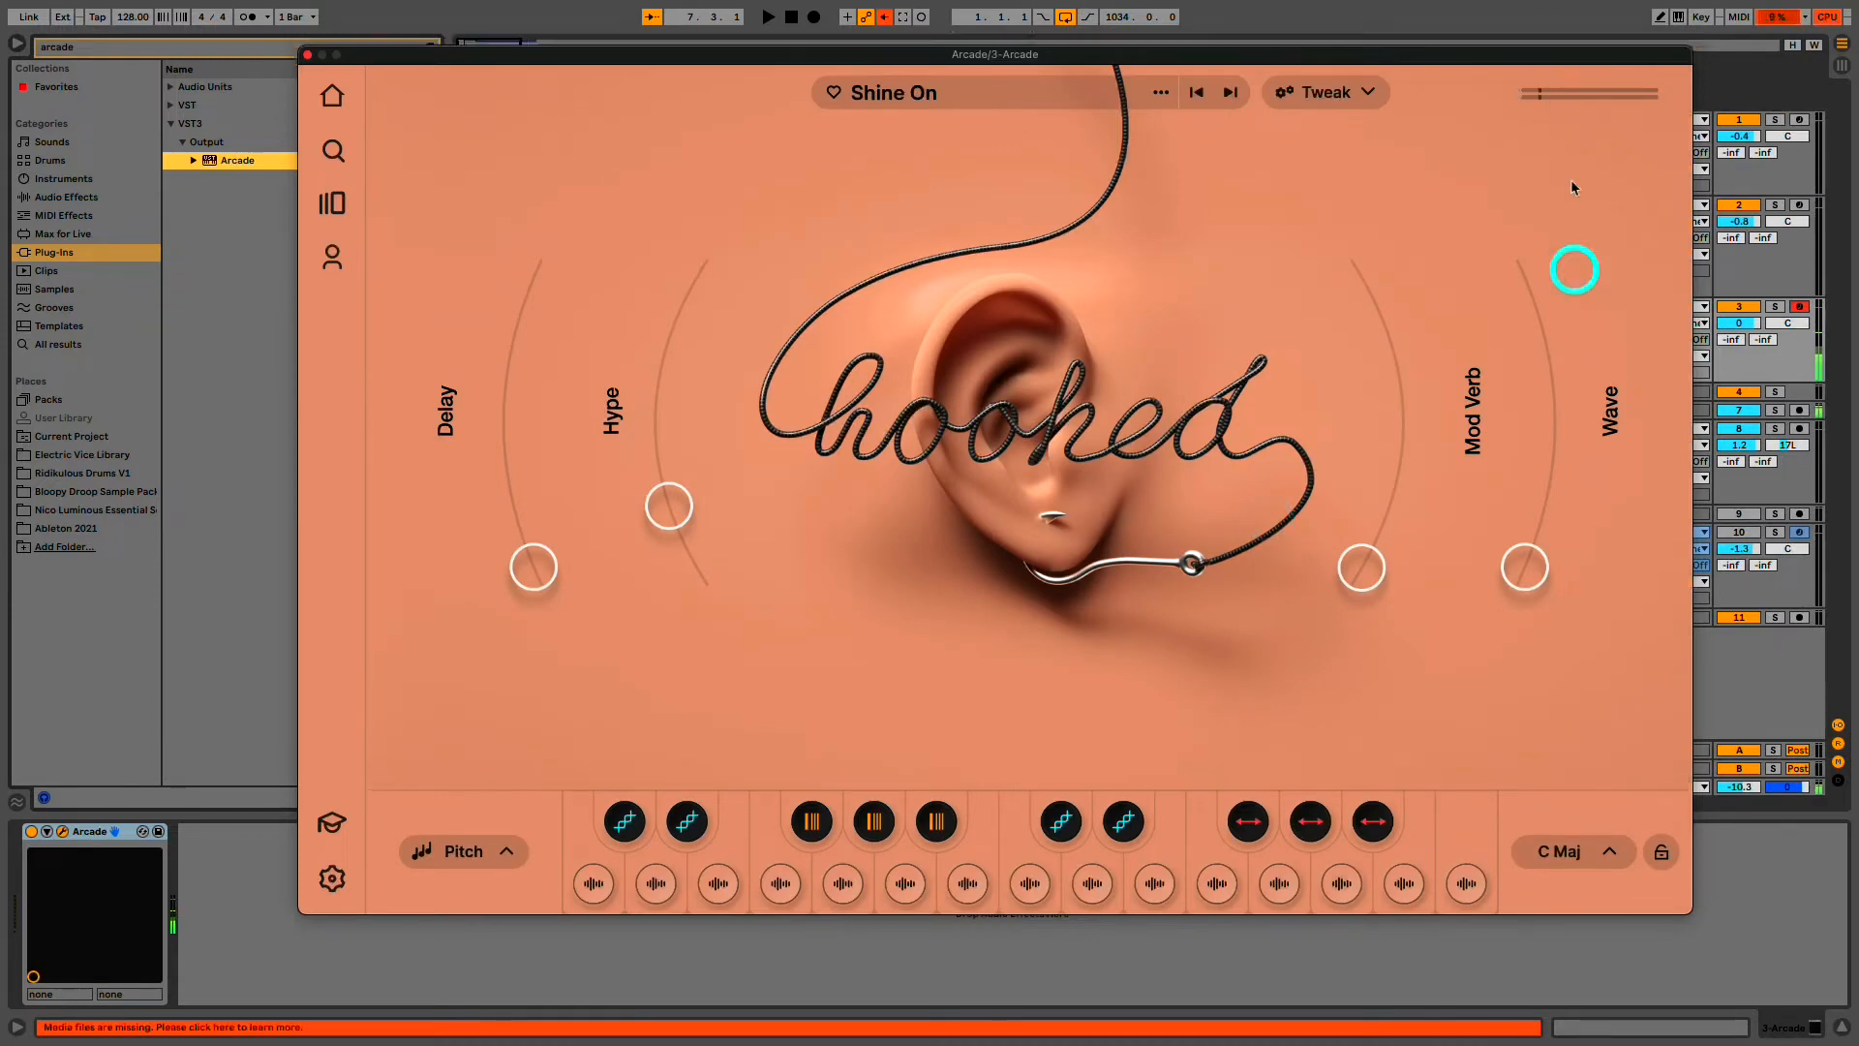
- Move the Arcade window down to uncover the arrangement tracks
left_click_drag(1554, 46, 1581, 395)
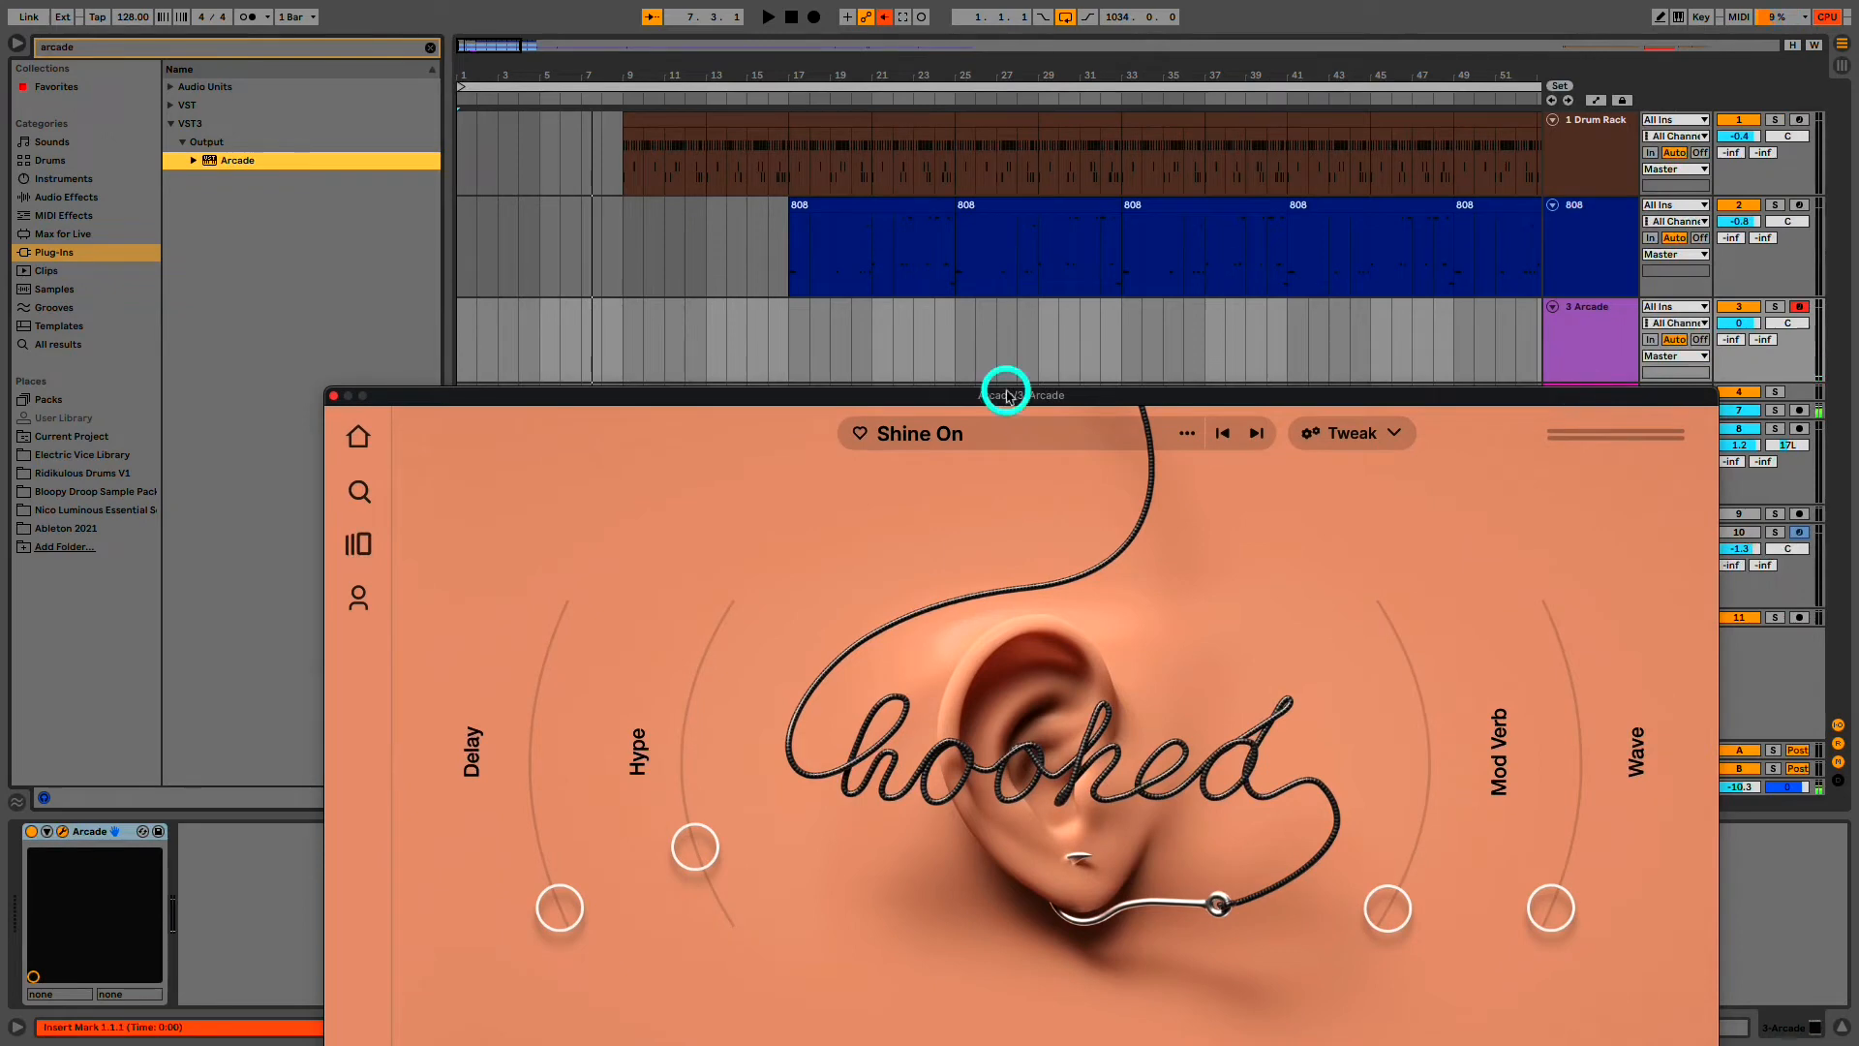
left_click_drag(1007, 395, 1070, 606)
double_click(915, 537)
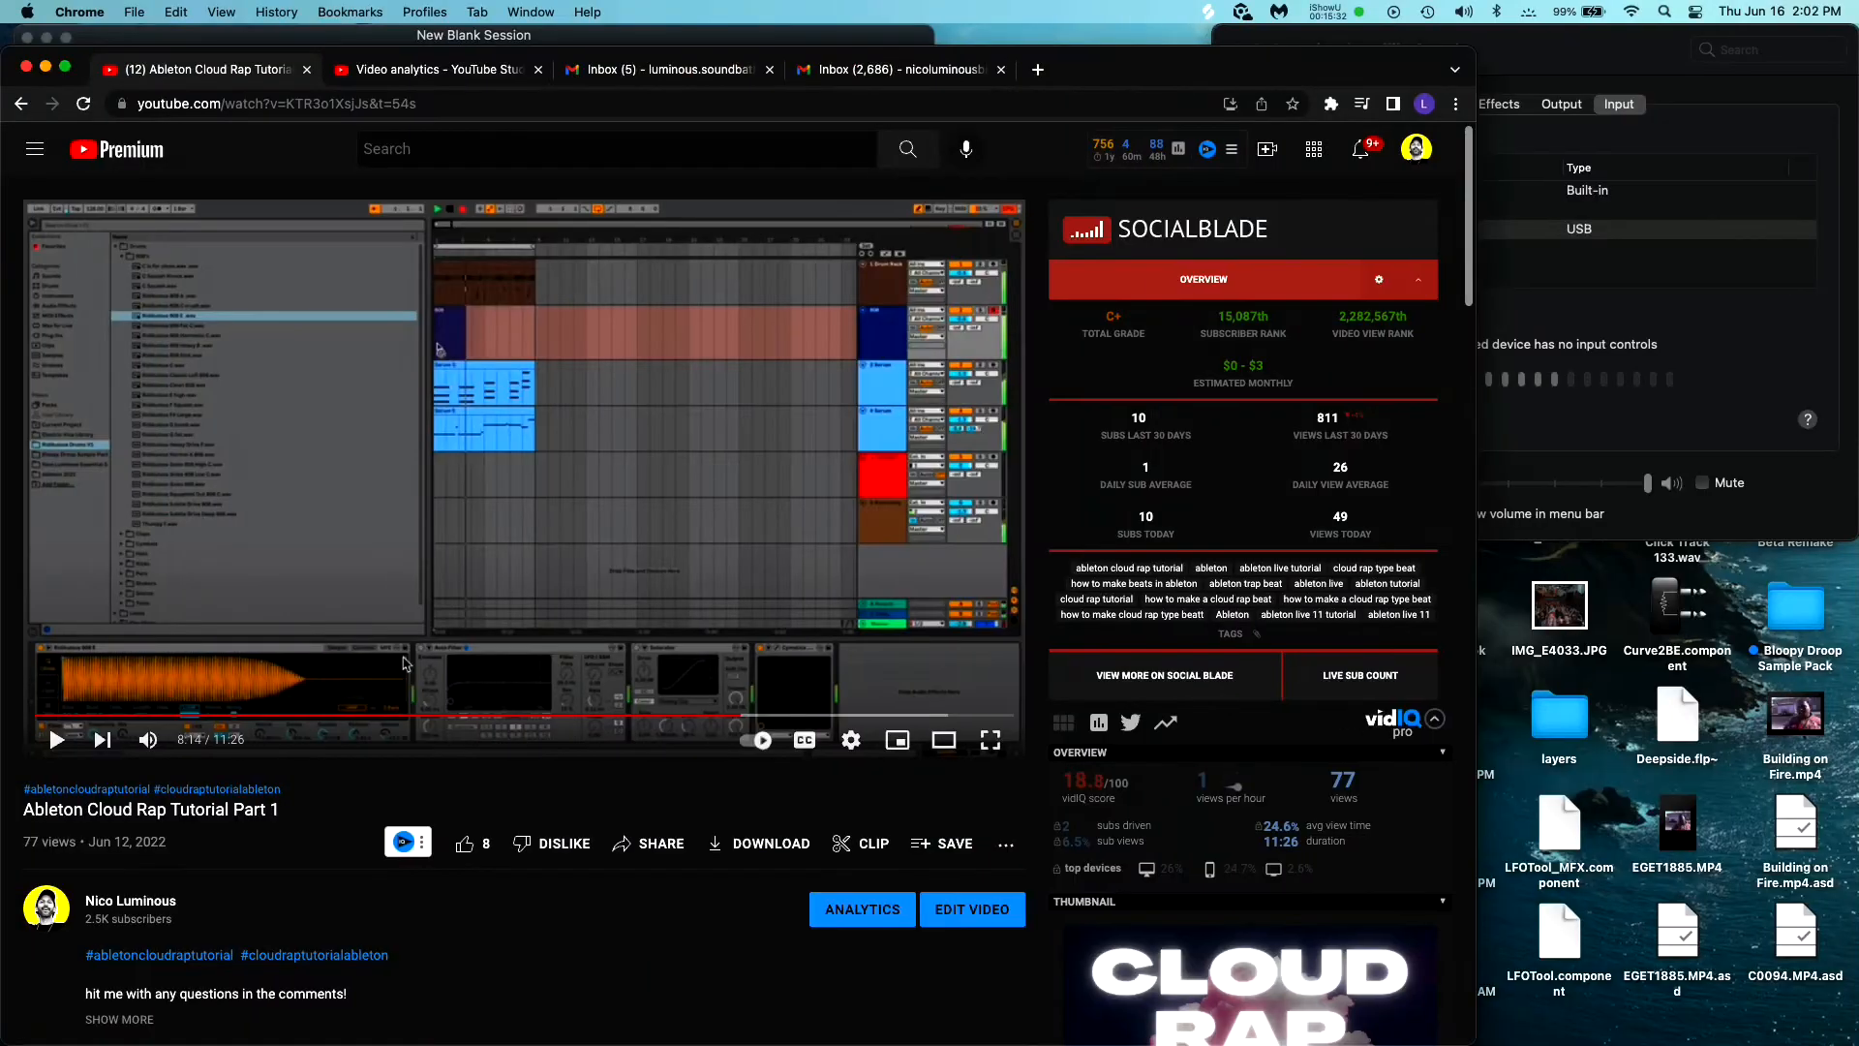
- Switch back to Ableton Live and set the session key of the Arcade instrument to D minor
key("super+Tab")
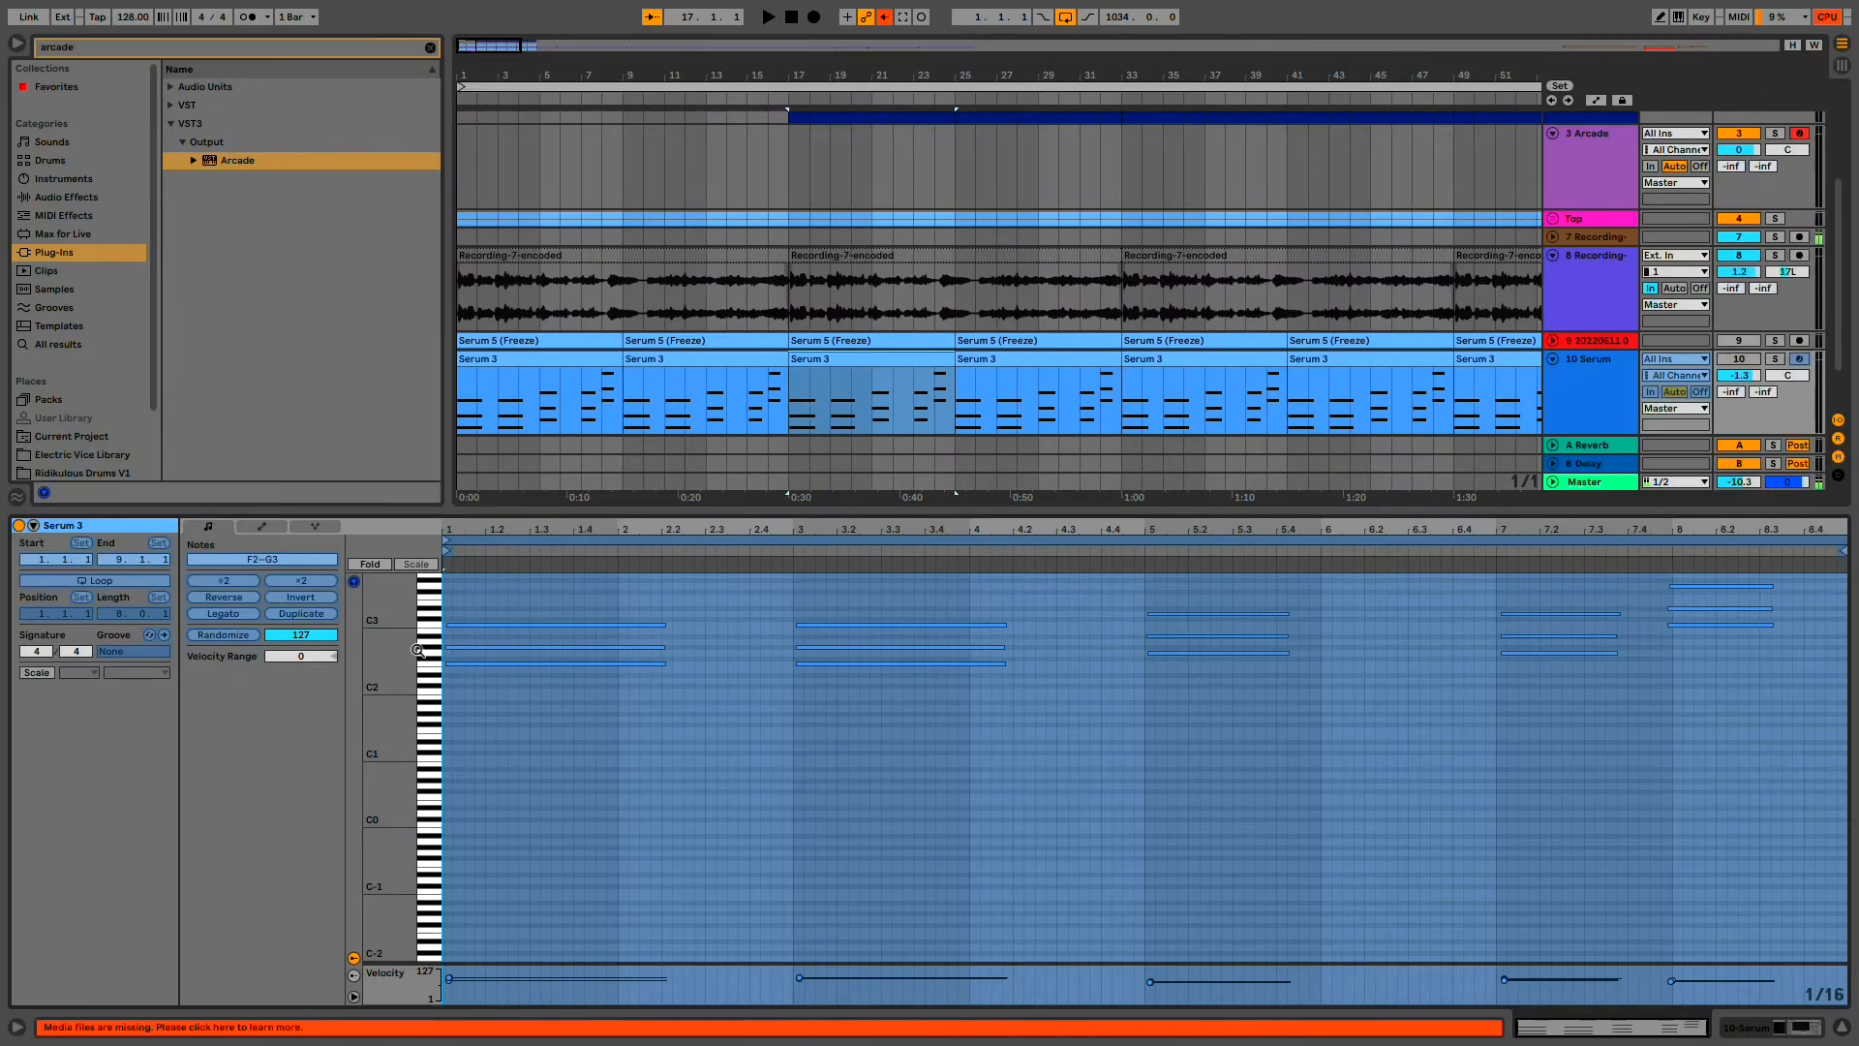
left_click(1603, 187)
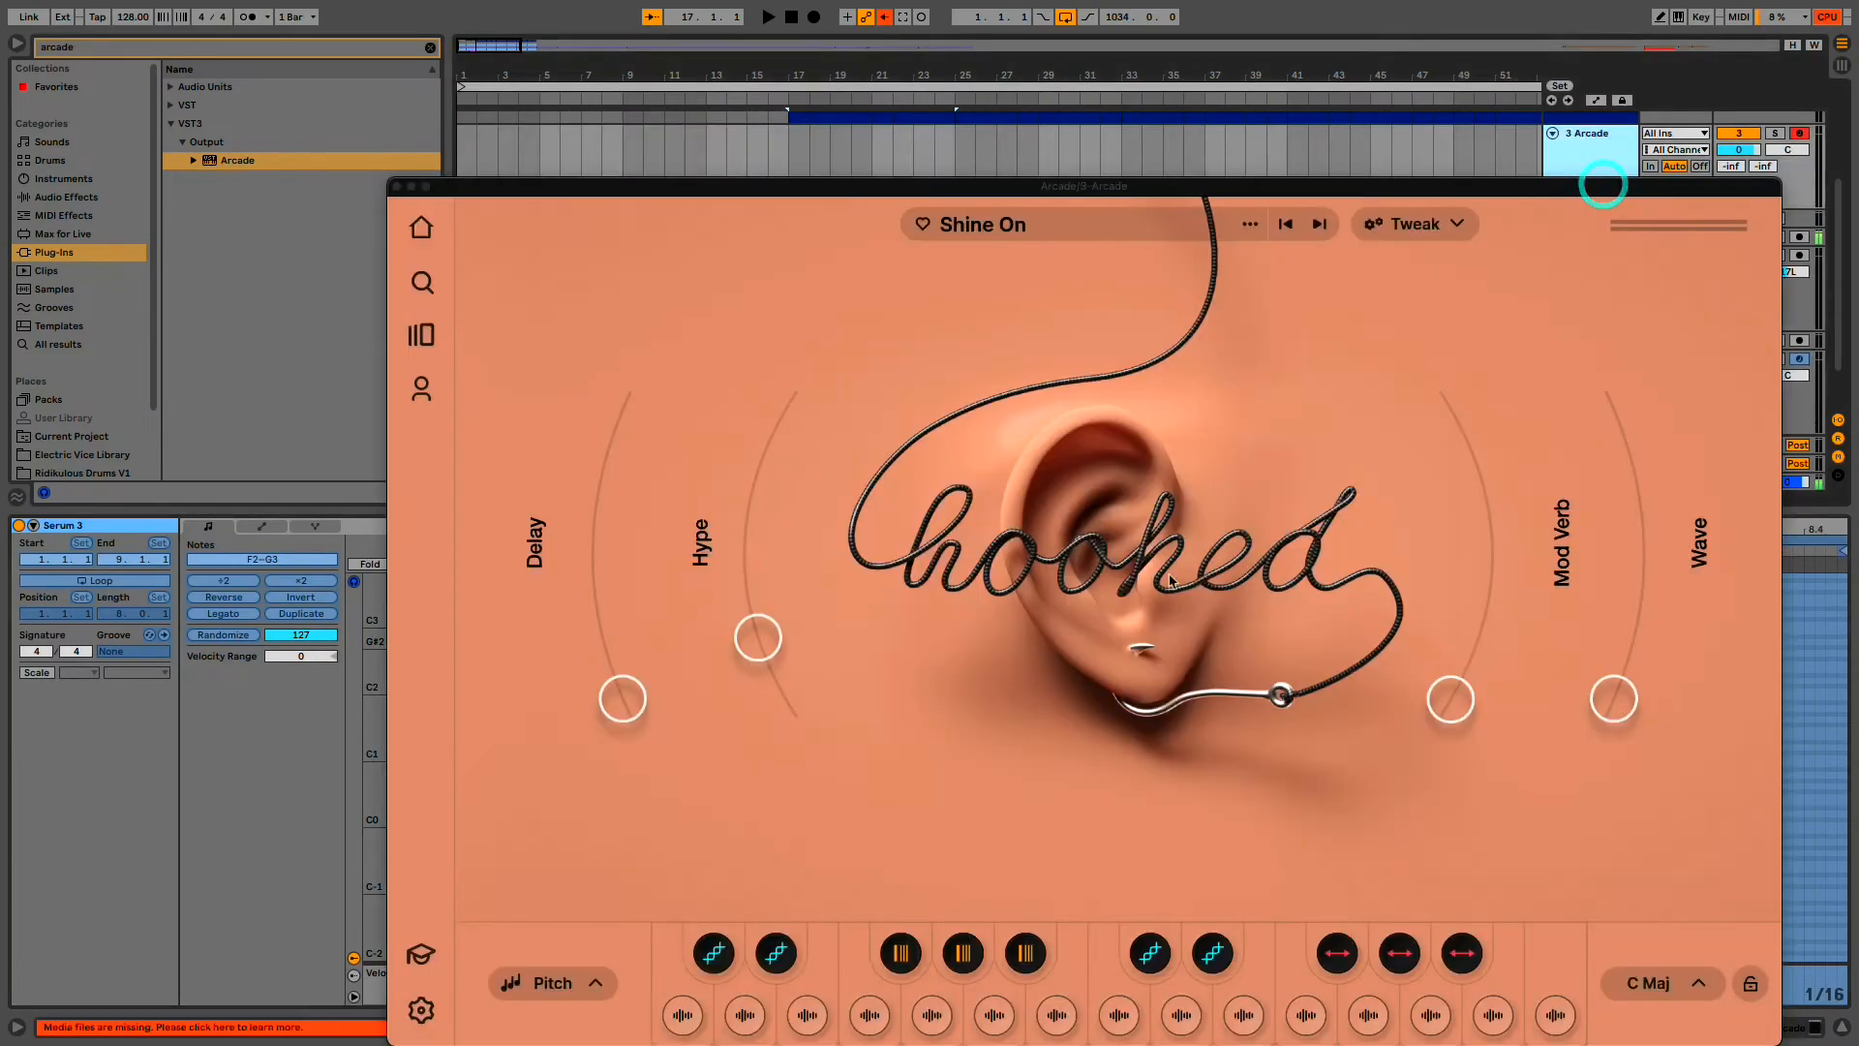
left_click(1627, 995)
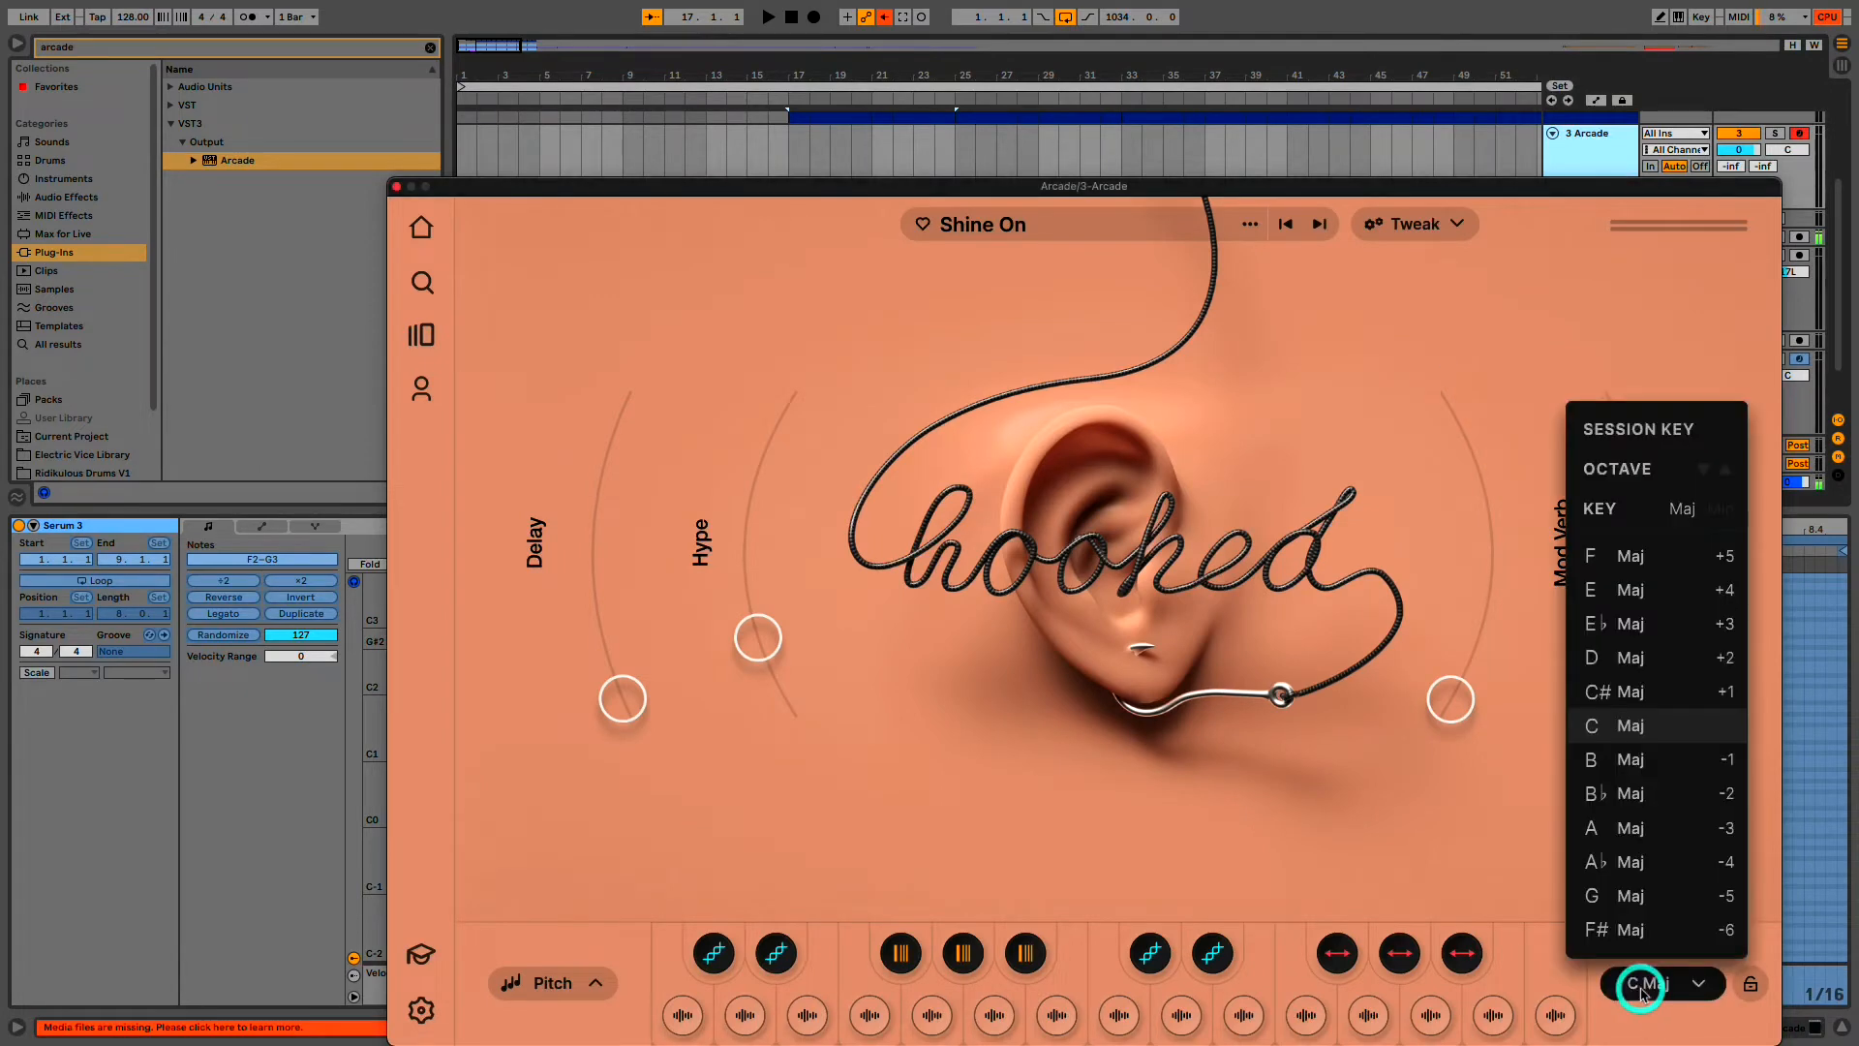
left_click(1651, 550)
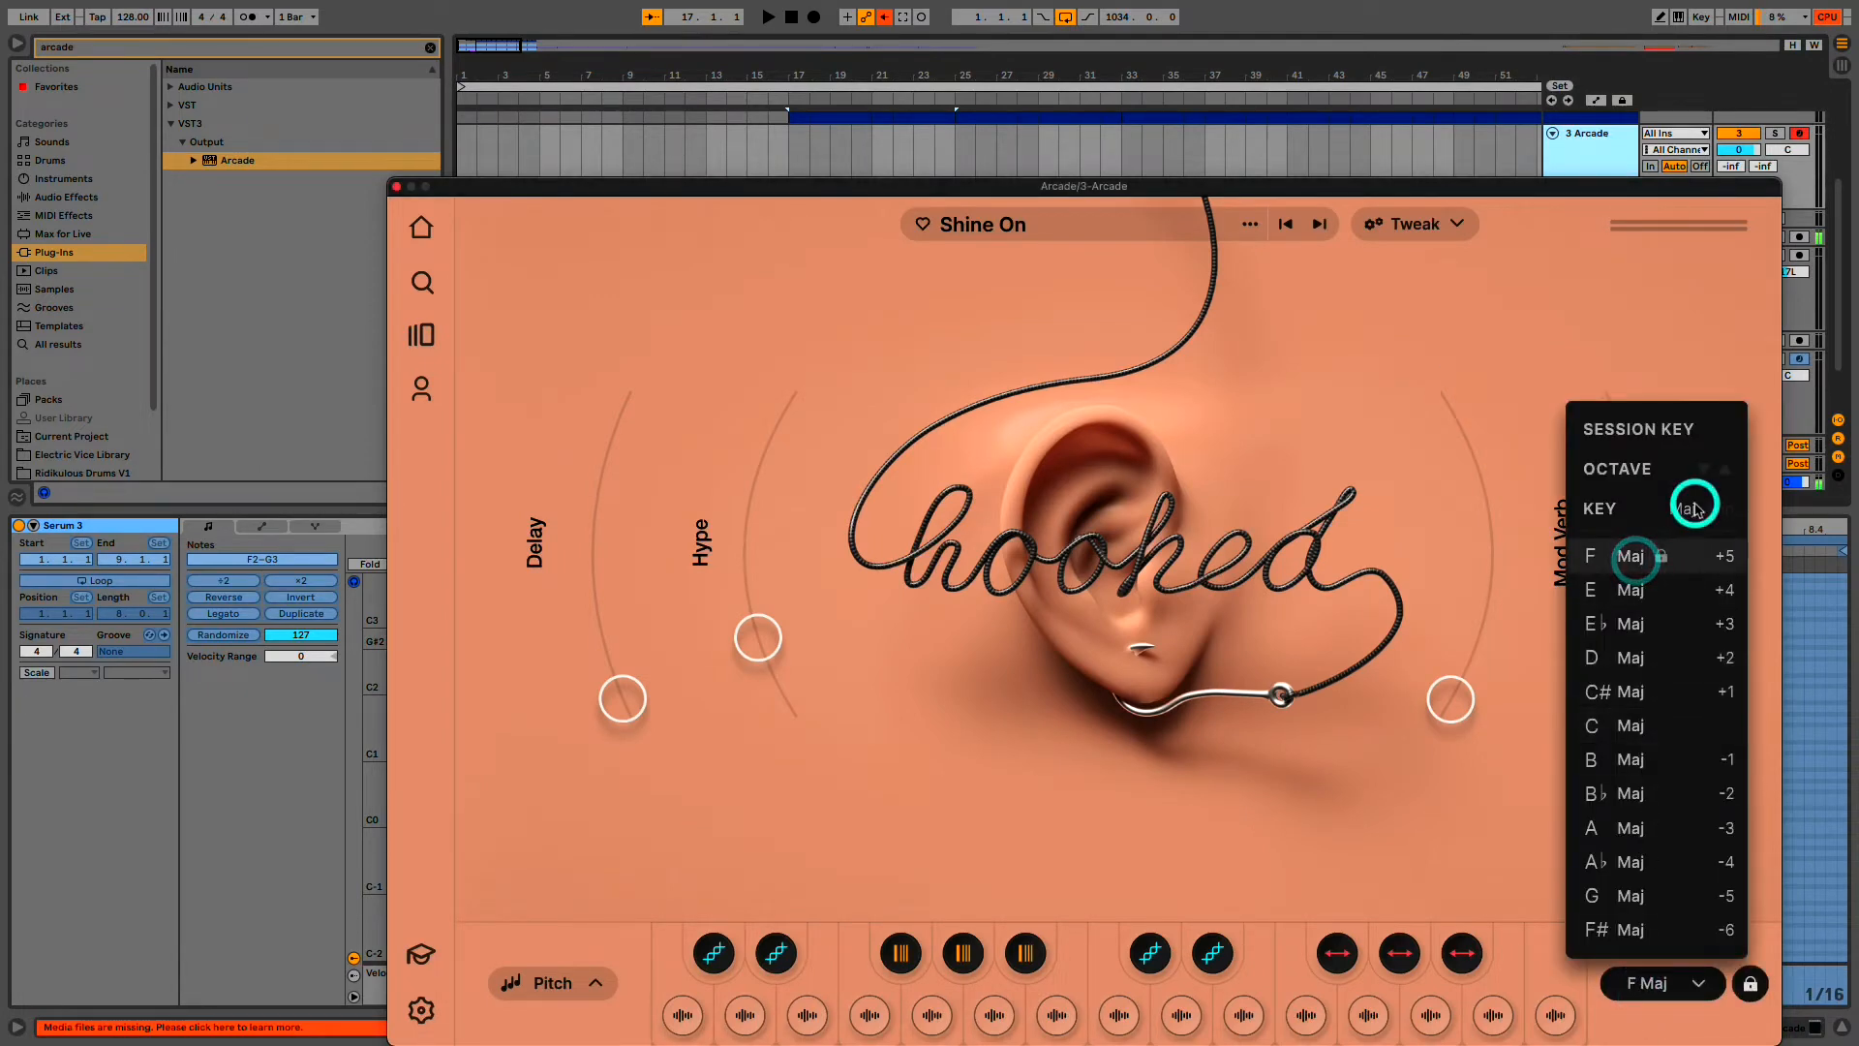
left_click(1723, 509)
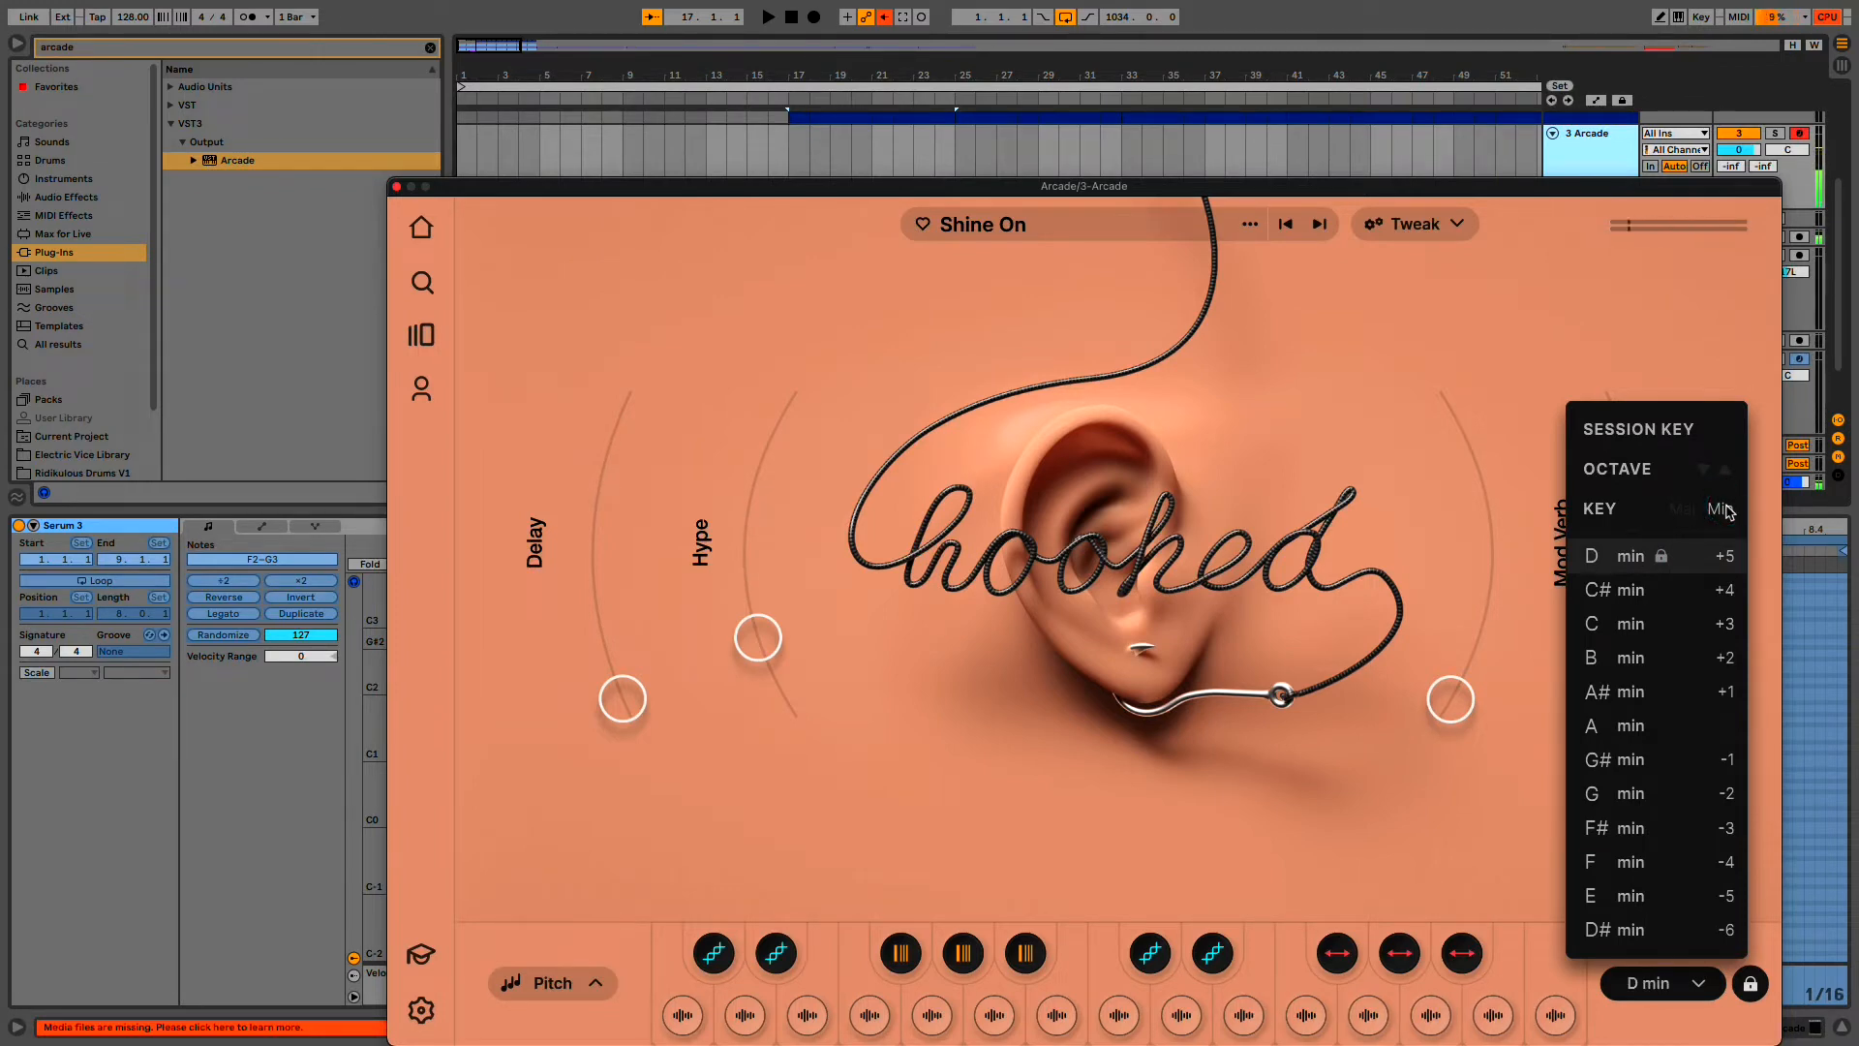
- Move the Arcade window off the audio preferences and set the buffer size to 128 samples
left_click(1455, 145)
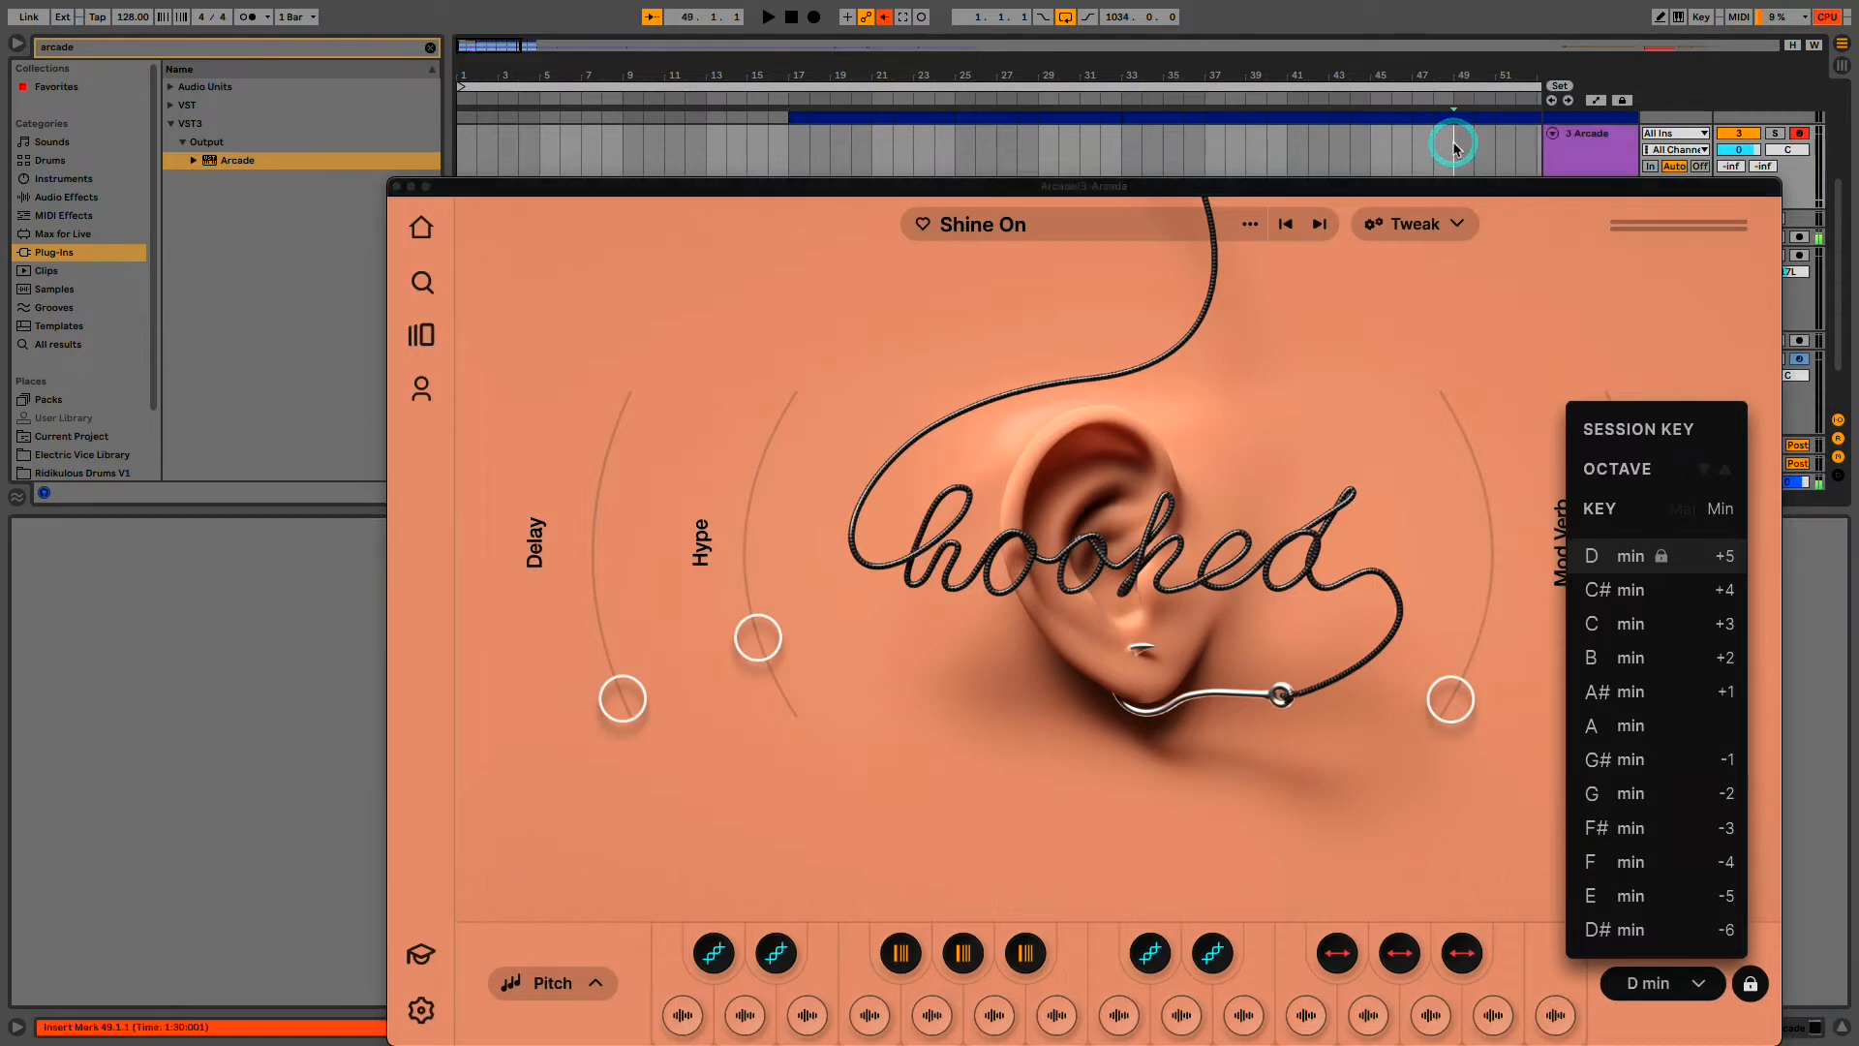
left_click(1410, 172)
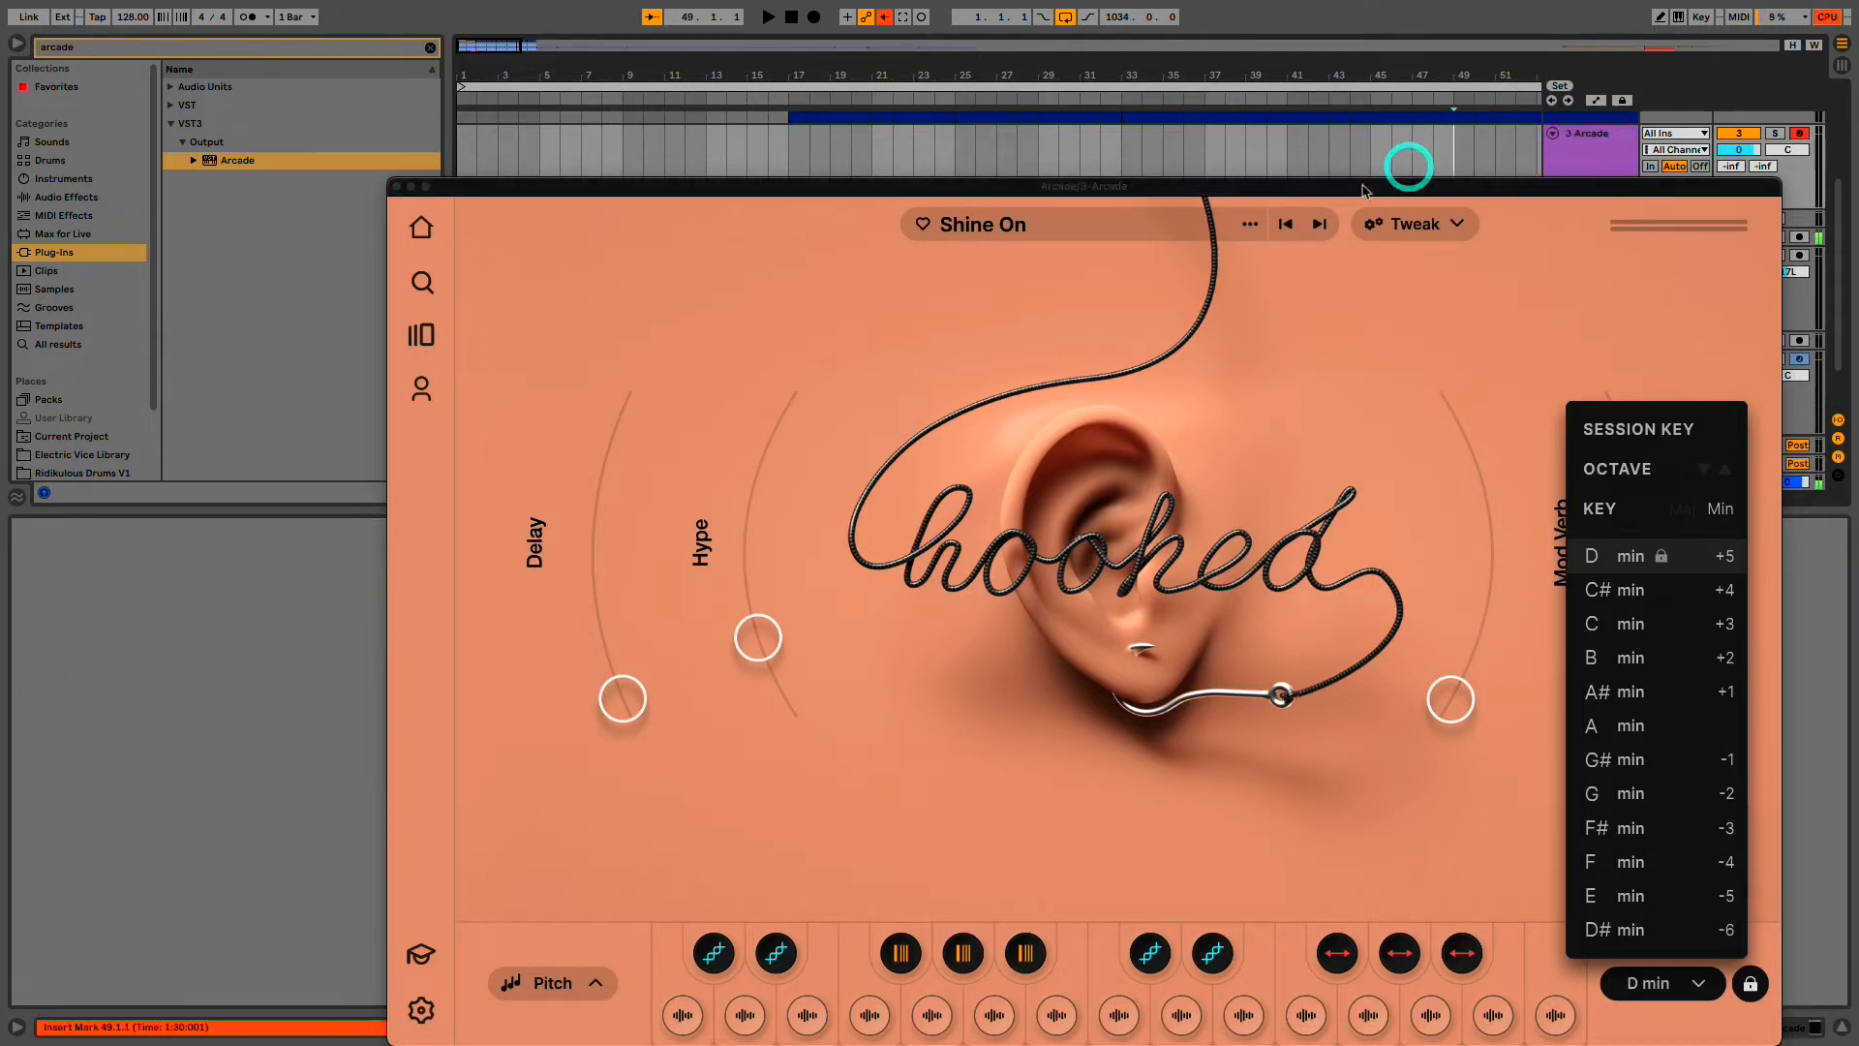
left_click_drag(1366, 190, 1339, 490)
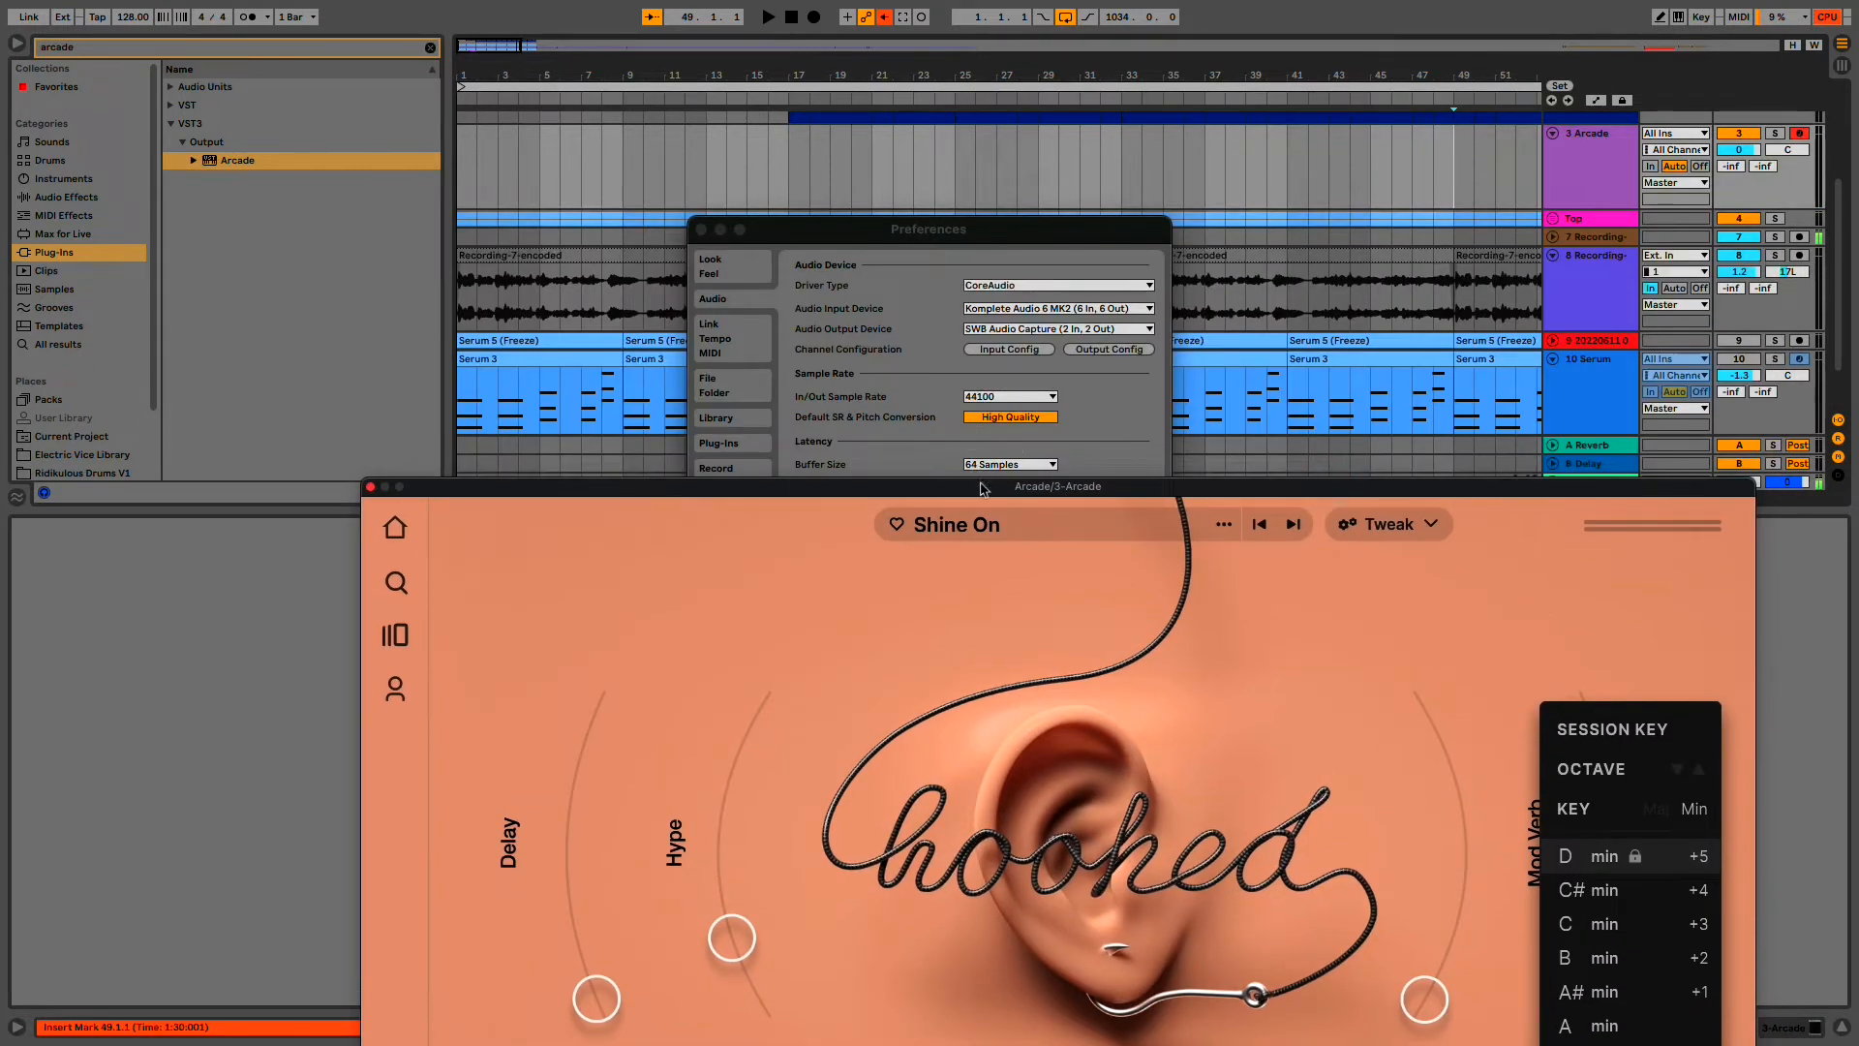
left_click_drag(981, 489, 990, 606)
left_click(1003, 465)
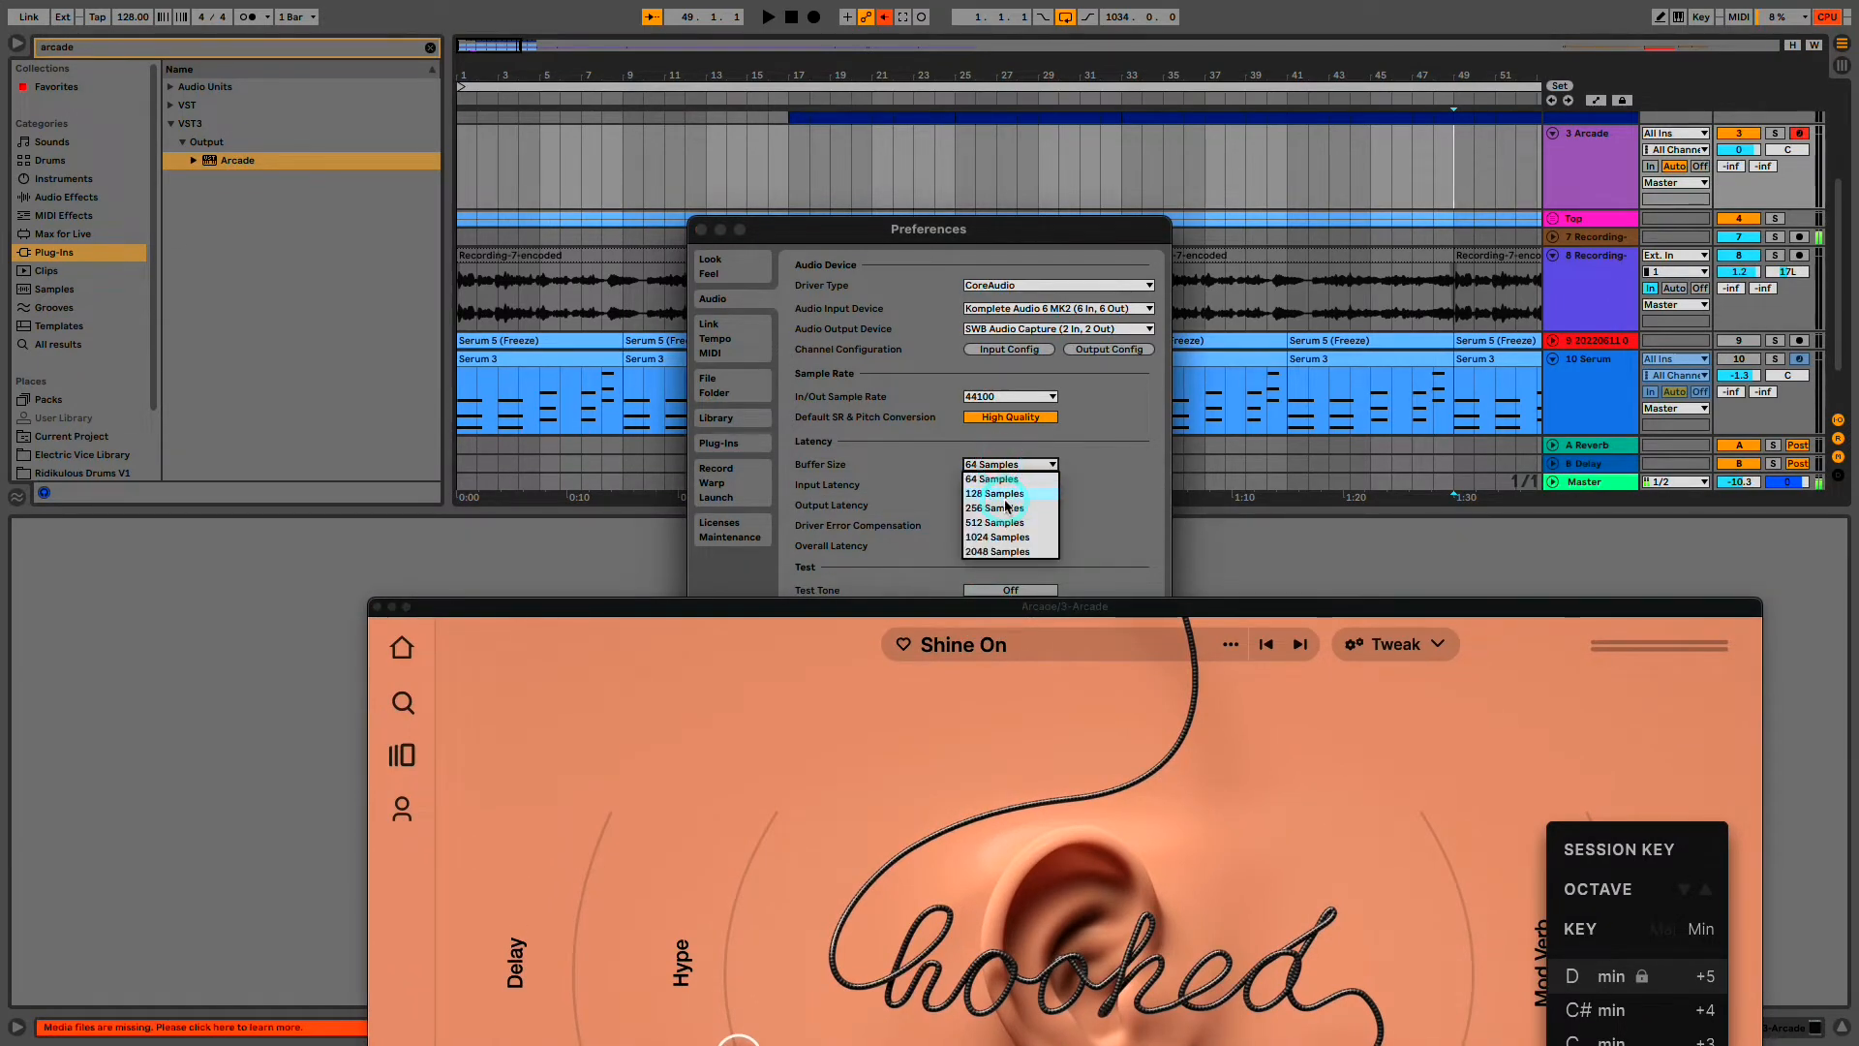
left_click(1006, 507)
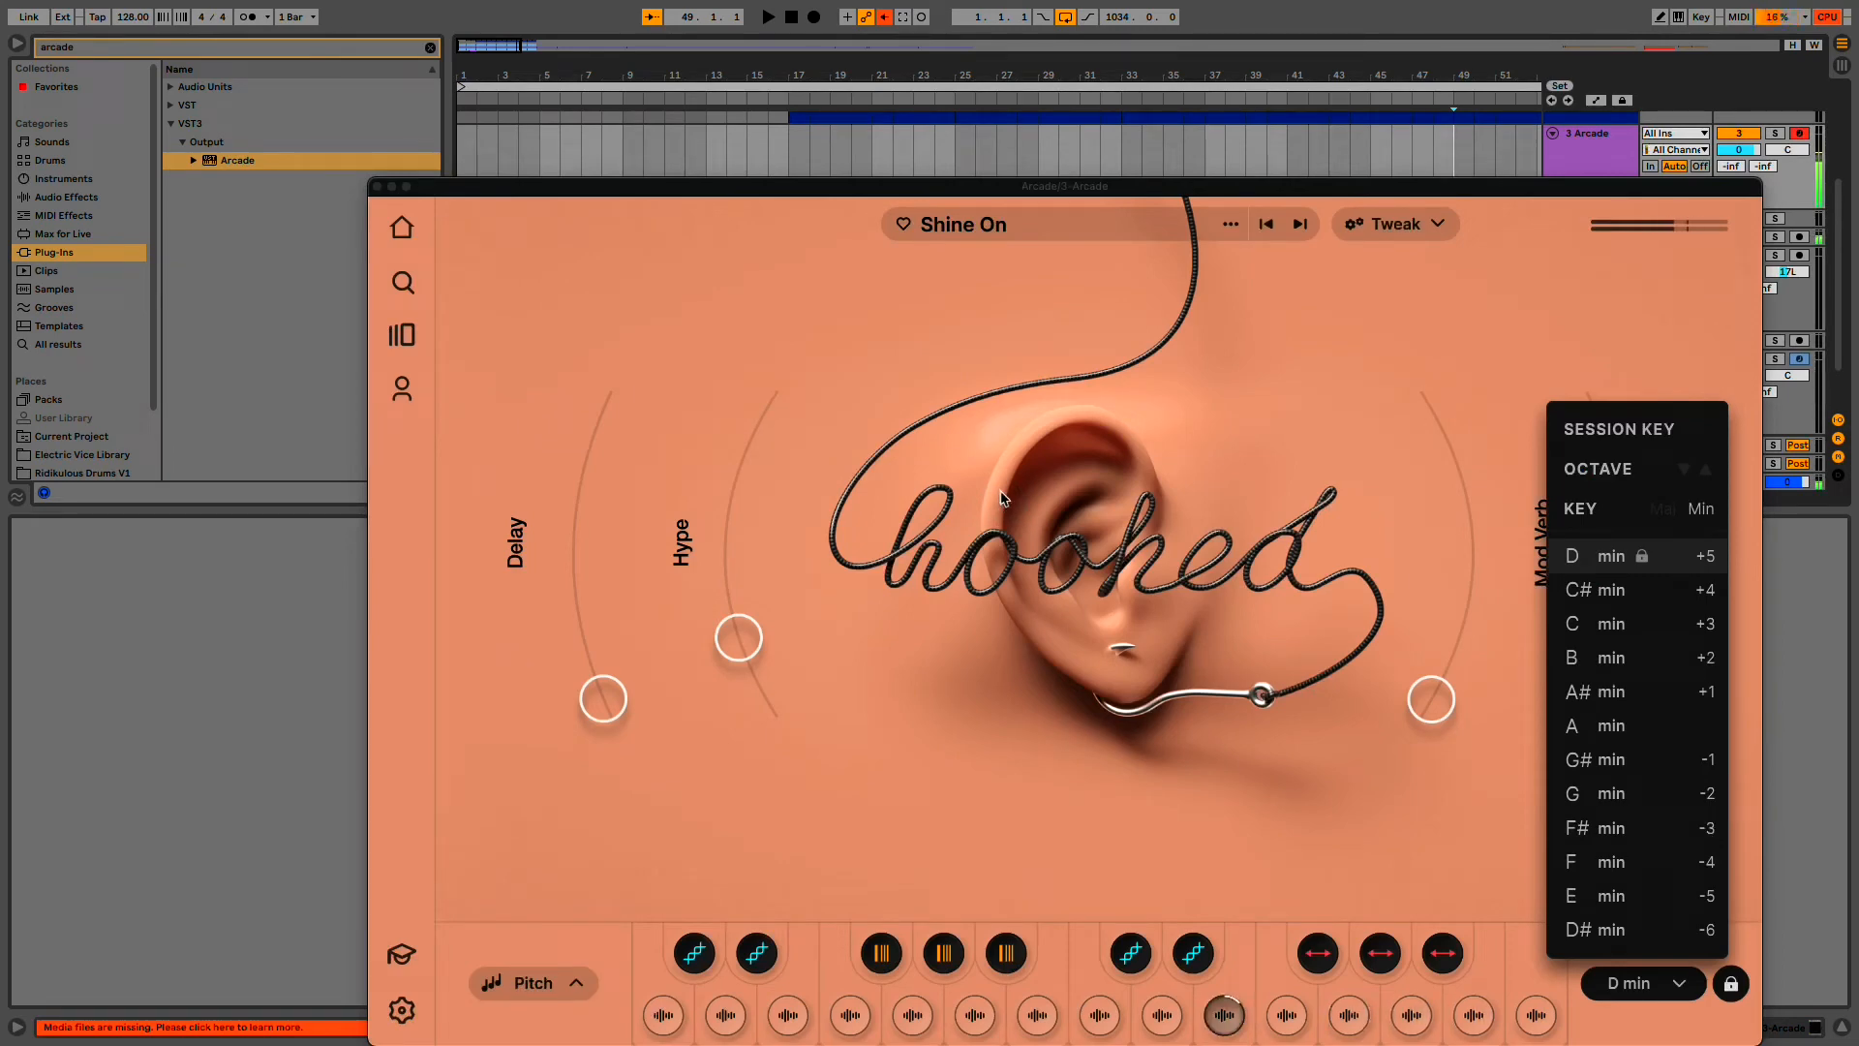
- Load the That Look kit in Arcade, then move its window down and close Preferences
left_click(1685, 470)
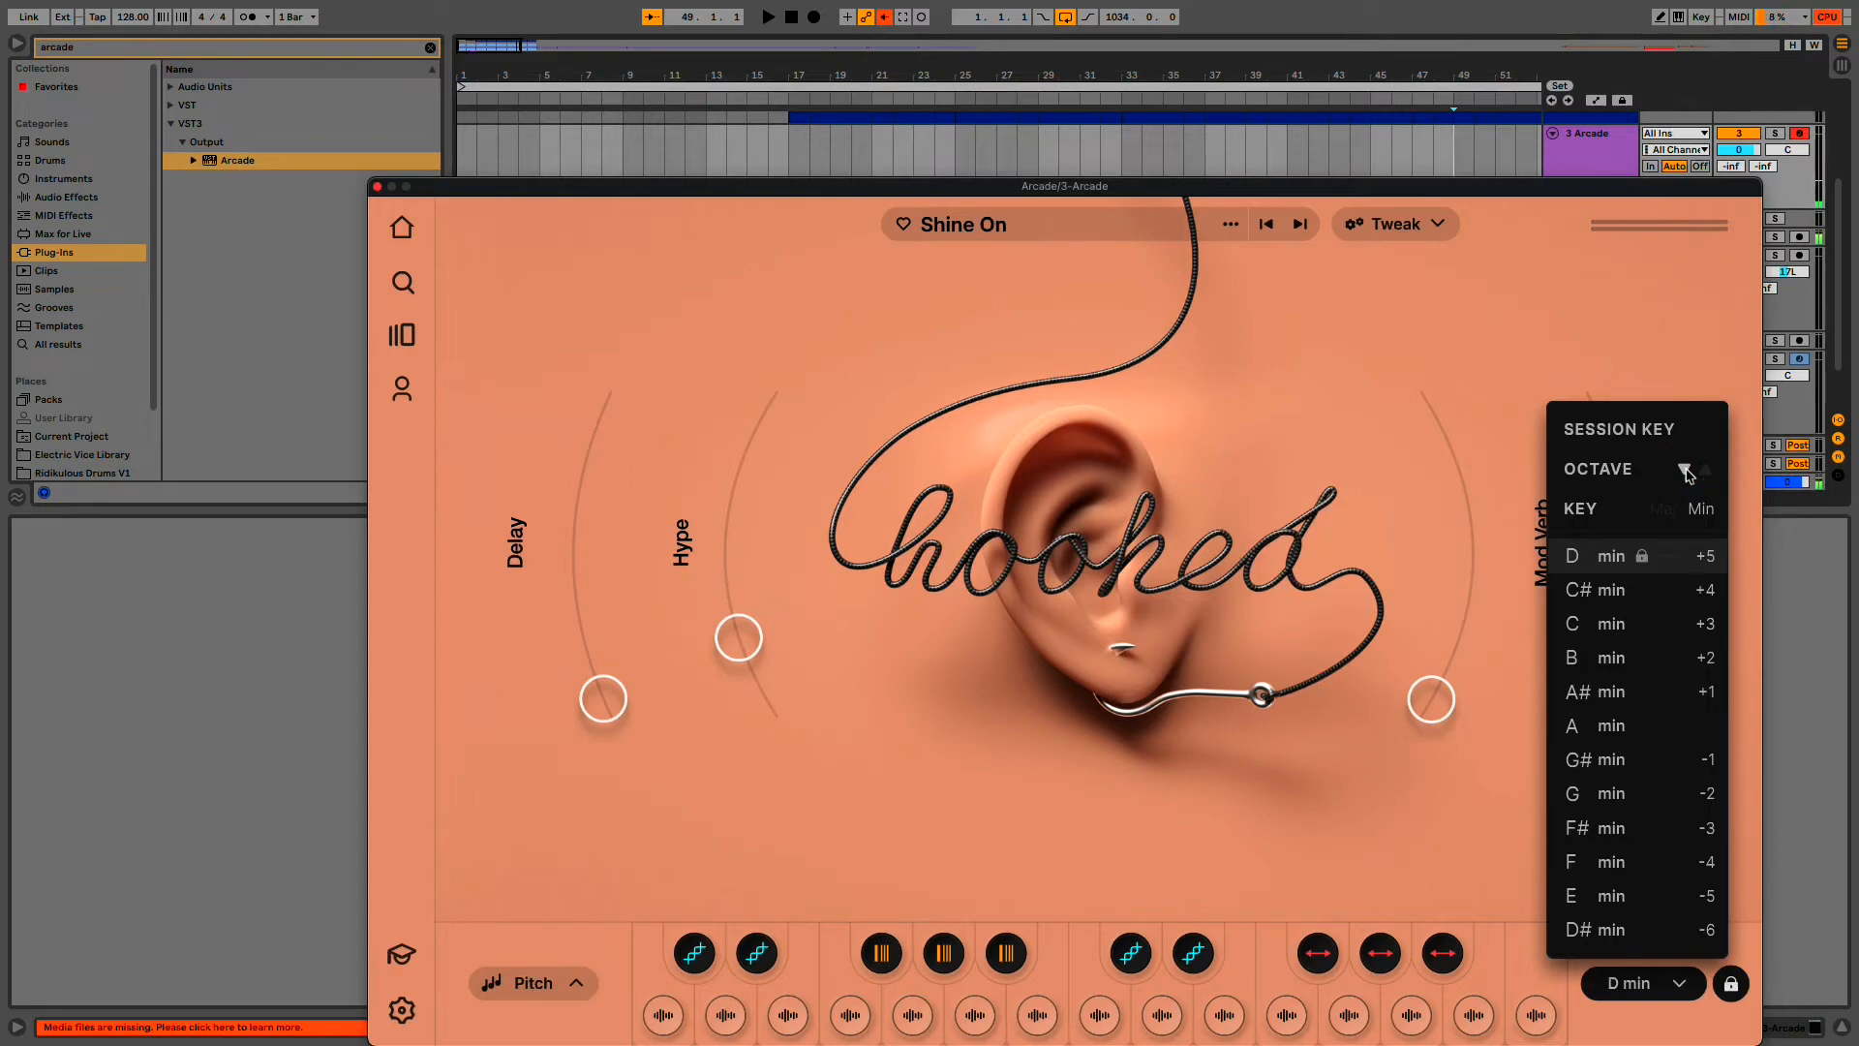
left_click(971, 174)
left_click(1302, 228)
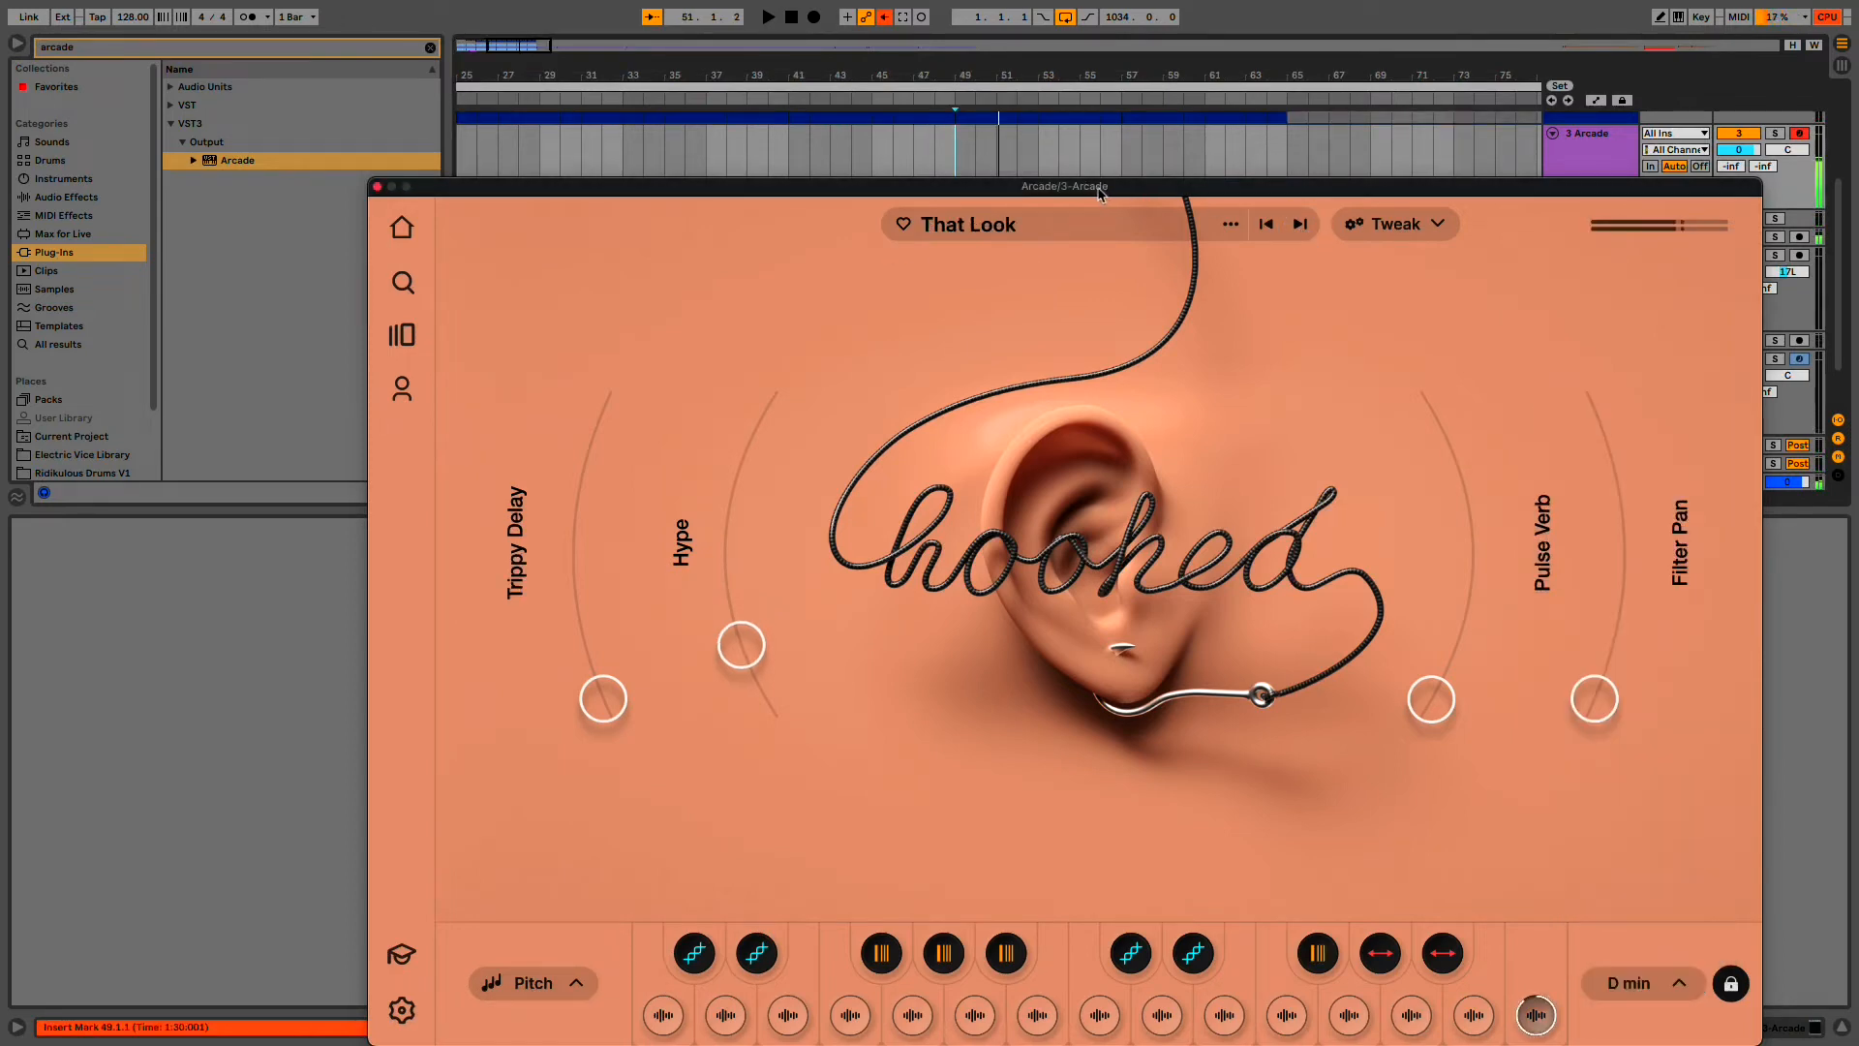
left_click_drag(1099, 193, 1102, 481)
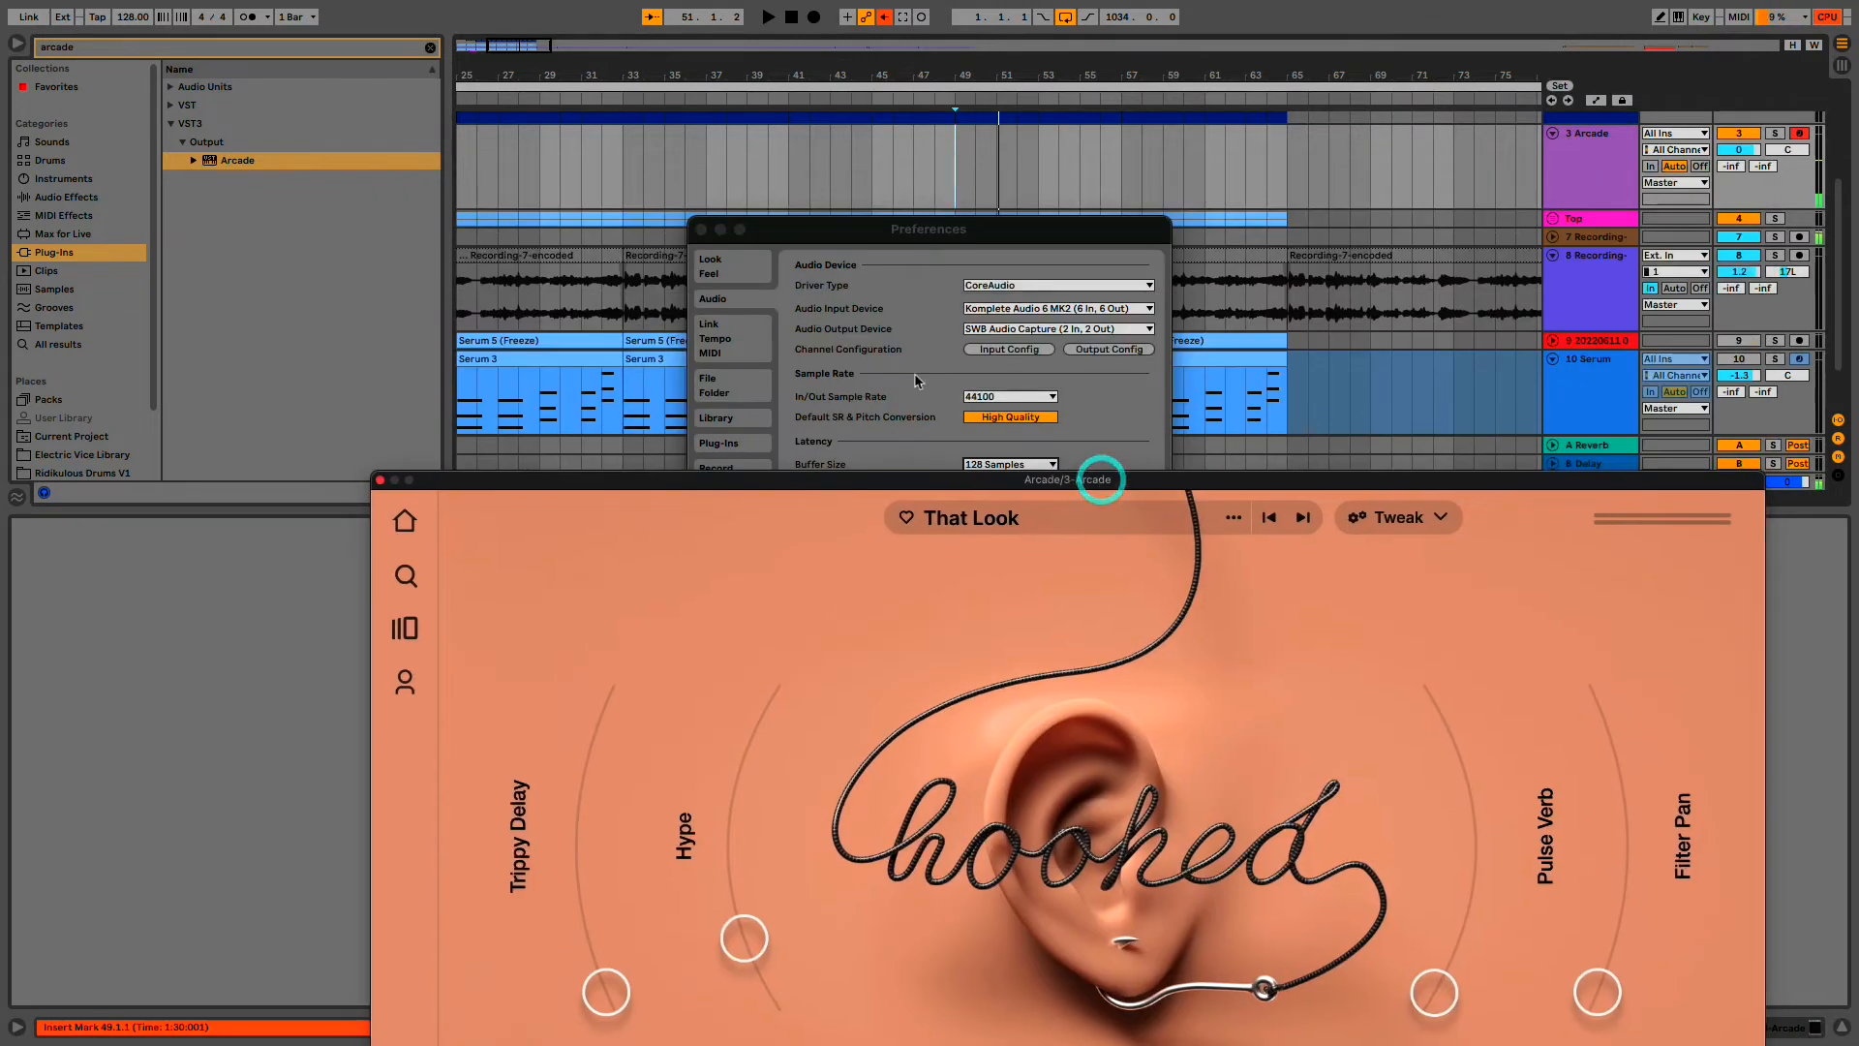
left_click(701, 230)
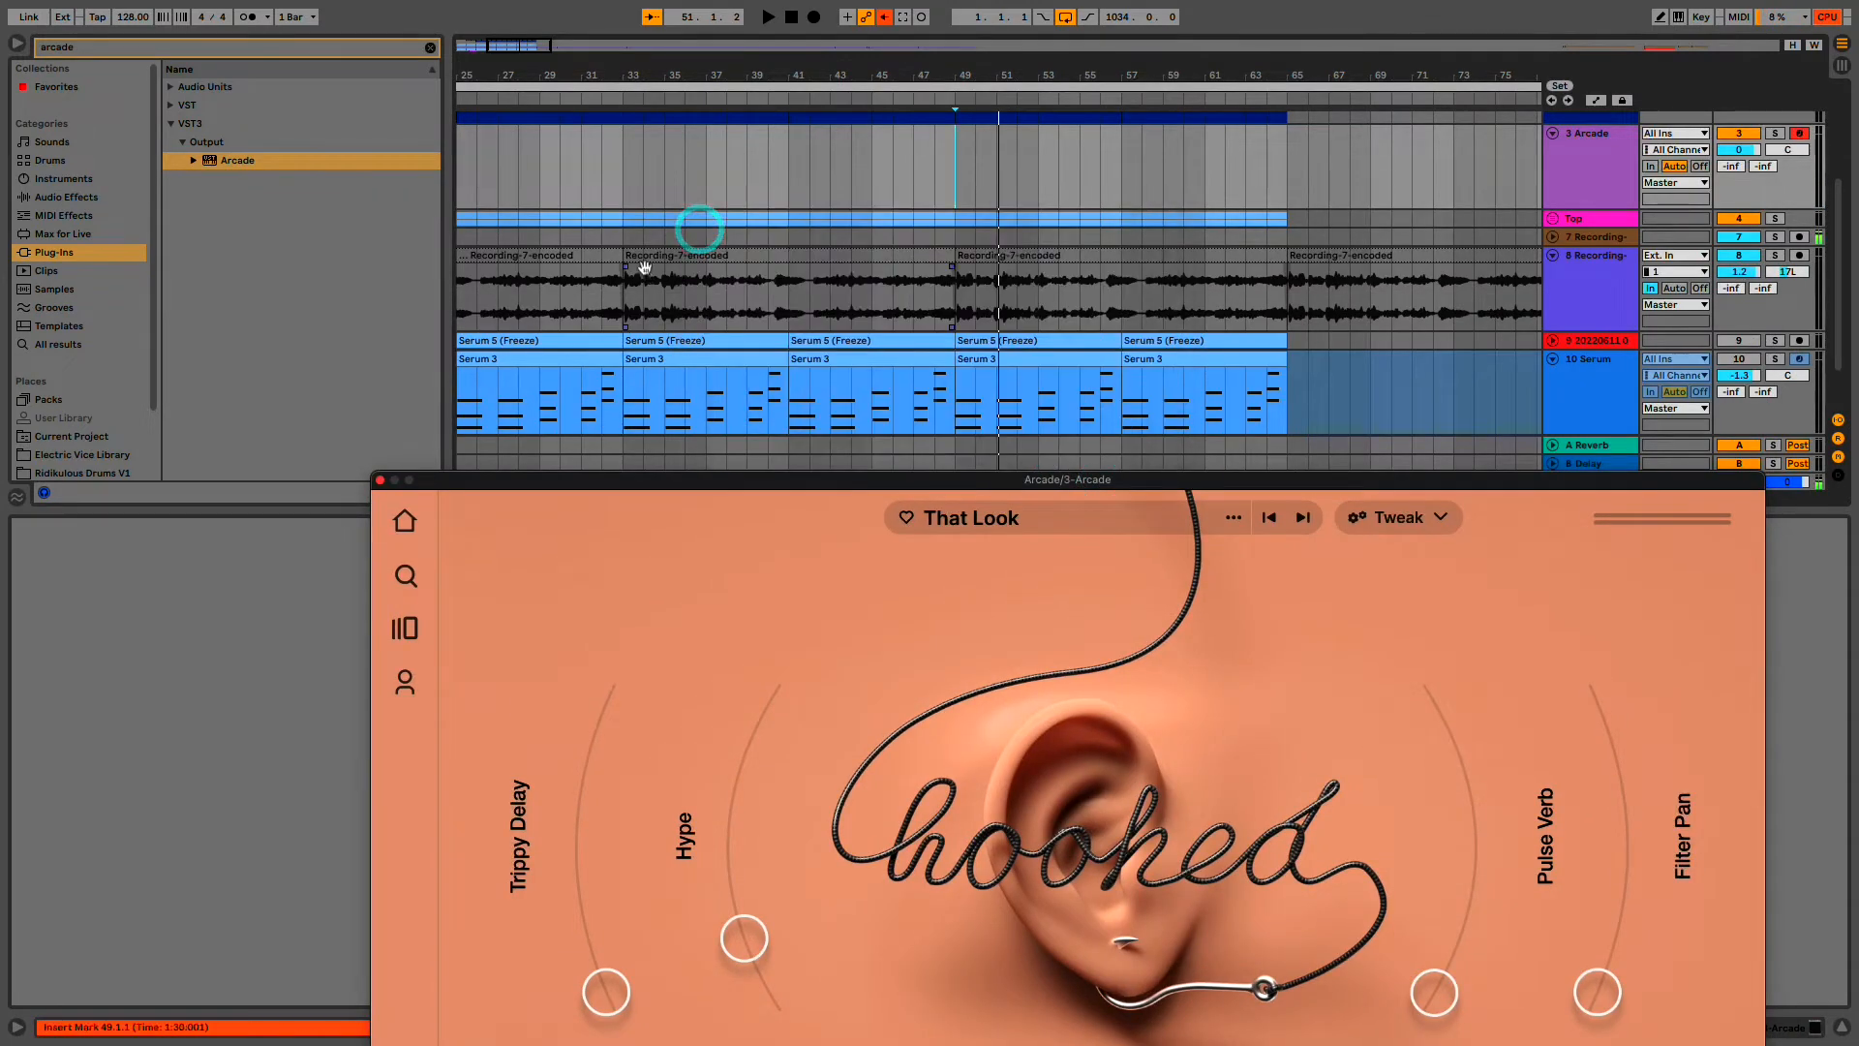
- Play the arrangement from bar 1 and raise the Arcade track's volume to 6.0 dB, then stop playback
scroll(646, 274, "left", 10)
left_click(458, 198)
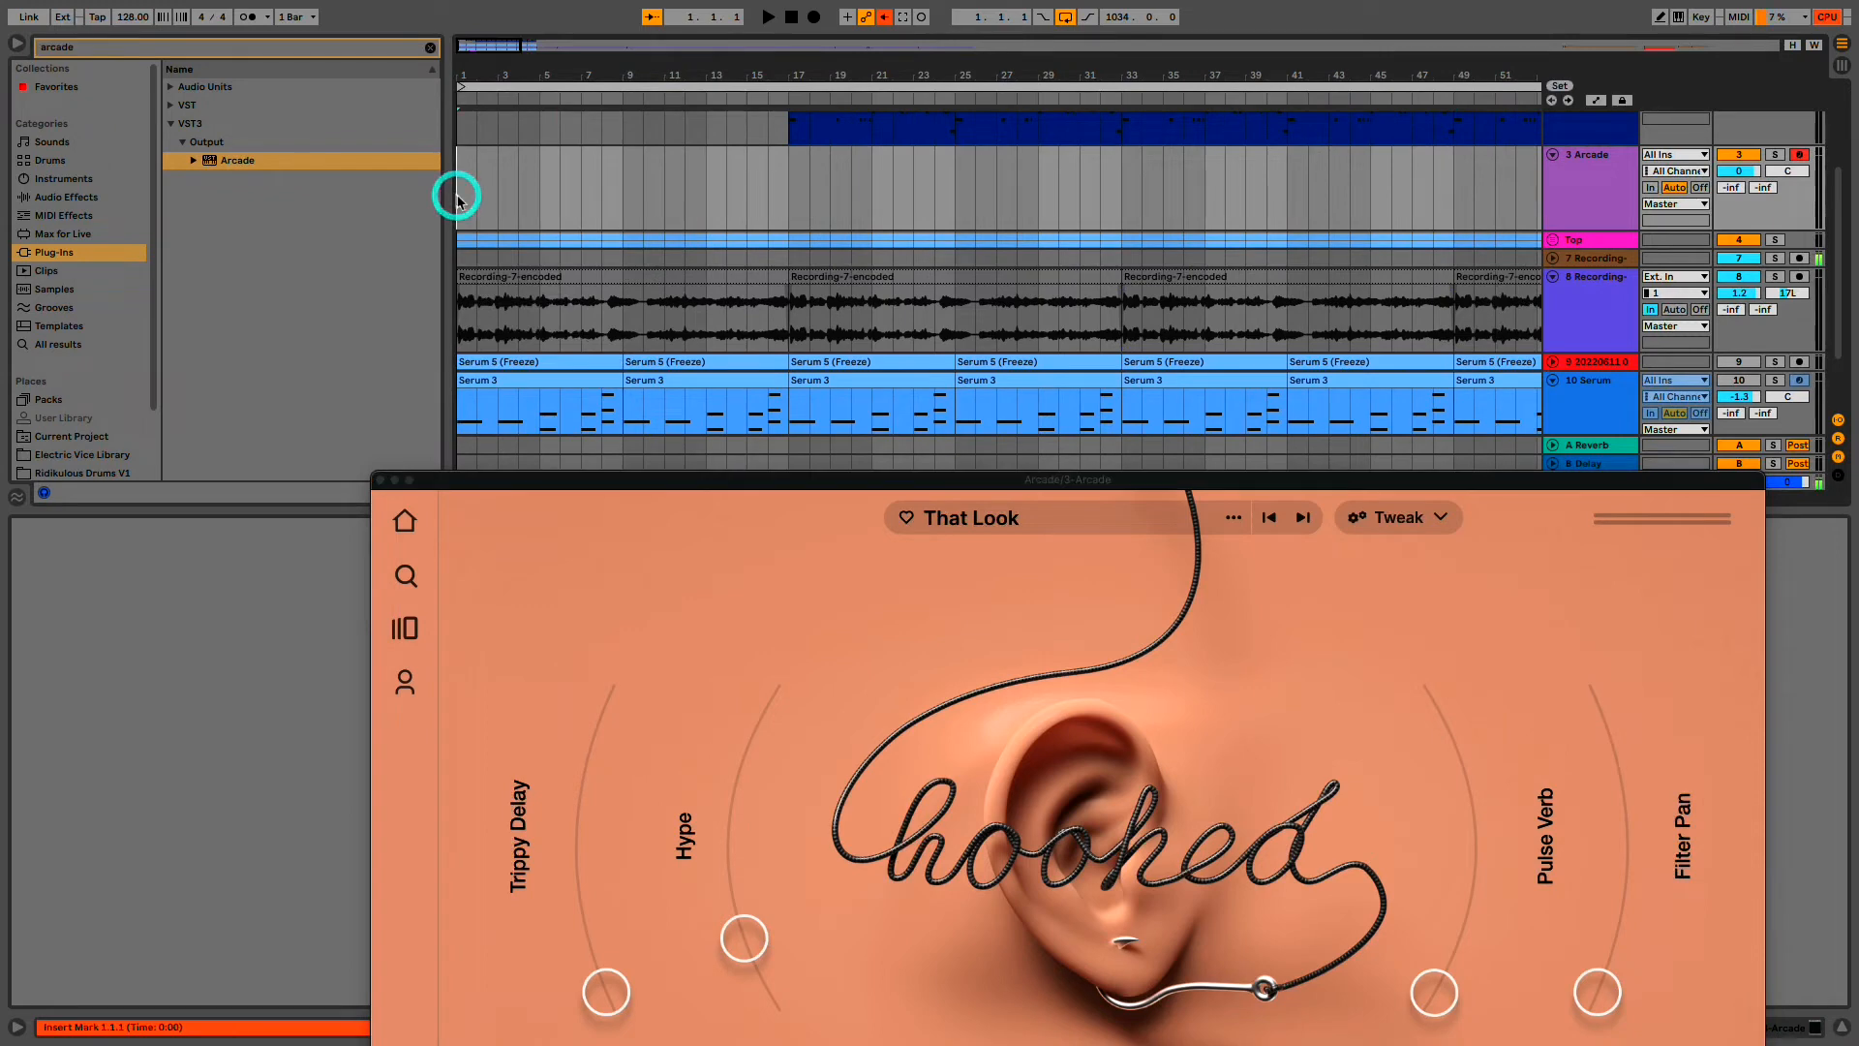
key("space")
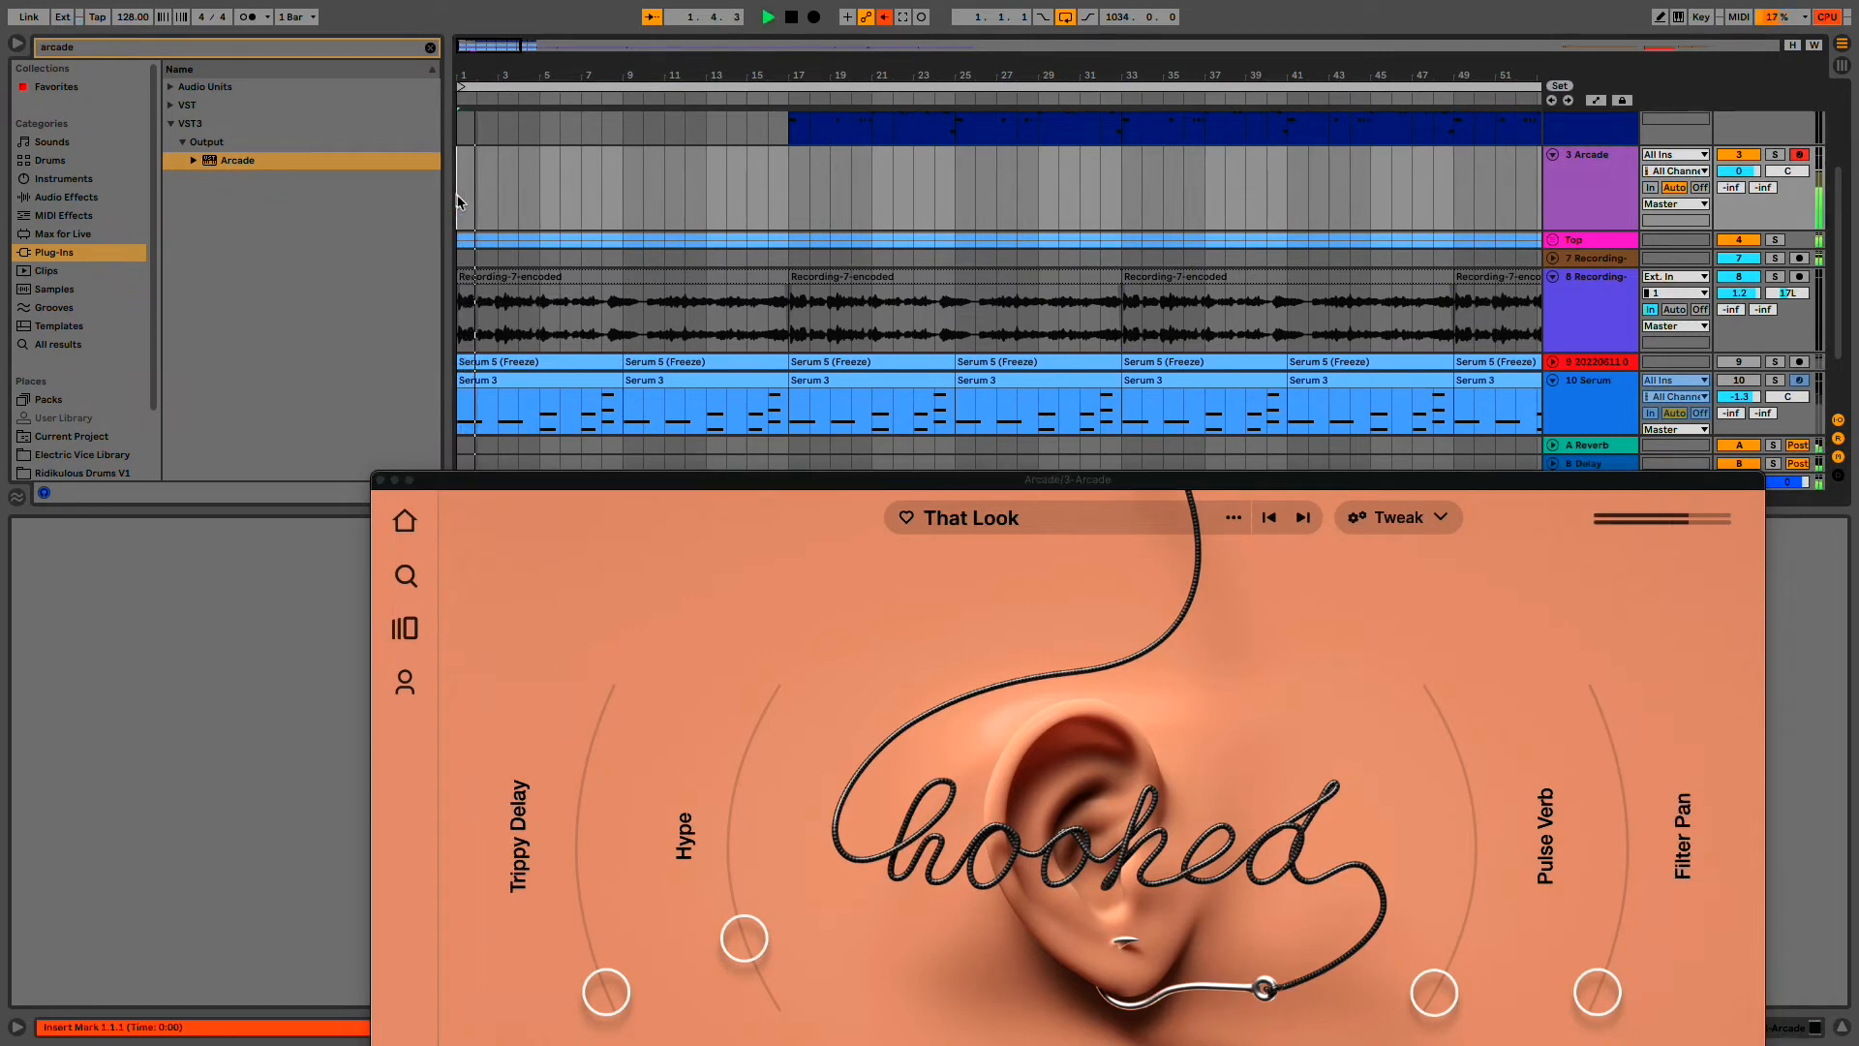
left_click_drag(1737, 175, 1738, 175)
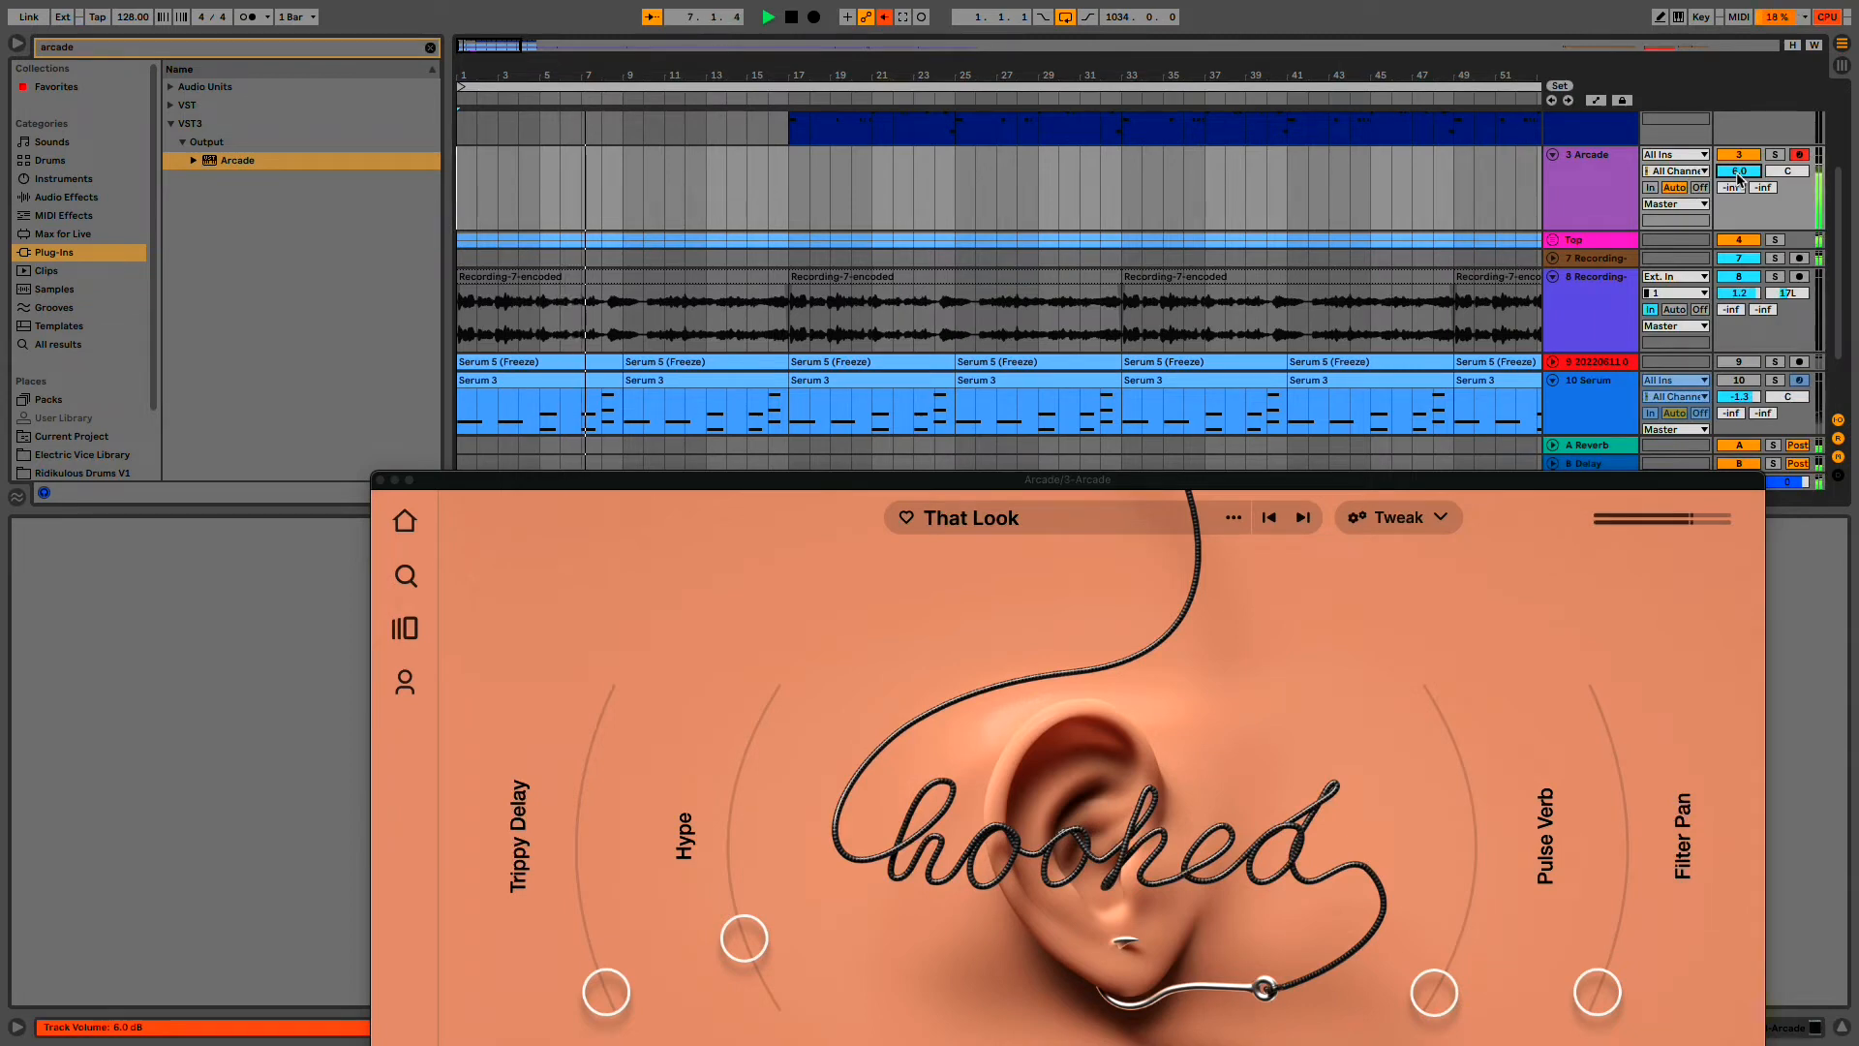
key("space")
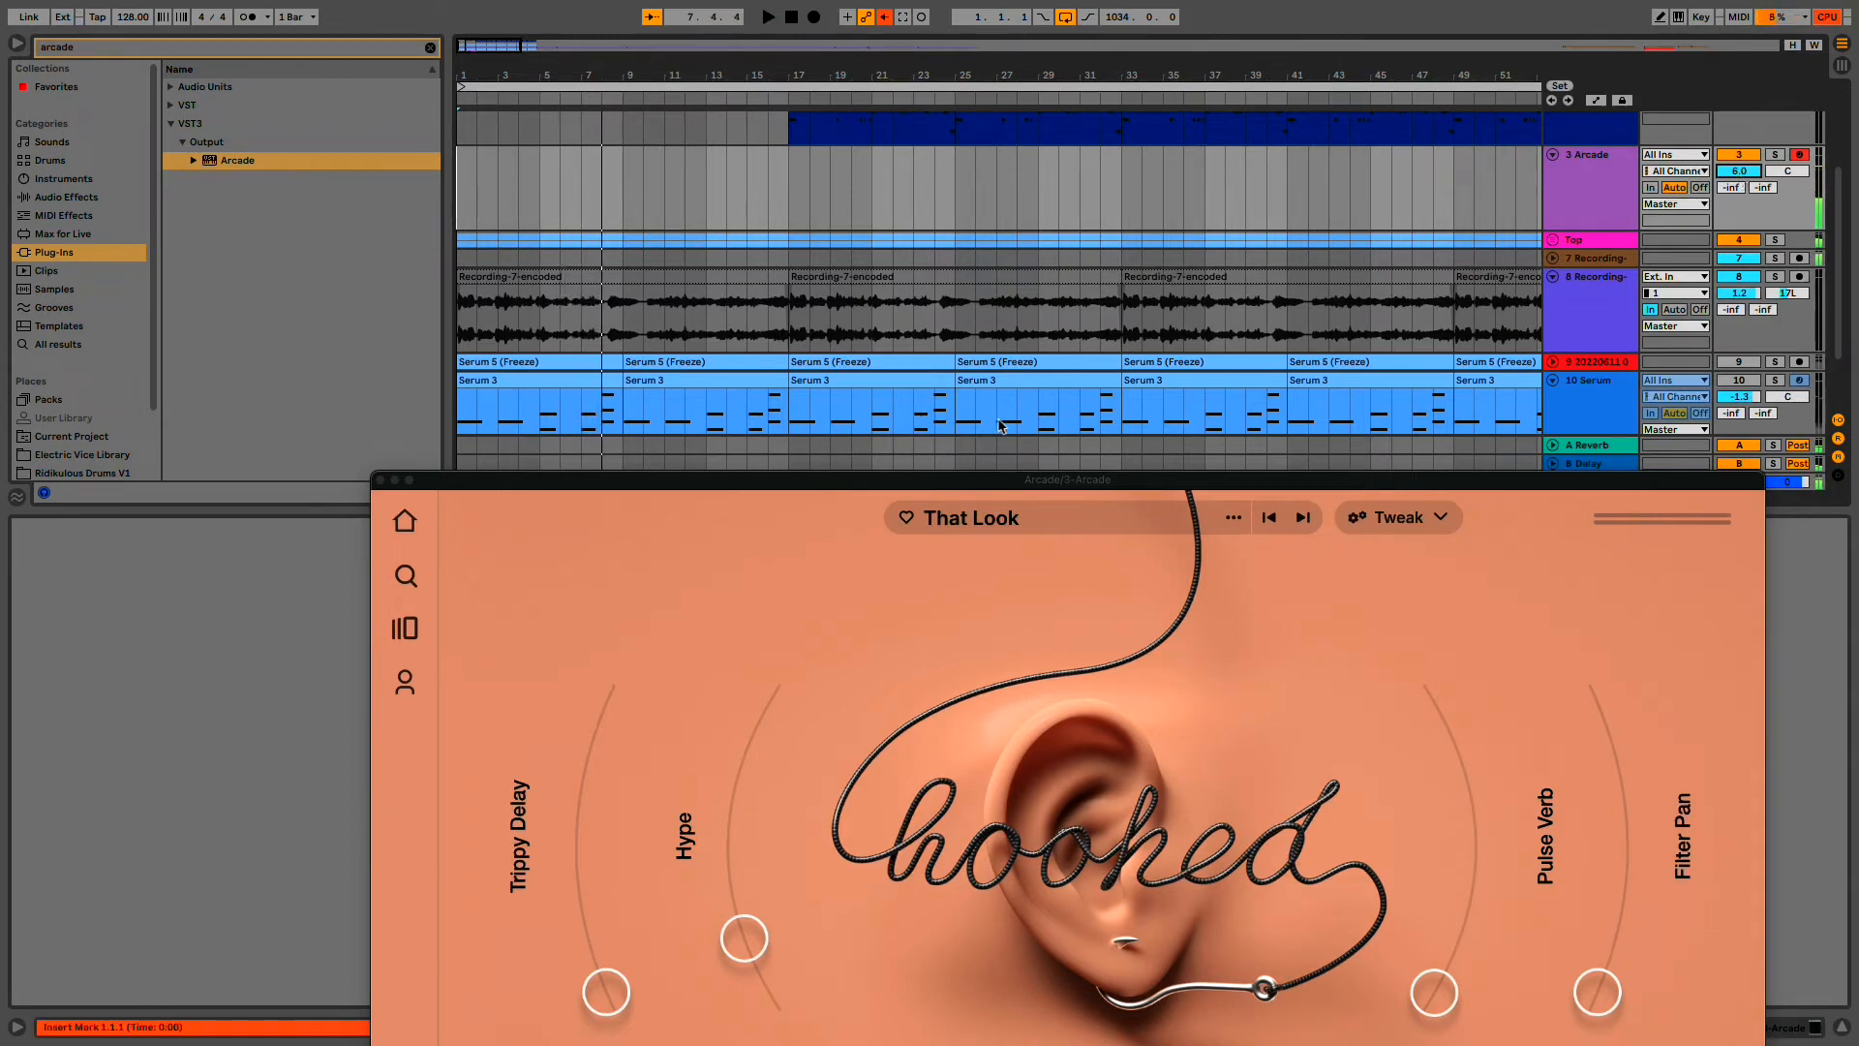
- Clear the browser's arcade search and search the plug-ins for "valha"
left_click(73, 254)
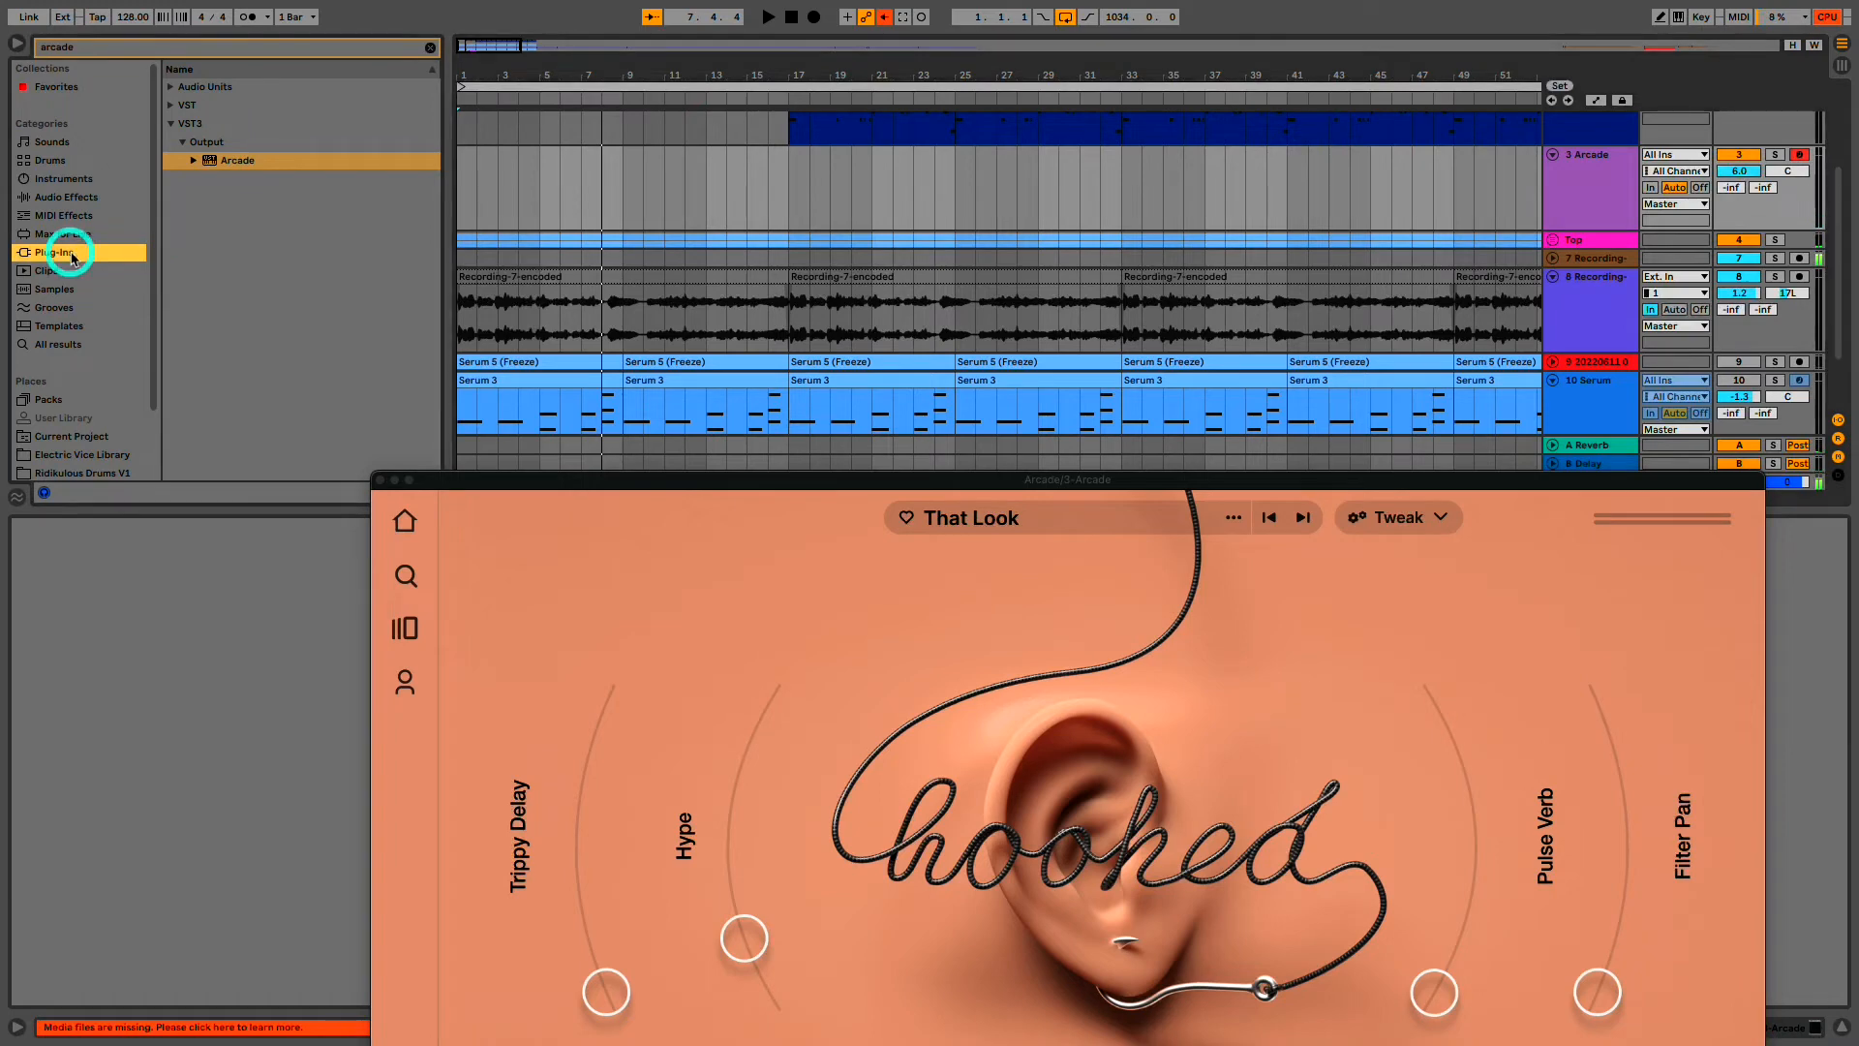
left_click(430, 47)
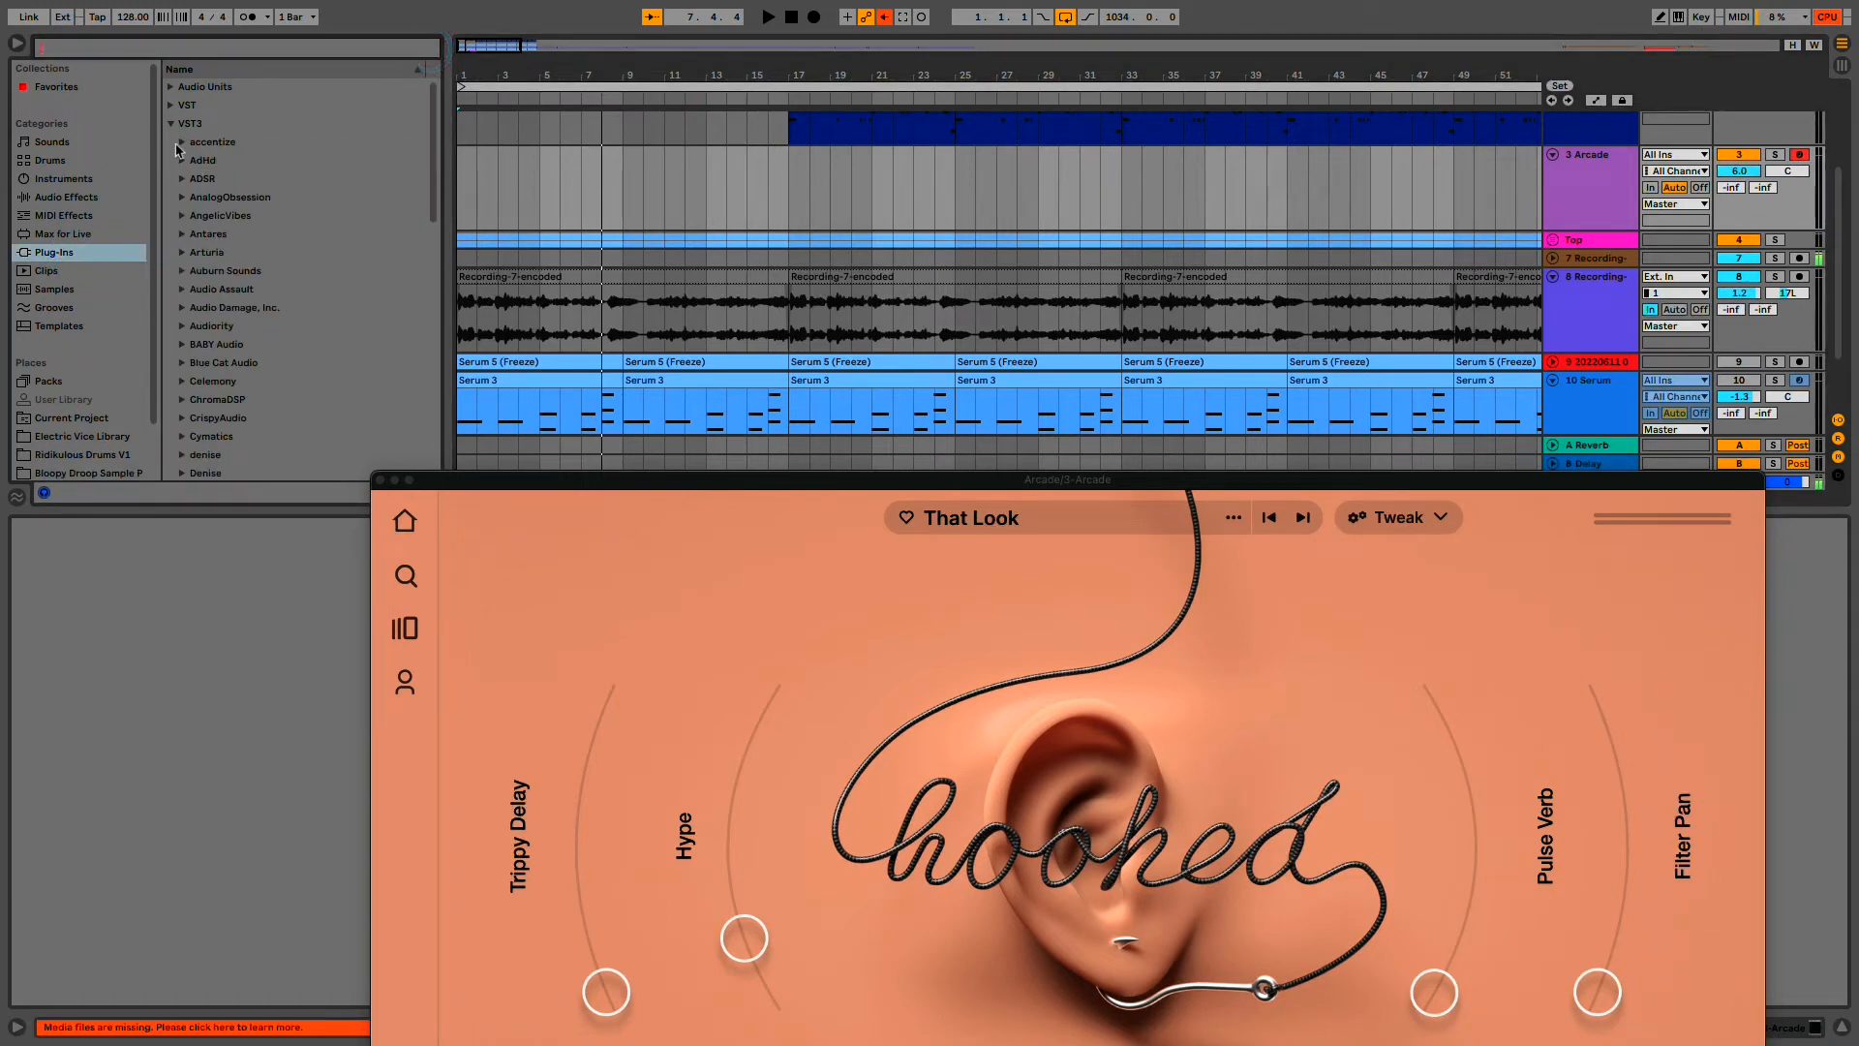
left_click(170, 124)
left_click(170, 106)
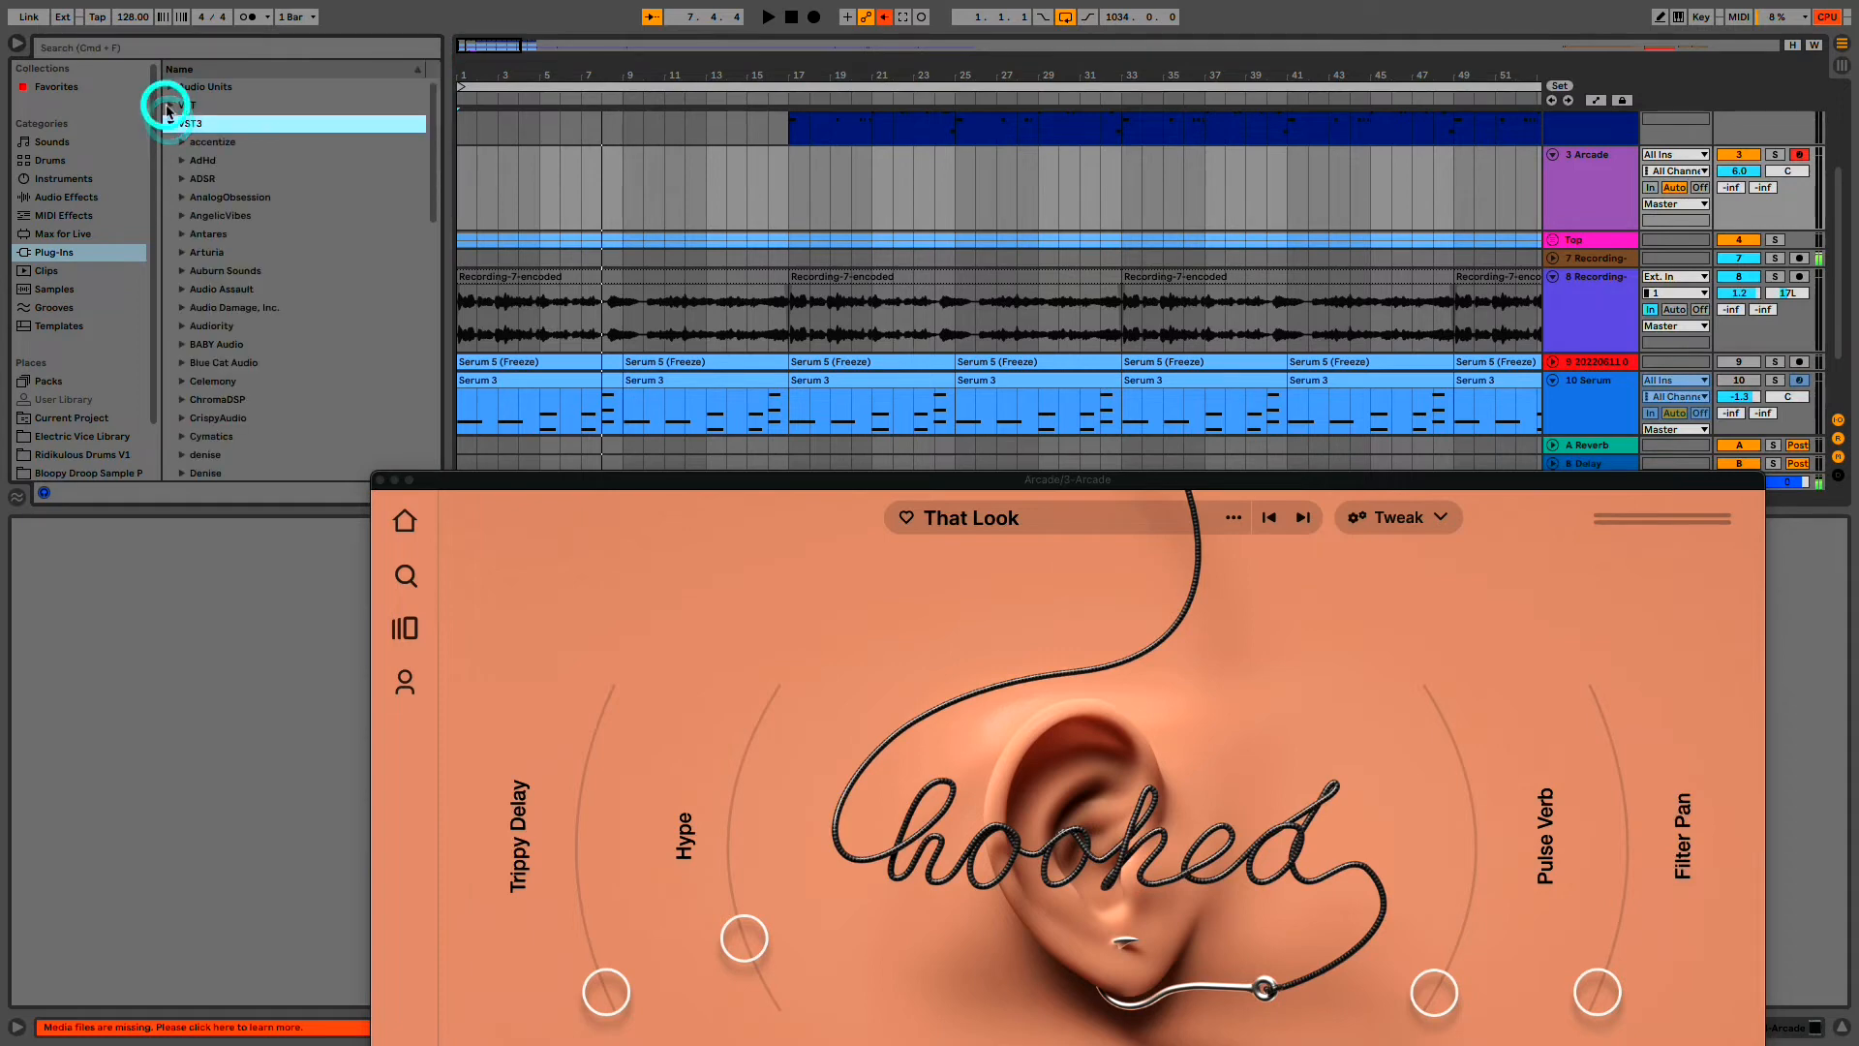
scroll(287, 264, "down", 2)
scroll(288, 264, "up", 2)
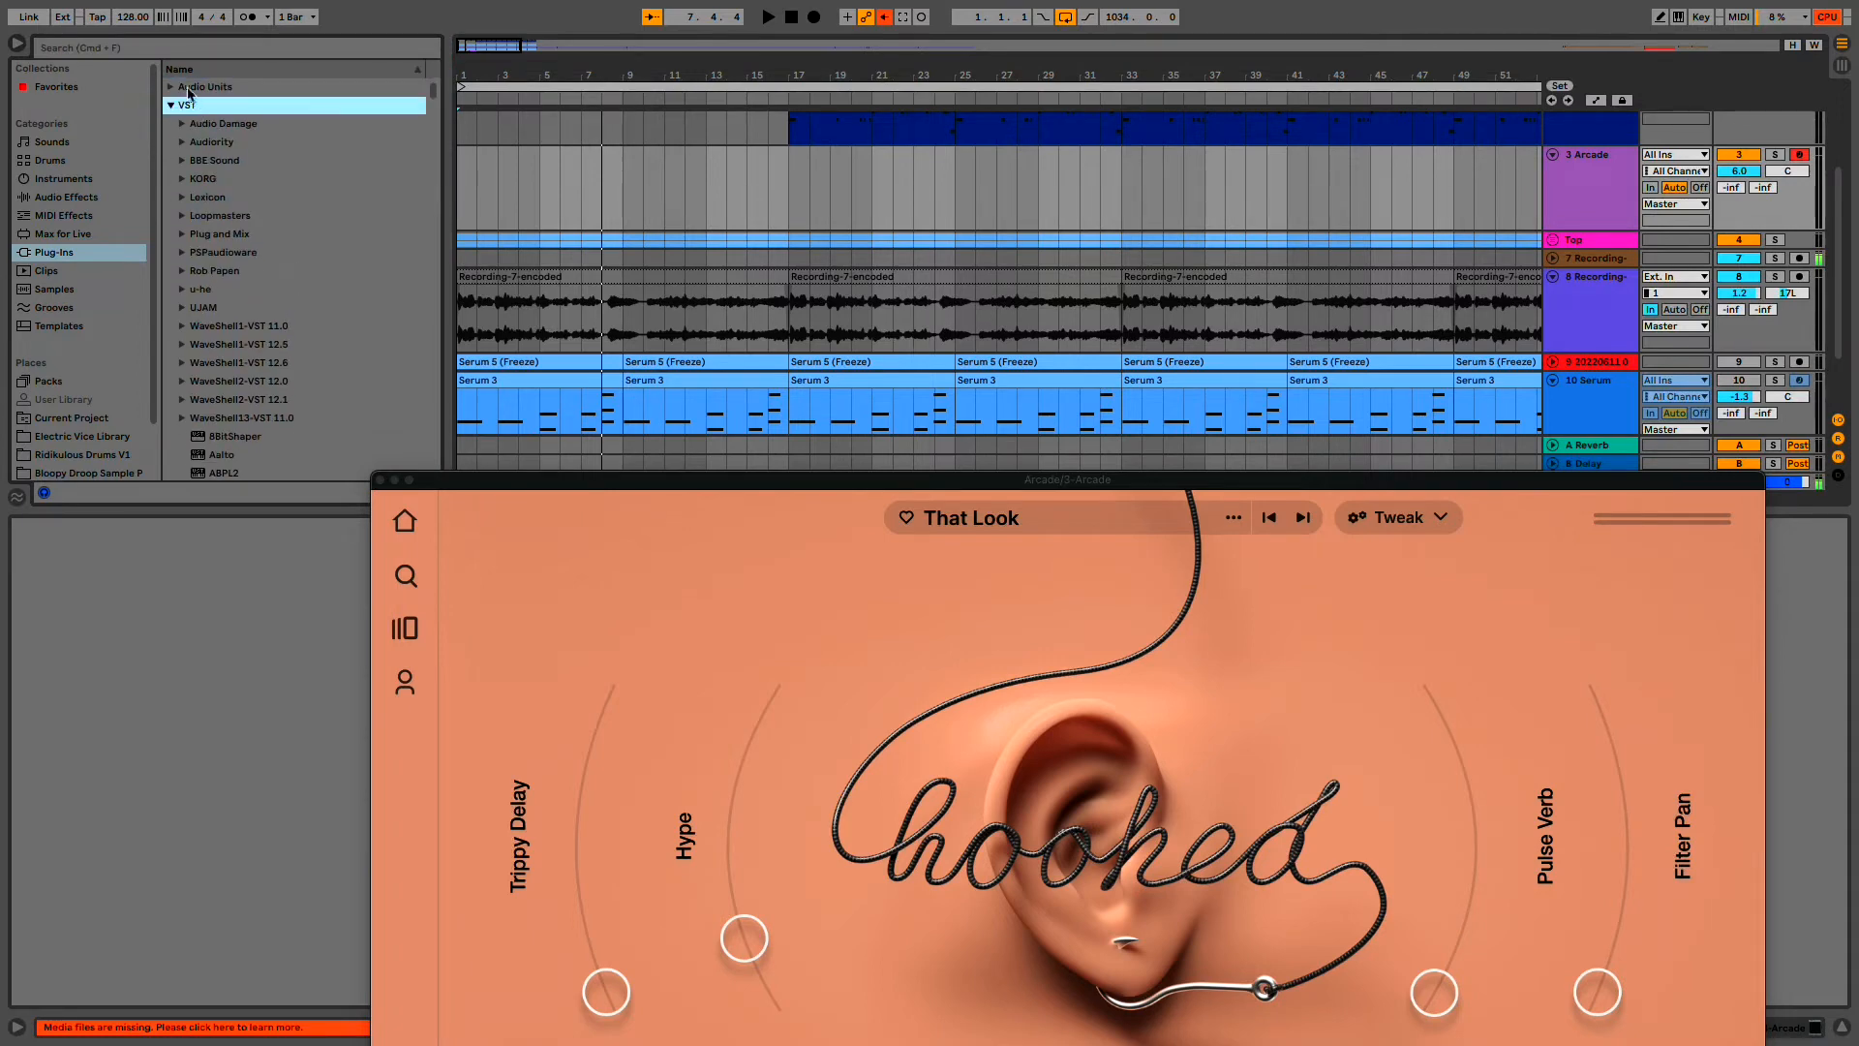
left_click(165, 48)
type("valha")
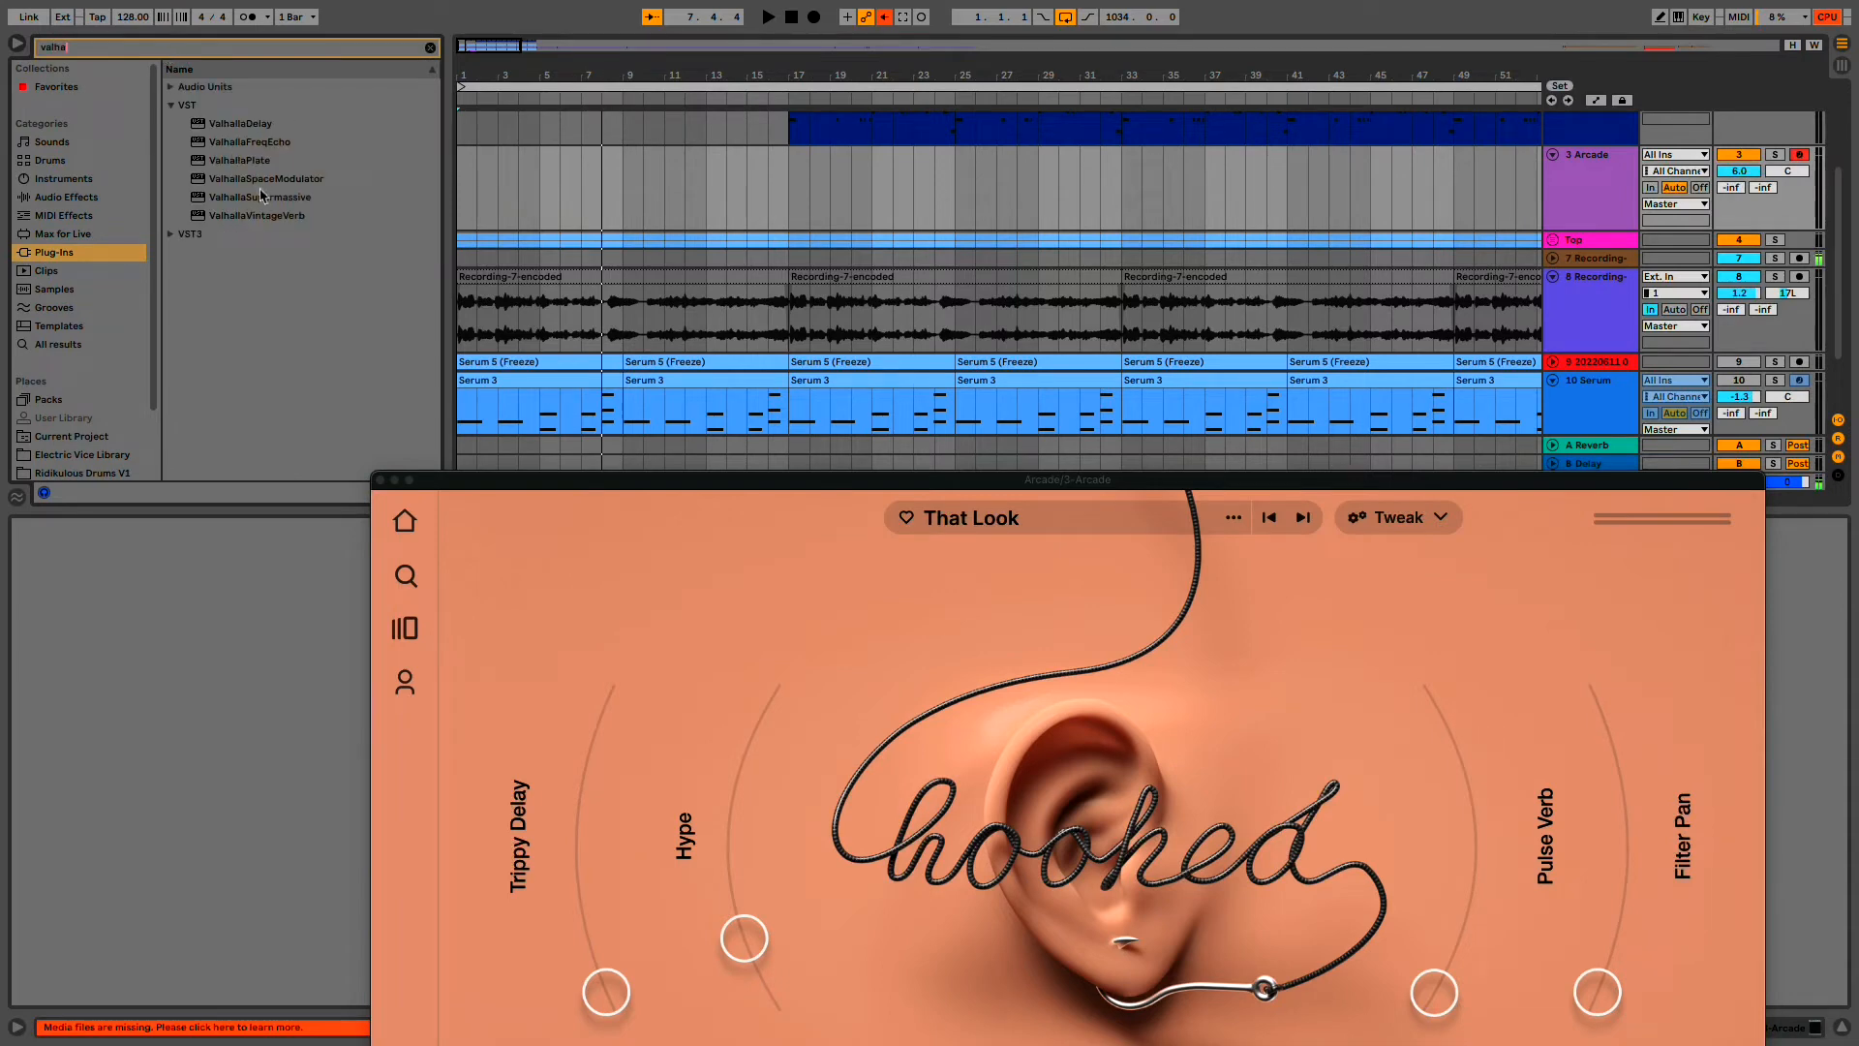
- Add the Audio Units version of ValhallaShimmer to the Arcade track and close the Arcade window
left_click(182, 105)
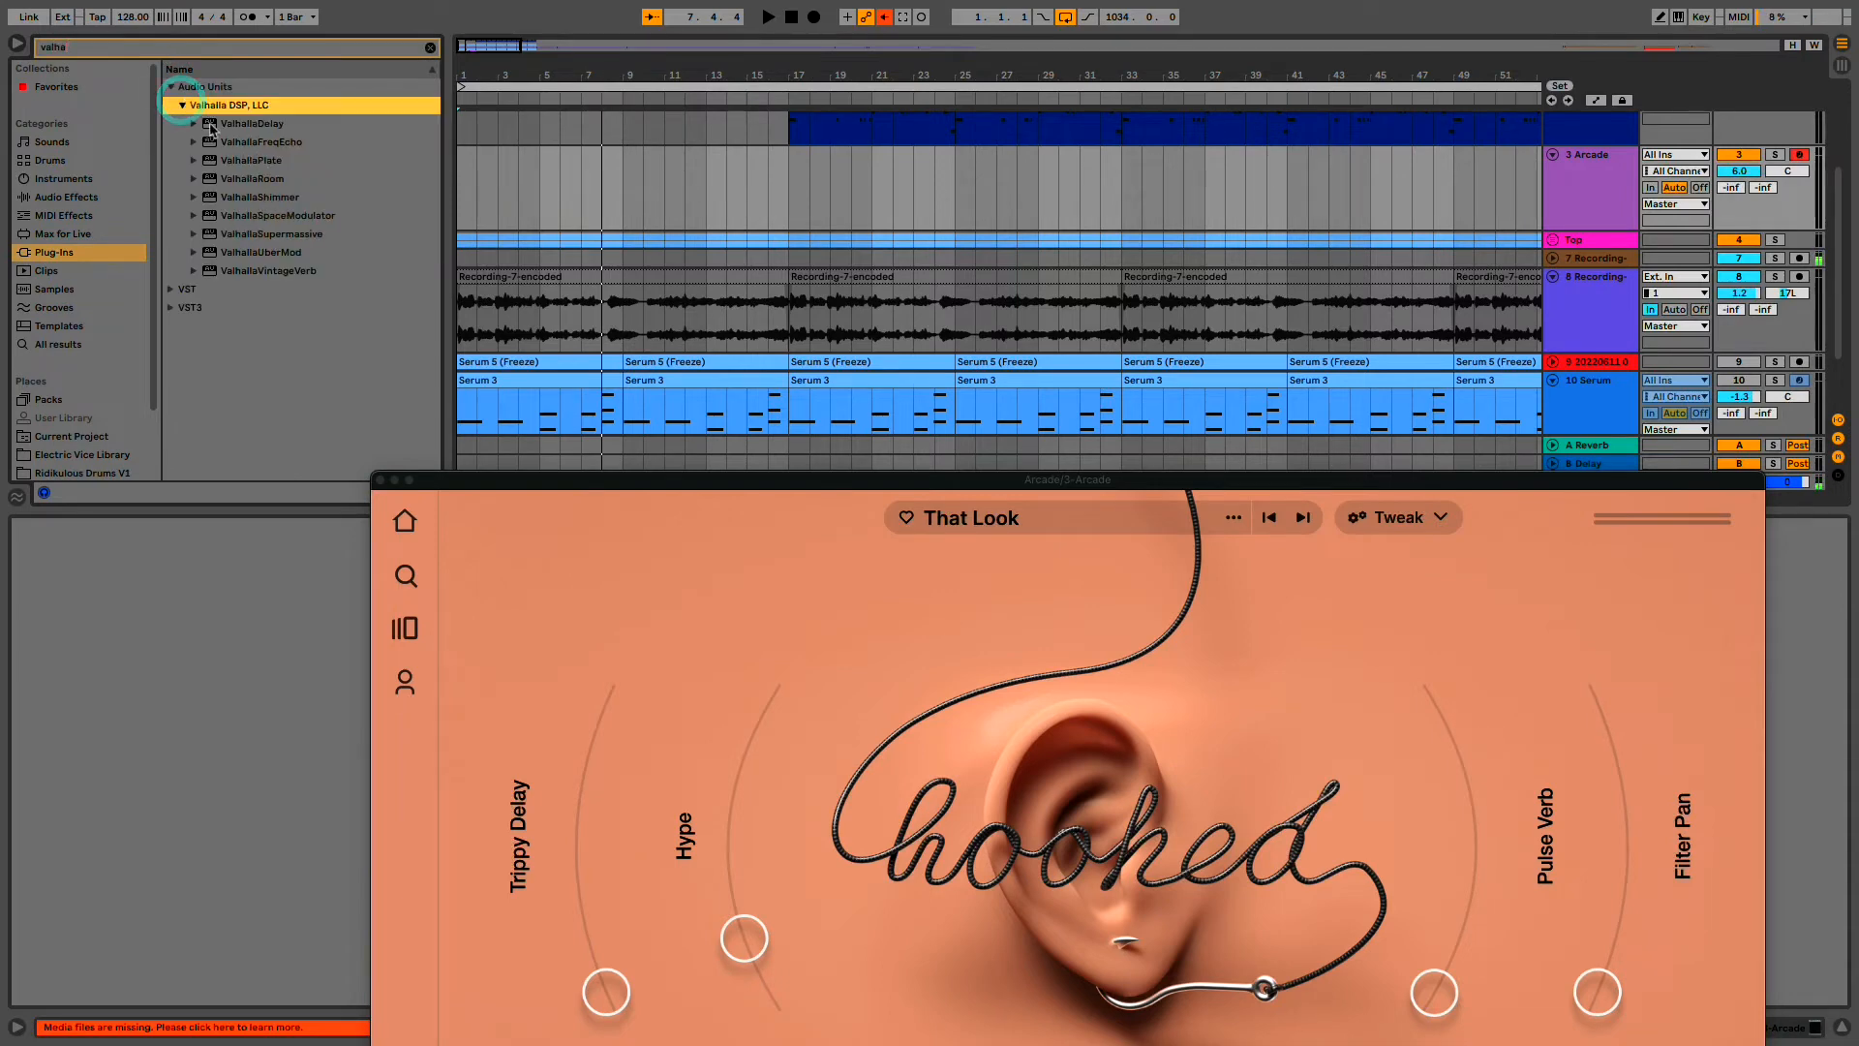
left_click(250, 198)
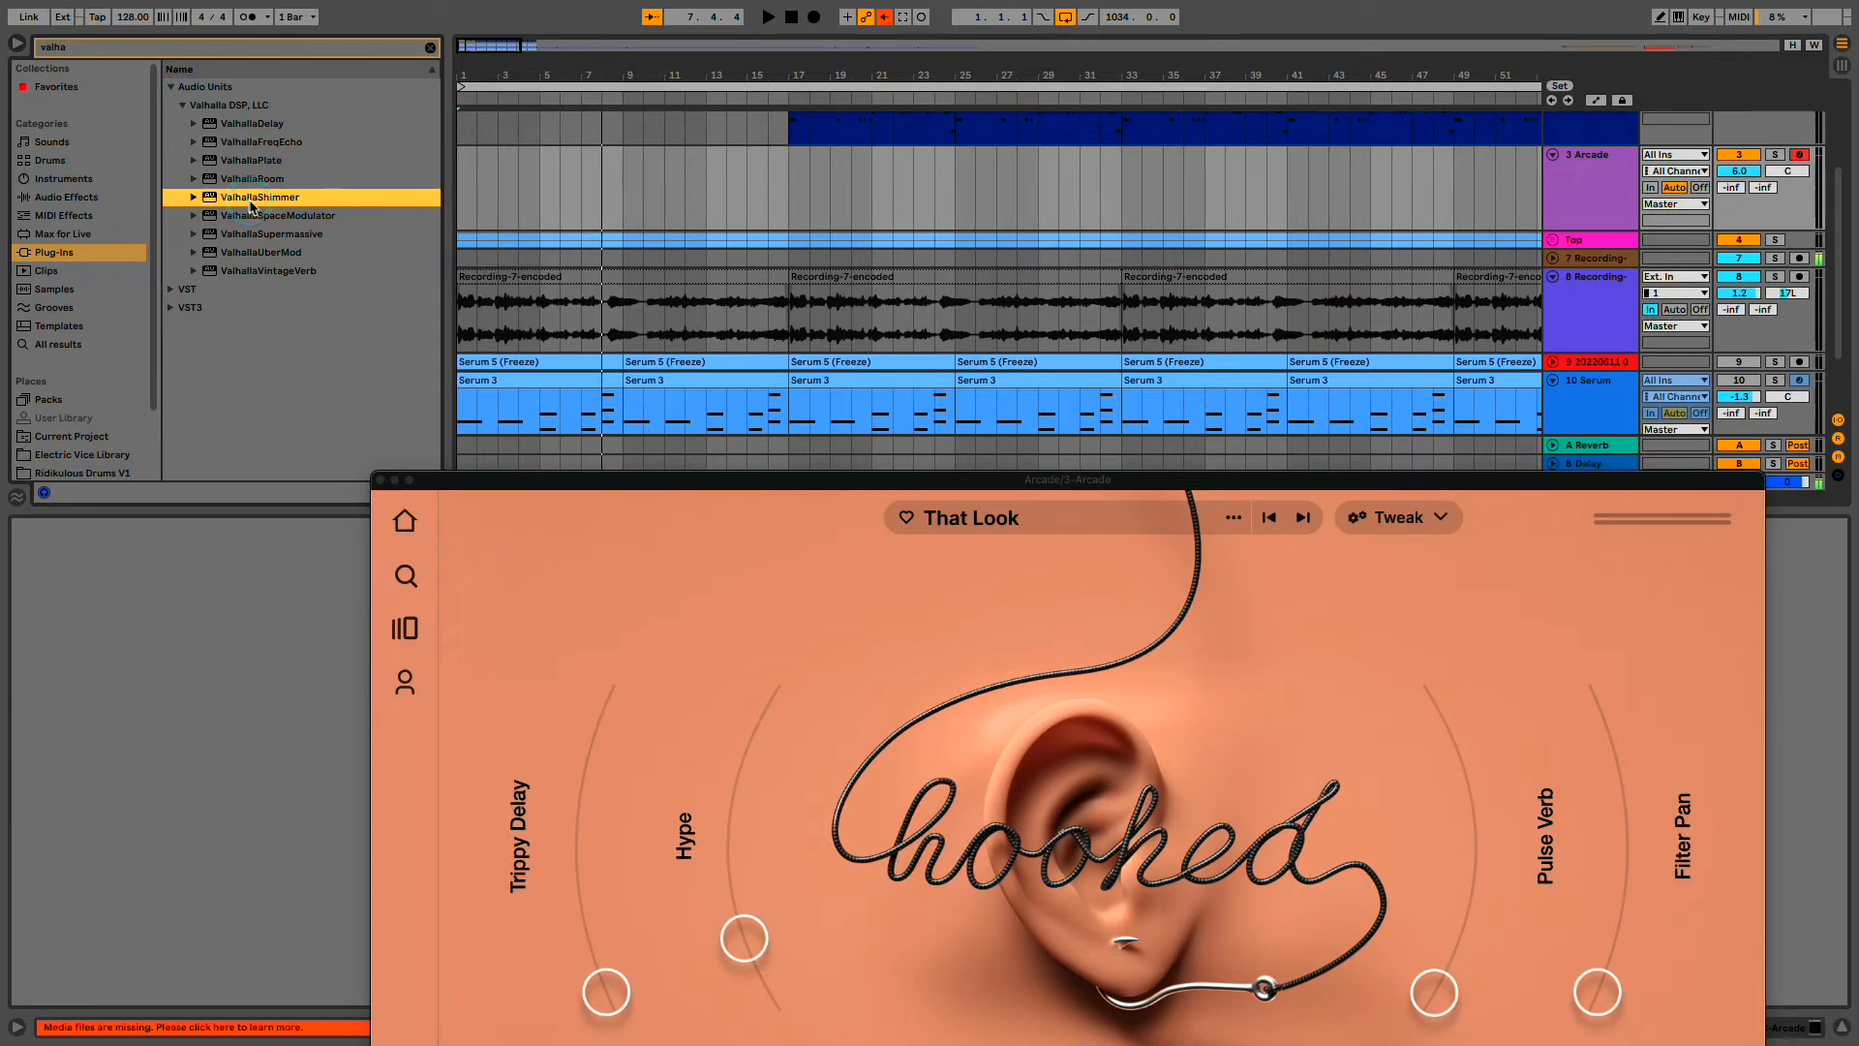
double_click(249, 198)
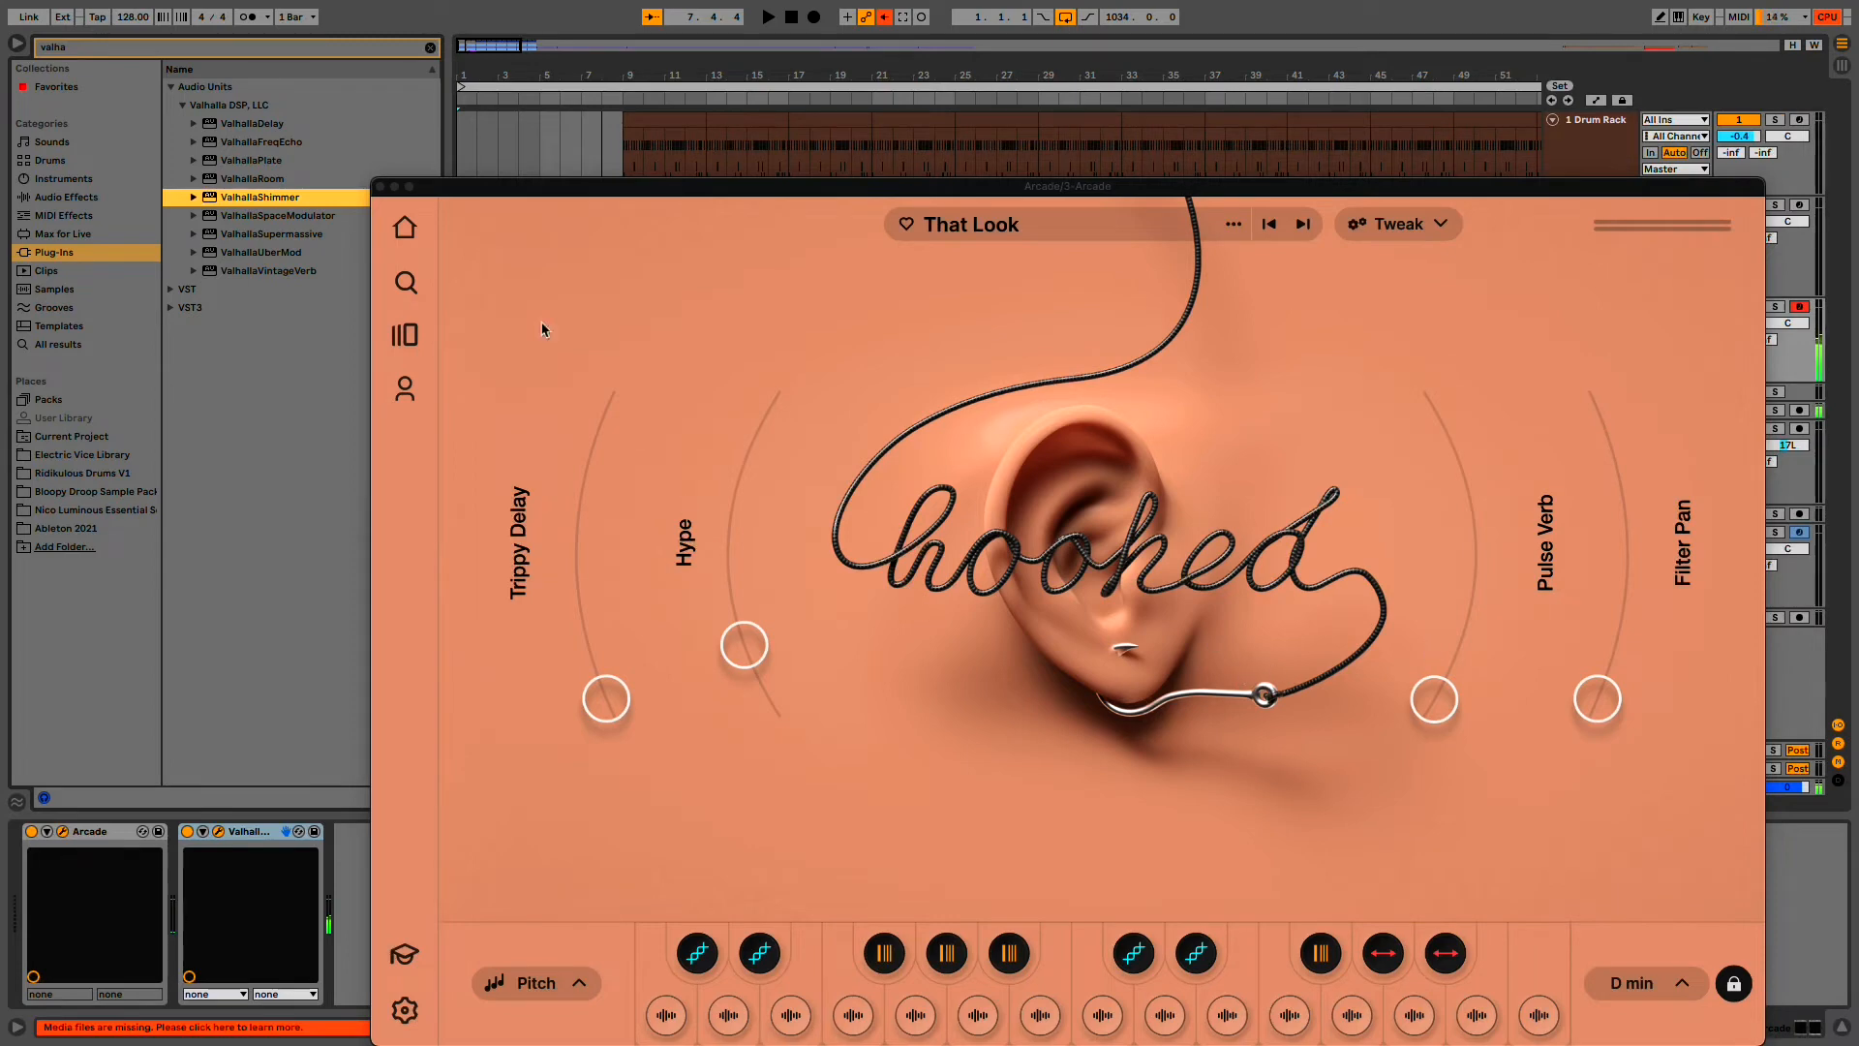
left_click(379, 187)
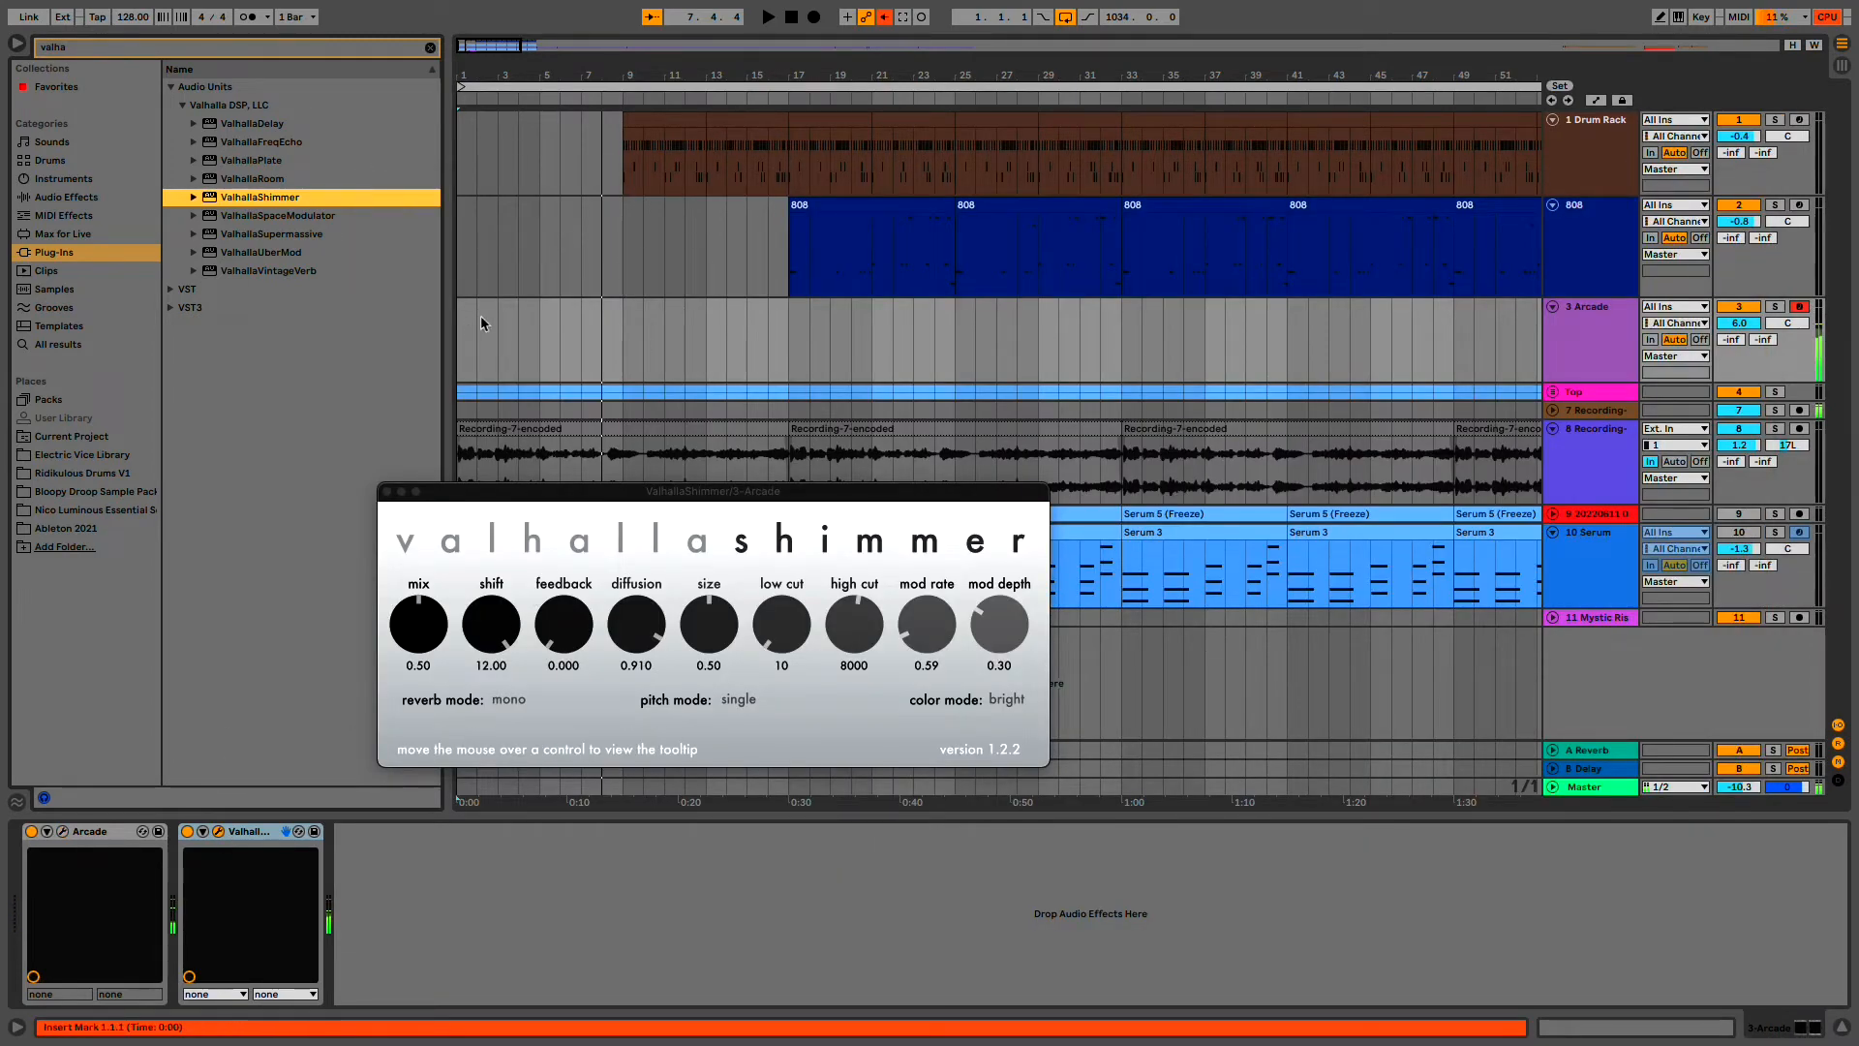
- Play the arrangement from bar 1 and lower the Arcade track's volume to 1.8 dB
left_click(456, 291)
key("space")
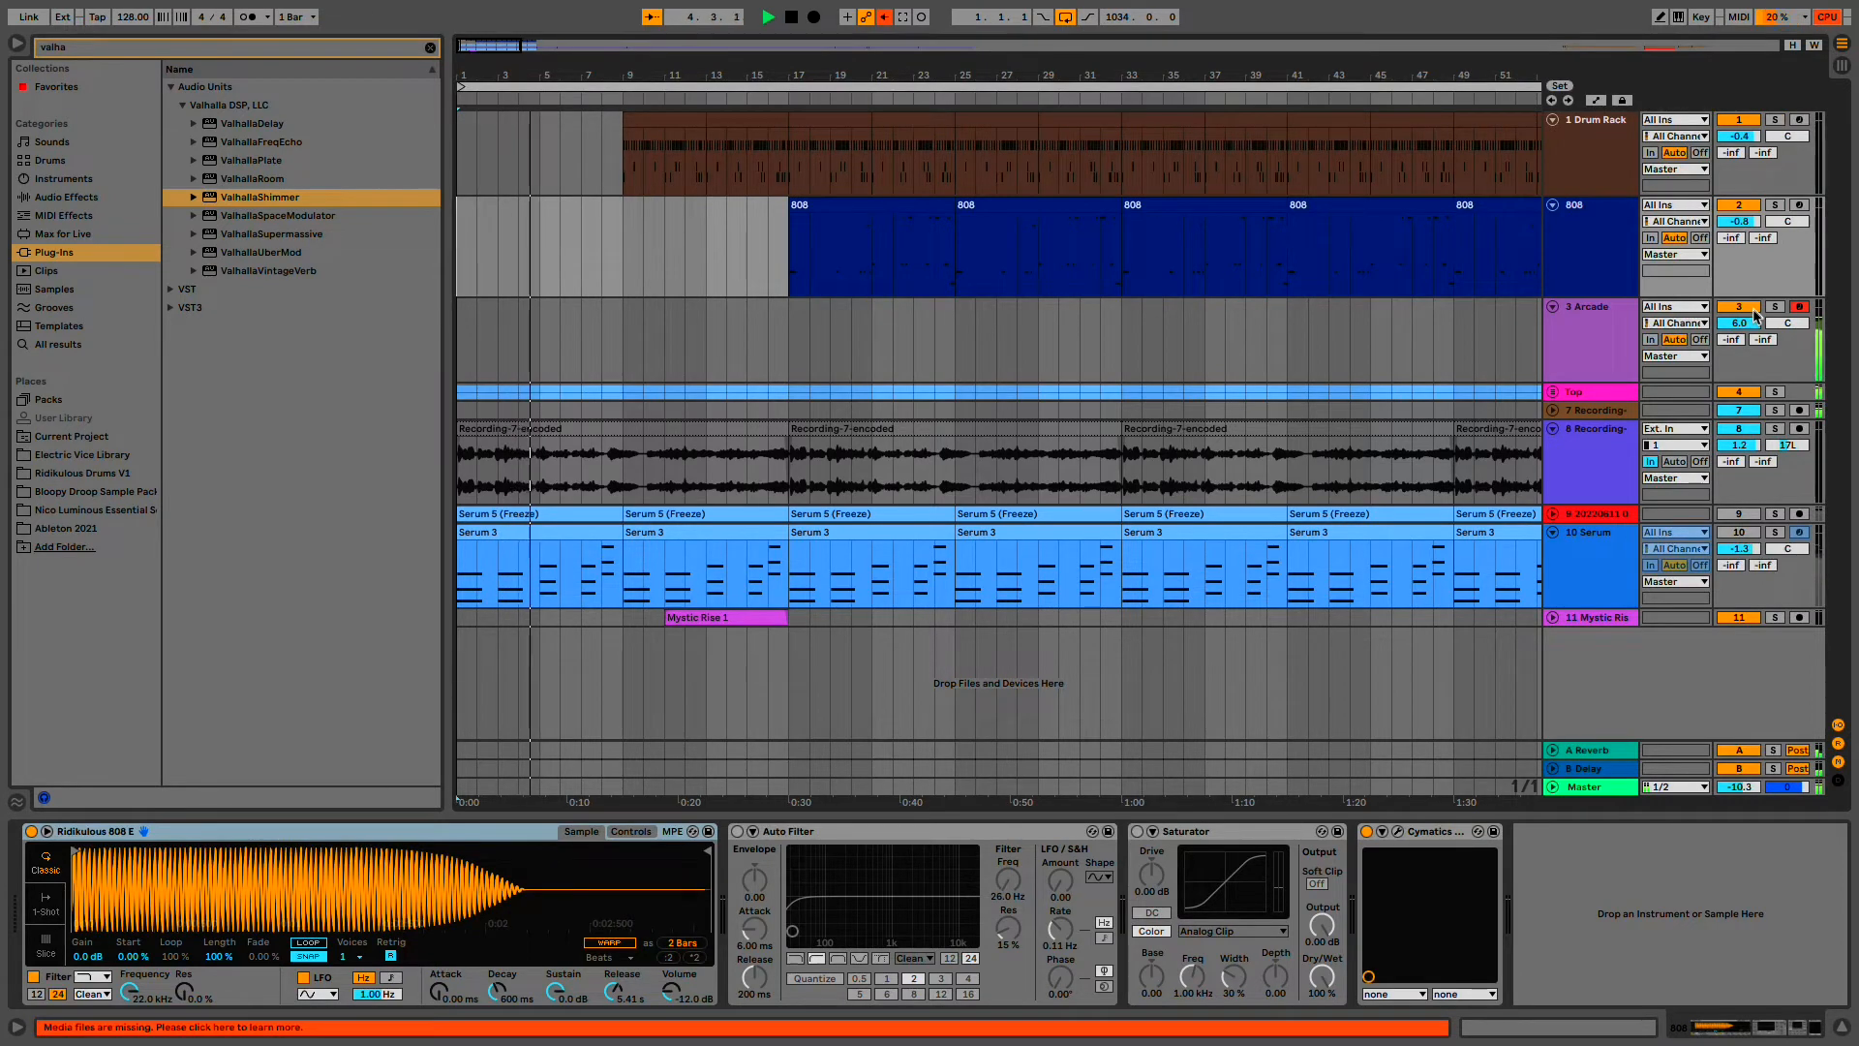
mouse_move(1745, 363)
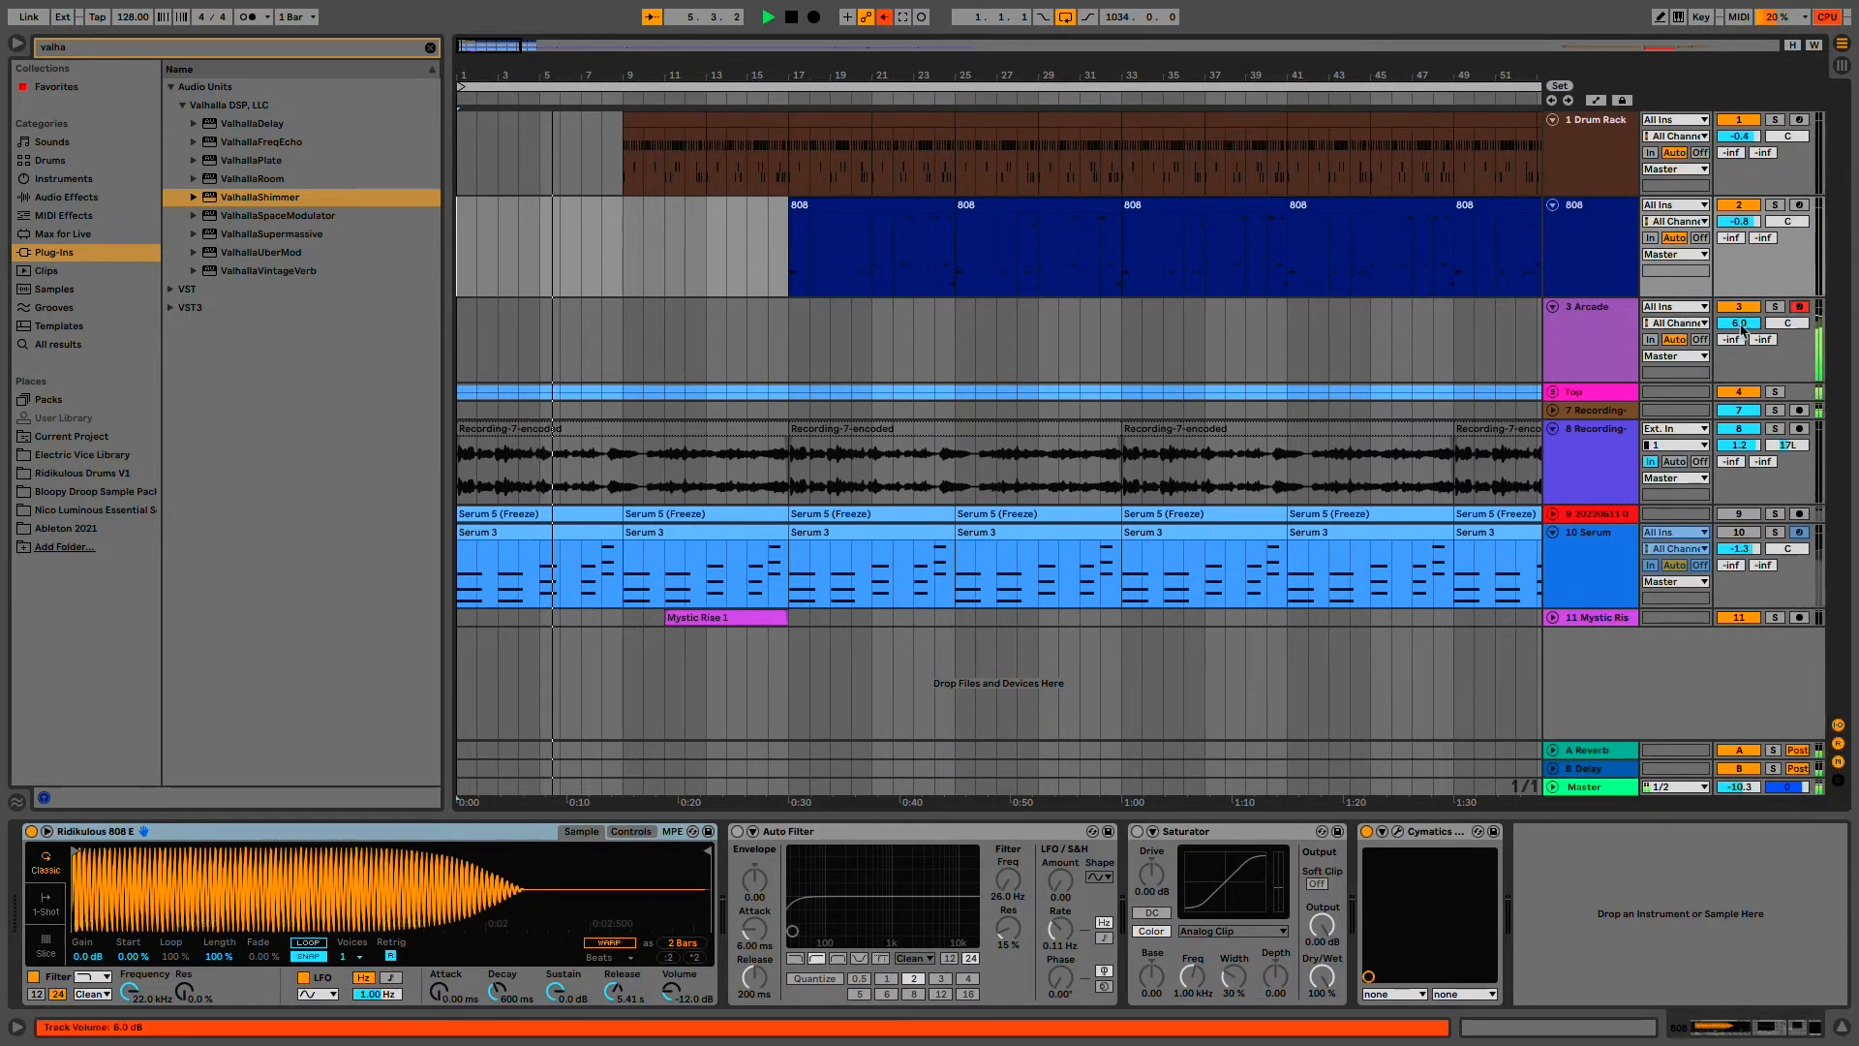
left_click_drag(1739, 322, 1739, 334)
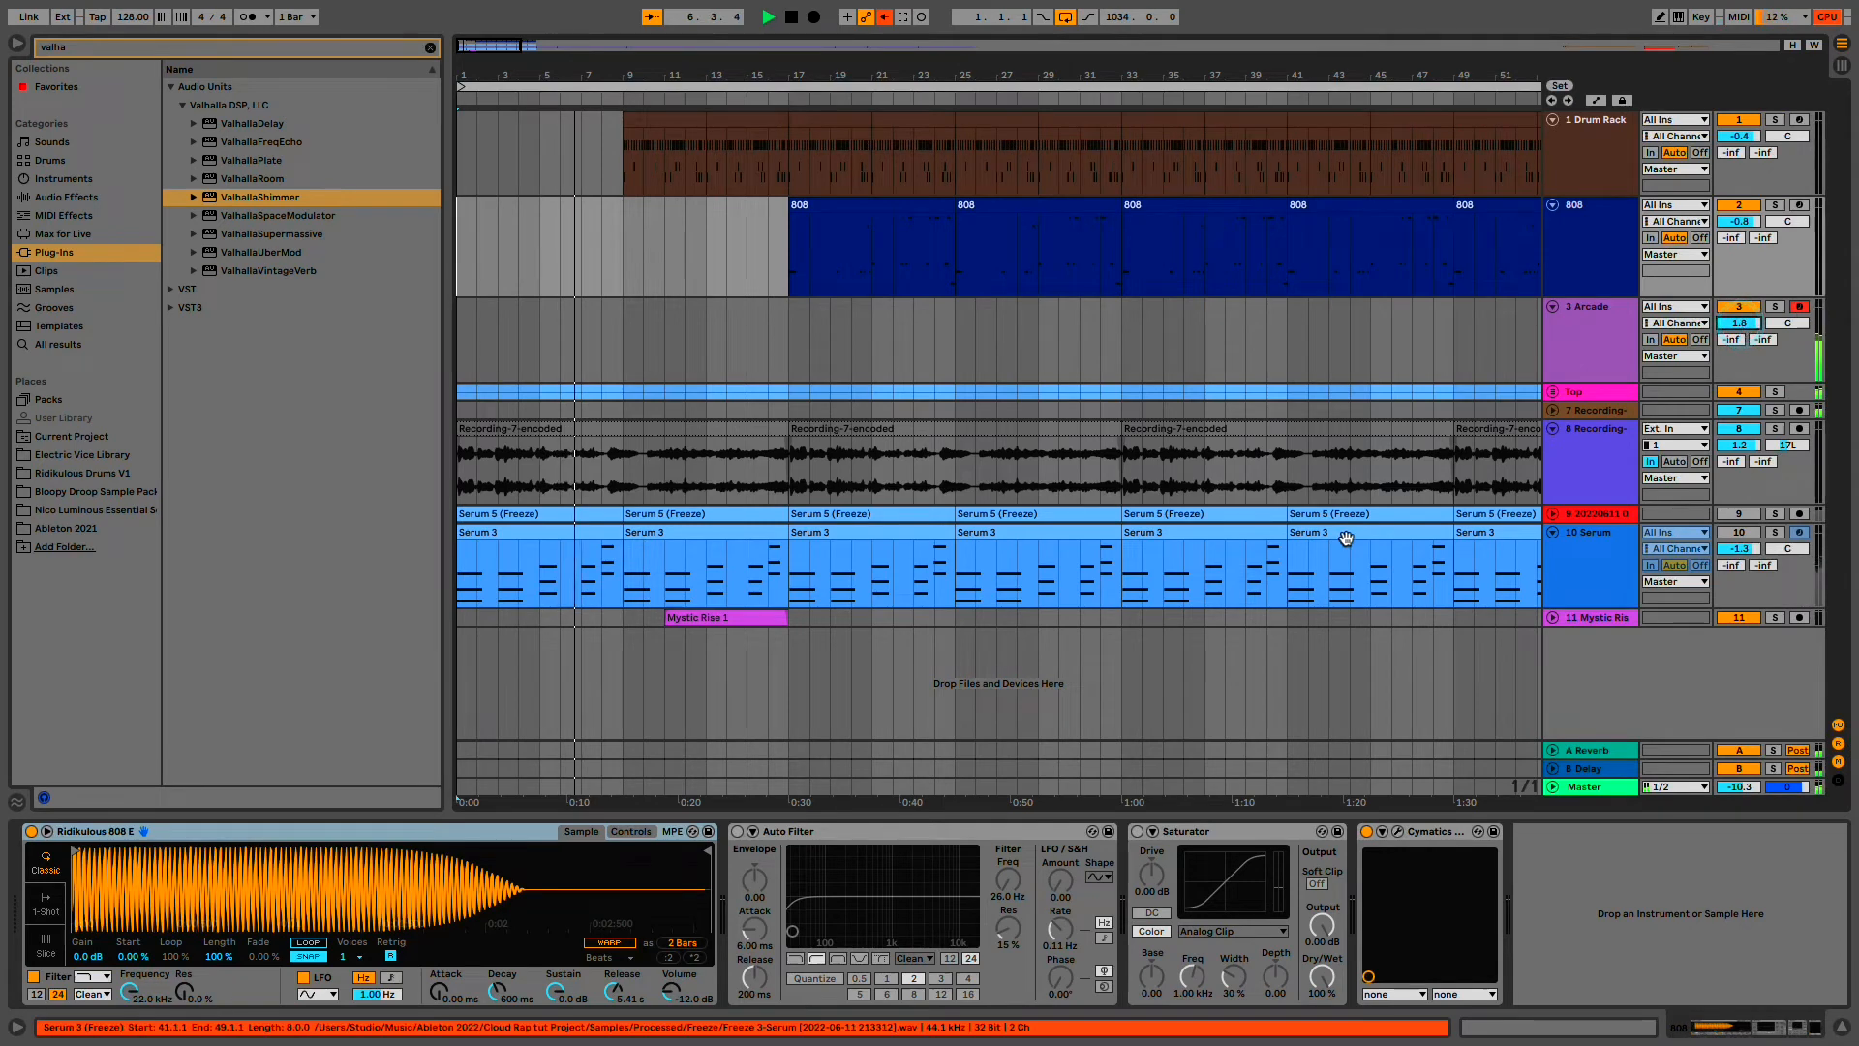
left_click(1399, 832)
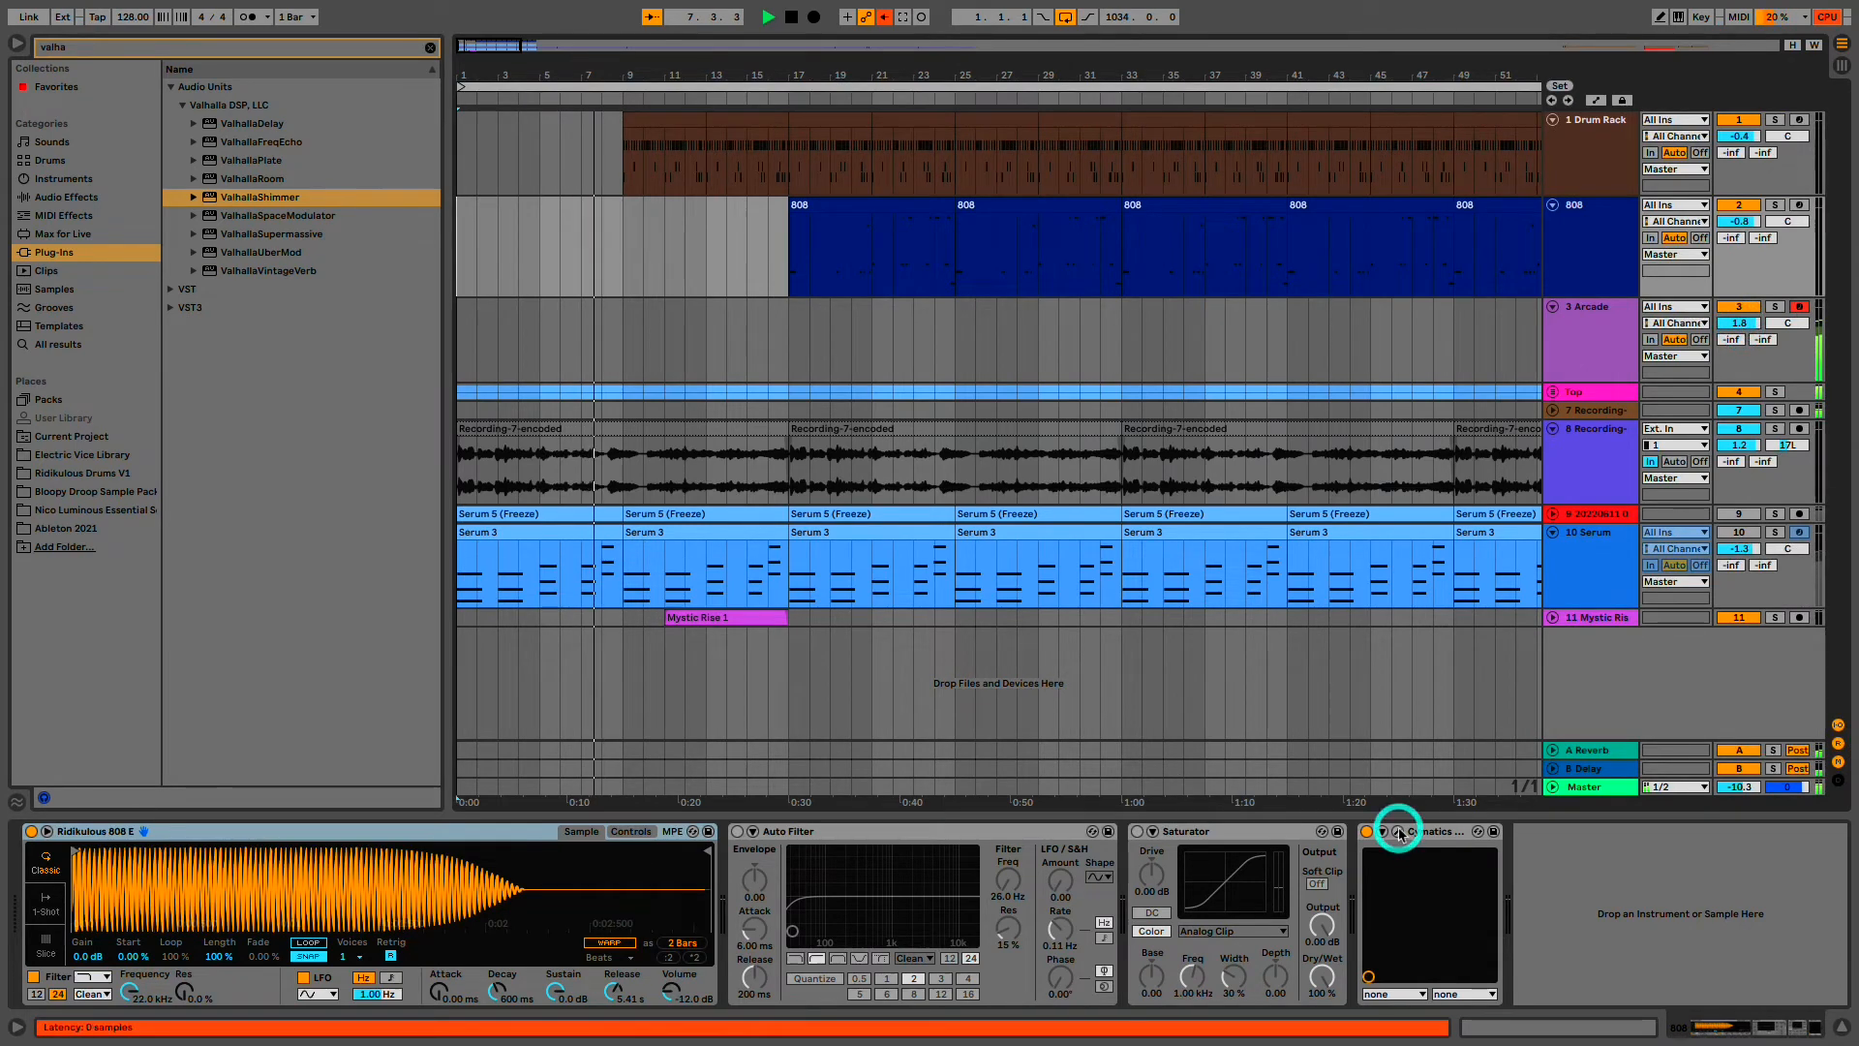
- Set ValhallaShimmer's mix to 0.38, size 0.37, high cut 4900 and mod depth 0.22, and the Arcade track's volume to 4.3 dB
left_click(1588, 337)
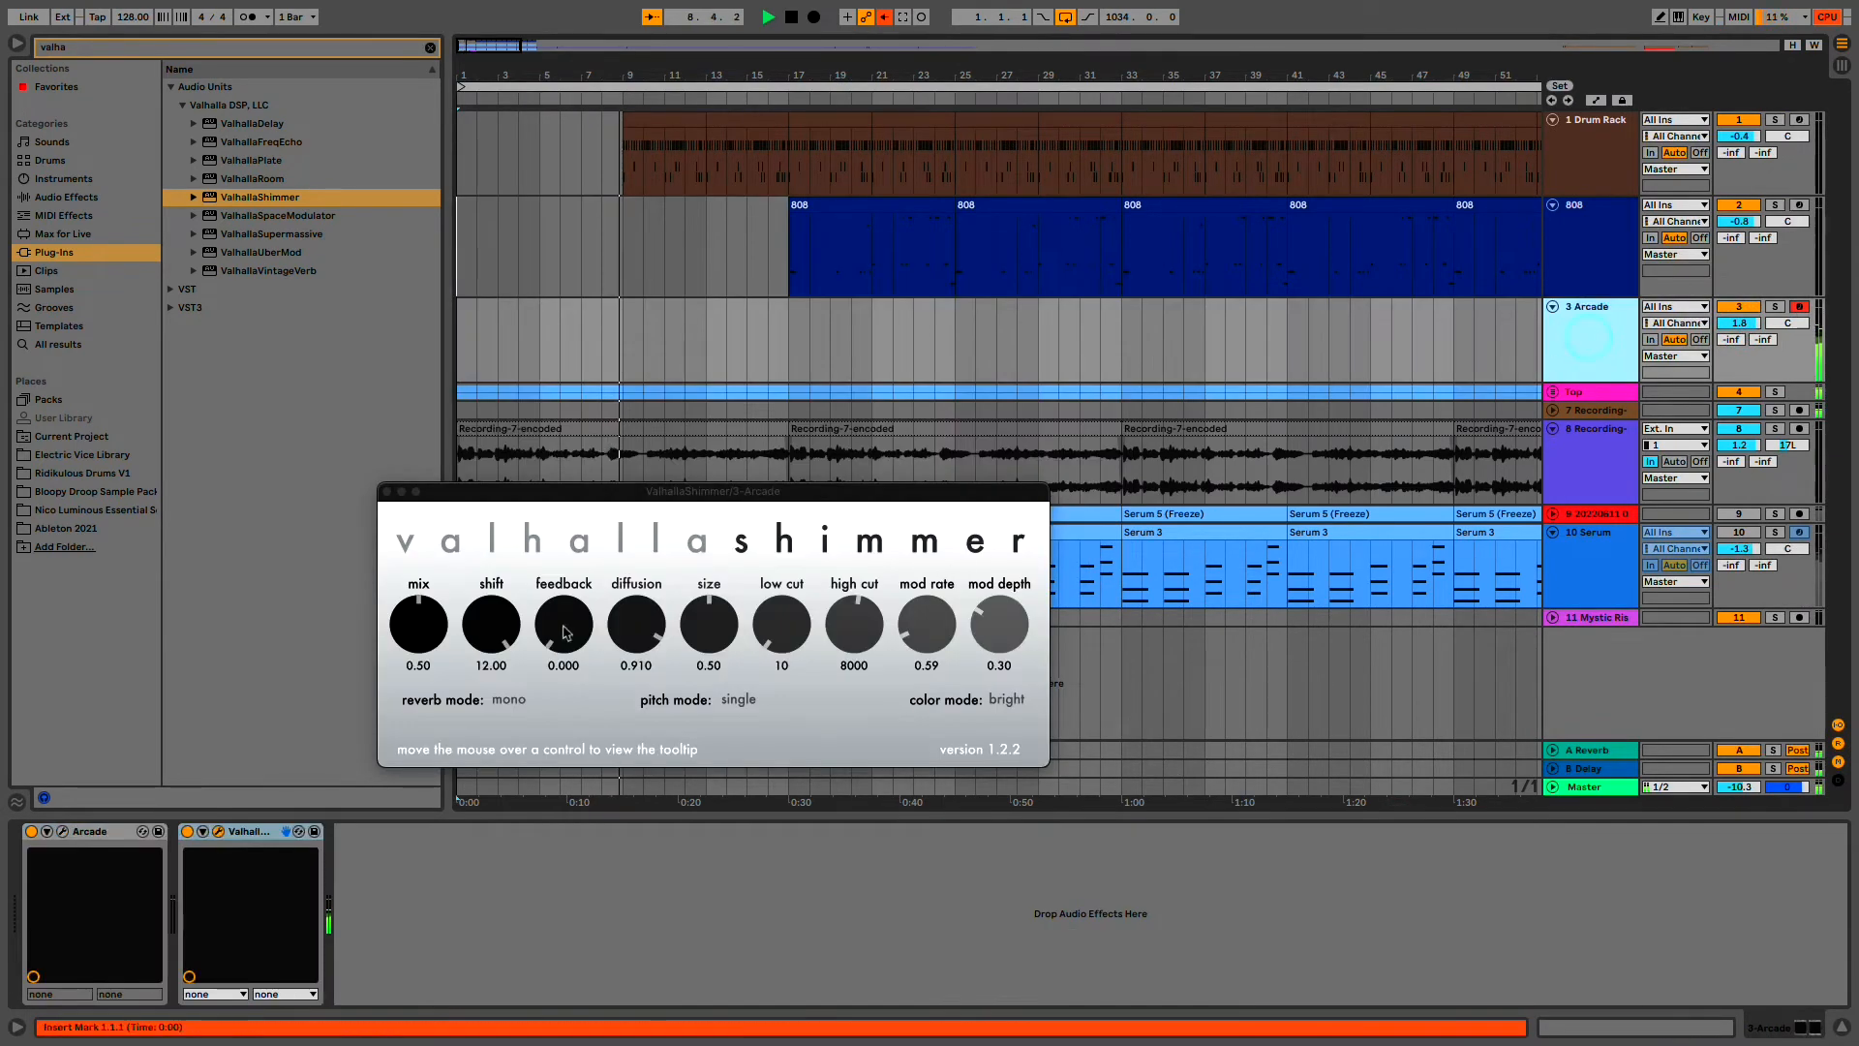
key("space")
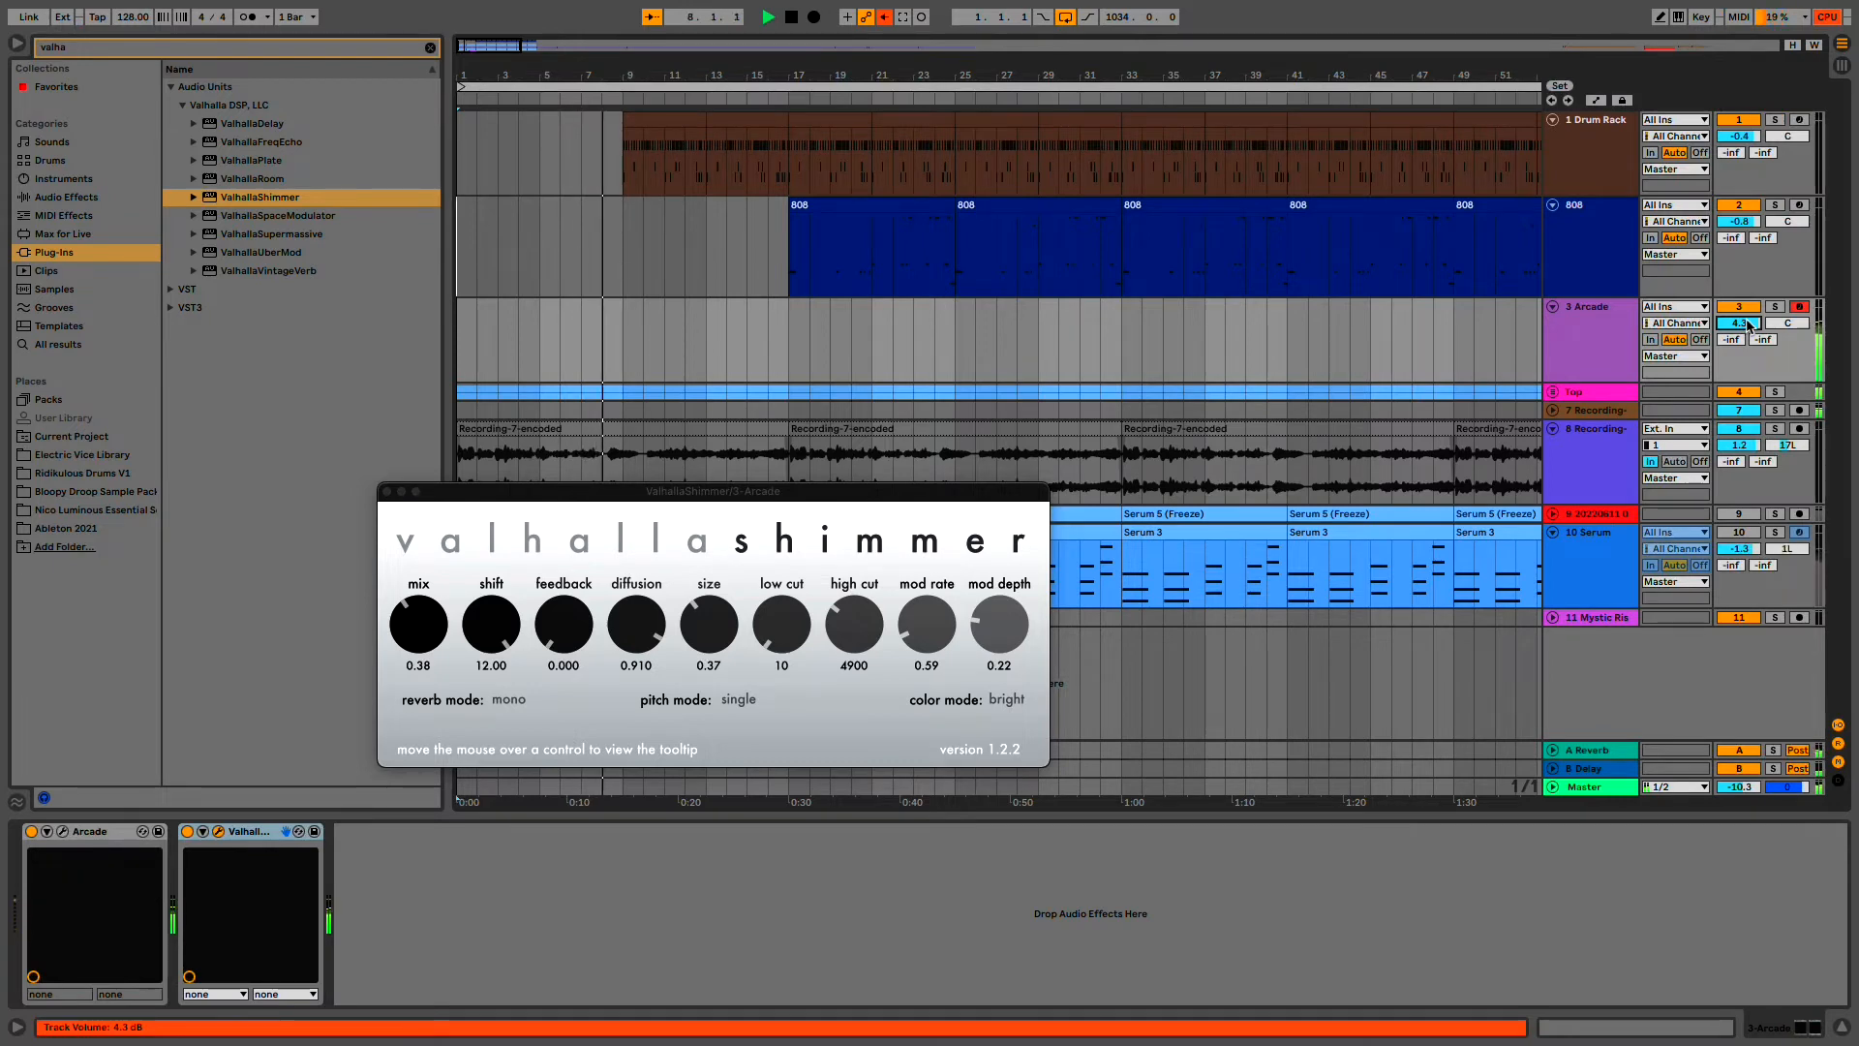
key("space")
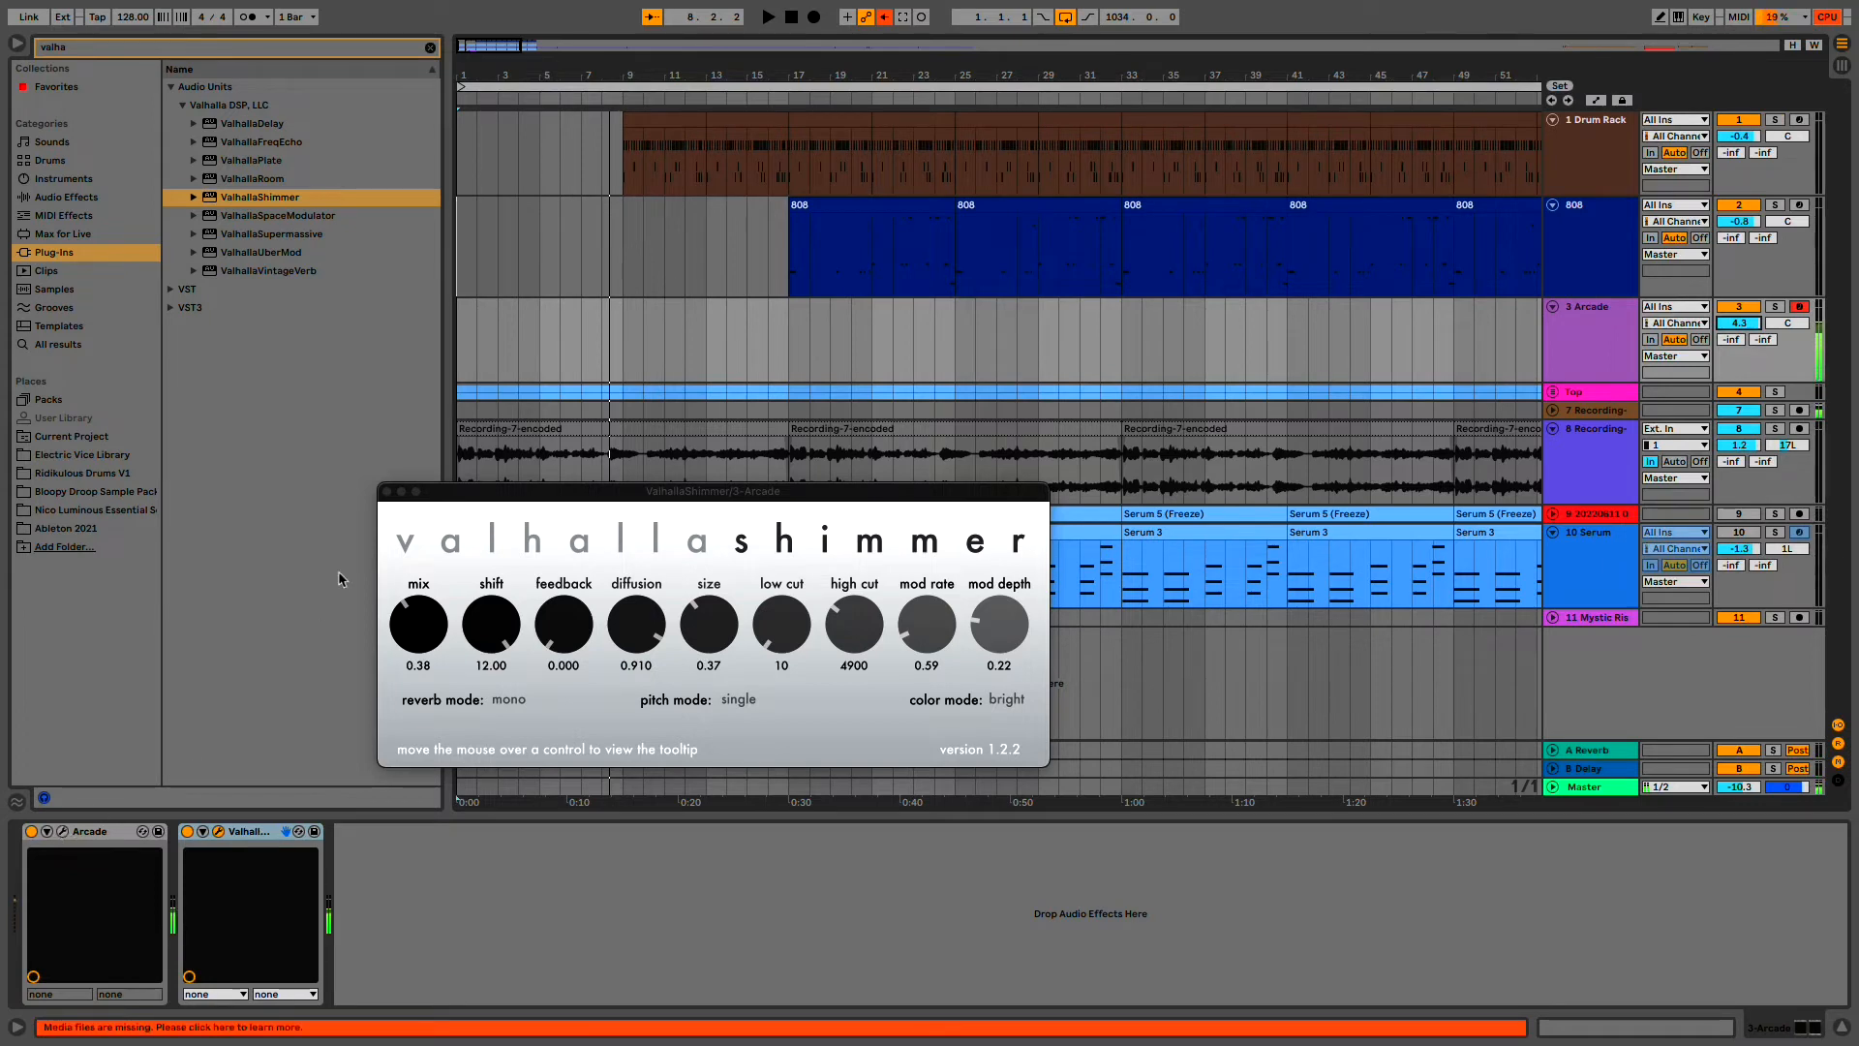
- Record an Arcade vocal take over the intro from bar 1 until just past bar 9
left_click(460, 346)
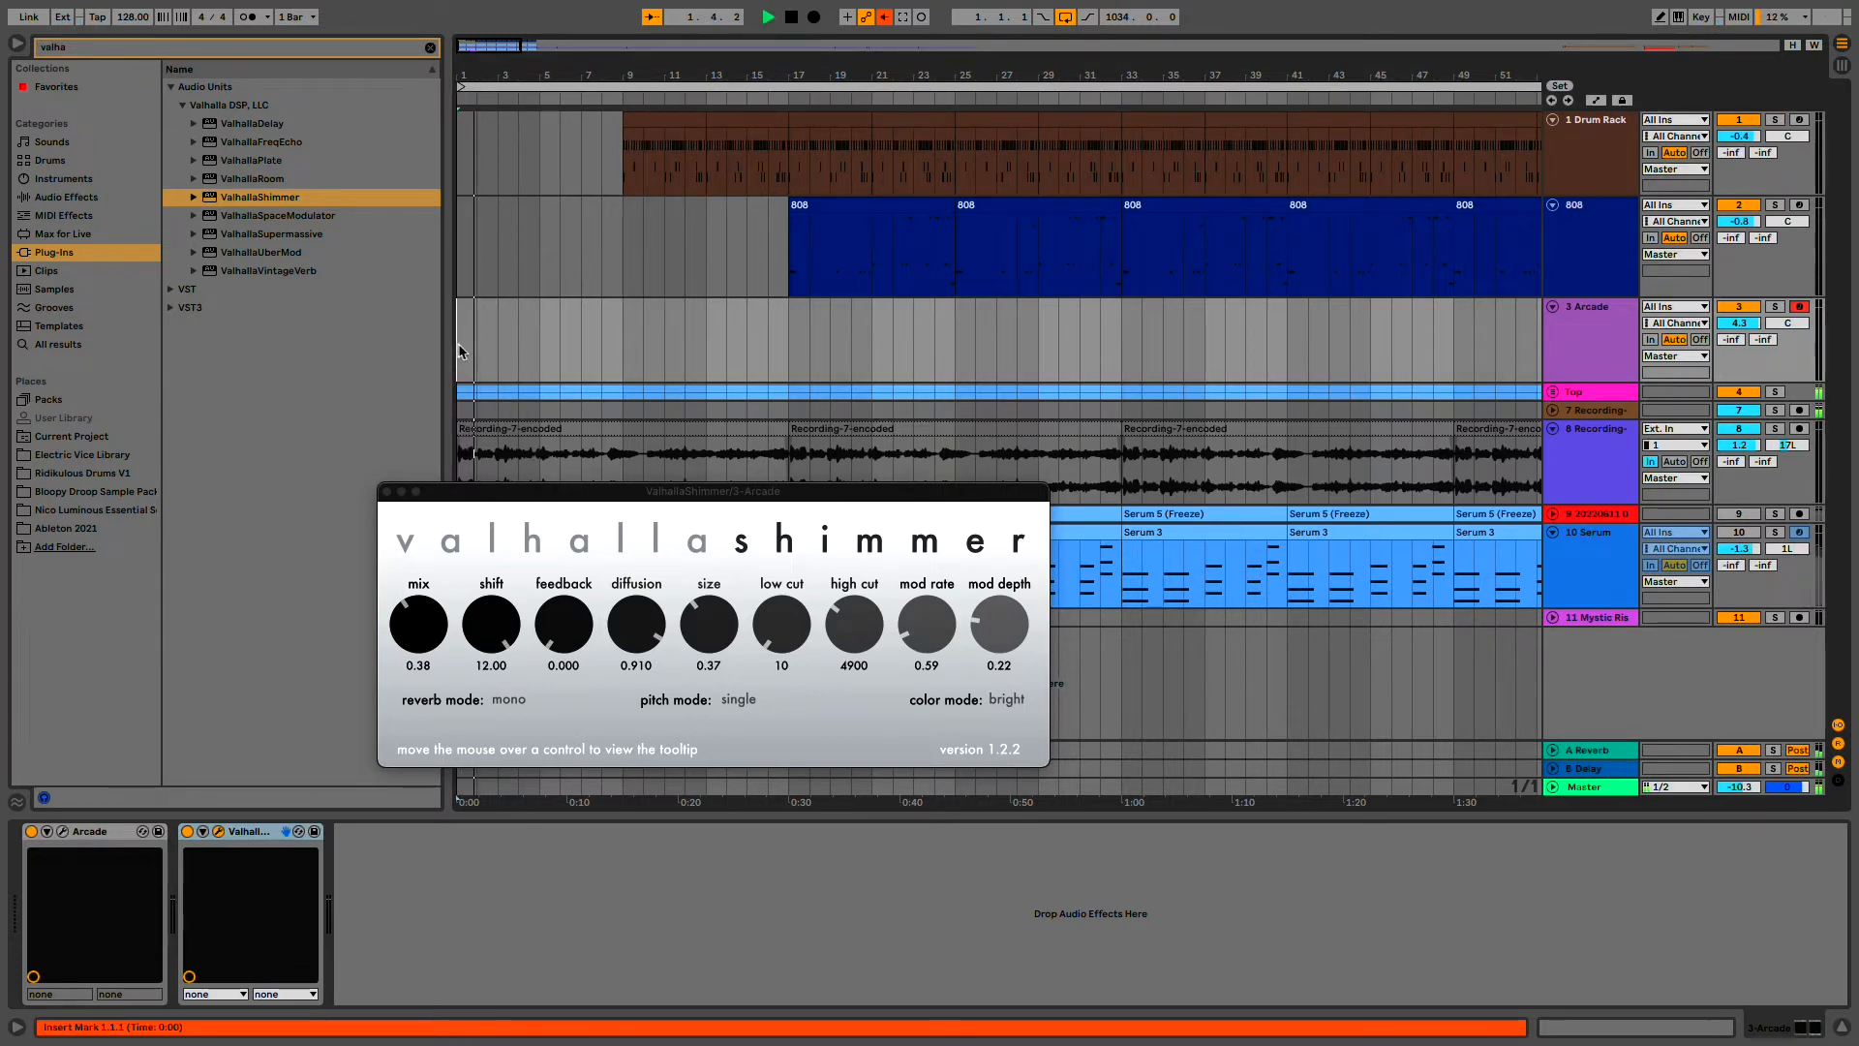
key("F9")
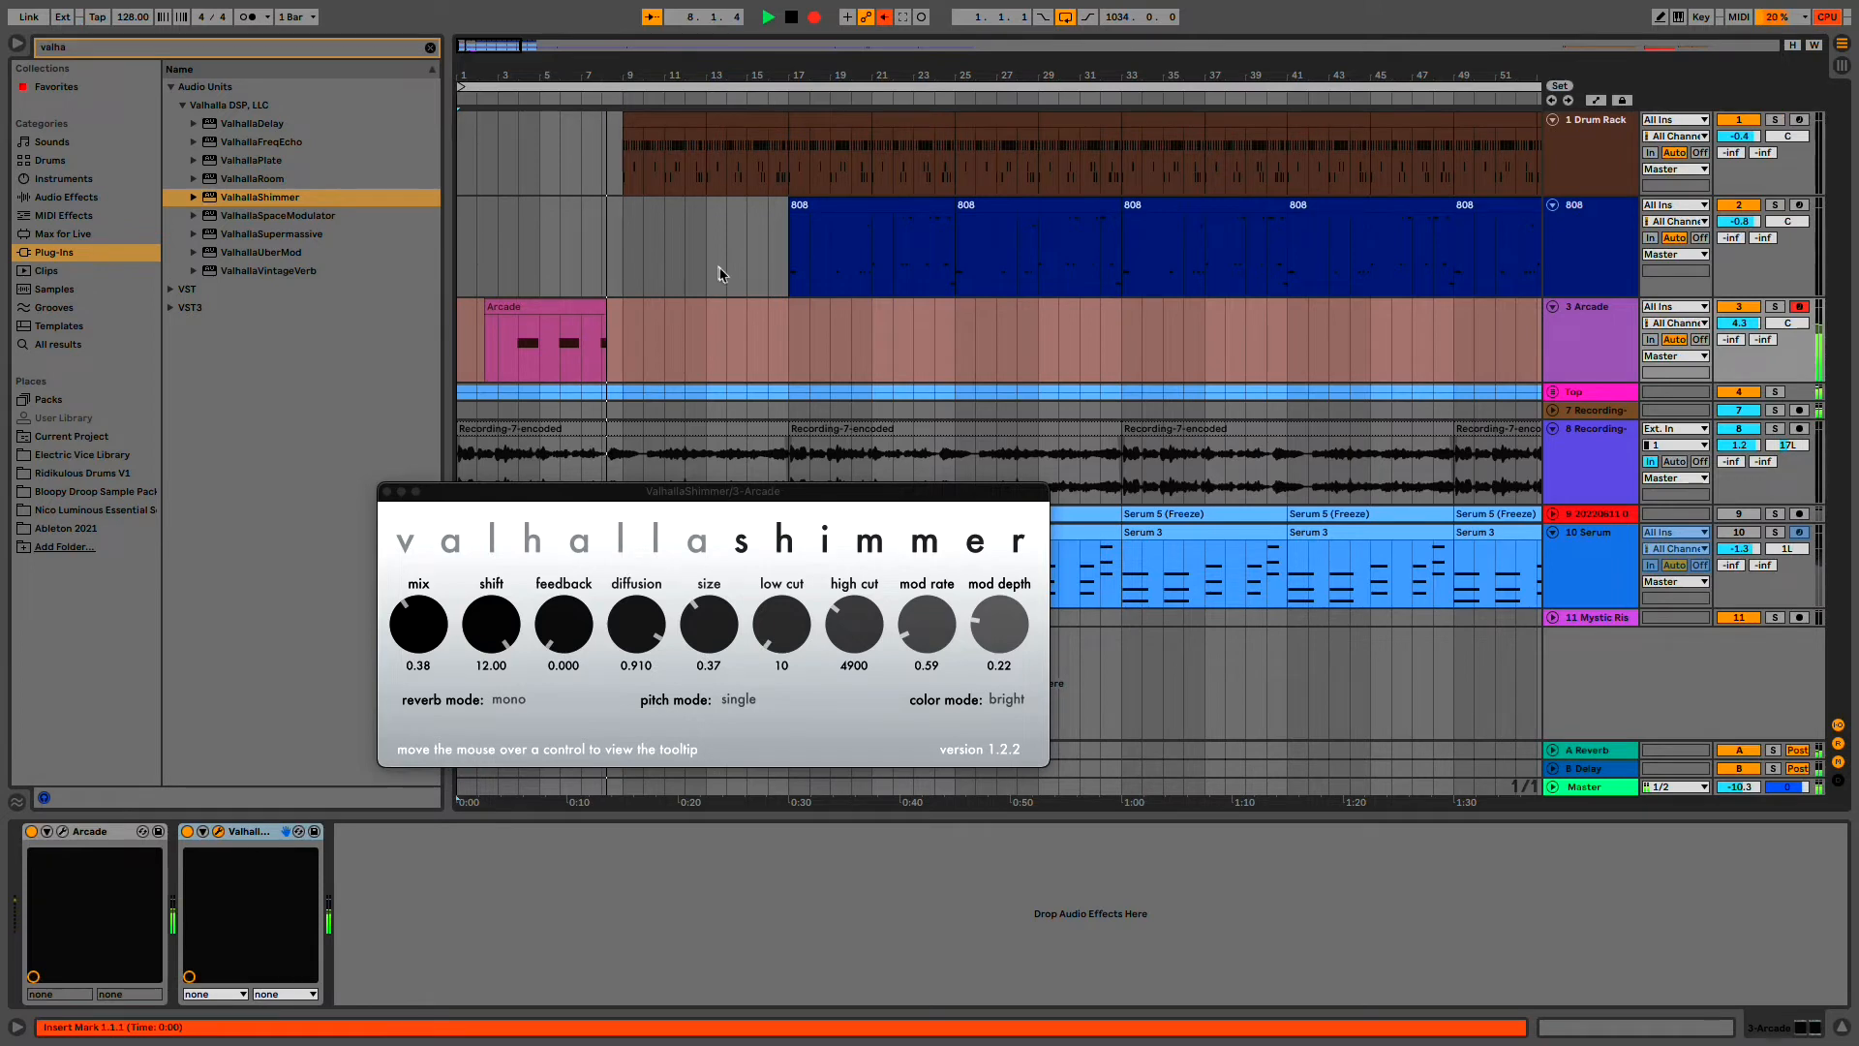
key("space")
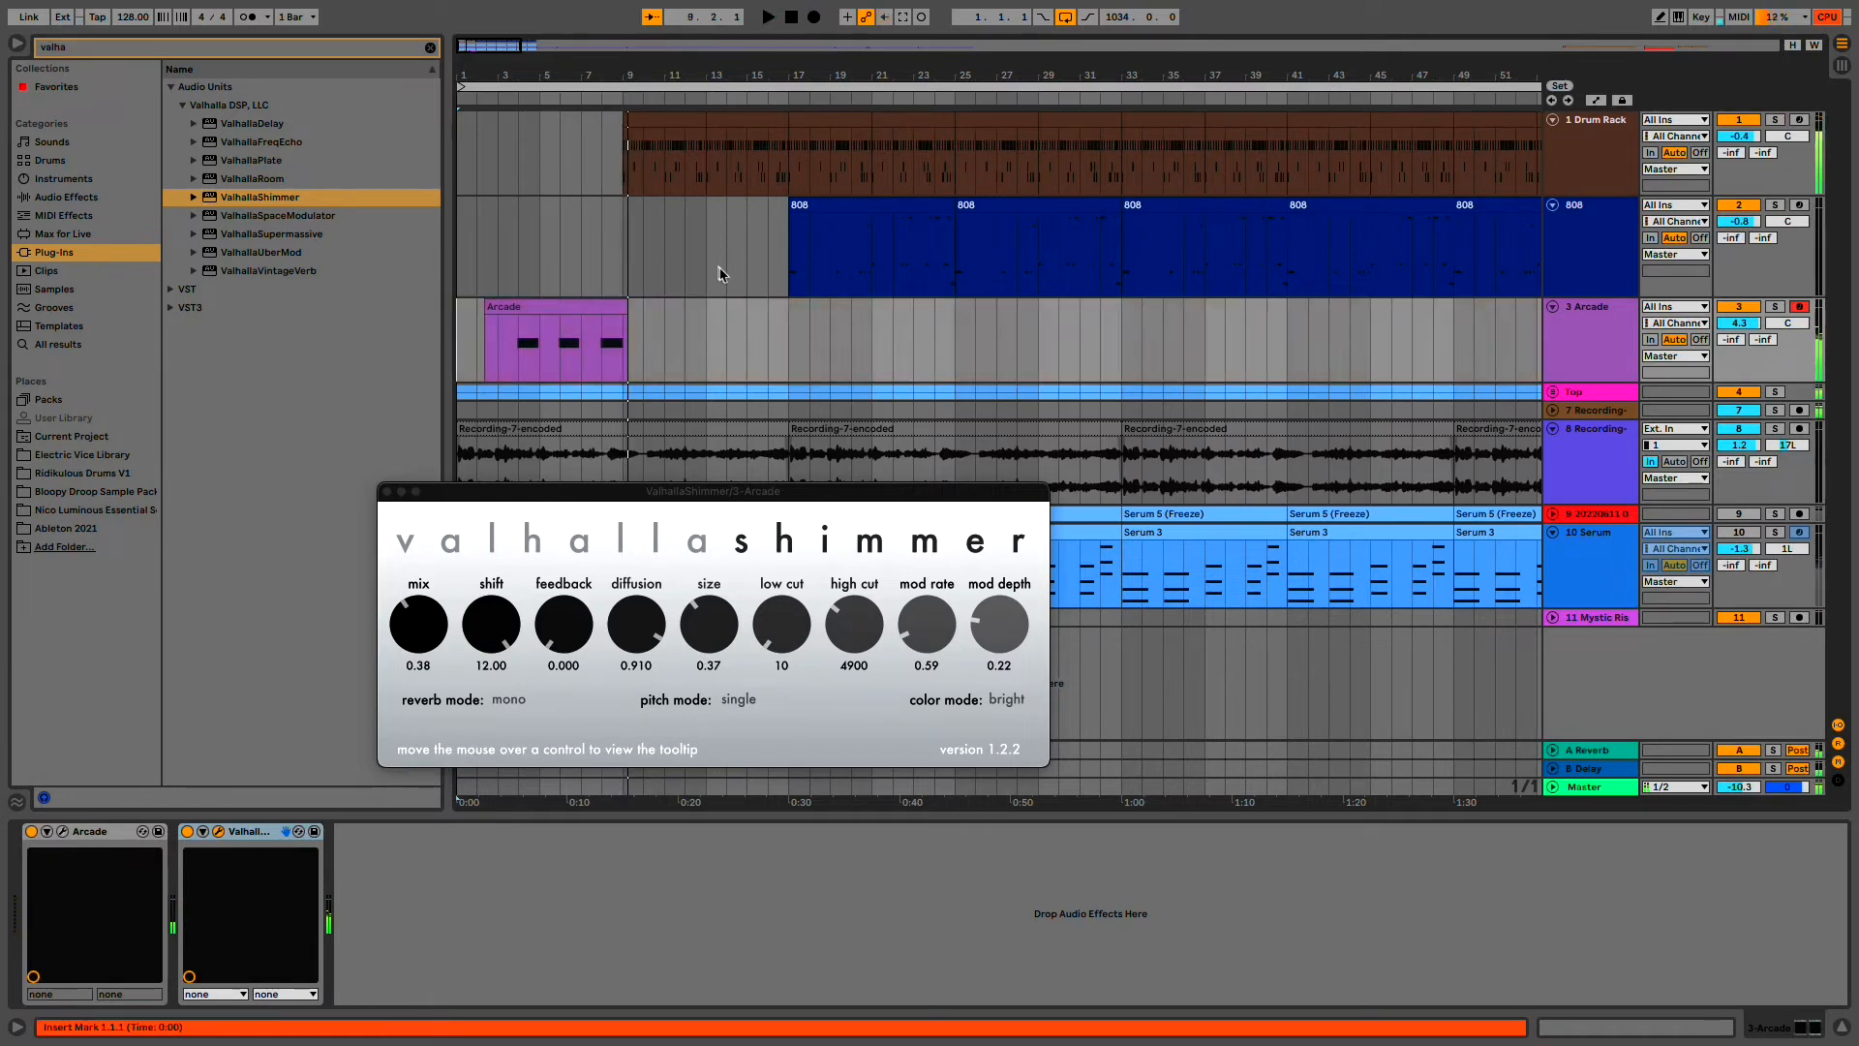
- Trim the beginning of the recorded Arcade clip so it starts at 7.1.1, playing it back to check the vocal's entry
right_click(489, 309)
left_click(587, 308)
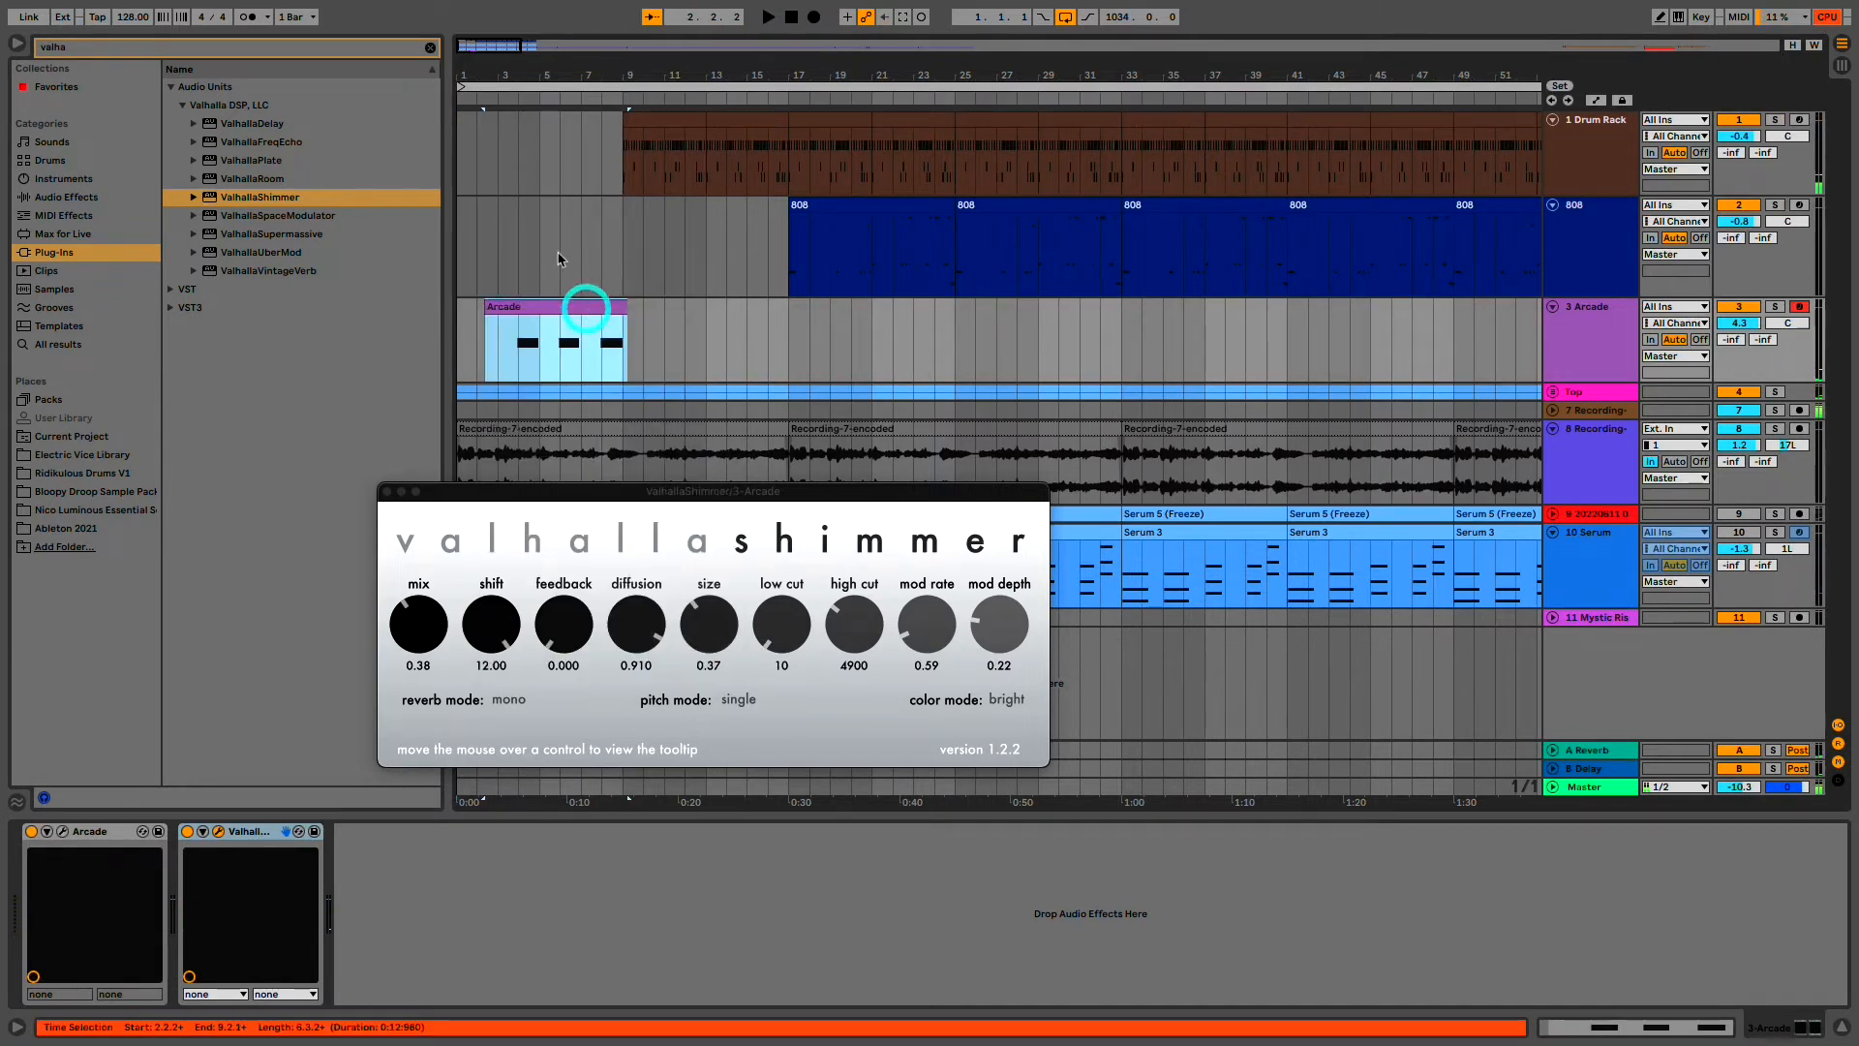
left_click_drag(494, 306, 581, 304)
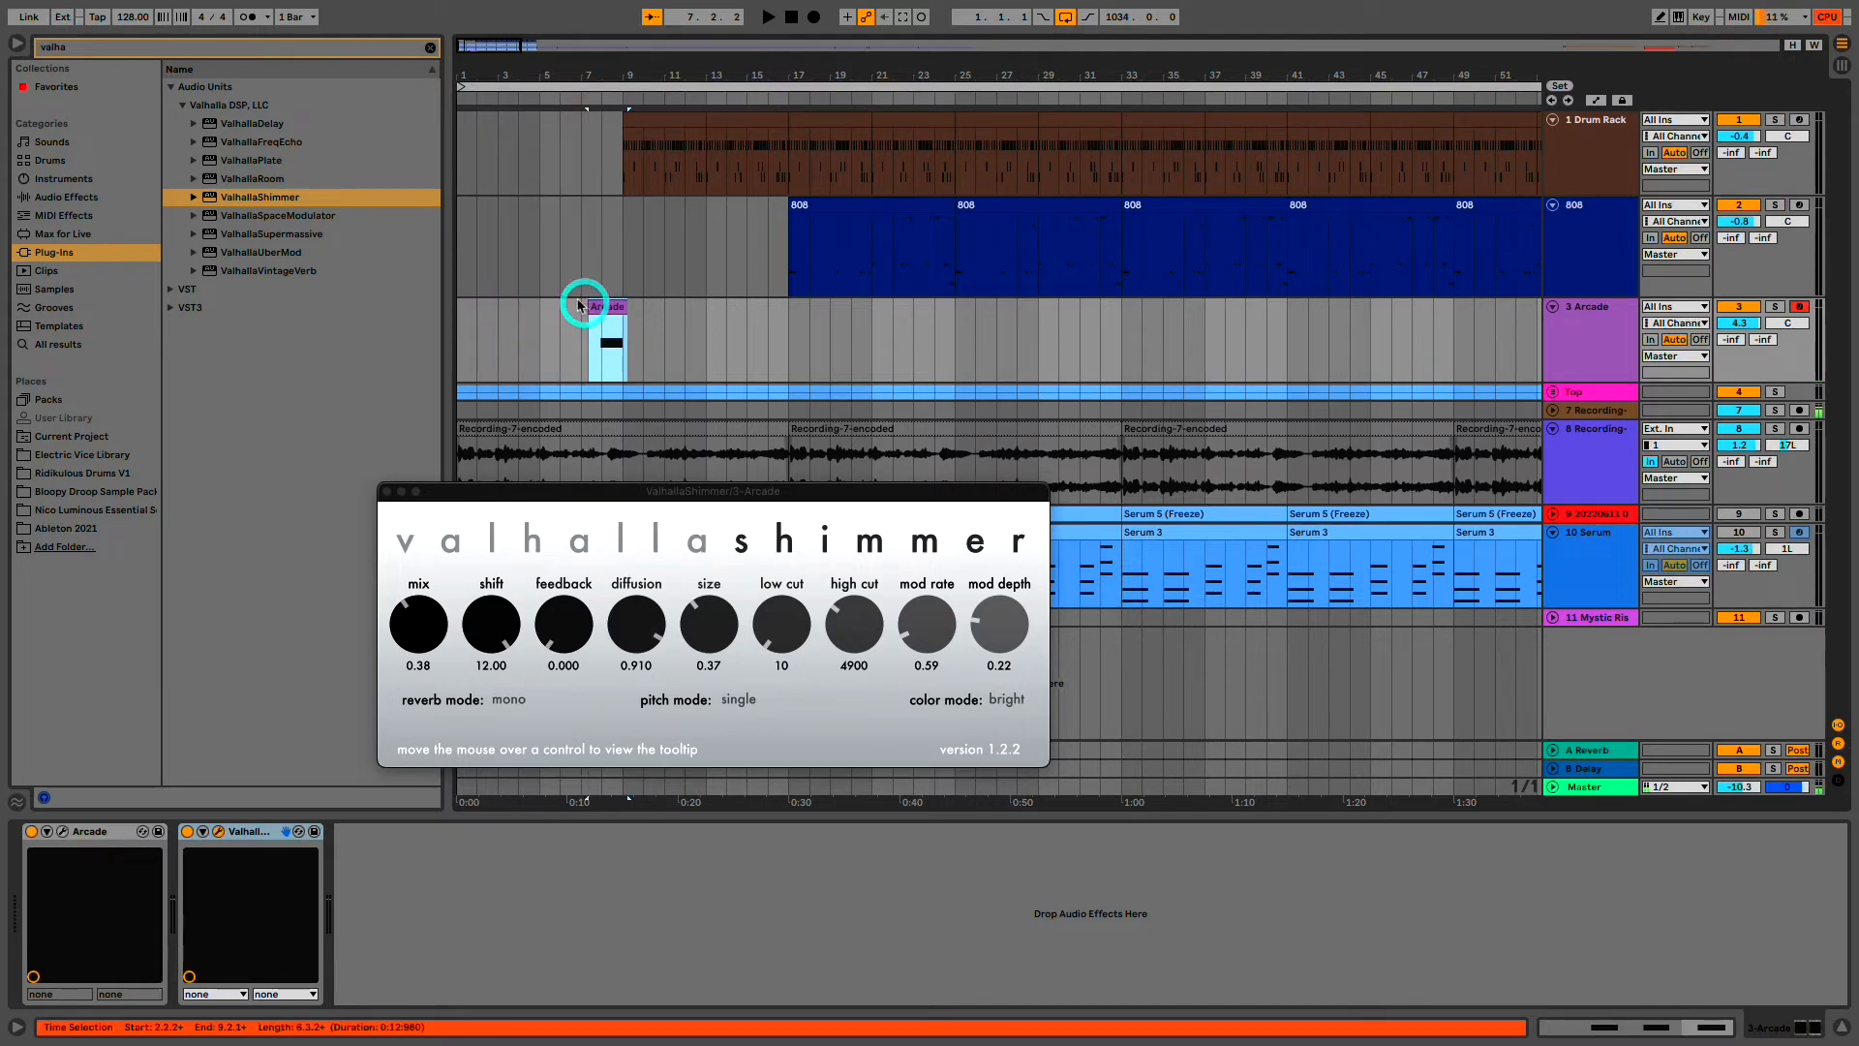
left_click(455, 329)
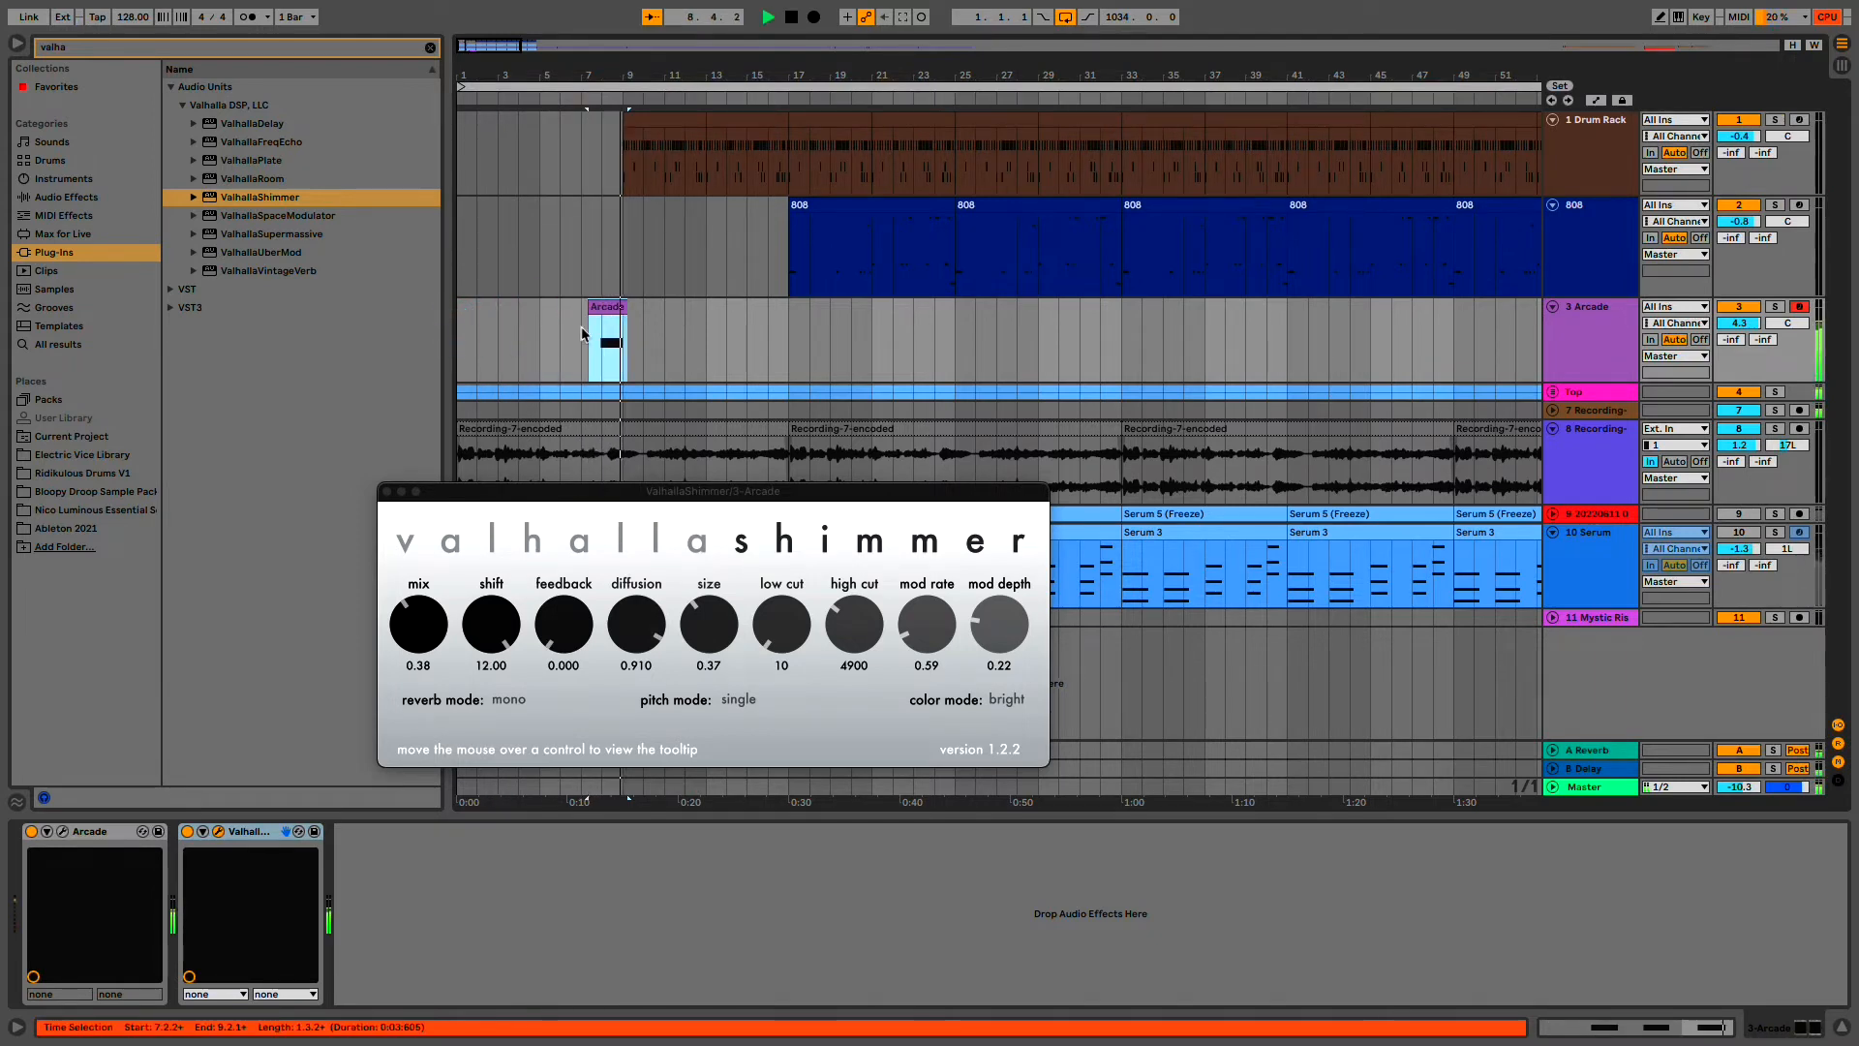
mouse_move(590, 310)
left_mouse_down()
mouse_move(536, 307)
mouse_move(581, 308)
left_mouse_up()
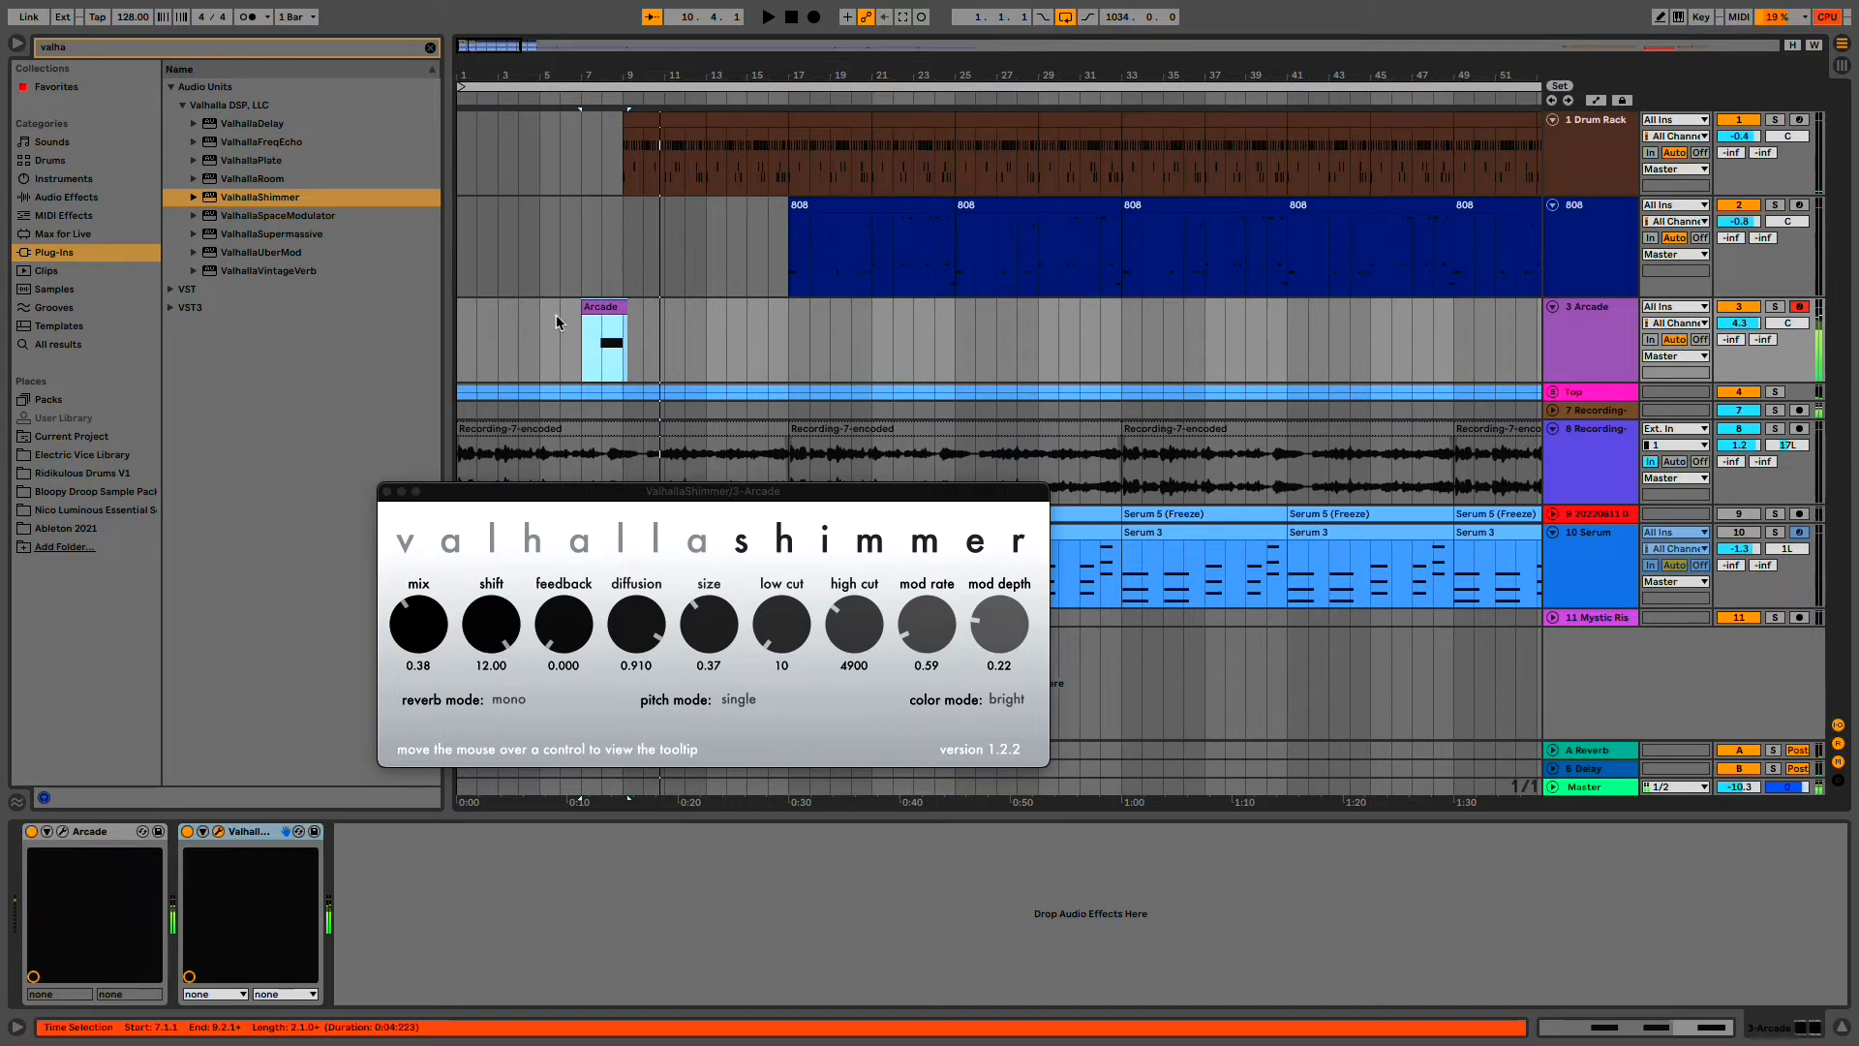
- Record a second Arcade vocal take from bar 1 on the same track, stopping at about 7.4.1
left_click(464, 333)
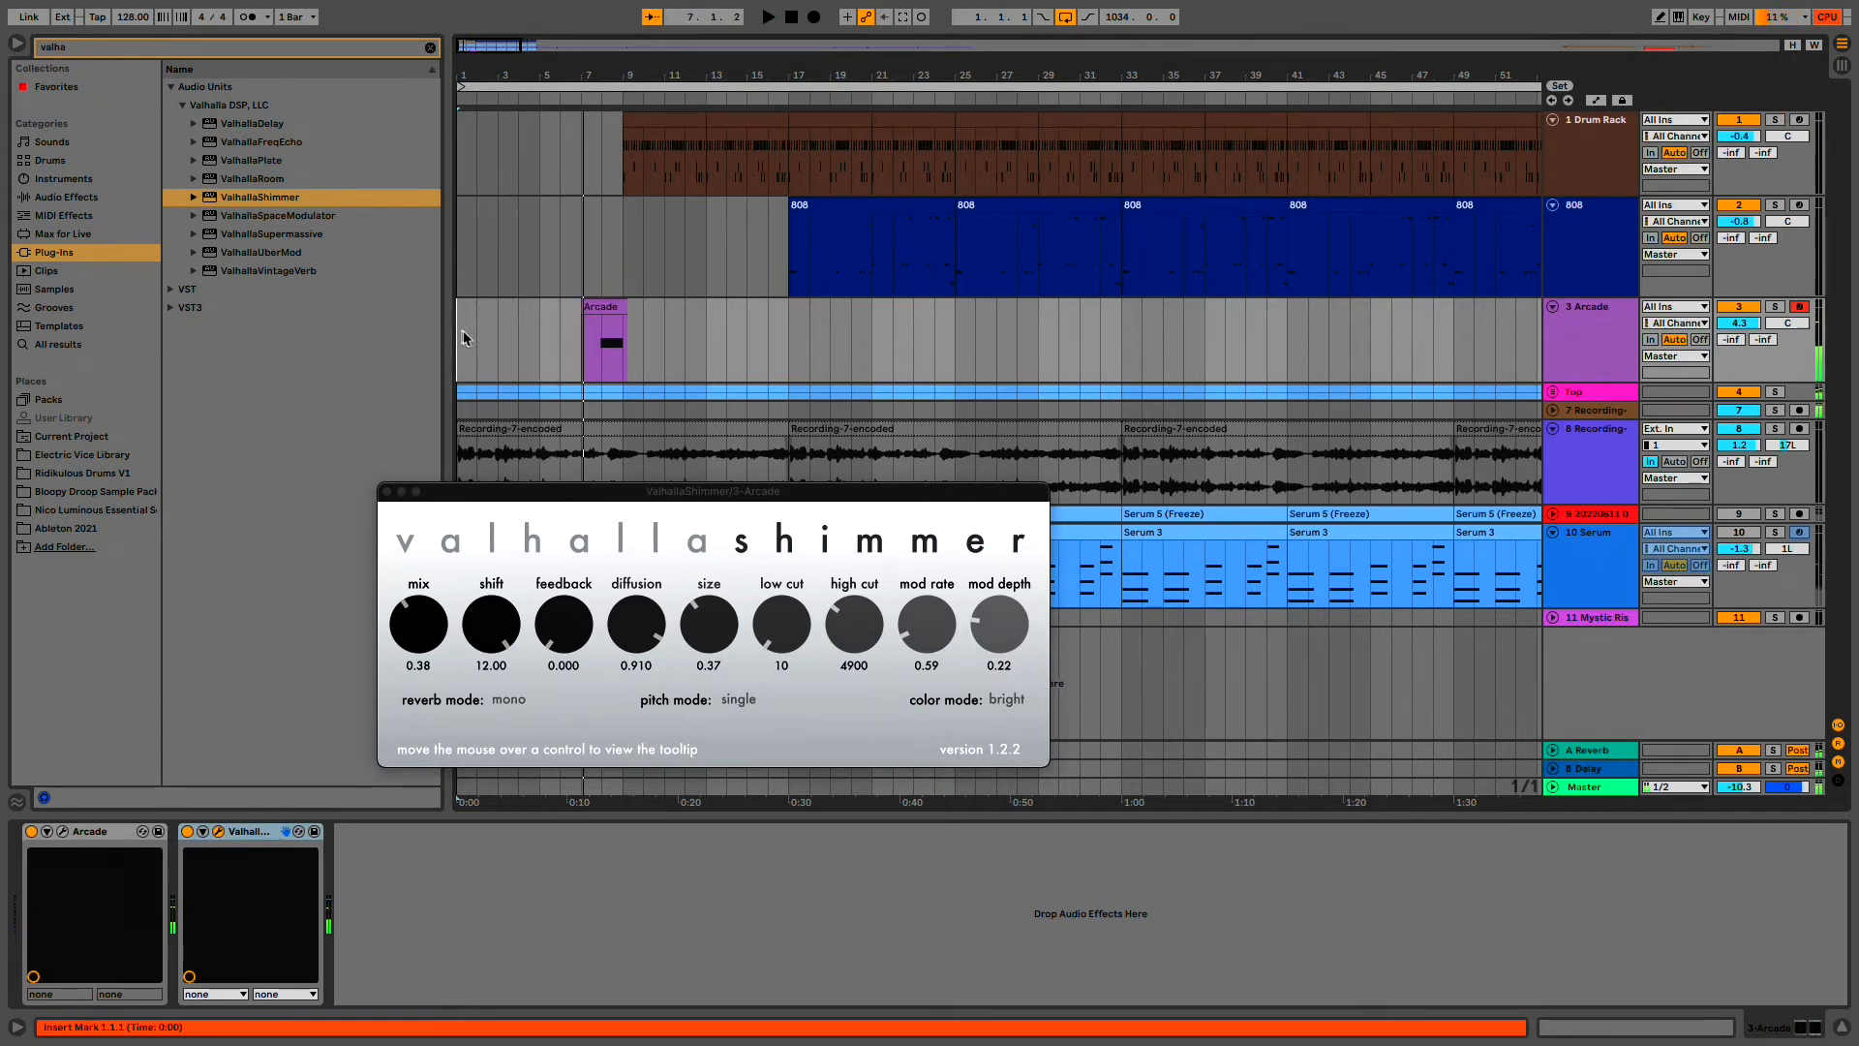
key("F9")
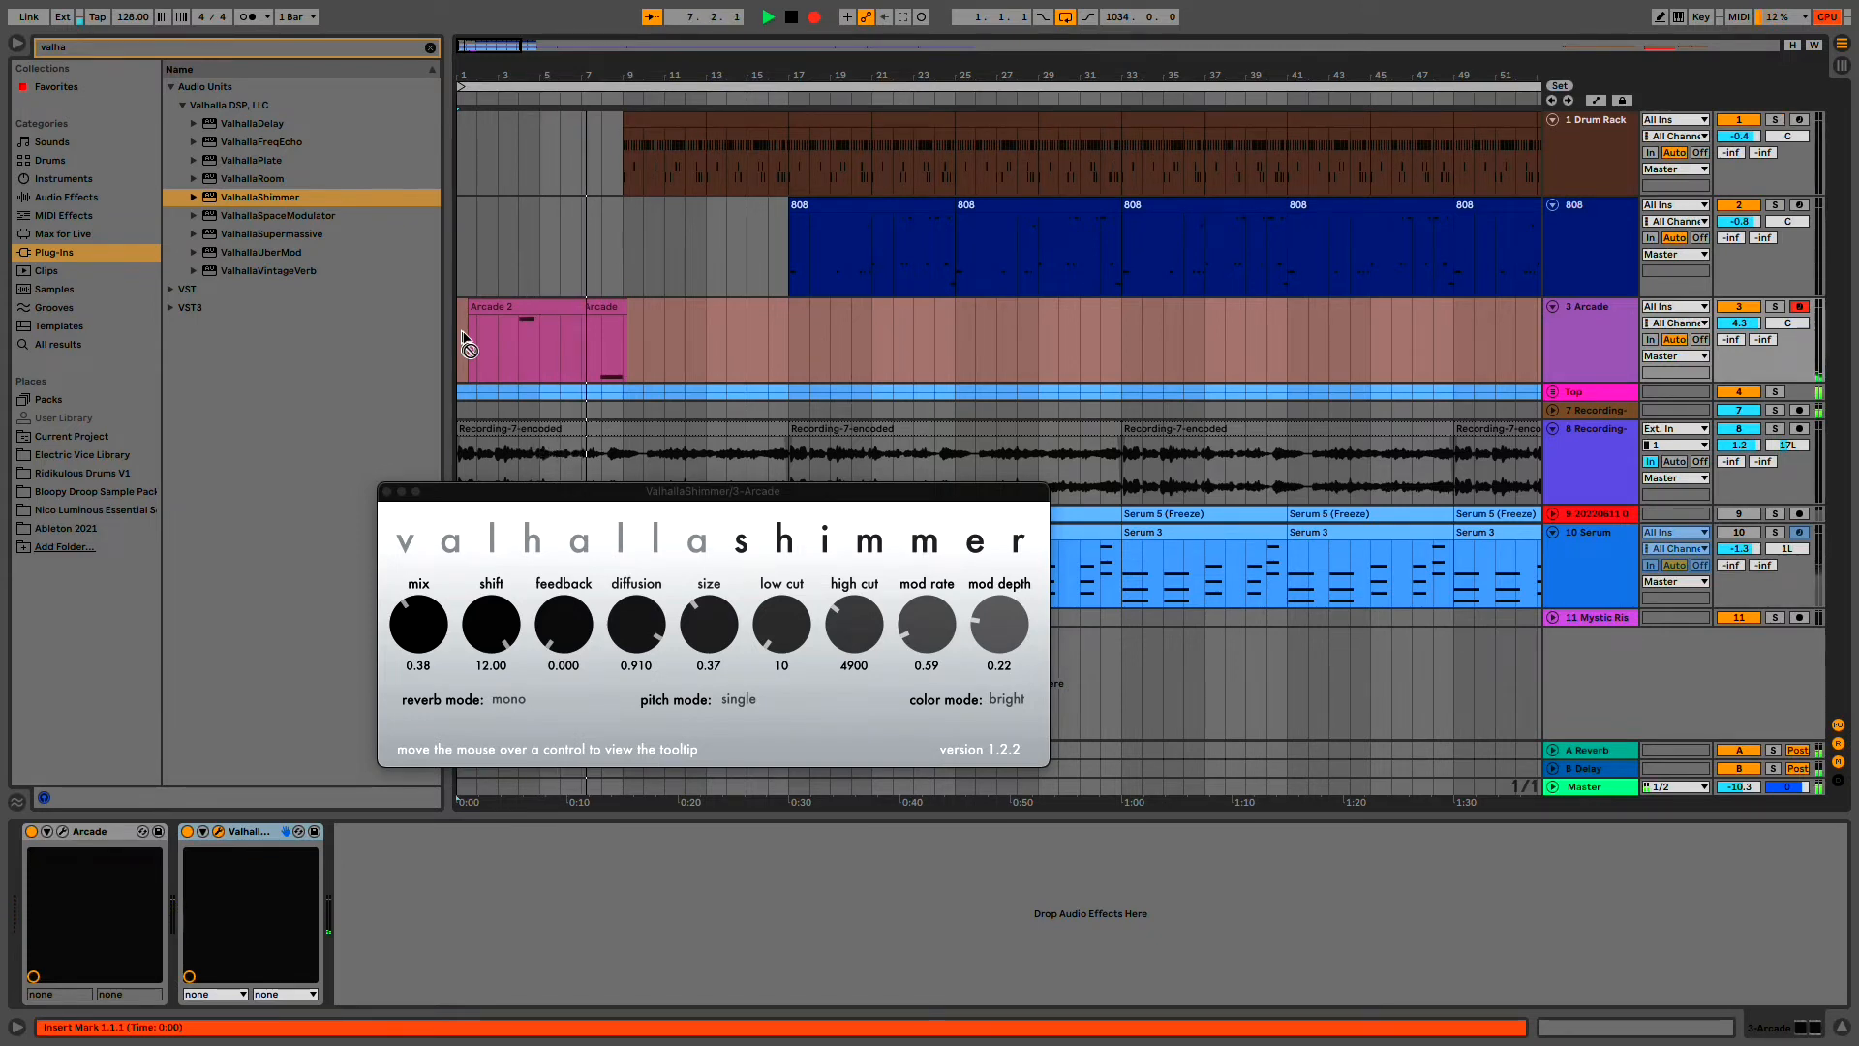
key("space")
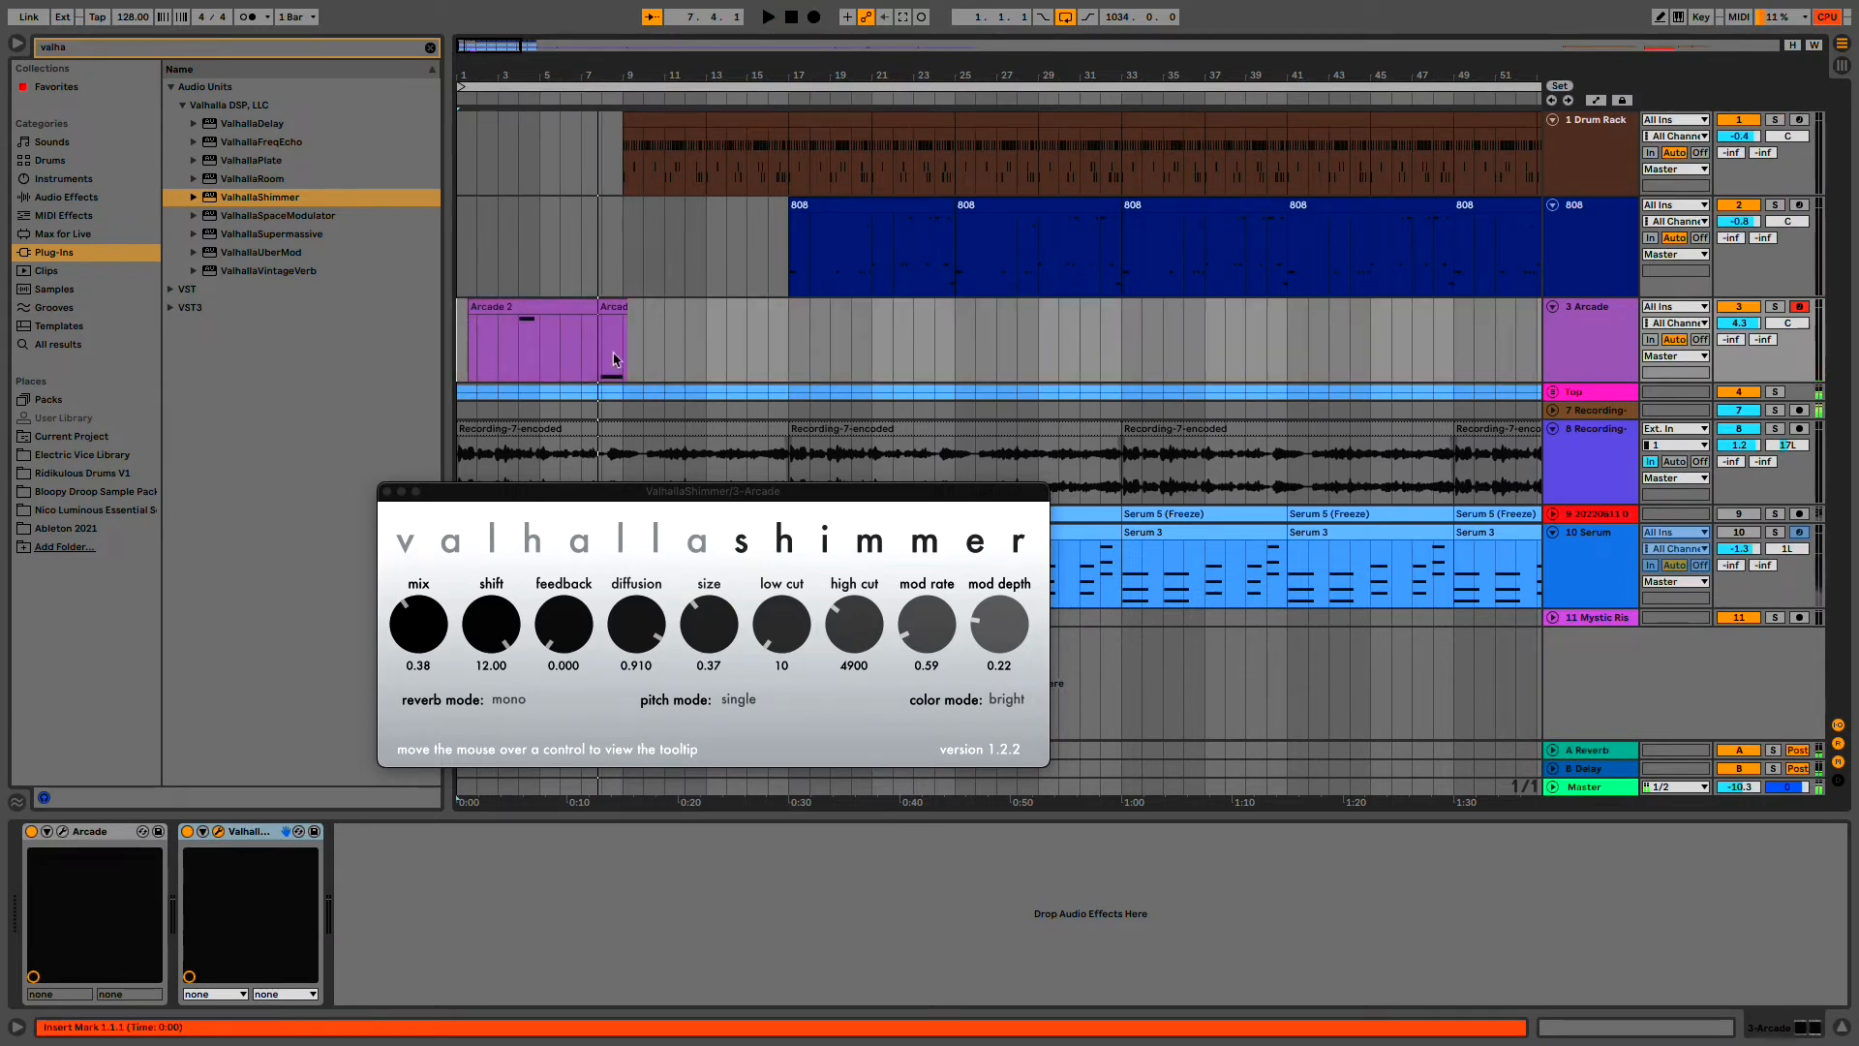
- Play the intro from bar 1 with the recorded vocals and close the Diablo Lite window
left_click(463, 347)
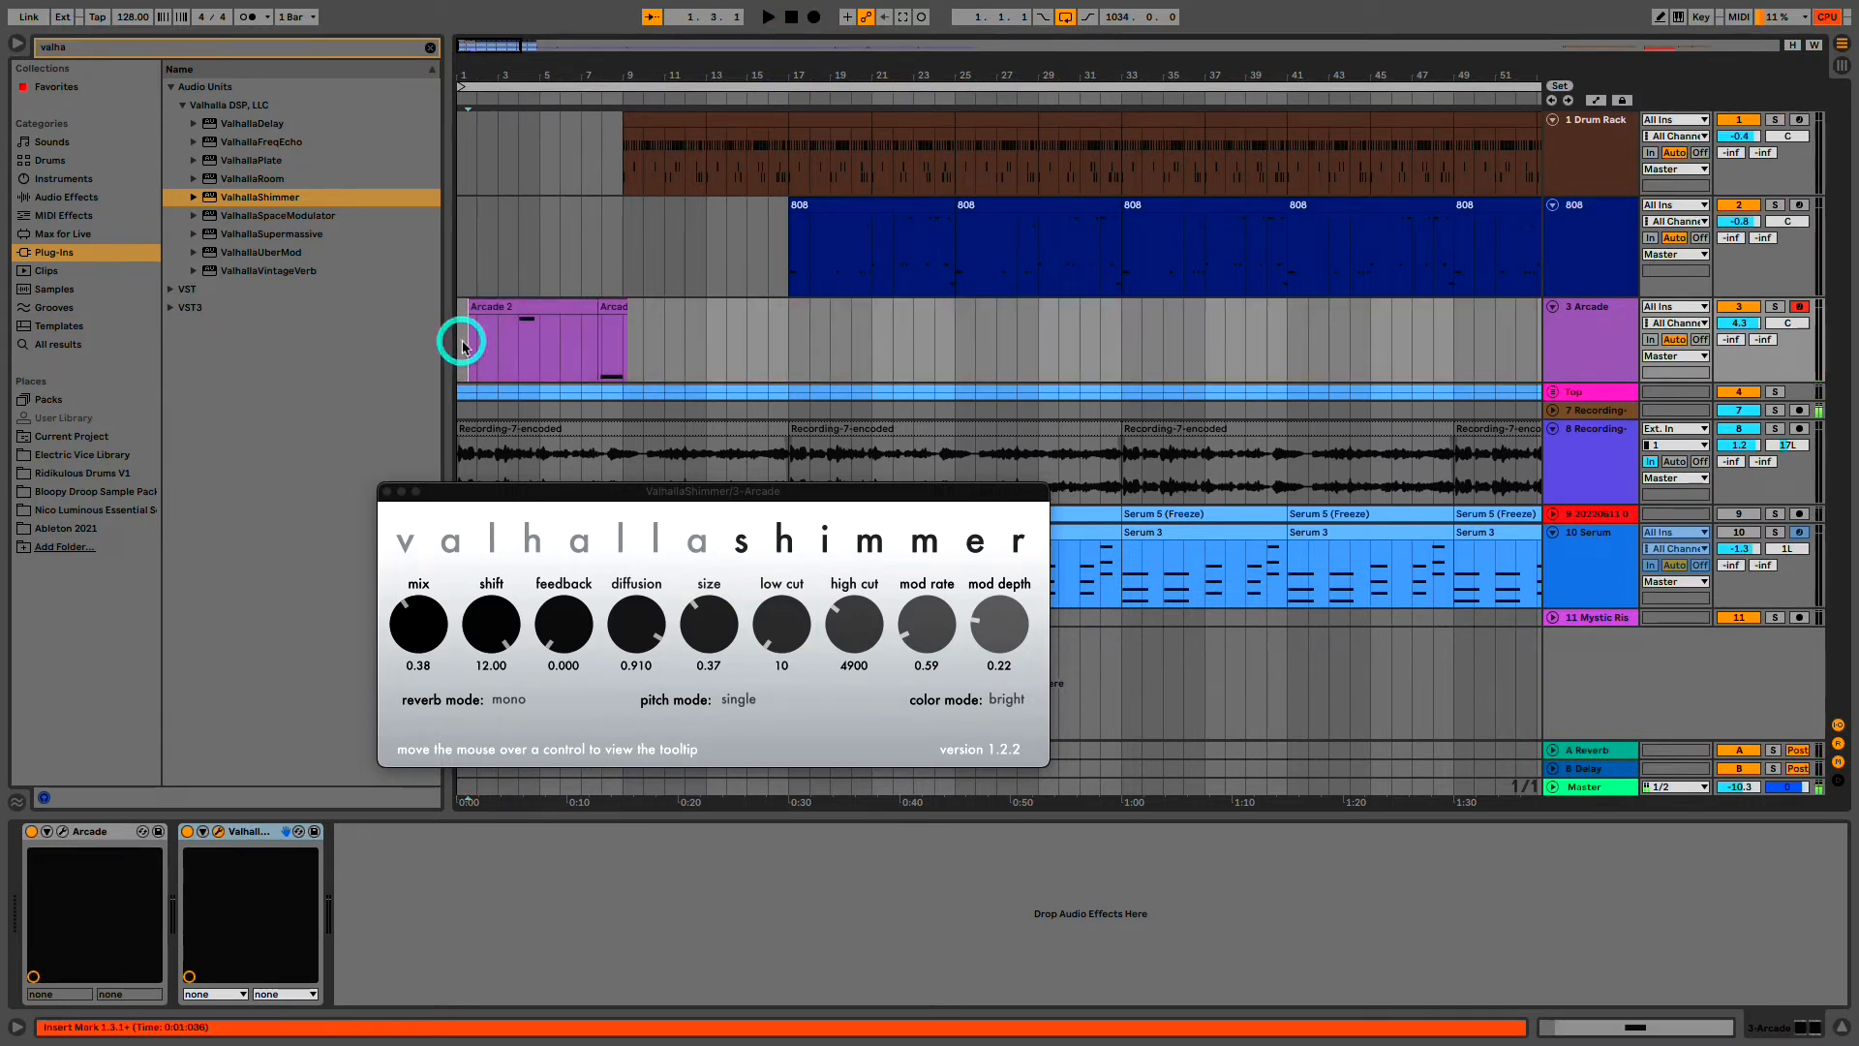
left_click(456, 290)
key("space")
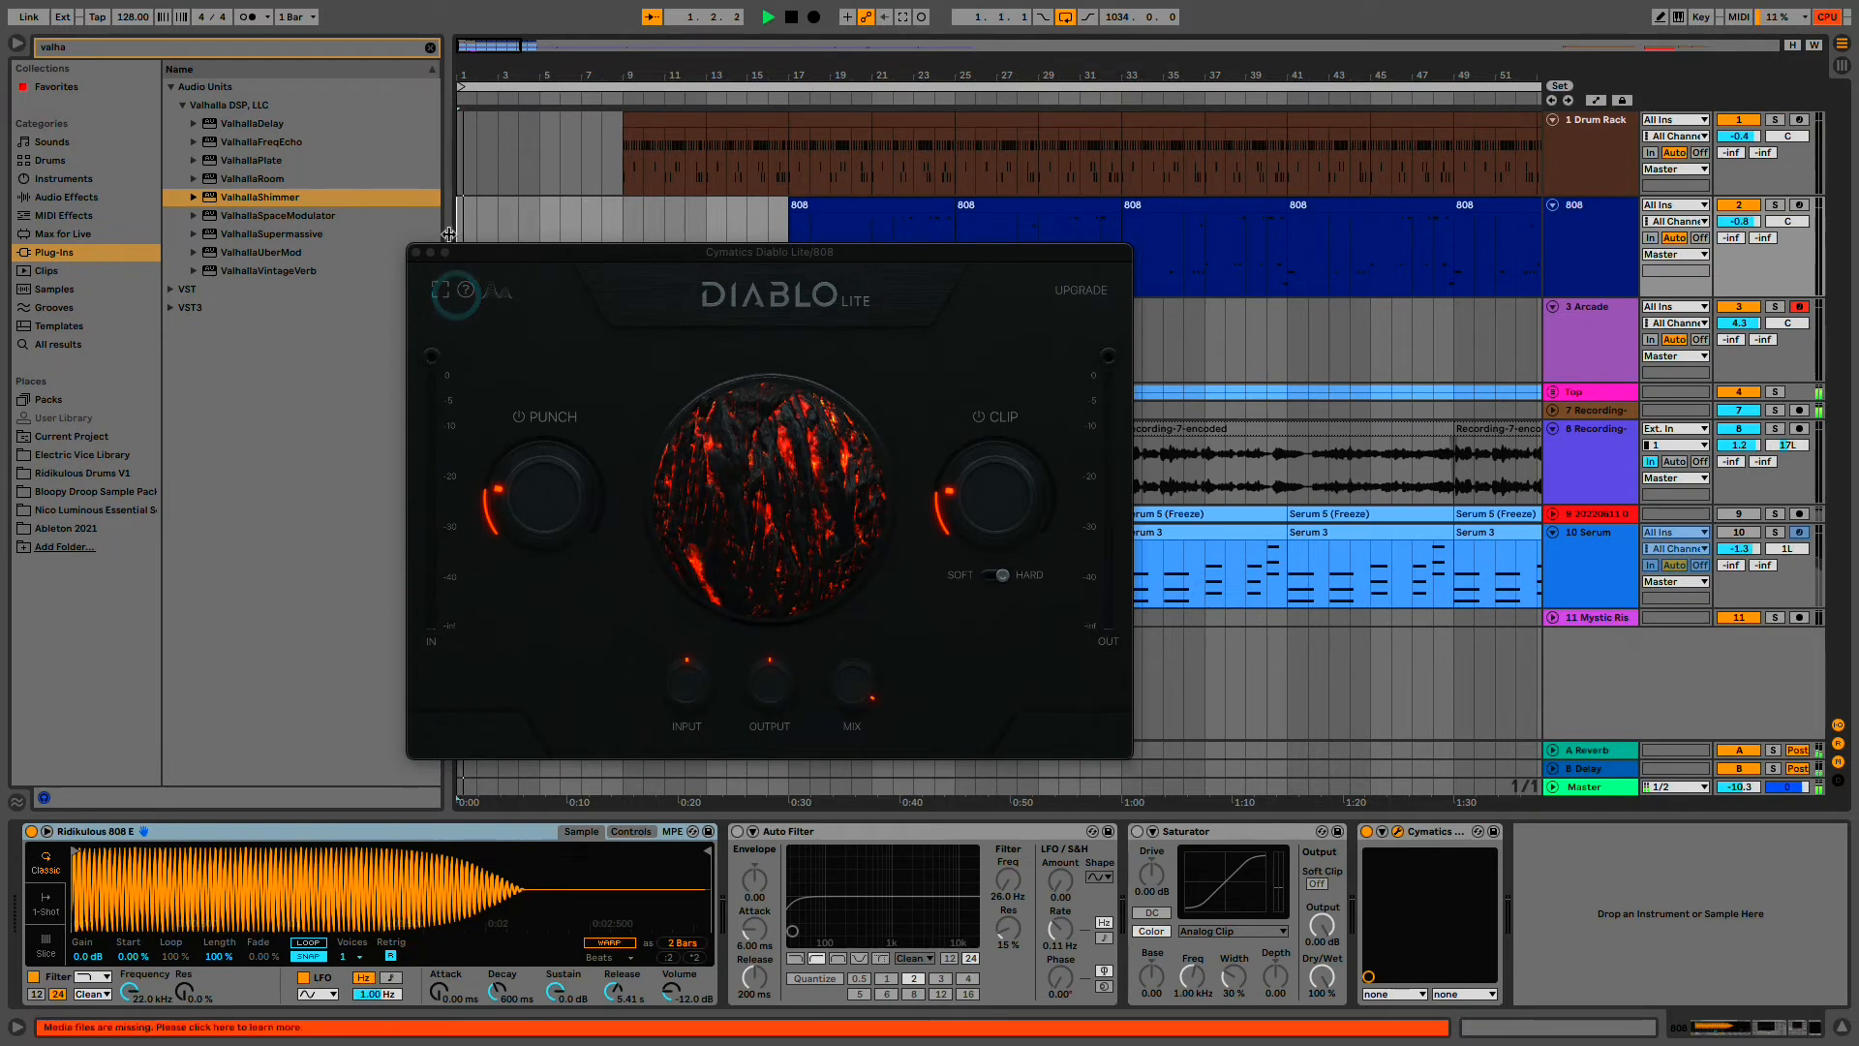
left_click(415, 252)
key("plus")
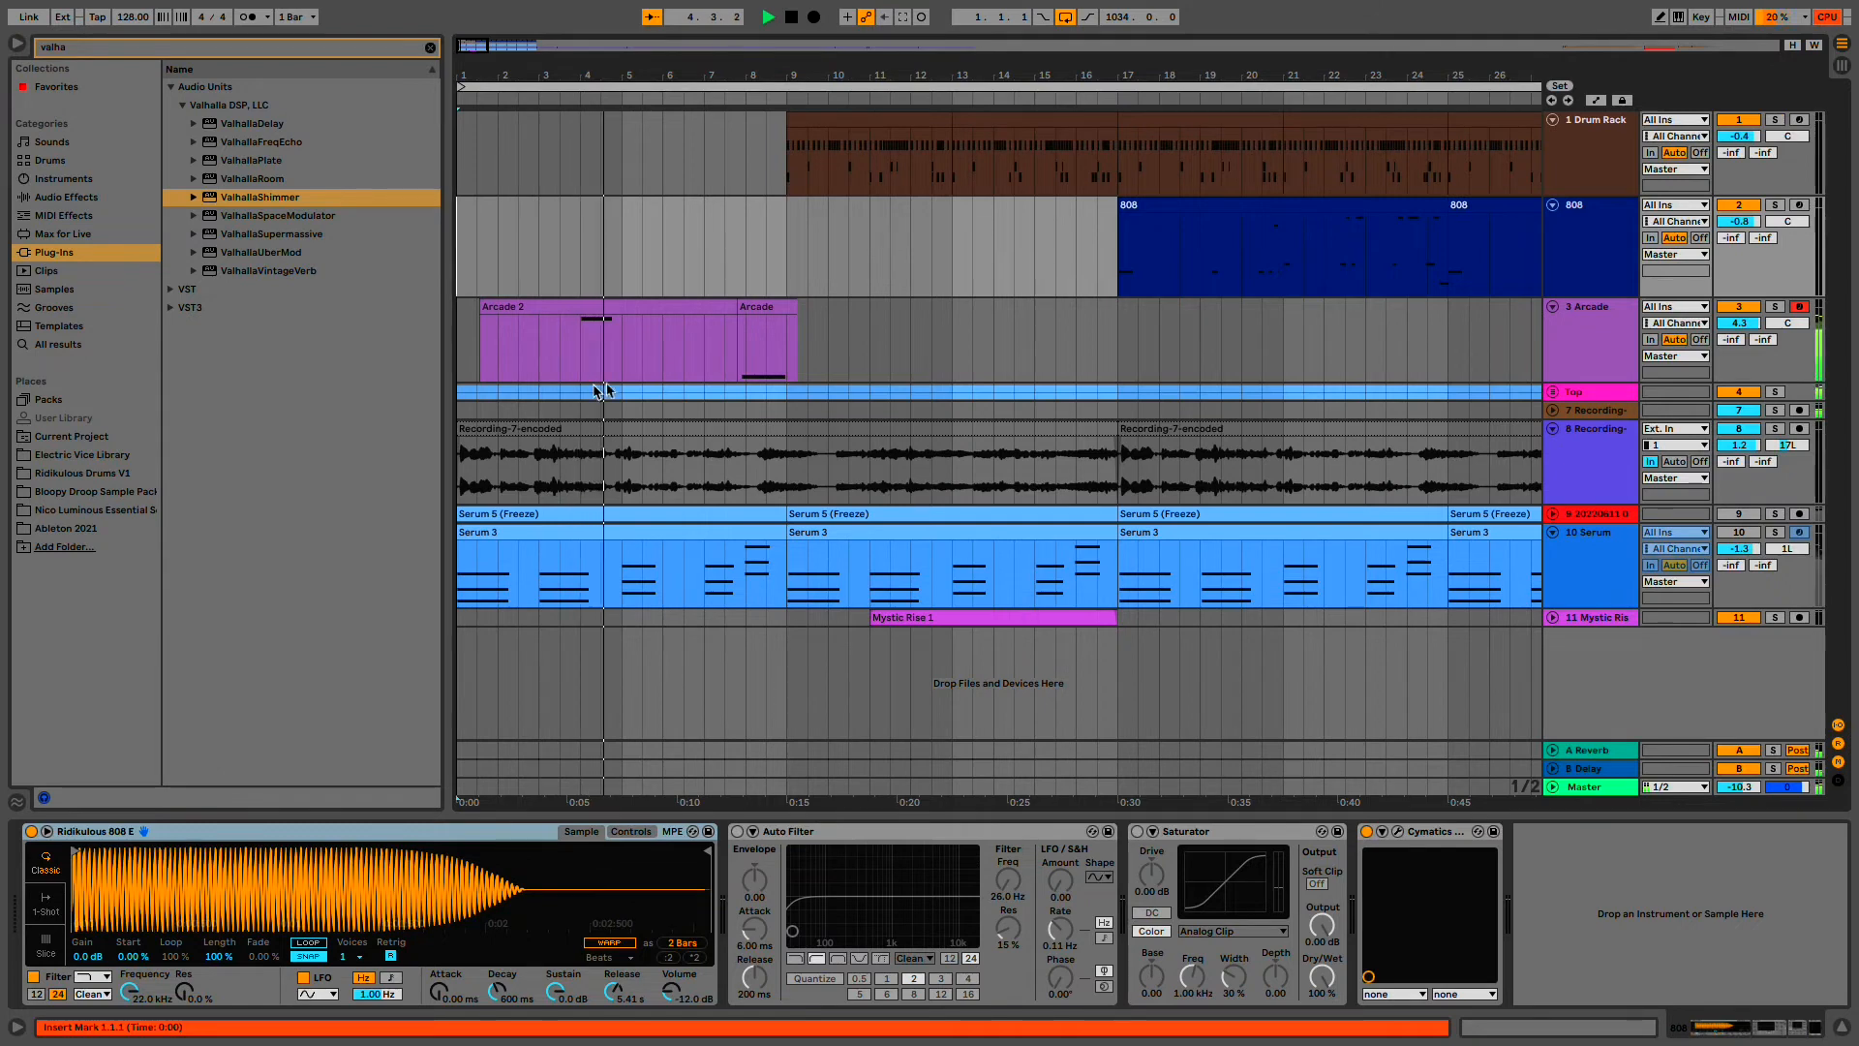
- Lengthen the C3 note in the Arcade 2 clip to end at 4.4.3, and close the ValhallaShimmer window
double_click(612, 306)
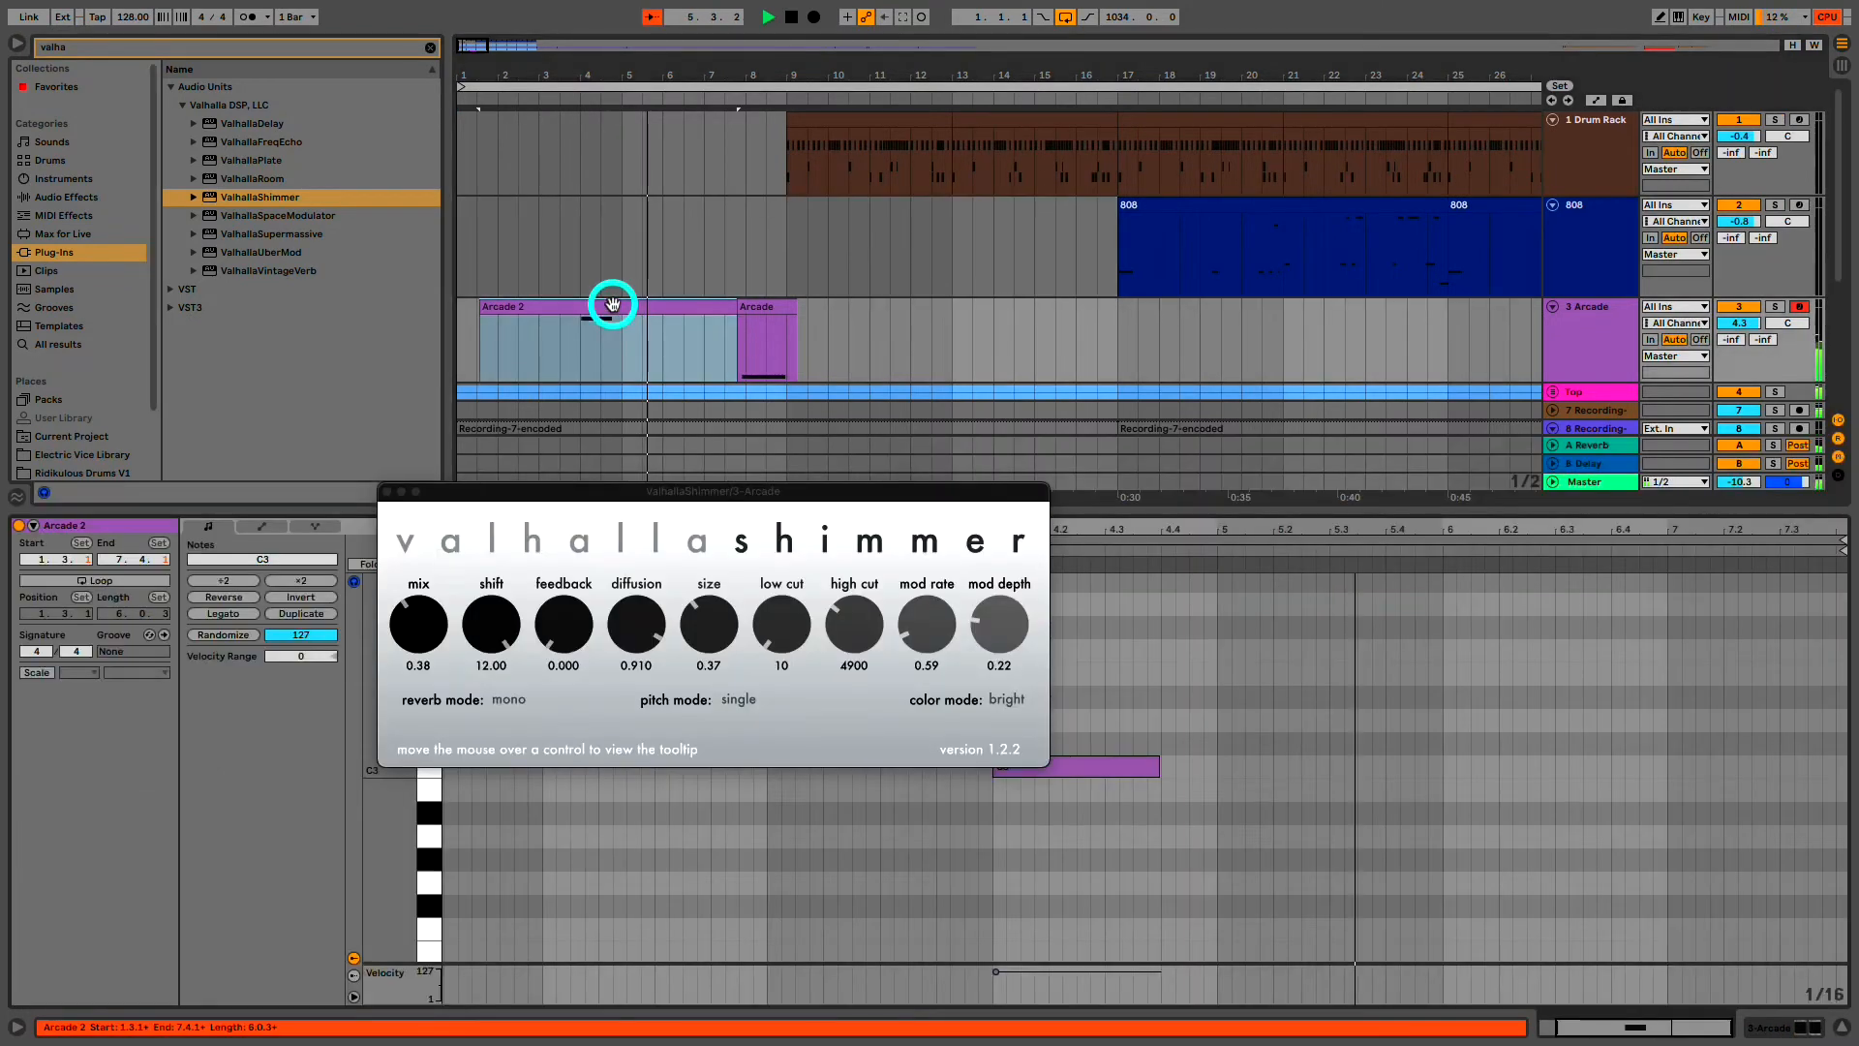
left_click_drag(1158, 767, 1188, 771)
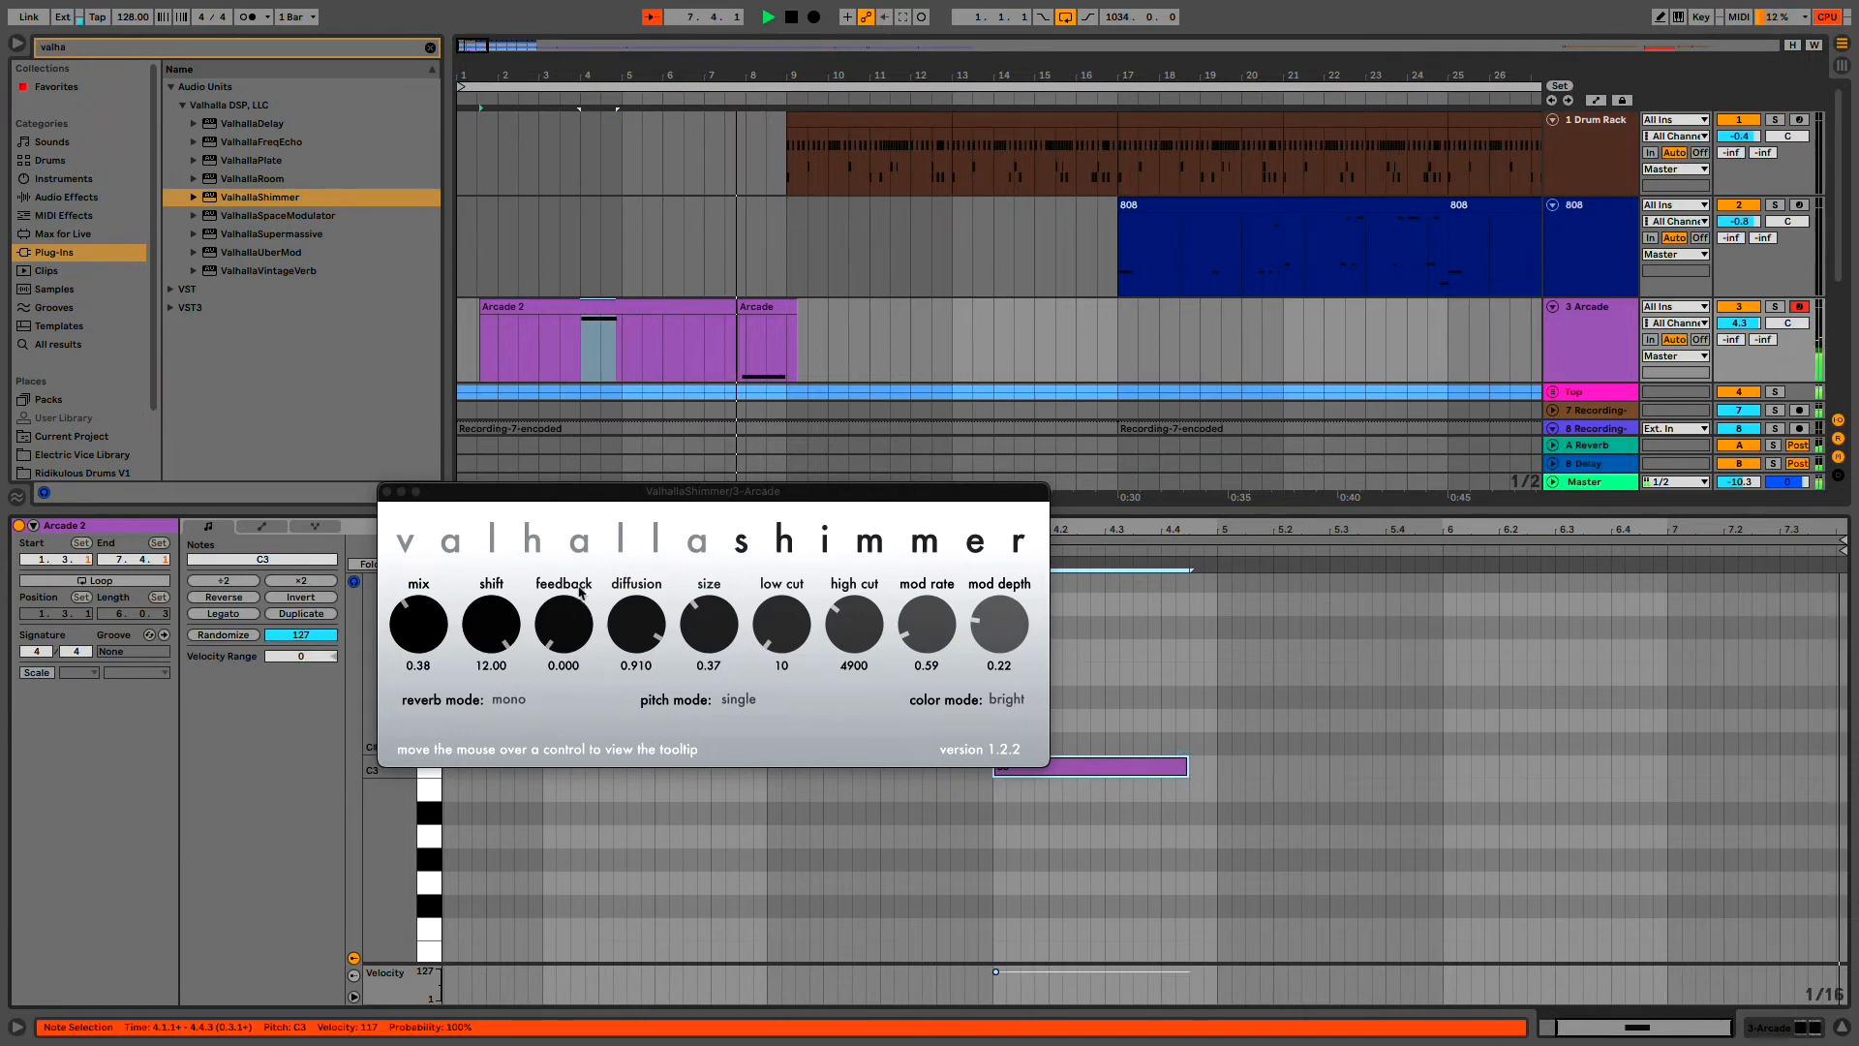
left_click(765, 304)
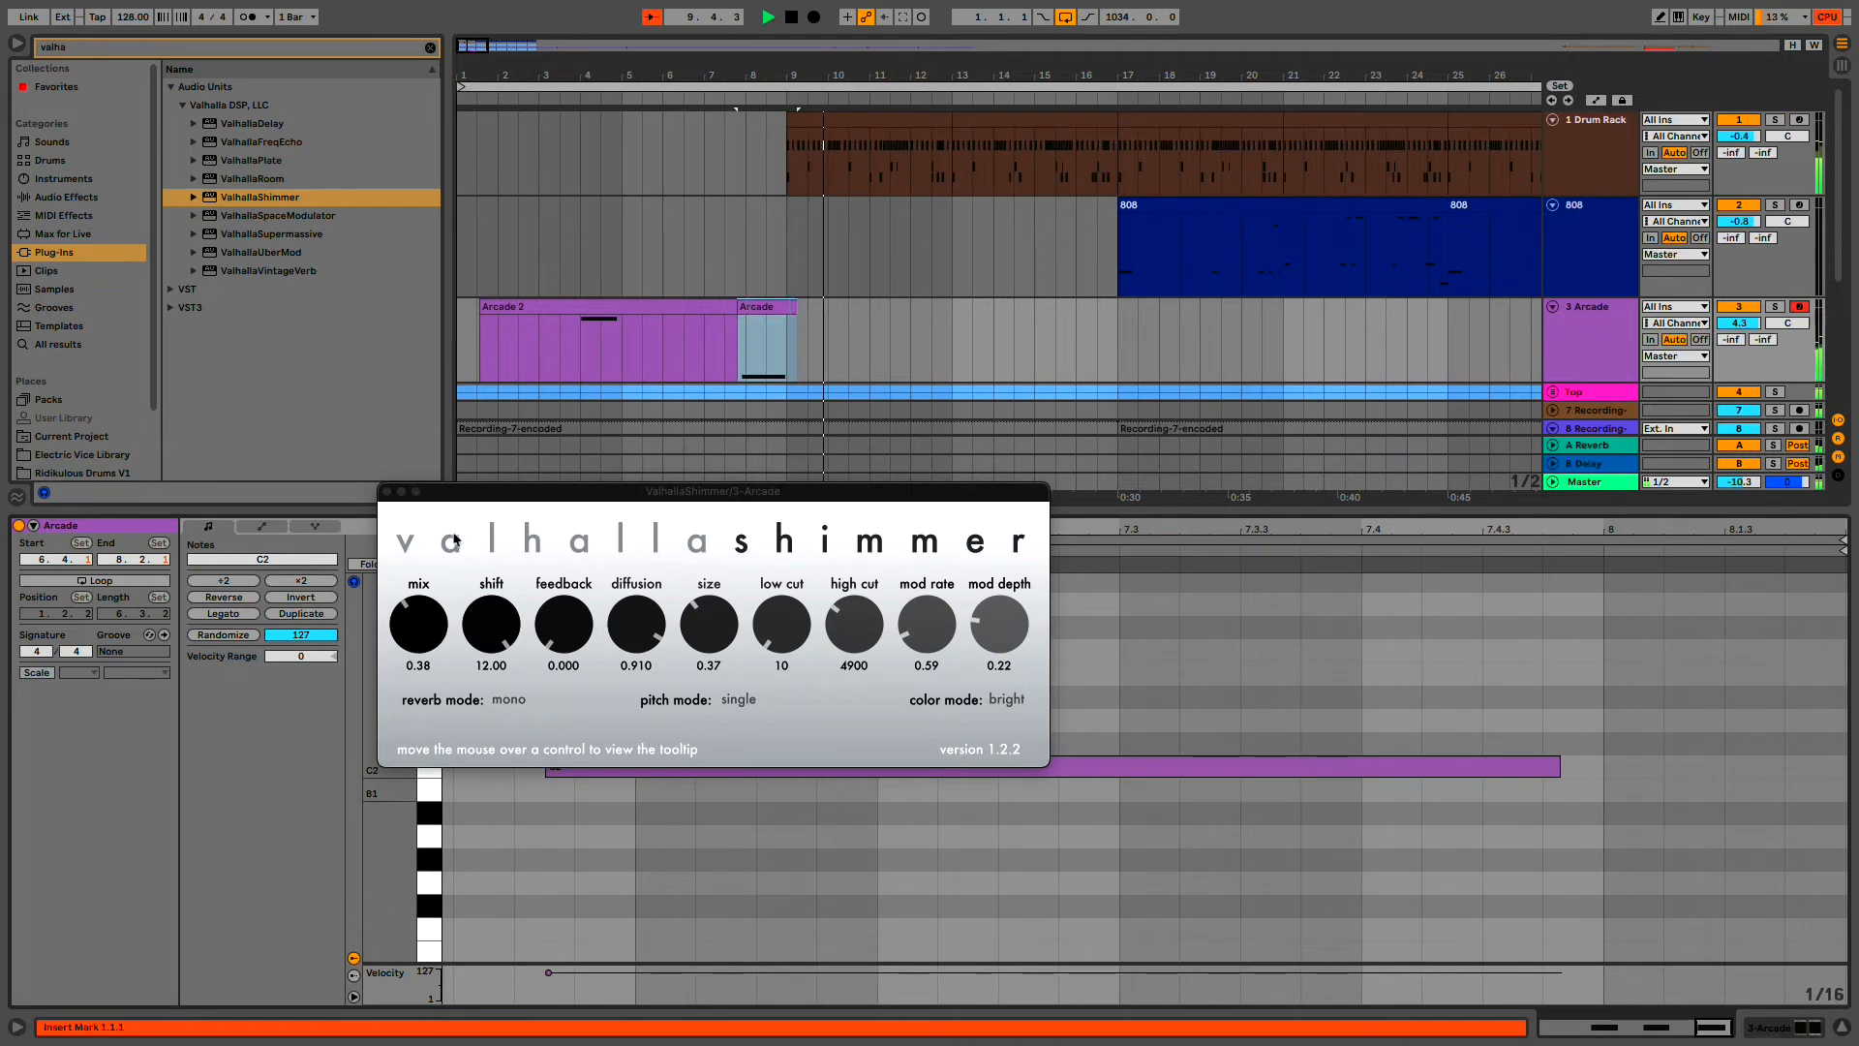
left_click(386, 493)
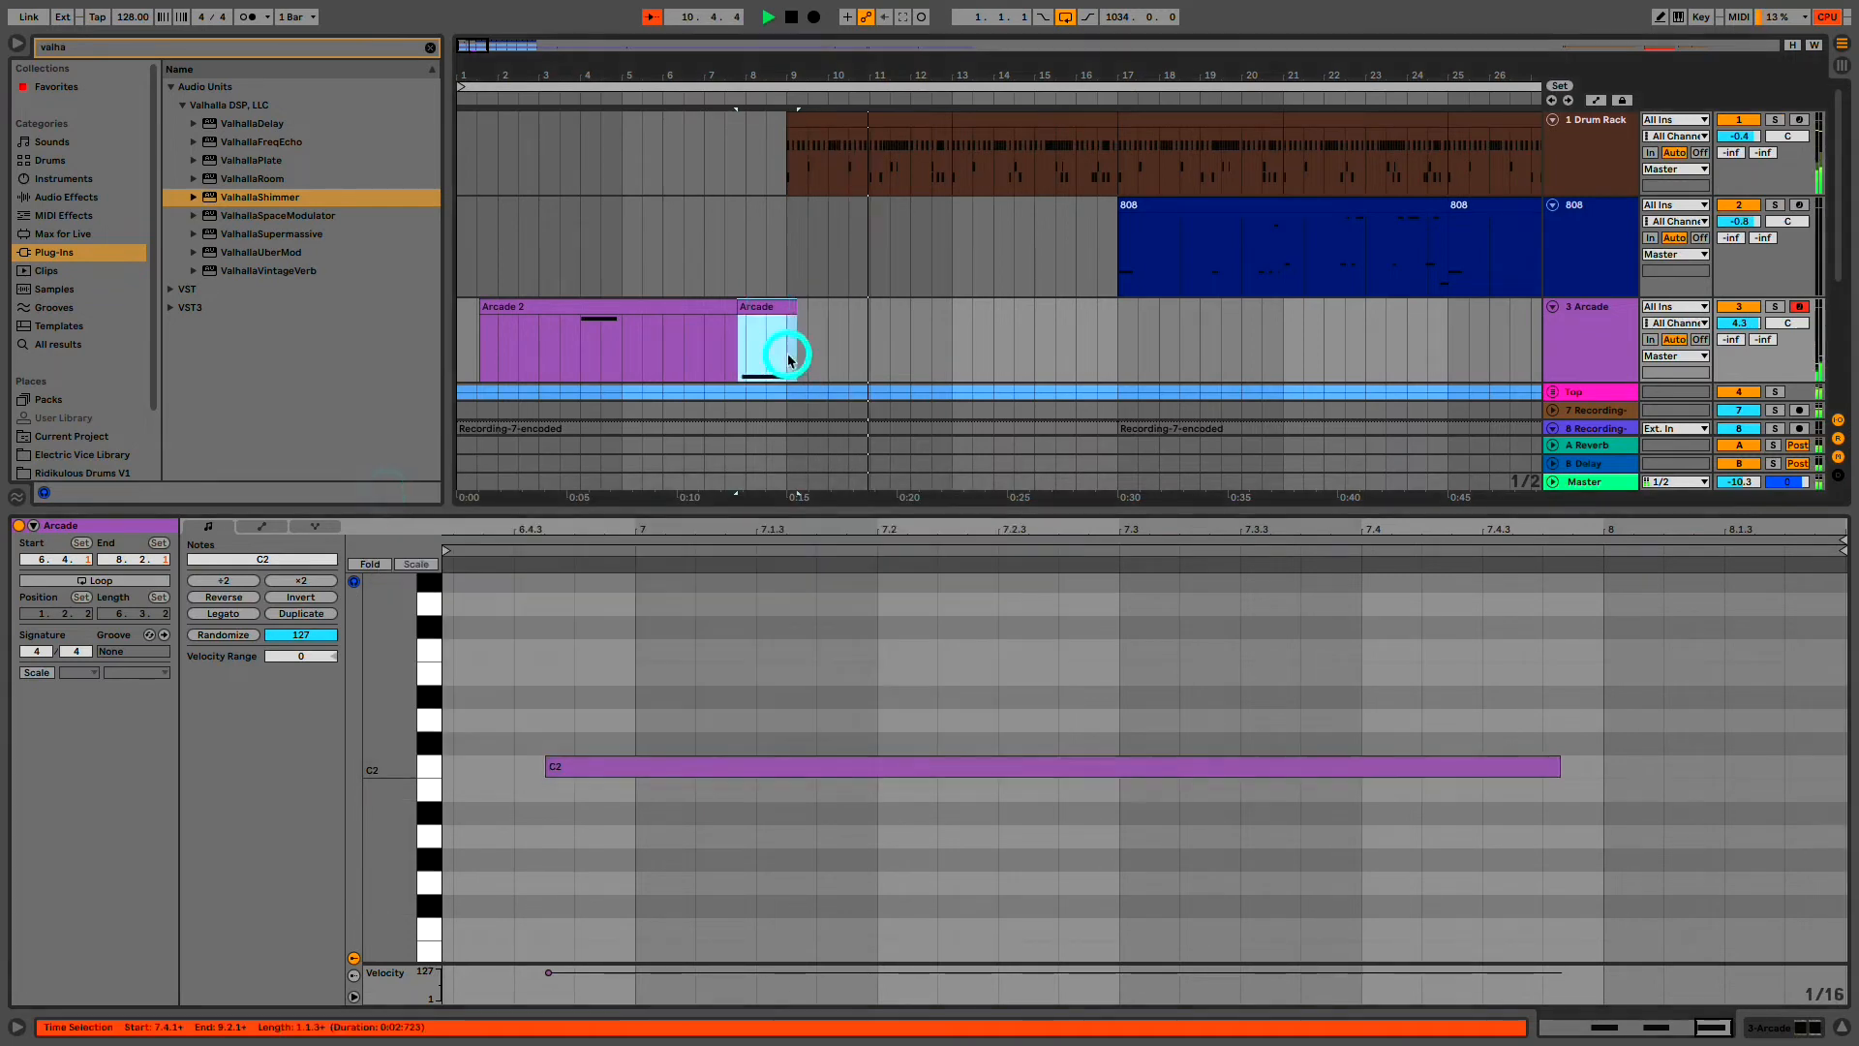
- Consolidate the Arcade track's clips from bar 1 to bar 9 into one clip and duplicate it to bars 9–17
left_click_drag(788, 349, 424, 346)
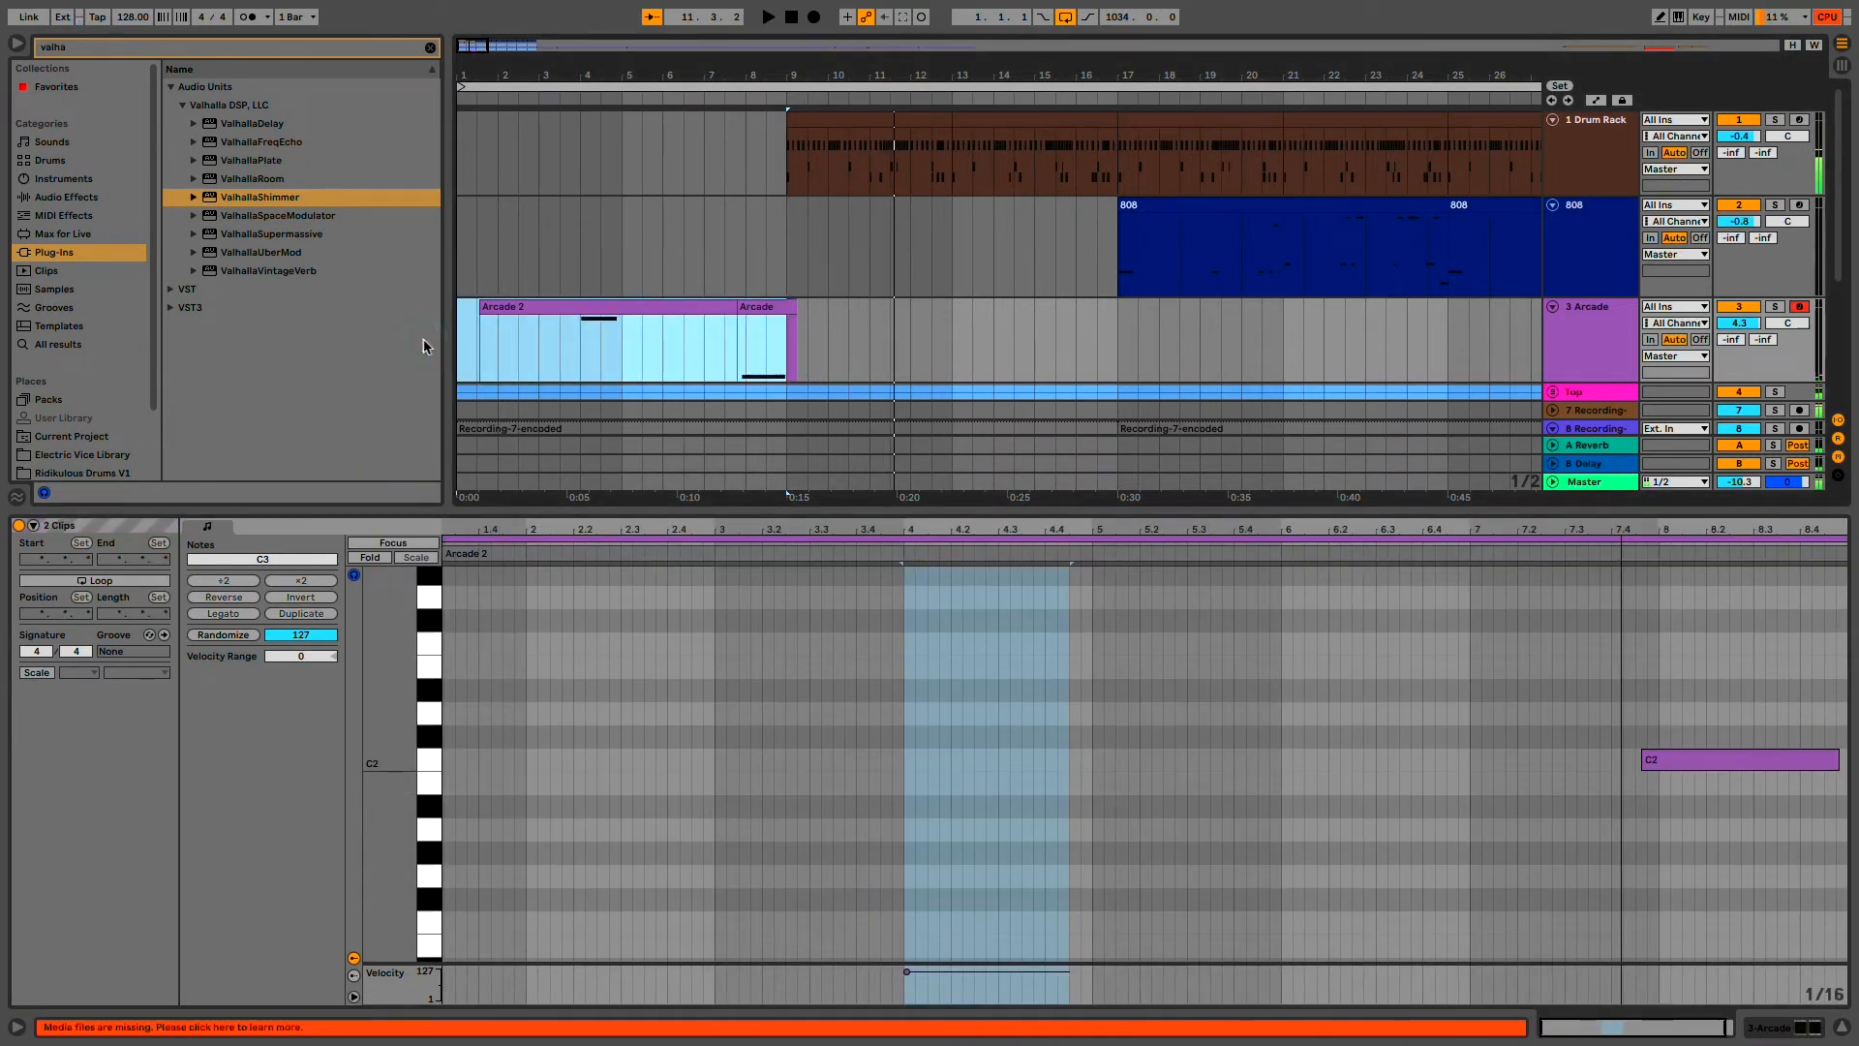
key("ctrl+d")
left_click_drag(455, 354, 786, 310)
key("super+j")
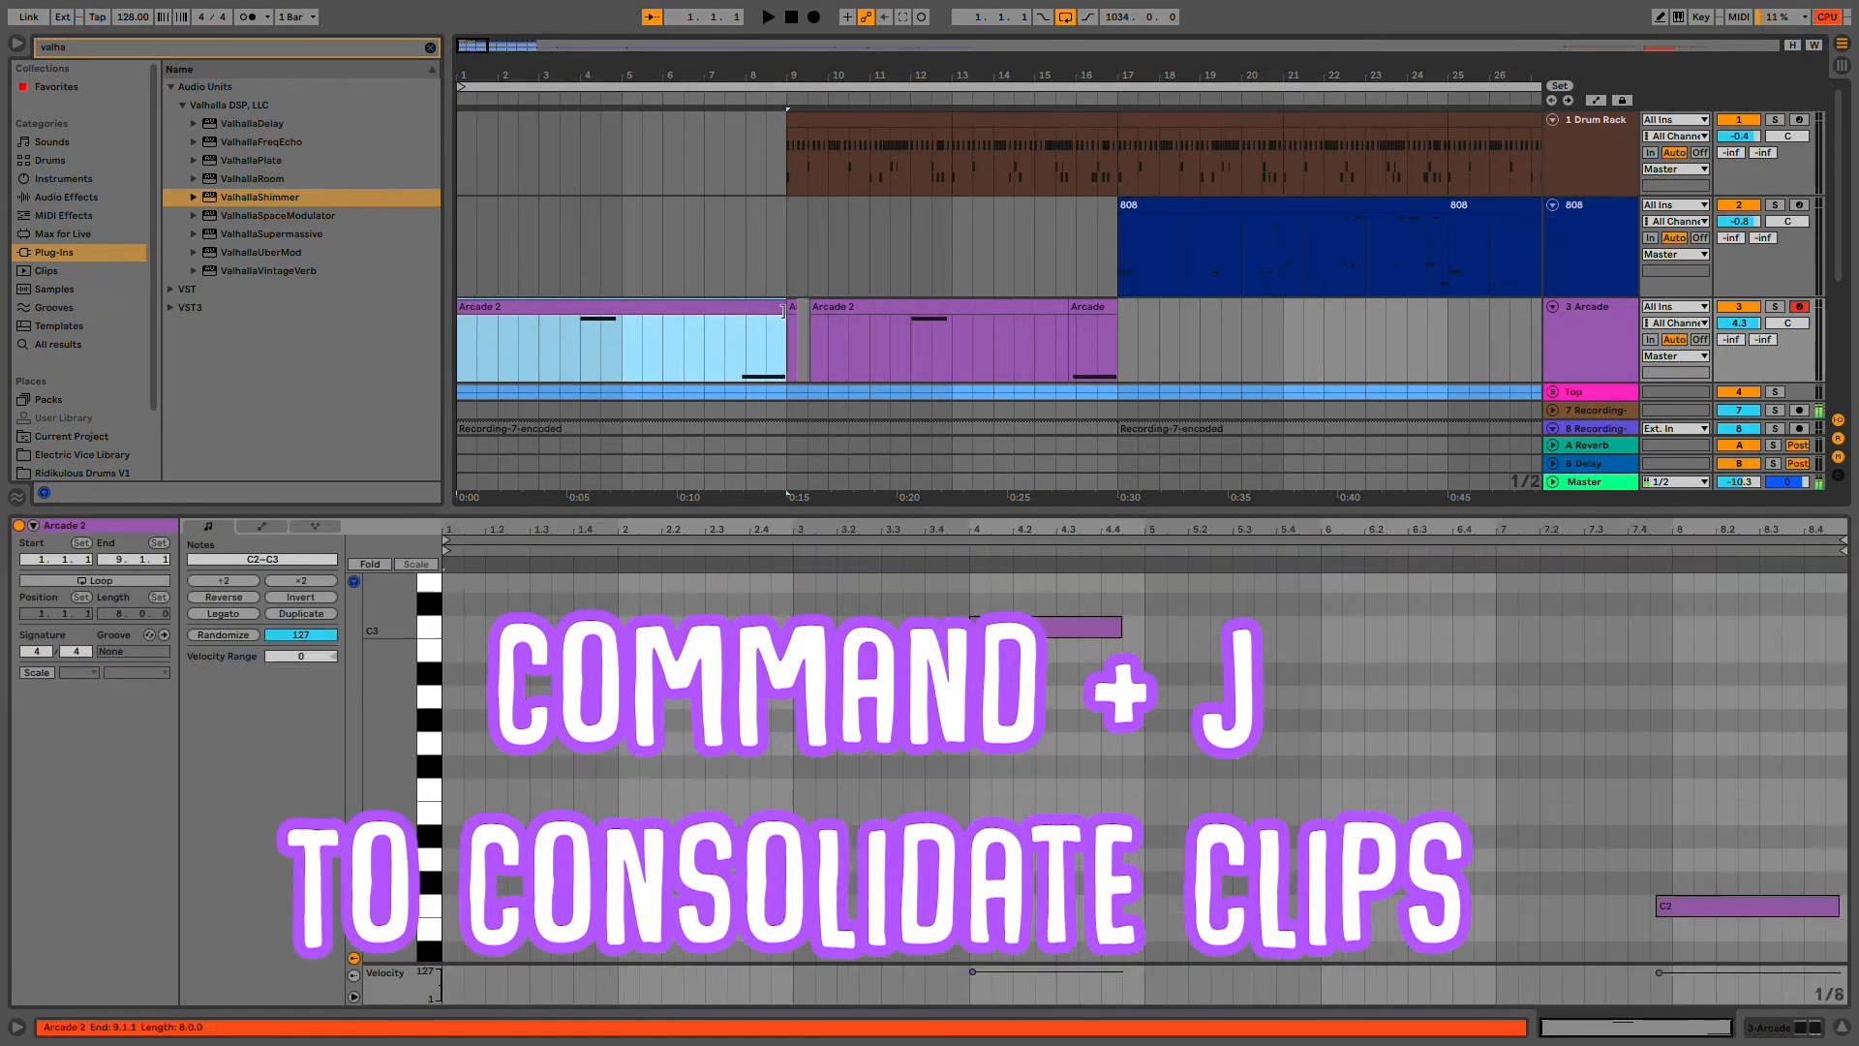
key("super+d")
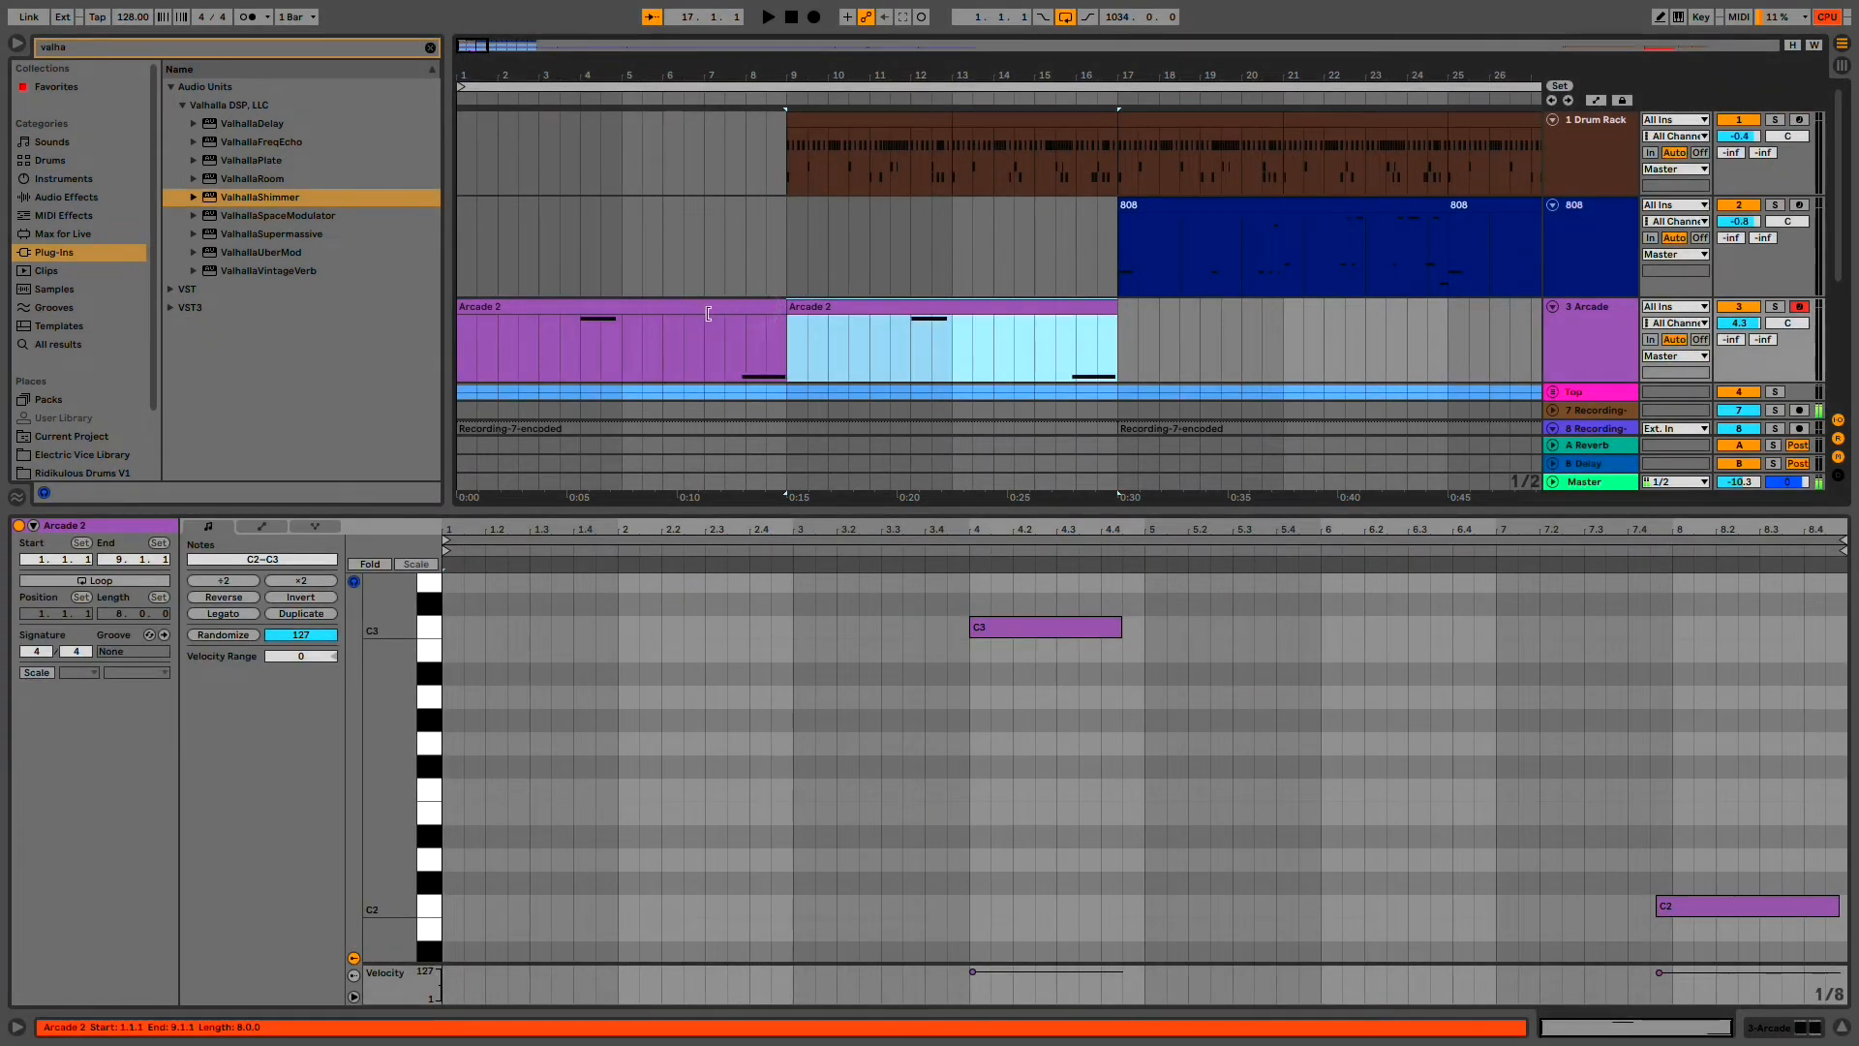
- Play the arrangement from bar 9 into the drop, hide the clip view and unfold the Mystic Rise track
scroll(709, 314, "down", 5)
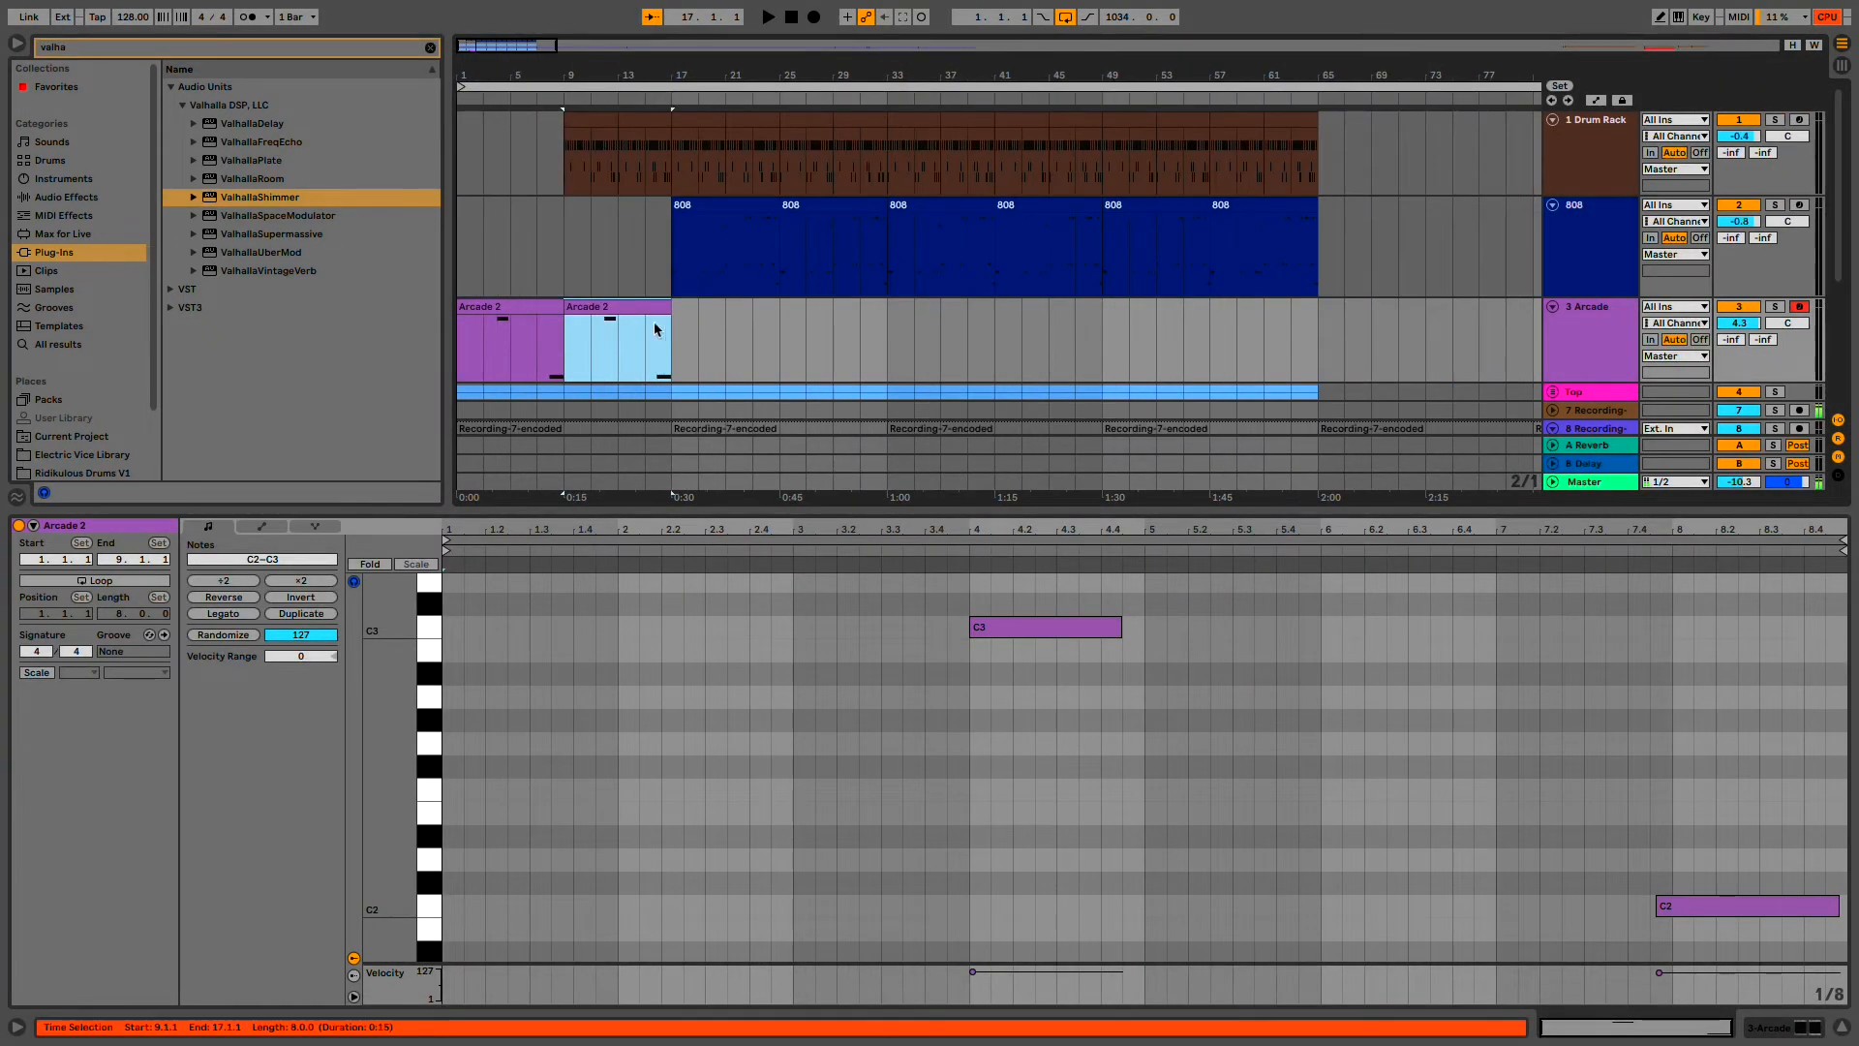
left_click(574, 311)
key("space")
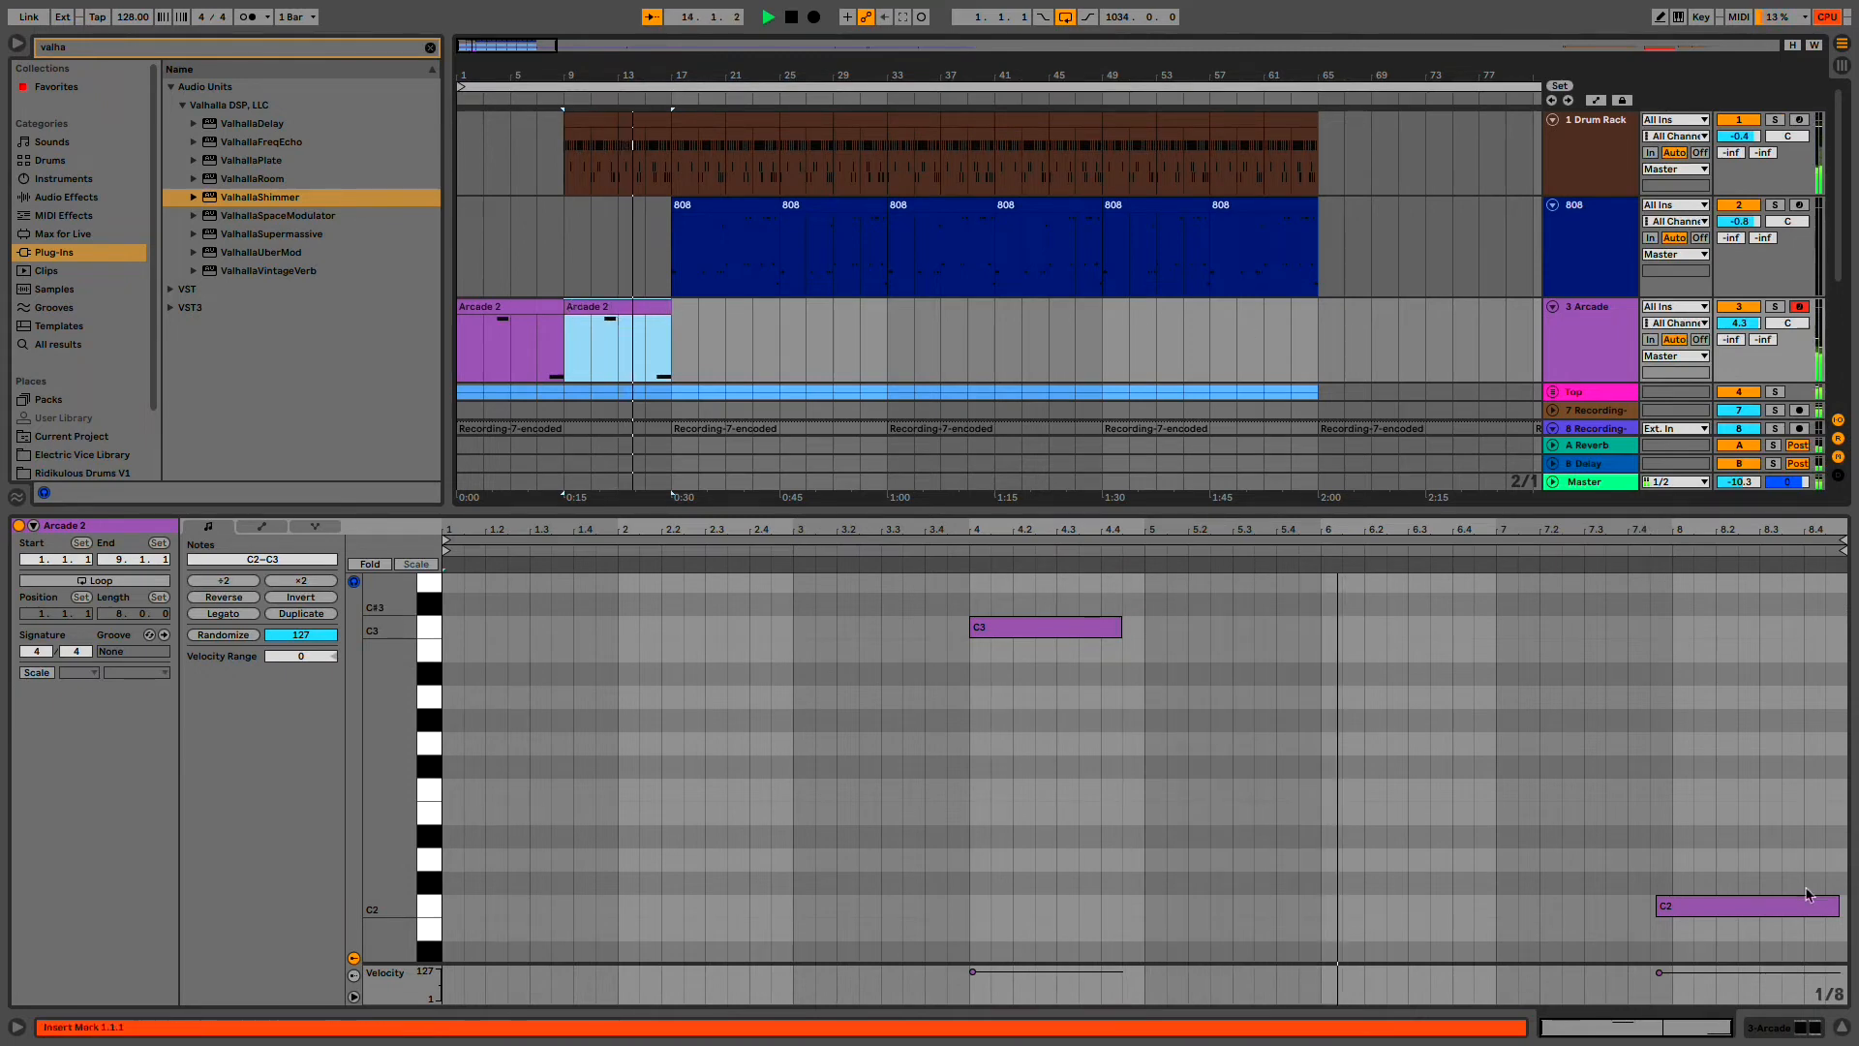
left_click(1842, 1027)
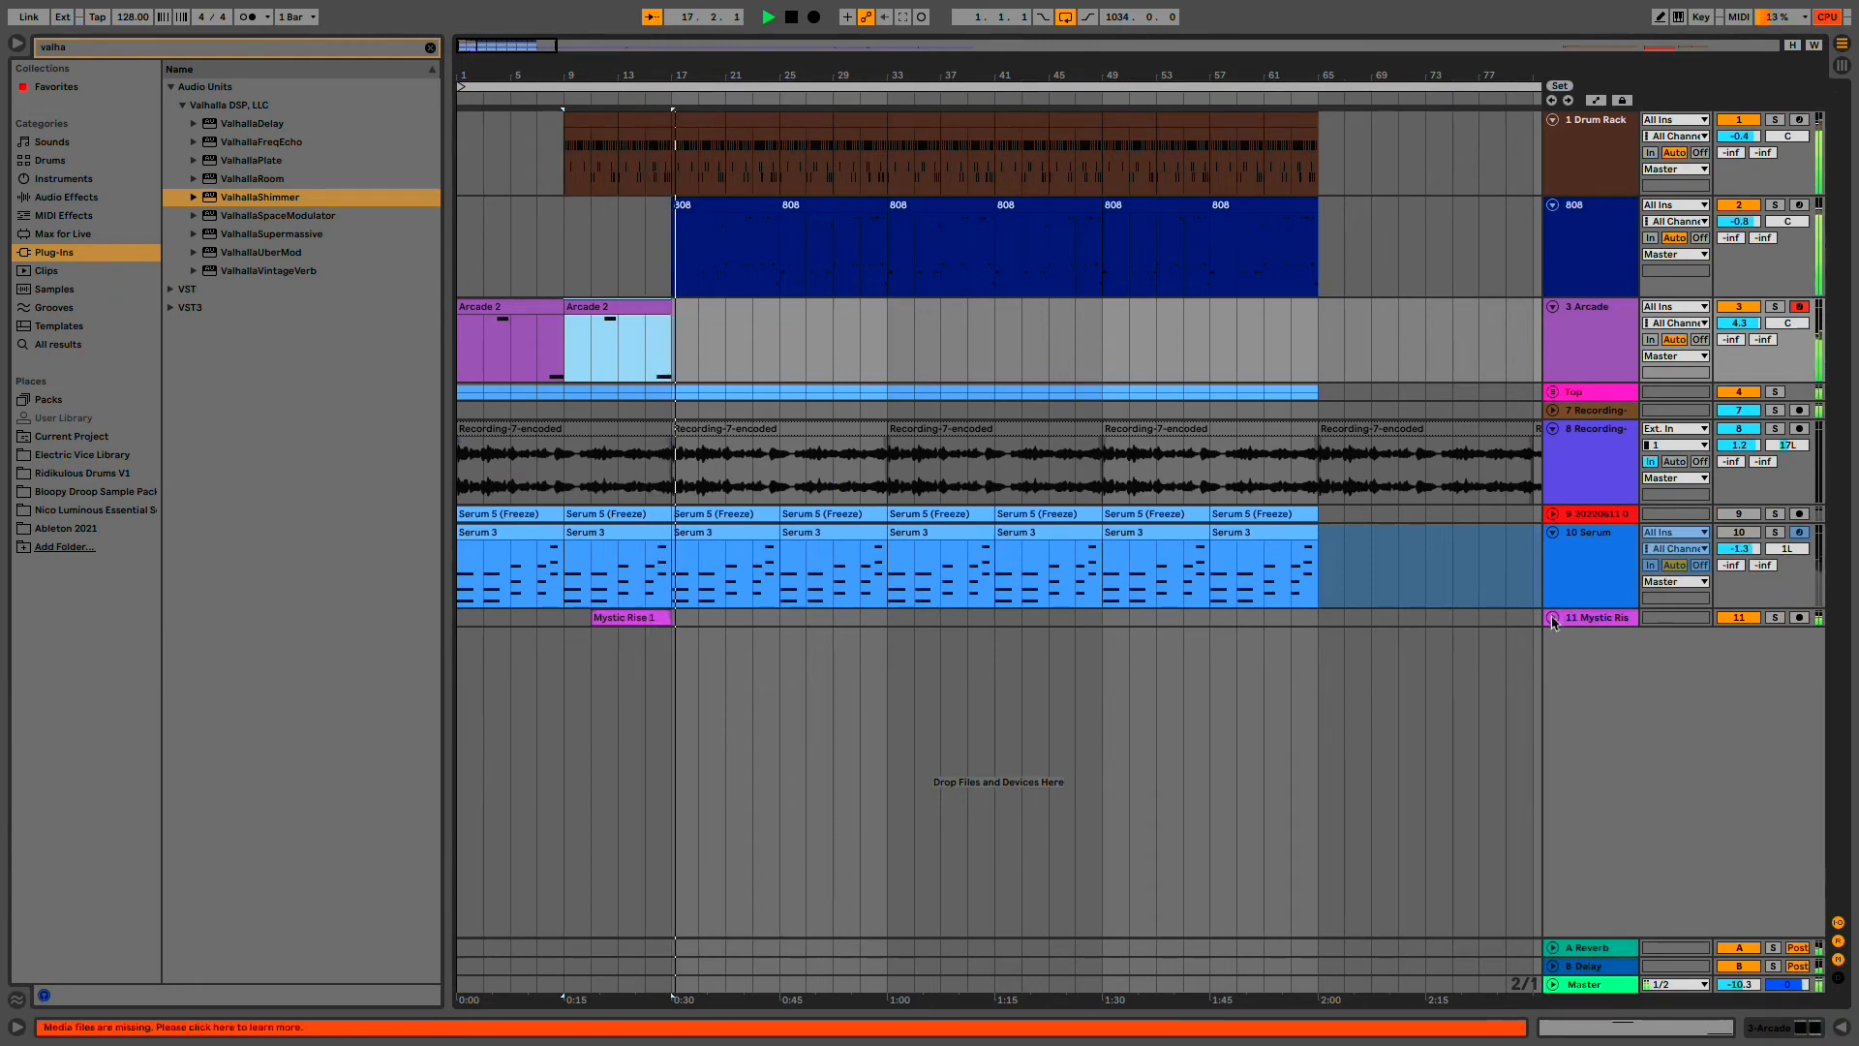
left_click(1554, 618)
key("space")
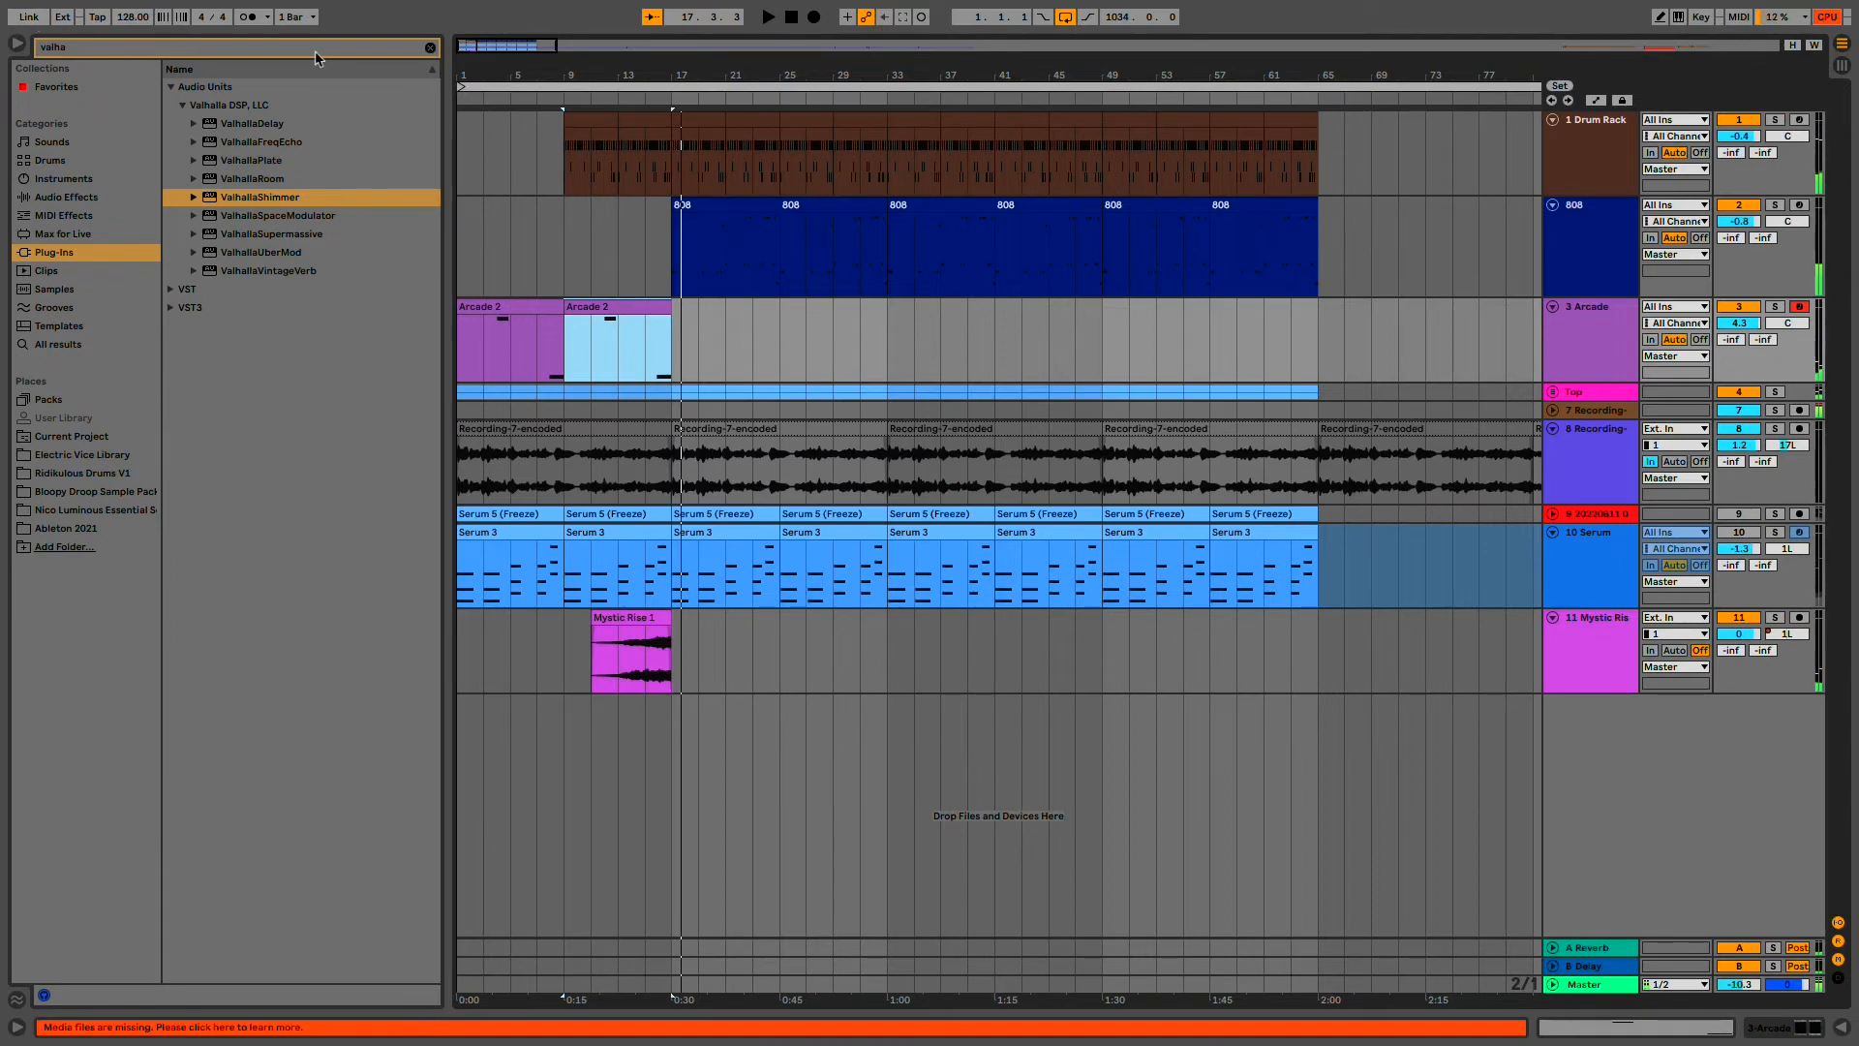
- Search the browser for "808 cymbal" and preview samples, ending on Cymbal 808 Tone11 k.wav
left_click(432, 49)
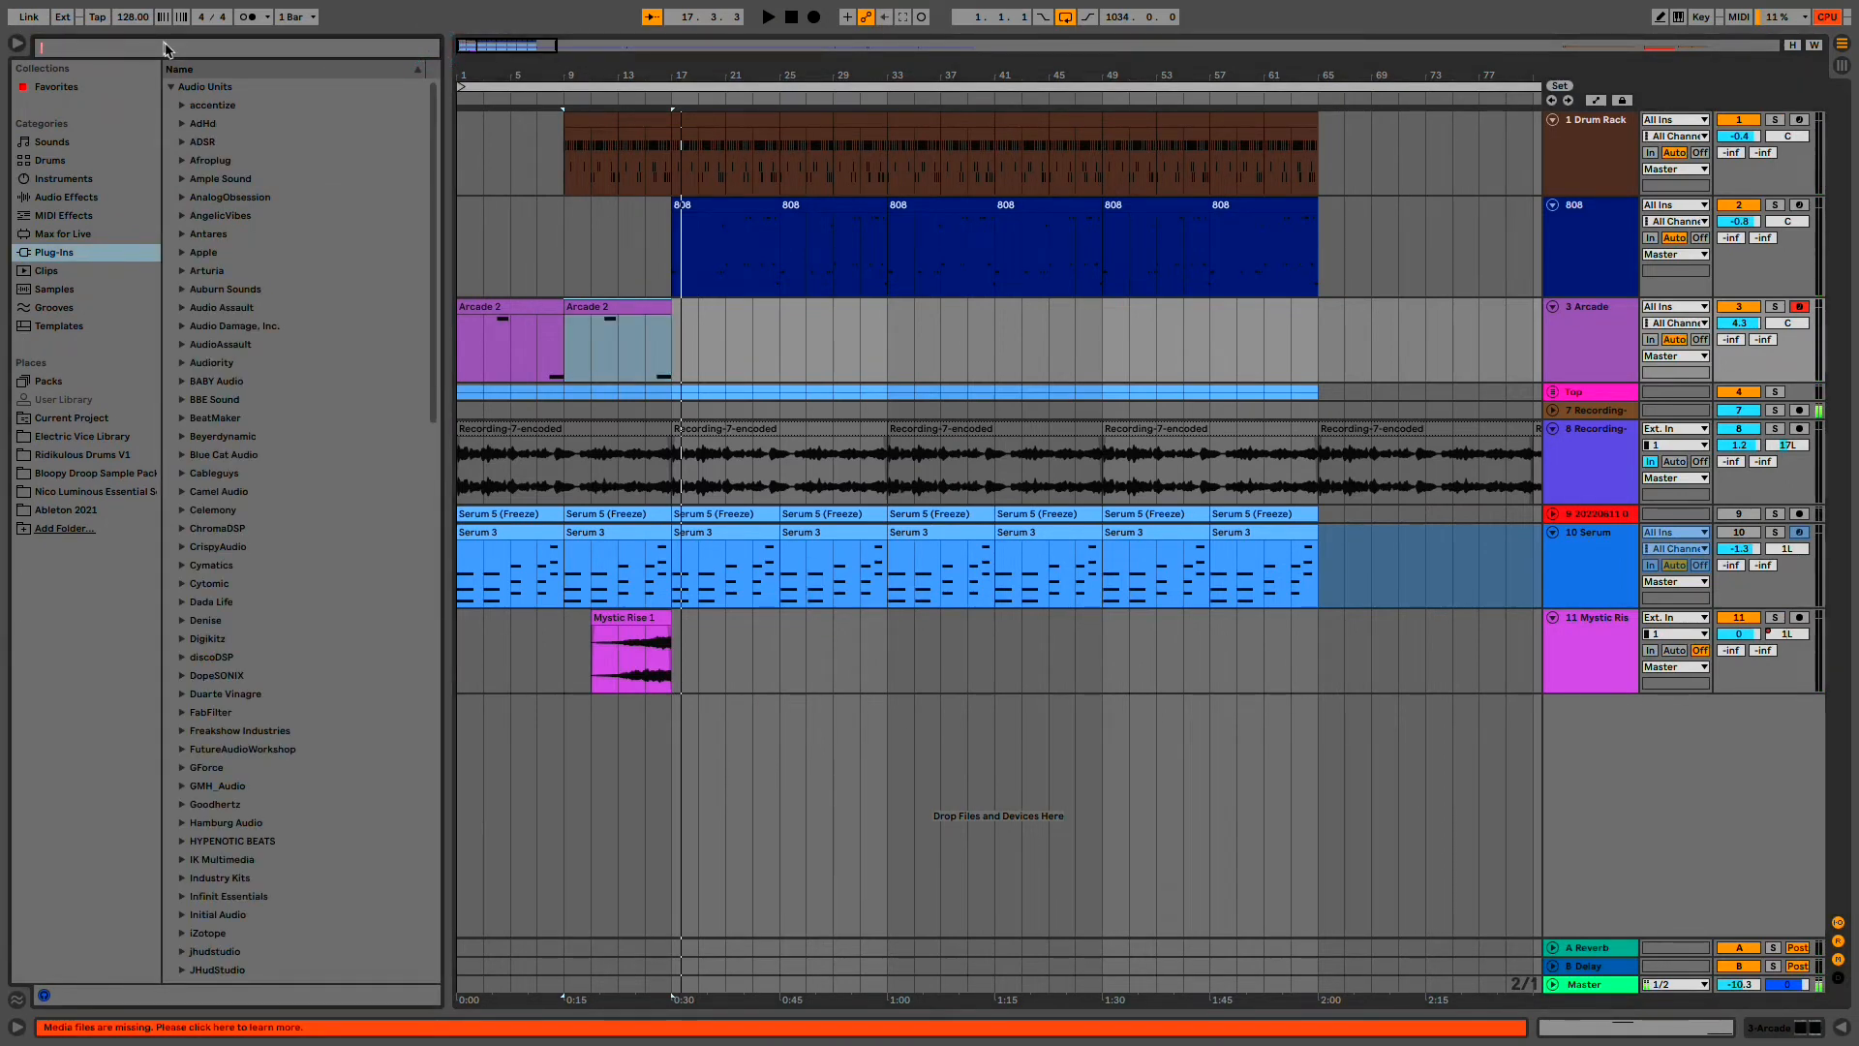
type("808")
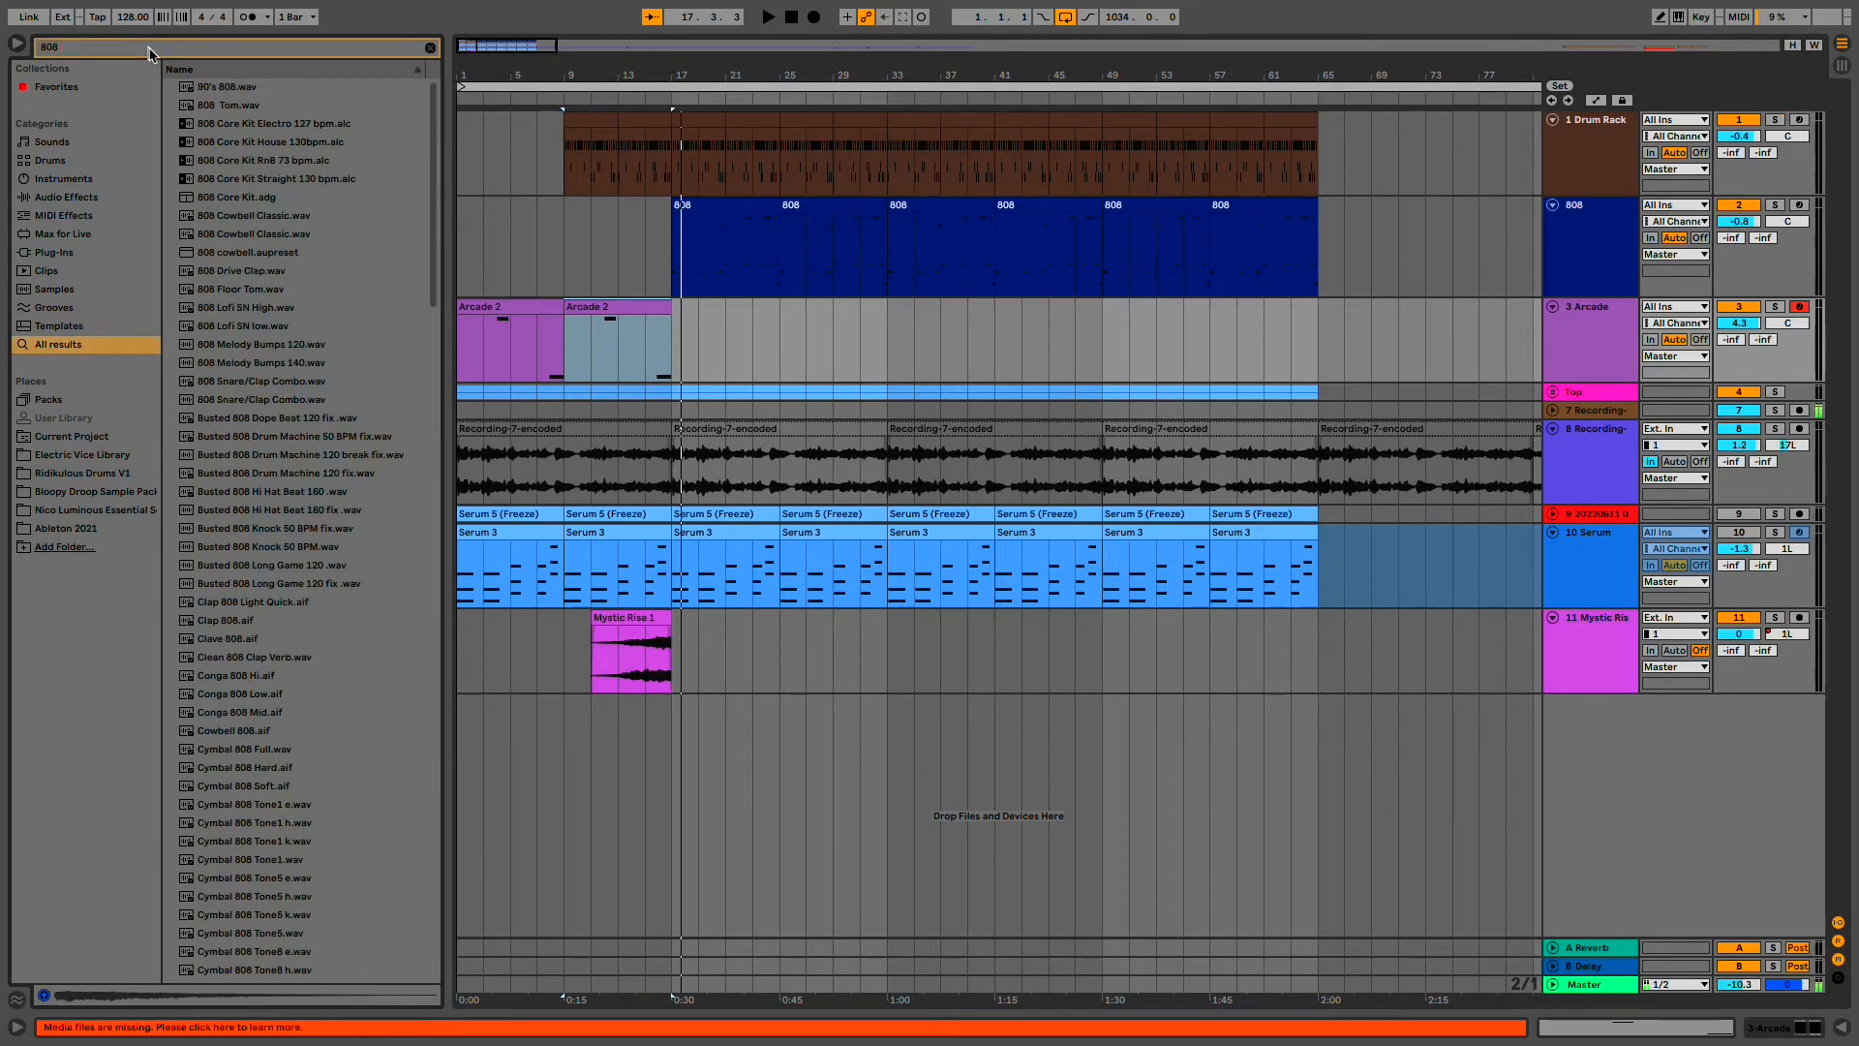
type(" cymbal")
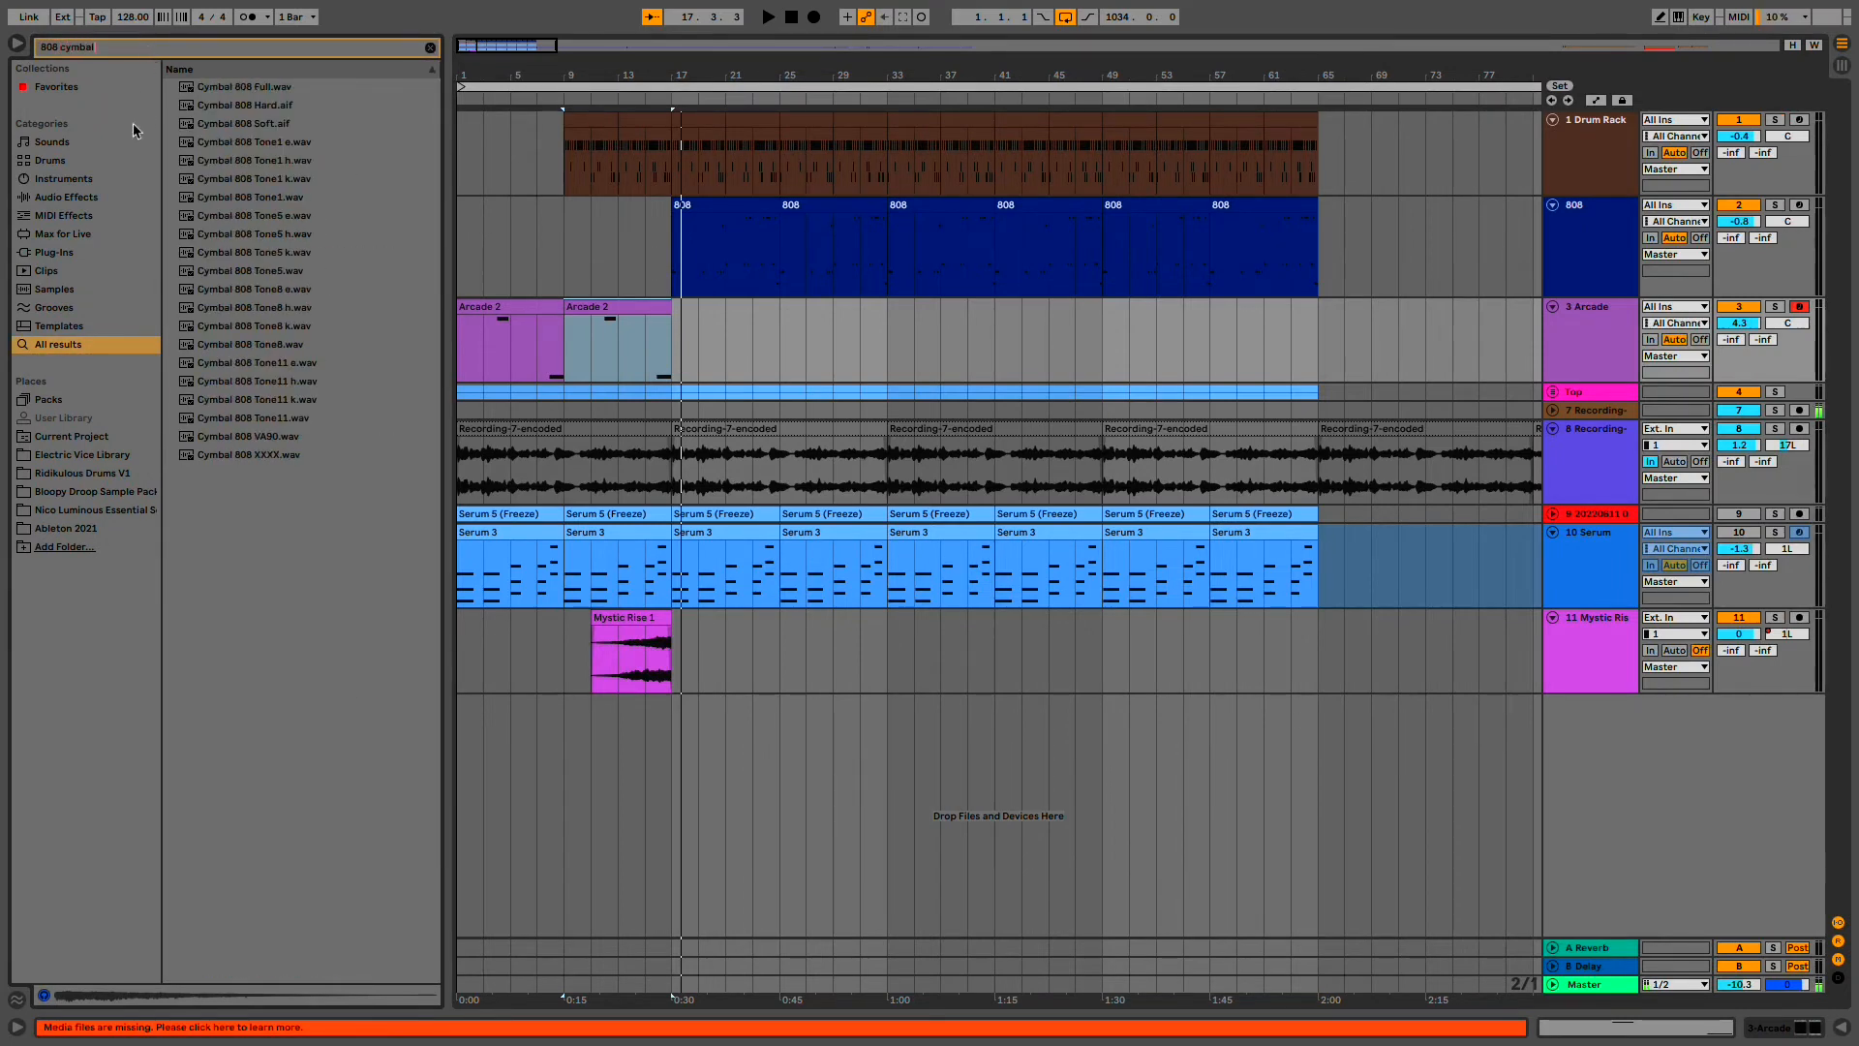
left_click(219, 188)
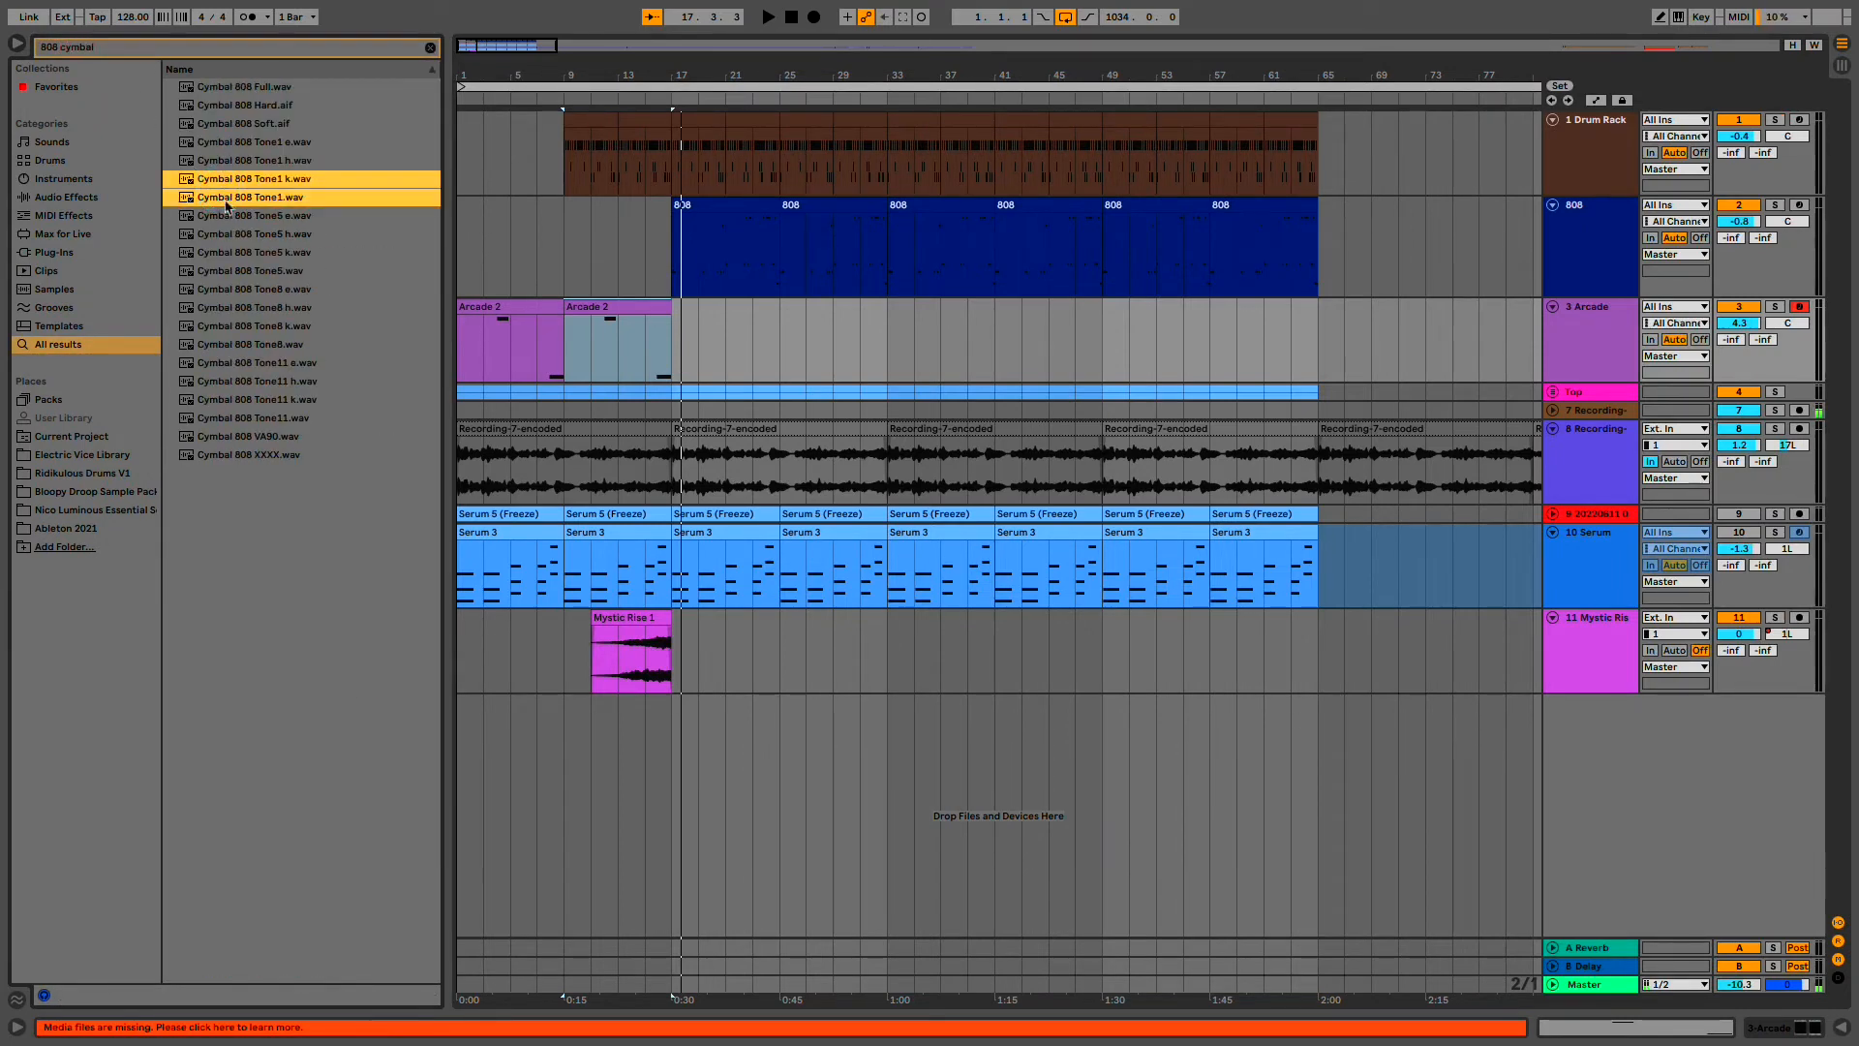
left_click(221, 403)
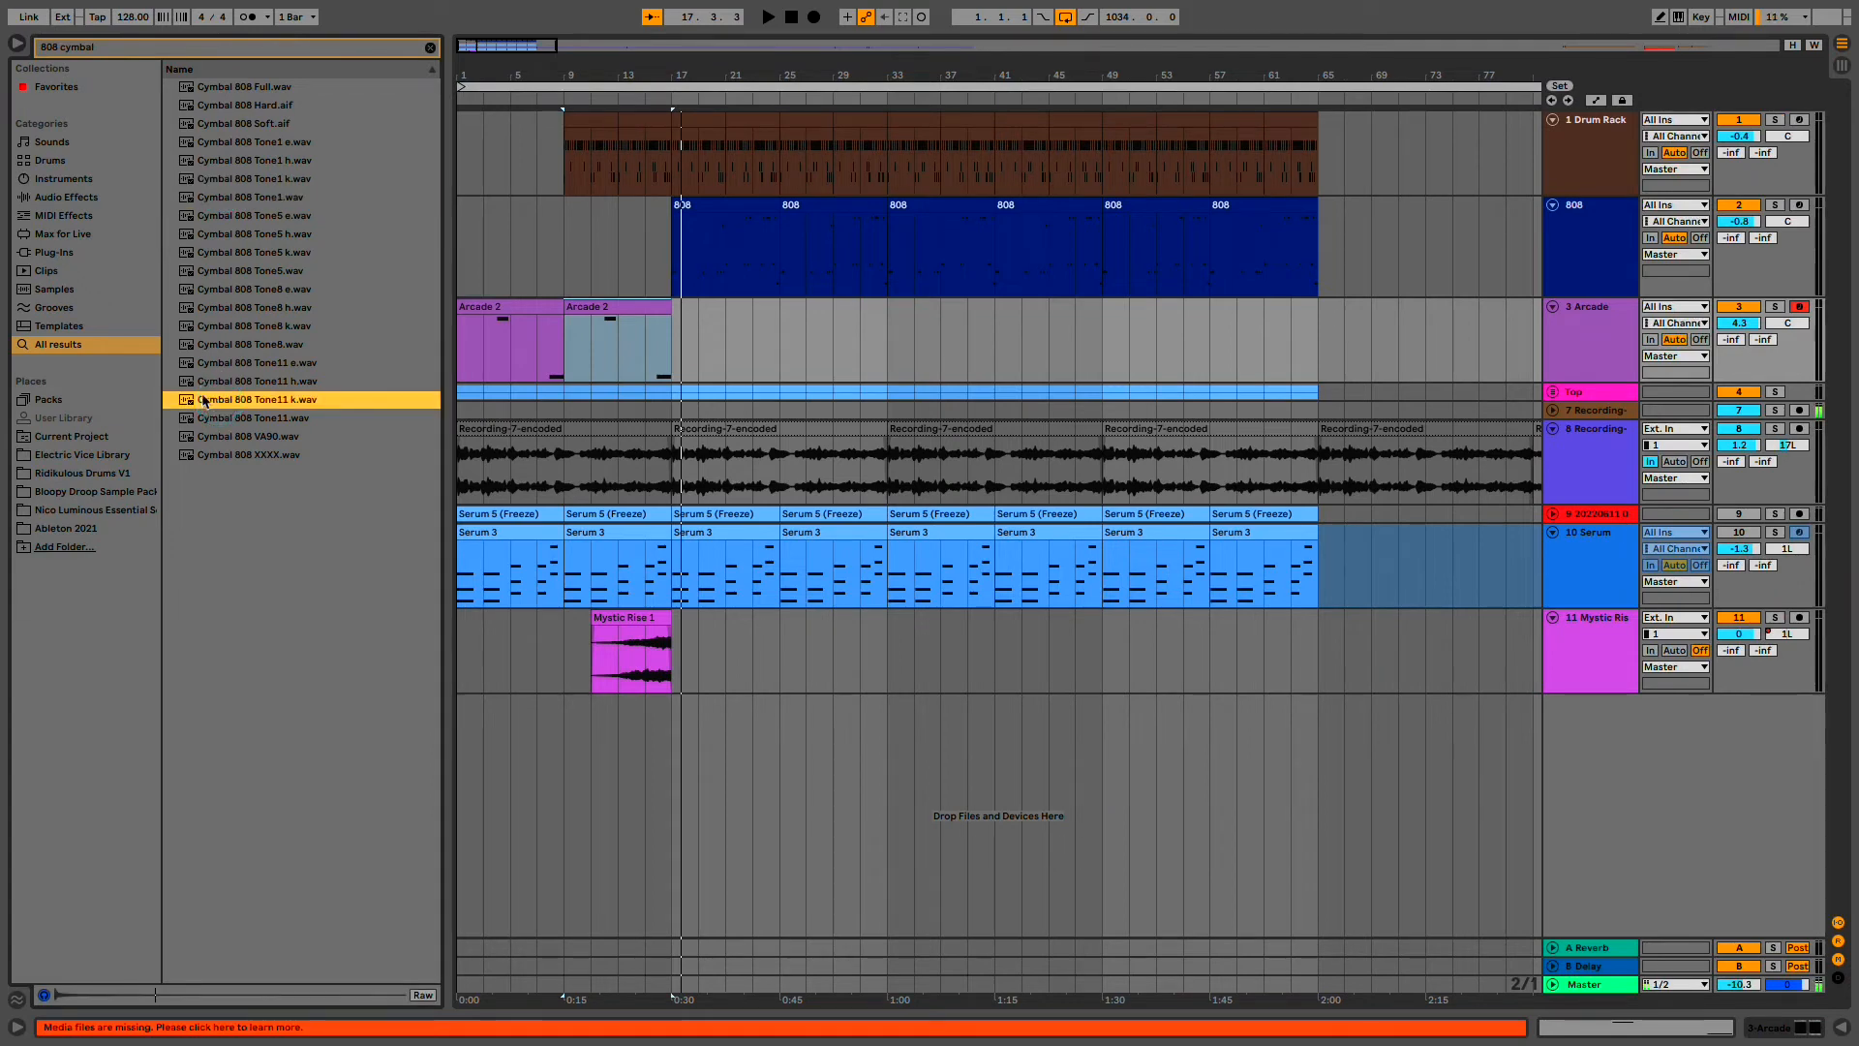
- Place the Cymbal 808 Tone11 k sample at bar 17 on a new track, turn off Warp and lower the track's volume to -6.8 dB
left_click_drag(195, 406, 678, 760)
double_click(684, 705)
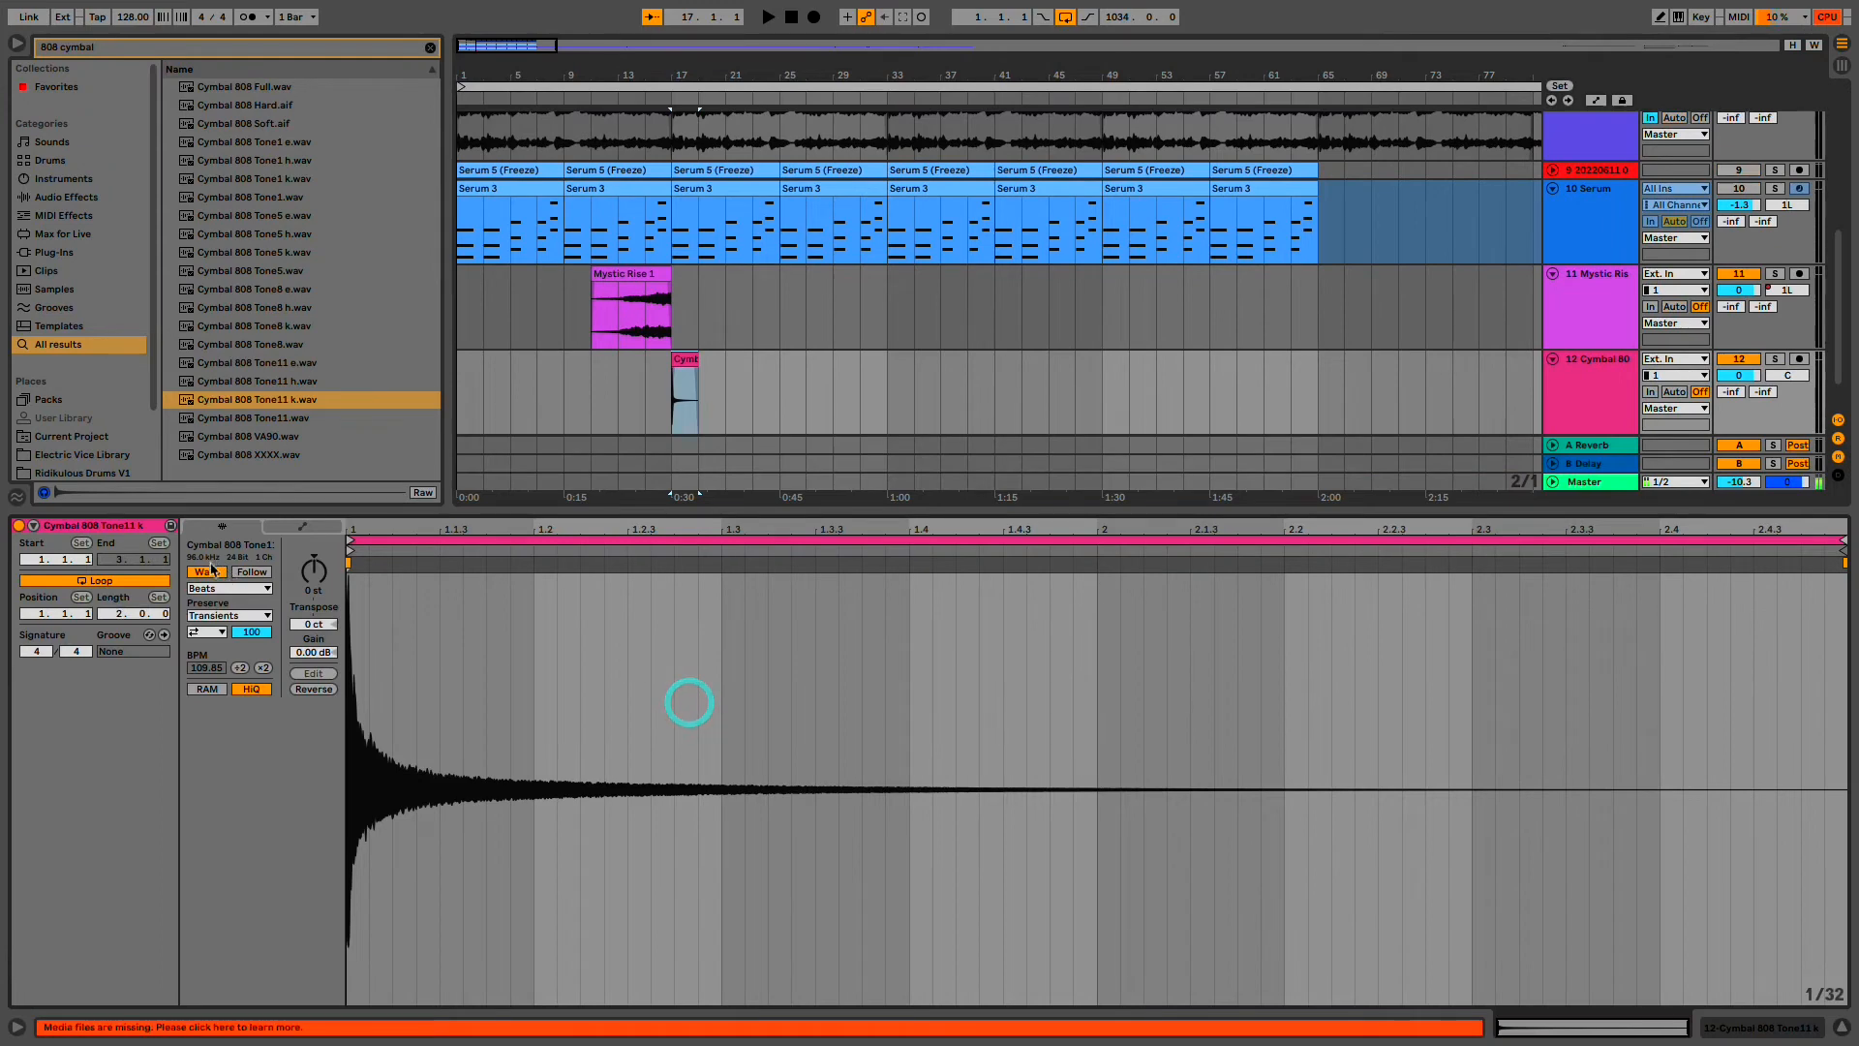
left_click(206, 572)
key("space")
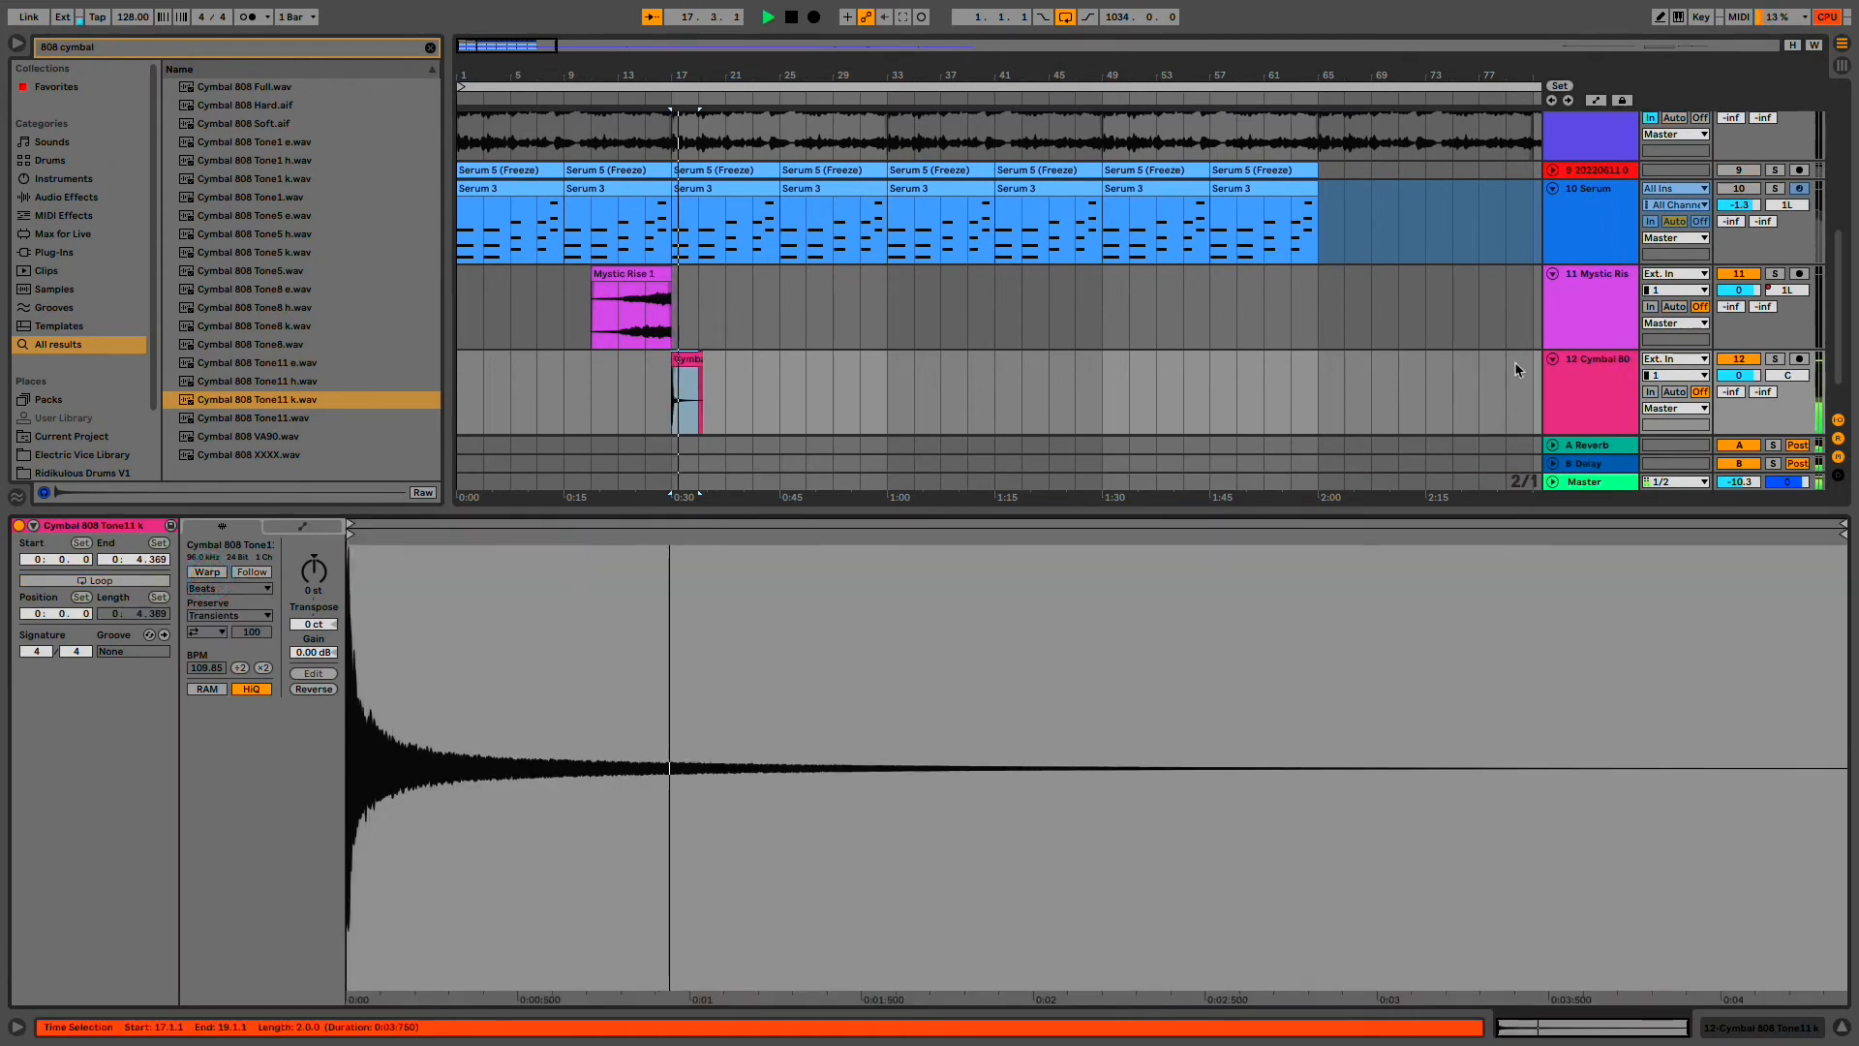
left_click(607, 380)
key("space")
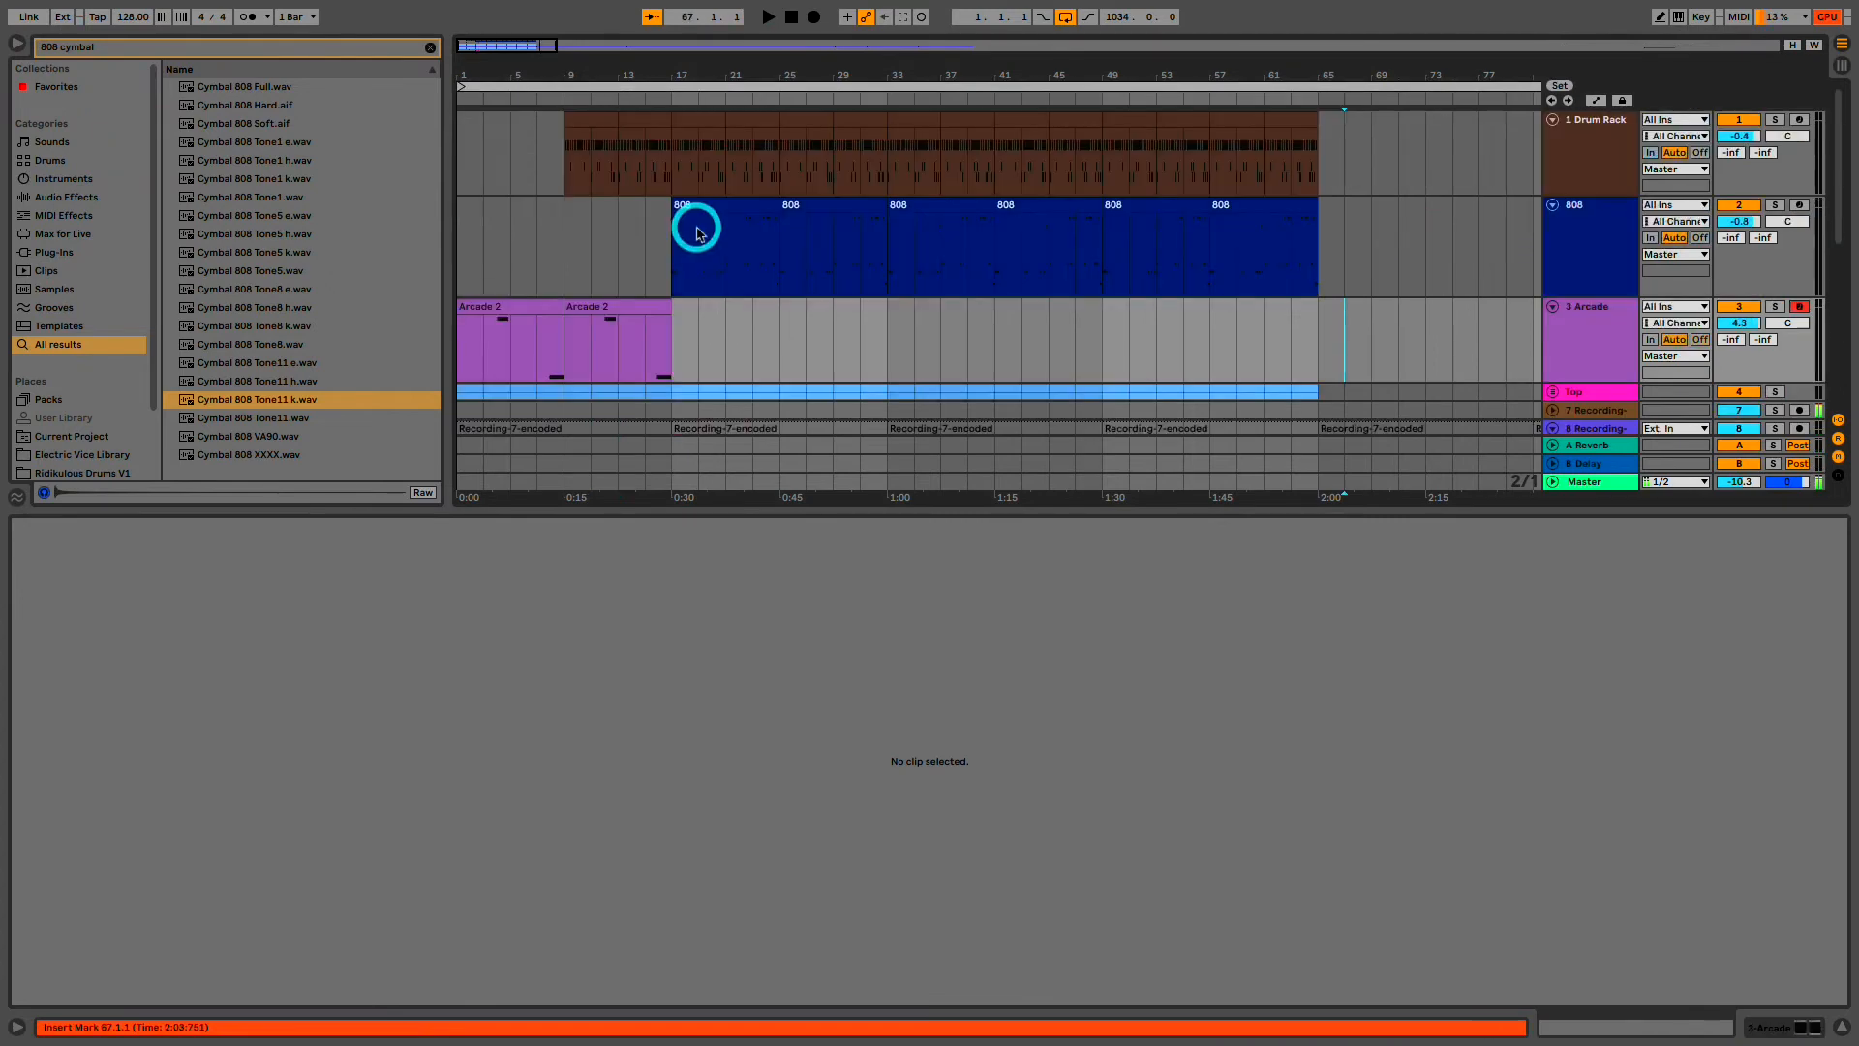
- Play the arrangement from bar 9 and extend the end of the Mystic Rise clip to bar 18
left_click(581, 307)
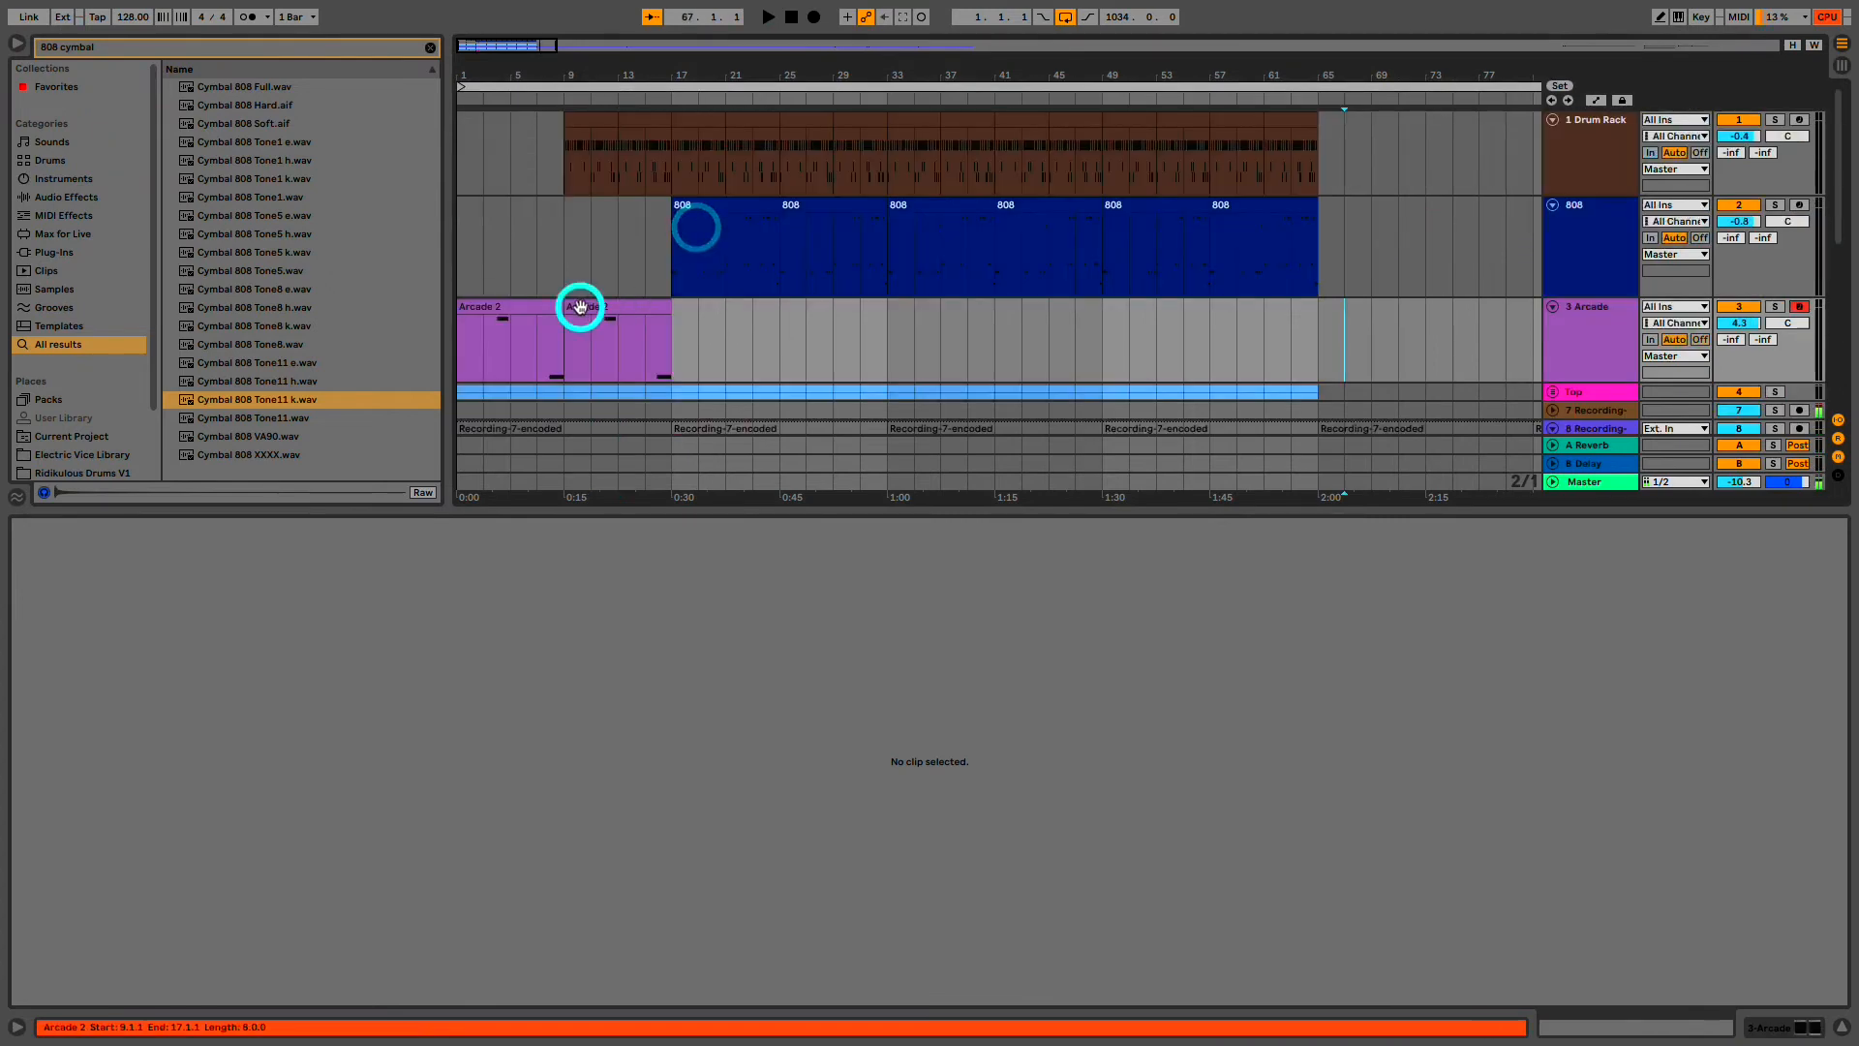
key("space")
scroll(581, 306, "down", 10)
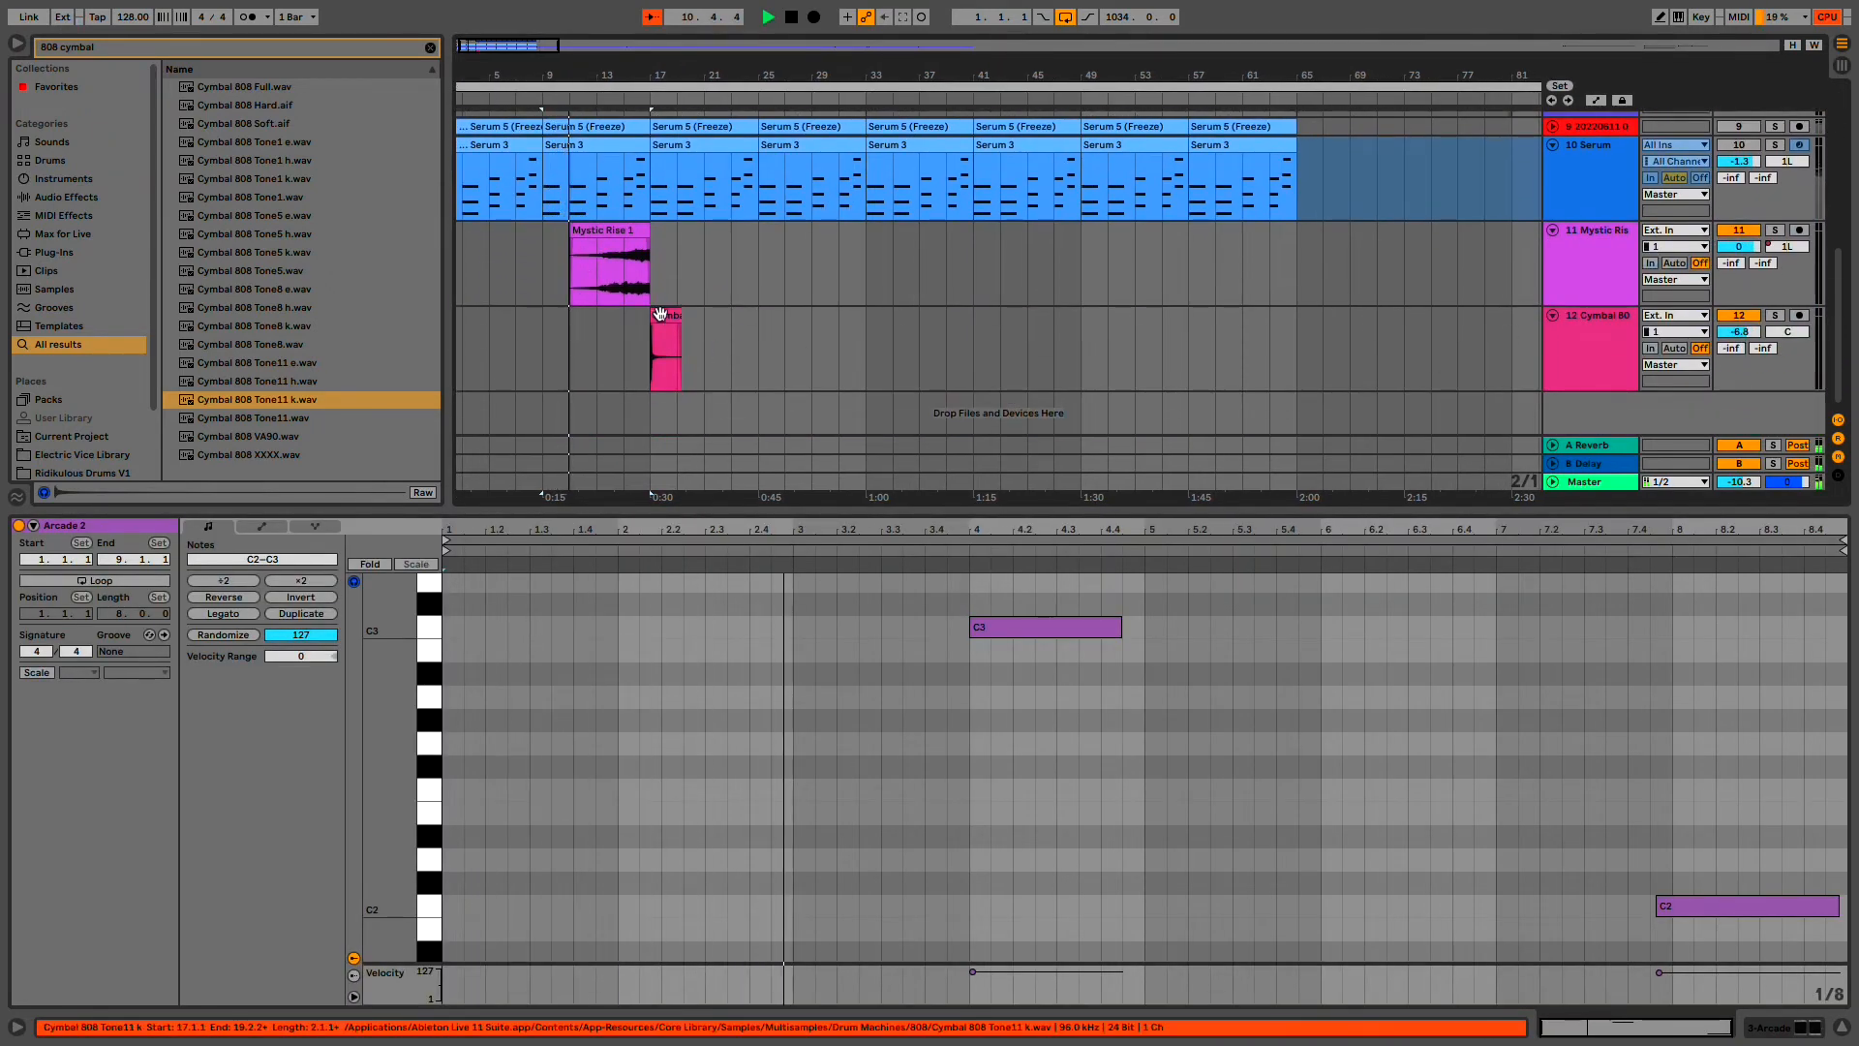
scroll(659, 314, "up", 5)
left_click(631, 230)
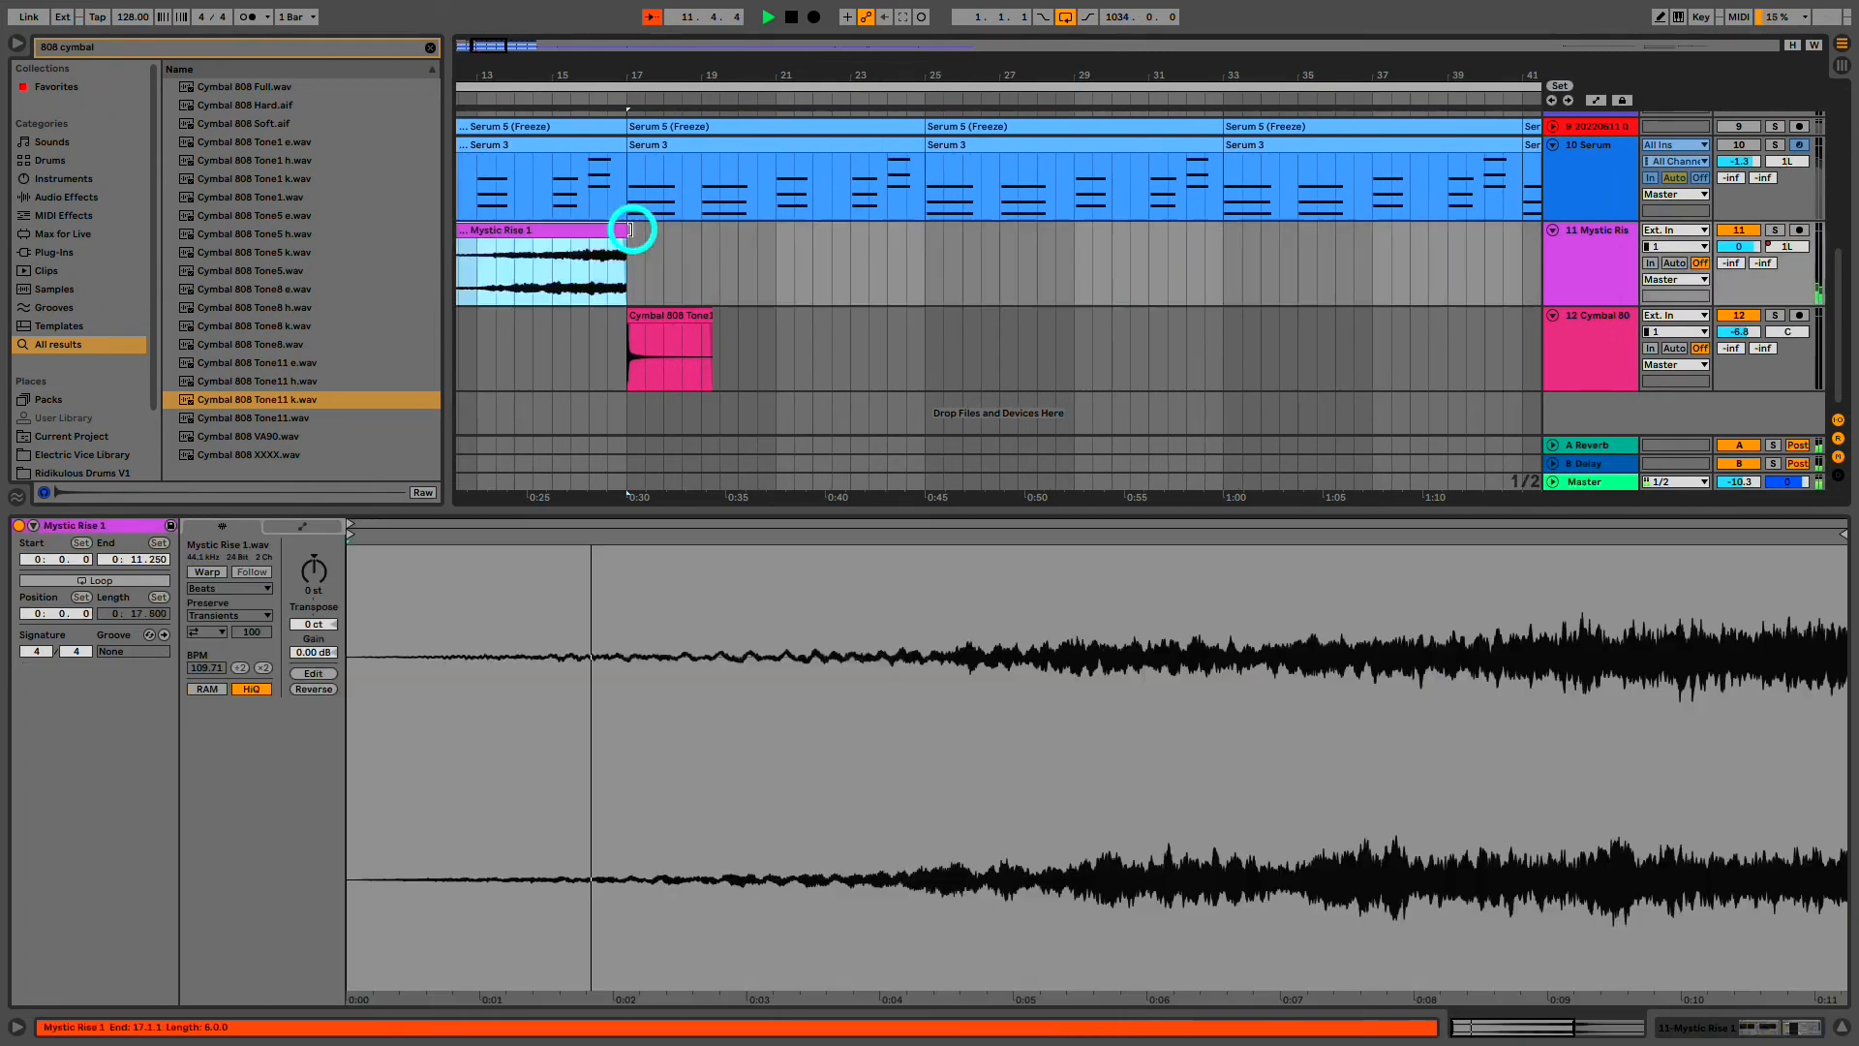
left_click_drag(631, 230, 655, 230)
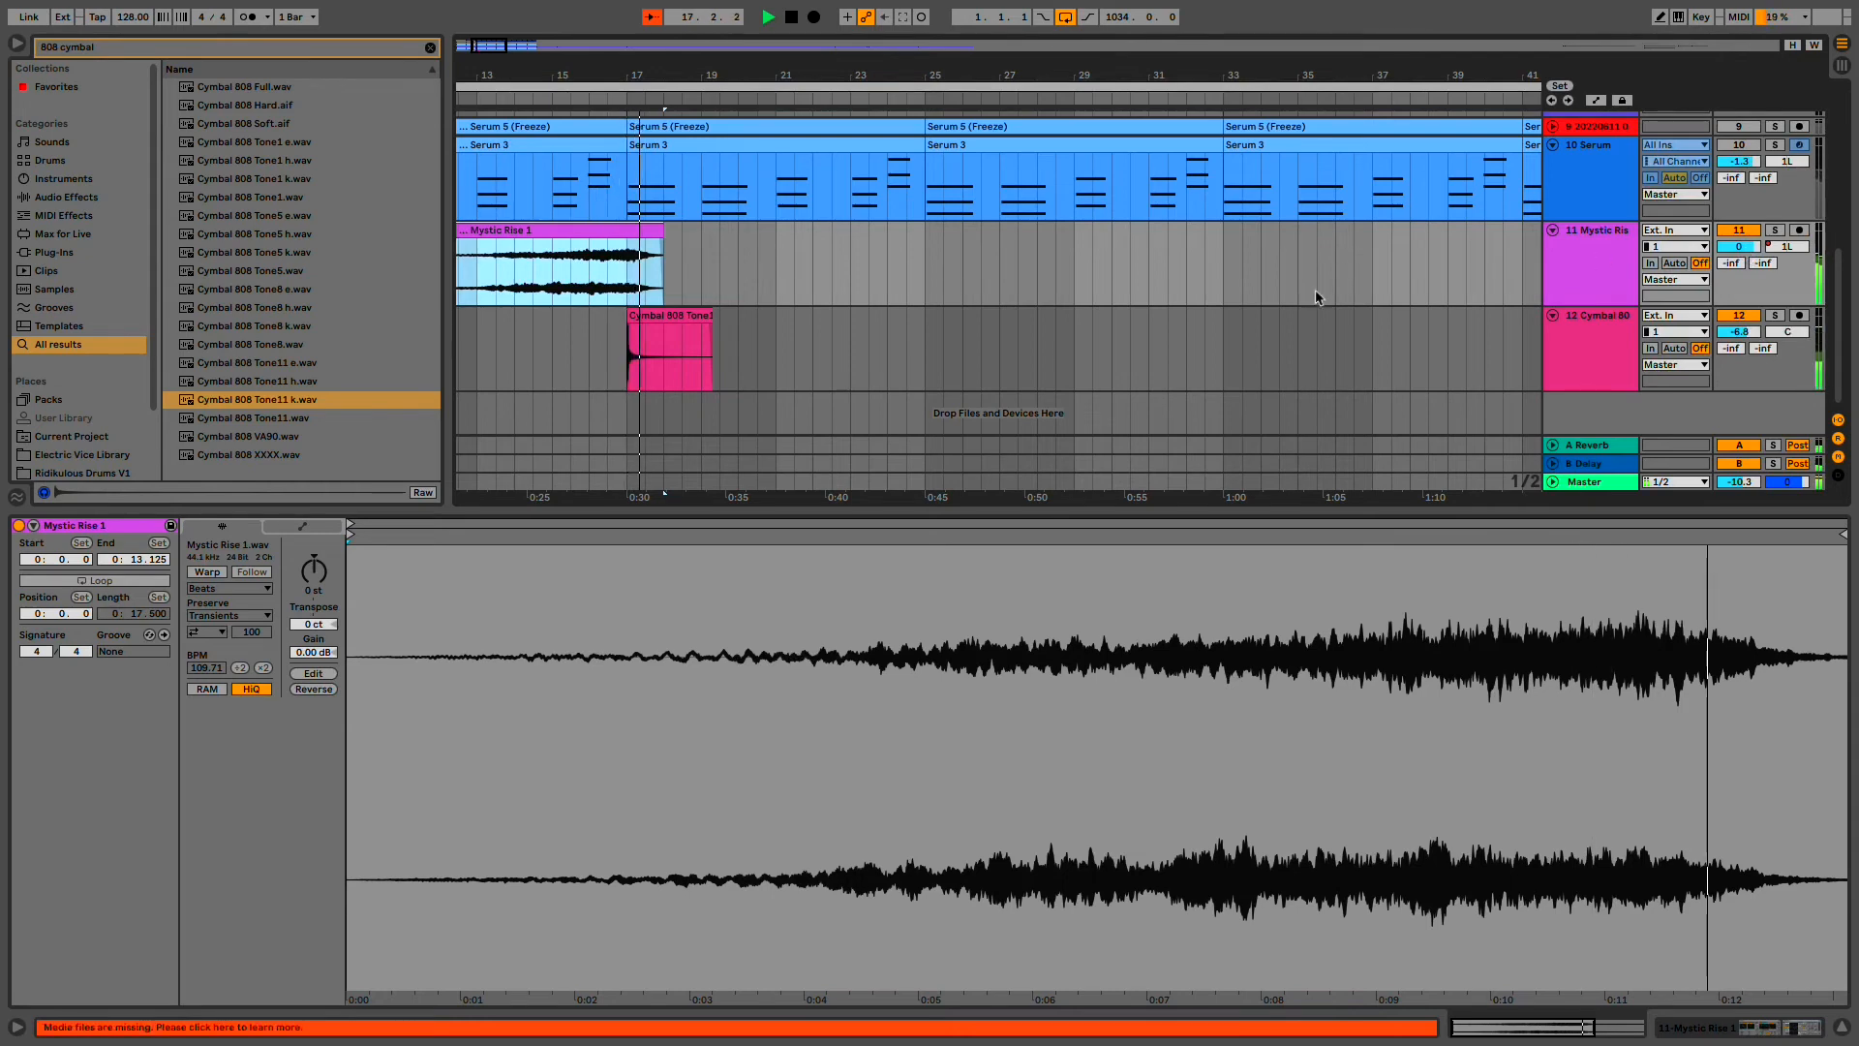
- Play on from bar 25, and hide the clip view and browser to show the whole arrangement
scroll(613, 330, "up", 5)
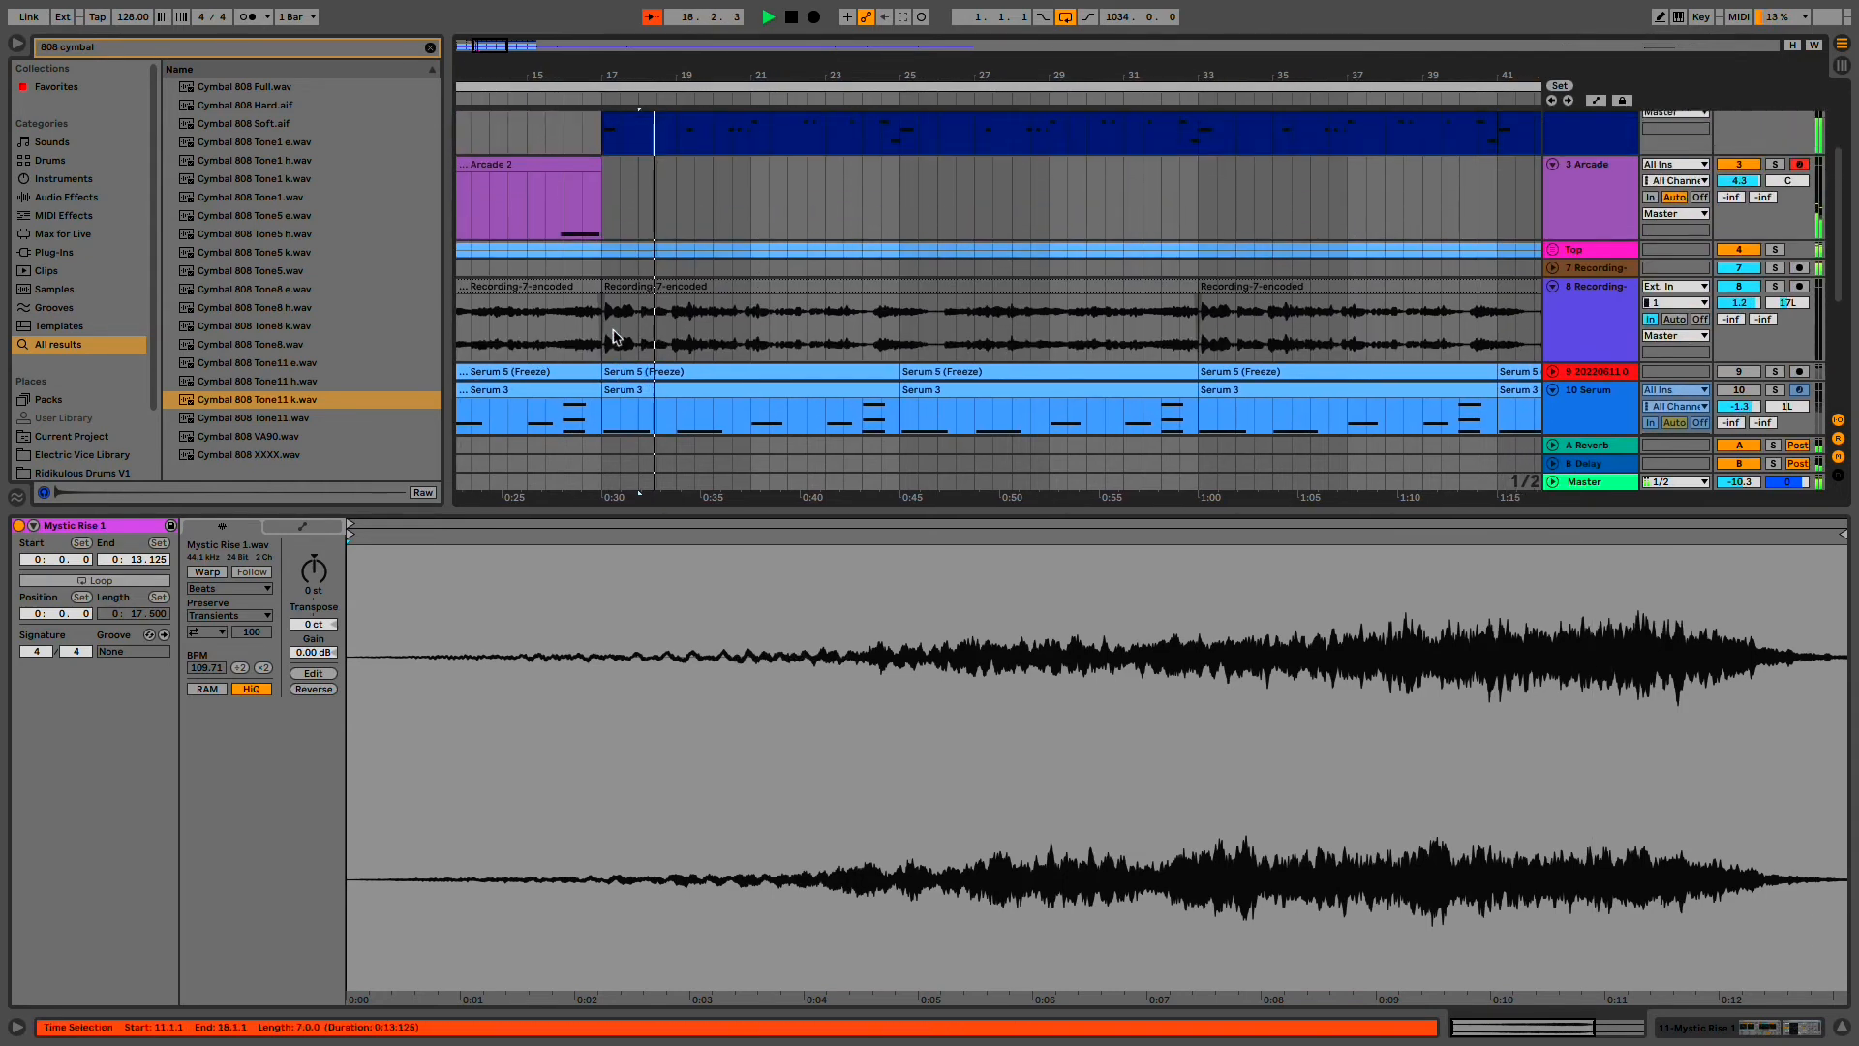
scroll(613, 336, "down", 2)
left_click(827, 227)
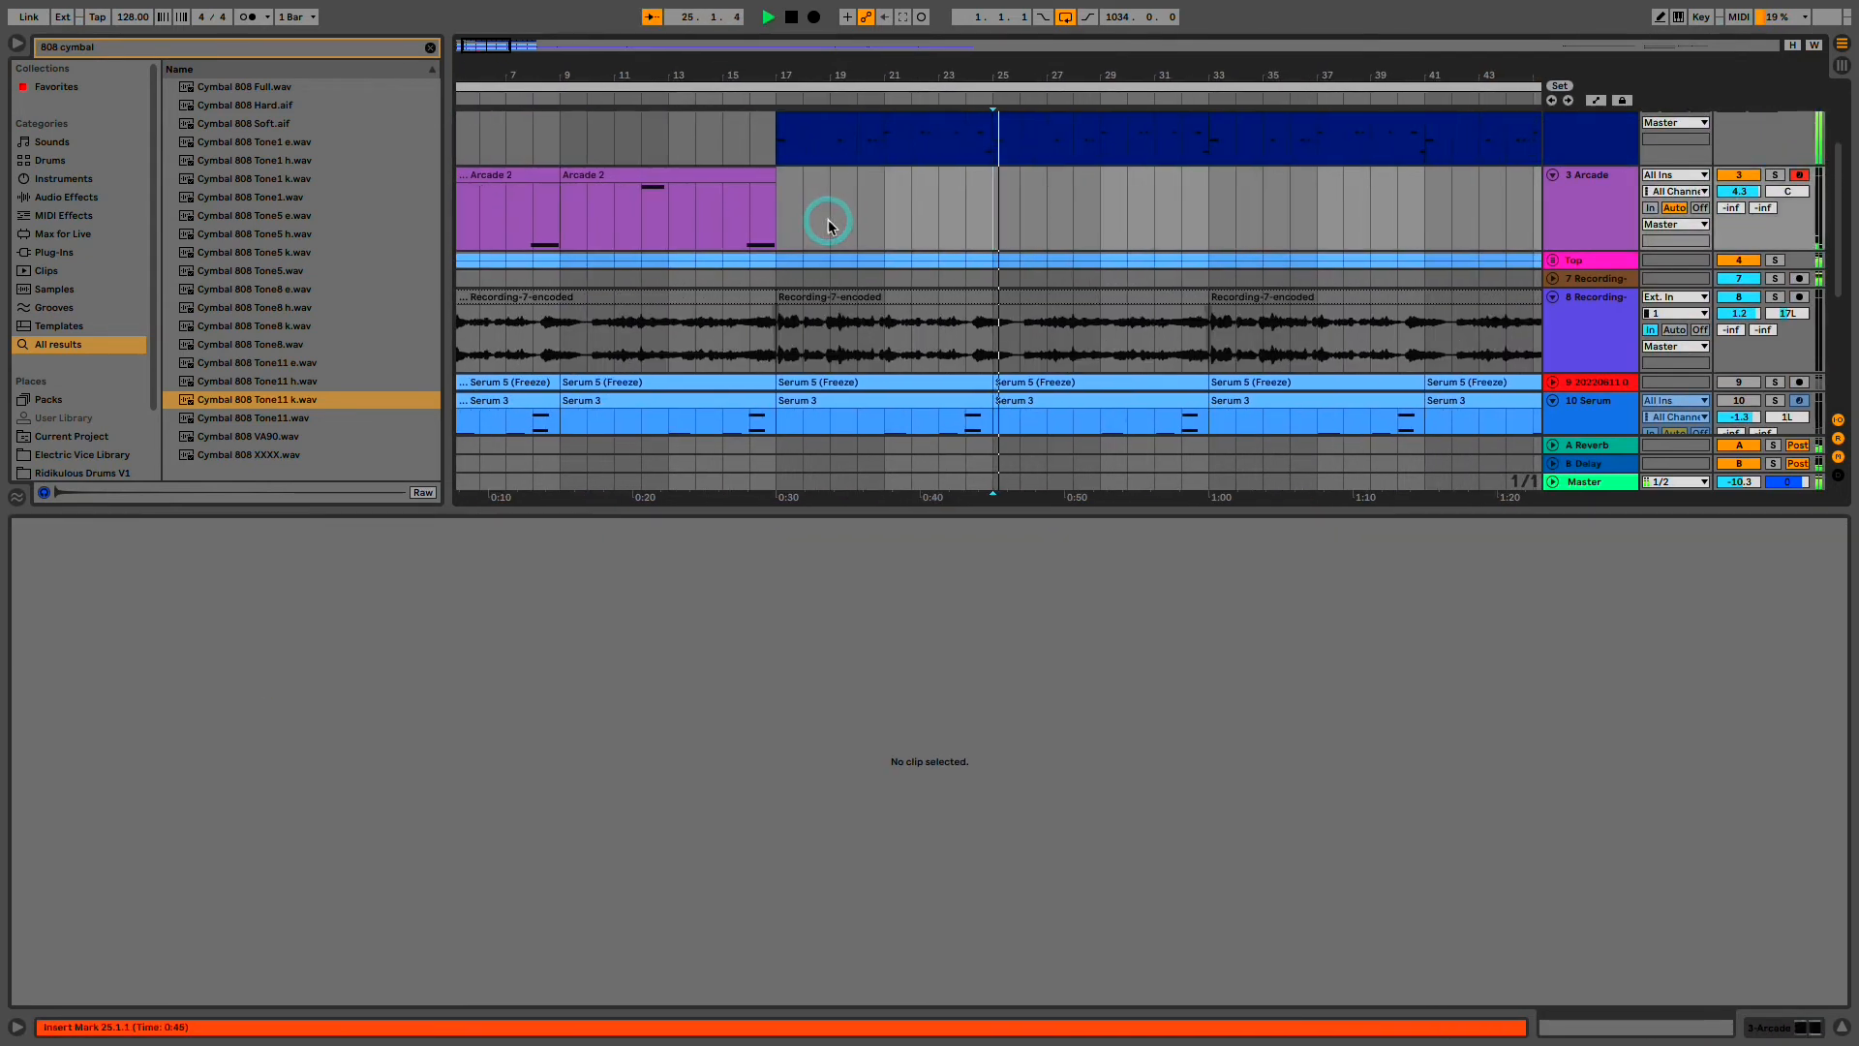
scroll(828, 228, "up", 2)
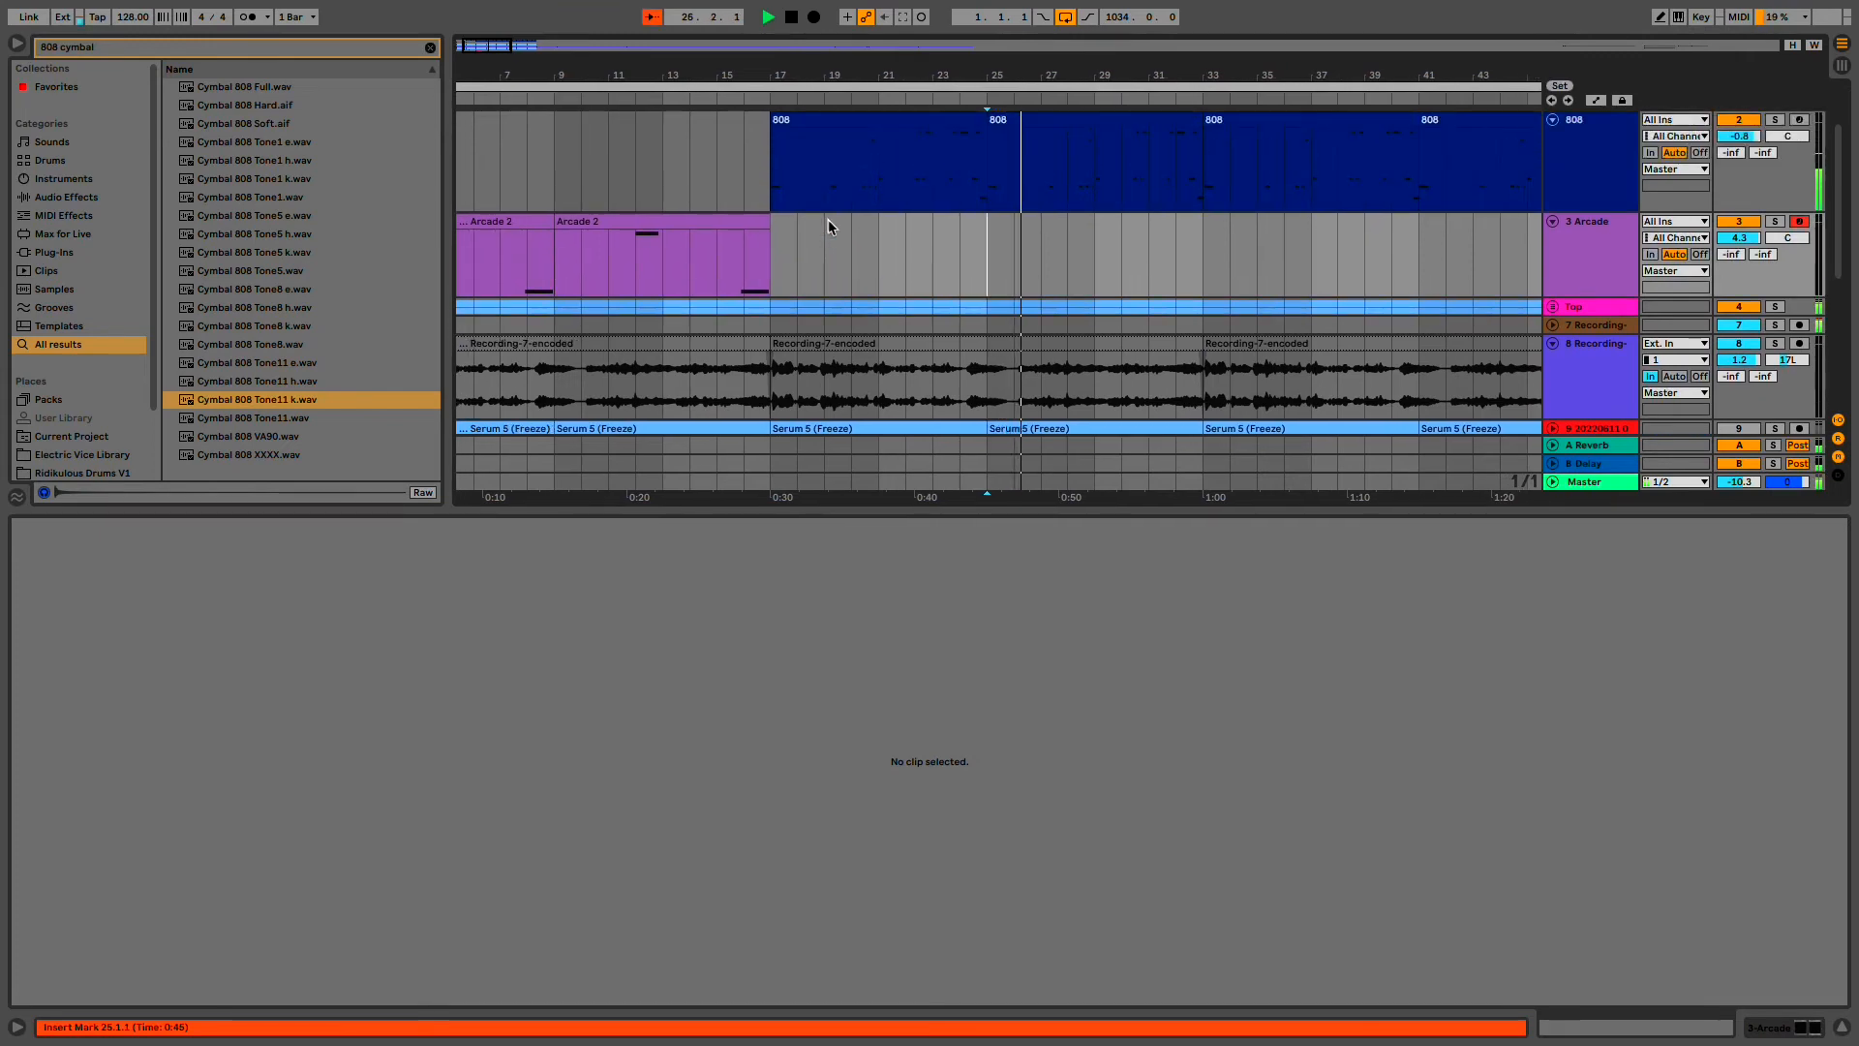
scroll(828, 228, "down", 5)
scroll(828, 221, "down", 1)
scroll(1087, 257, "up", 2)
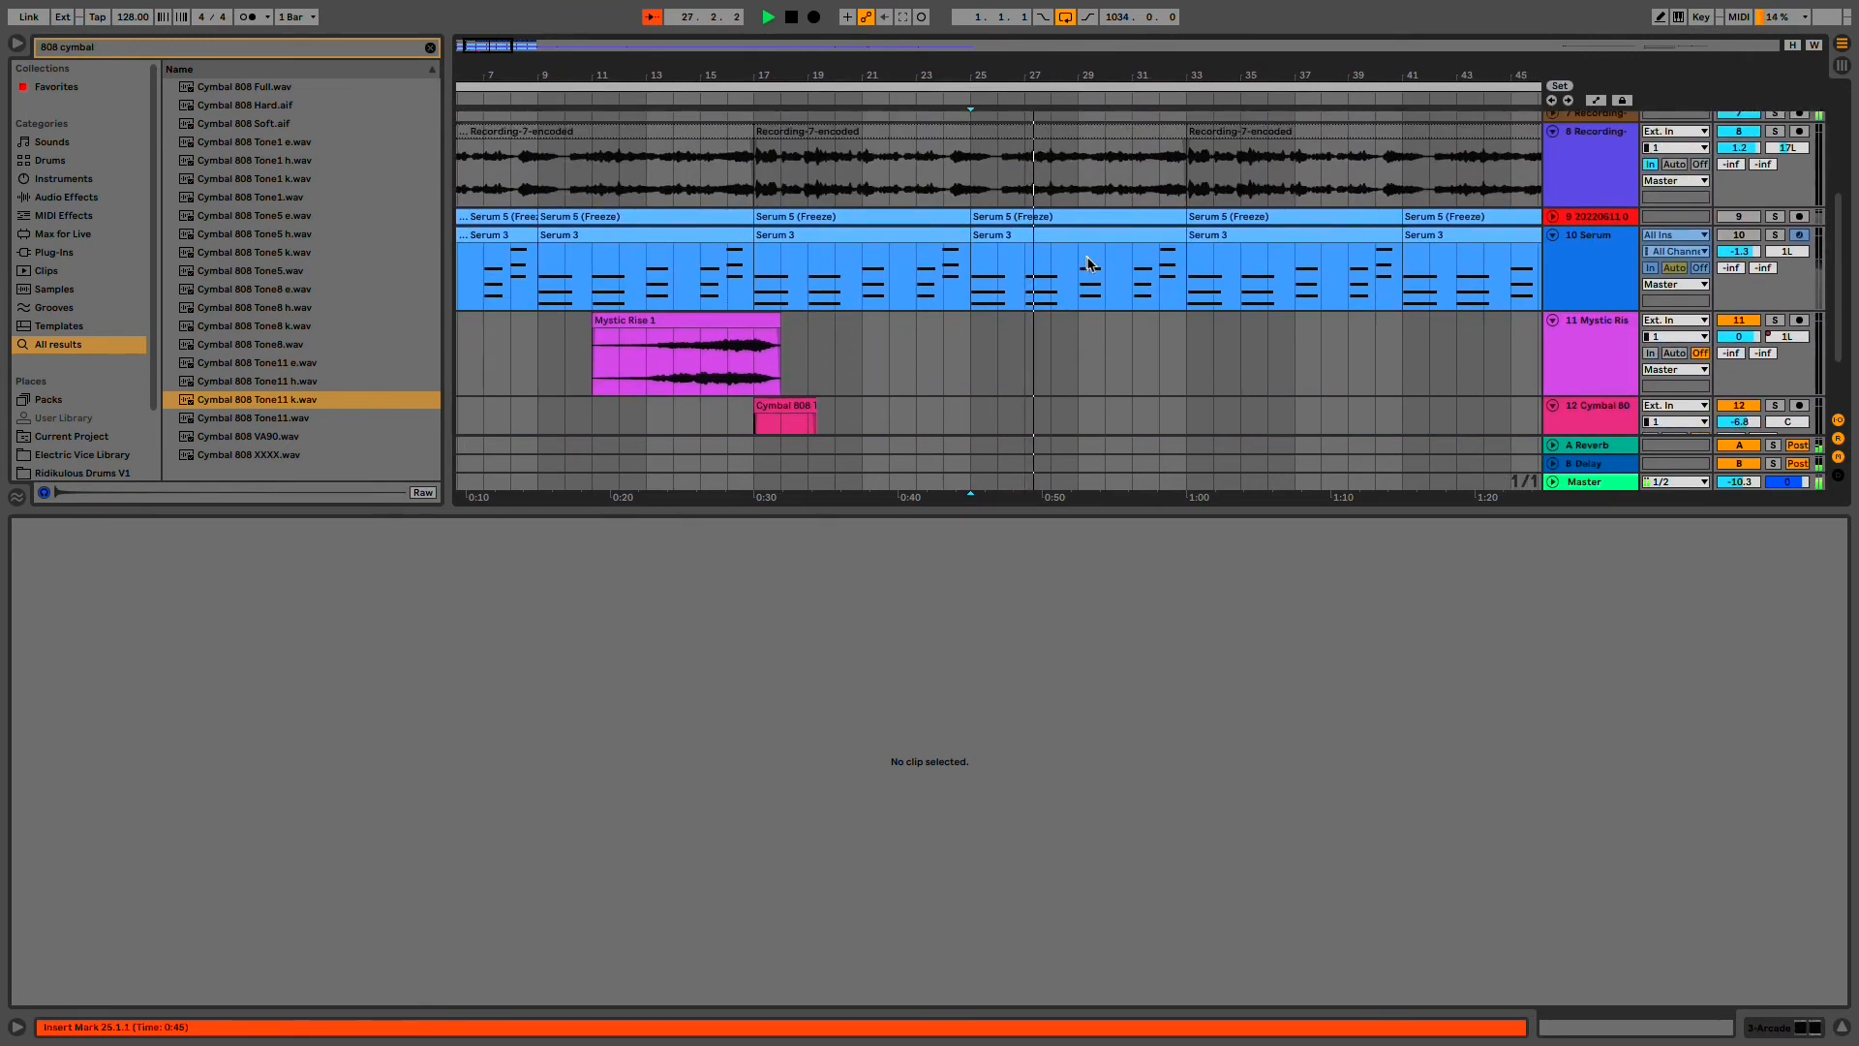
scroll(1087, 256, "down", 4)
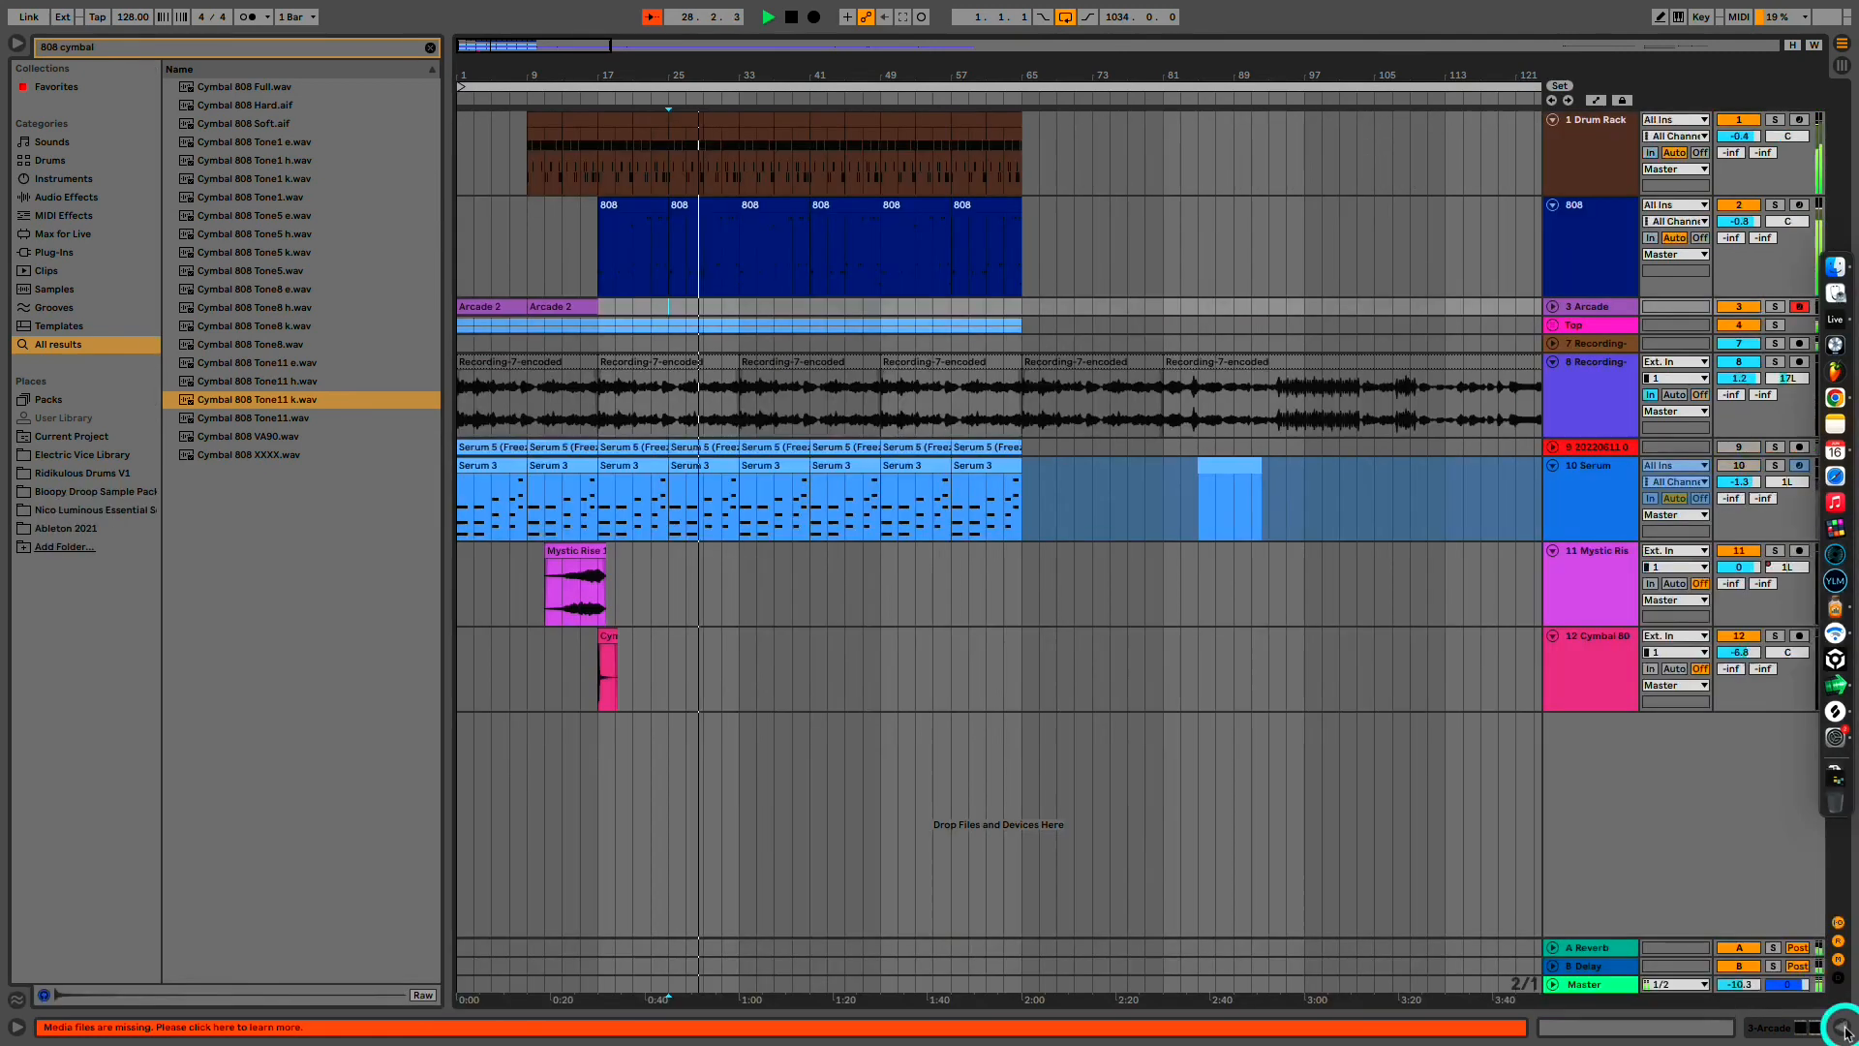
key("ctrl+alt+l")
left_click(18, 44)
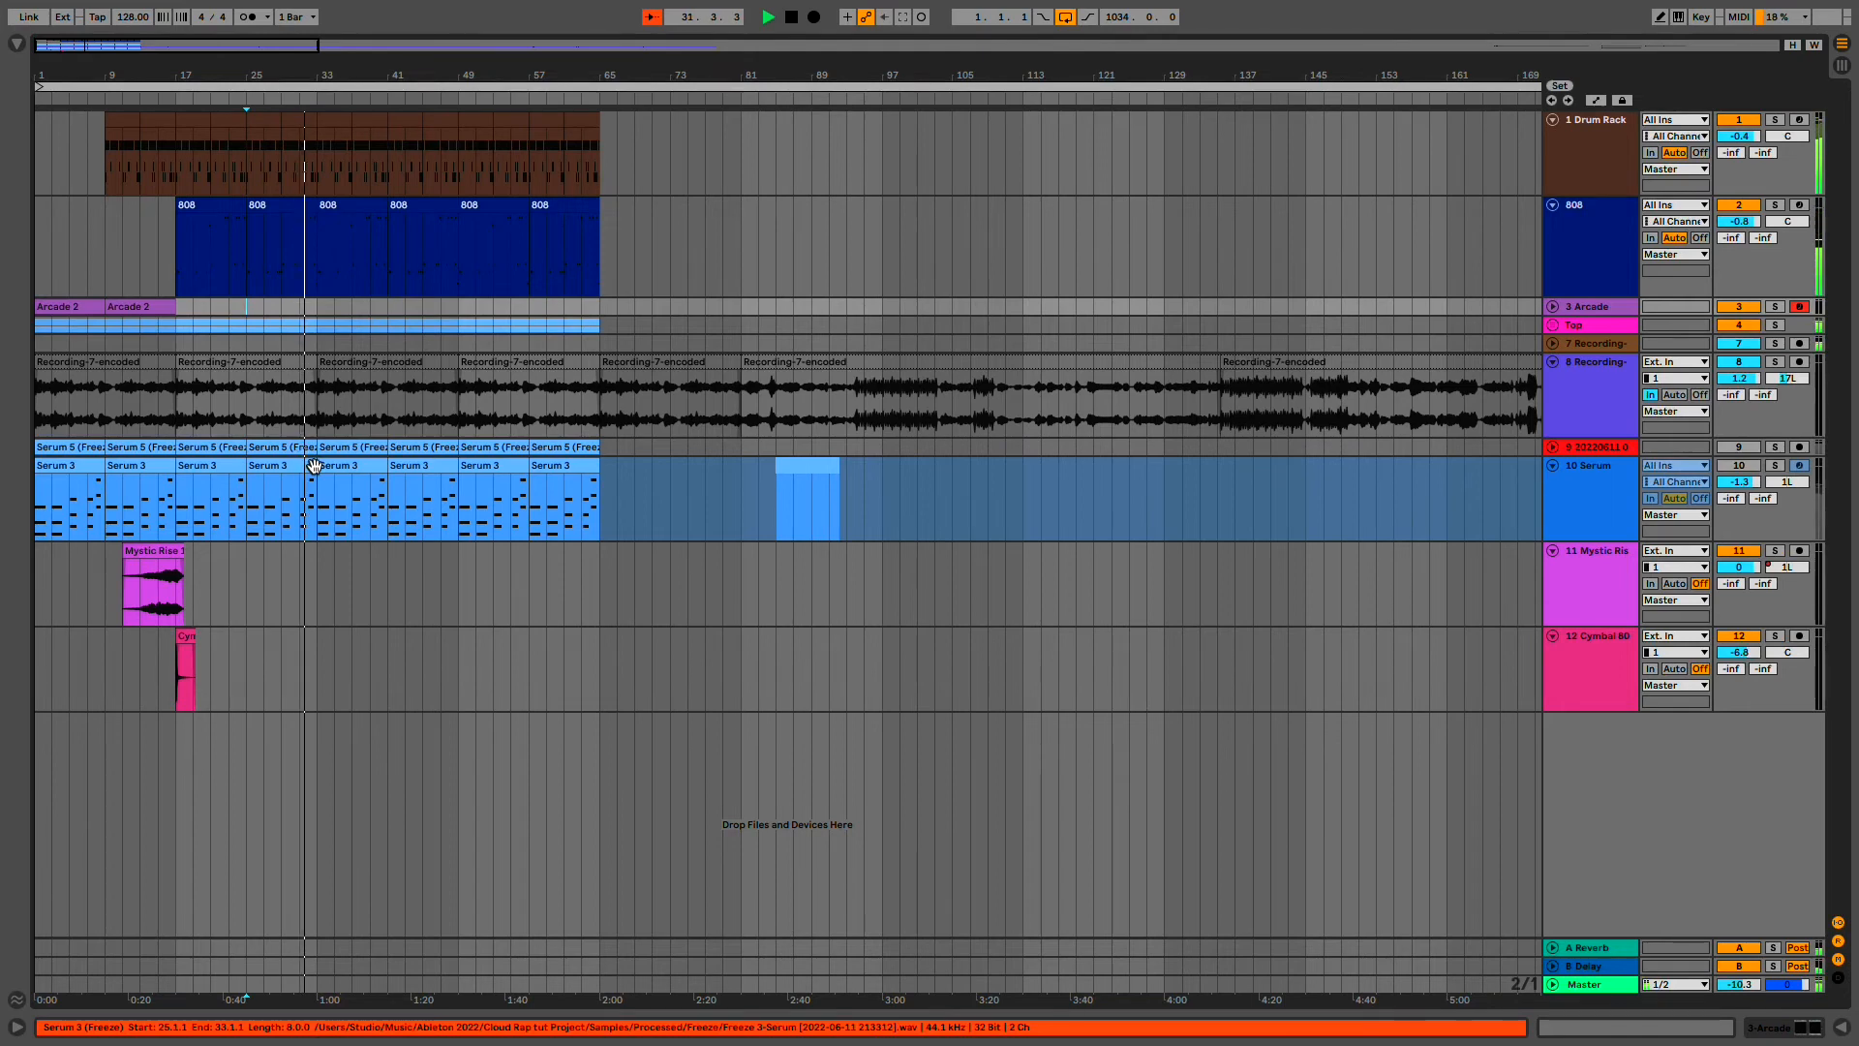
key("space")
- Arm the 808 track and play the arrangement briefly from bar 25
left_click(1577, 244)
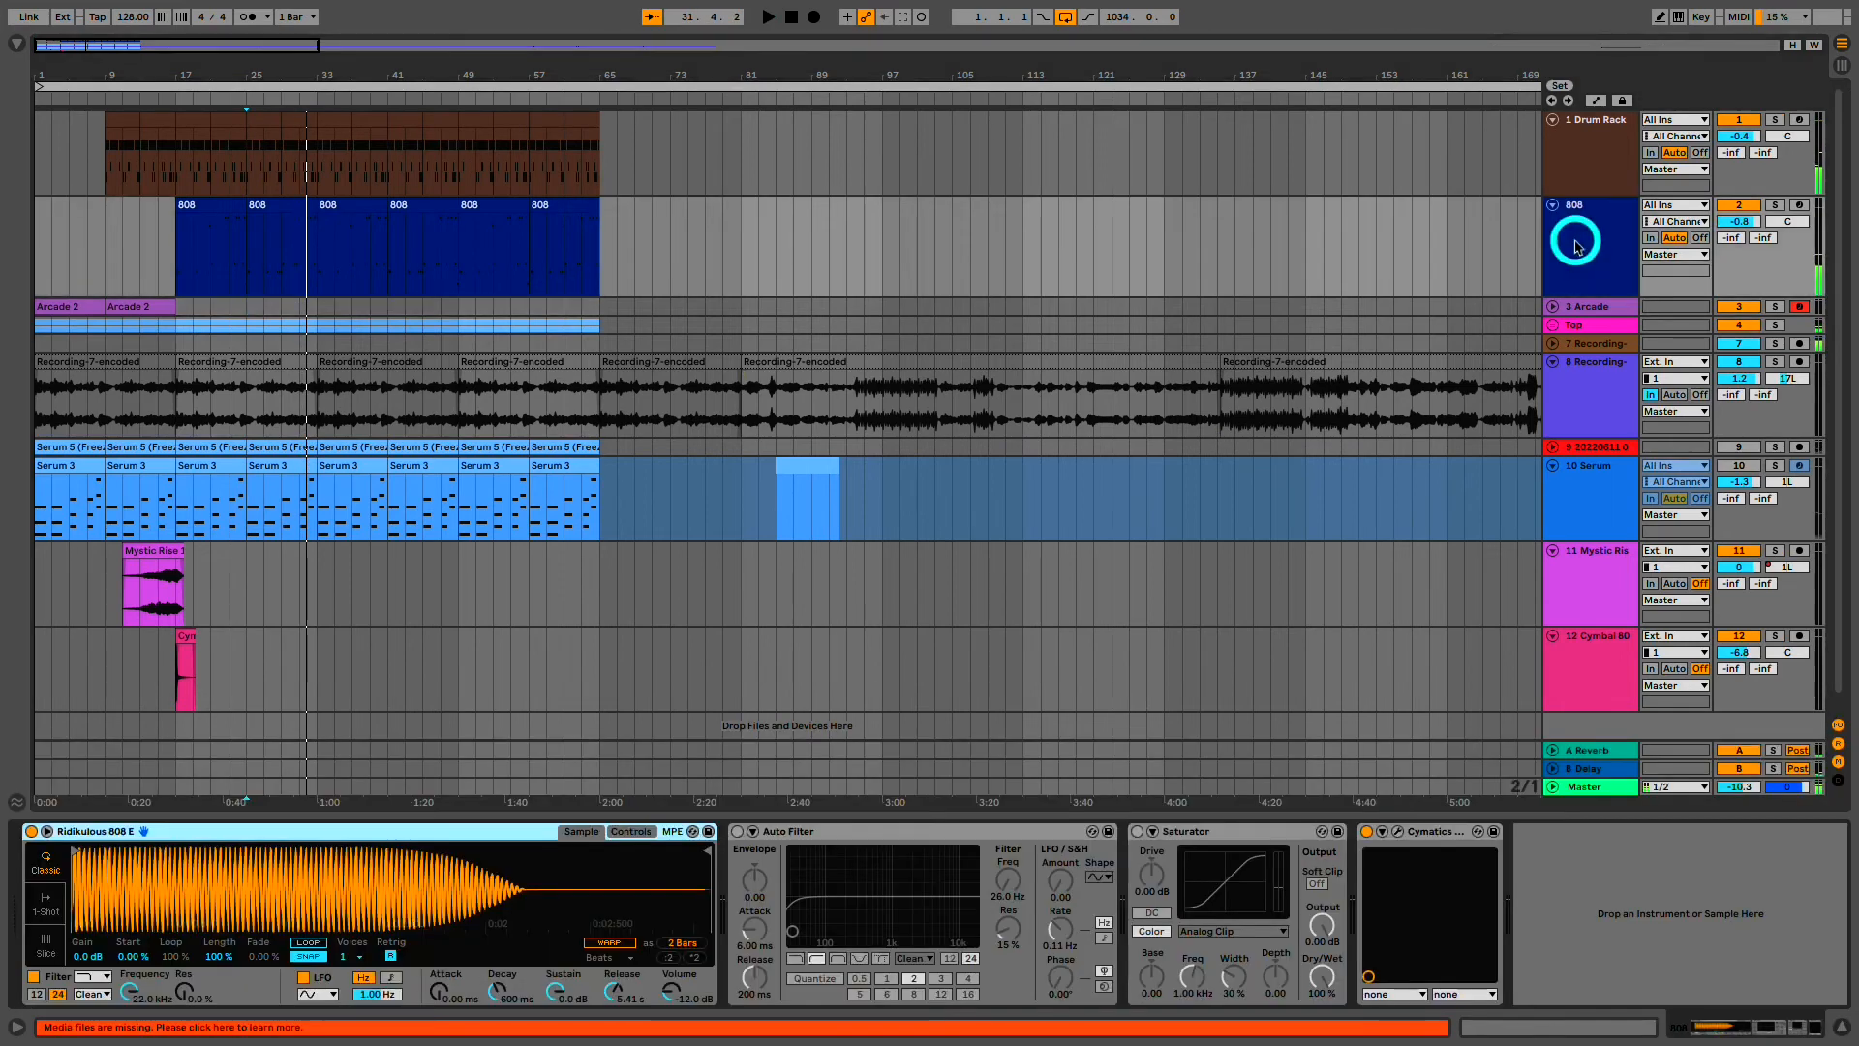
left_click(1803, 207)
key("space")
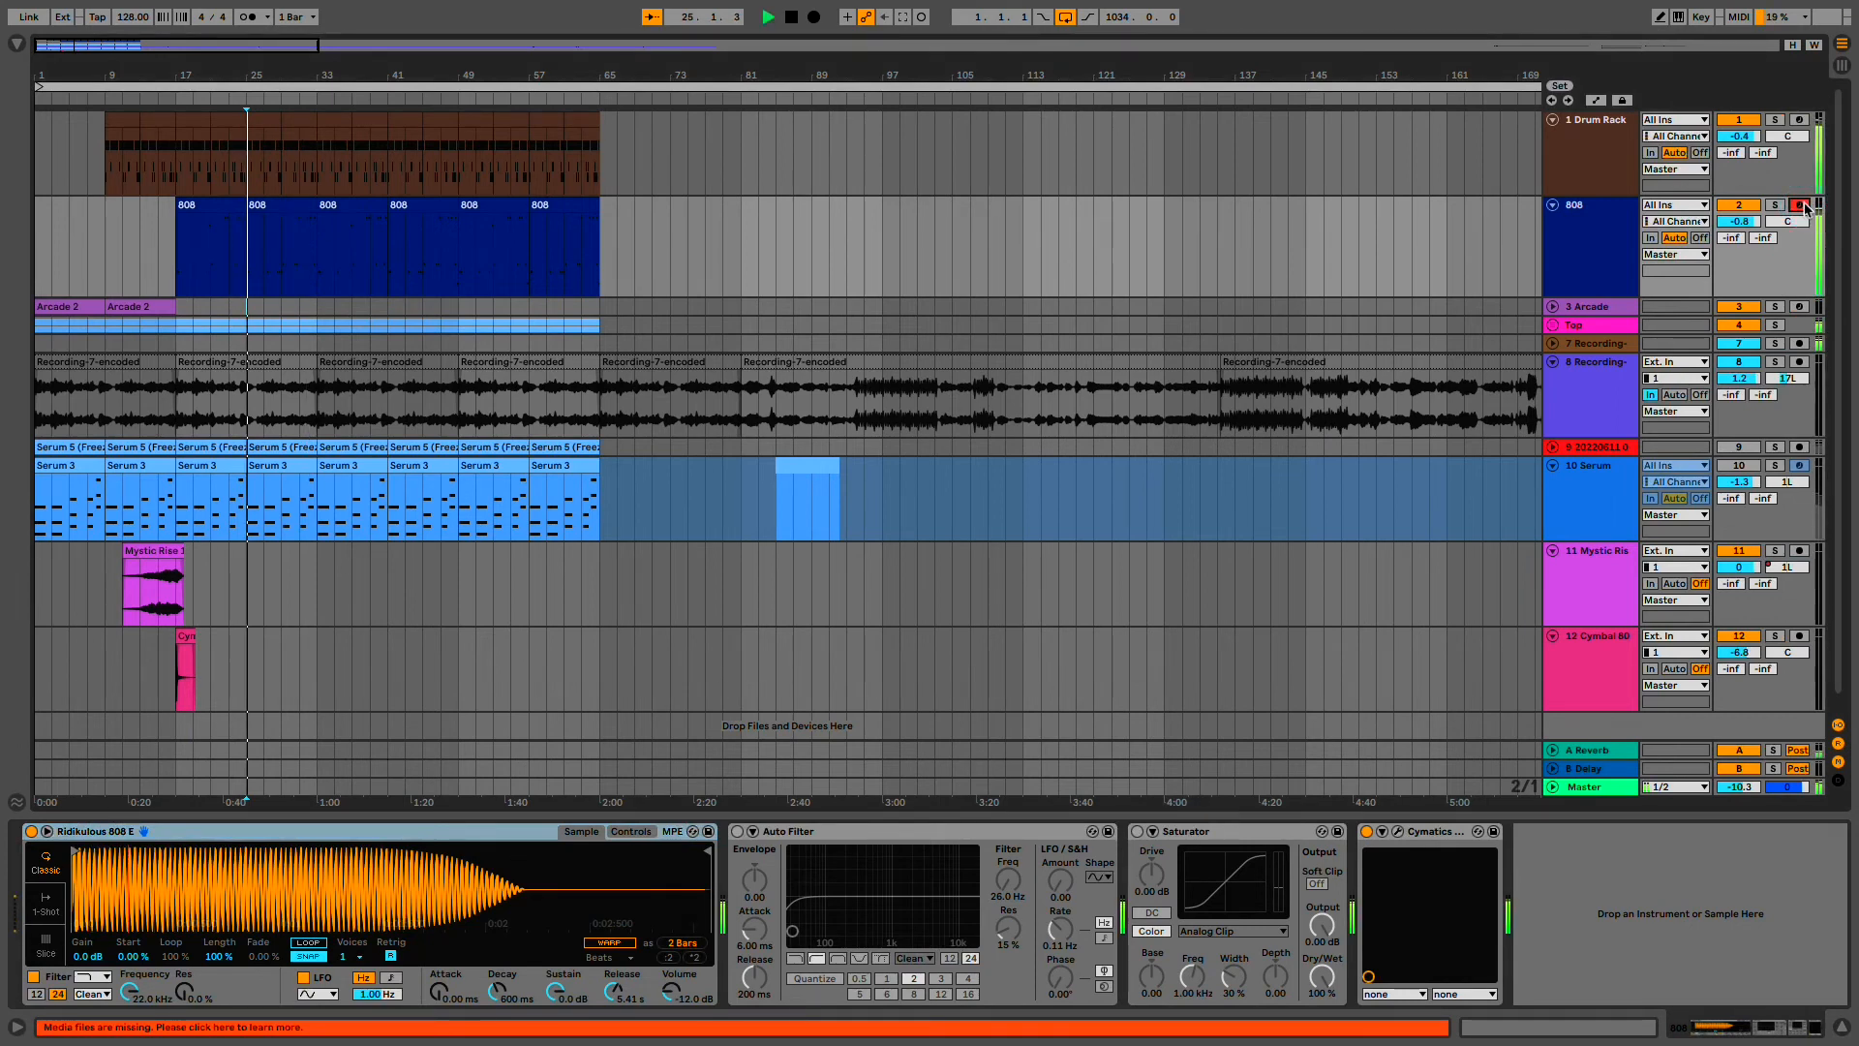
key("space")
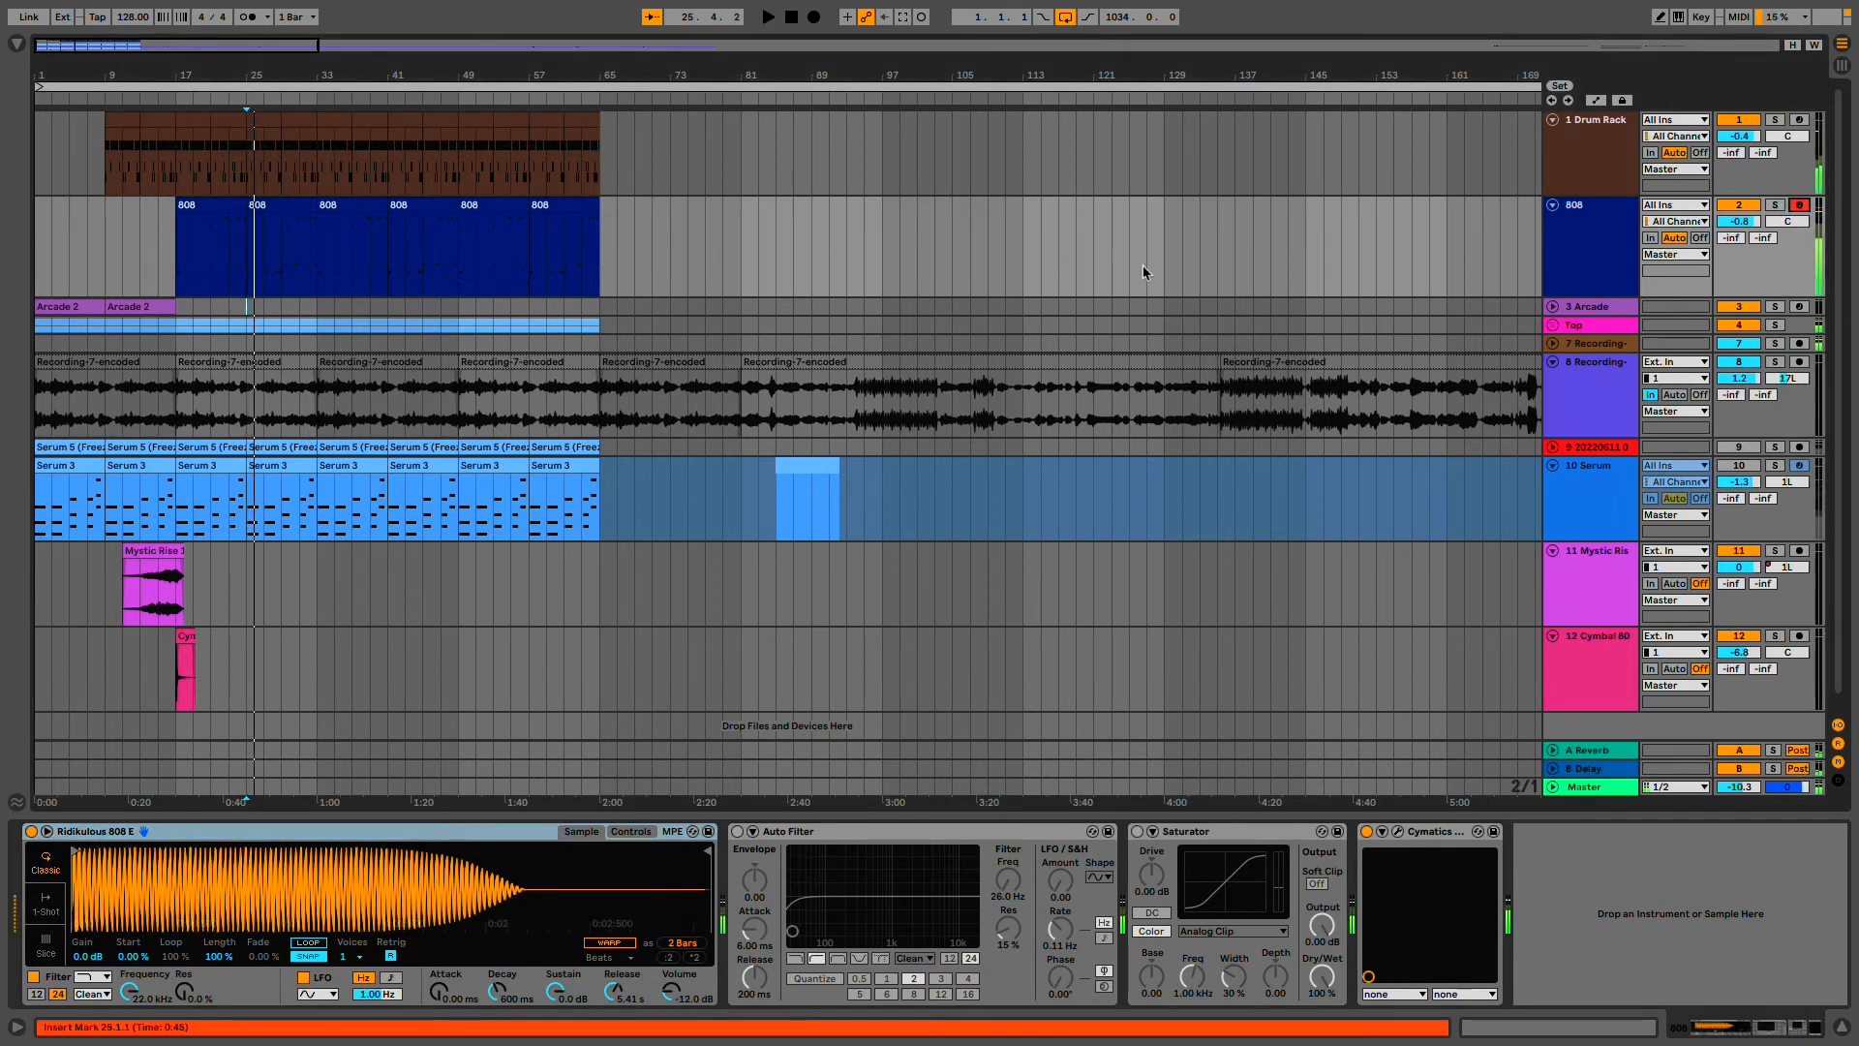
- Arm the Drum Rack track for live input, soloing it while trying out its pads
left_click(1778, 120)
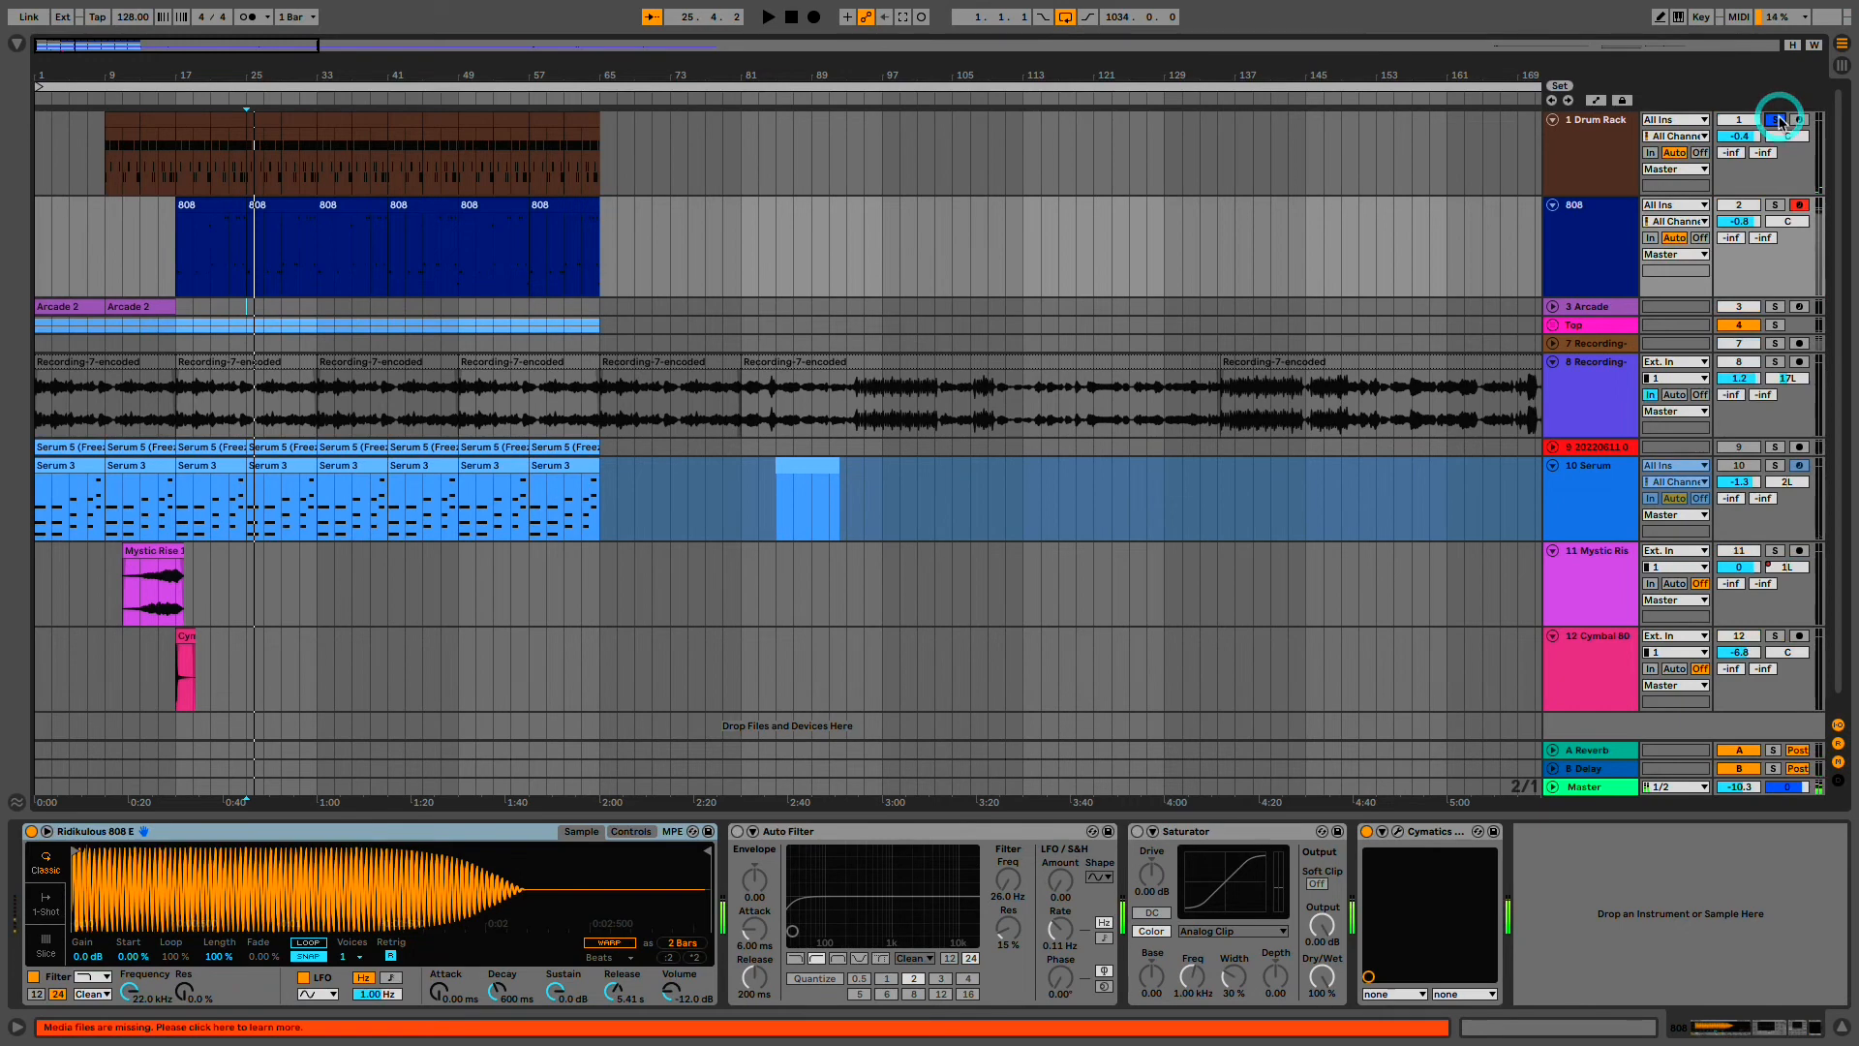
left_click(1803, 126)
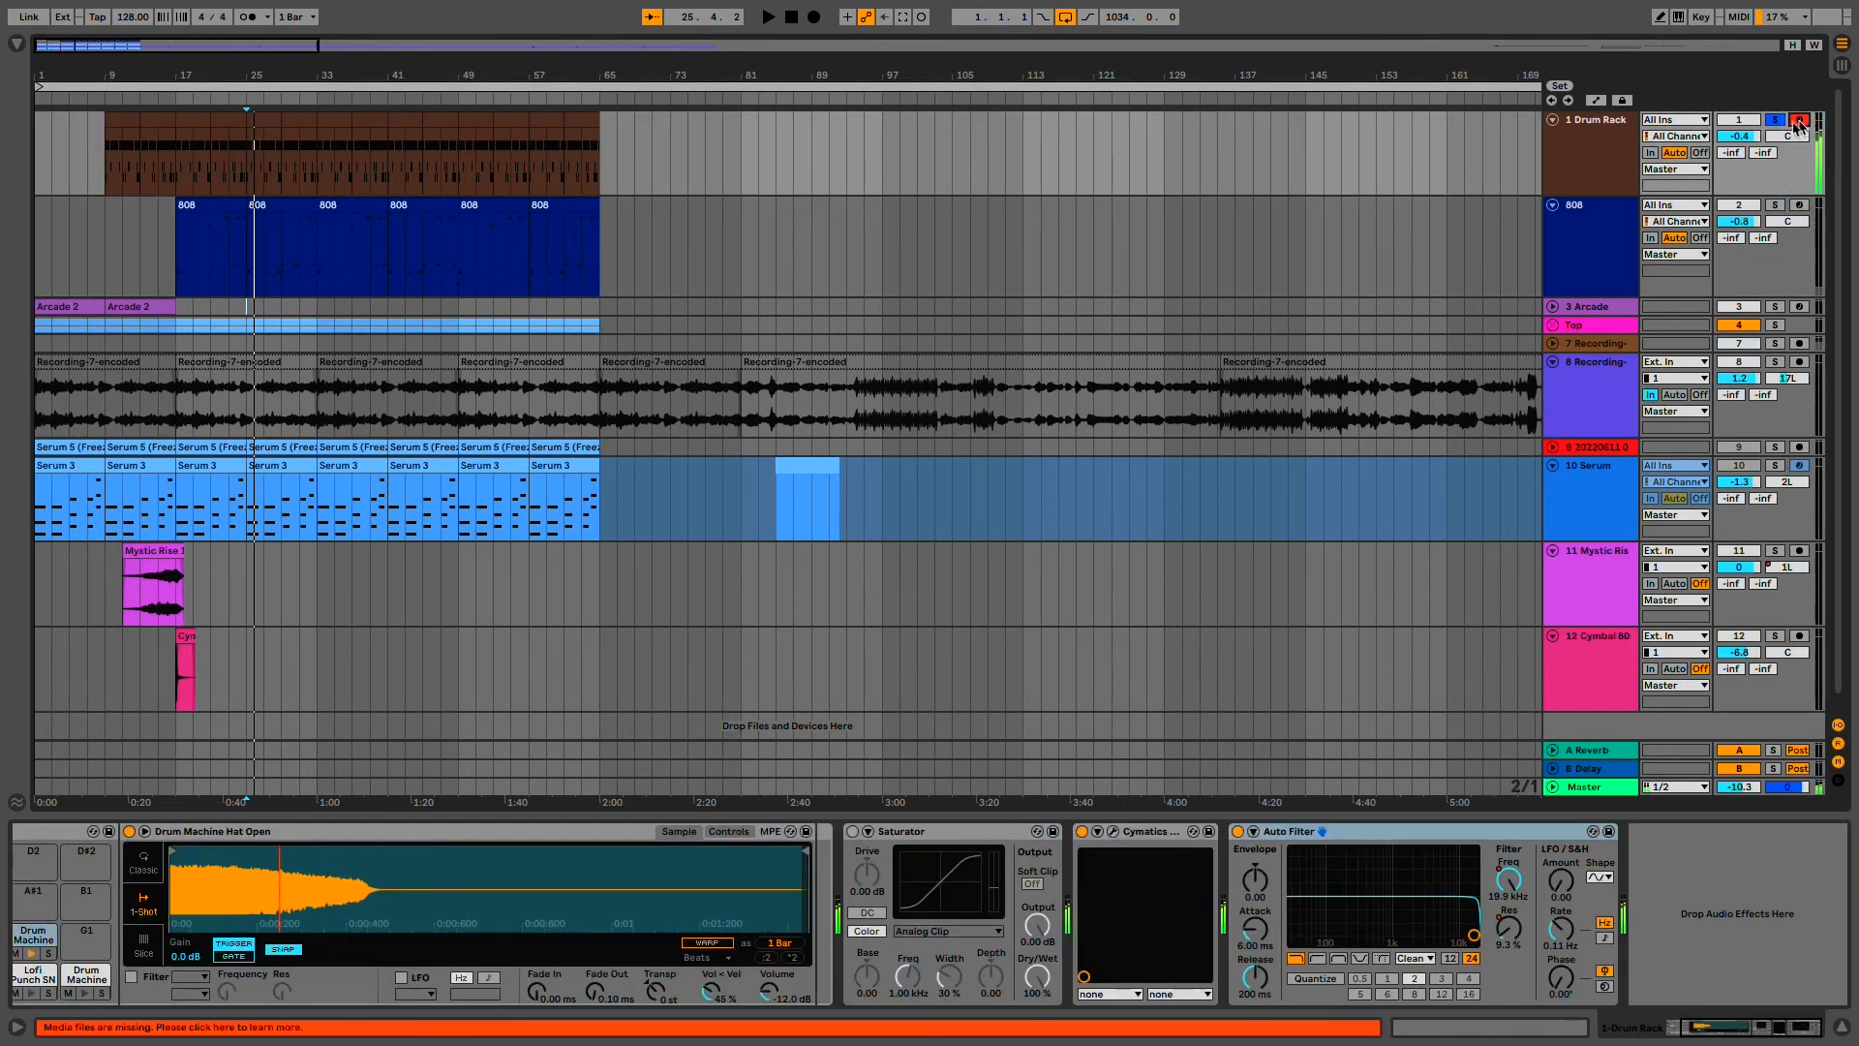
left_click(1773, 123)
- Open the Drum Rack clip at bars 17–21 and play it from bar 17, both soloed and with all tracks
left_click(183, 121)
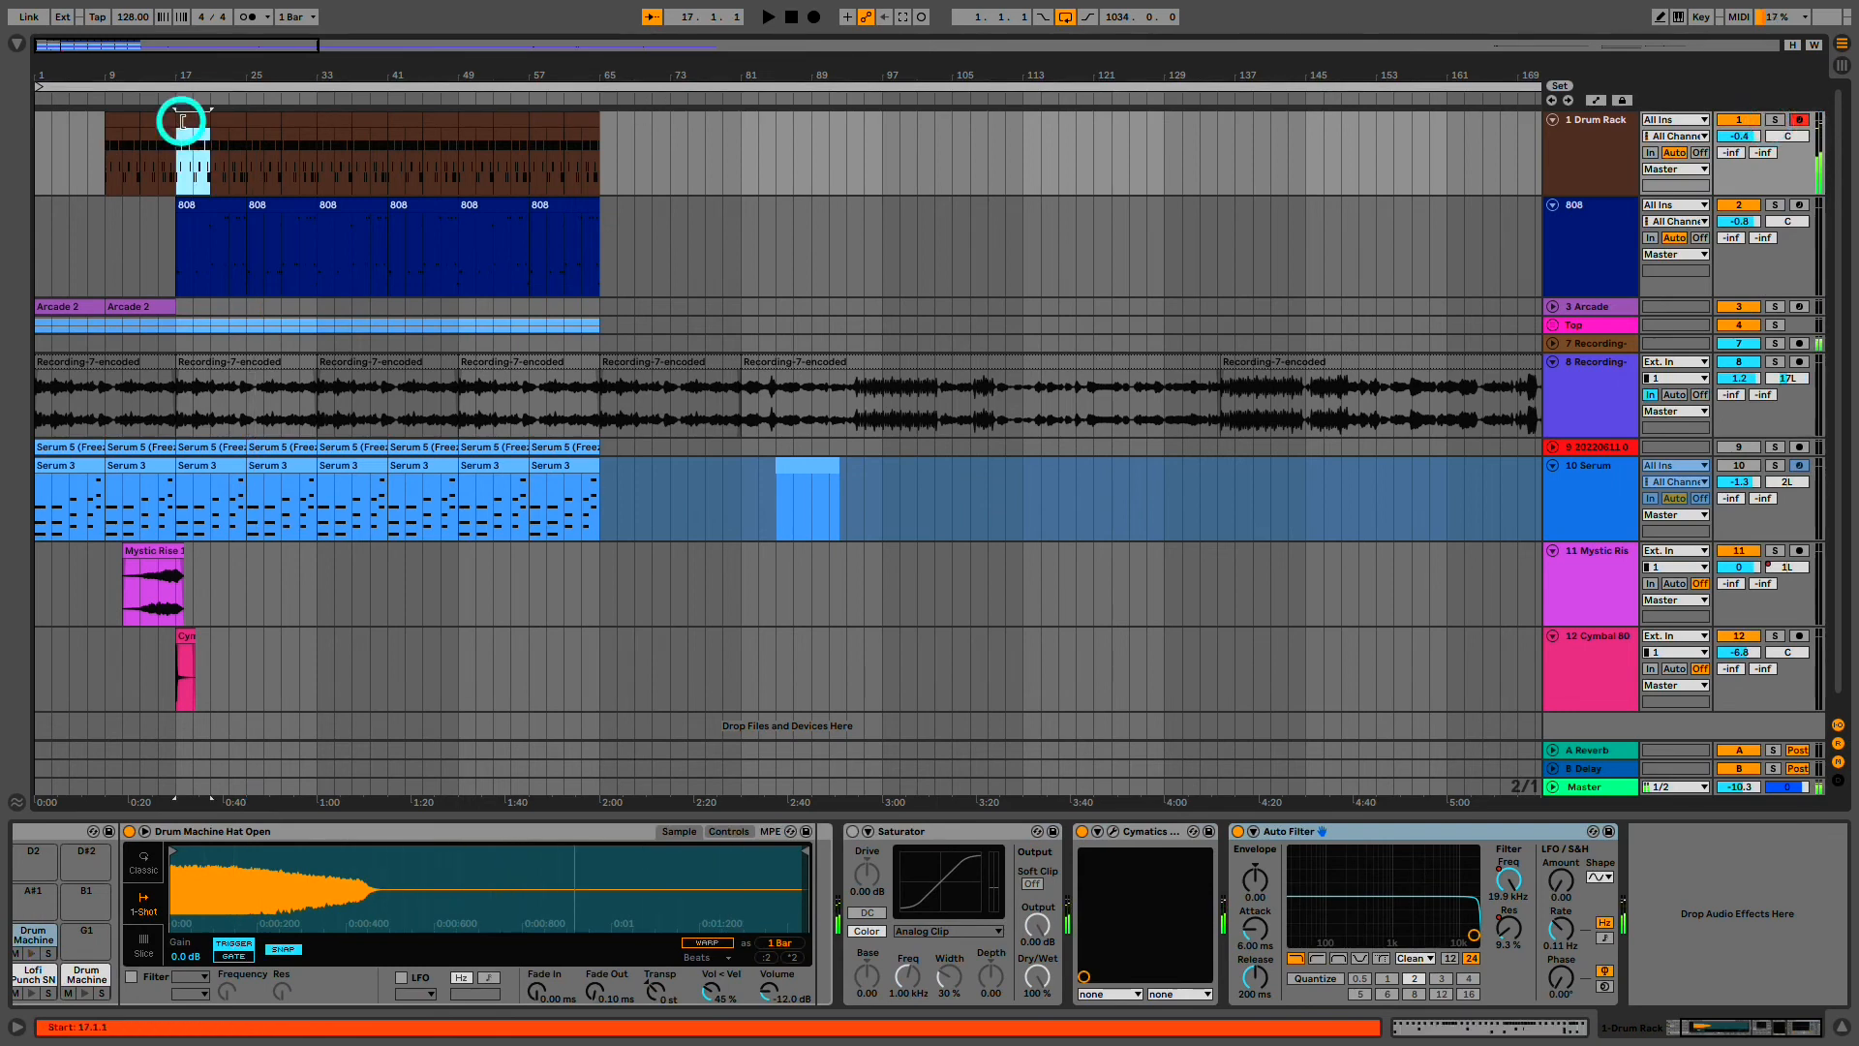
key("space")
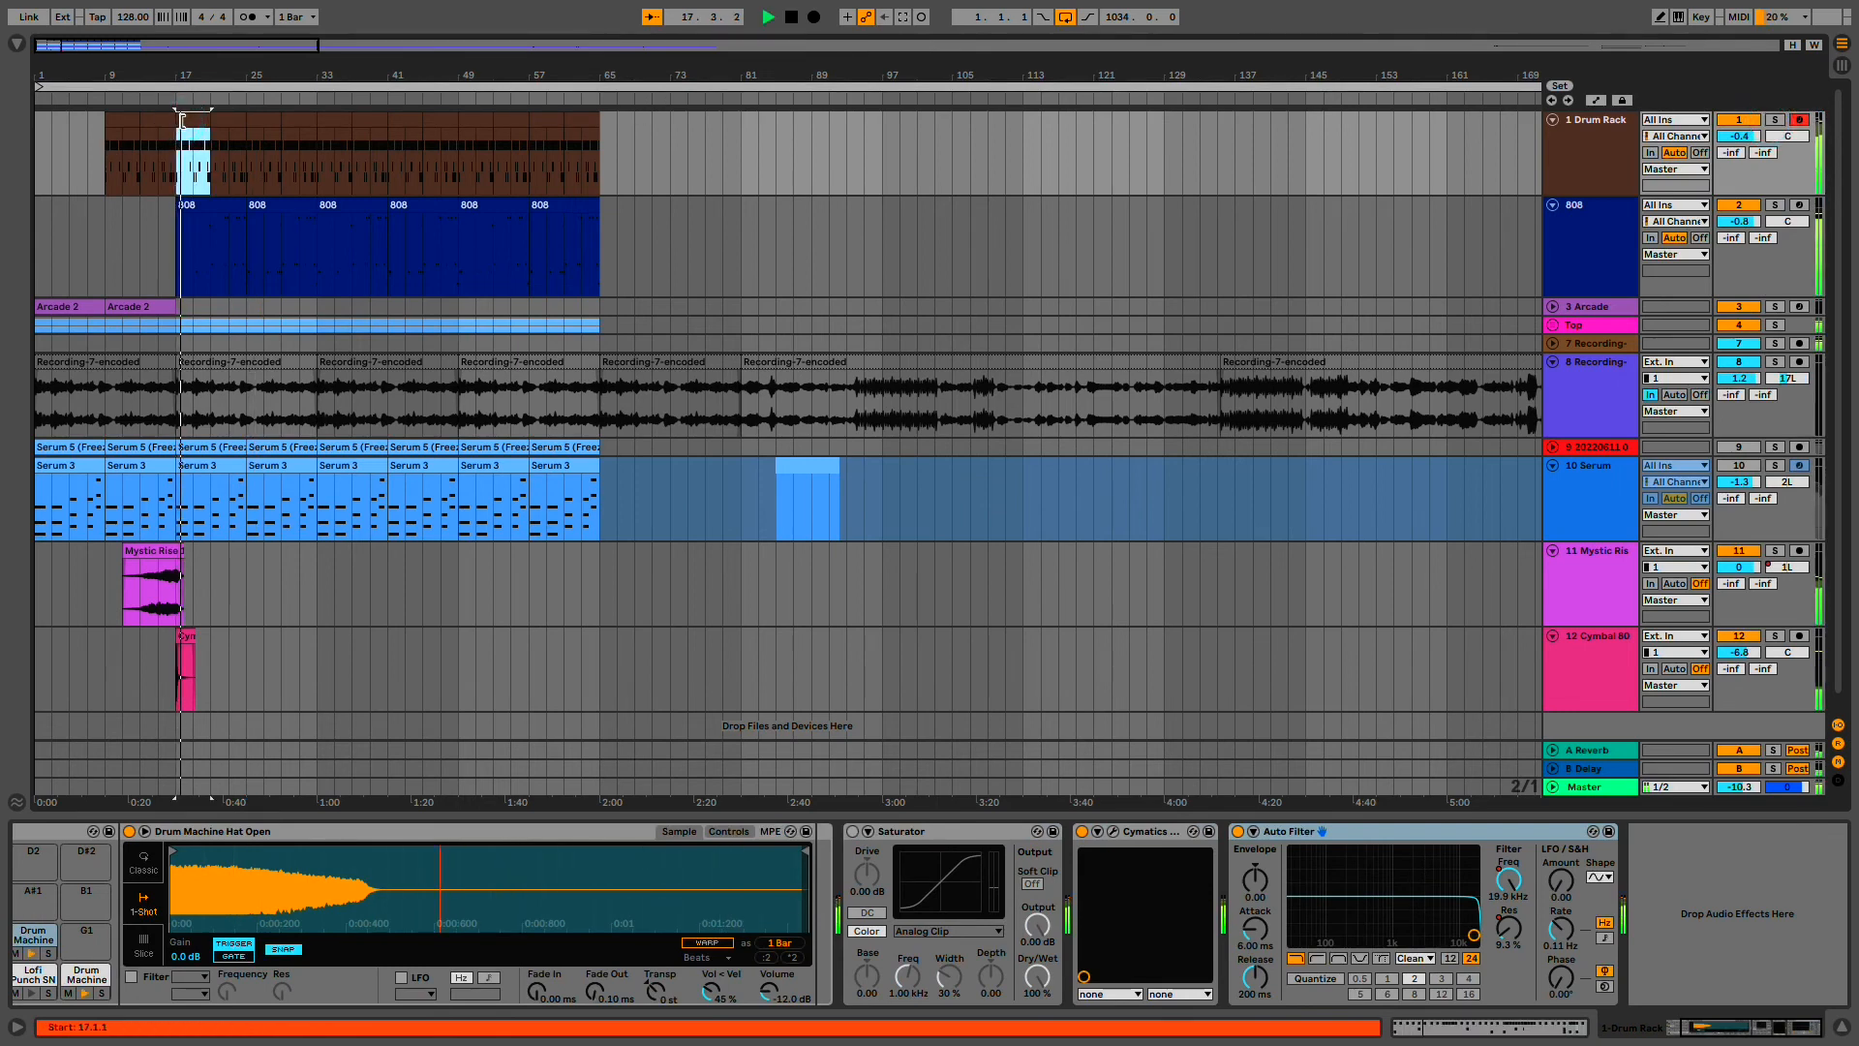
key("space")
double_click(187, 118)
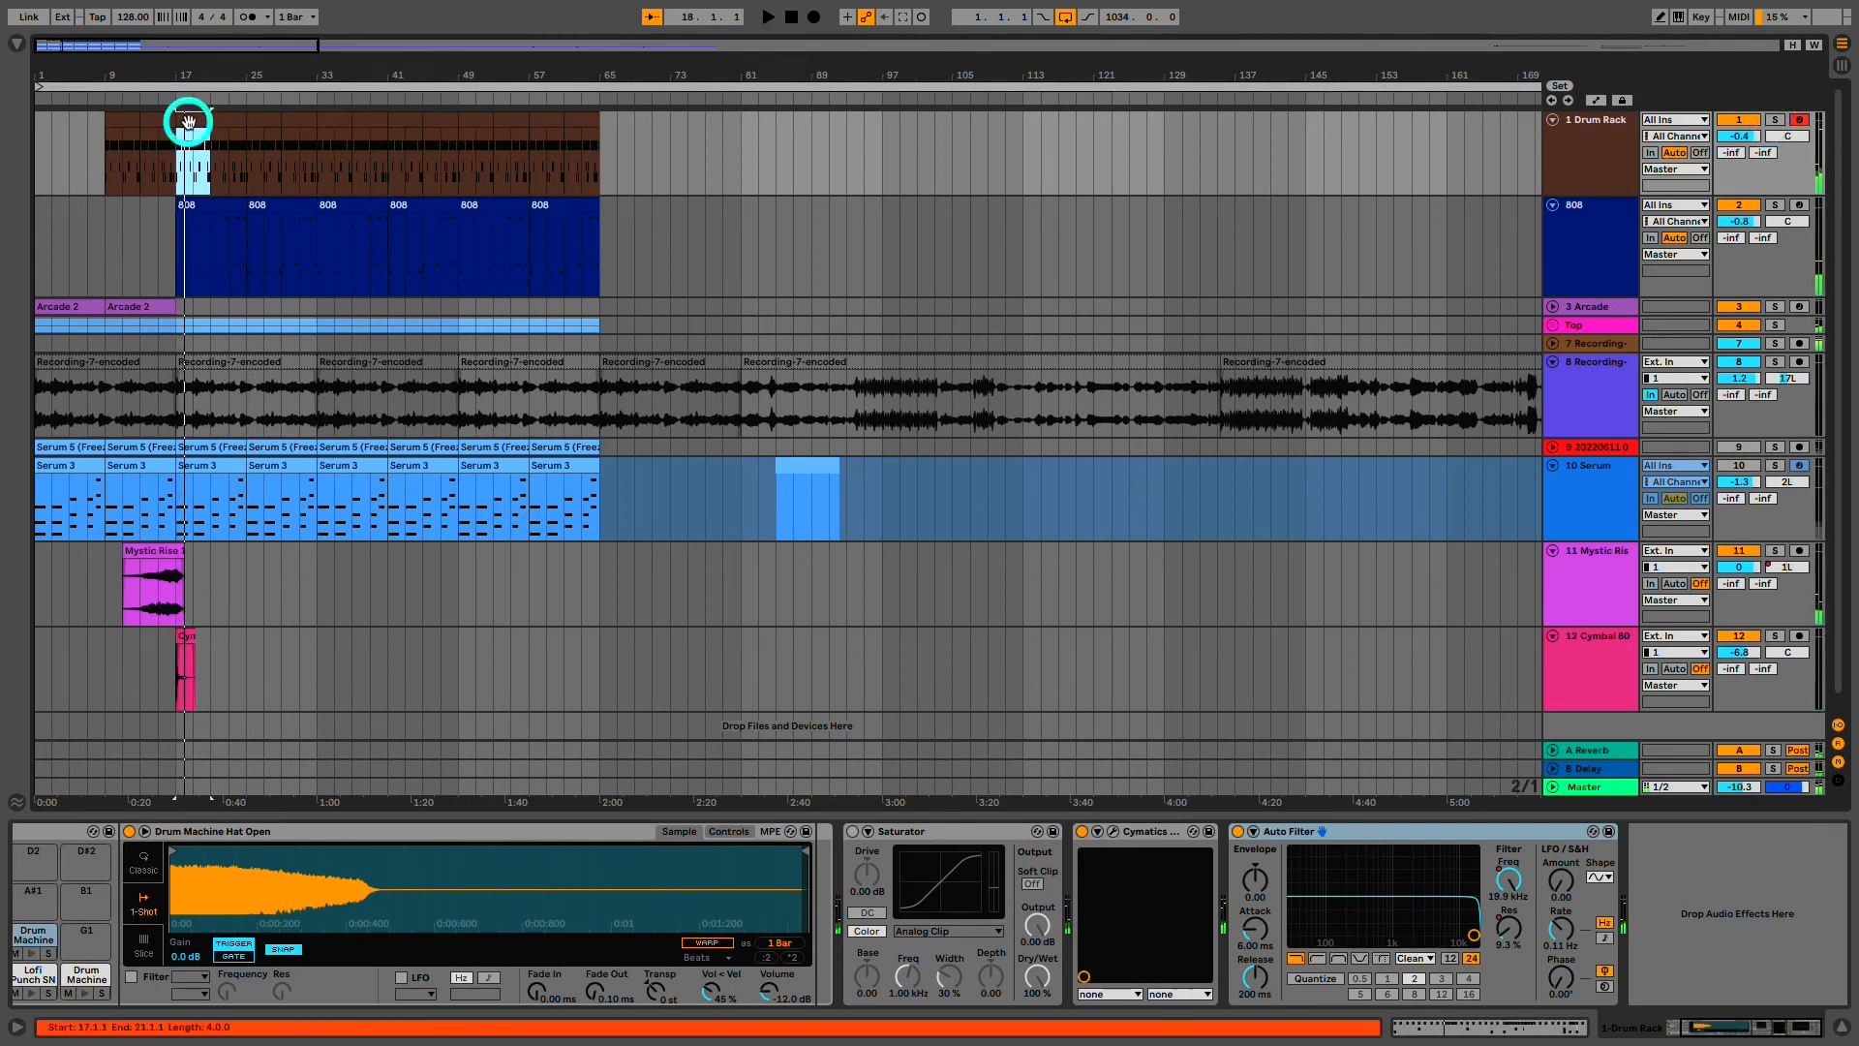
left_click(1772, 120)
key("space")
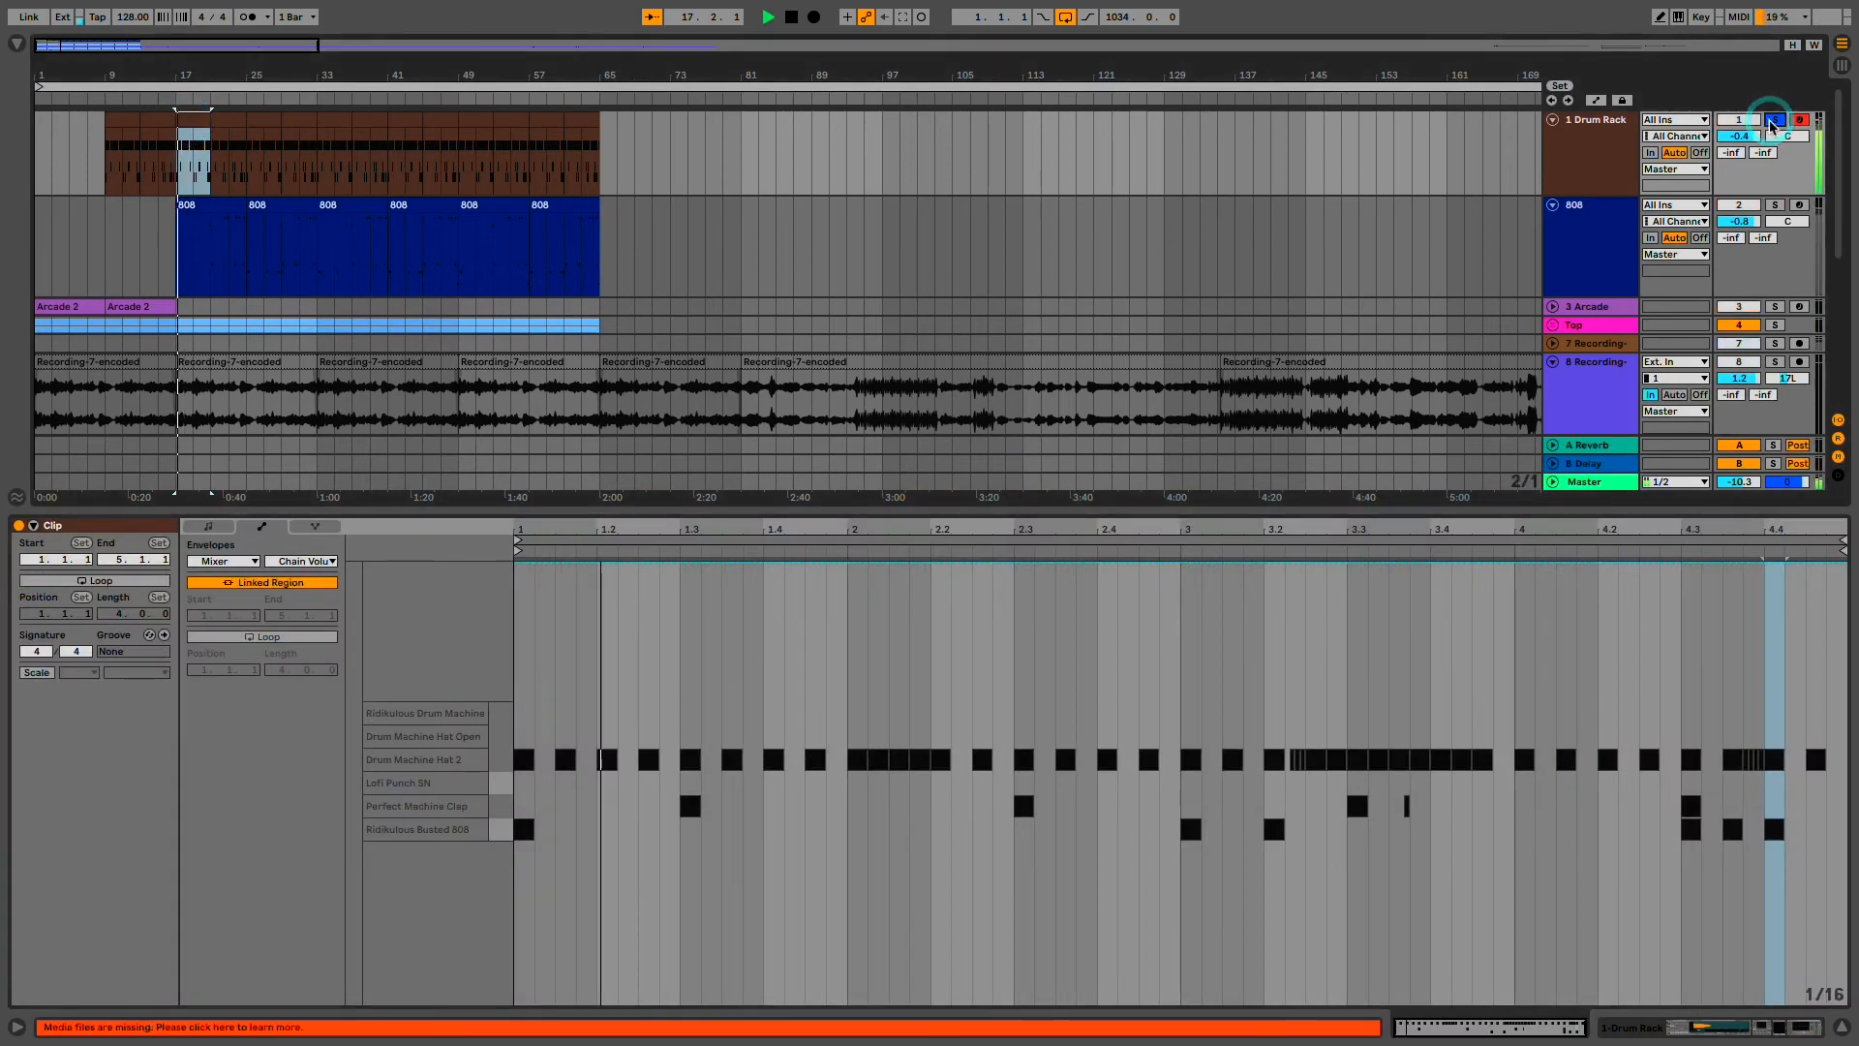
left_click(1772, 120)
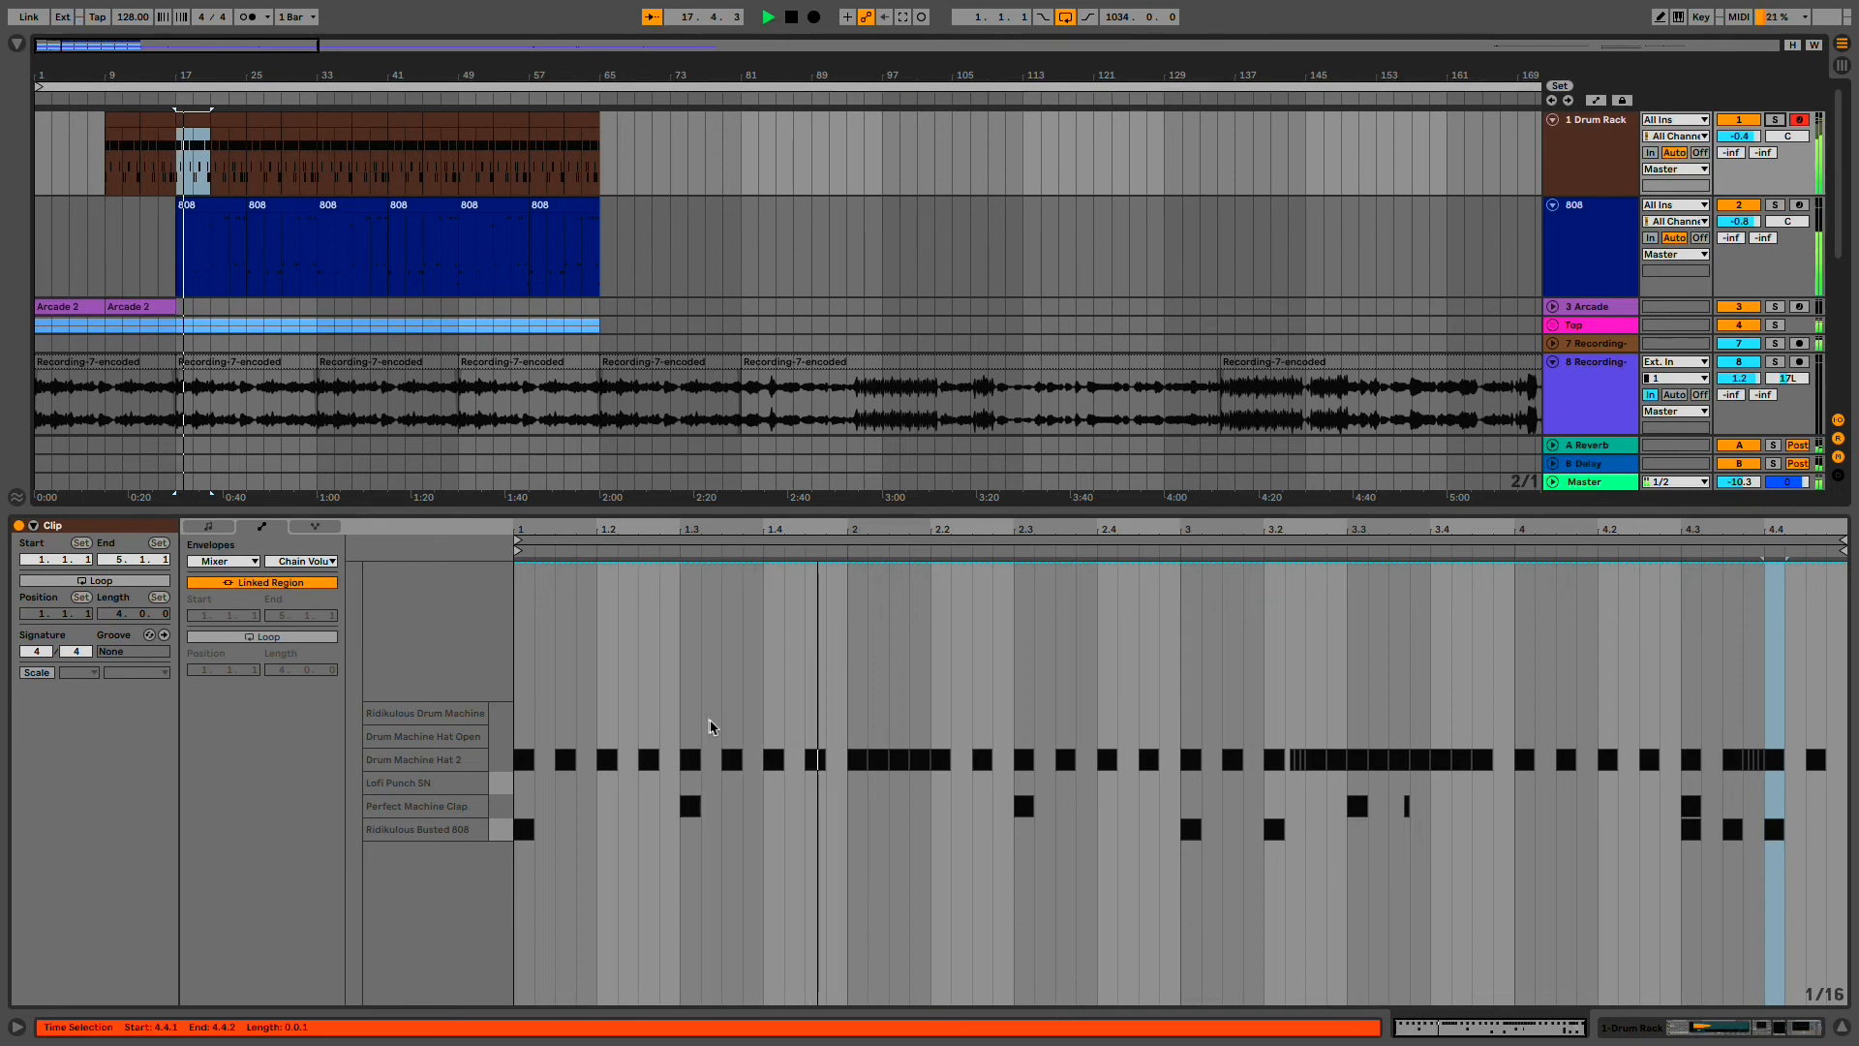
- Set the drum clip's envelope device to Drum Rack, check the note expression view and return to its notes
left_click(183, 113)
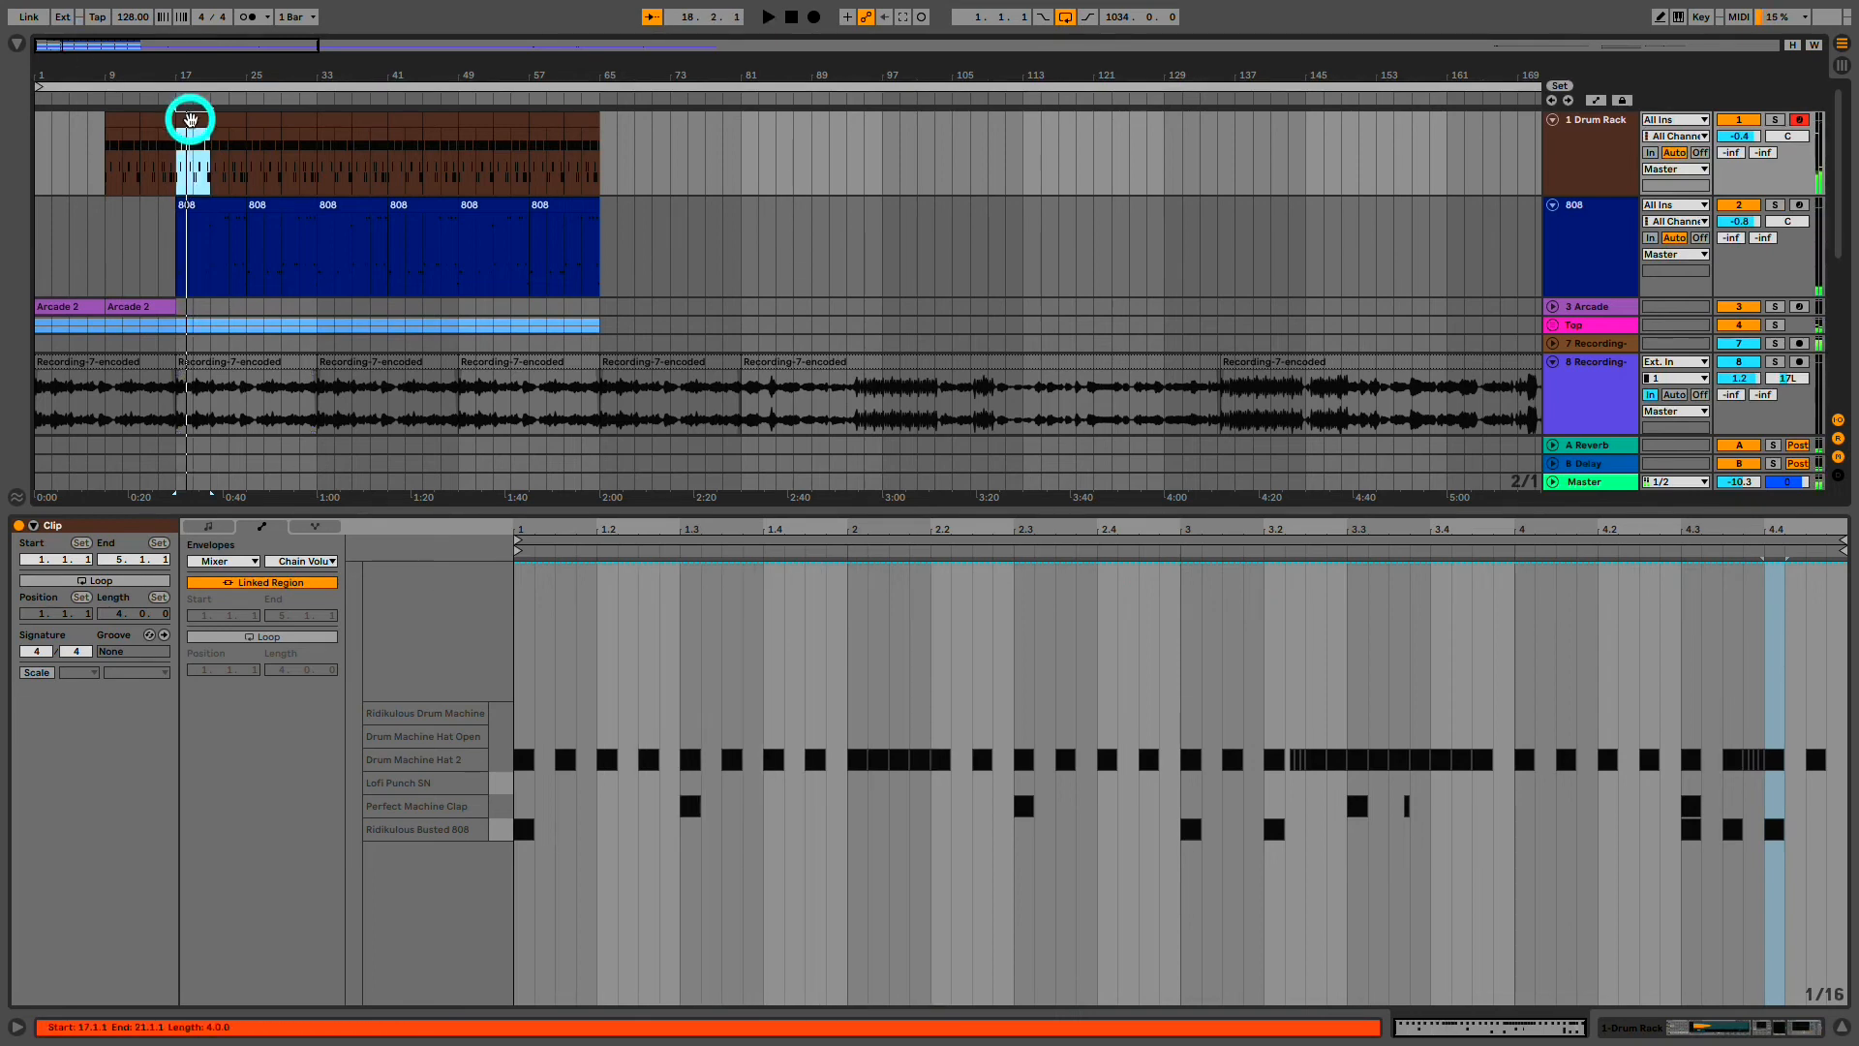
left_click(251, 561)
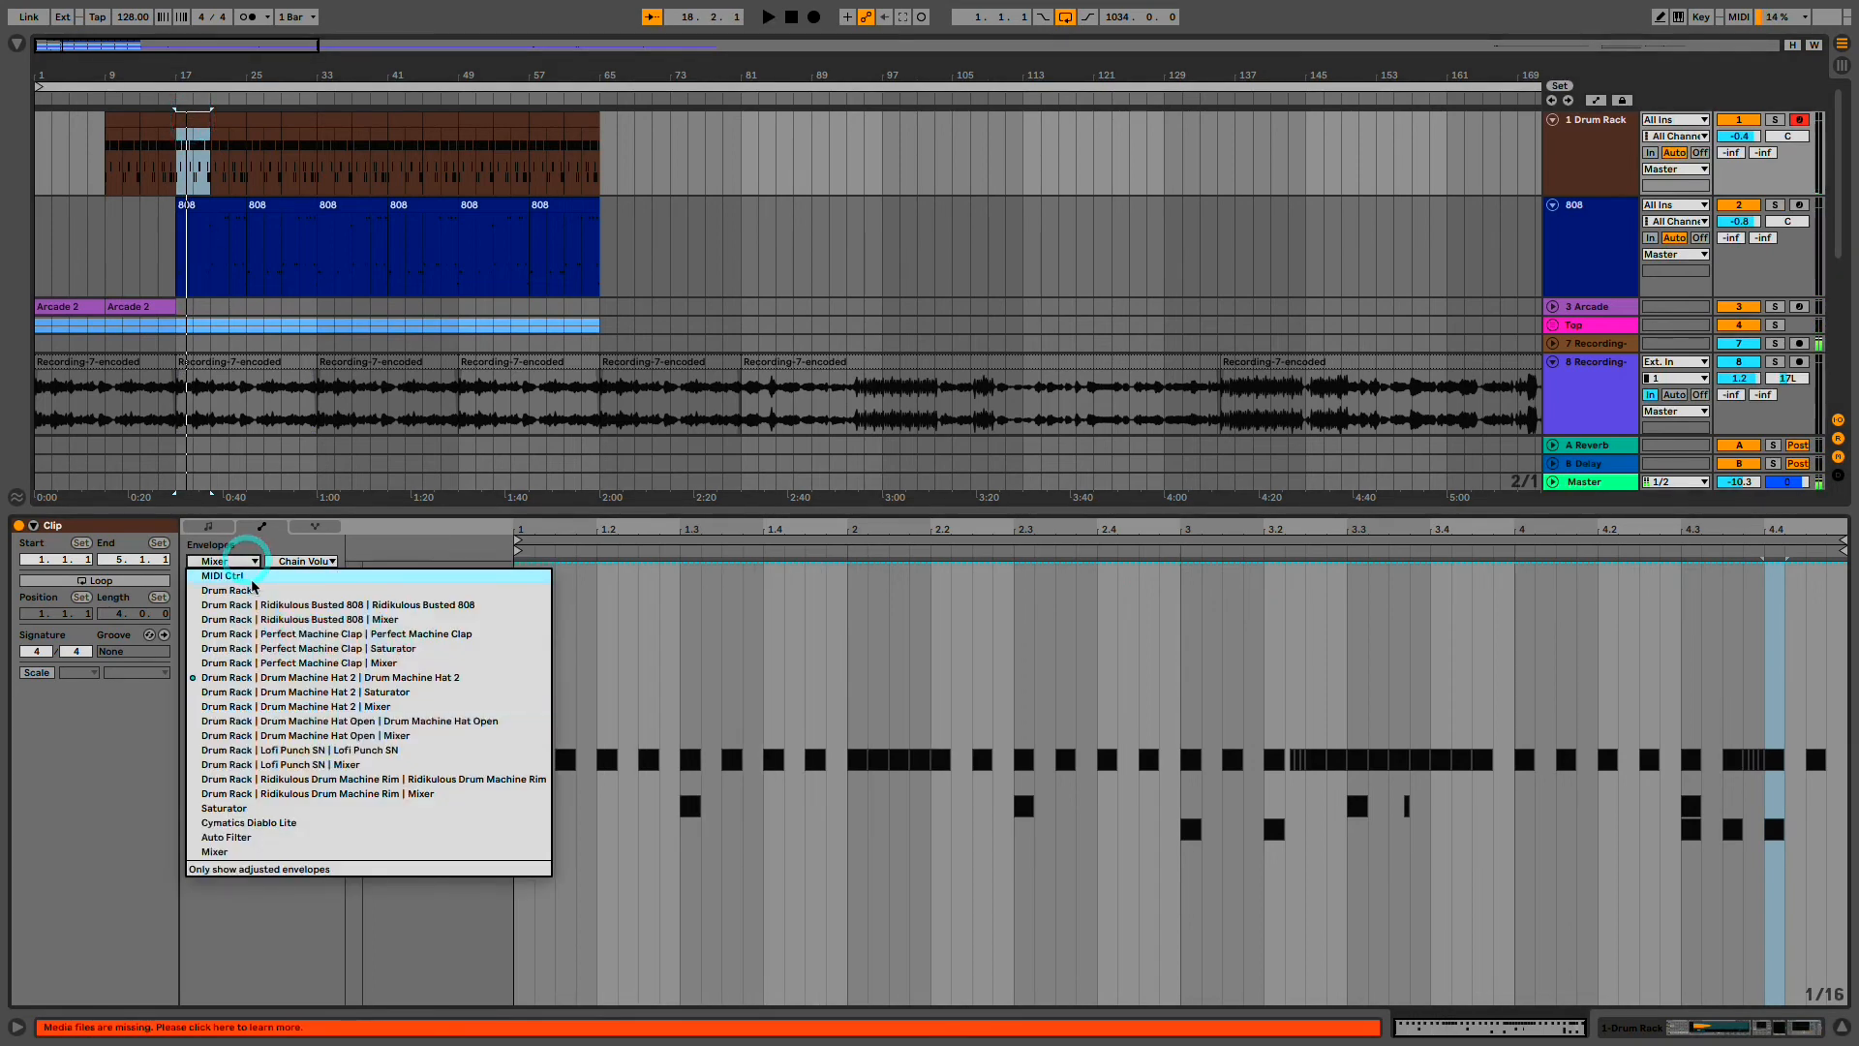
left_click(232, 590)
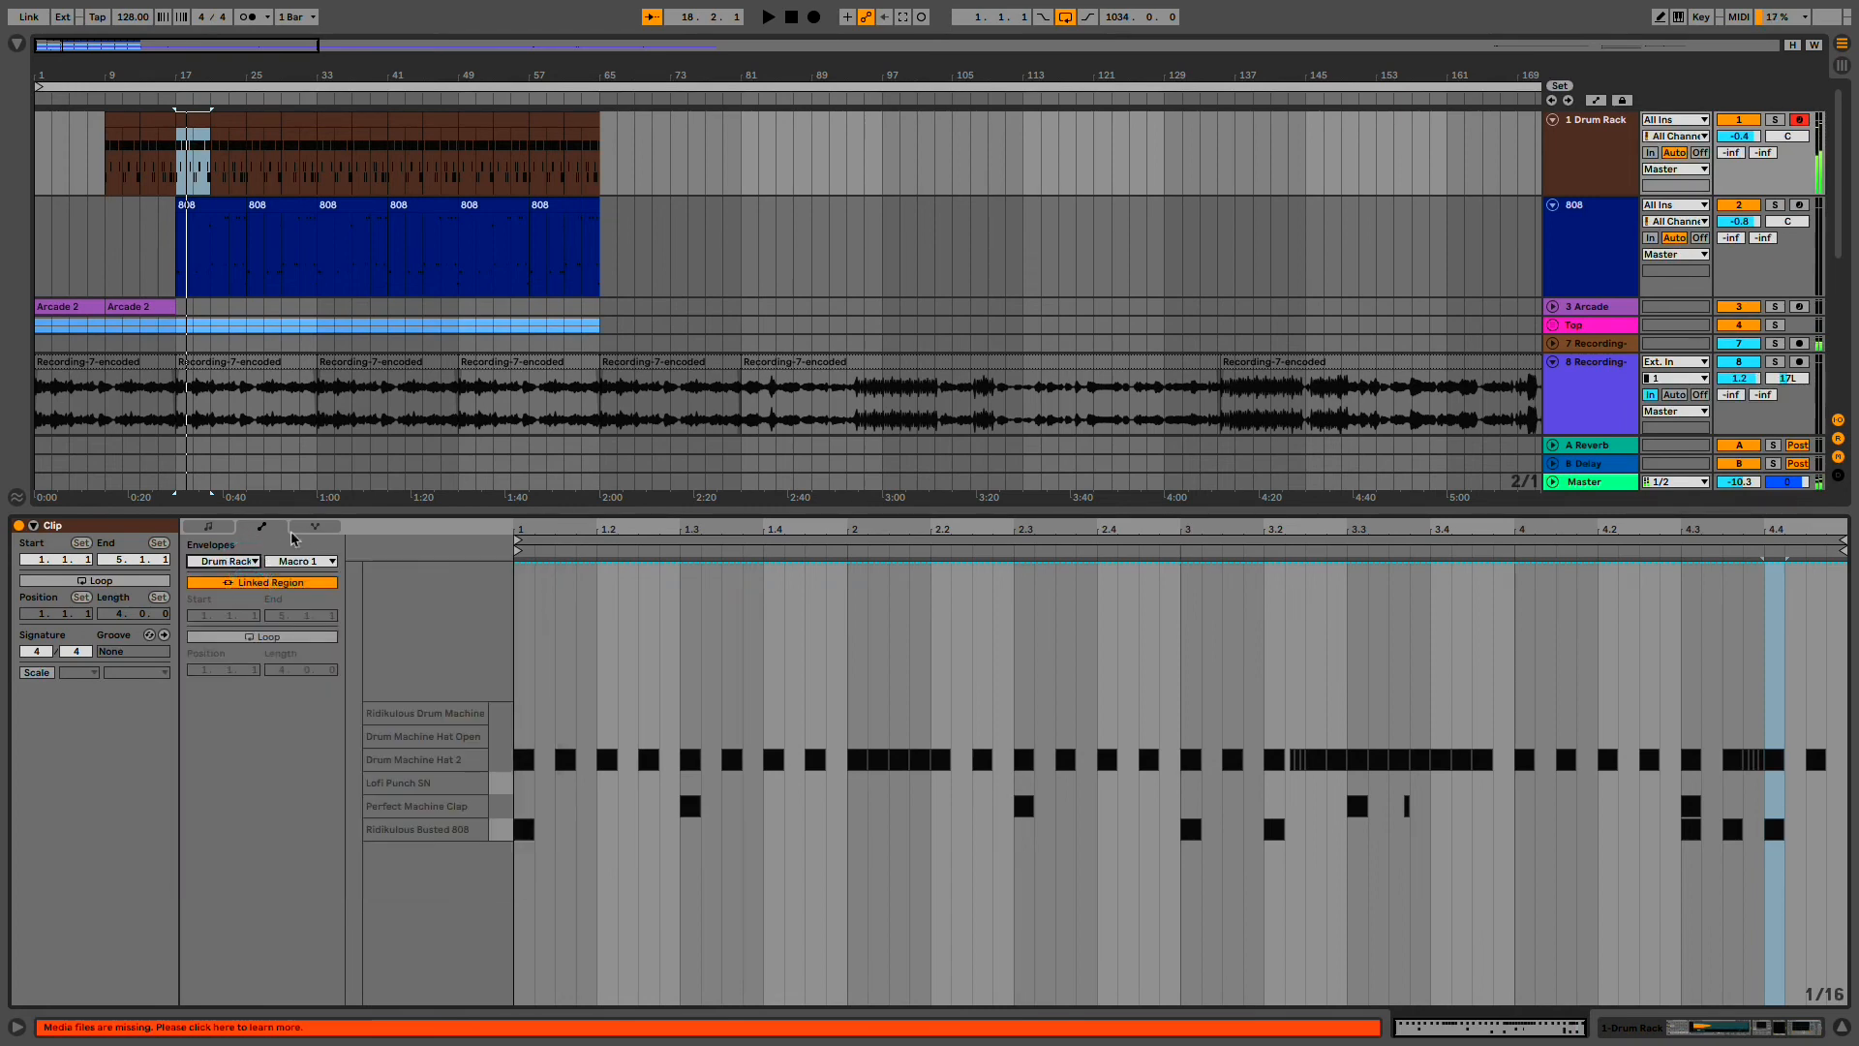
left_click(209, 526)
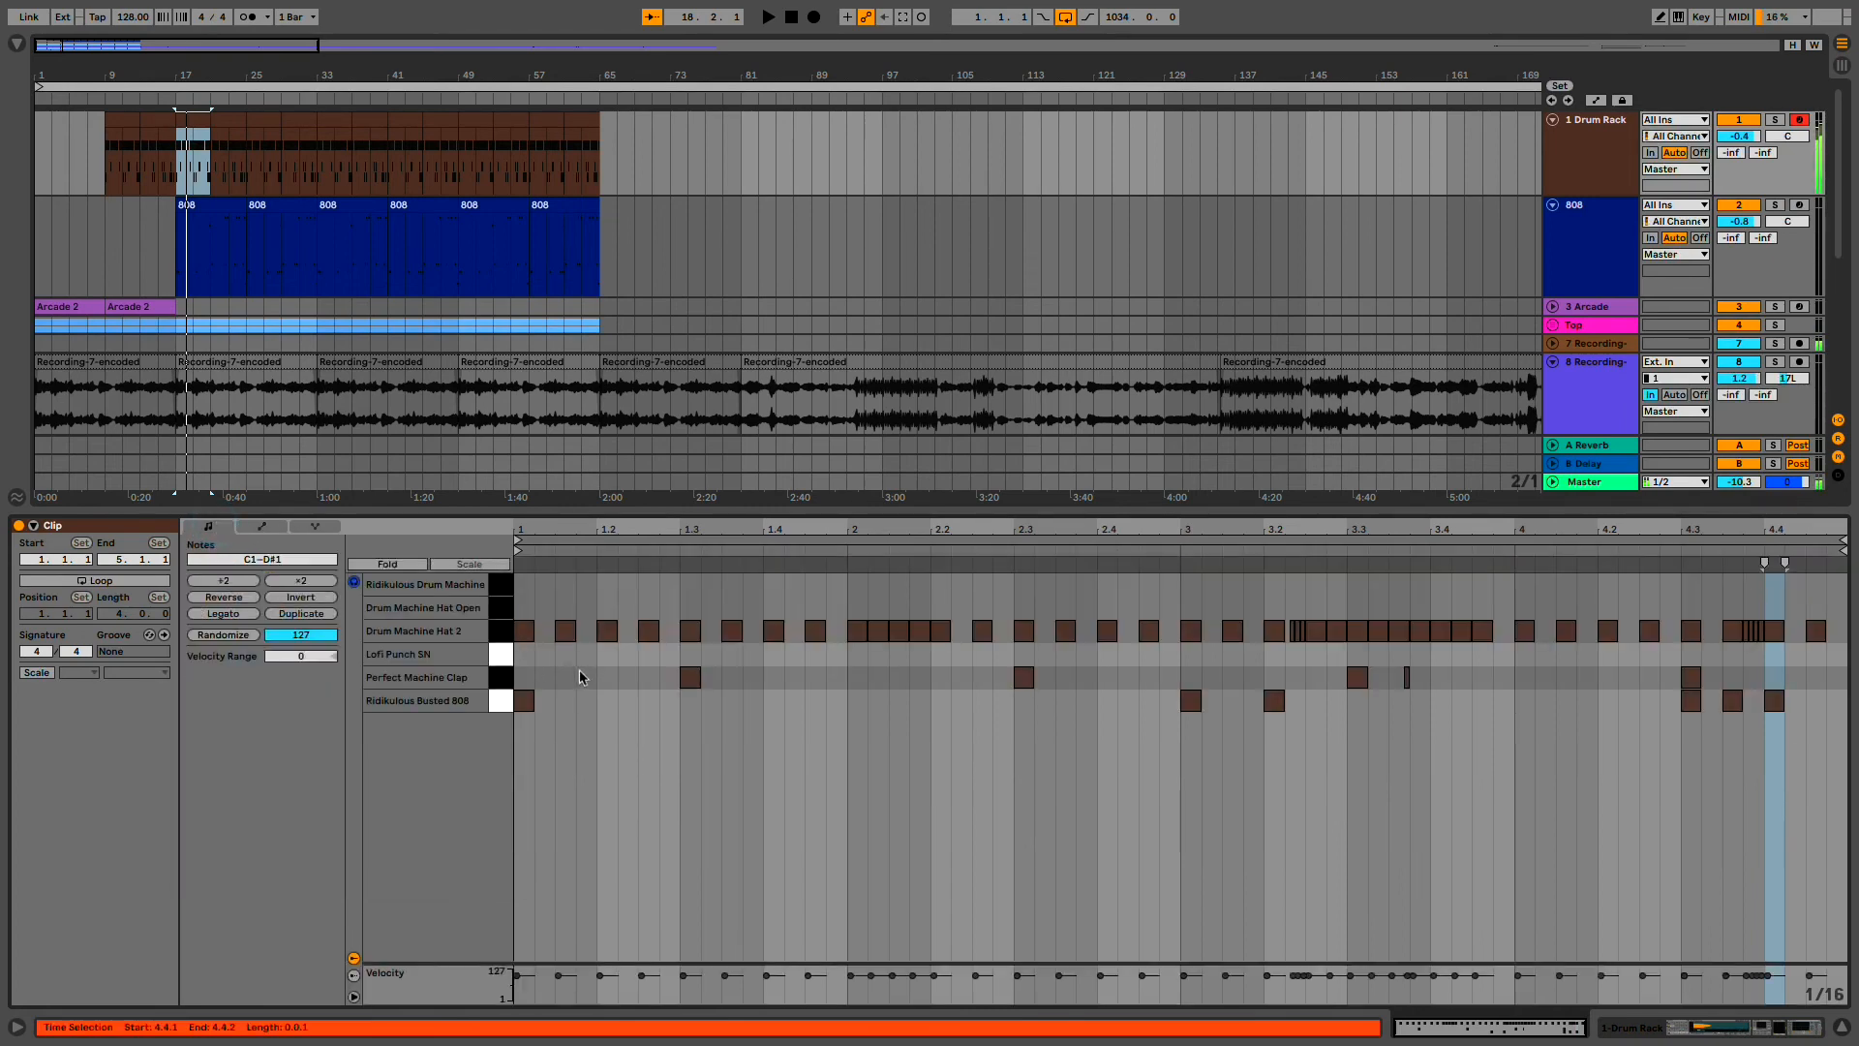
left_click(262, 526)
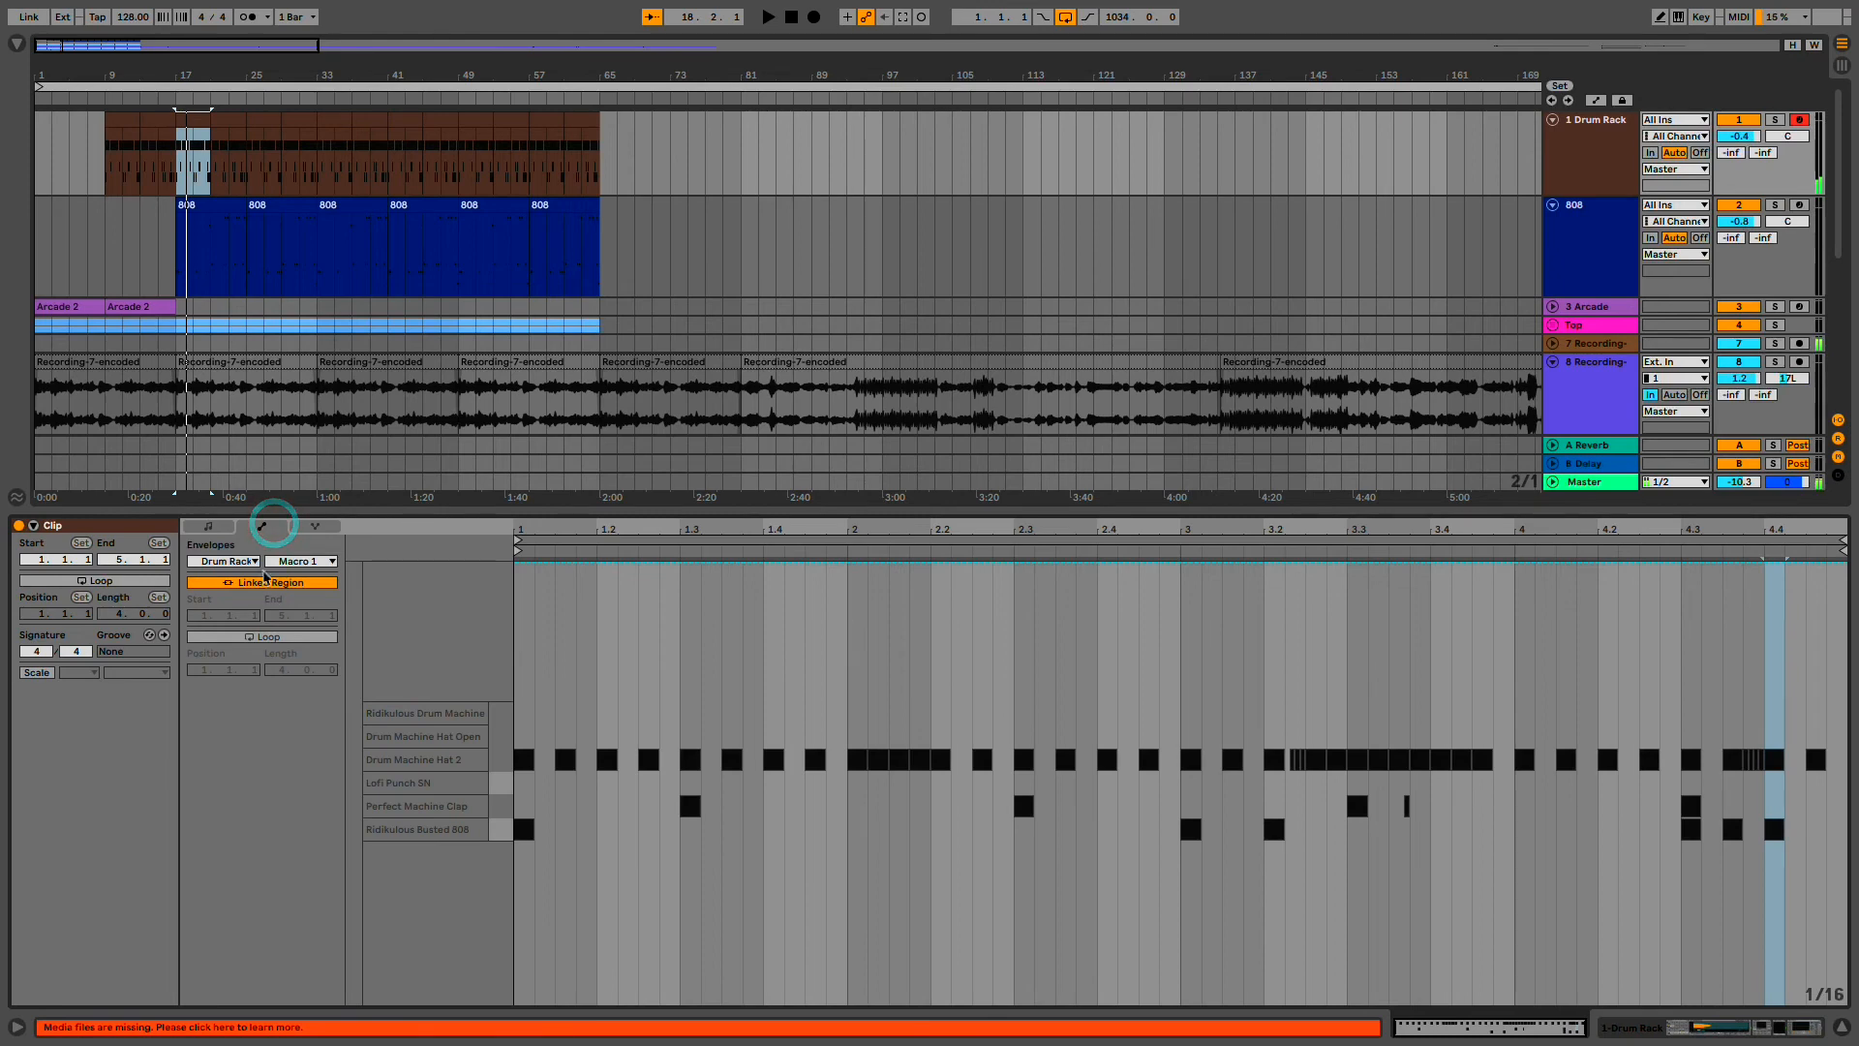
left_click(316, 526)
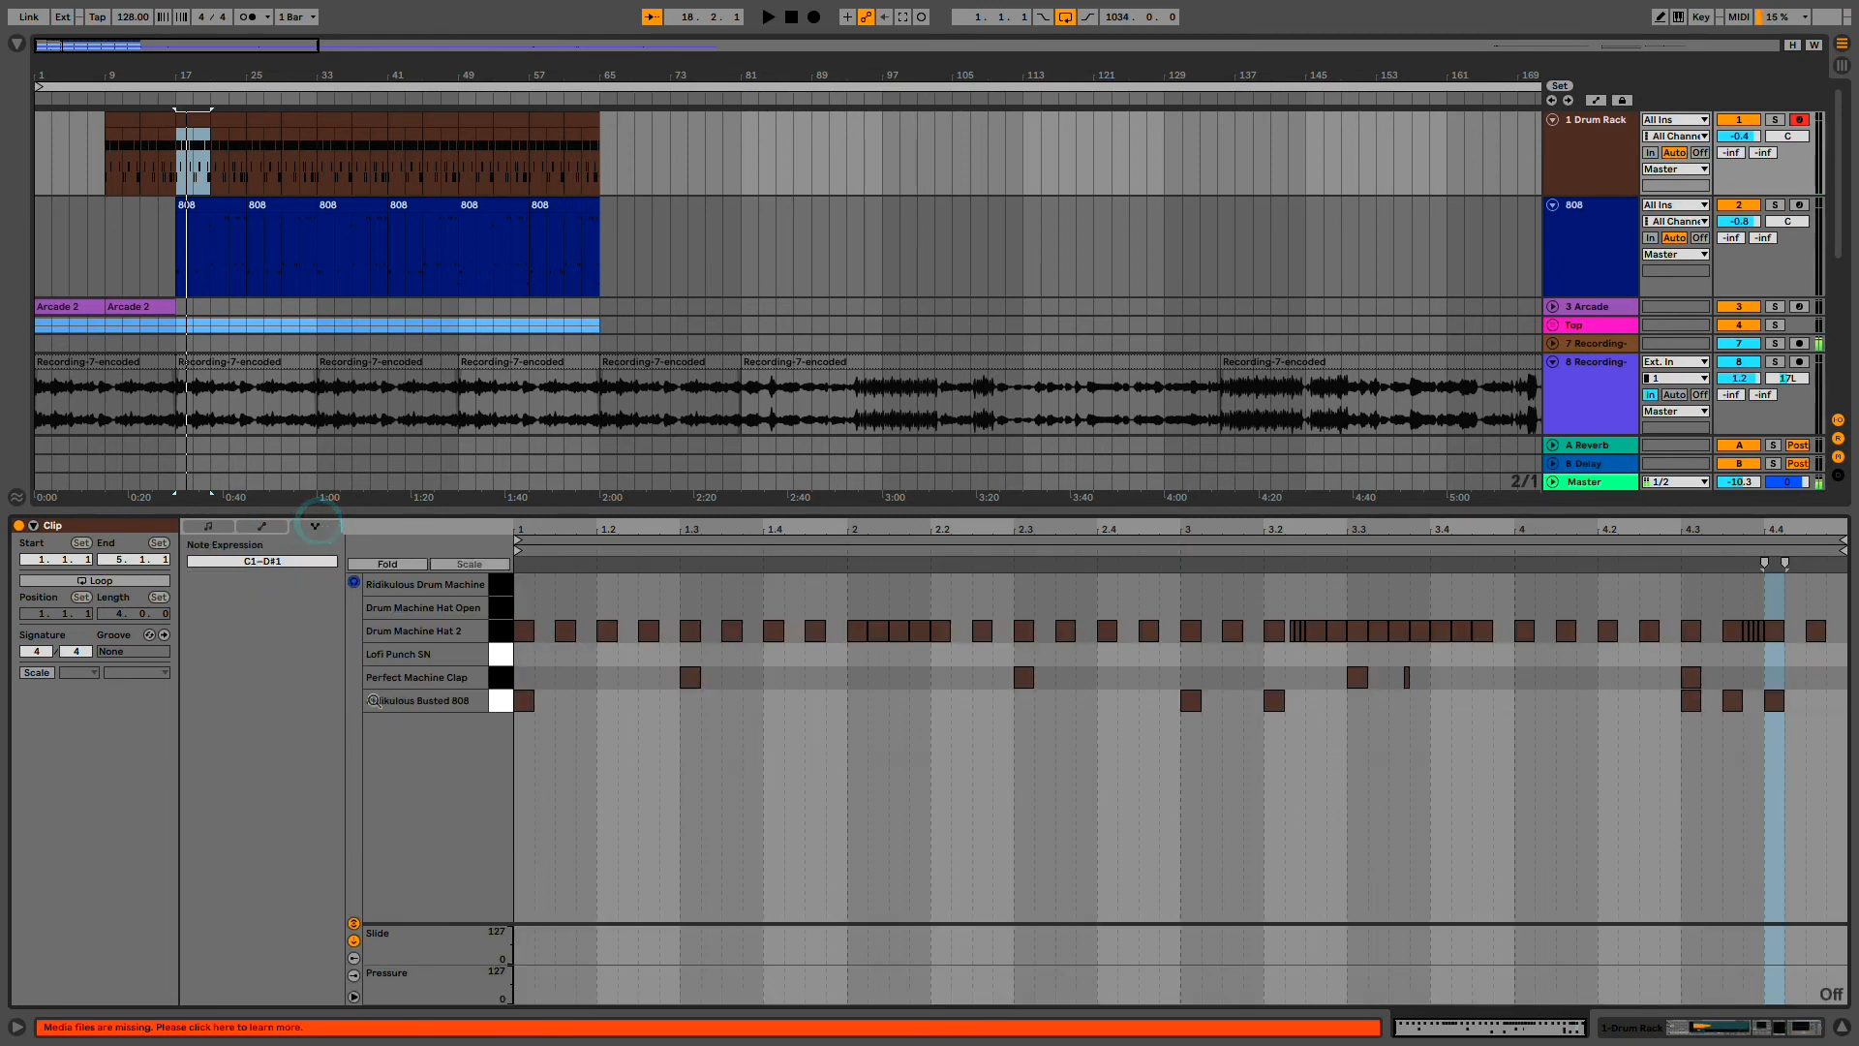
left_click(205, 528)
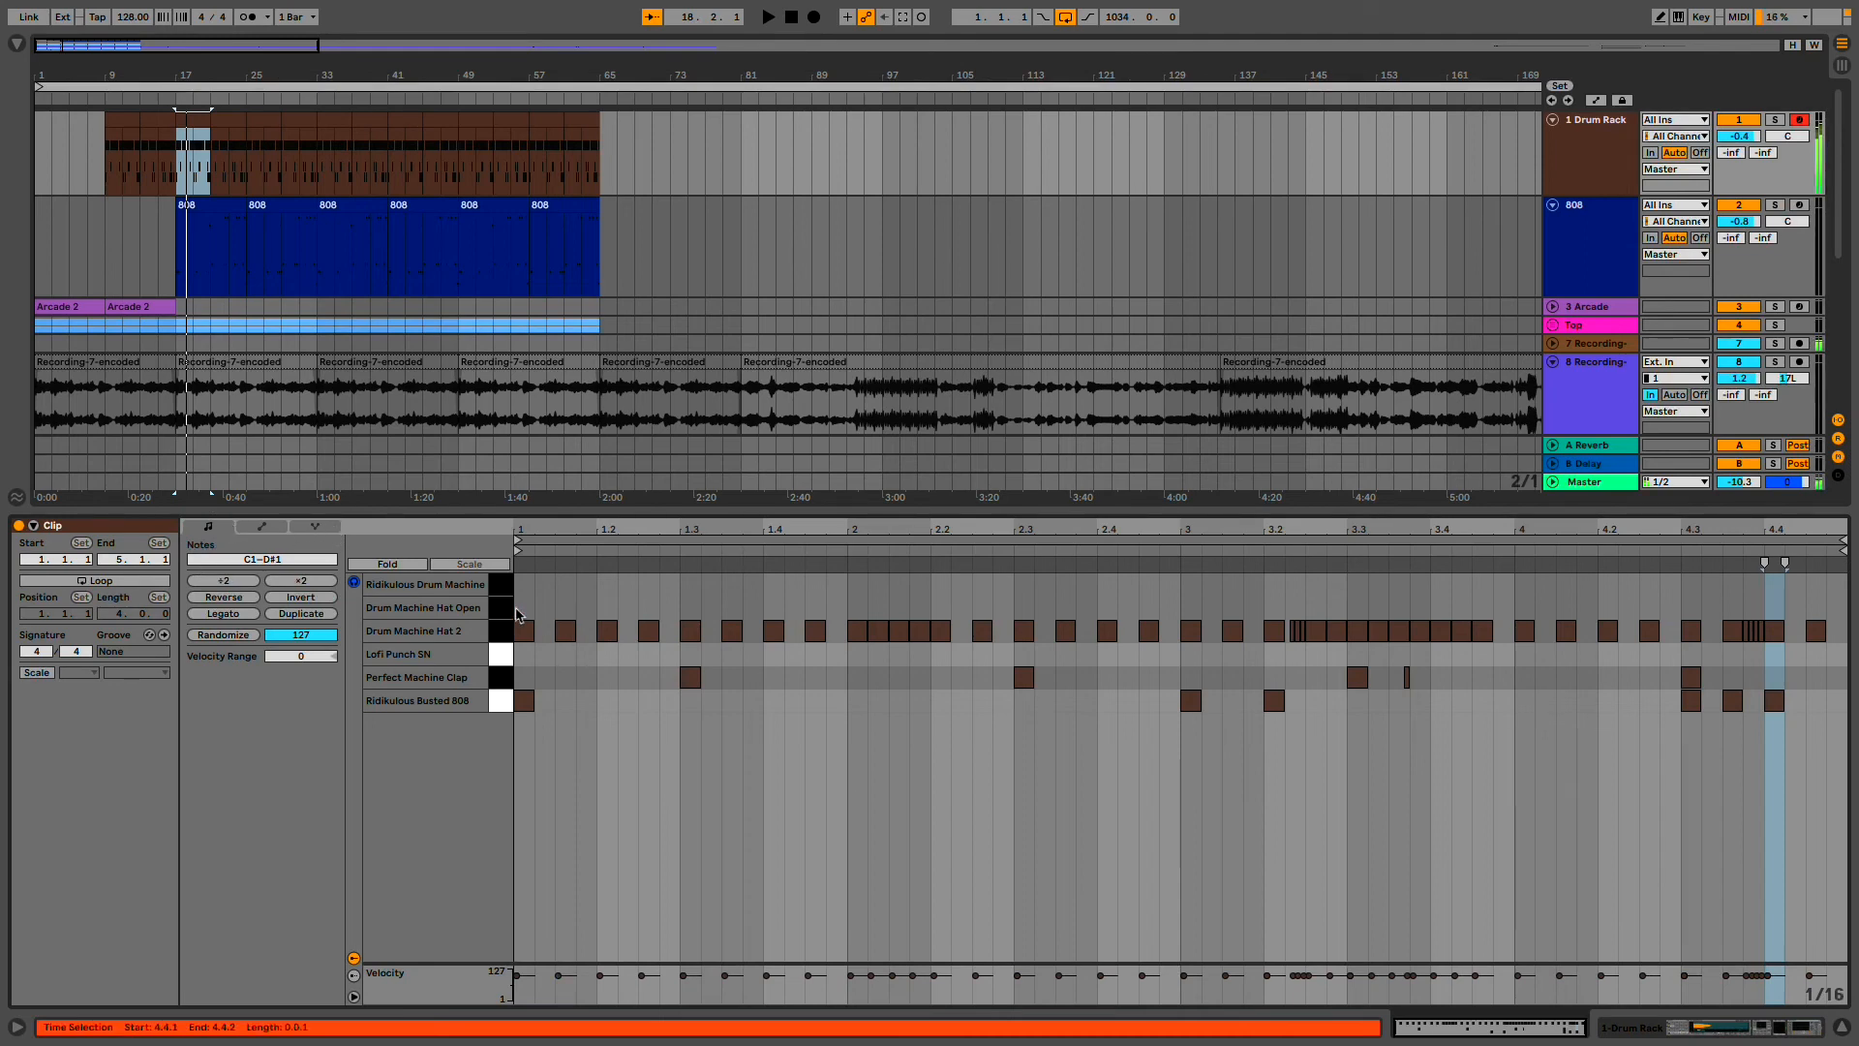
- Add Drum Machine Hat Open notes at 1.2, 3.2 and 4.2 in the drum clip while it plays
left_click(608, 610)
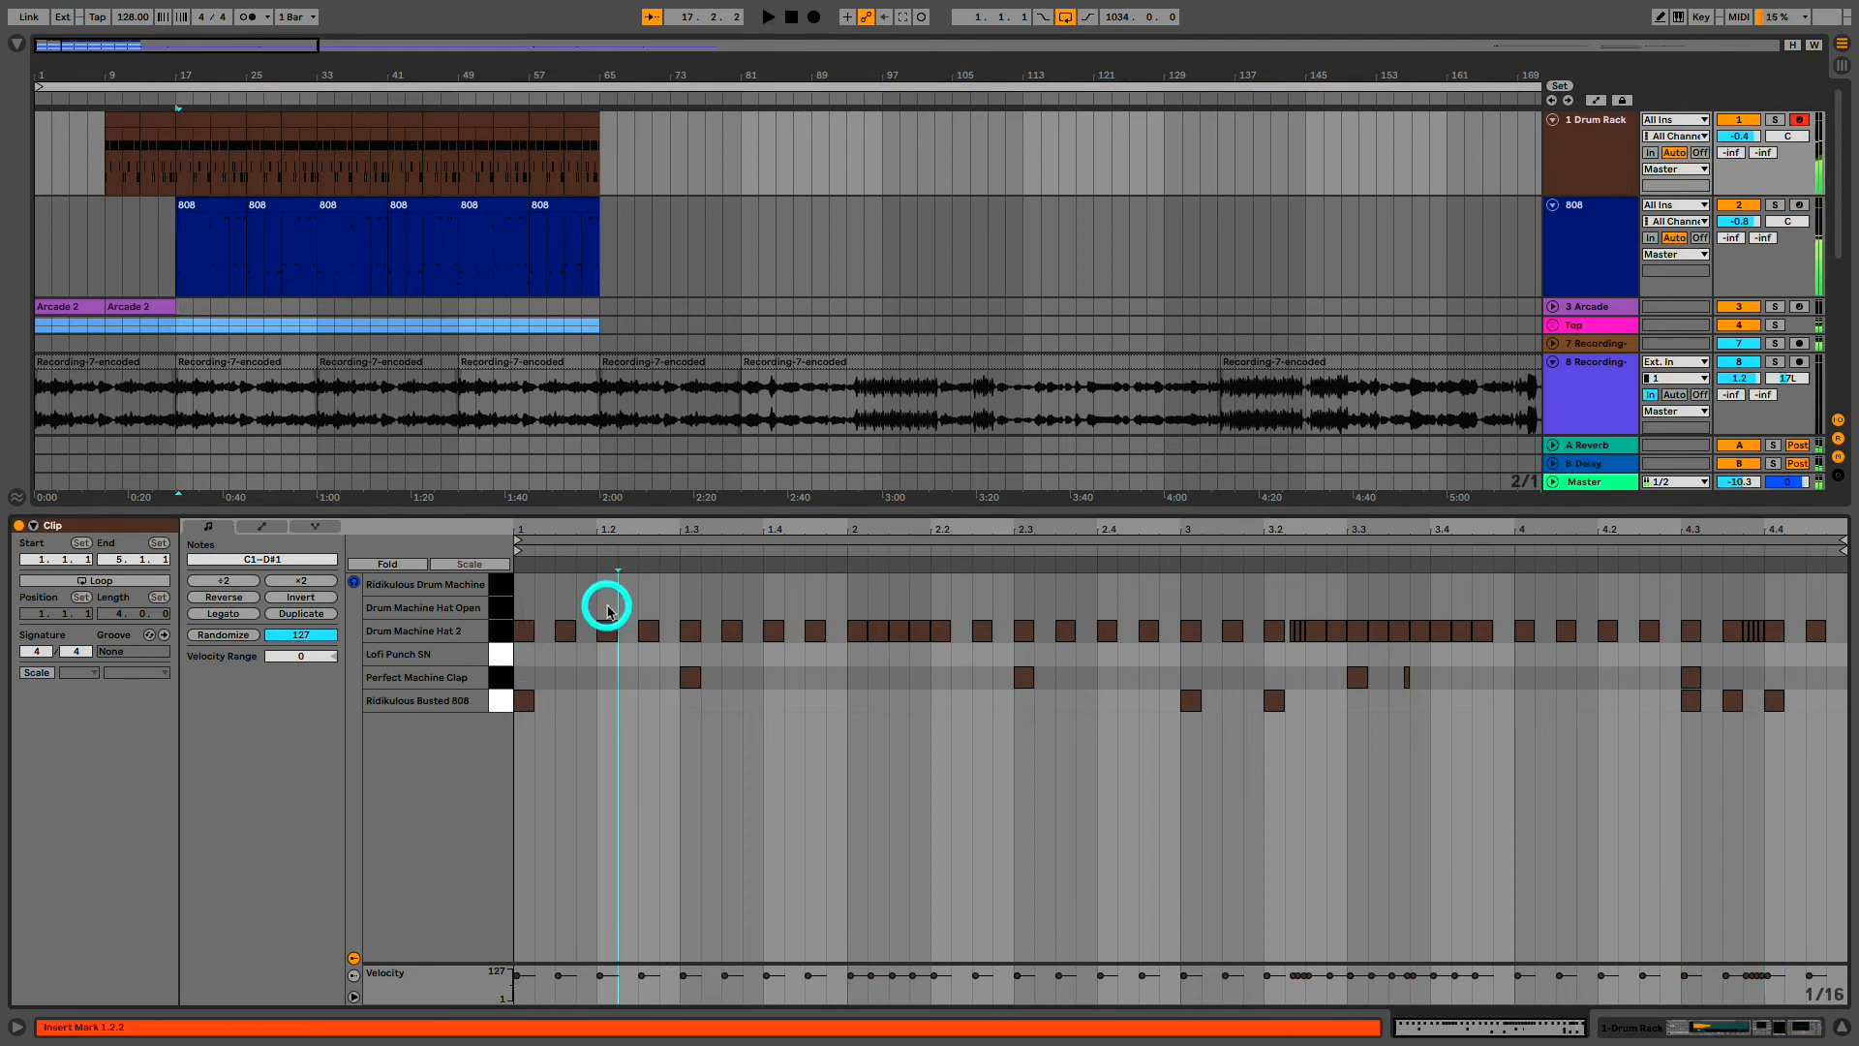
key("space")
double_click(608, 608)
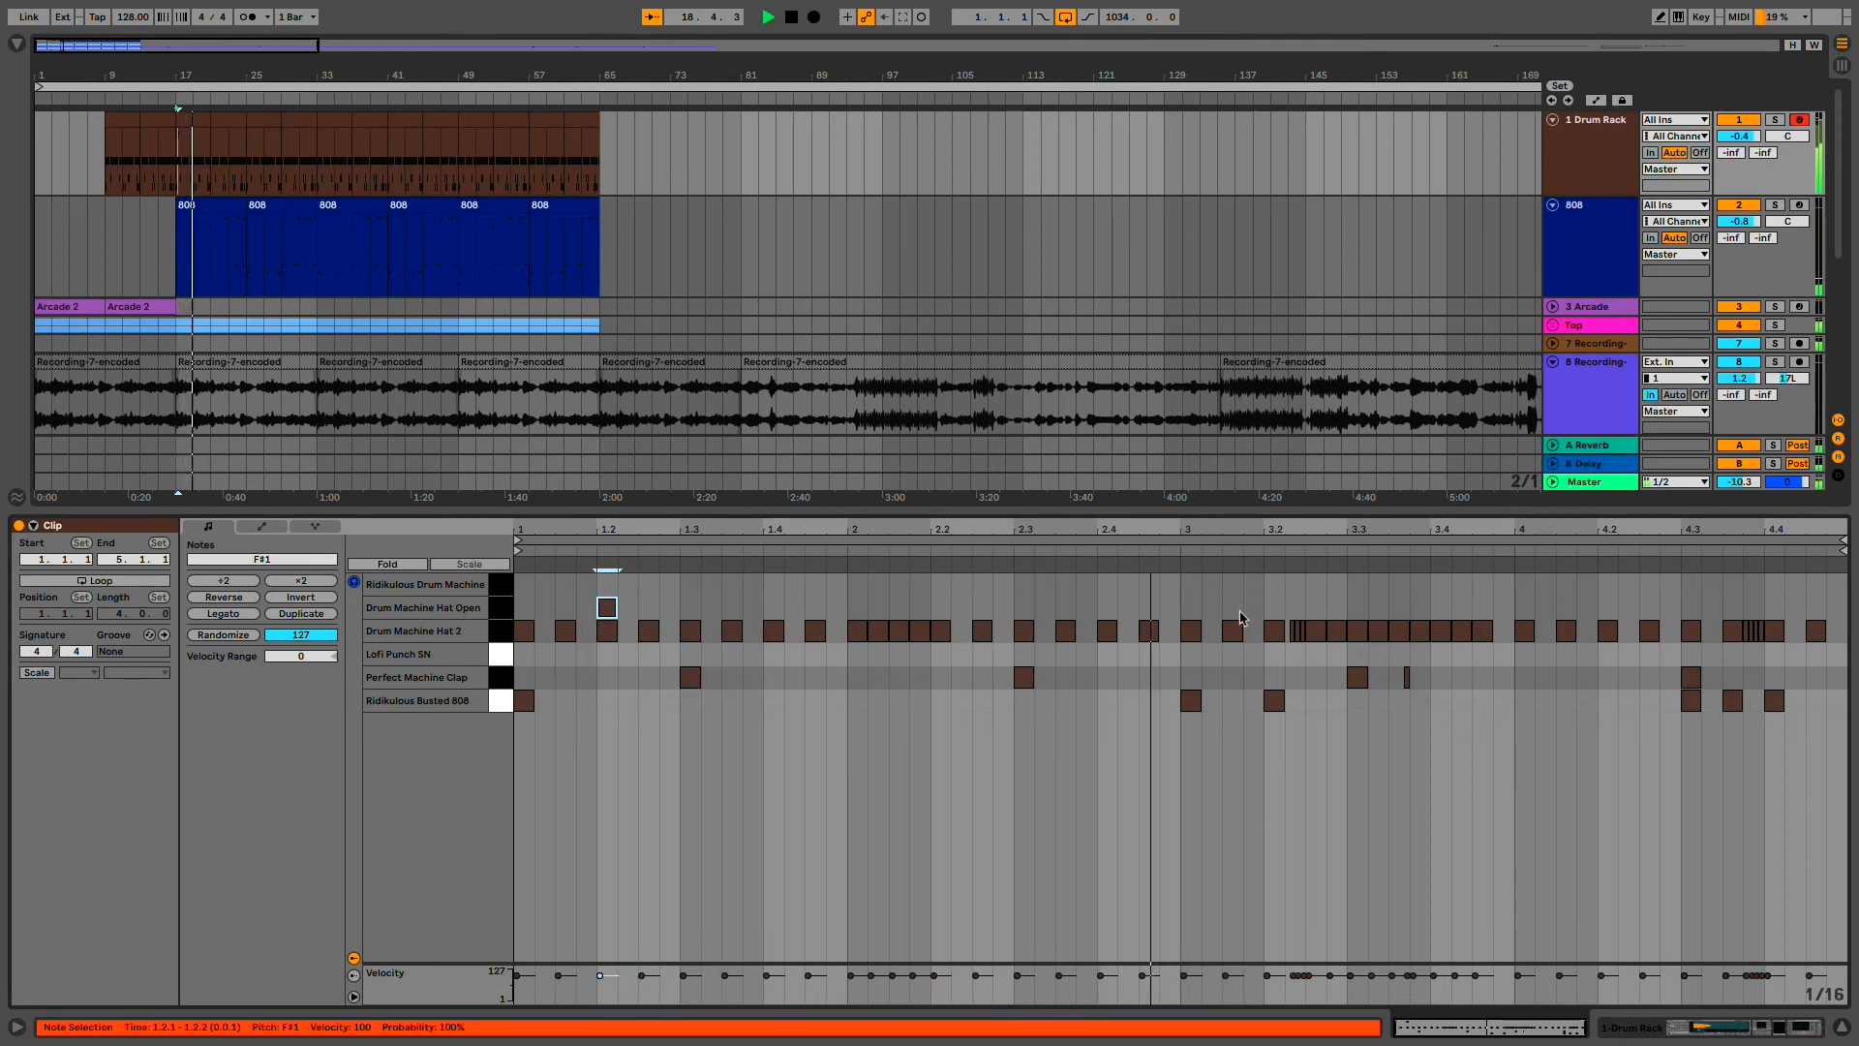
left_click(1268, 616)
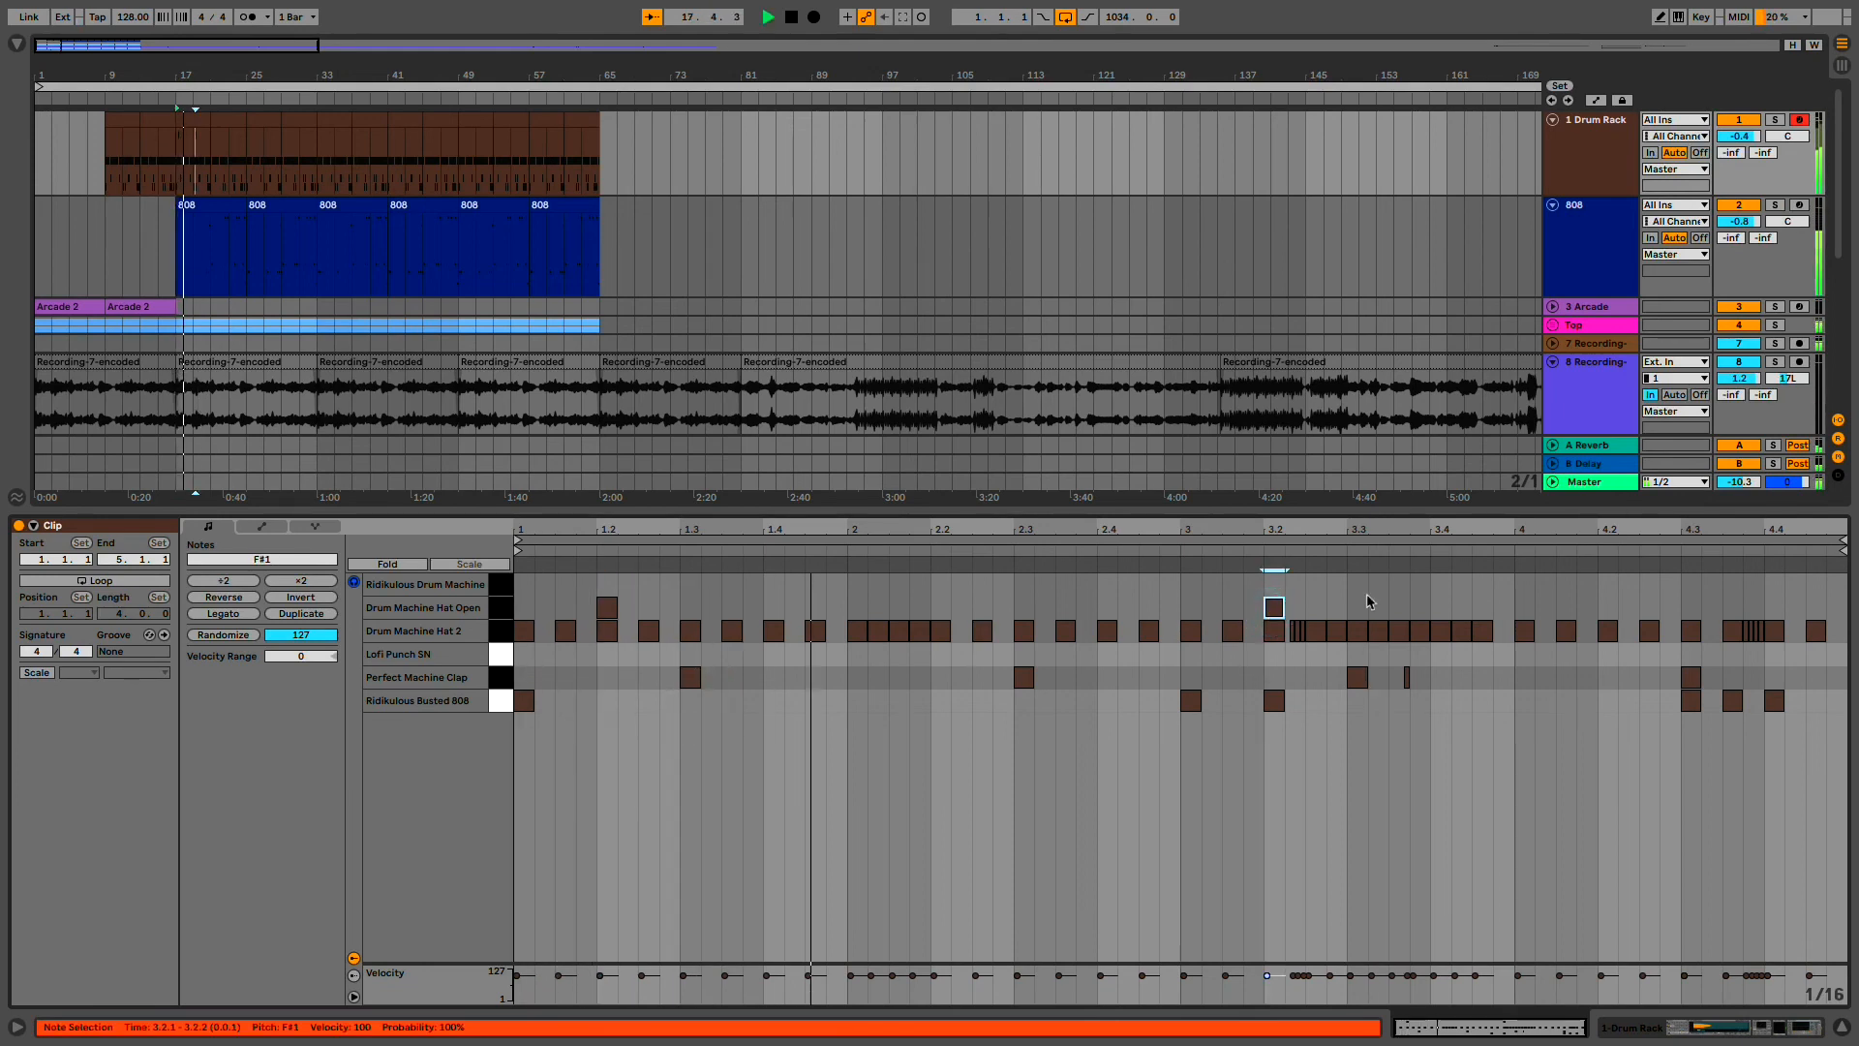
left_click(1607, 610)
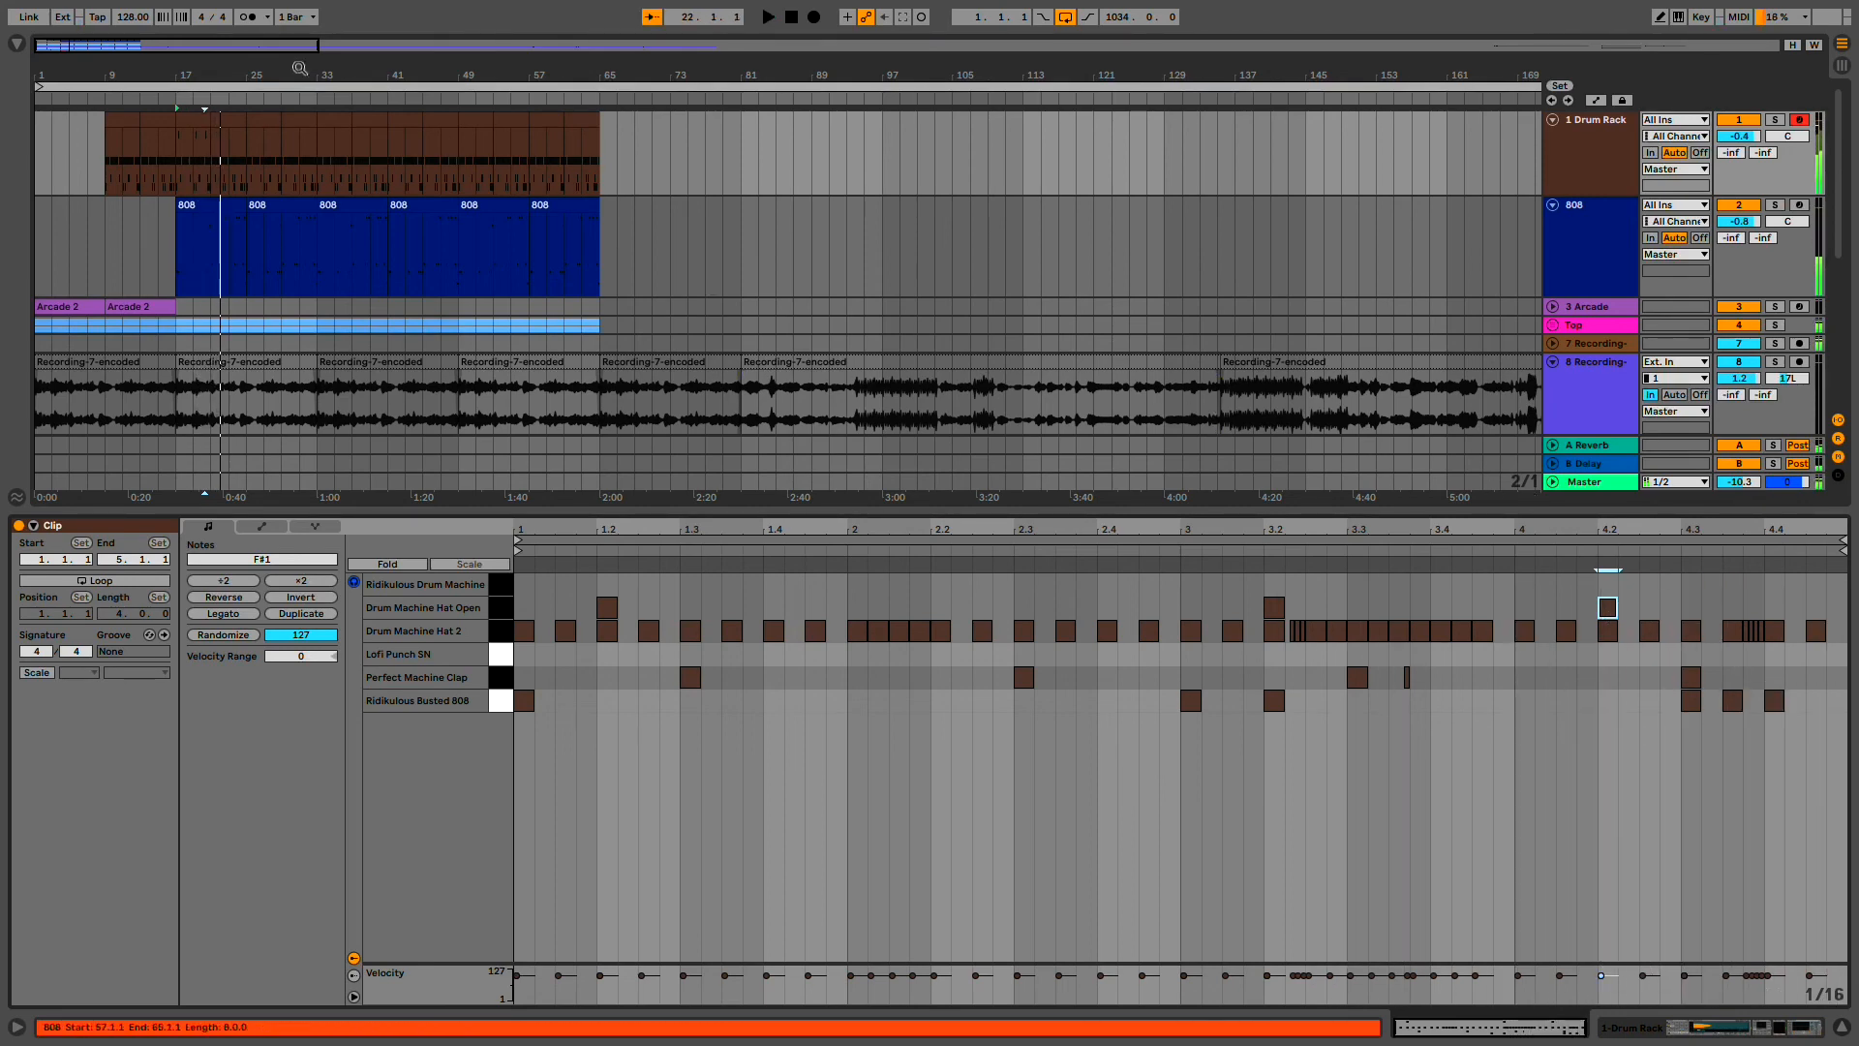
- Duplicate the edited four-bar drum clip at bar 17 repeatedly until it fills the Drum Rack track to bar 65
scroll(189, 146, "up", 5)
left_click(190, 115)
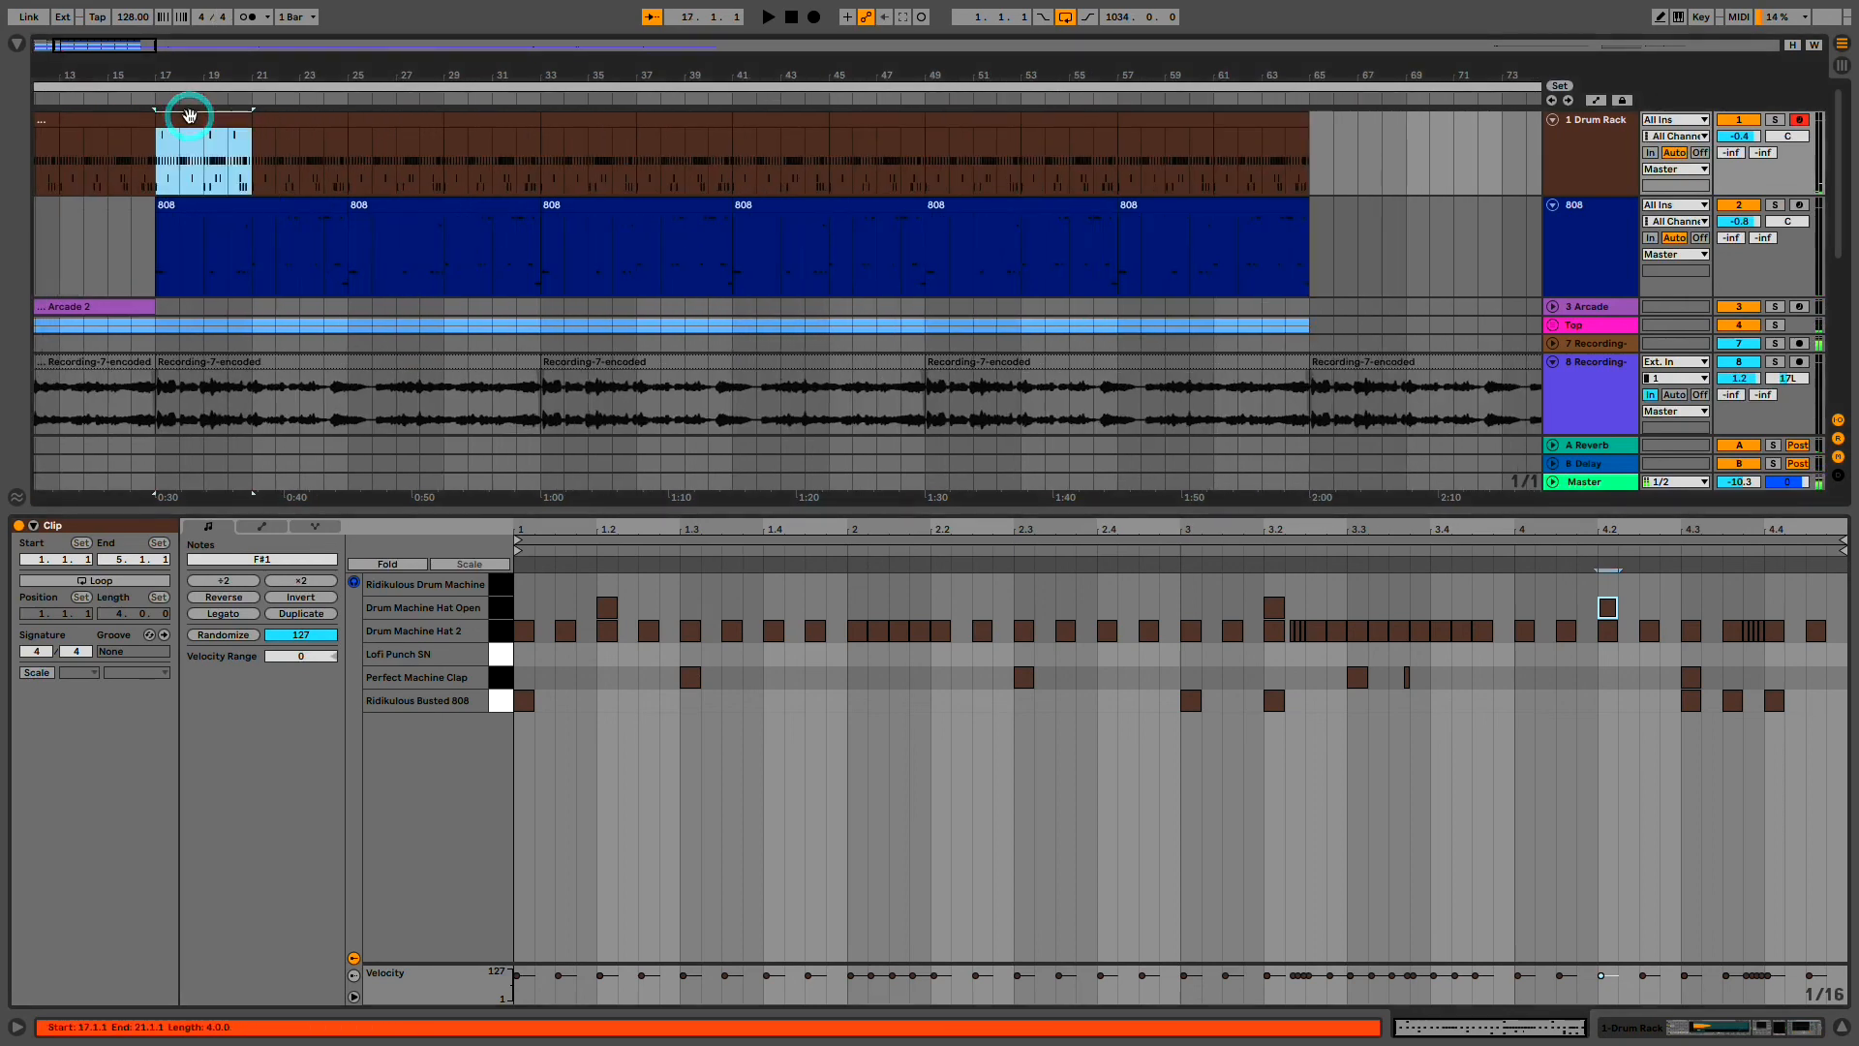
key("Right")
key("Right")
key("Right")
key("Right")
key("Right")
key("Right")
key("Right")
key("Right")
key("Right")
key("Right")
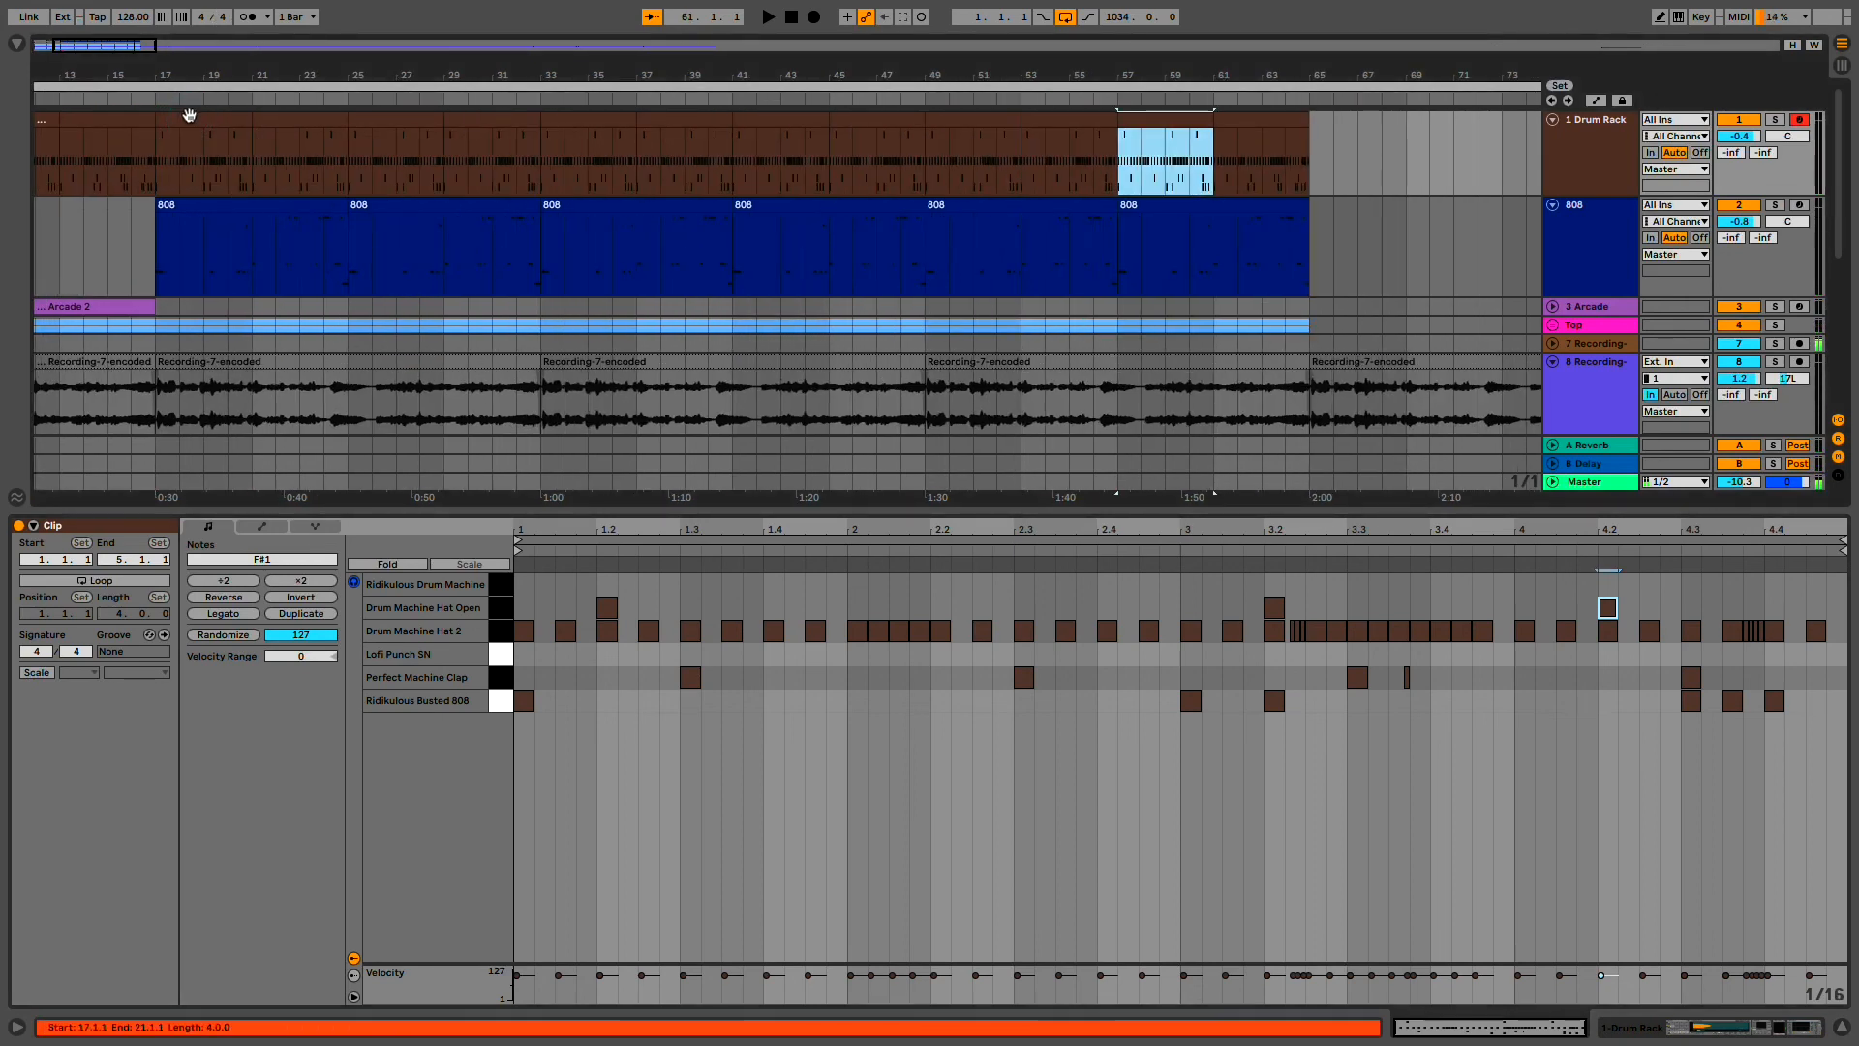
key("Right")
- Play the arrangement from bar 1 and hide the clip view to show all tracks
scroll(189, 238, "down", 5)
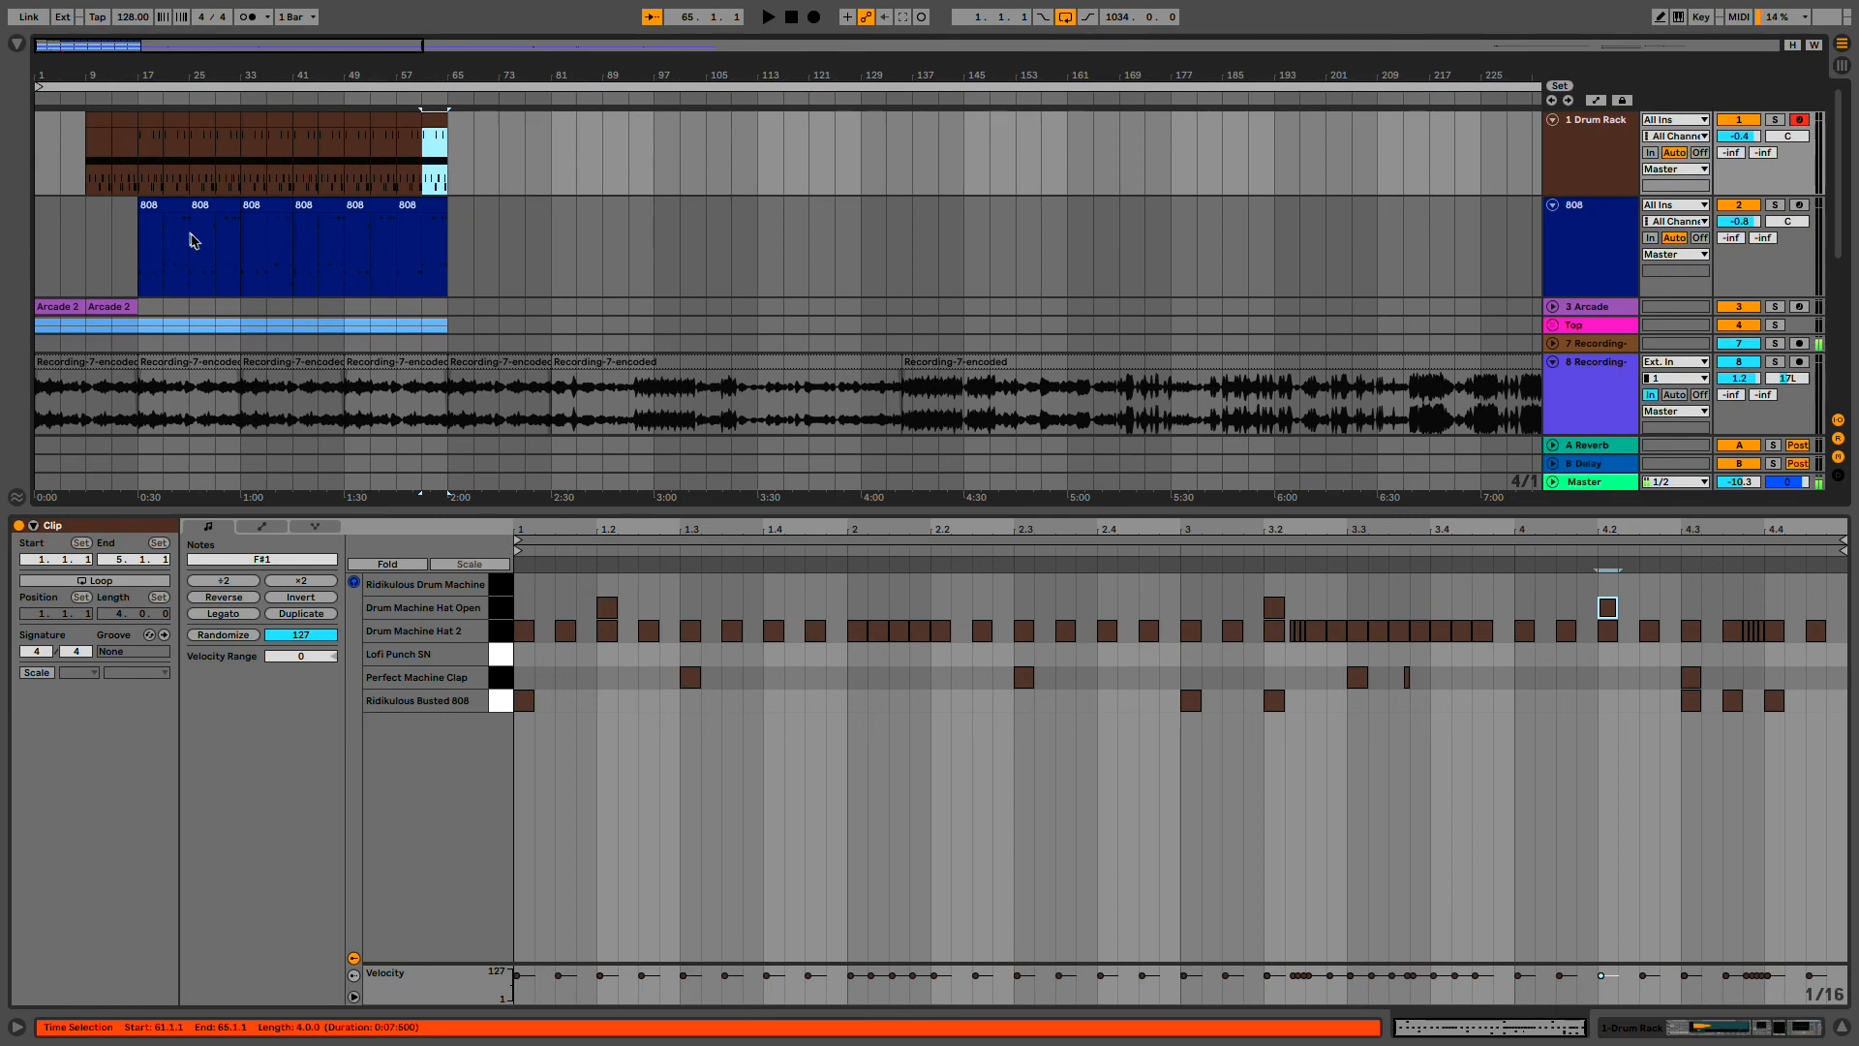
scroll(189, 241, "down", 1)
scroll(150, 244, "up", 1)
left_click(52, 247)
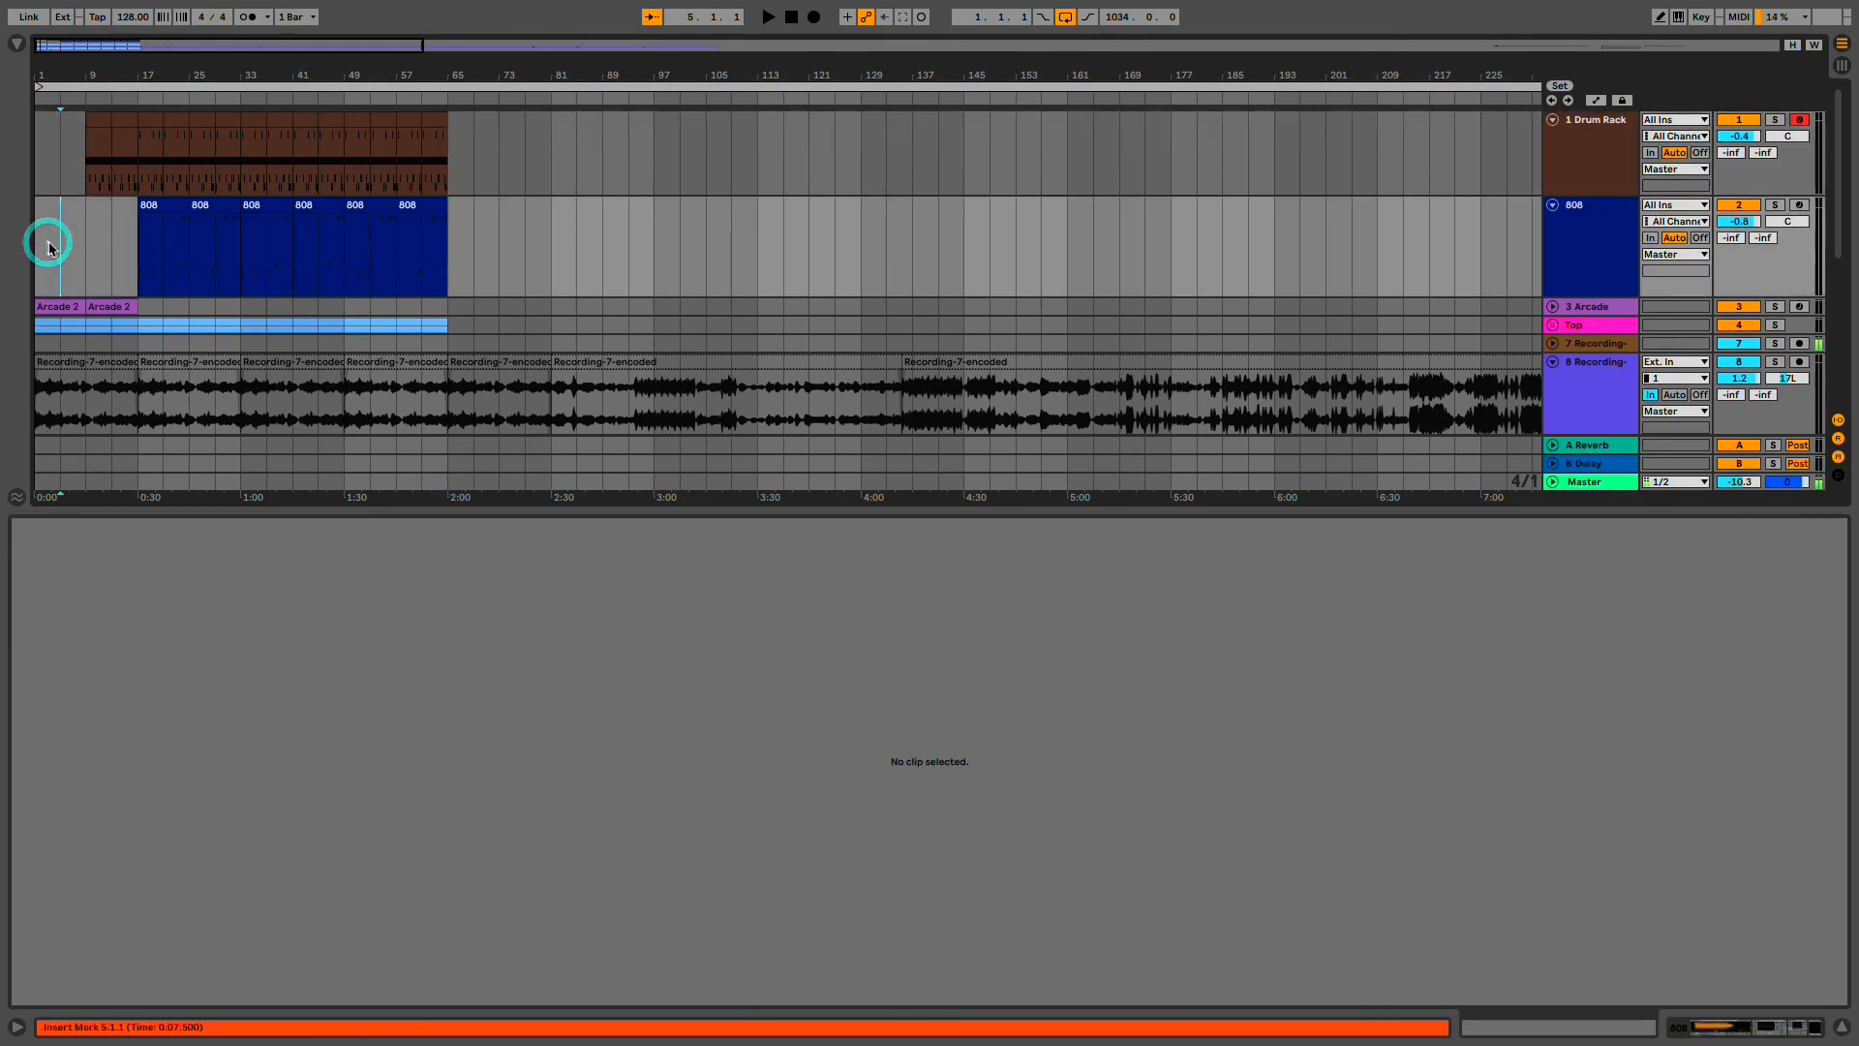
key("plus")
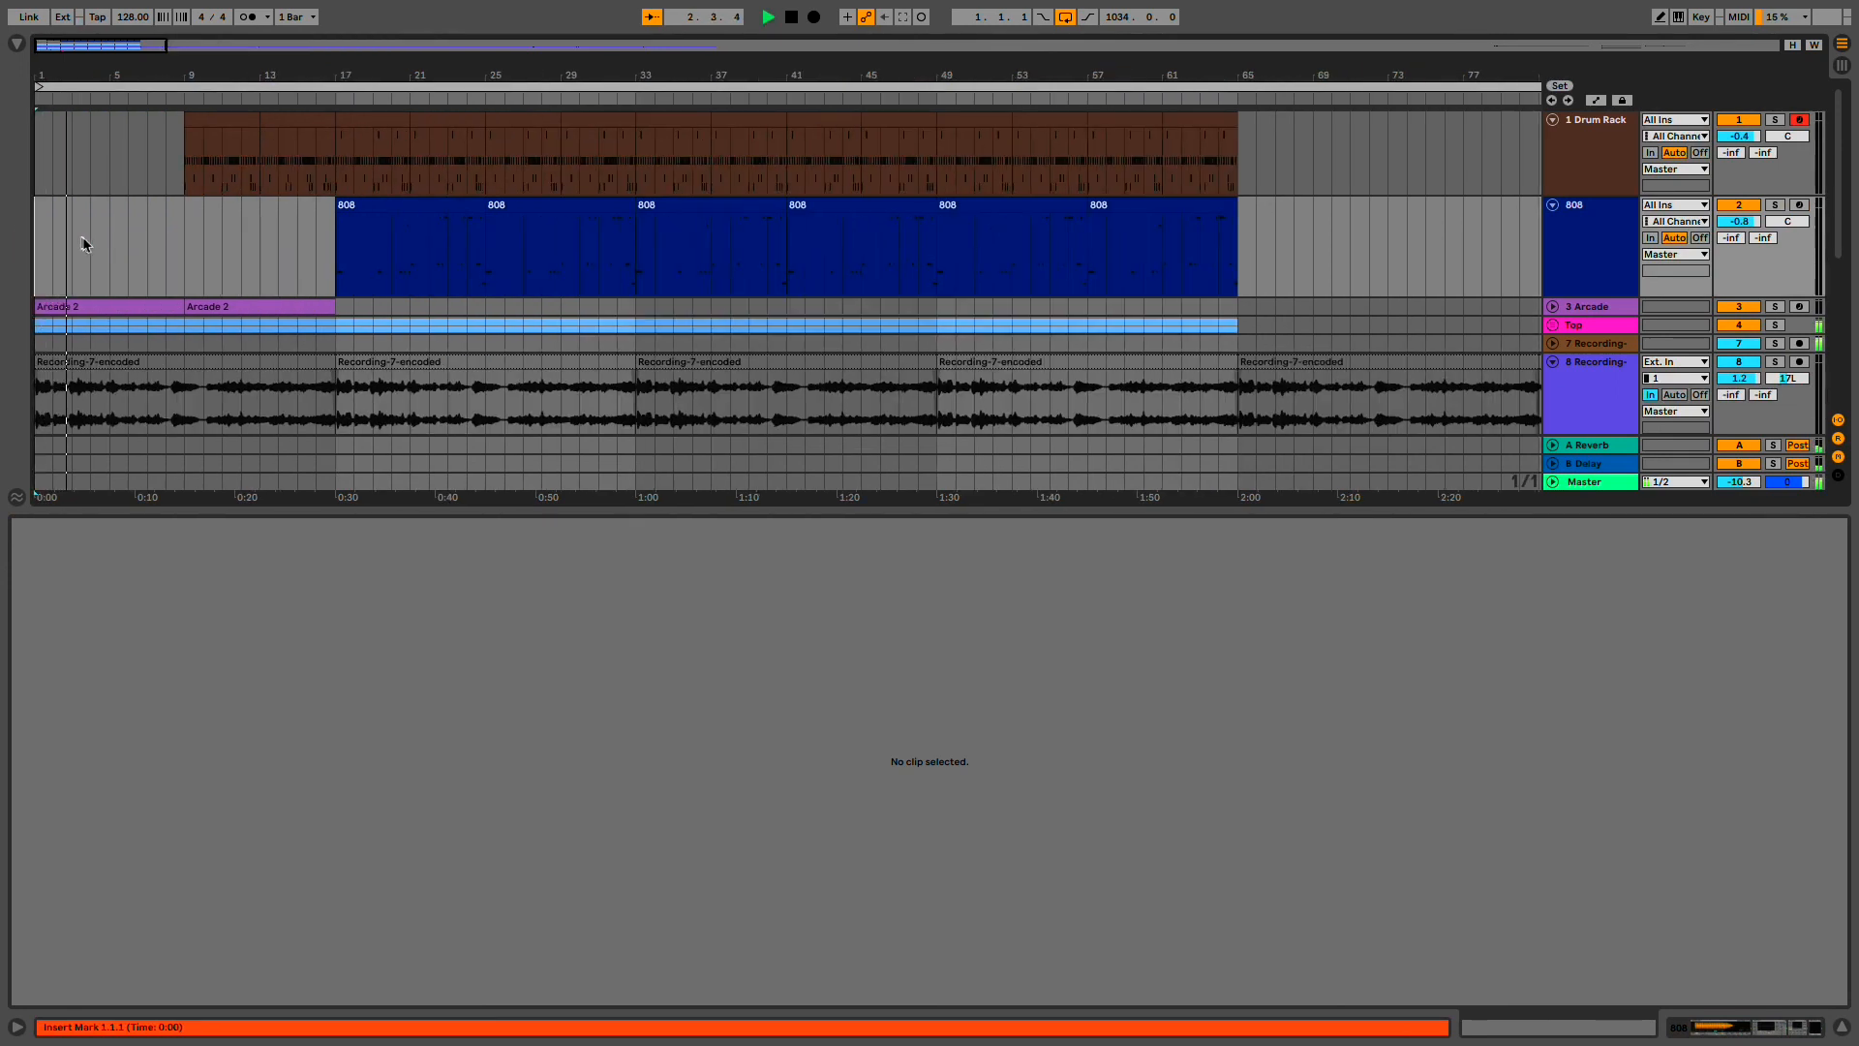
left_click(1843, 1034)
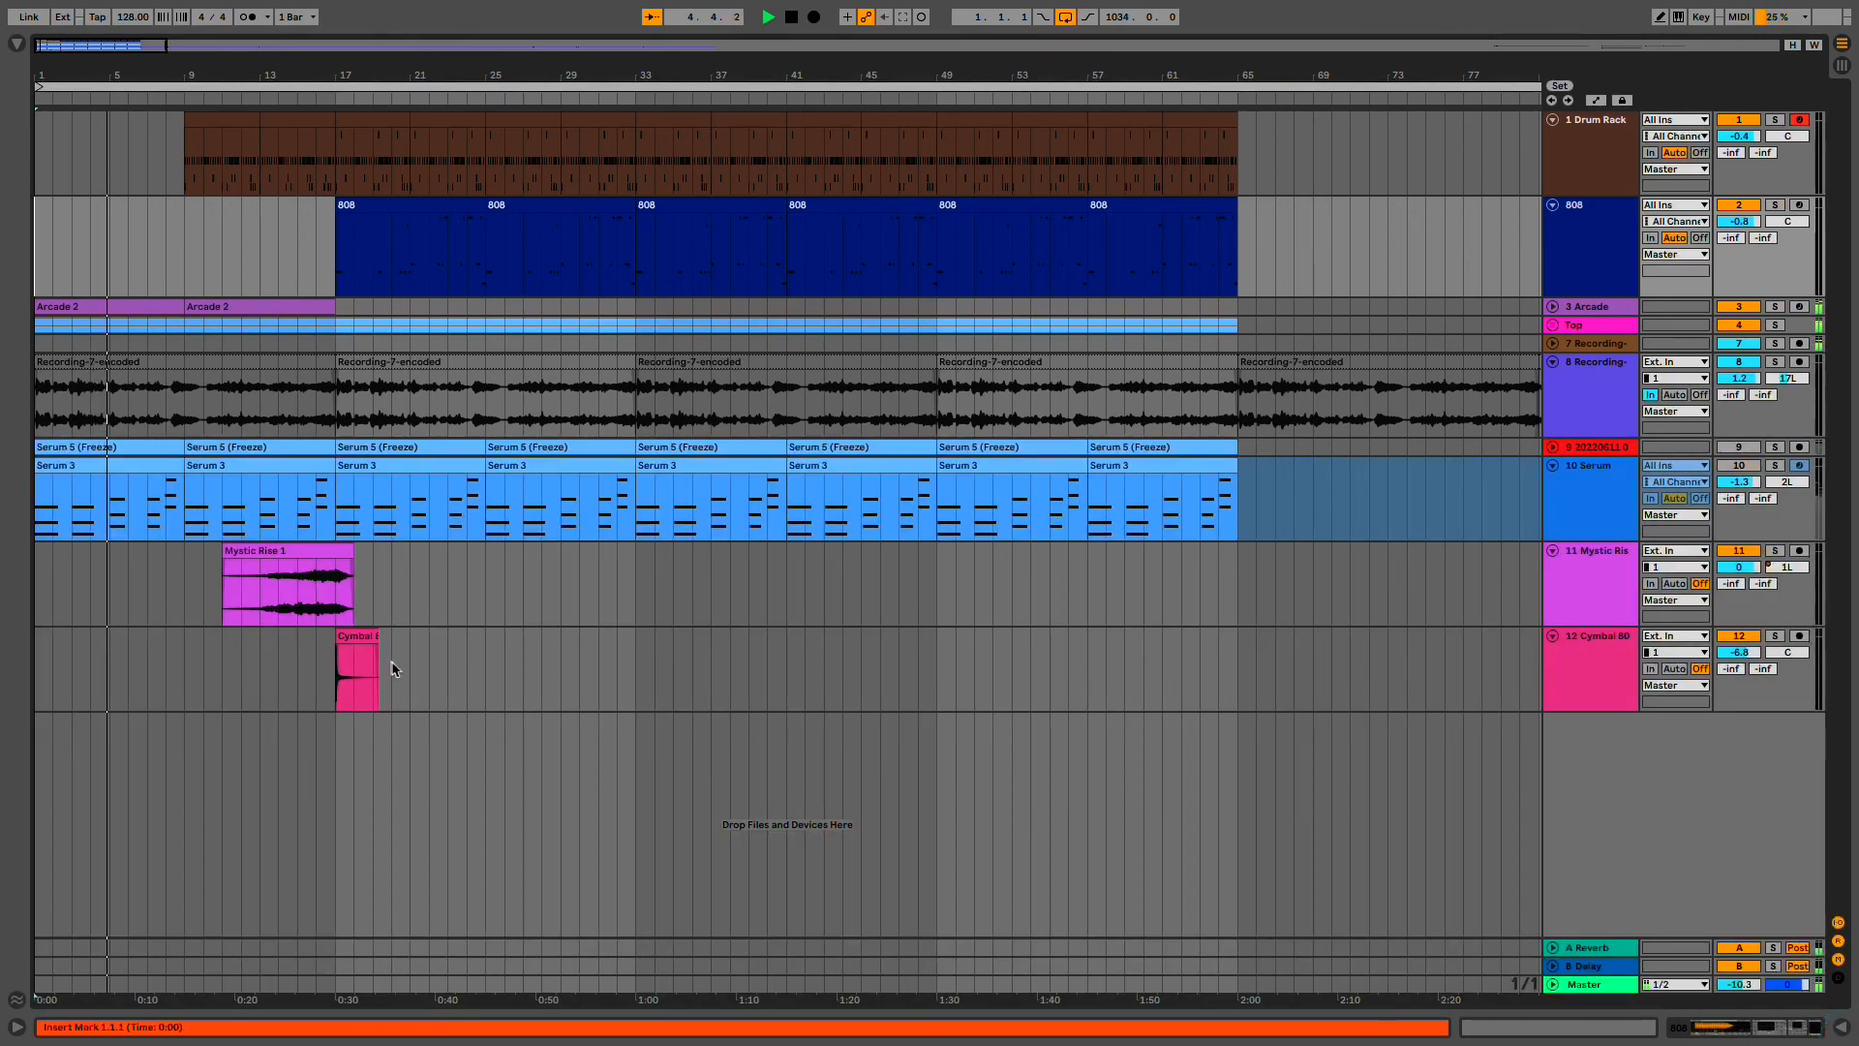